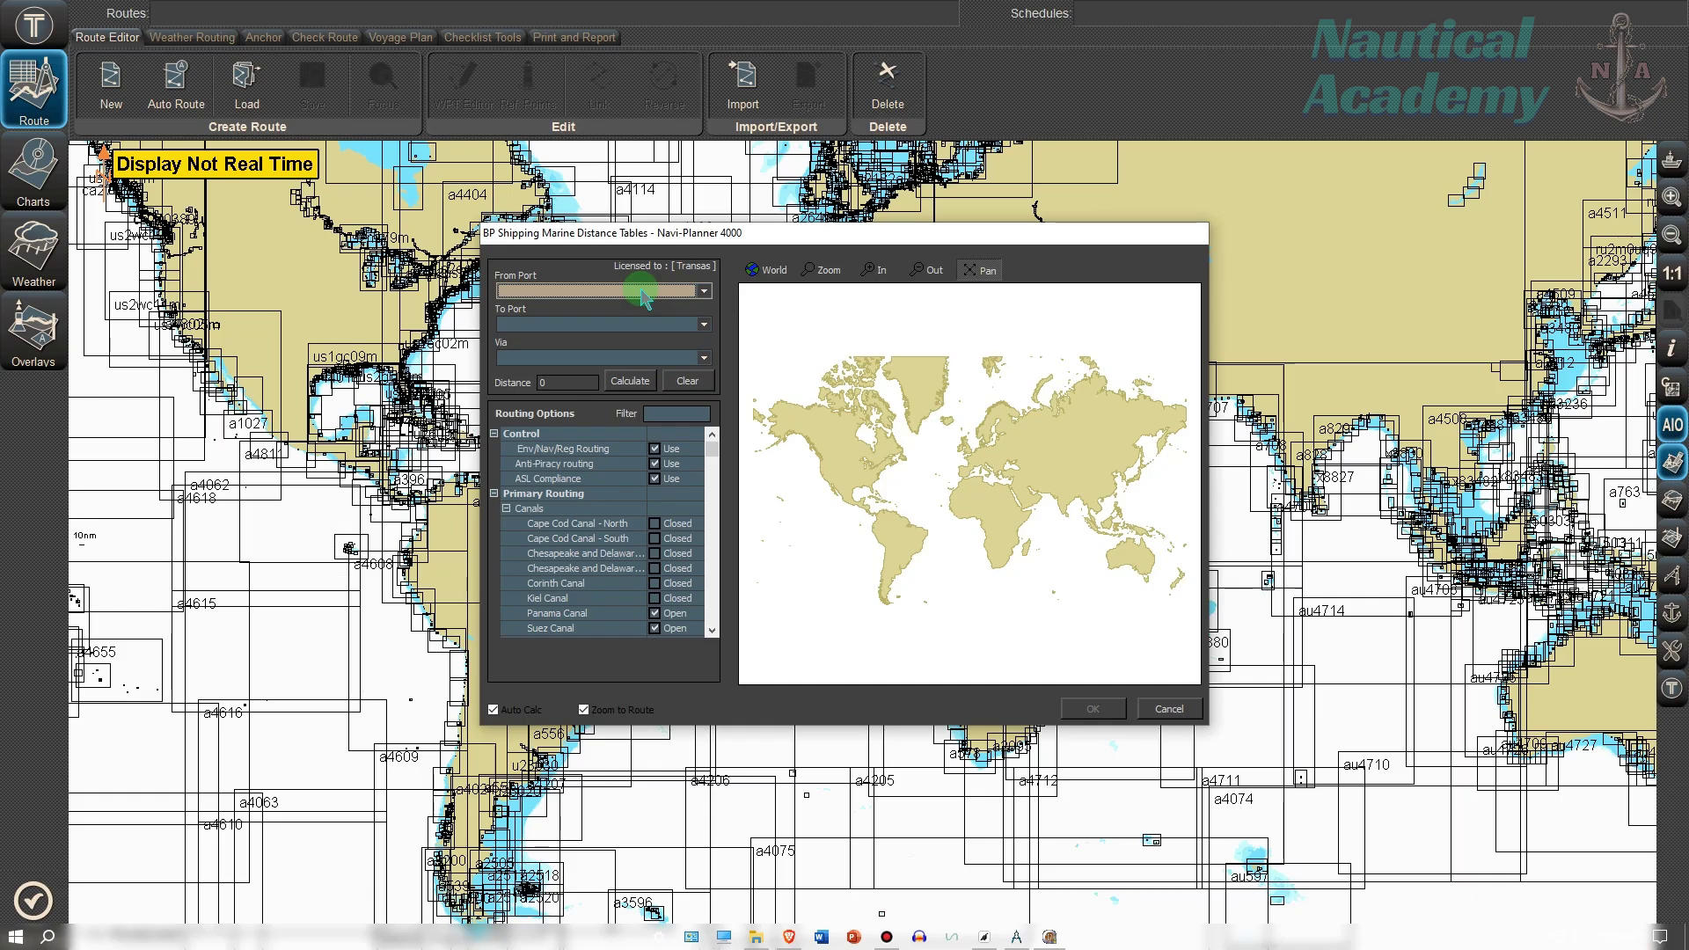
Set the departure port to Santos and the destination port to Tilbury Grain Terminal - Thames
{"action": "left_click", "coordinate": [642, 293]}
{"action": "type", "text": "Santos"}
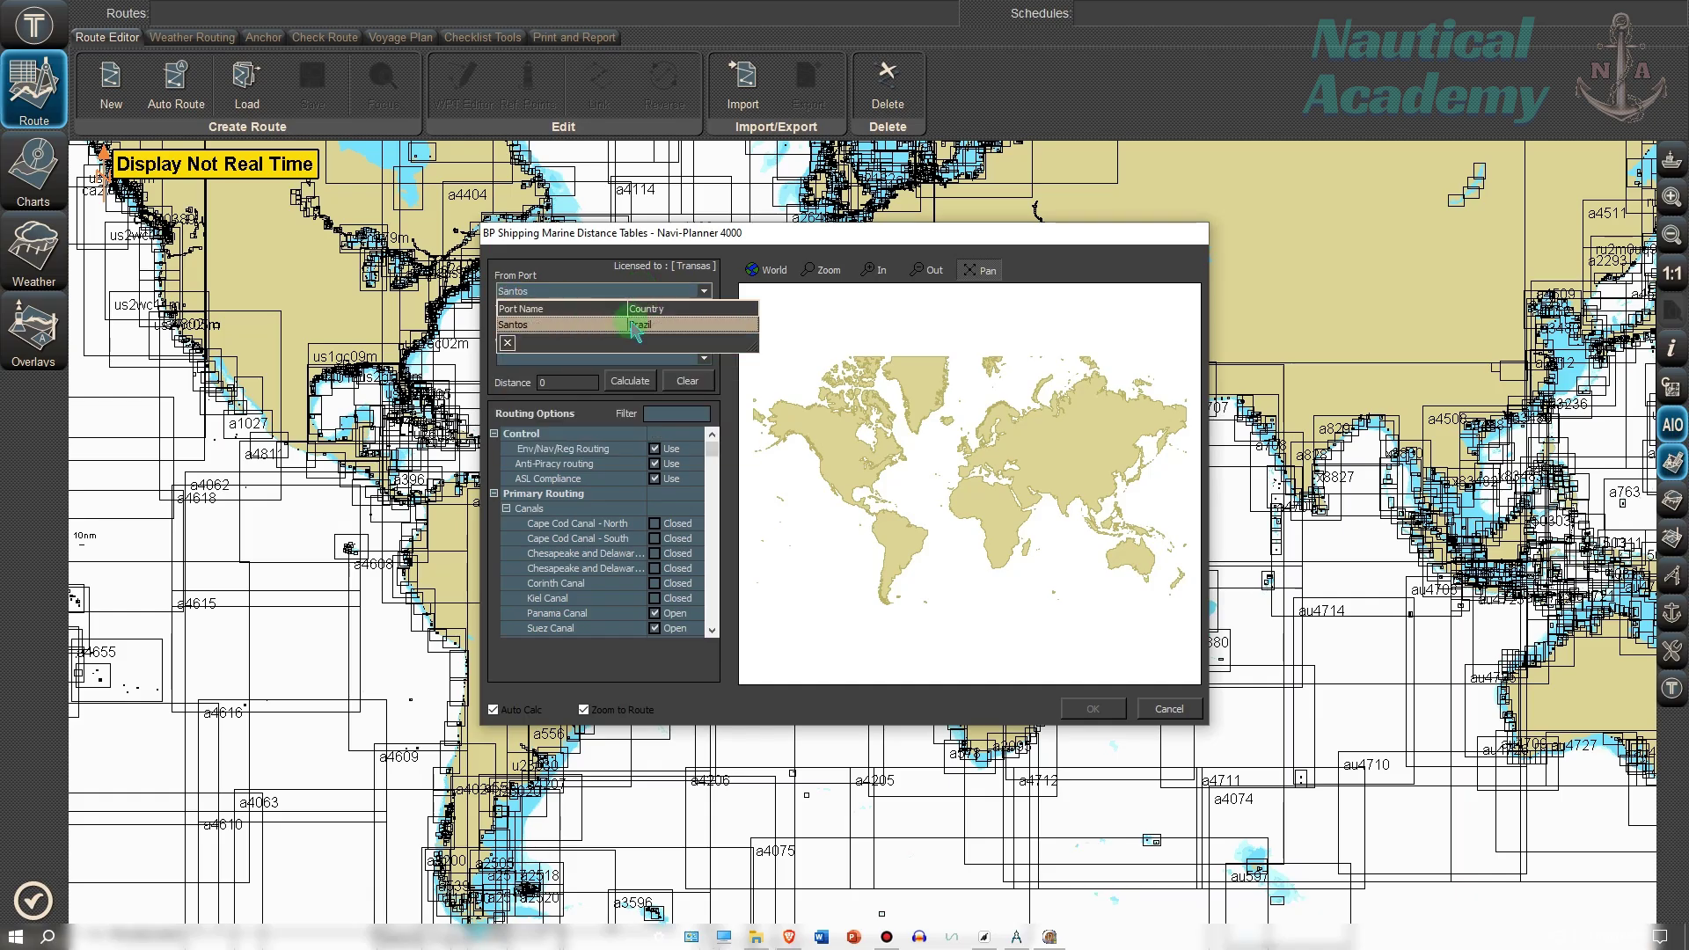
{"action": "left_click", "coordinate": [631, 324]}
{"action": "left_click", "coordinate": [527, 325]}
{"action": "type", "text": "Tilbury"}
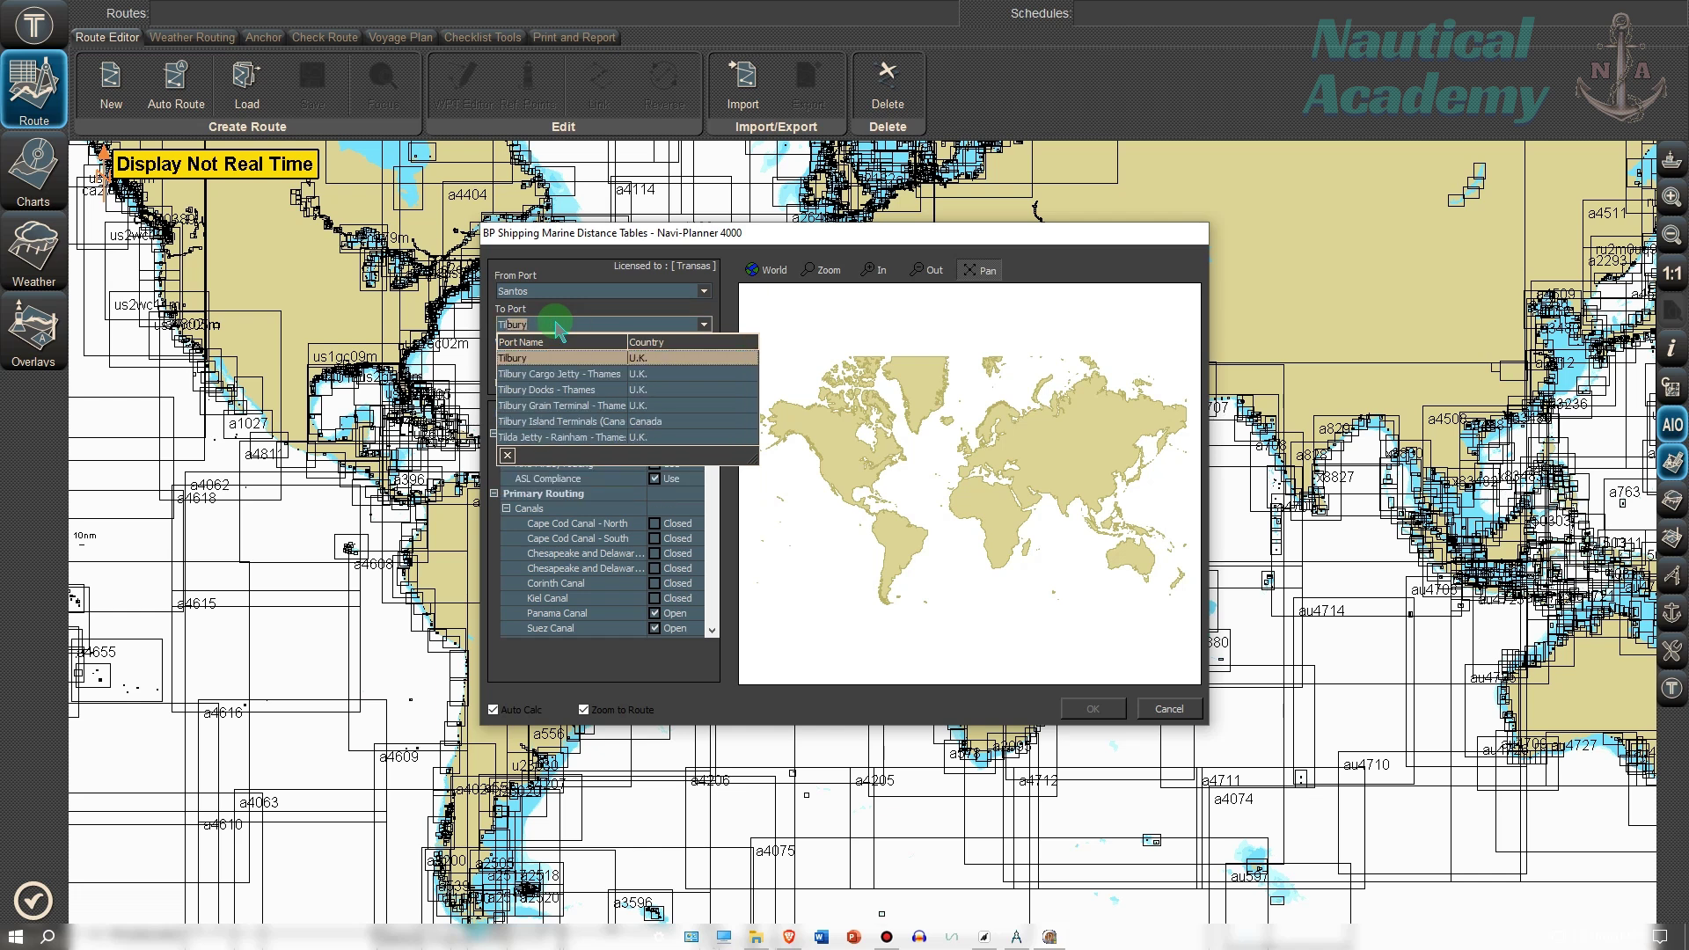
{"action": "left_click", "coordinate": [576, 406]}
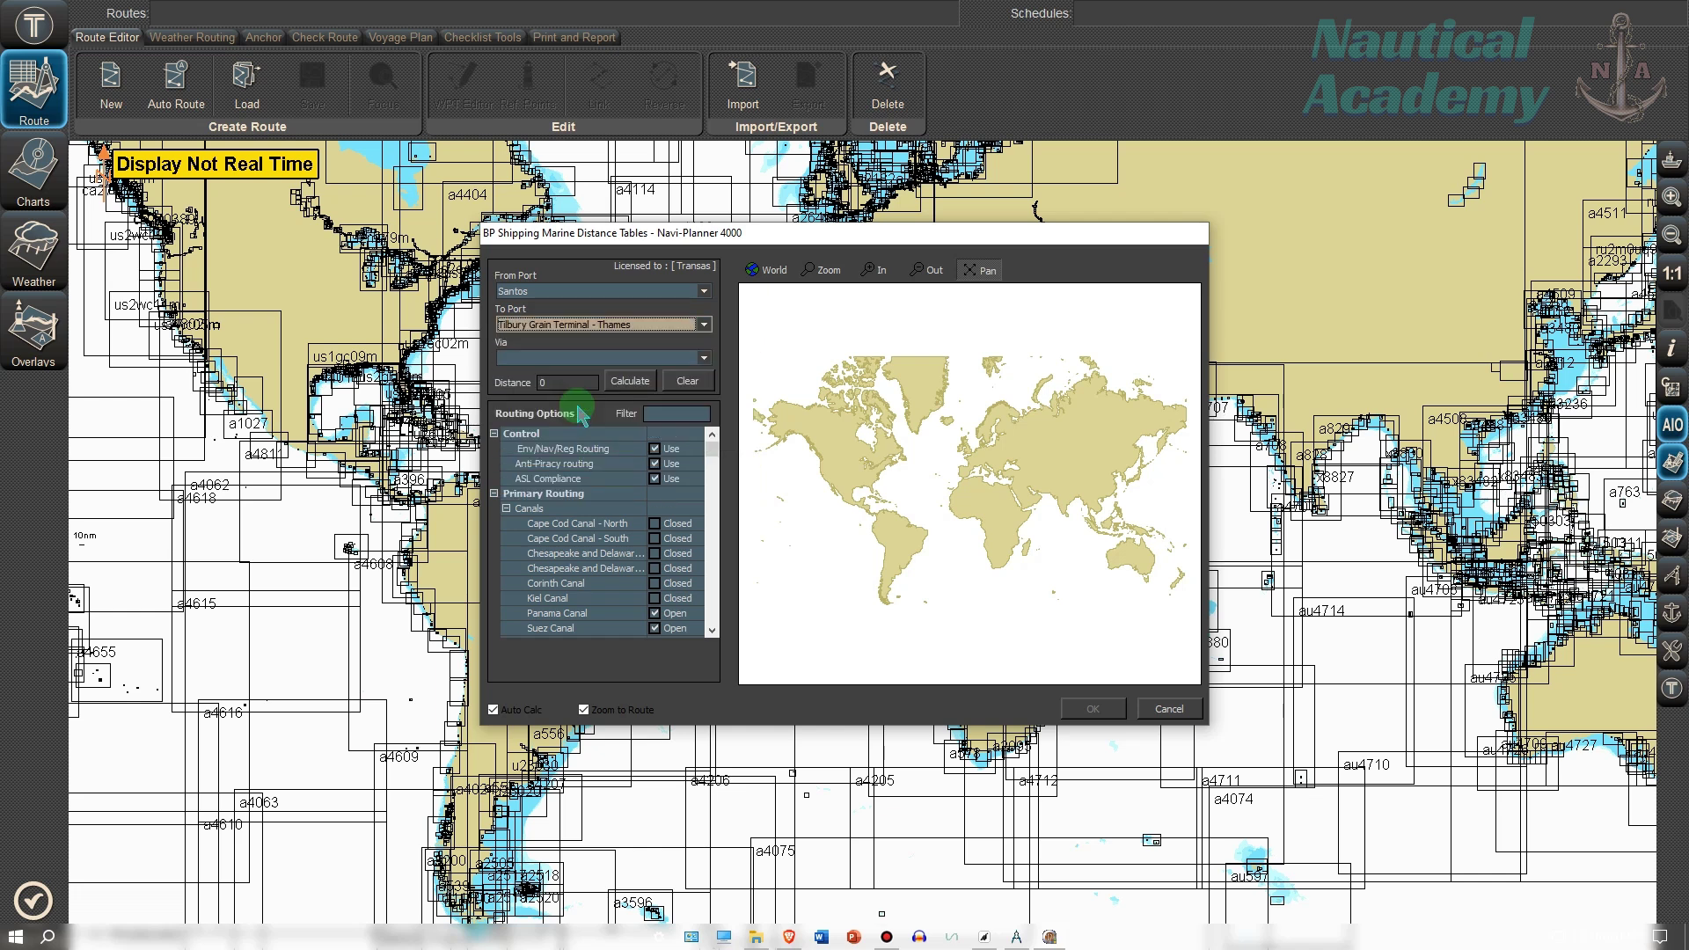
Calculate the route between the two chosen ports, check its track on the map and accept it
{"action": "left_click", "coordinate": [629, 381]}
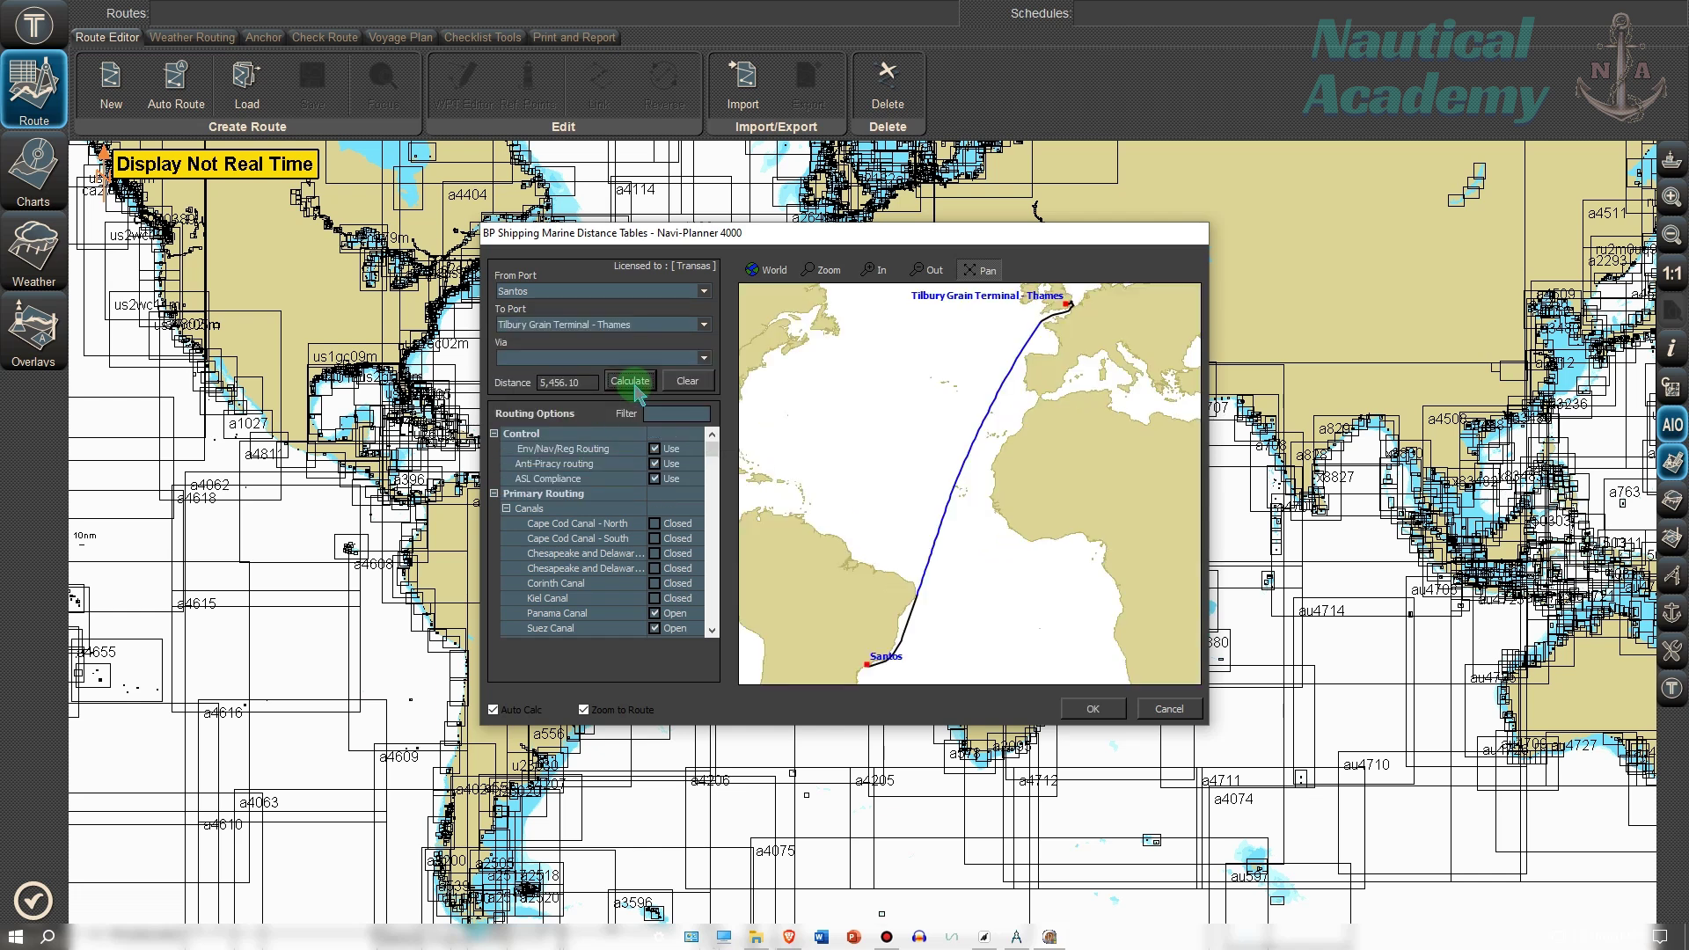
{"action": "left_click_drag", "start_coordinate": [1072, 321], "coordinate": [999, 515]}
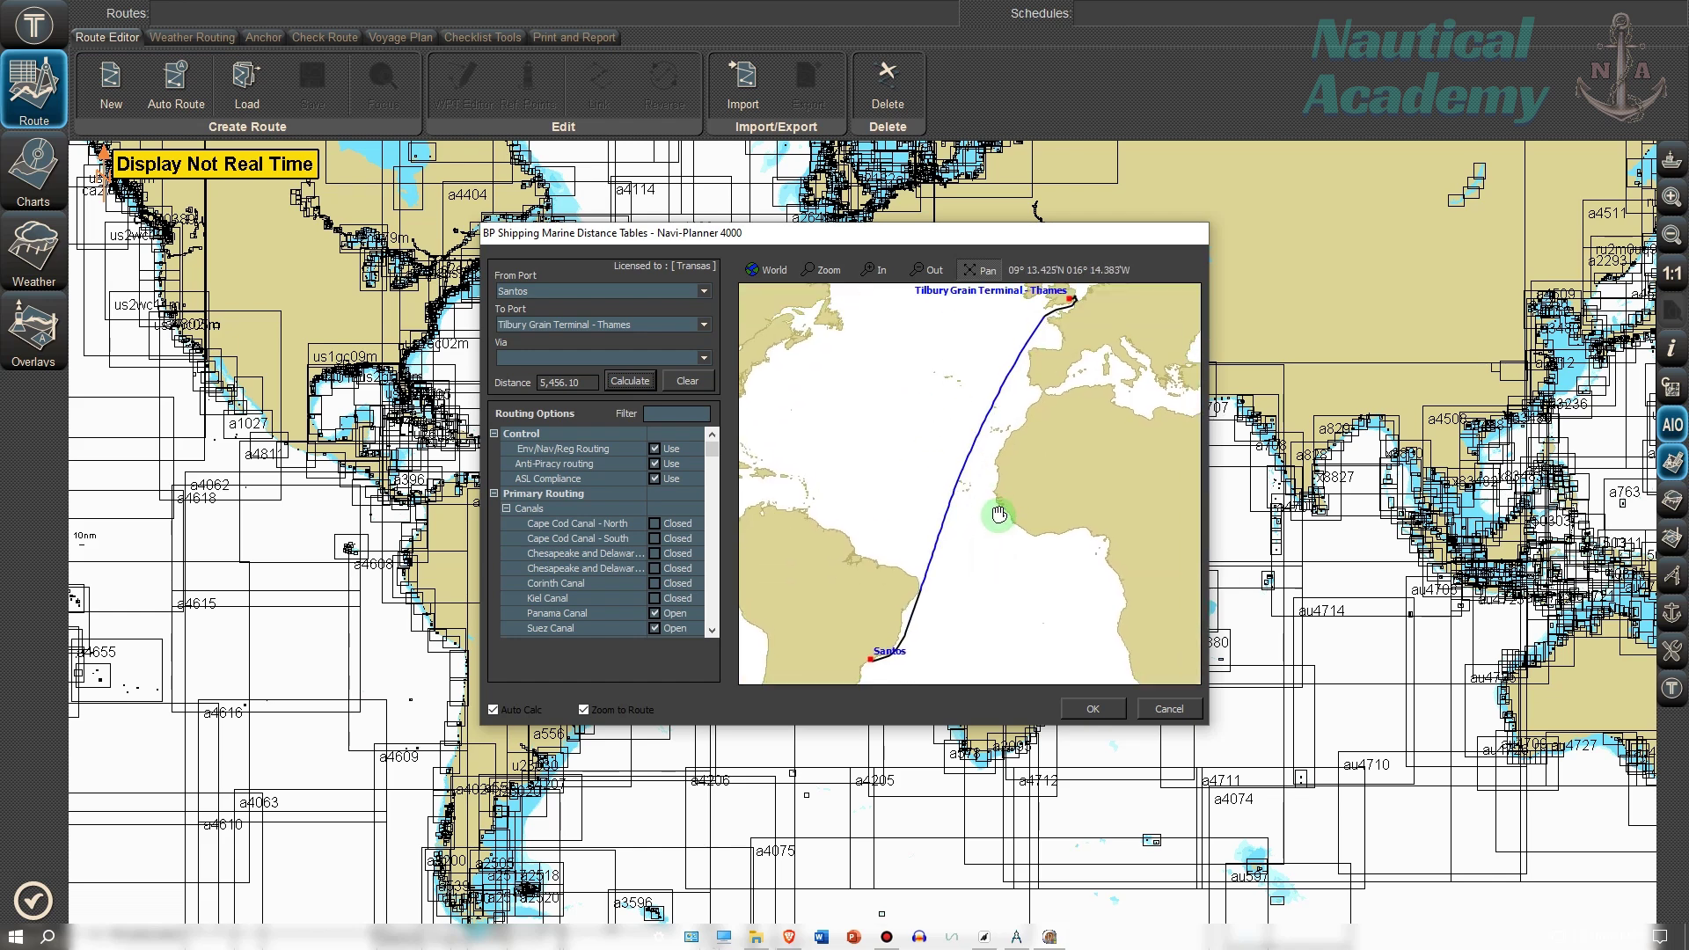
{"action": "left_click", "coordinate": [1091, 708]}
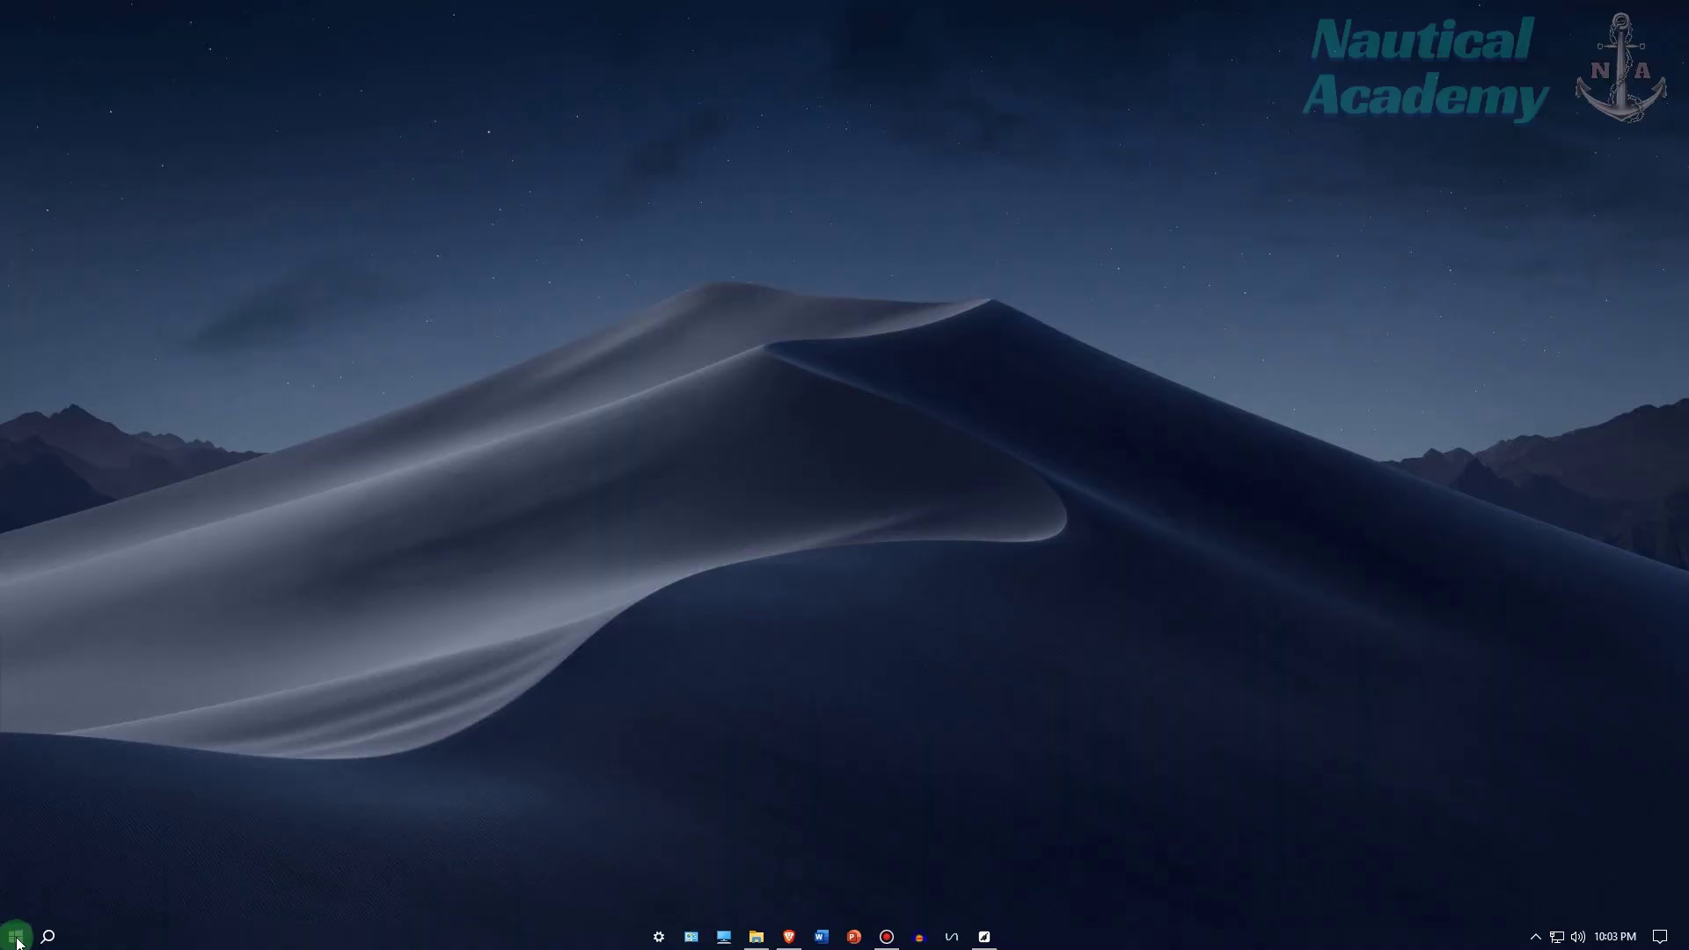
Launch Navi-Planner from the Navi-Planner 4000 program group
{"action": "left_click", "coordinate": [18, 943]}
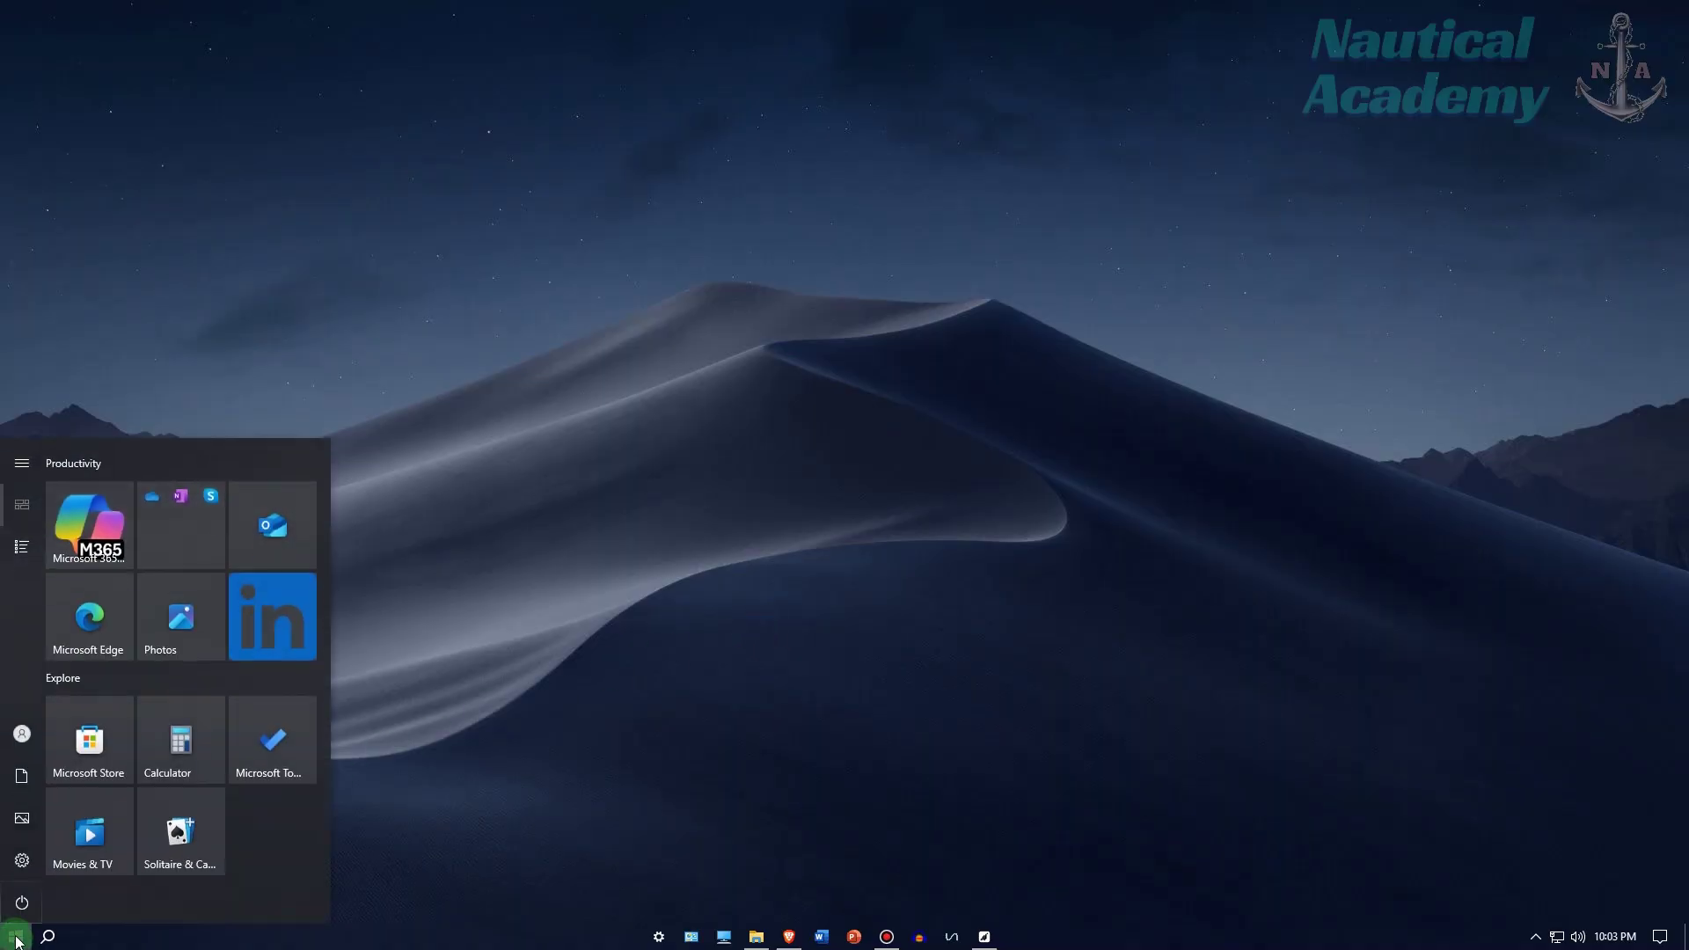
{"action": "left_click", "coordinate": [26, 549]}
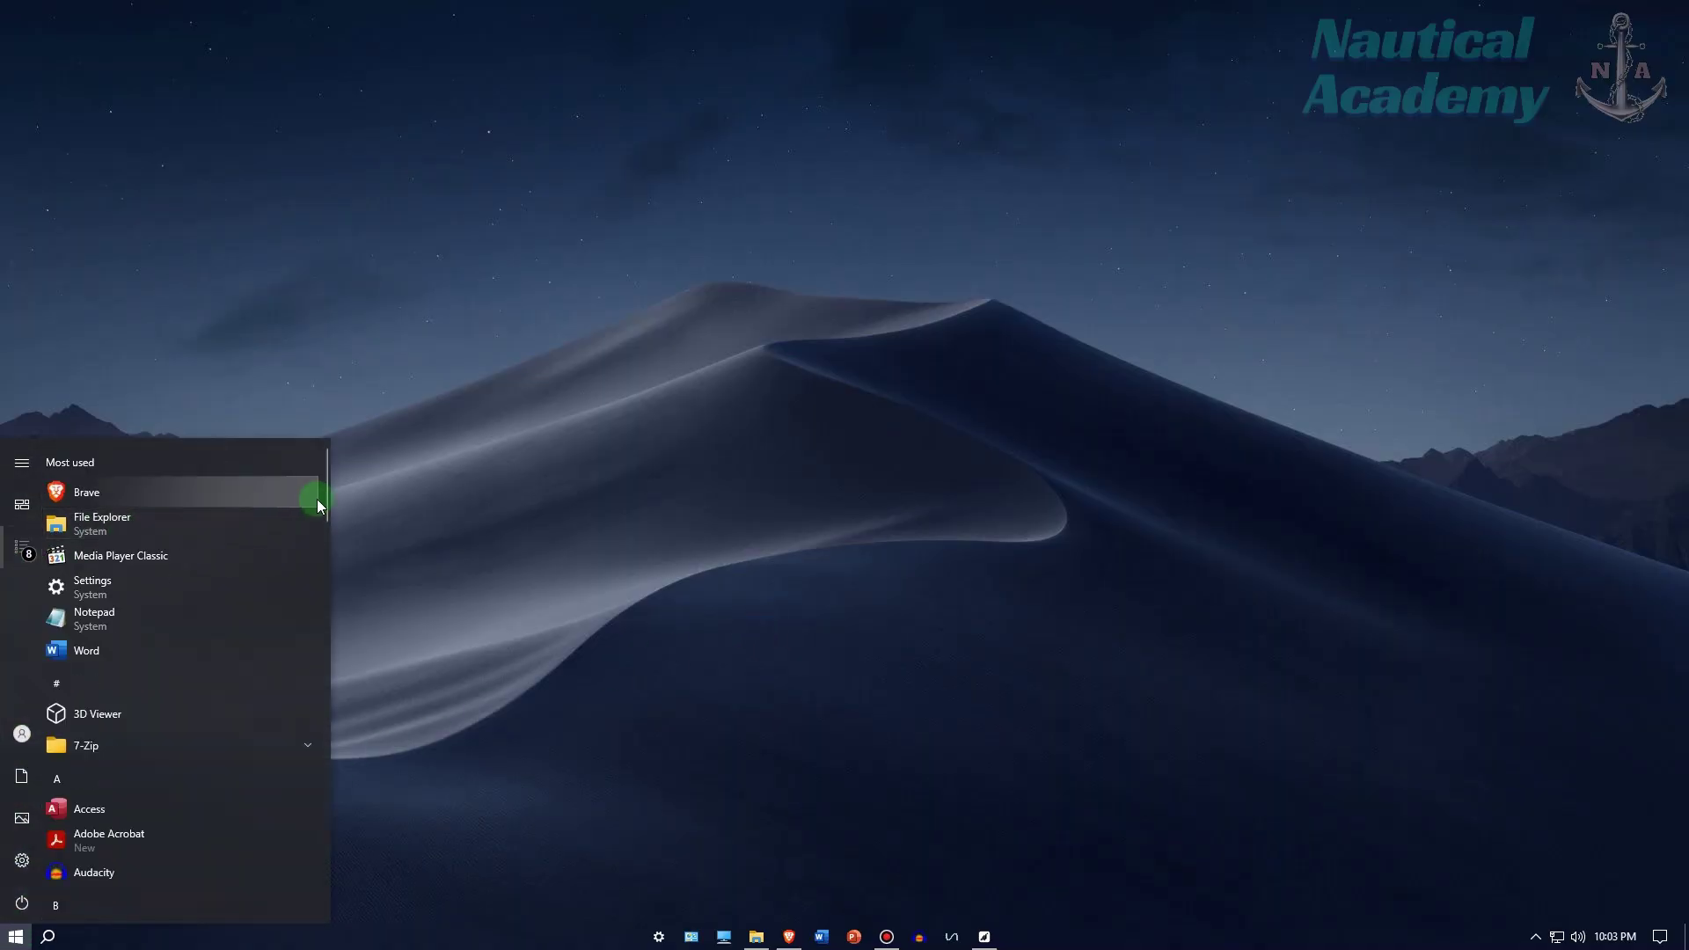
{"action": "left_click_drag", "start_coordinate": [329, 501], "coordinate": [328, 698]}
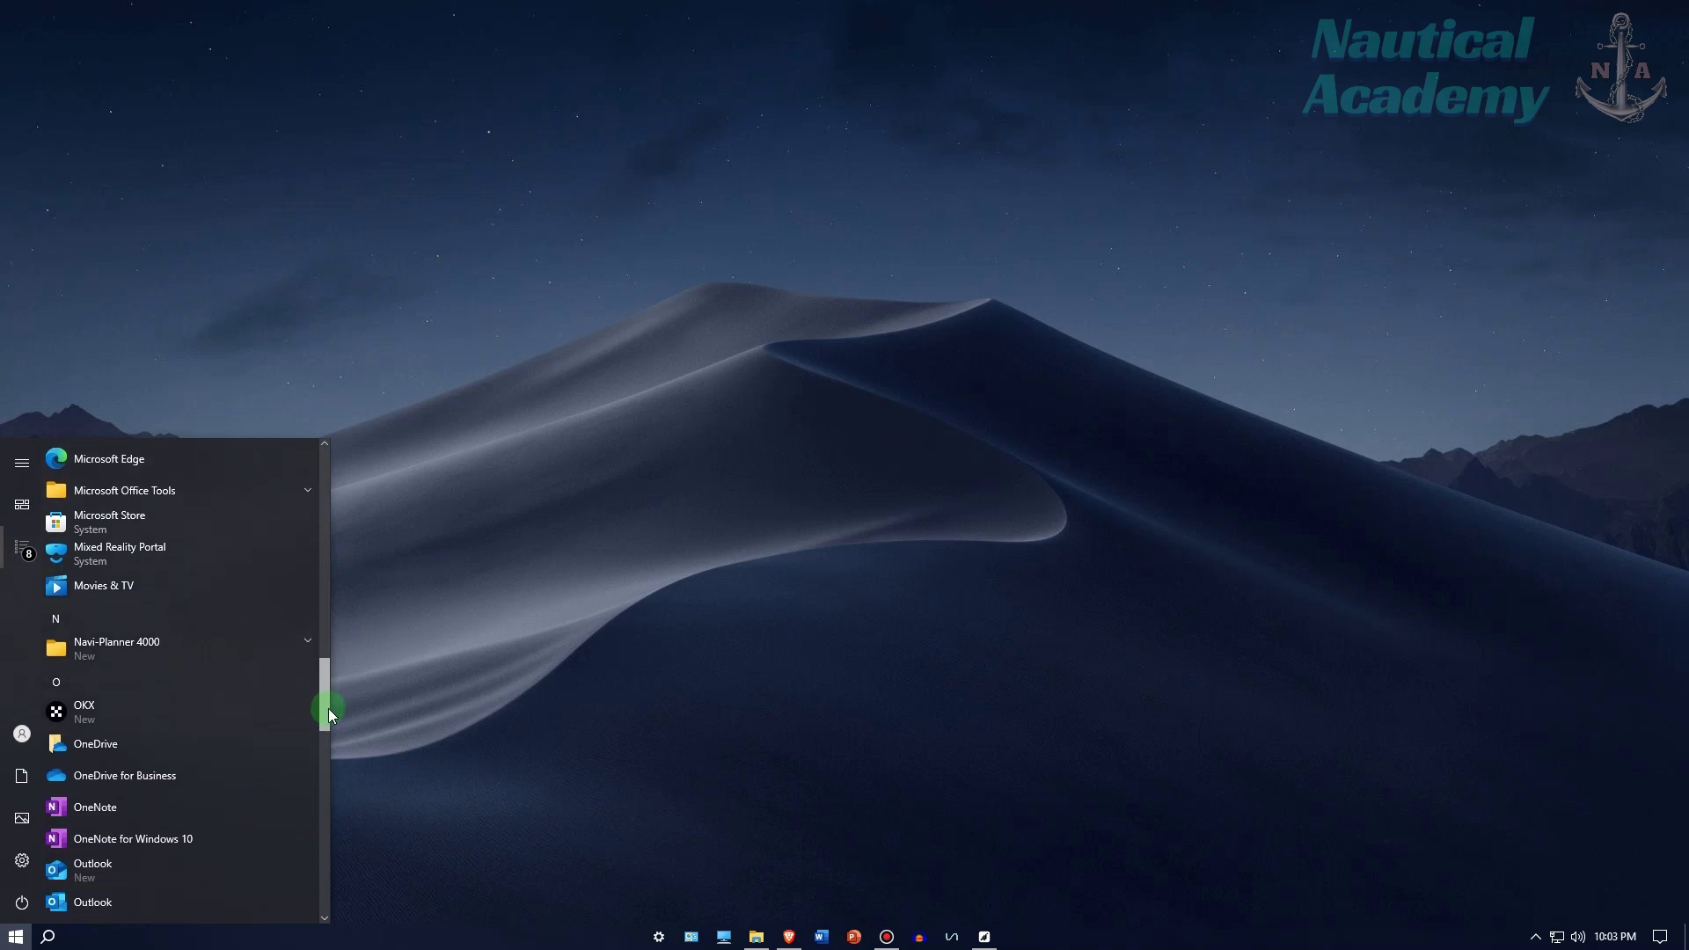
{"action": "left_click", "coordinate": [170, 646]}
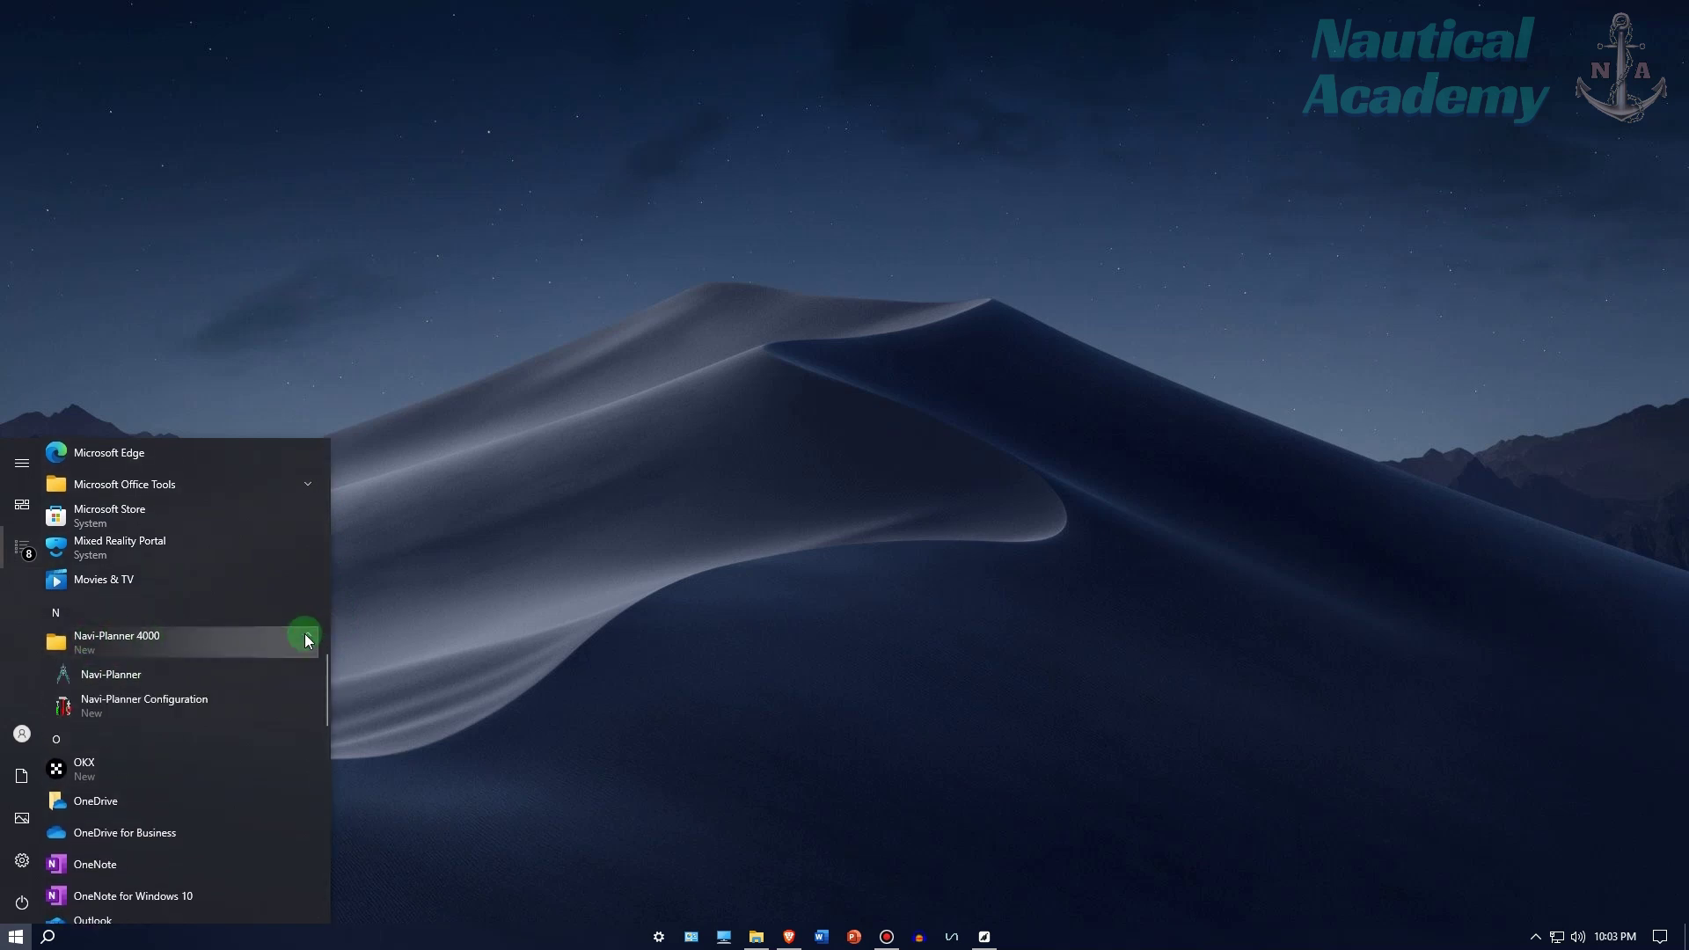
{"action": "left_click", "coordinate": [154, 676]}
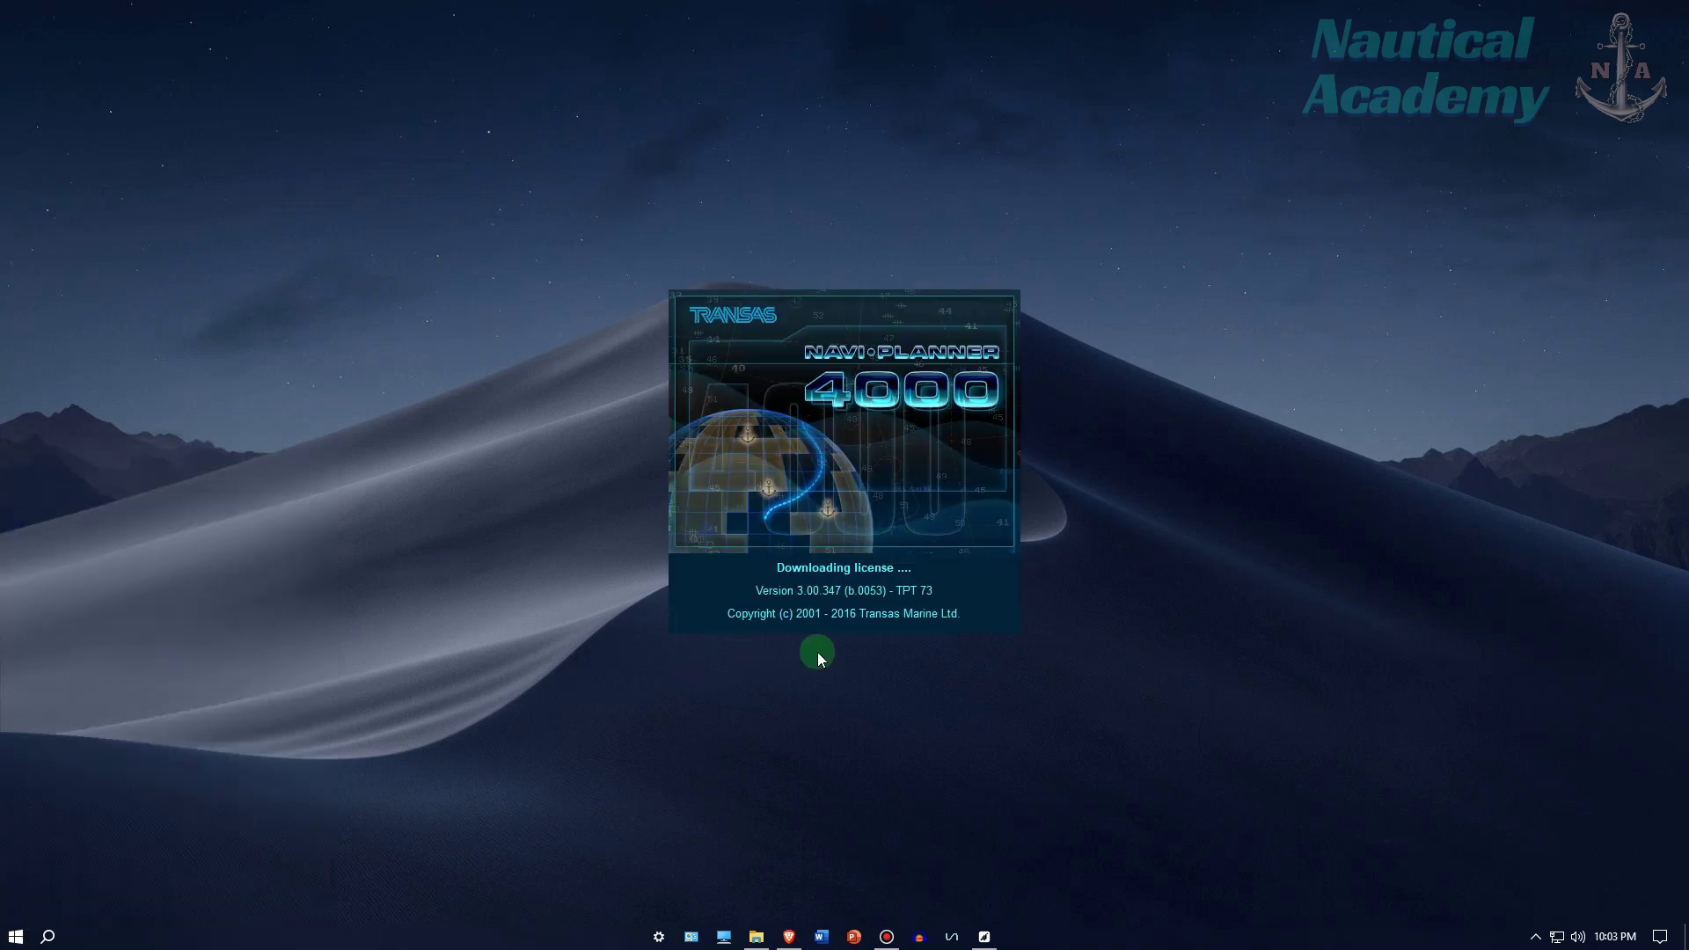
{"action": "left_click", "coordinate": [941, 549]}
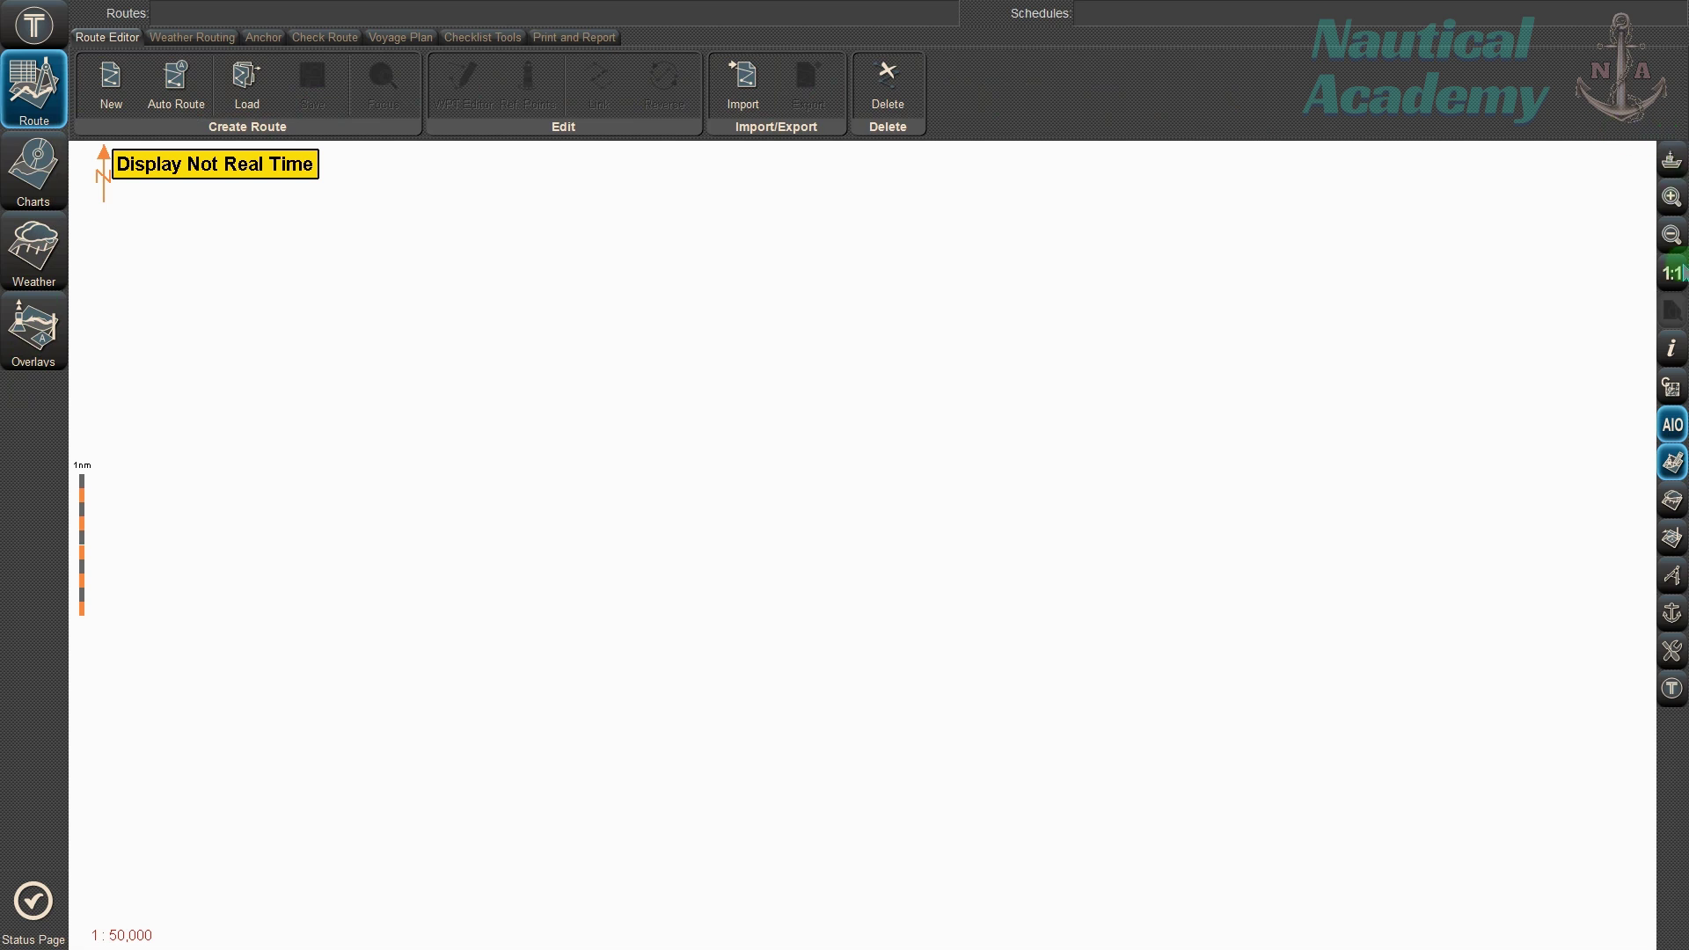
Open the installed charts list and resize it against the chart view
{"action": "left_click", "coordinate": [35, 176]}
{"action": "left_click", "coordinate": [581, 691]}
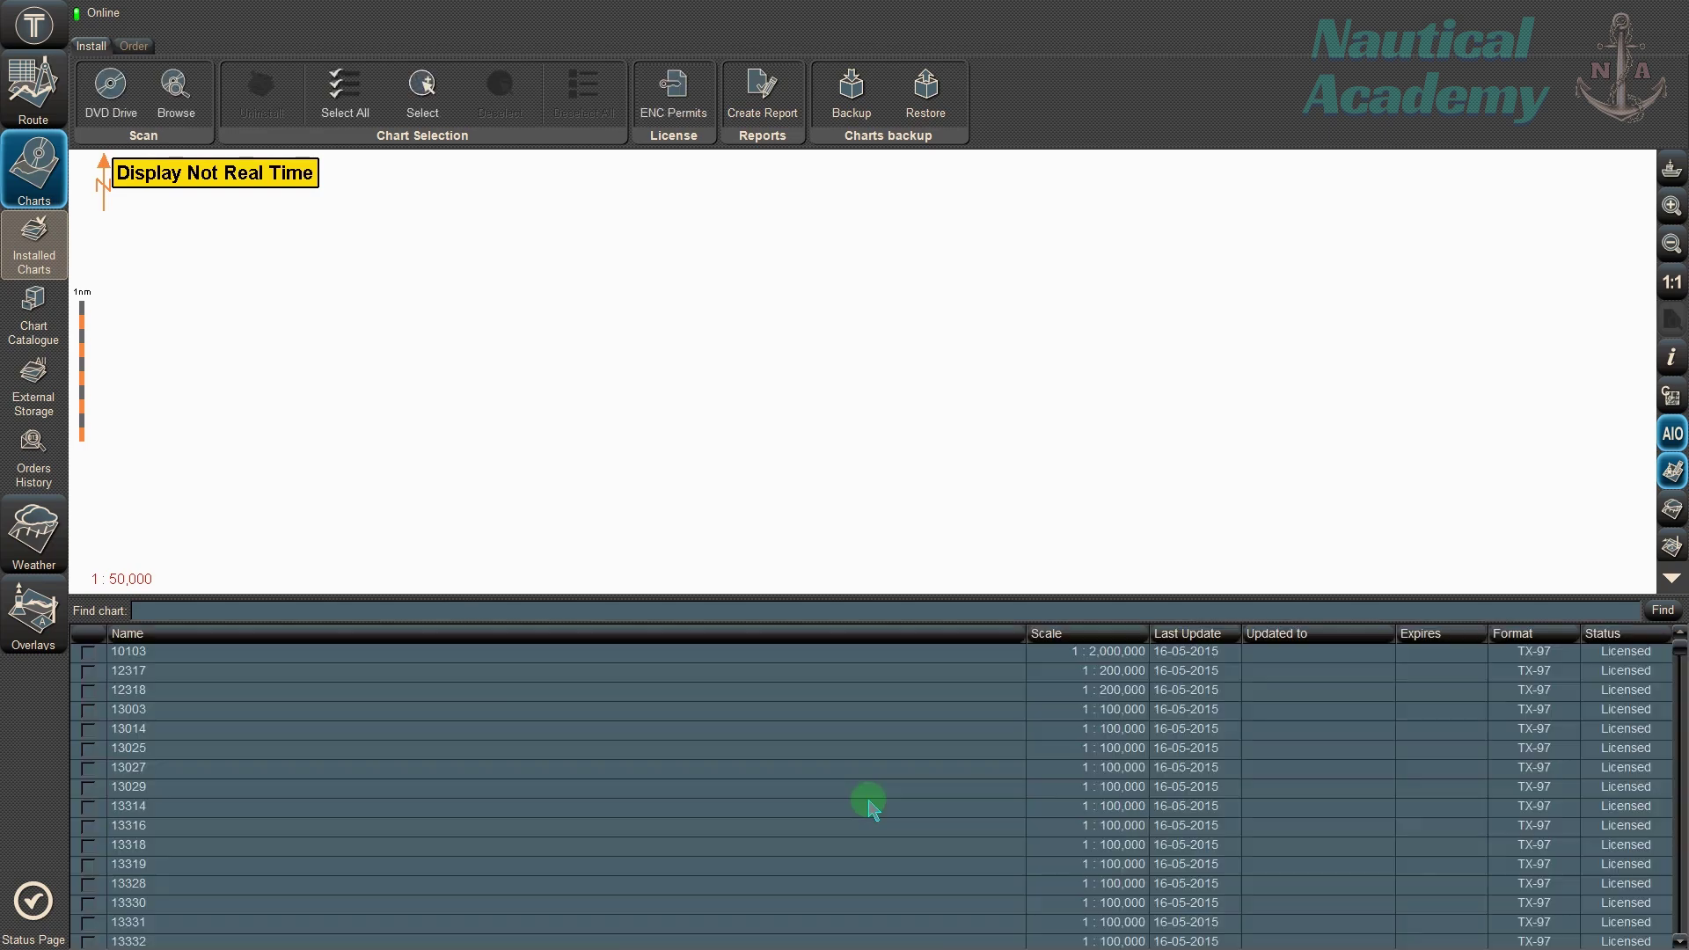
{"action": "left_click_drag", "start_coordinate": [1354, 599], "coordinate": [1330, 359]}
{"action": "mouse_move", "coordinate": [1676, 404]}
{"action": "left_mouse_down"}
{"action": "mouse_move", "coordinate": [1674, 931]}
{"action": "mouse_move", "coordinate": [1651, 406]}
{"action": "left_mouse_up"}
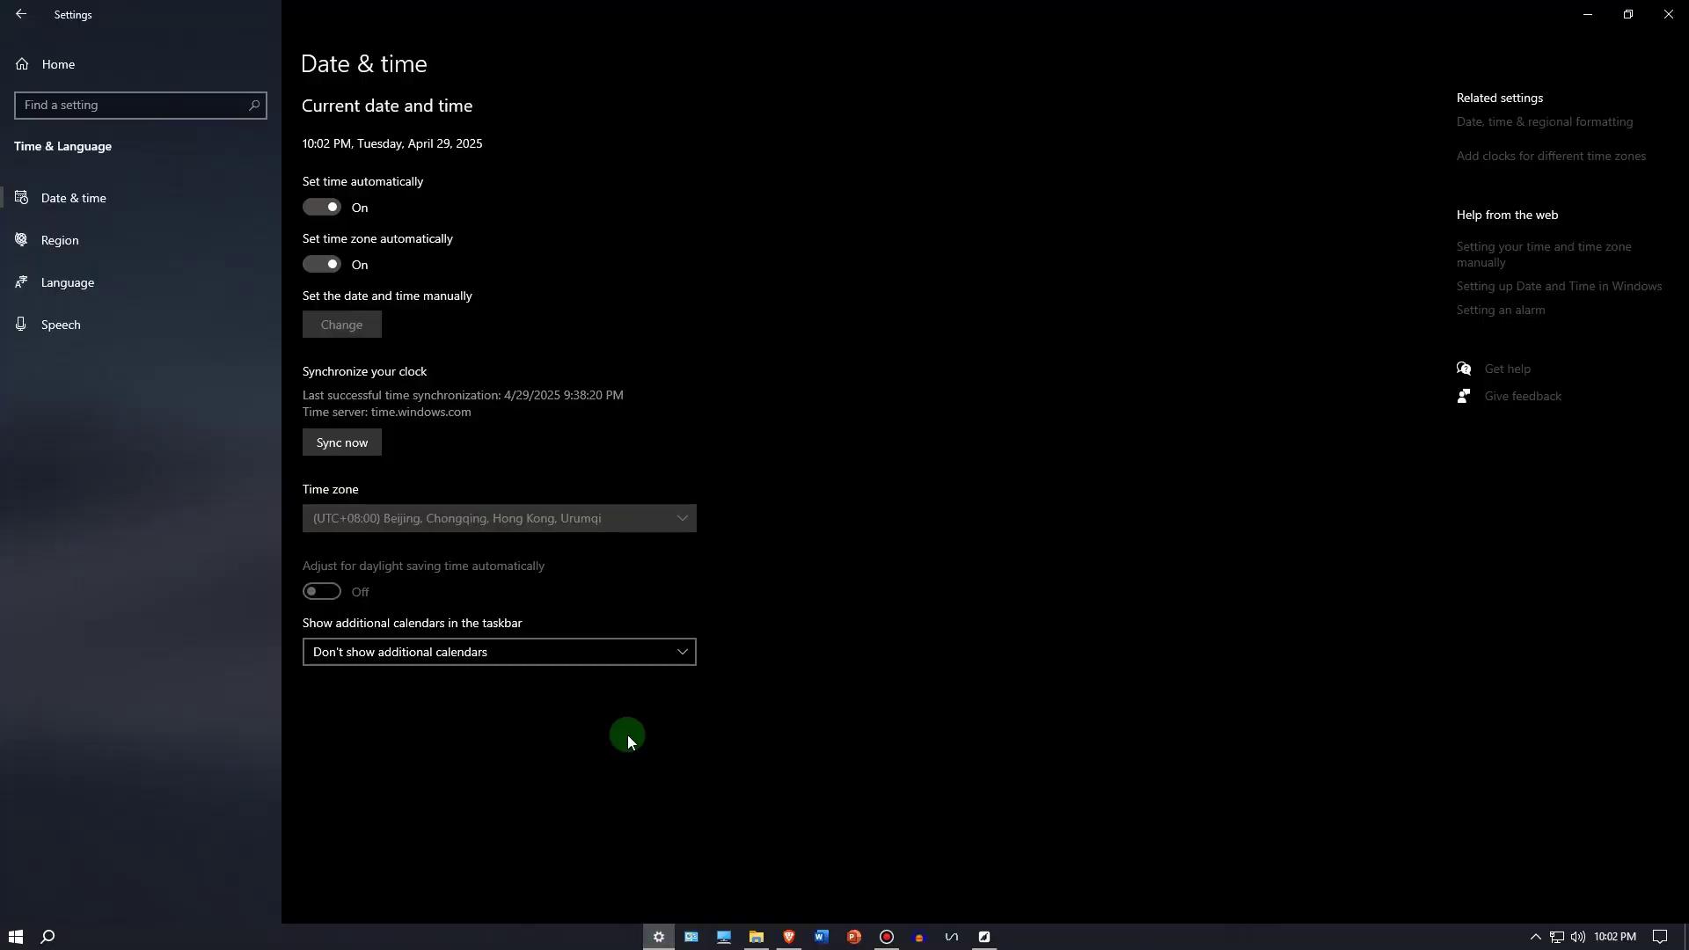
In the Windows date and time settings, turn off automatic time setting and change the system year to 2014
{"action": "left_click", "coordinate": [335, 205]}
{"action": "left_click", "coordinate": [361, 326]}
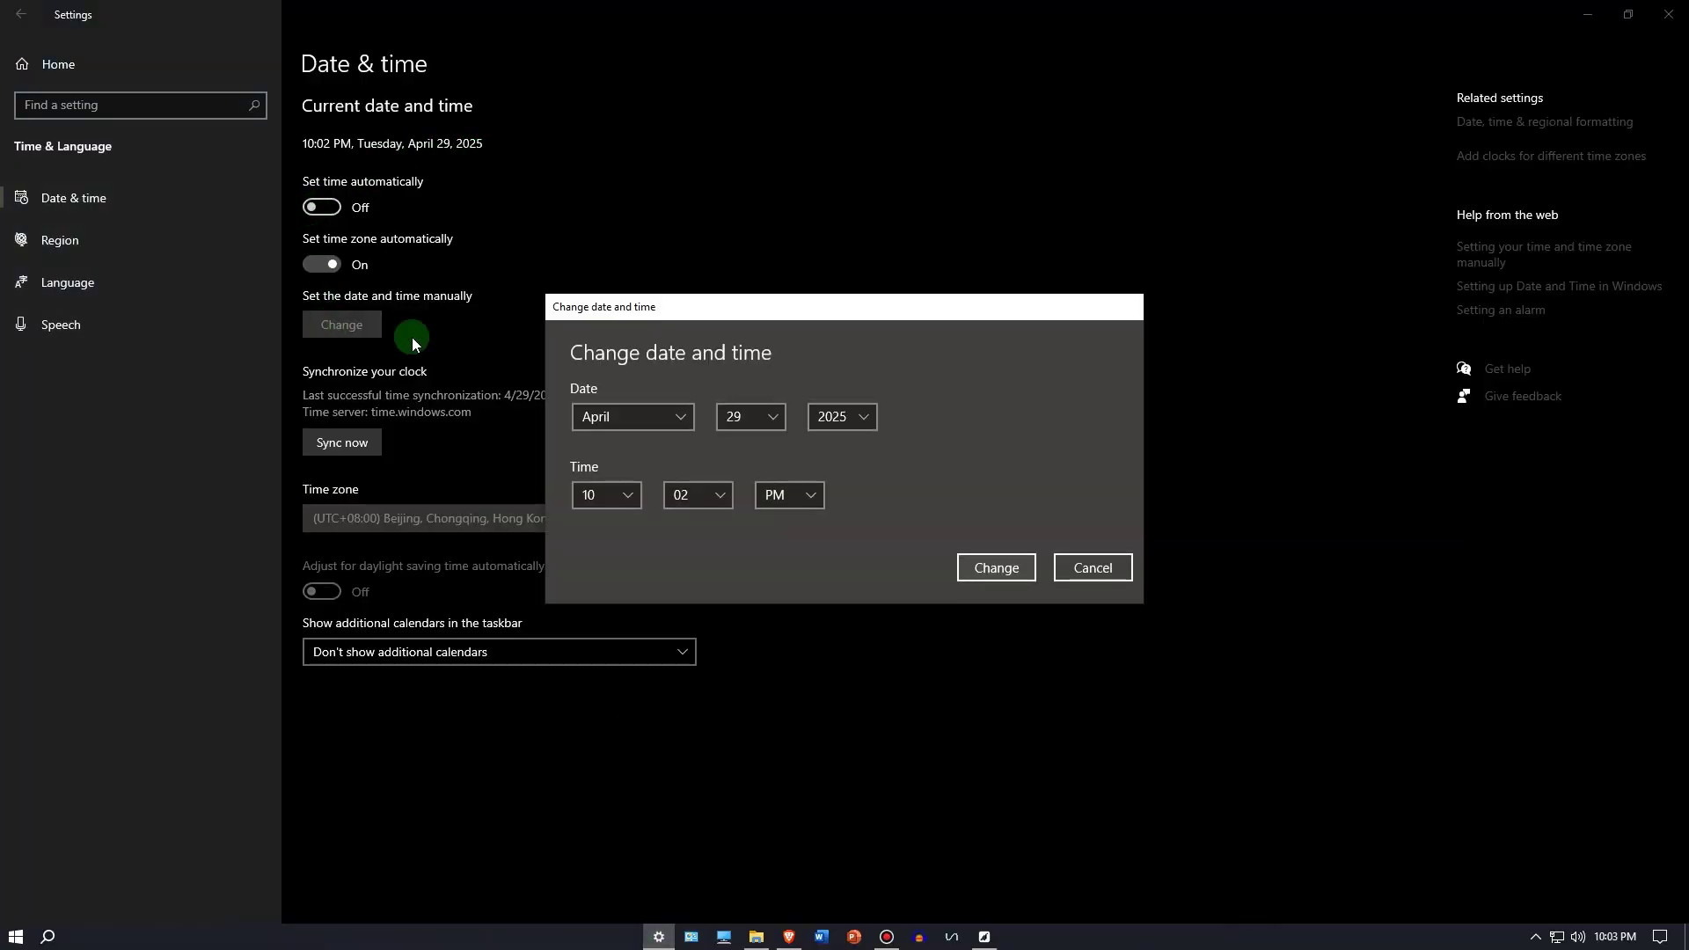
{"action": "left_click", "coordinate": [862, 417]}
{"action": "left_click_drag", "start_coordinate": [878, 398], "coordinate": [838, 344]}
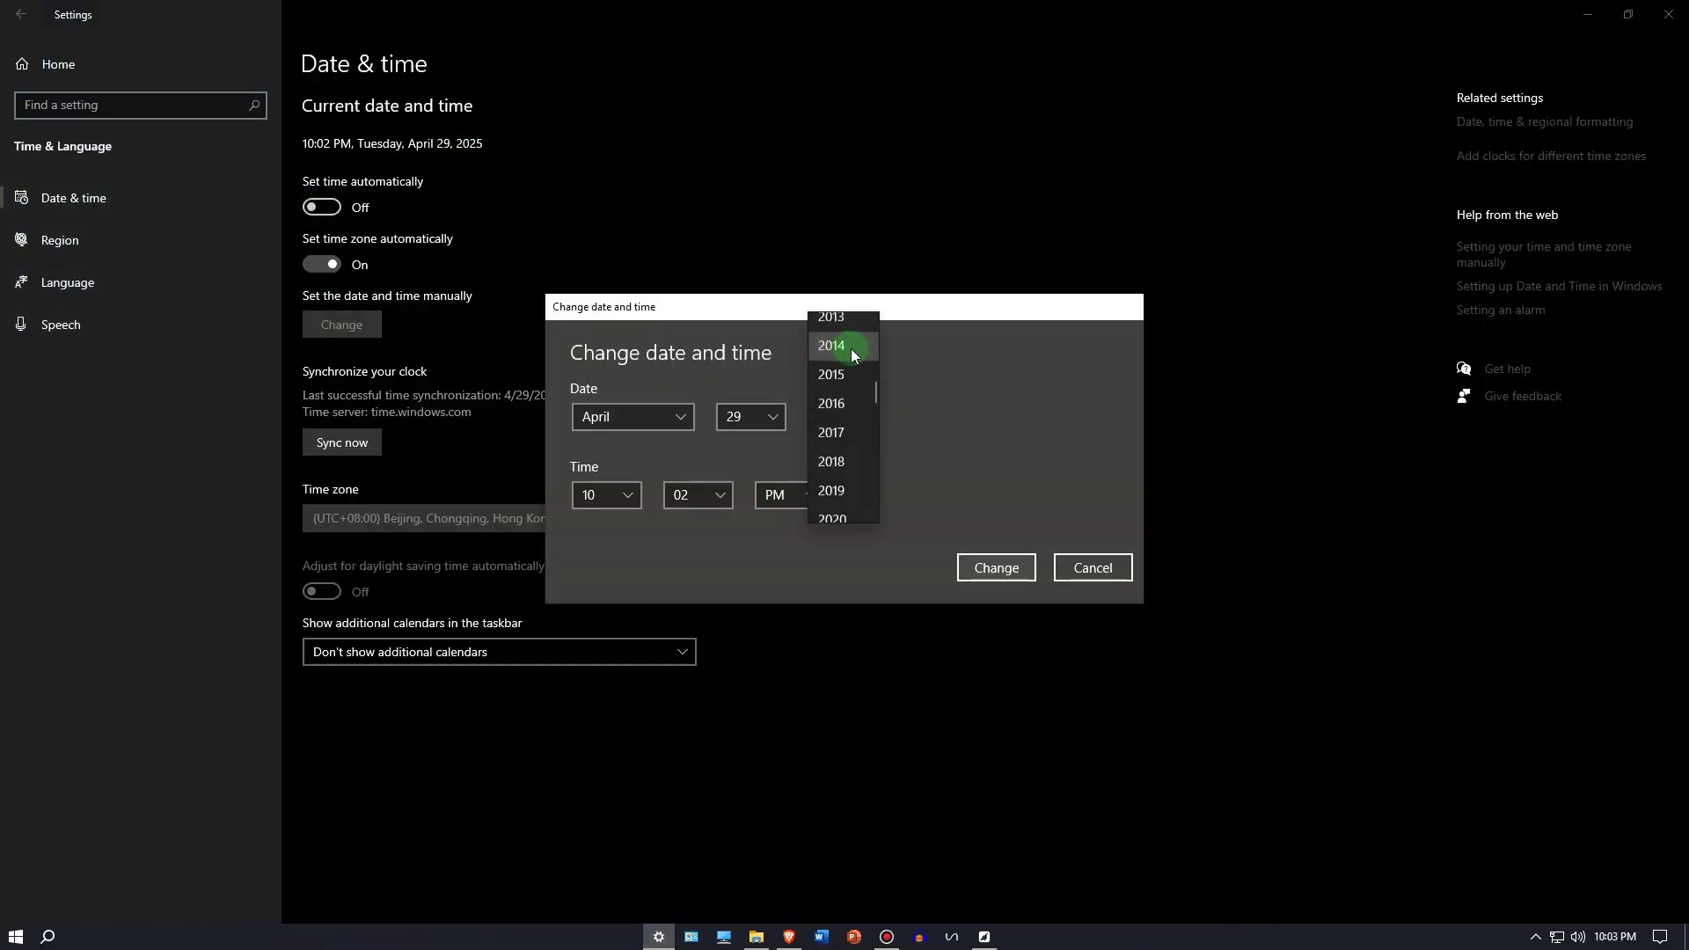
{"action": "left_click", "coordinate": [852, 348]}
{"action": "left_click", "coordinate": [996, 567]}
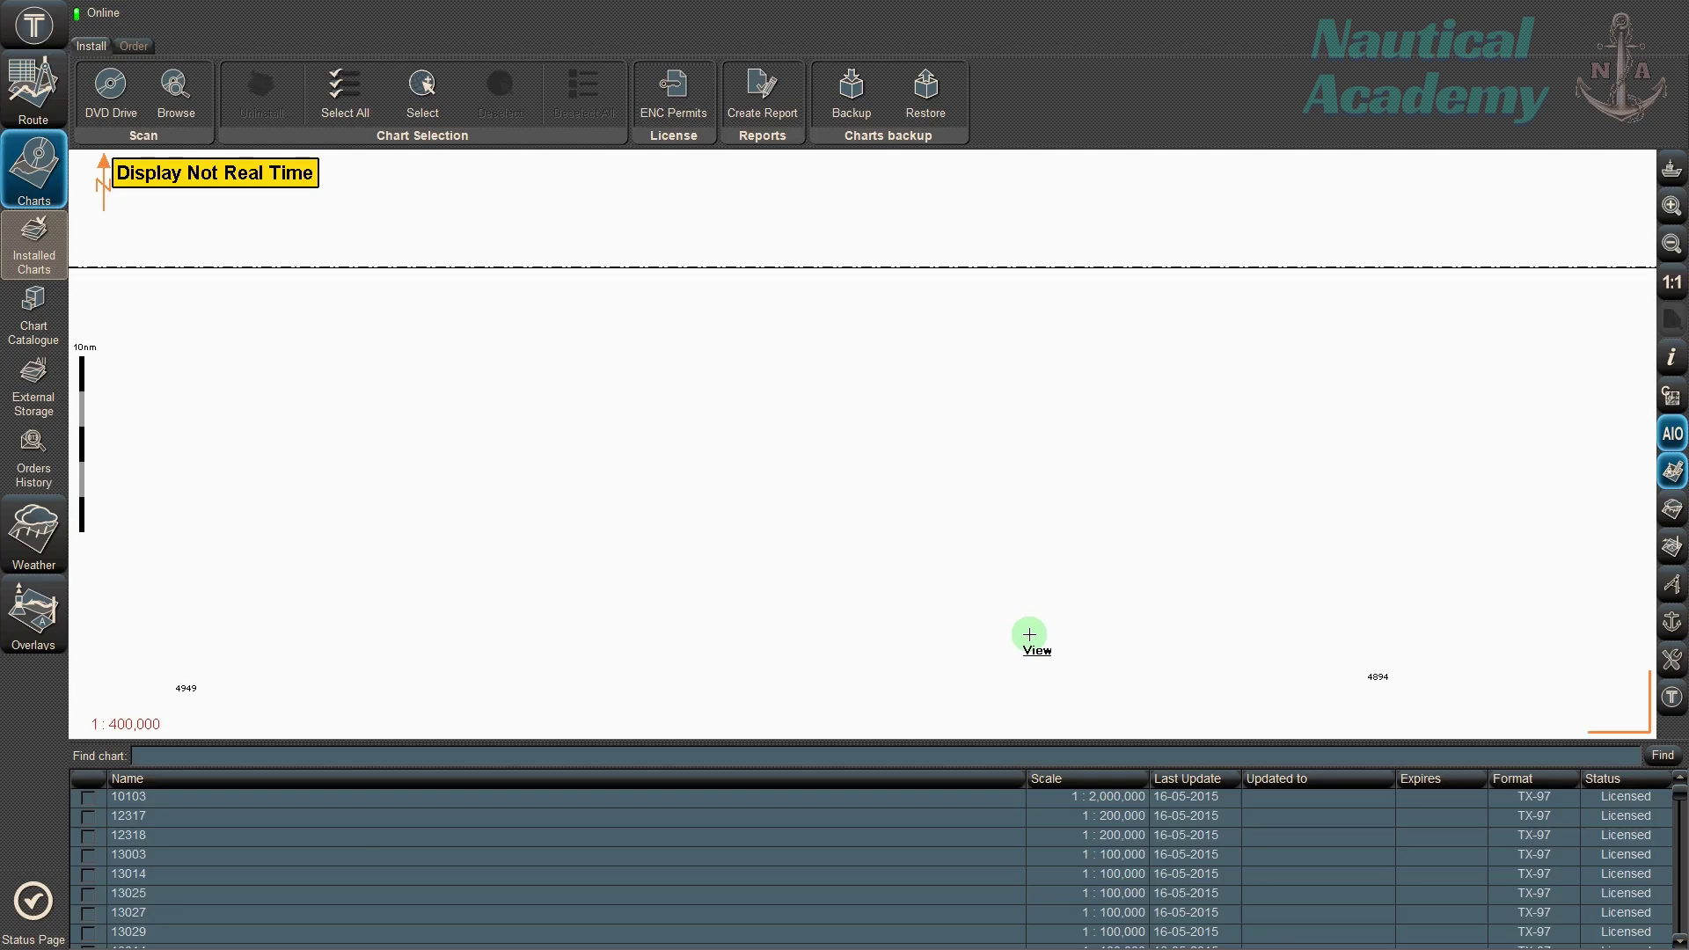
Return to the route editor in Navi-Planner and start a new automatic route
{"action": "scroll", "coordinate": [1027, 634], "scroll_direction": "down", "scroll_amount": 5}
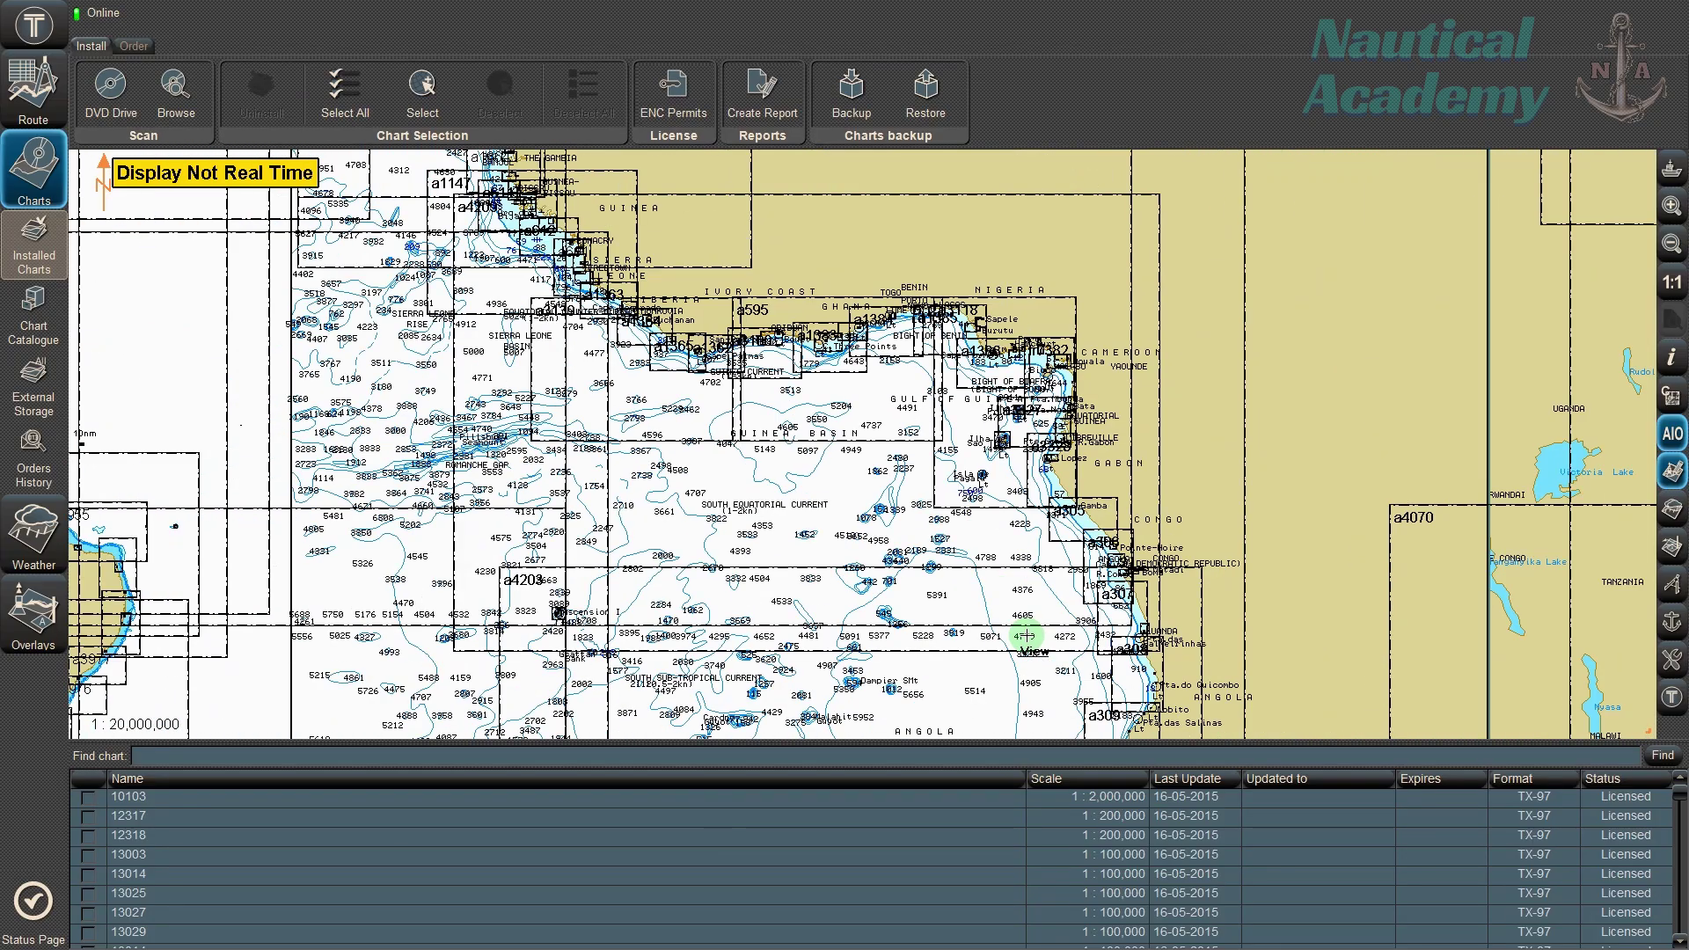
{"action": "scroll", "coordinate": [1026, 635], "scroll_direction": "down", "scroll_amount": 4}
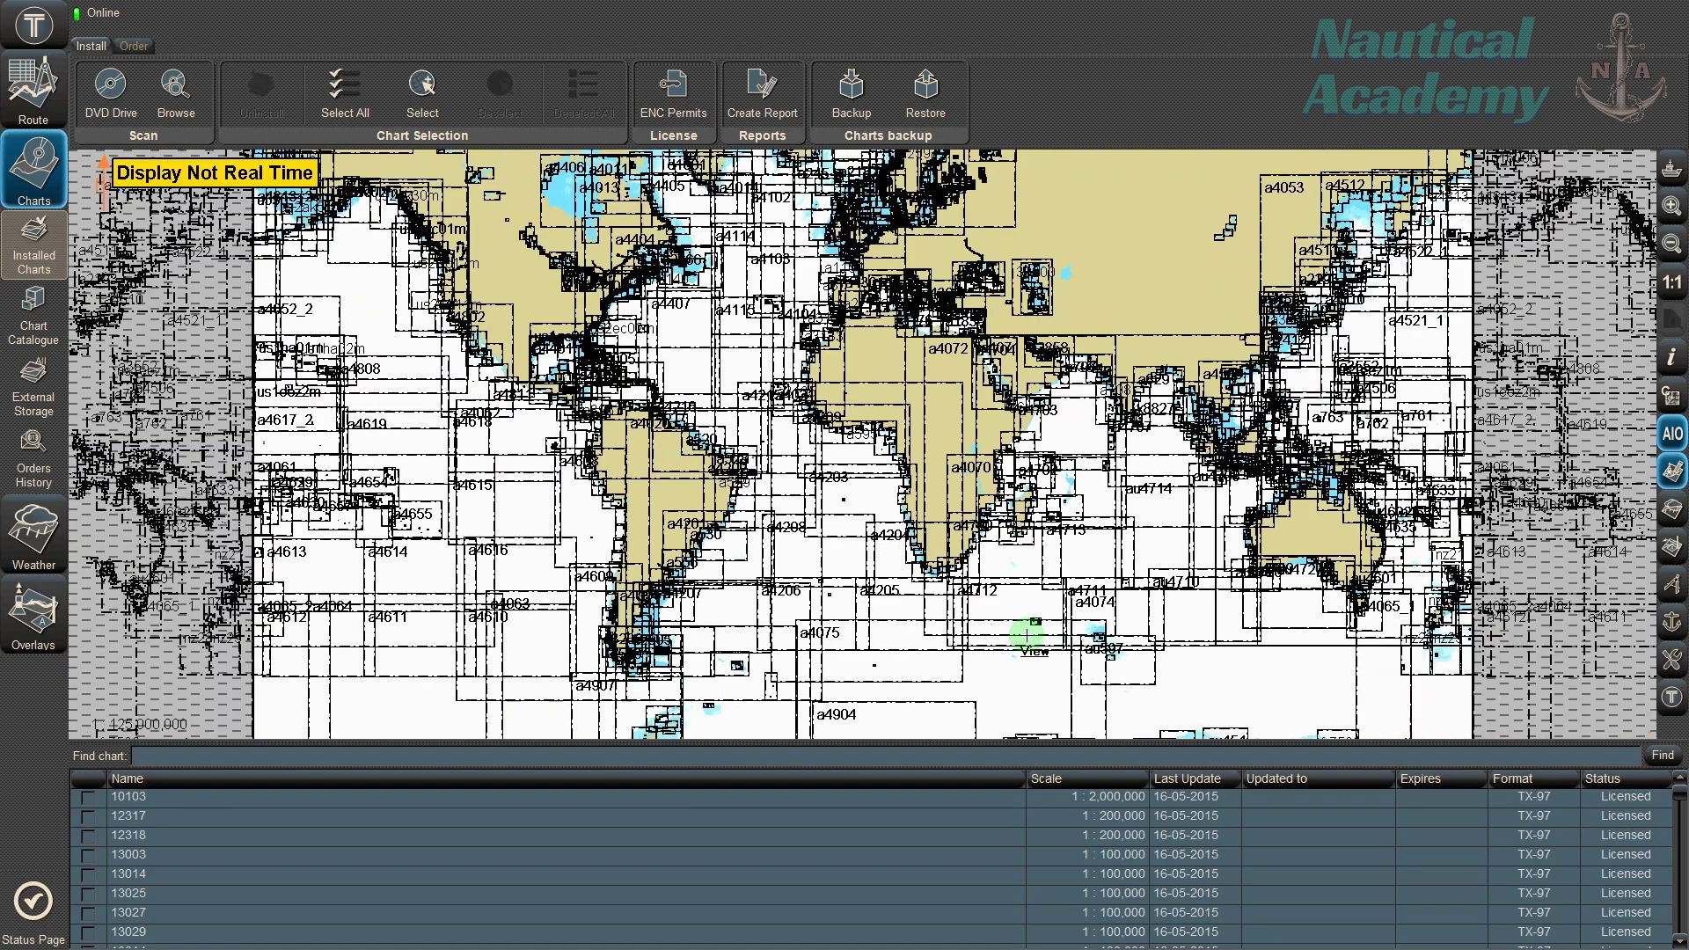
{"action": "scroll", "coordinate": [1024, 635], "scroll_direction": "up", "scroll_amount": 1}
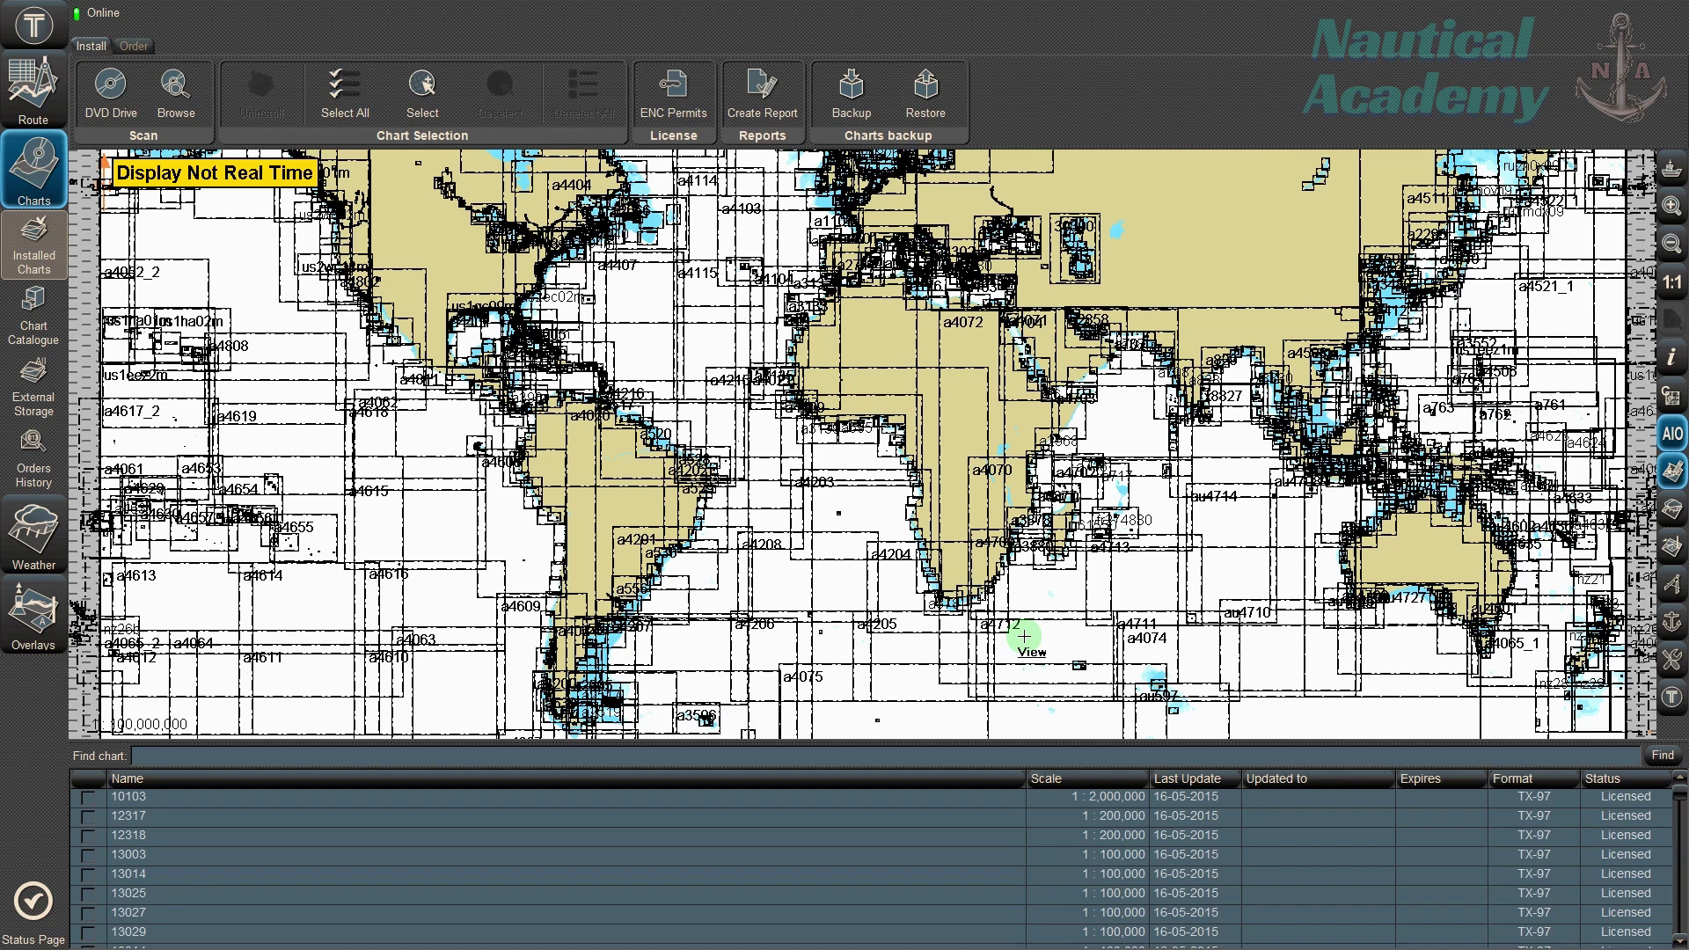
{"action": "scroll", "coordinate": [1025, 635], "scroll_direction": "up", "scroll_amount": 1}
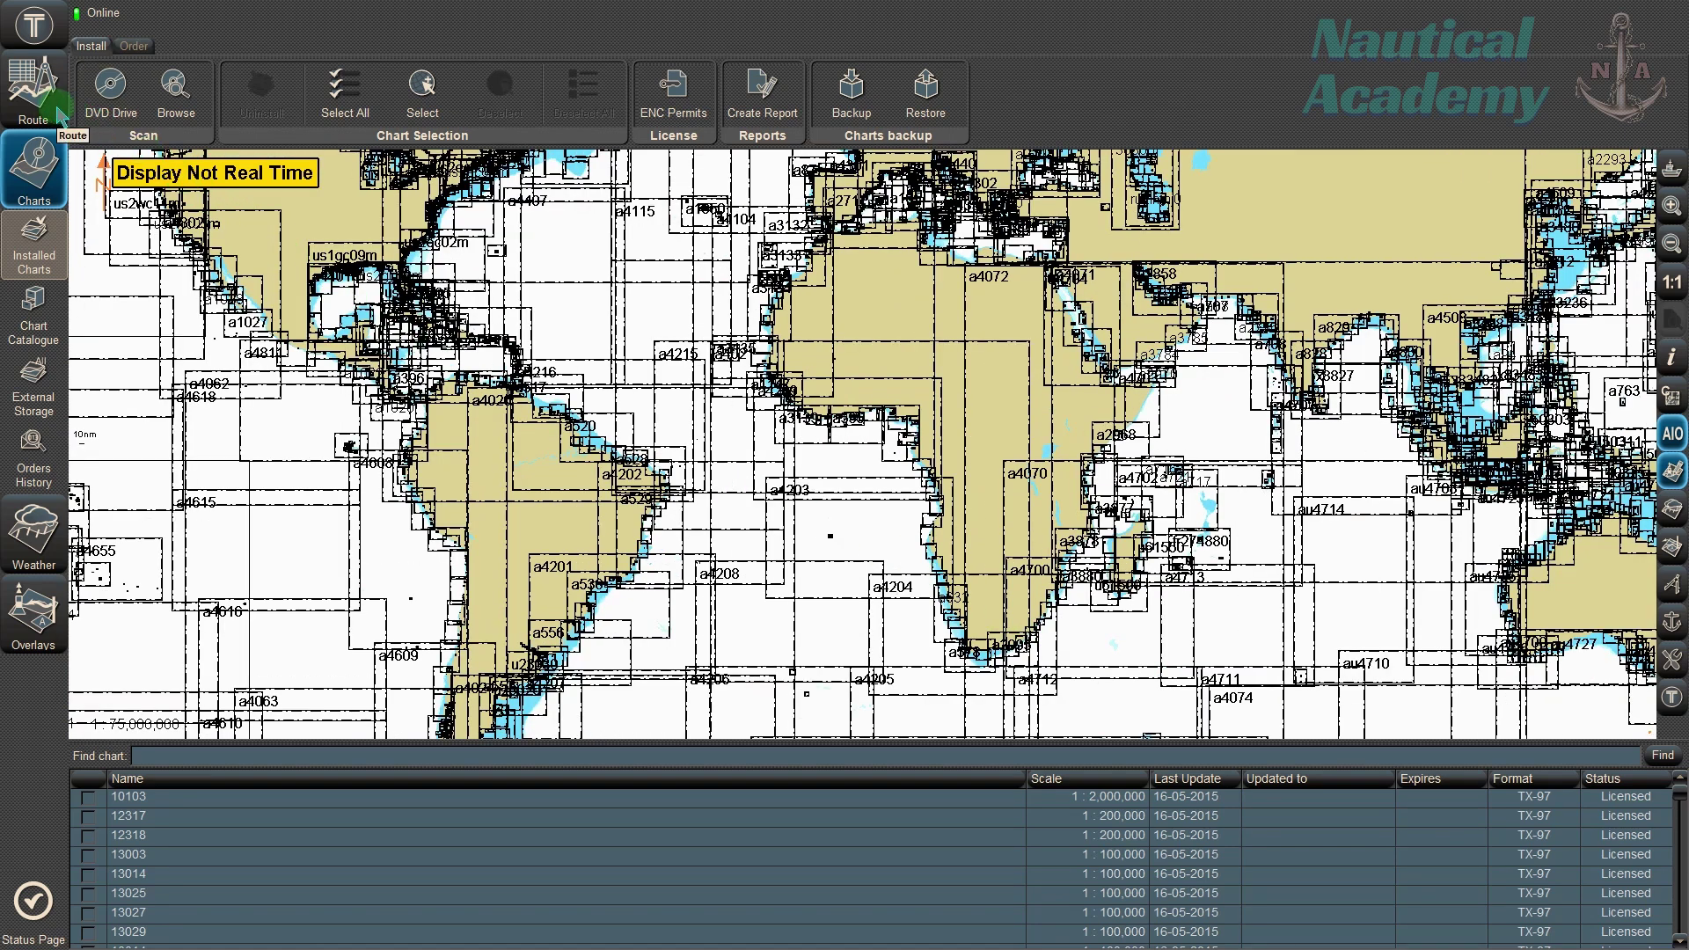
{"action": "left_click", "coordinate": [35, 88]}
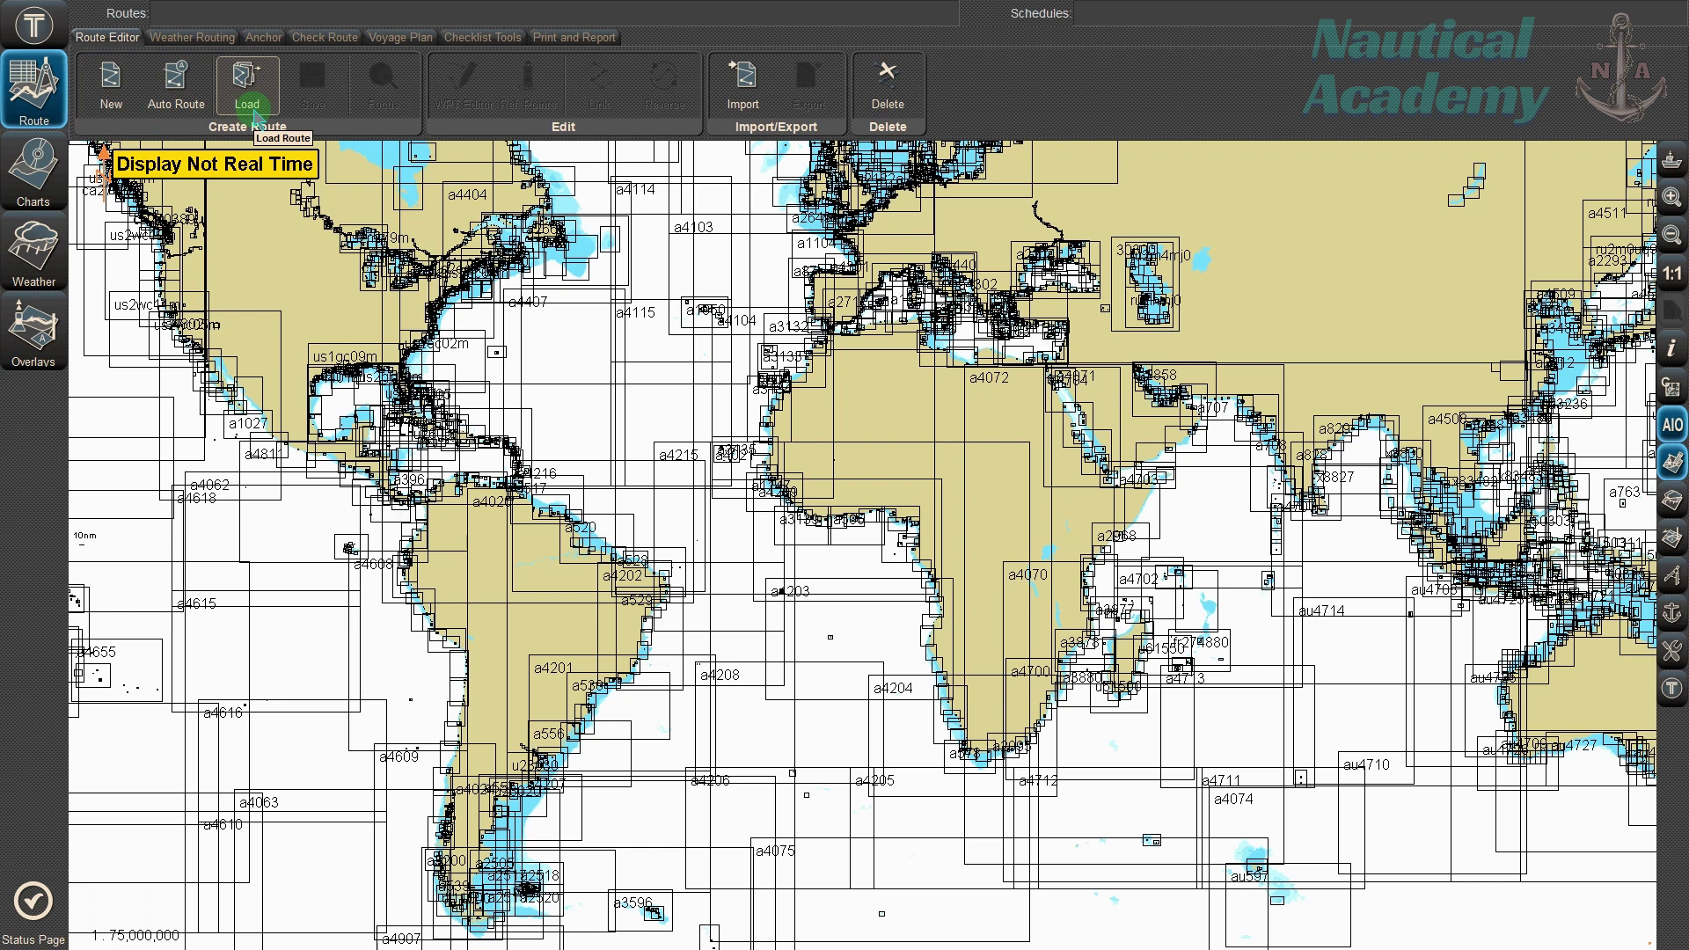
{"action": "left_click", "coordinate": [187, 109]}
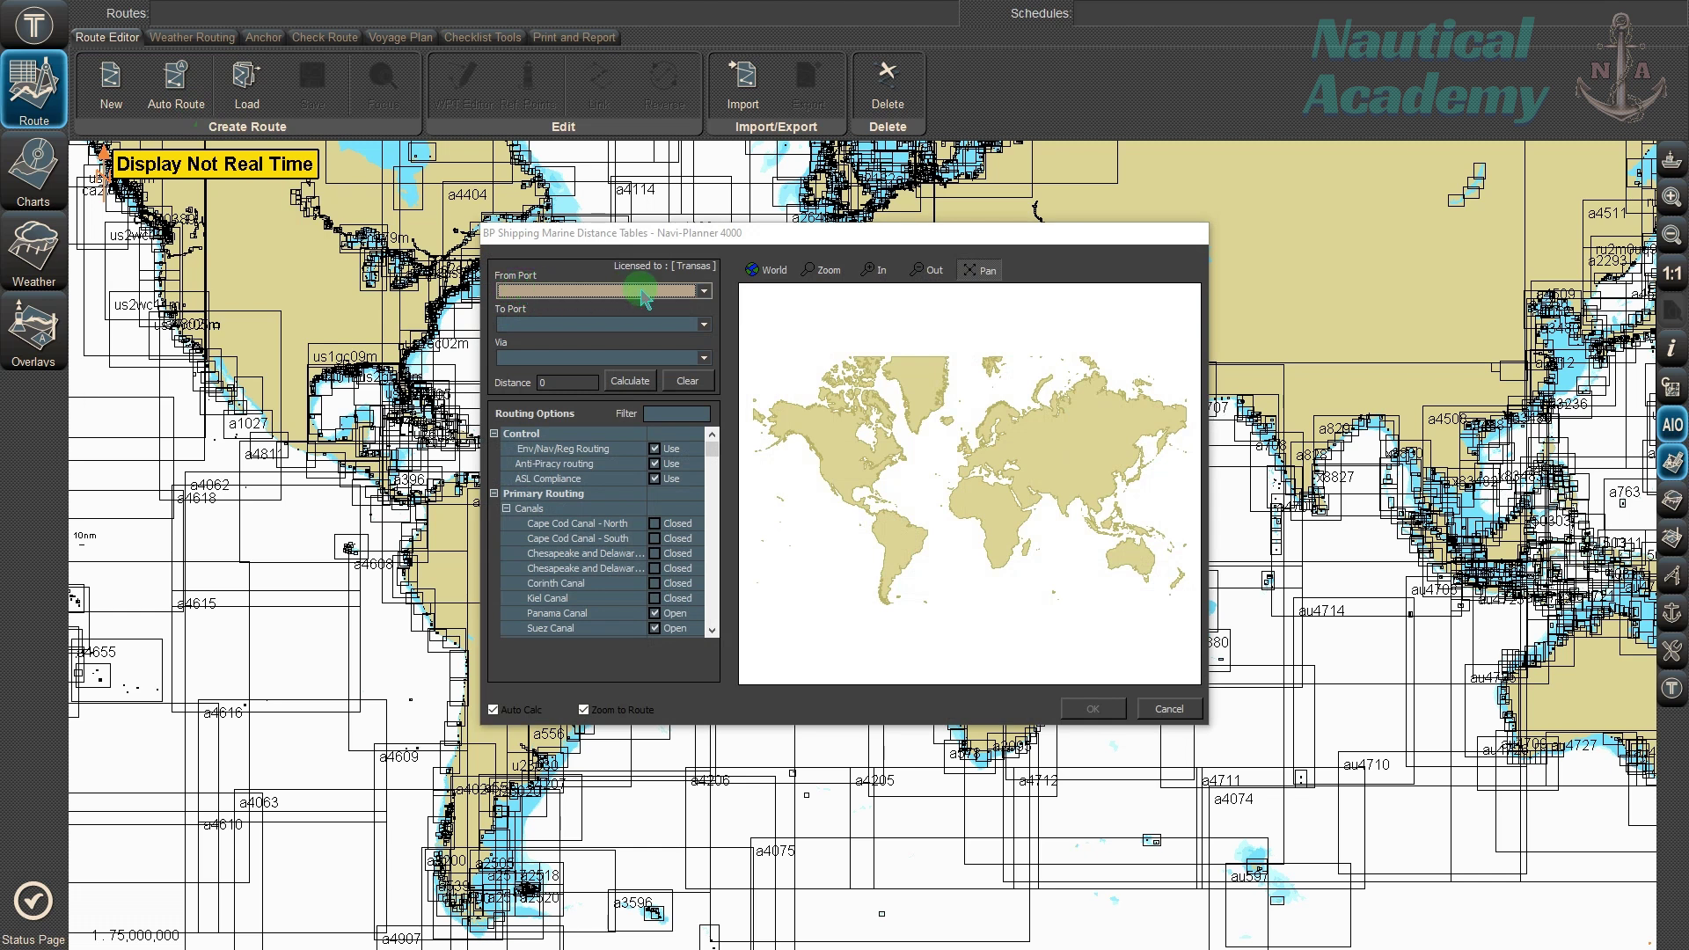
Generate the automatic route from Santos, Brazil to Tilbury Grain Terminal - Thames and accept it
{"action": "type", "text": "Santos"}
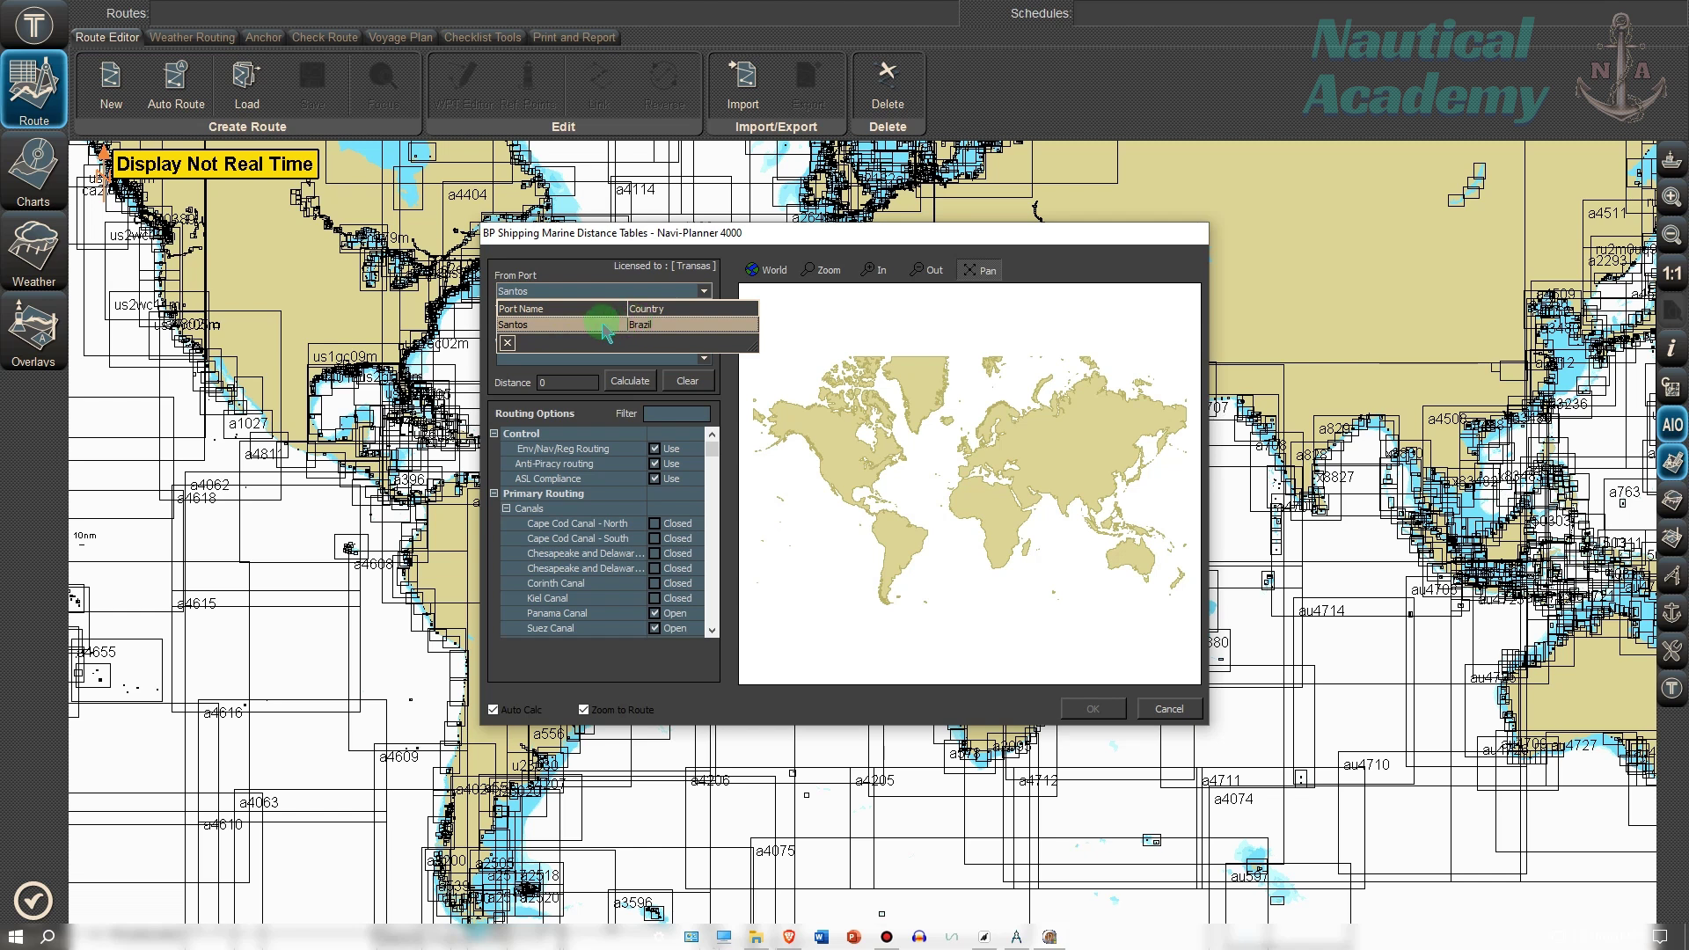
{"action": "left_click", "coordinate": [606, 325]}
{"action": "type", "text": "Tilbury"}
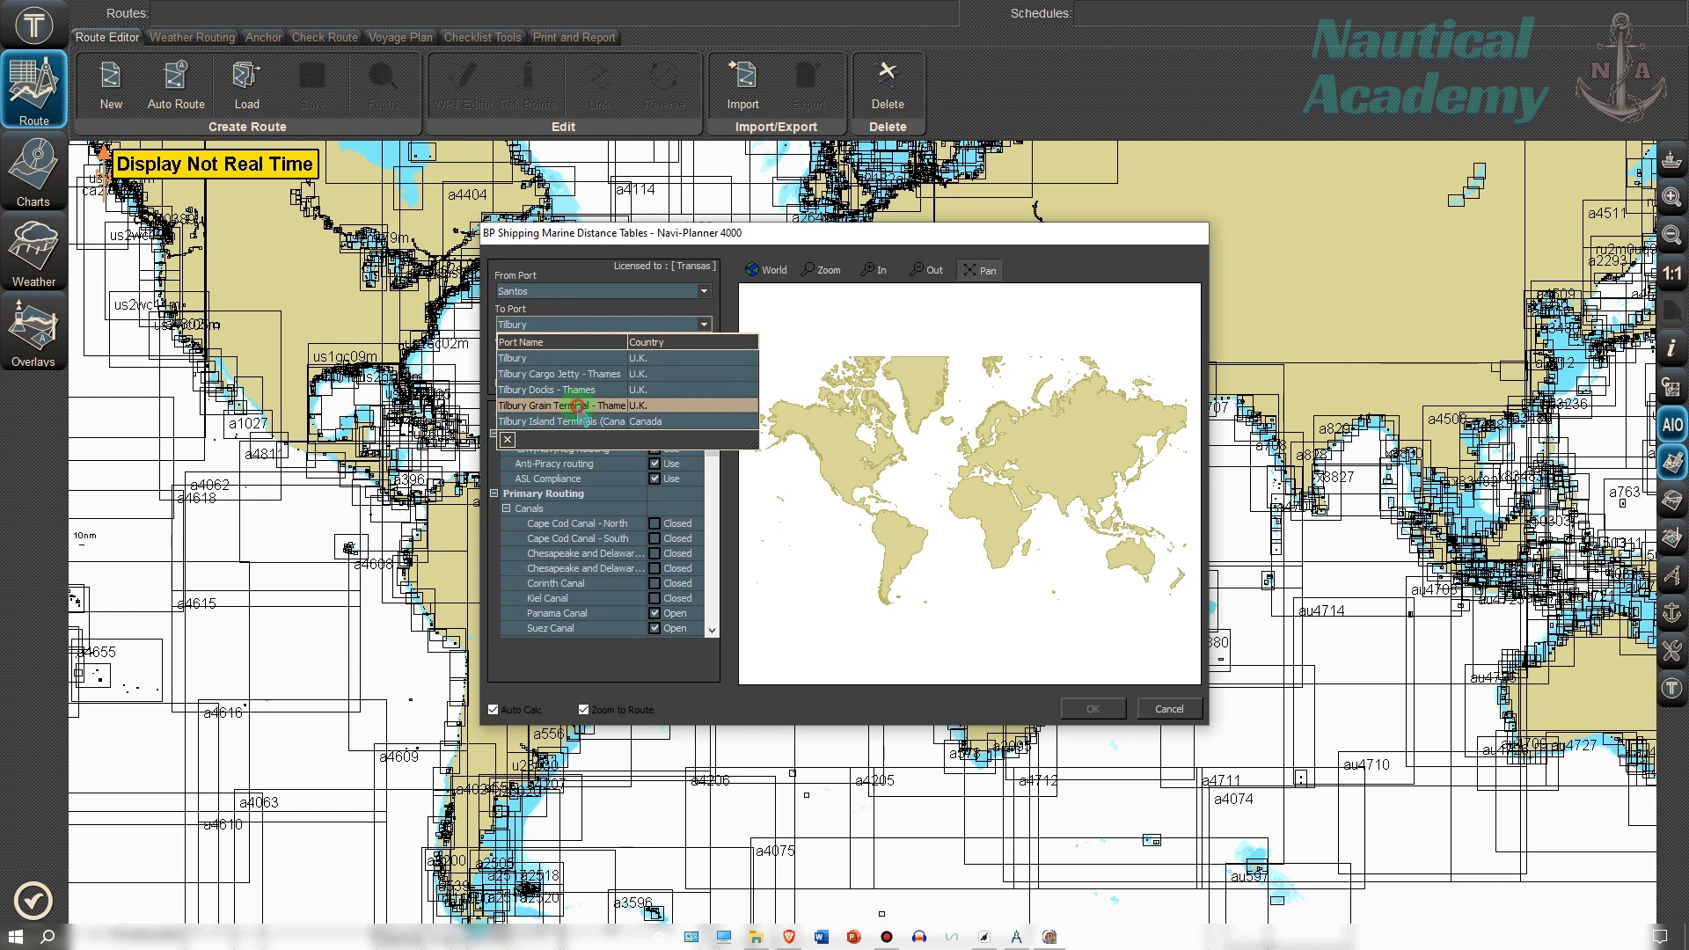
{"action": "left_click", "coordinate": [577, 406]}
{"action": "left_click", "coordinate": [635, 390]}
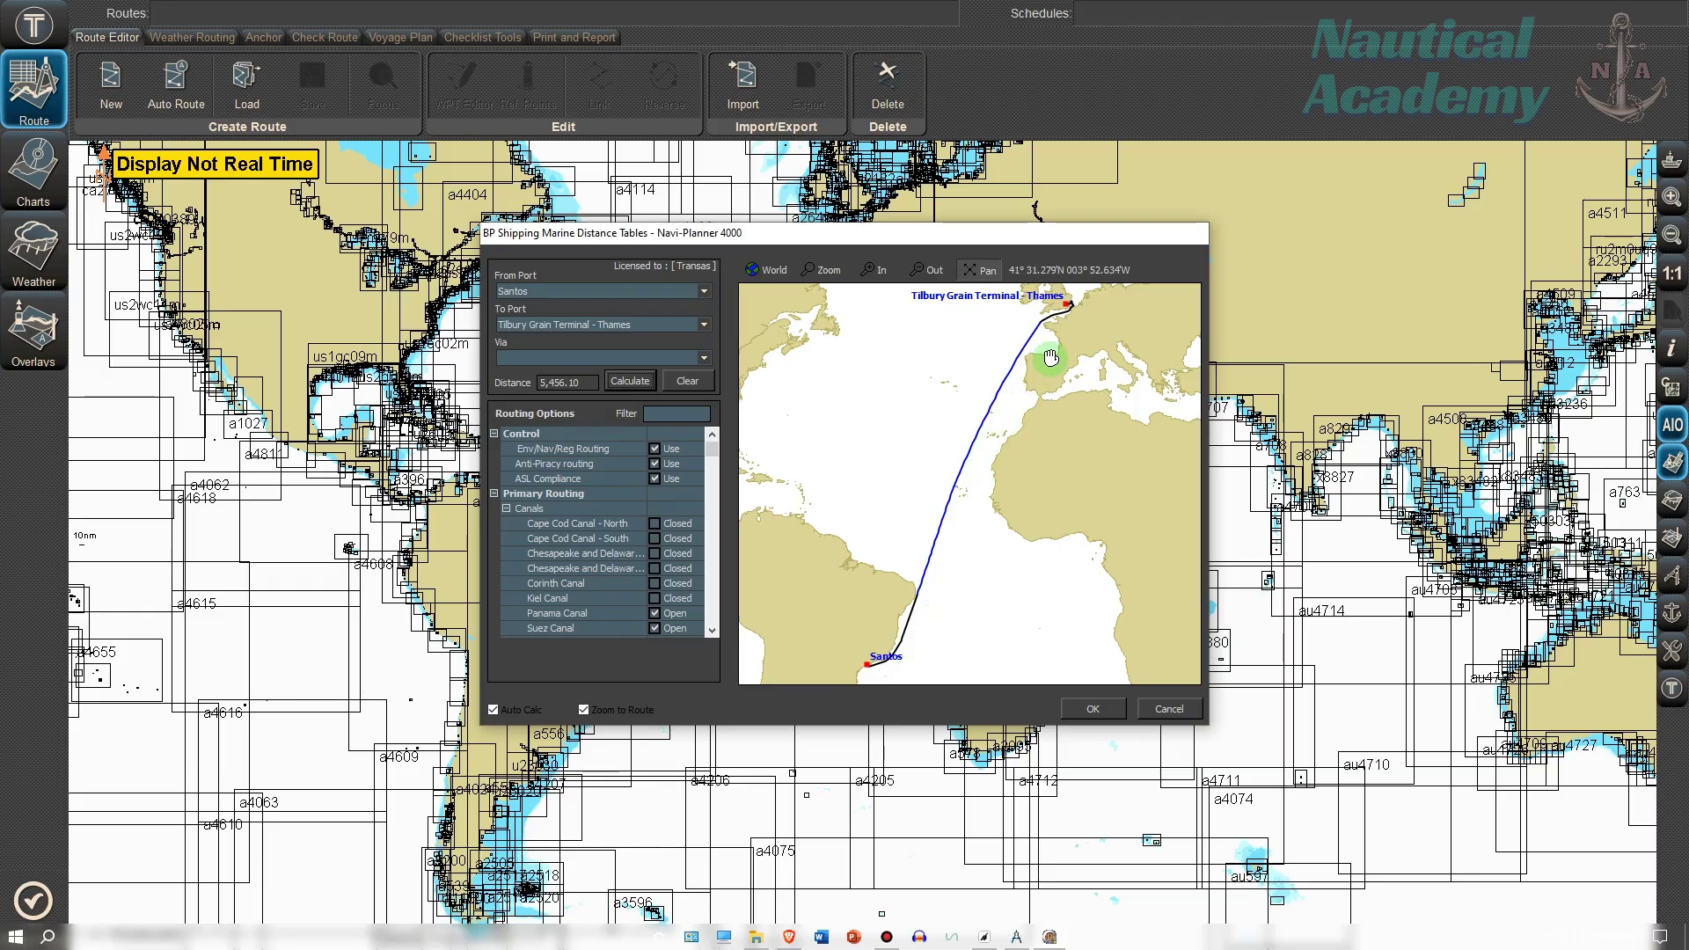
{"action": "left_click", "coordinate": [1089, 708]}
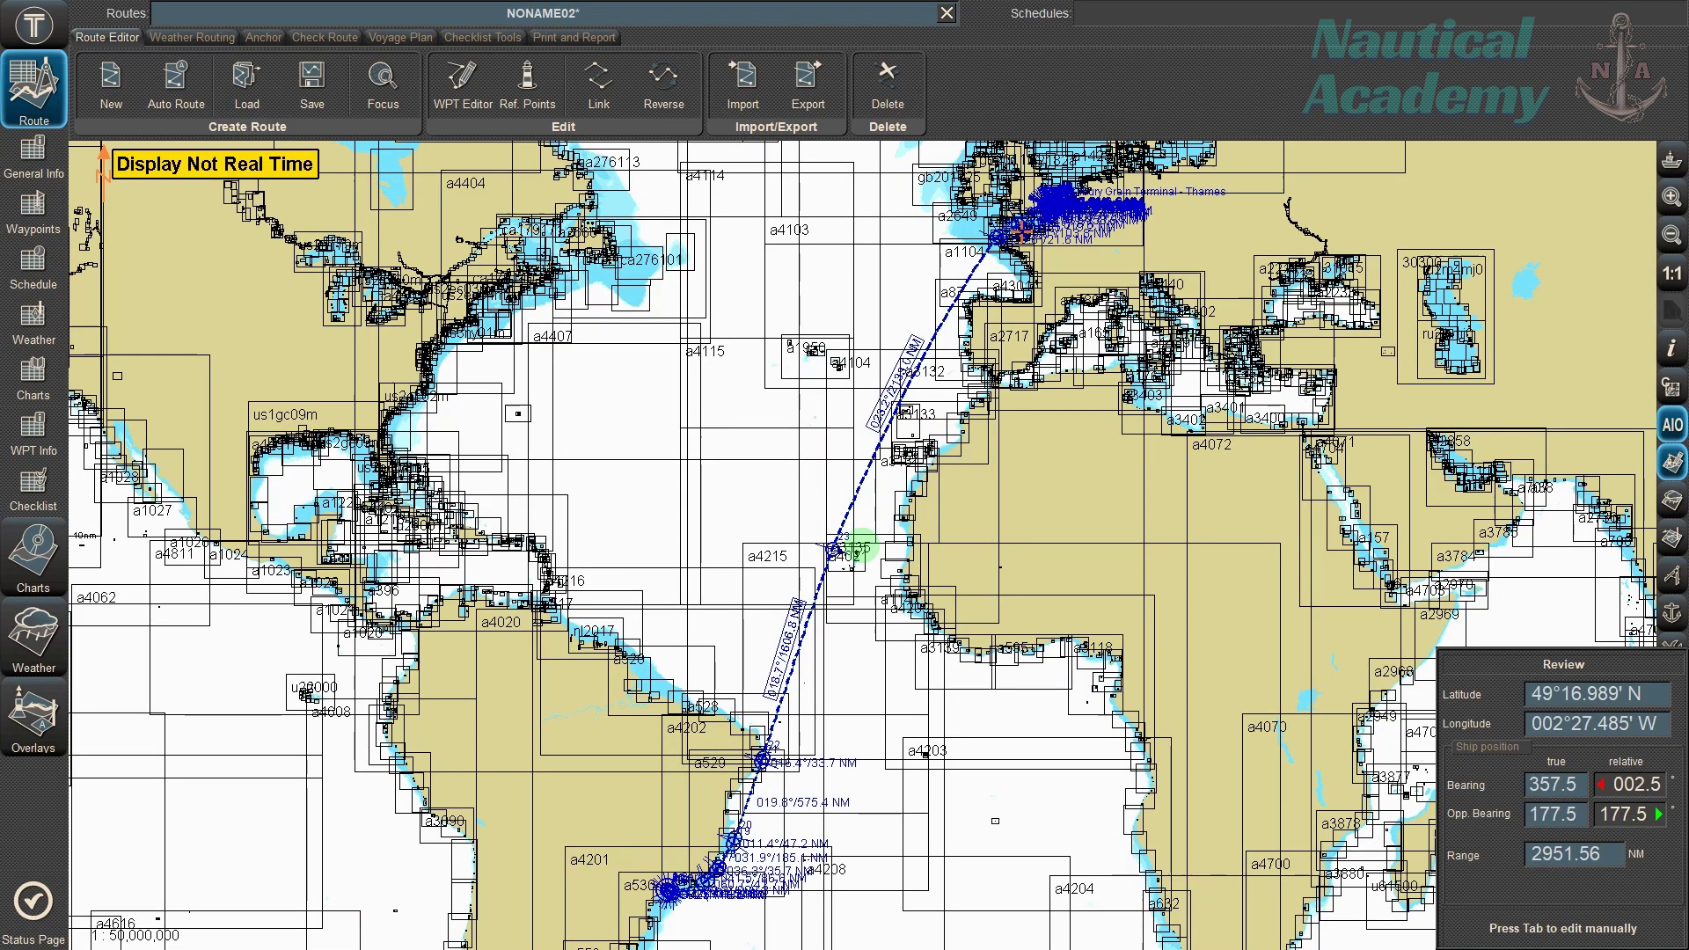
Examine the route's legs and waypoints through the English Channel, Dover Strait and Thames approach to Tilbury
{"action": "scroll", "coordinate": [1020, 236], "scroll_direction": "up", "scroll_amount": 10}
{"action": "scroll", "coordinate": [957, 528], "scroll_direction": "up", "scroll_amount": 5}
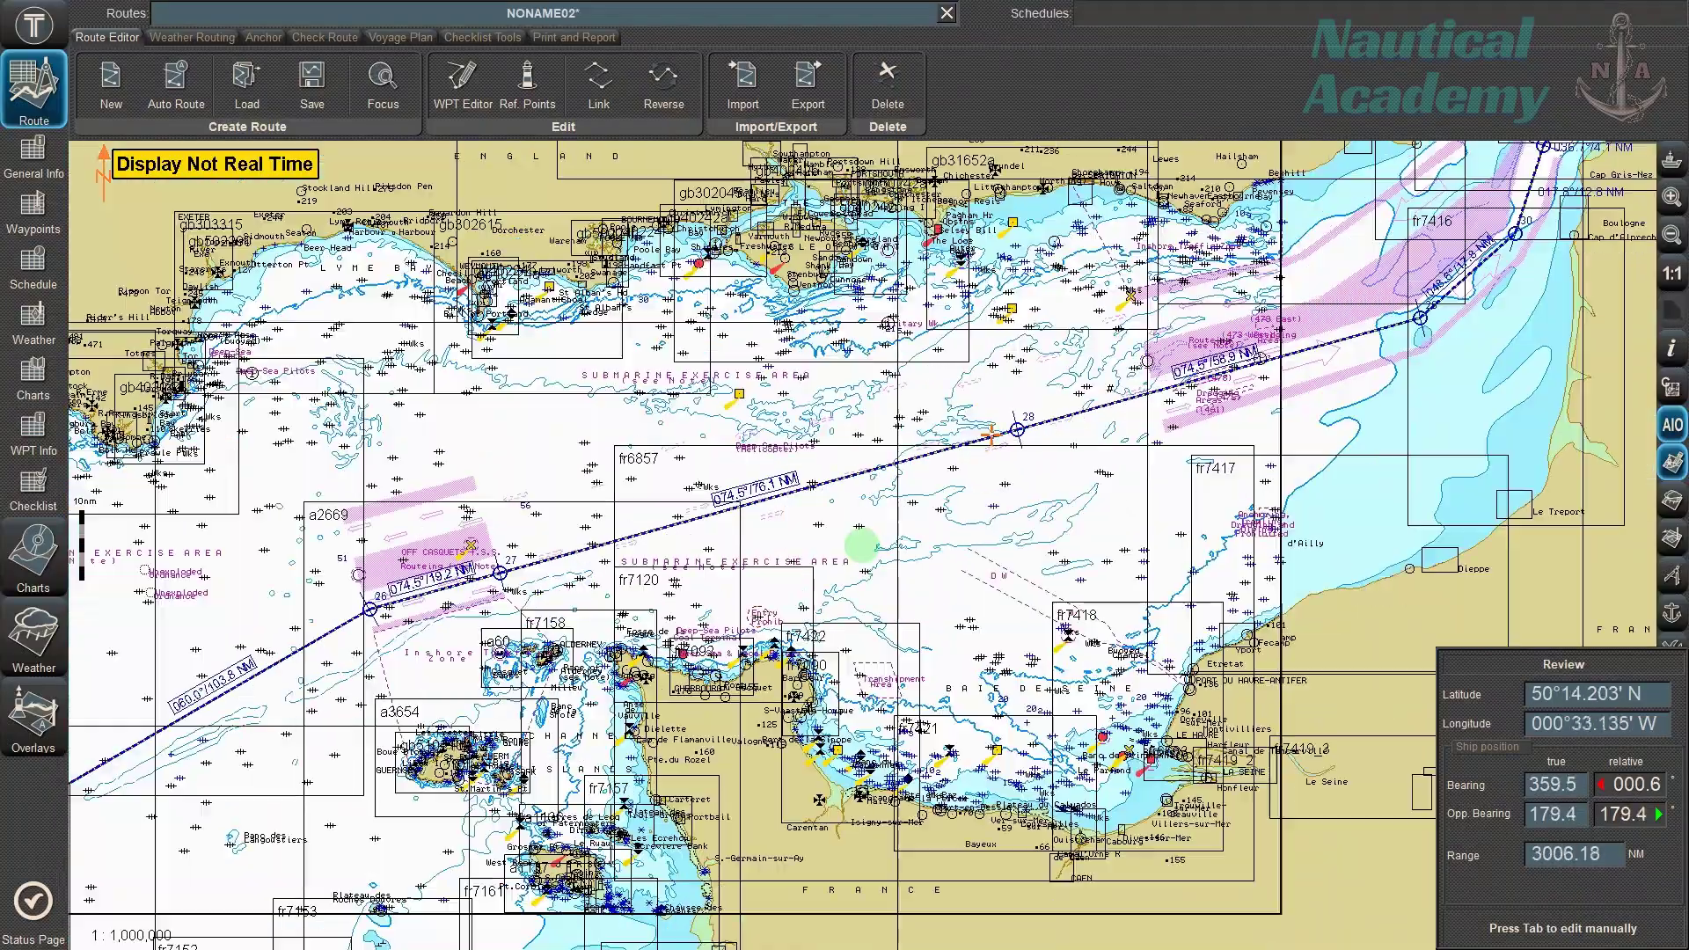
{"action": "scroll", "coordinate": [957, 528], "scroll_direction": "up", "scroll_amount": 3}
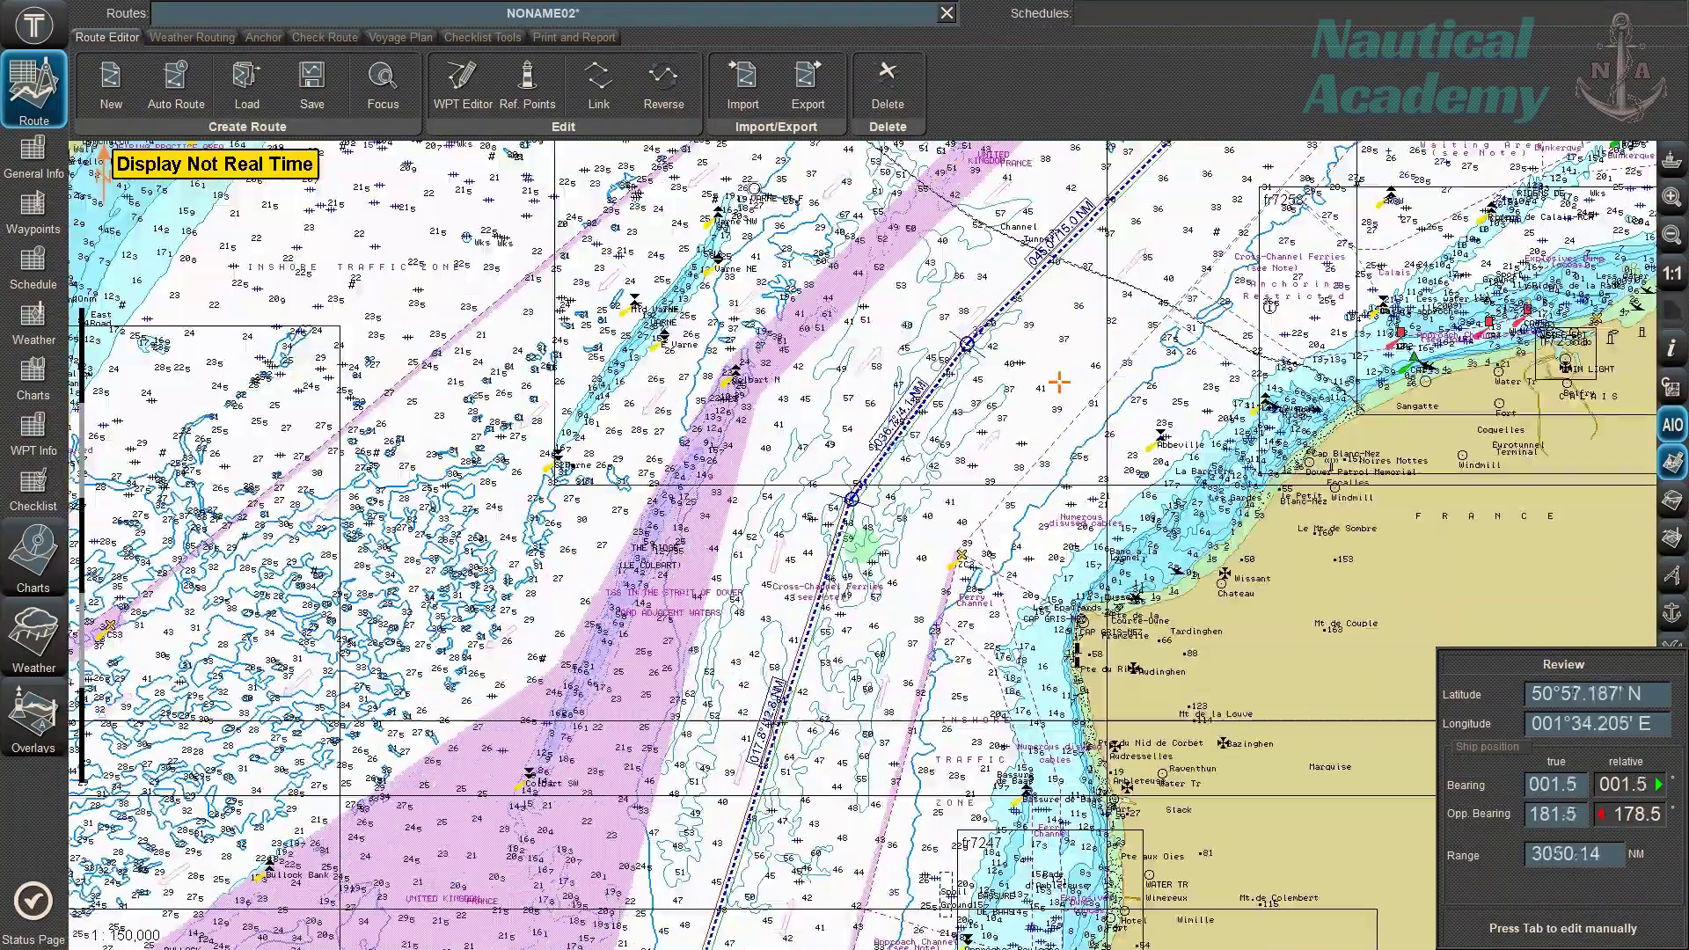
{"action": "scroll", "coordinate": [909, 567], "scroll_direction": "down", "scroll_amount": 3}
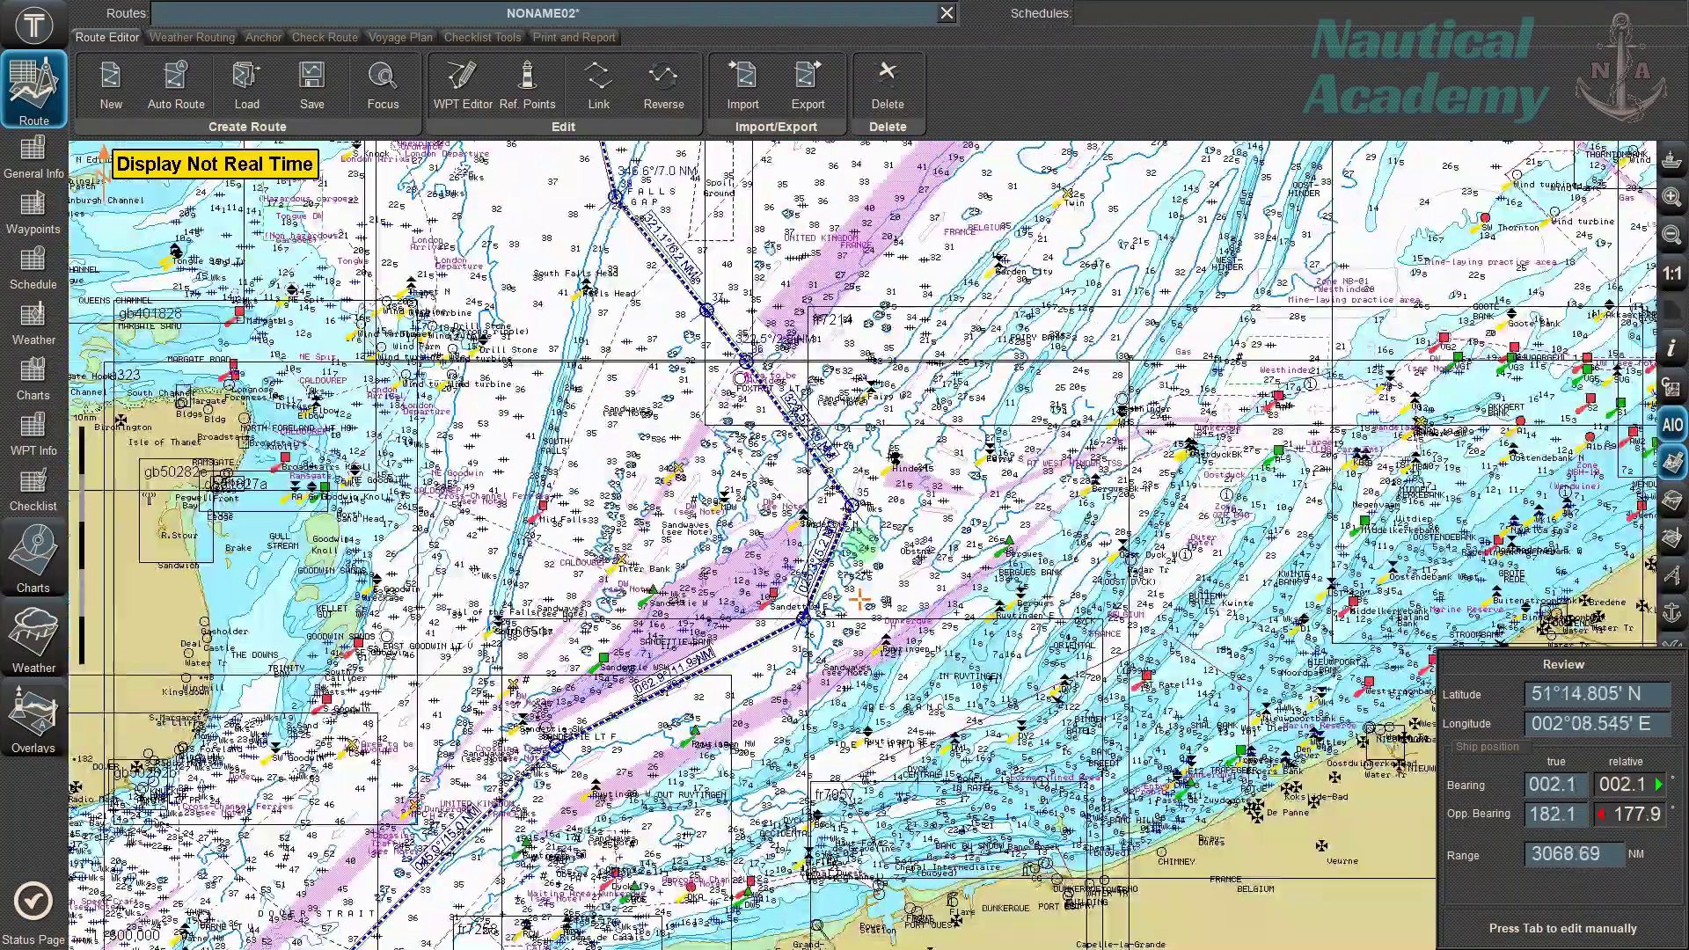
{"action": "scroll", "coordinate": [756, 573], "scroll_direction": "up", "scroll_amount": 3}
{"action": "scroll", "coordinate": [756, 573], "scroll_direction": "up", "scroll_amount": 5}
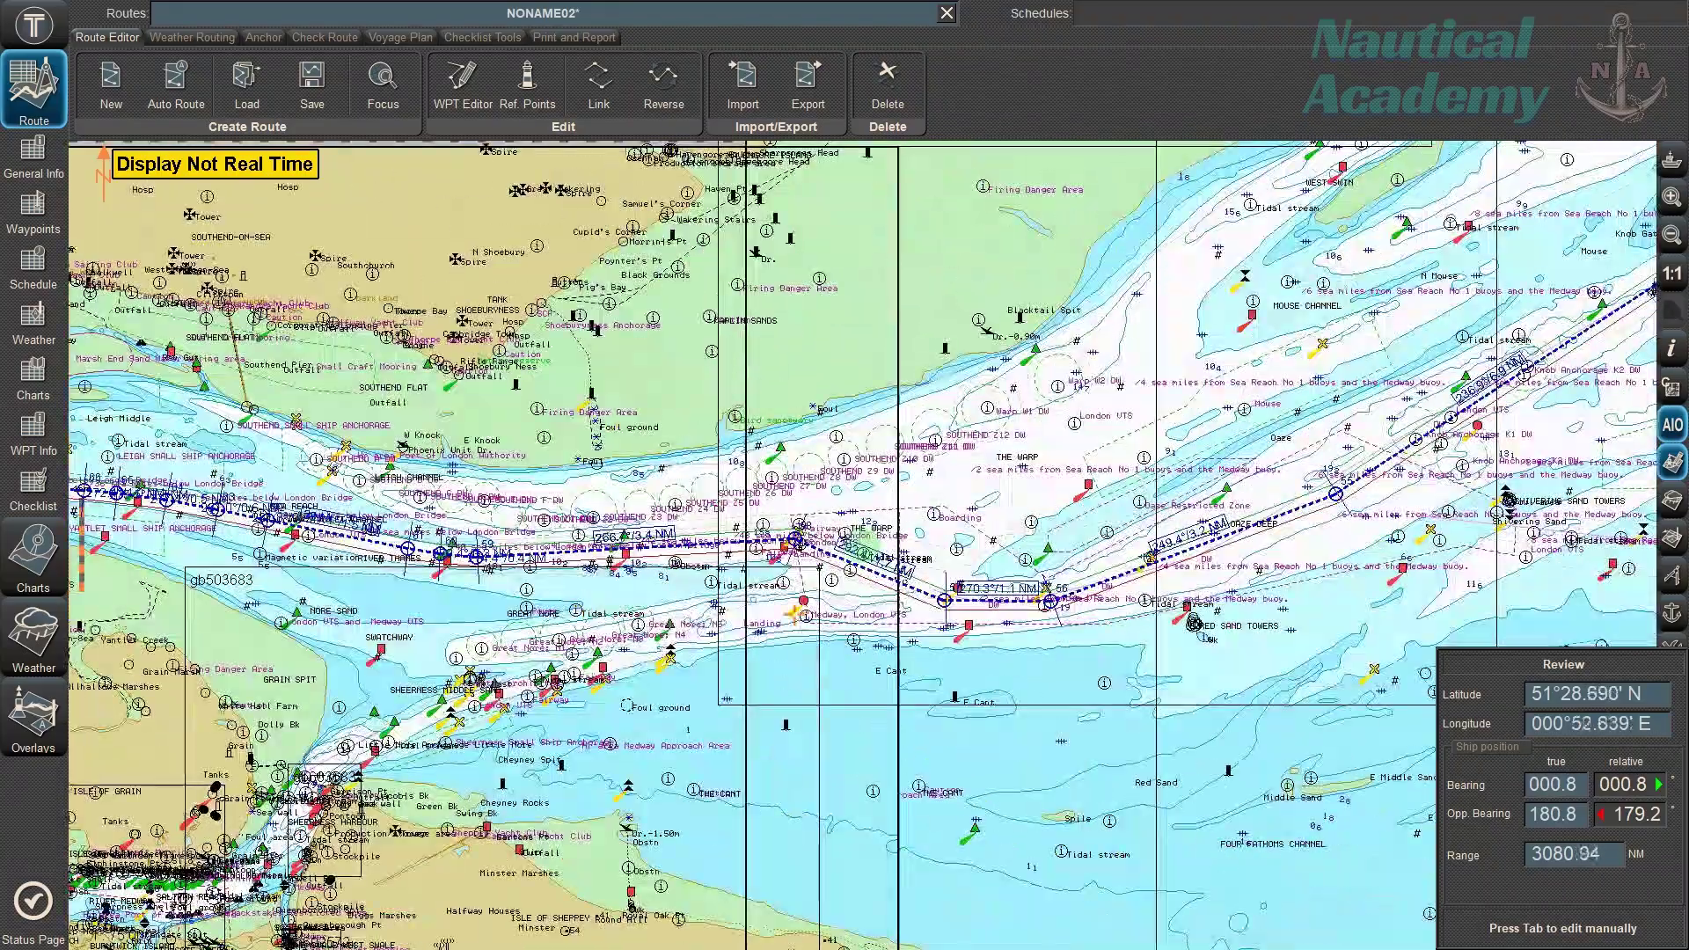
{"action": "scroll", "coordinate": [829, 561], "scroll_direction": "down", "scroll_amount": 5}
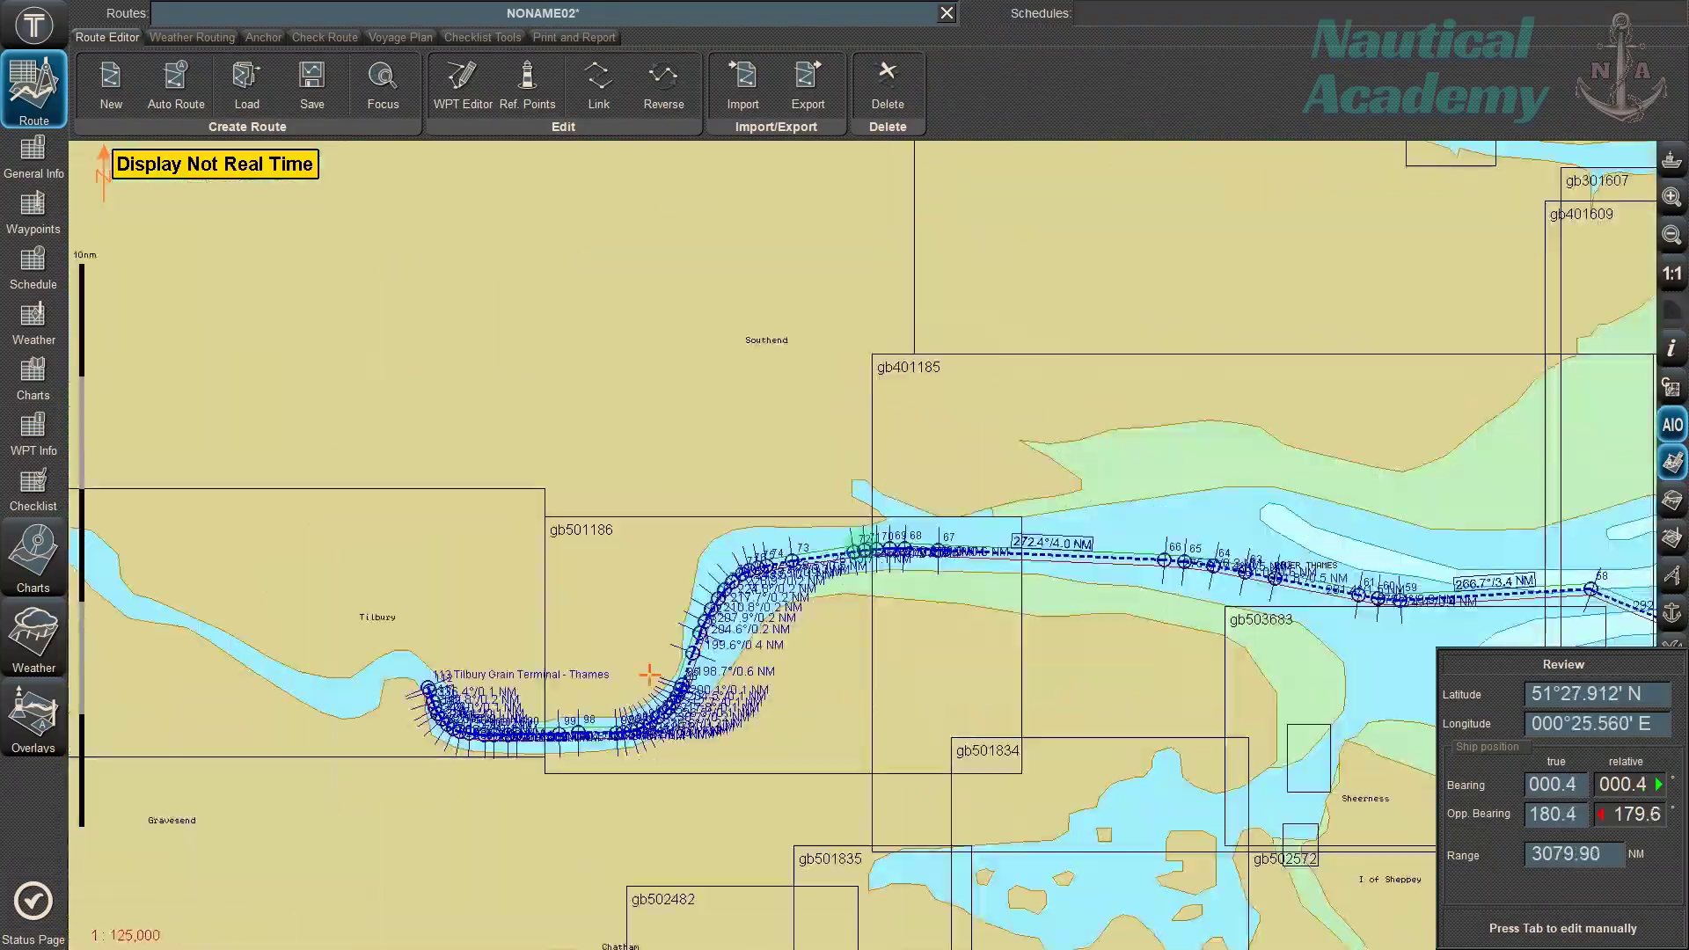
{"action": "scroll", "coordinate": [829, 561], "scroll_direction": "up", "scroll_amount": 8}
{"action": "scroll", "coordinate": [828, 561], "scroll_direction": "down", "scroll_amount": 10}
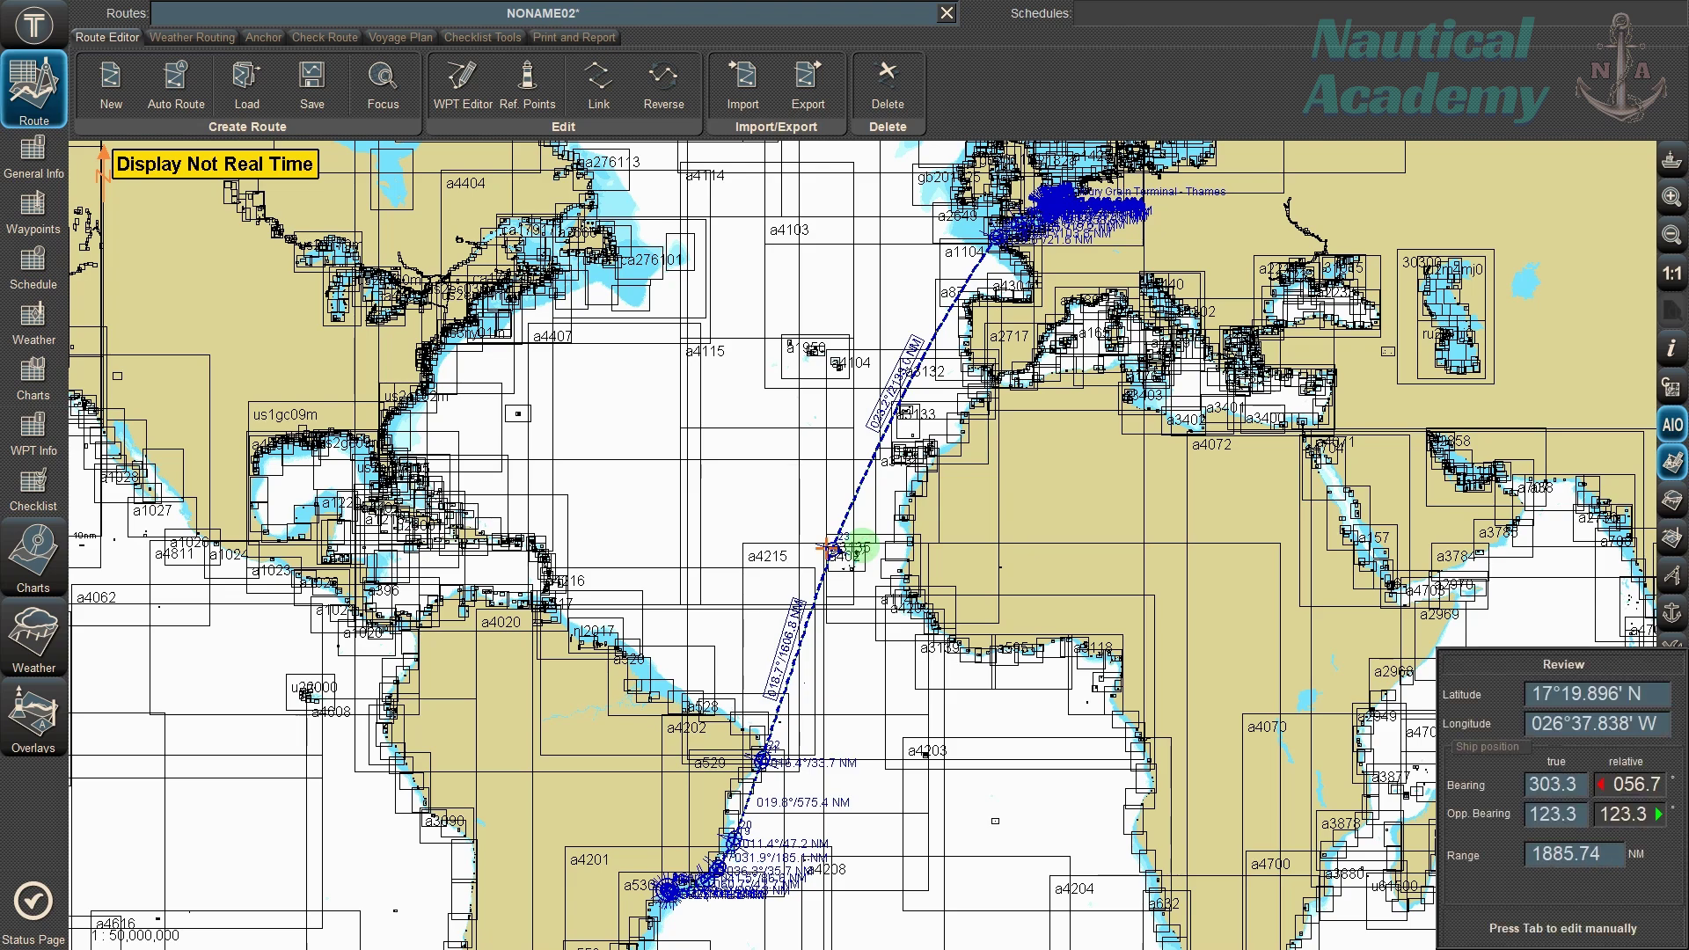
Move the route waypoint northwest of the Cape Verde islands farther west, to about 17°32' N, 026°53' W
{"action": "scroll", "coordinate": [828, 550], "scroll_direction": "up", "scroll_amount": 3}
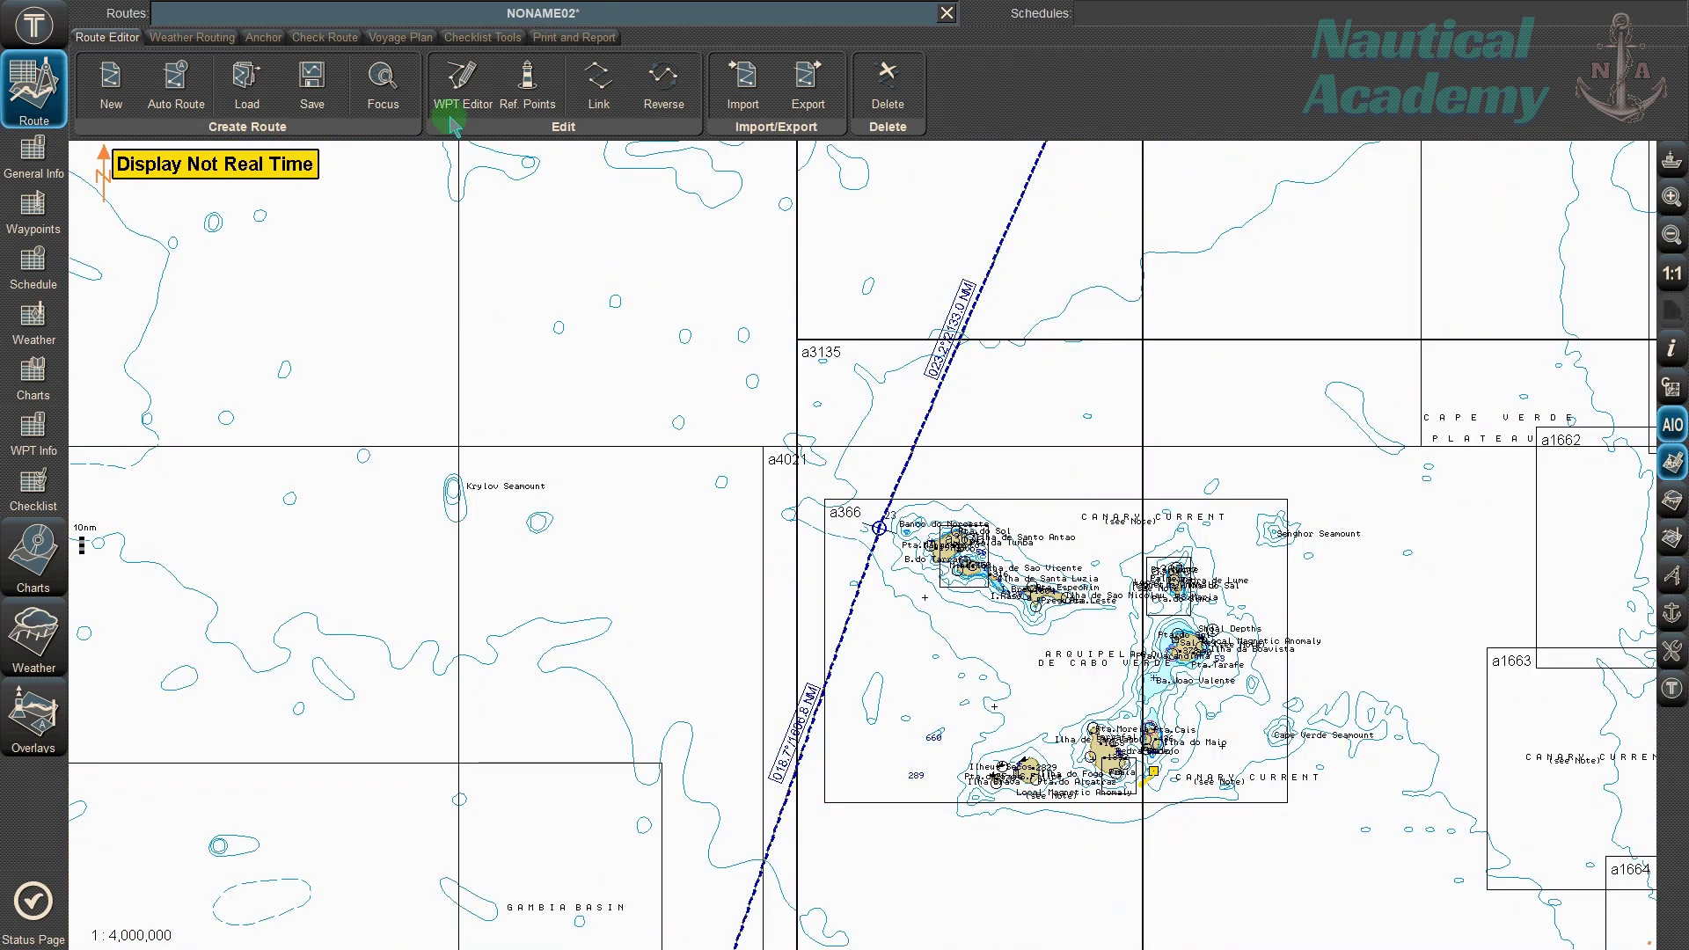
{"action": "left_click", "coordinate": [464, 99]}
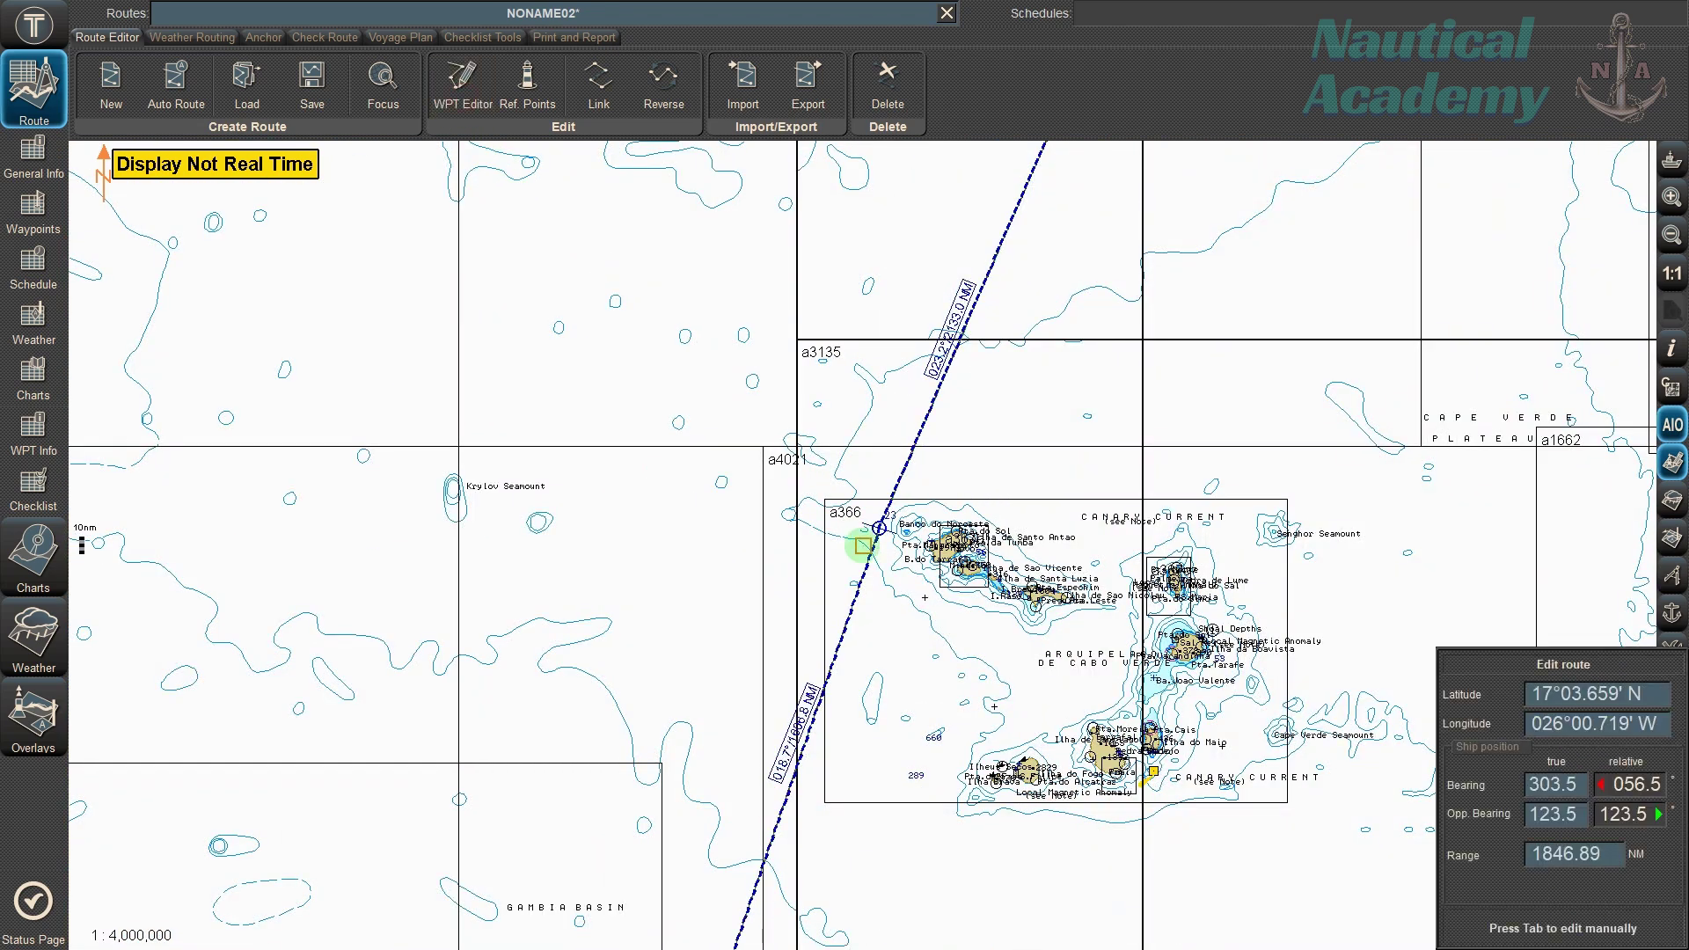
{"action": "left_click", "coordinate": [879, 528]}
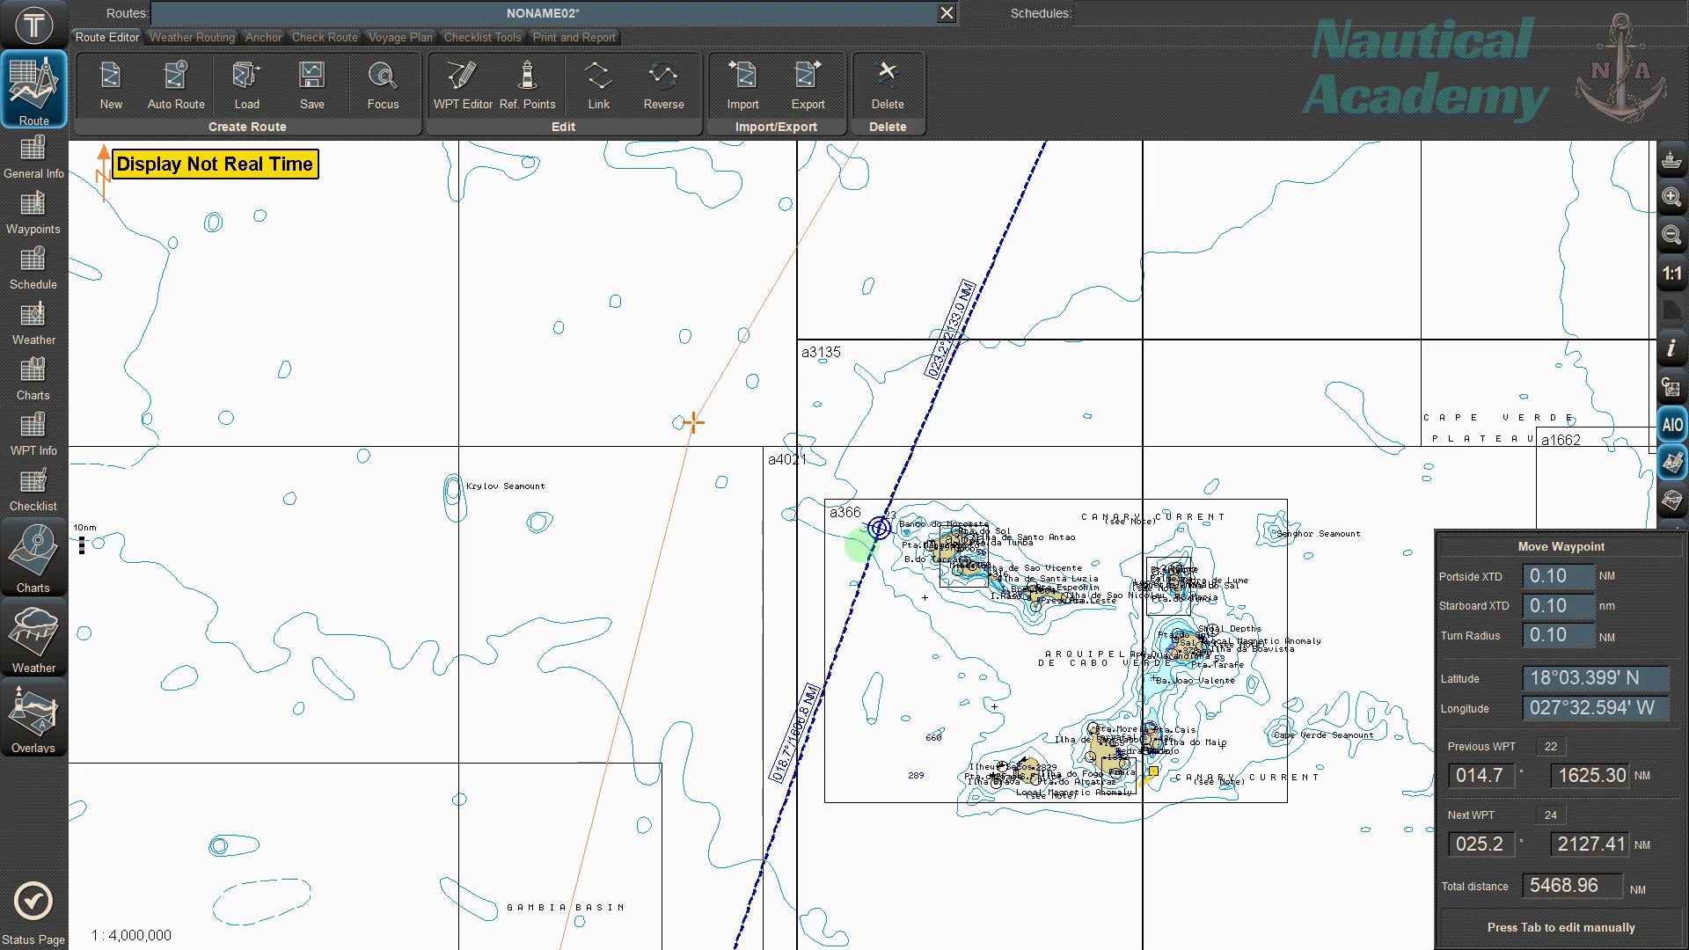
{"action": "scroll", "coordinate": [694, 447], "scroll_direction": "down", "scroll_amount": 5}
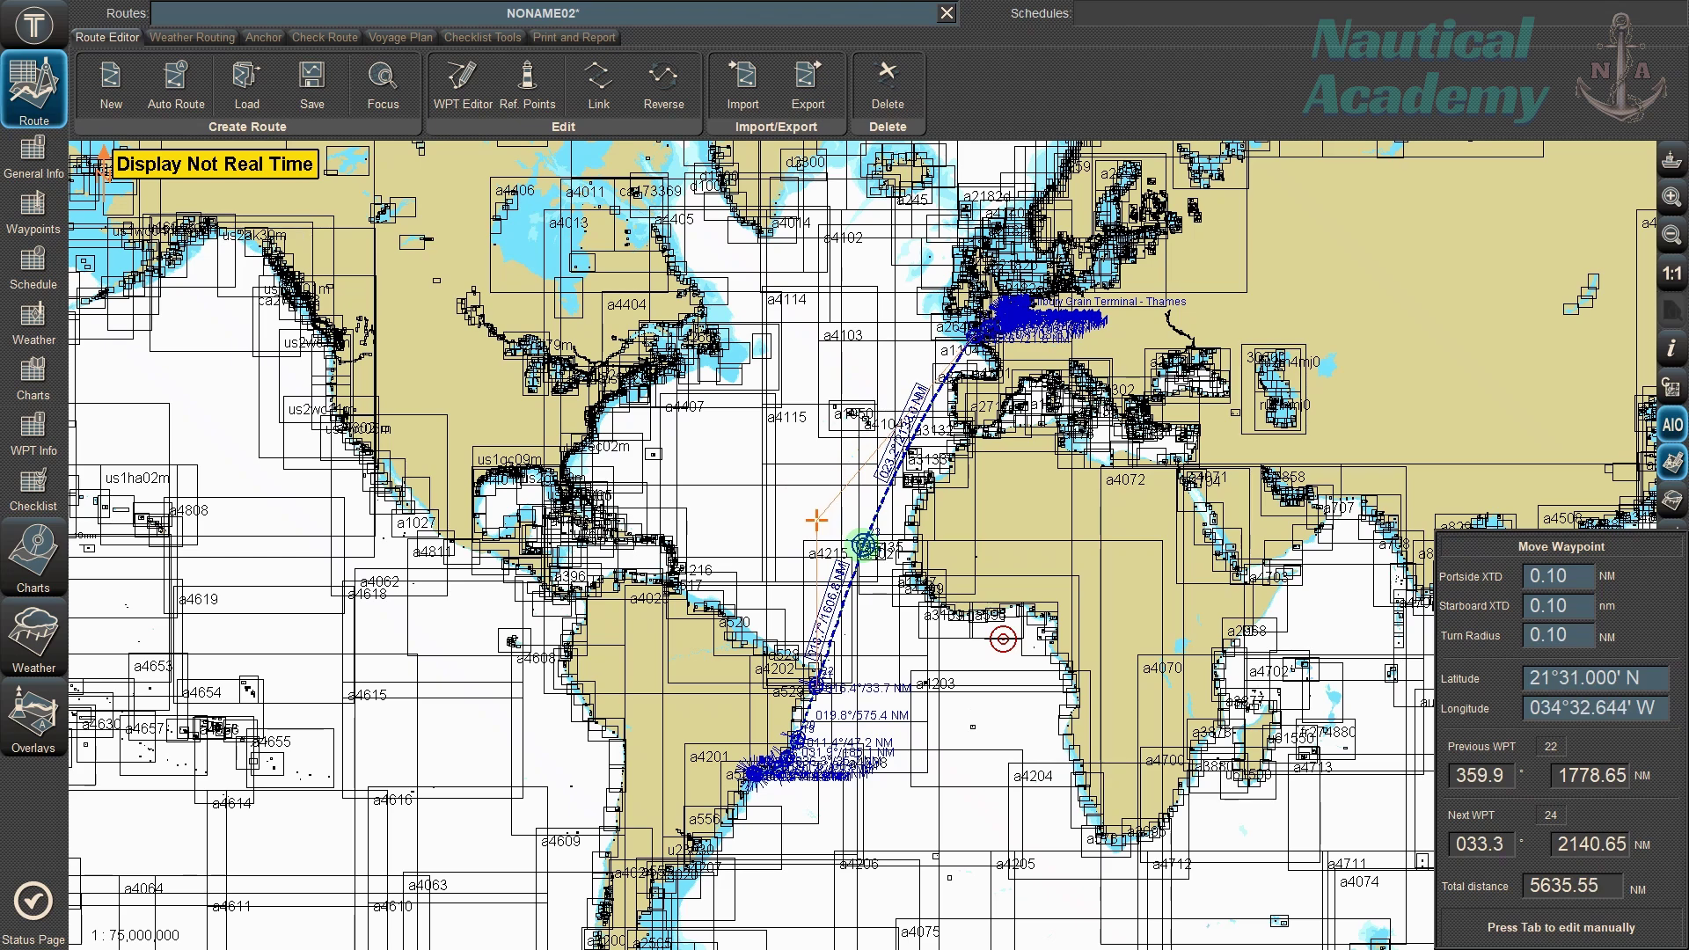
{"action": "left_click", "coordinate": [819, 520]}
{"action": "scroll", "coordinate": [861, 544], "scroll_direction": "up", "scroll_amount": 5}
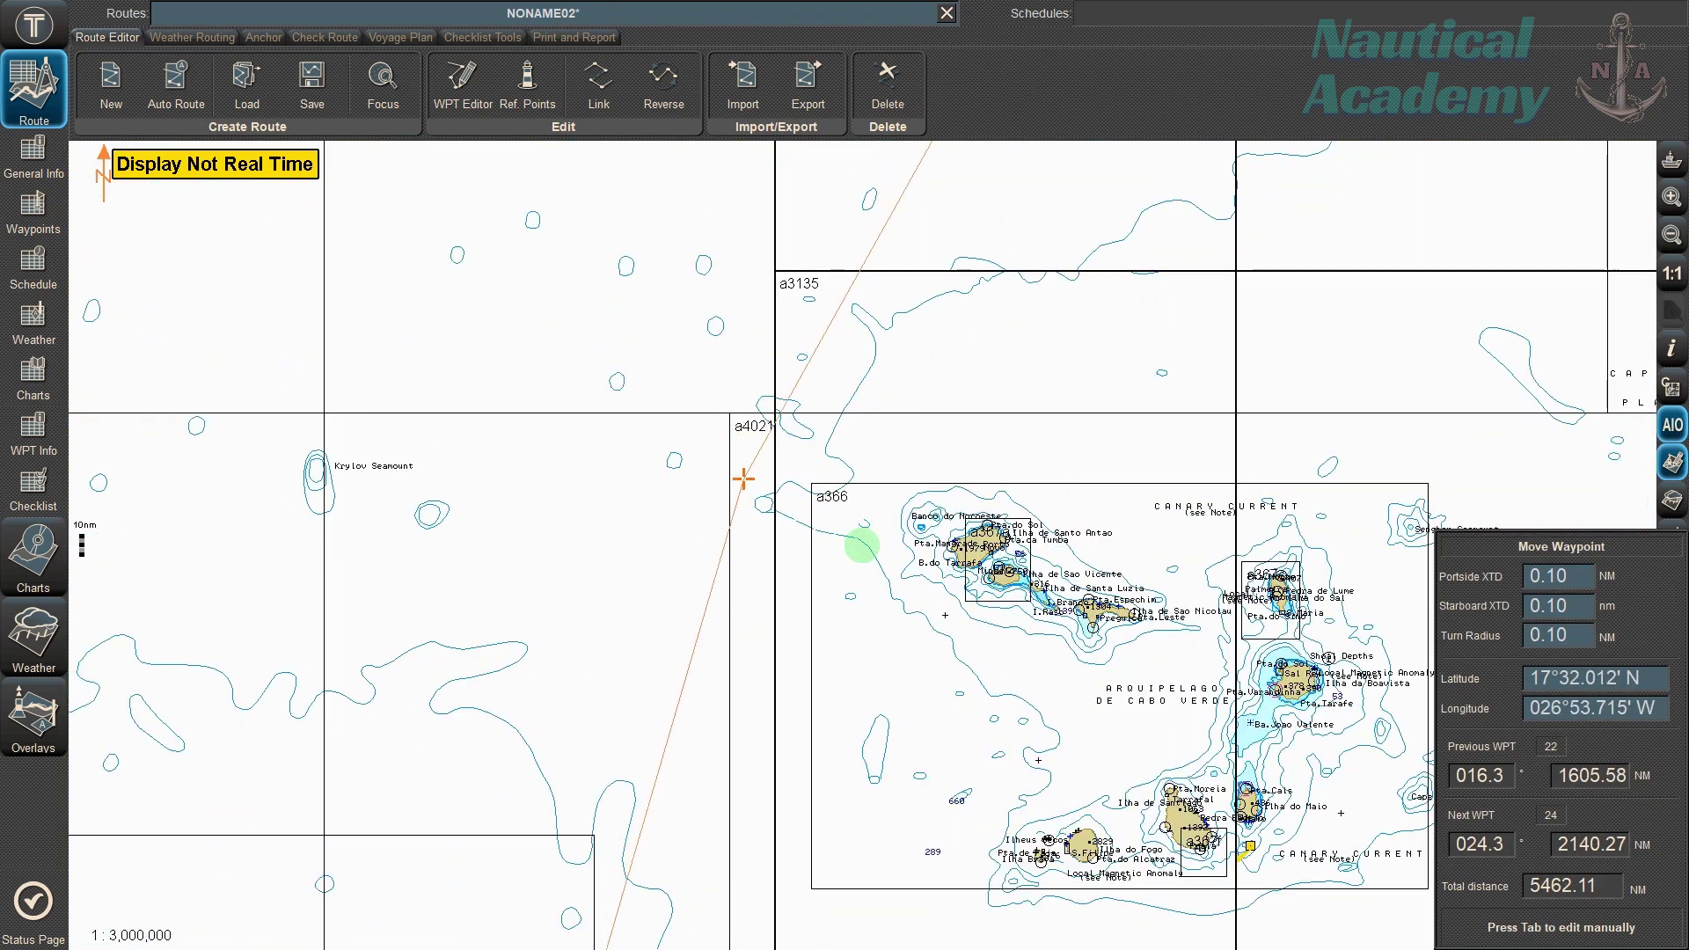
{"action": "left_click", "coordinate": [753, 475]}
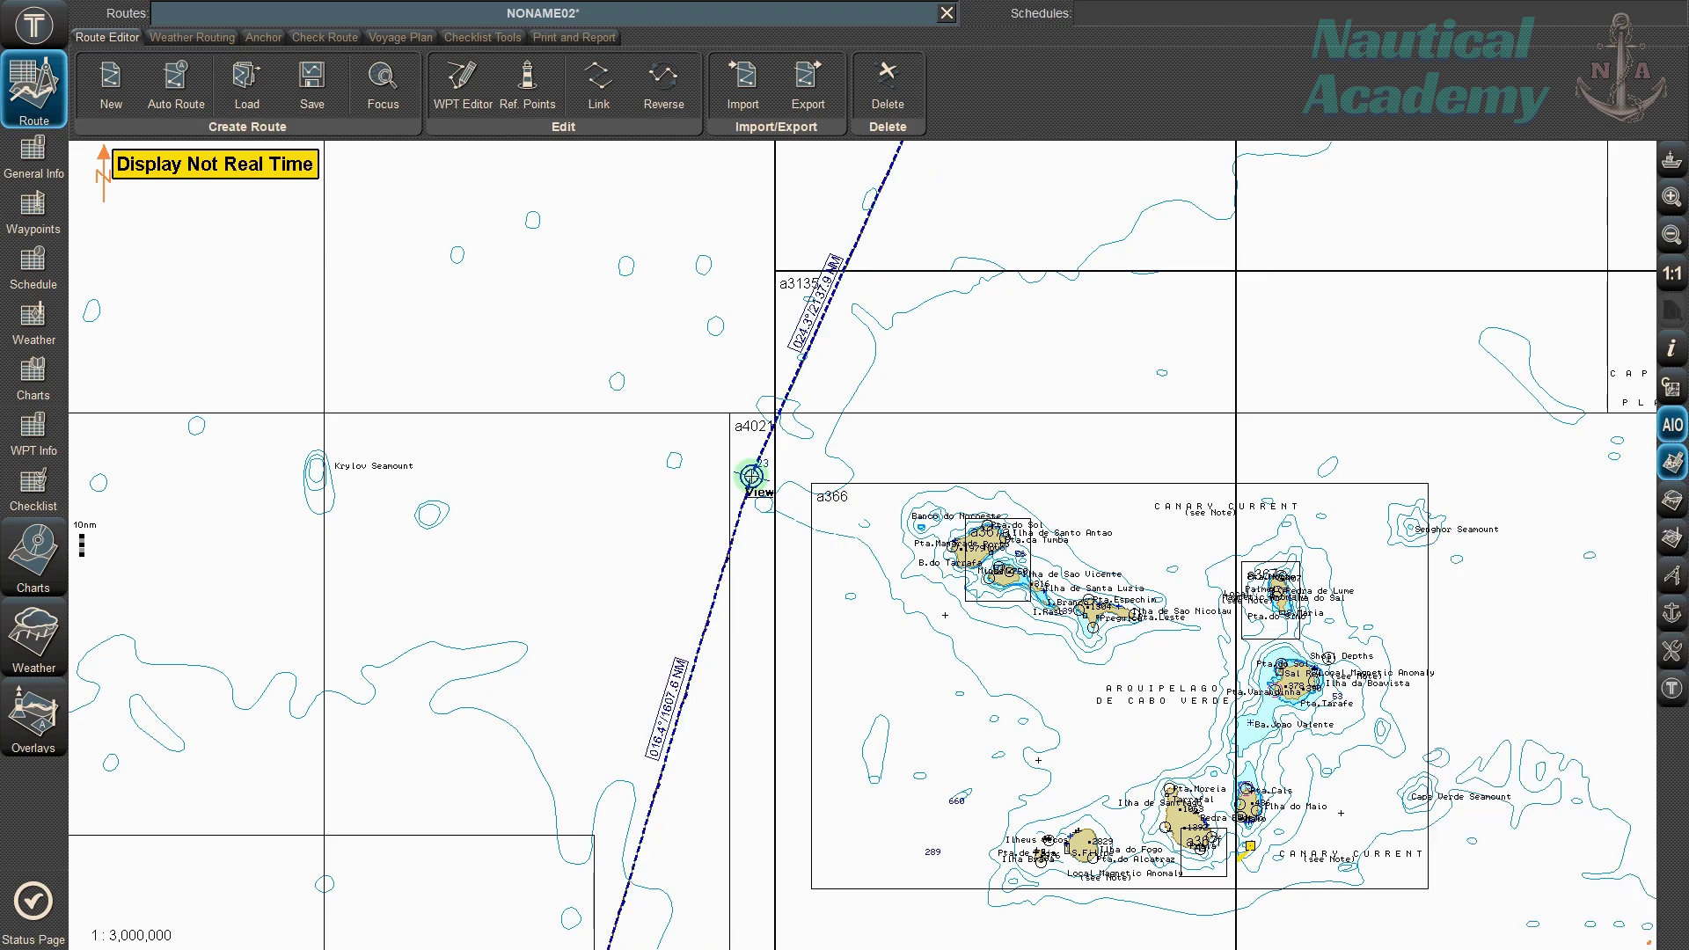
{"action": "scroll", "coordinate": [753, 473], "scroll_direction": "down", "scroll_amount": 5}
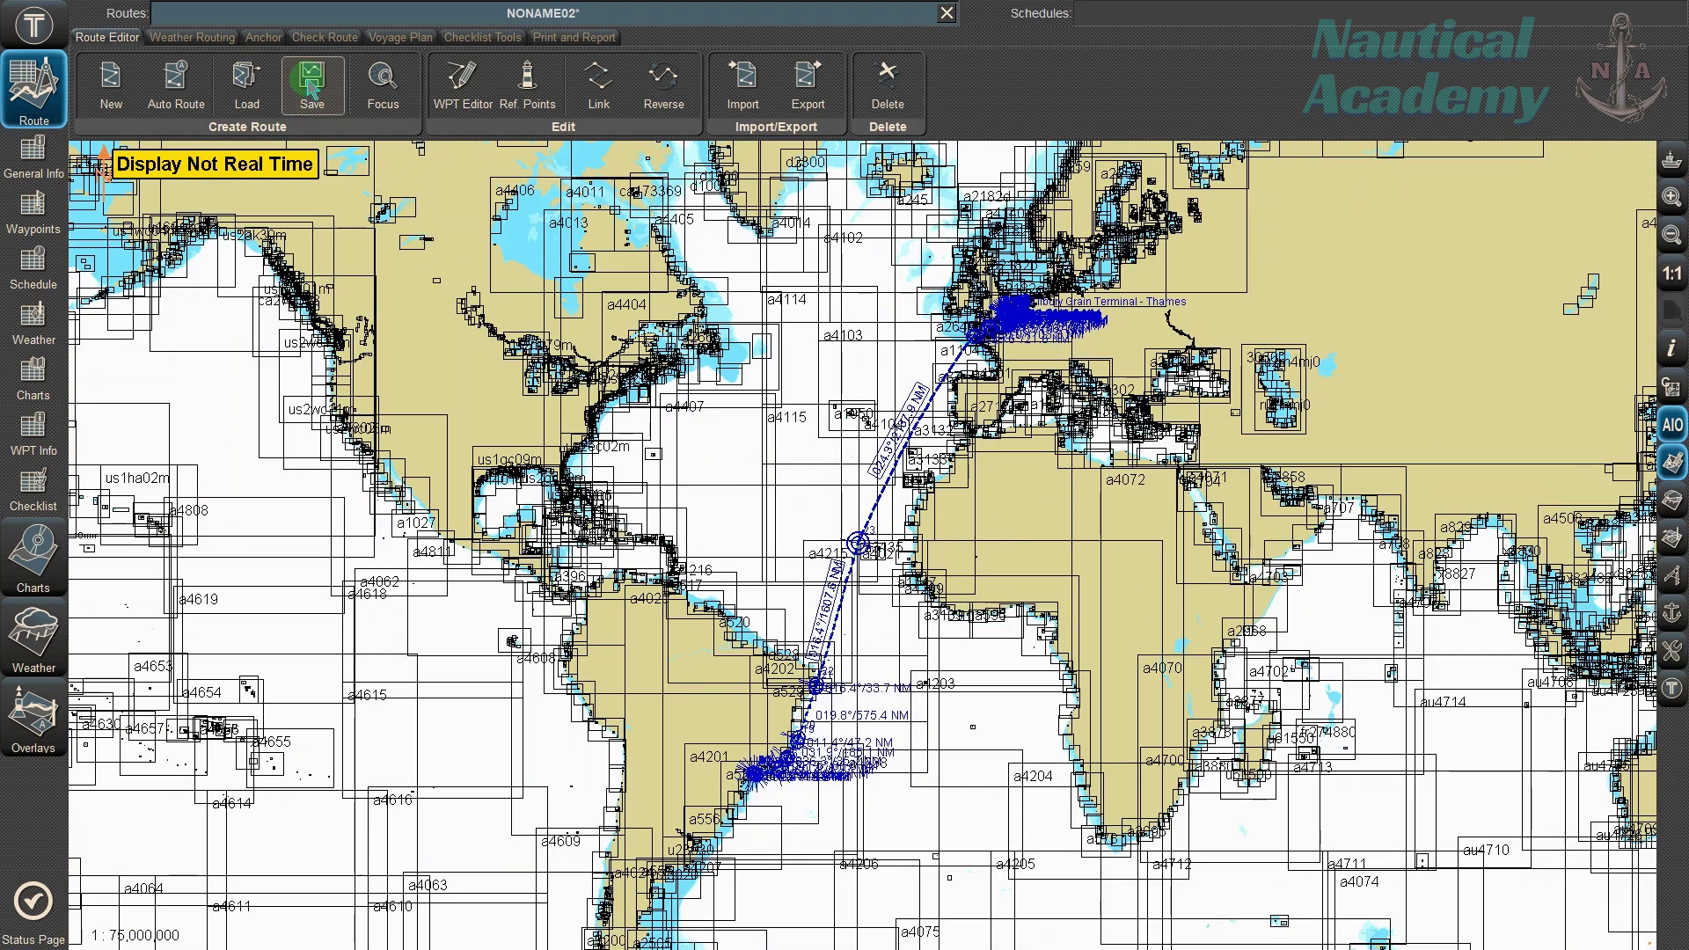
Look at the route check tools and their safety contour options, and return to the route editor
{"action": "left_click", "coordinate": [324, 38]}
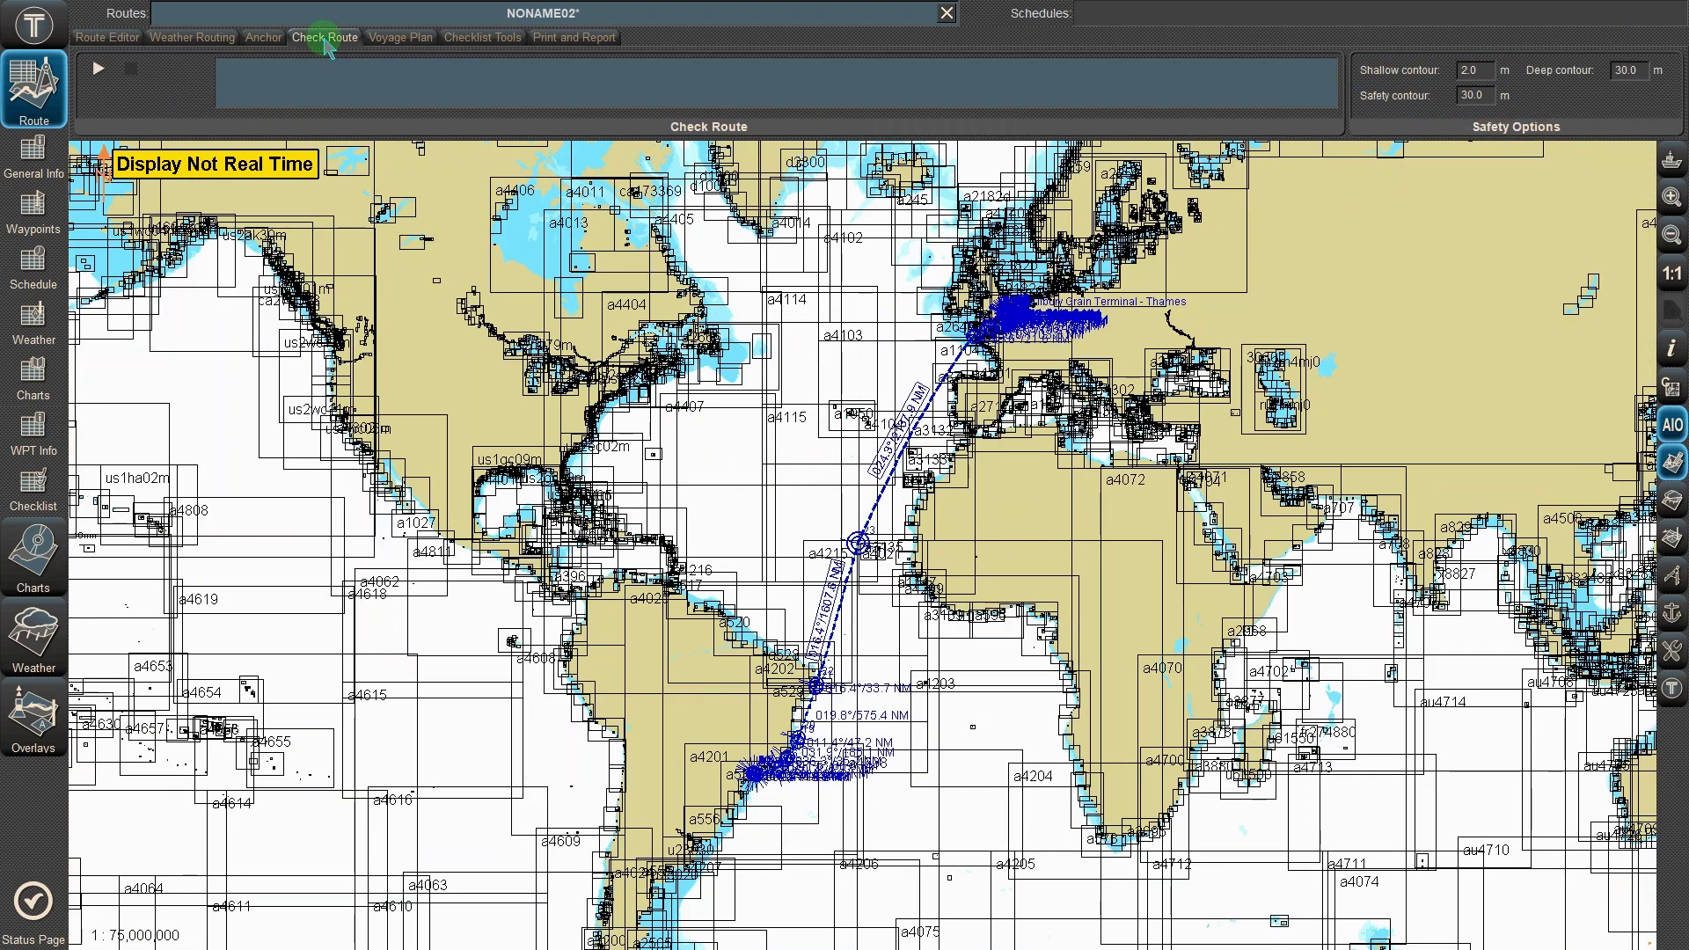
{"action": "left_click", "coordinate": [97, 71]}
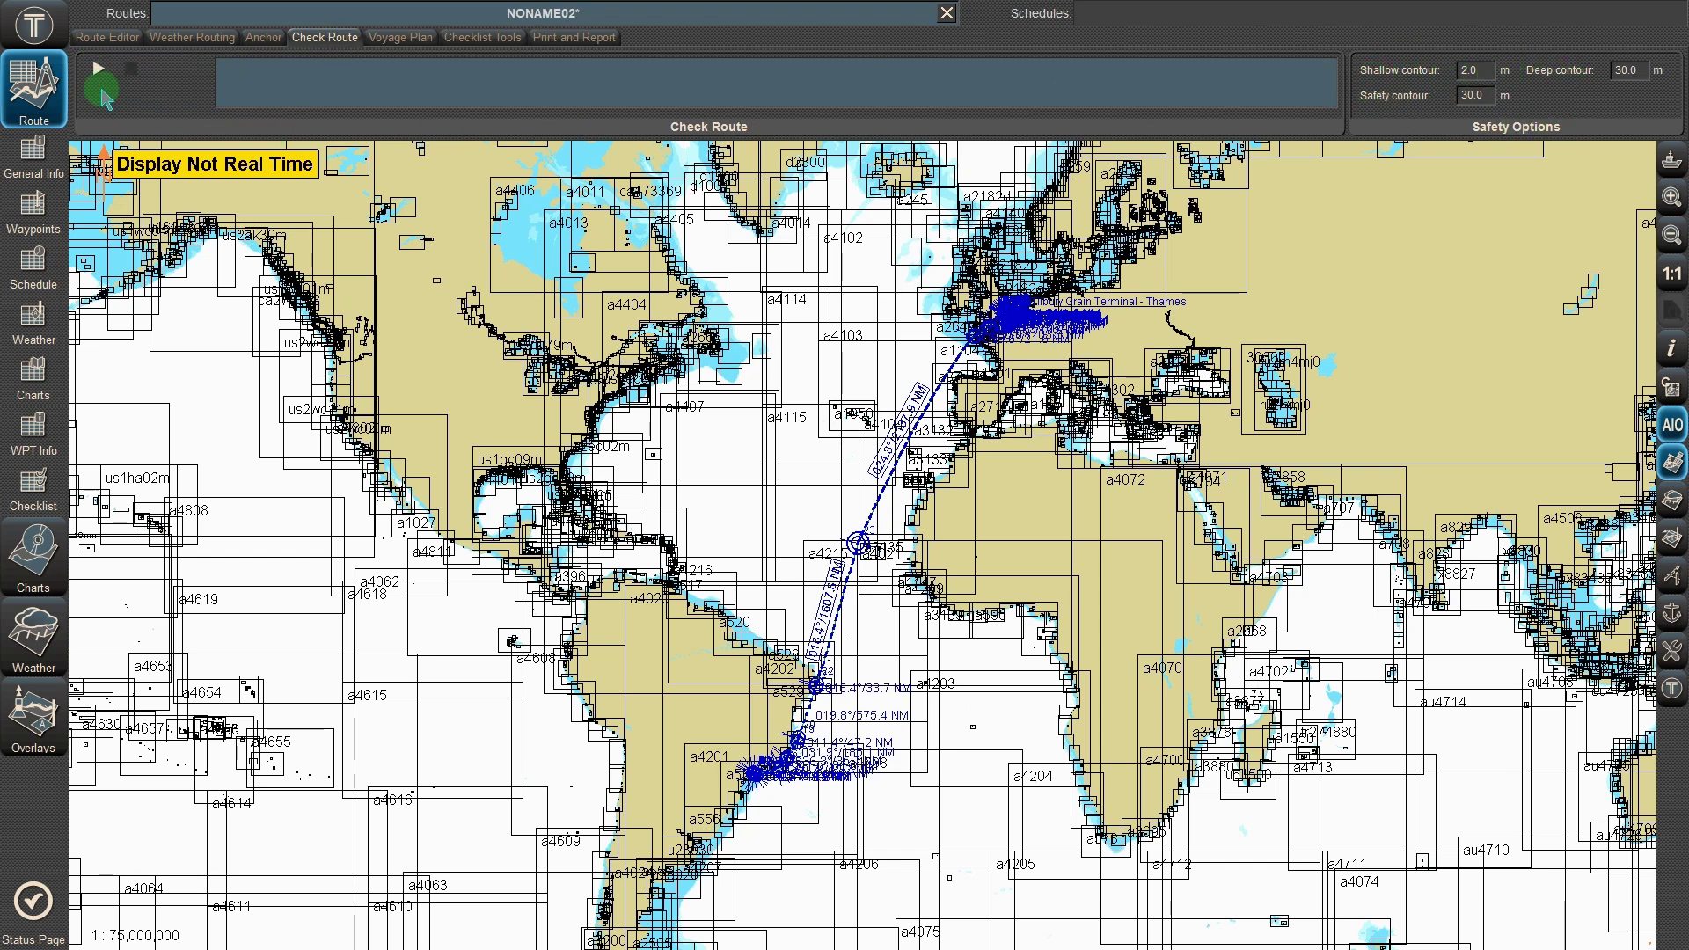
{"action": "left_click", "coordinate": [96, 44]}
Rename the route as 002Santos - Tilbury and save it
{"action": "left_click", "coordinate": [313, 98]}
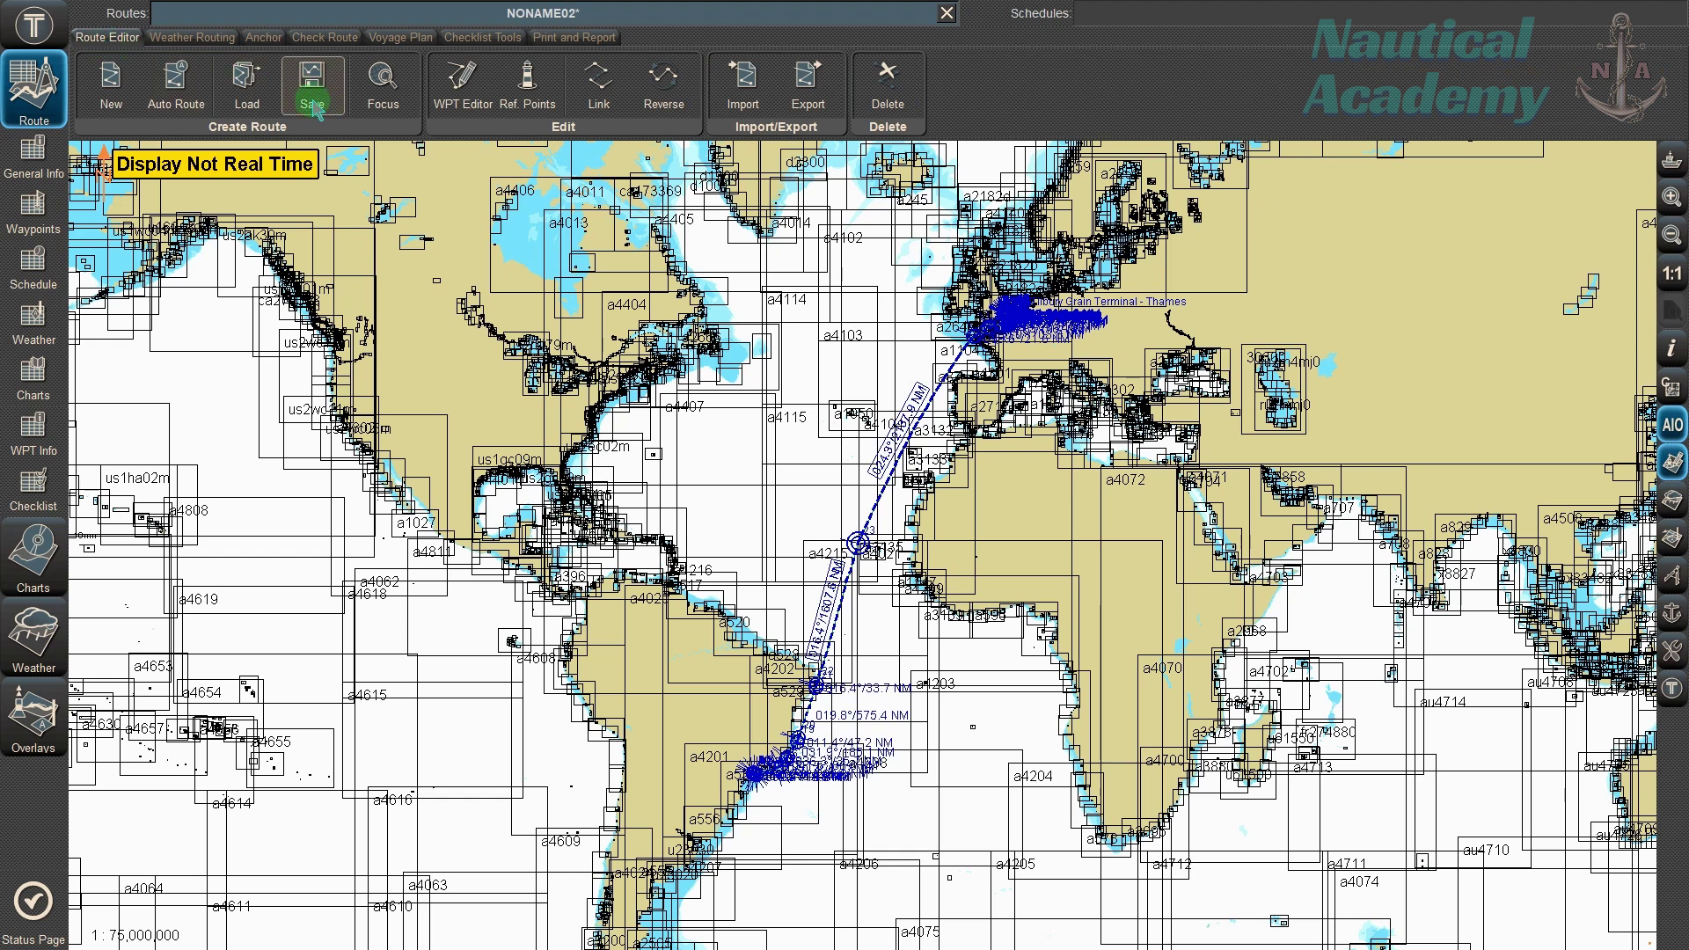
{"action": "left_click", "coordinate": [225, 10]}
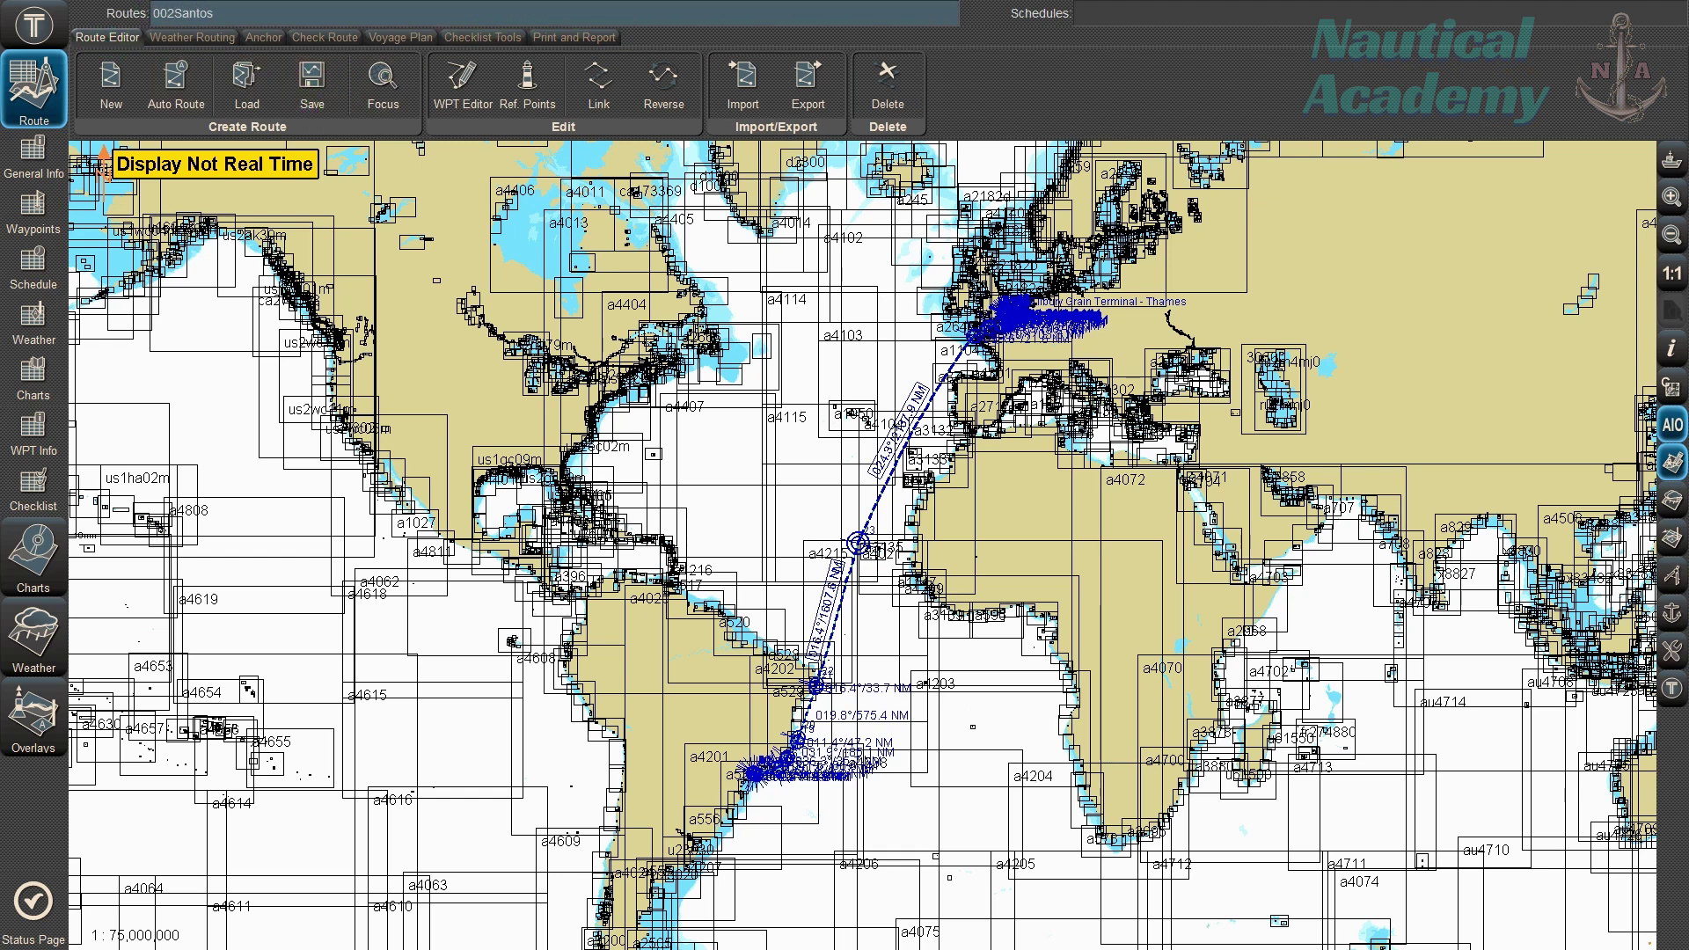
{"action": "left_click", "coordinate": [277, 16]}
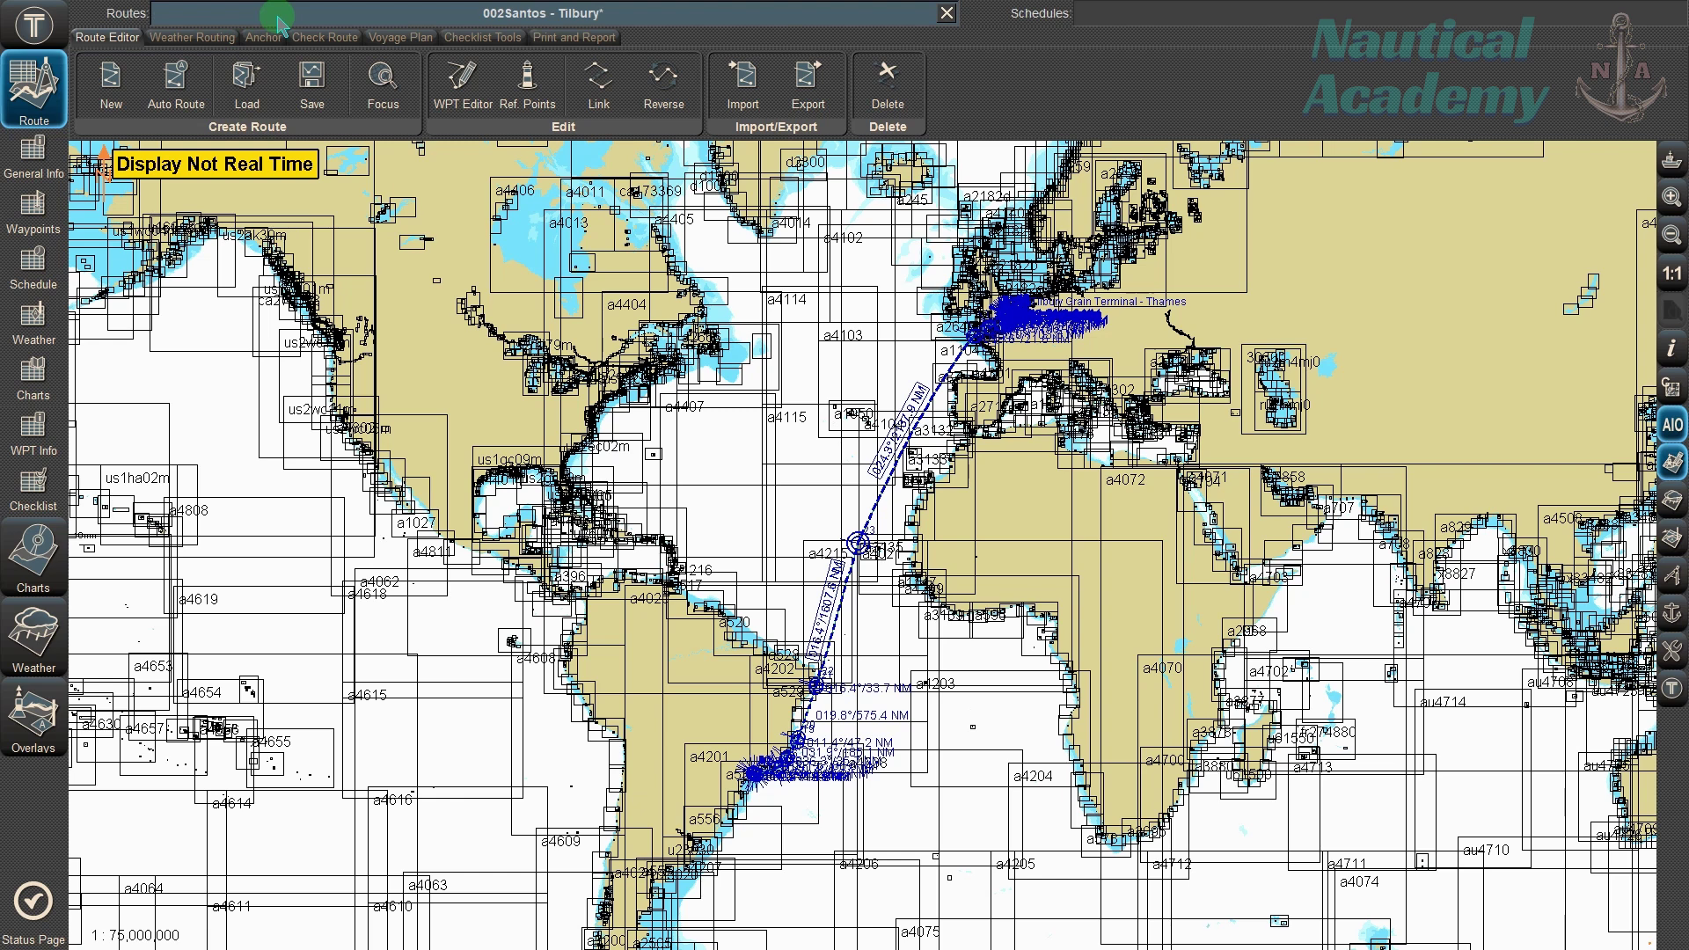
{"action": "left_click", "coordinate": [325, 100]}
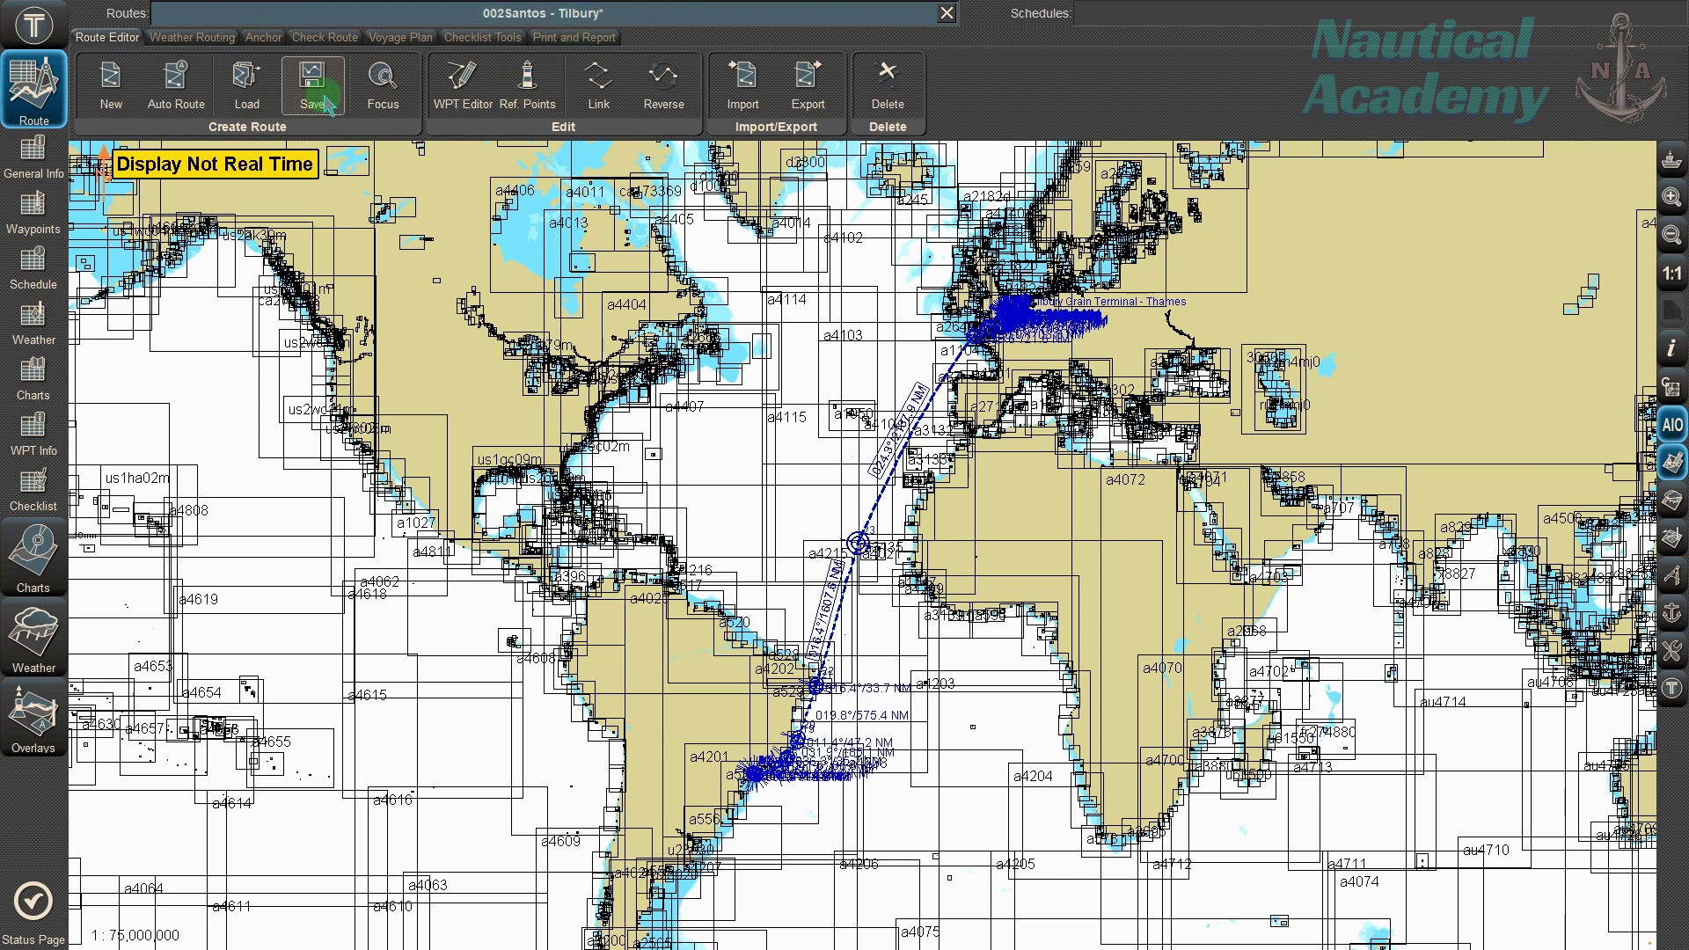
{"action": "left_click", "coordinate": [318, 95]}
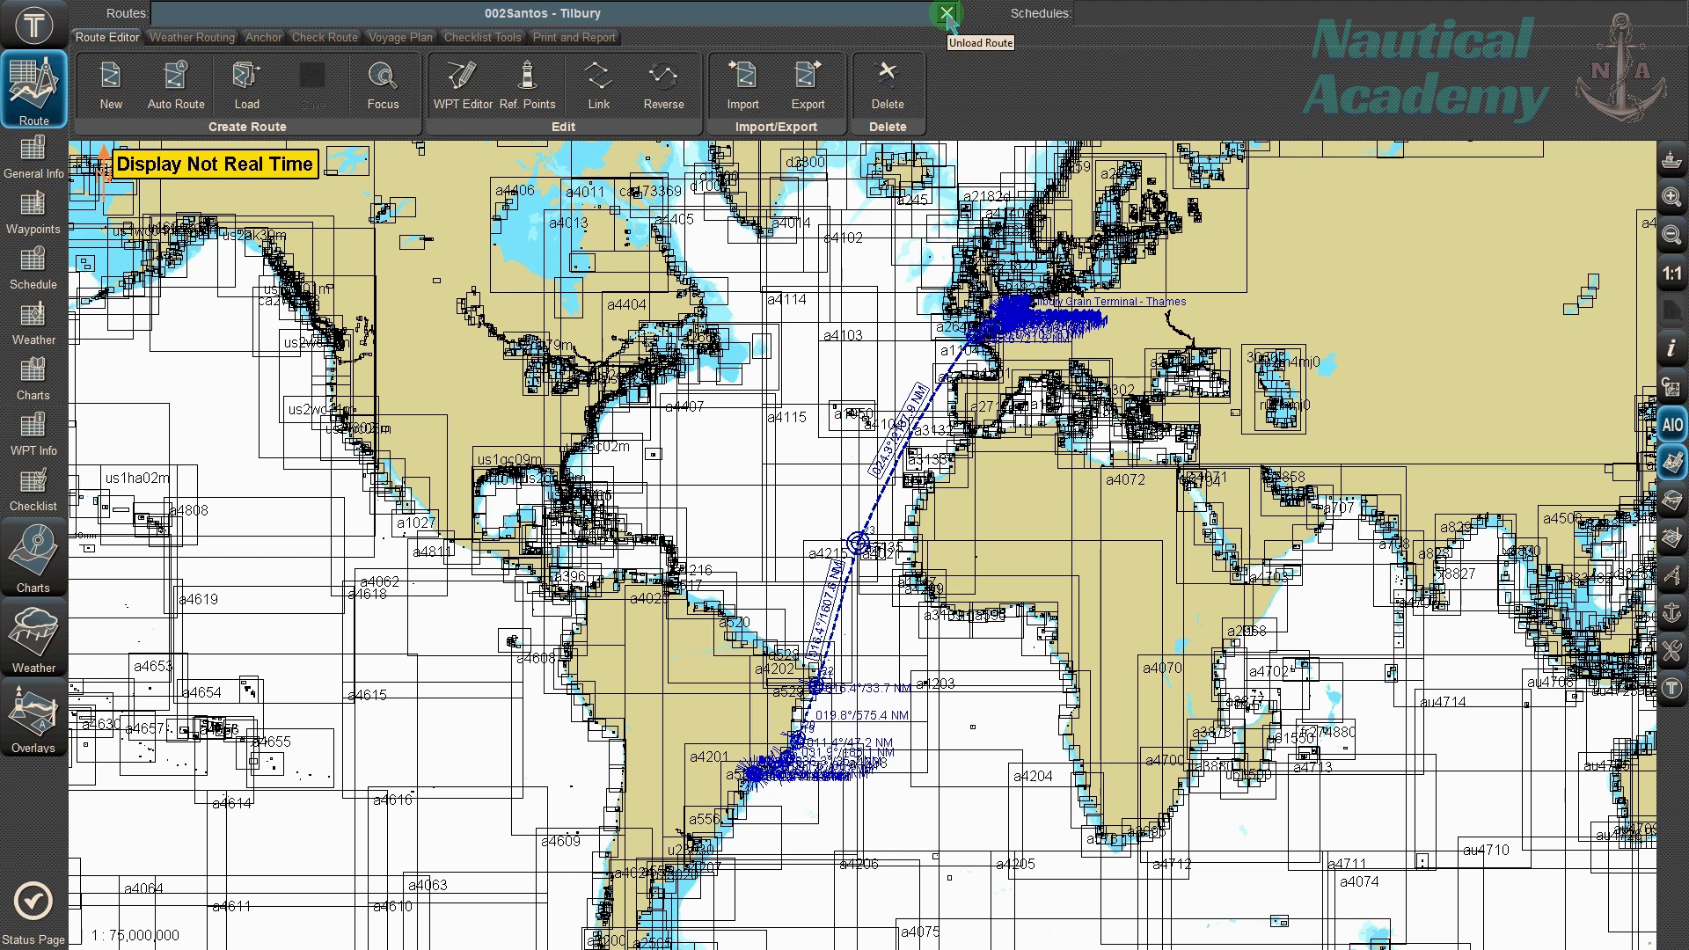
Unload the current route, load the stored Boston - Skagen - Odense route and inspect it on the chart
{"action": "left_click", "coordinate": [946, 14]}
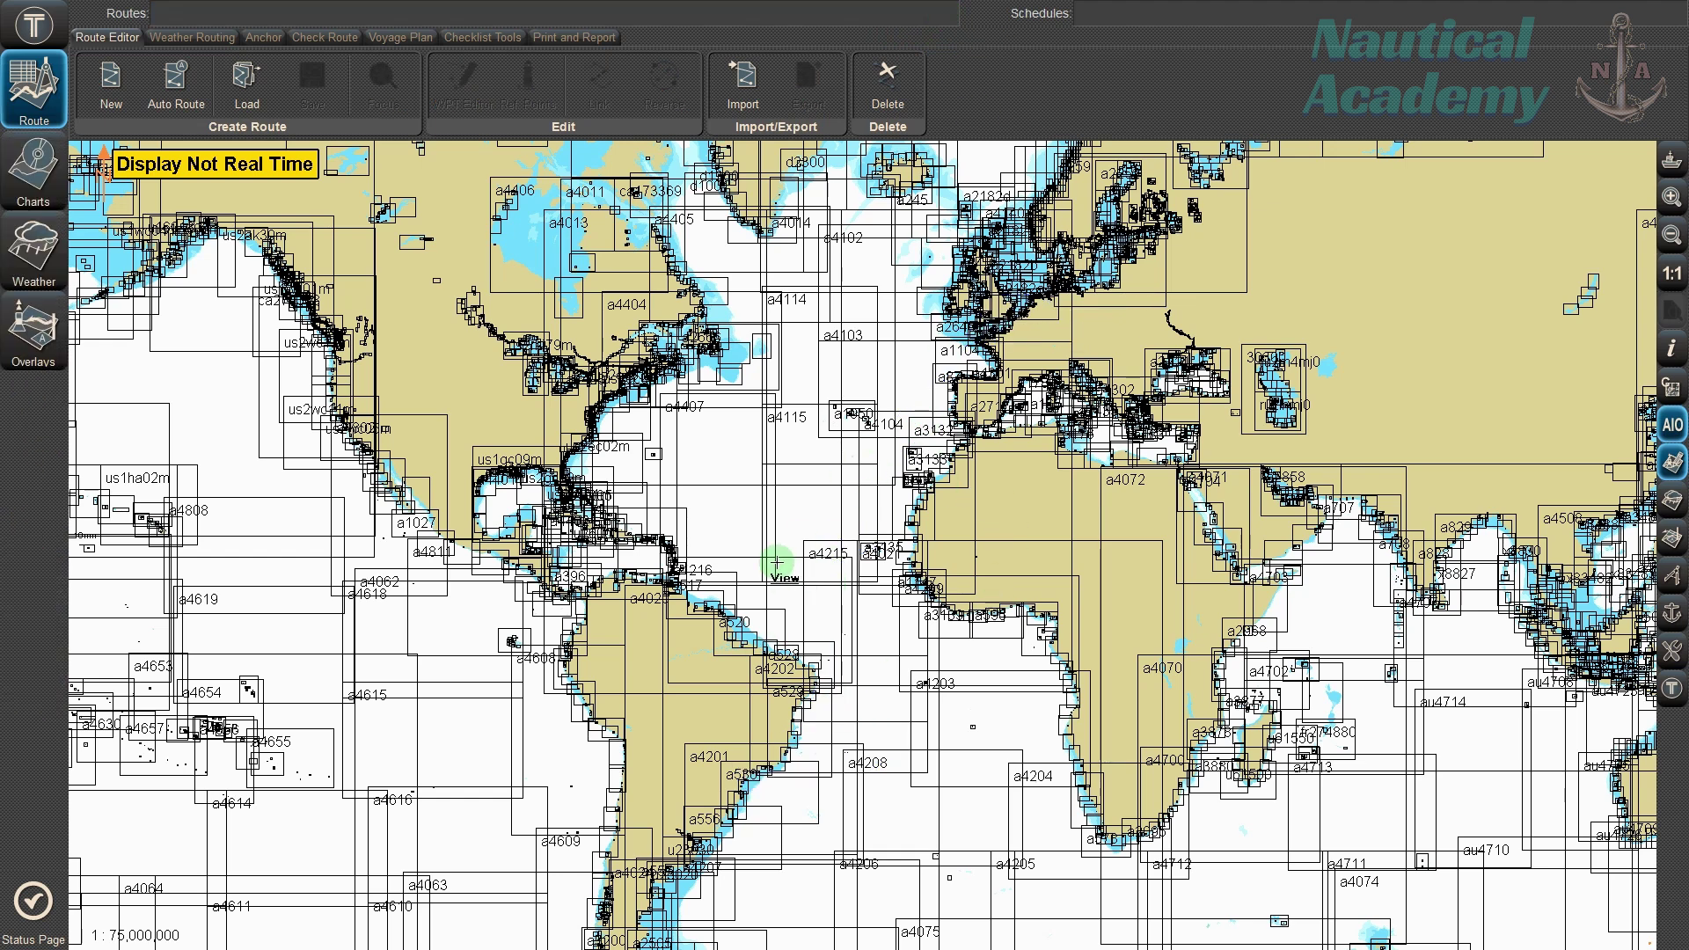
{"action": "left_click", "coordinate": [247, 86]}
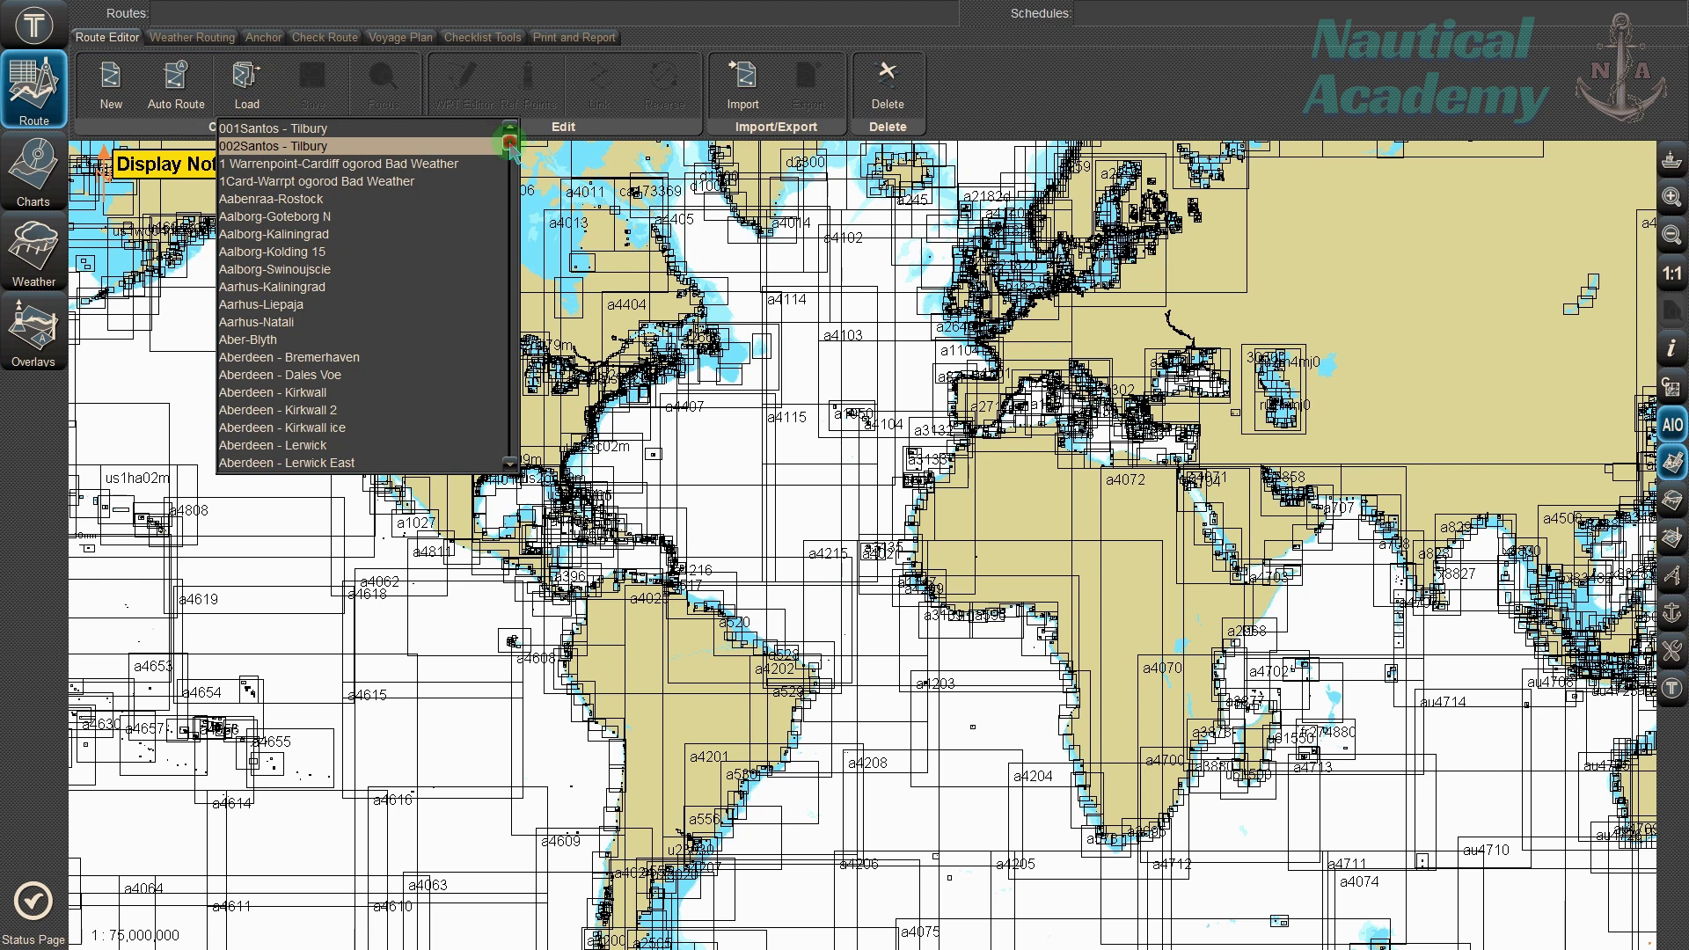
{"action": "mouse_move", "coordinate": [510, 146]}
{"action": "left_mouse_down"}
{"action": "mouse_move", "coordinate": [511, 444]}
{"action": "mouse_move", "coordinate": [512, 179]}
{"action": "left_mouse_up"}
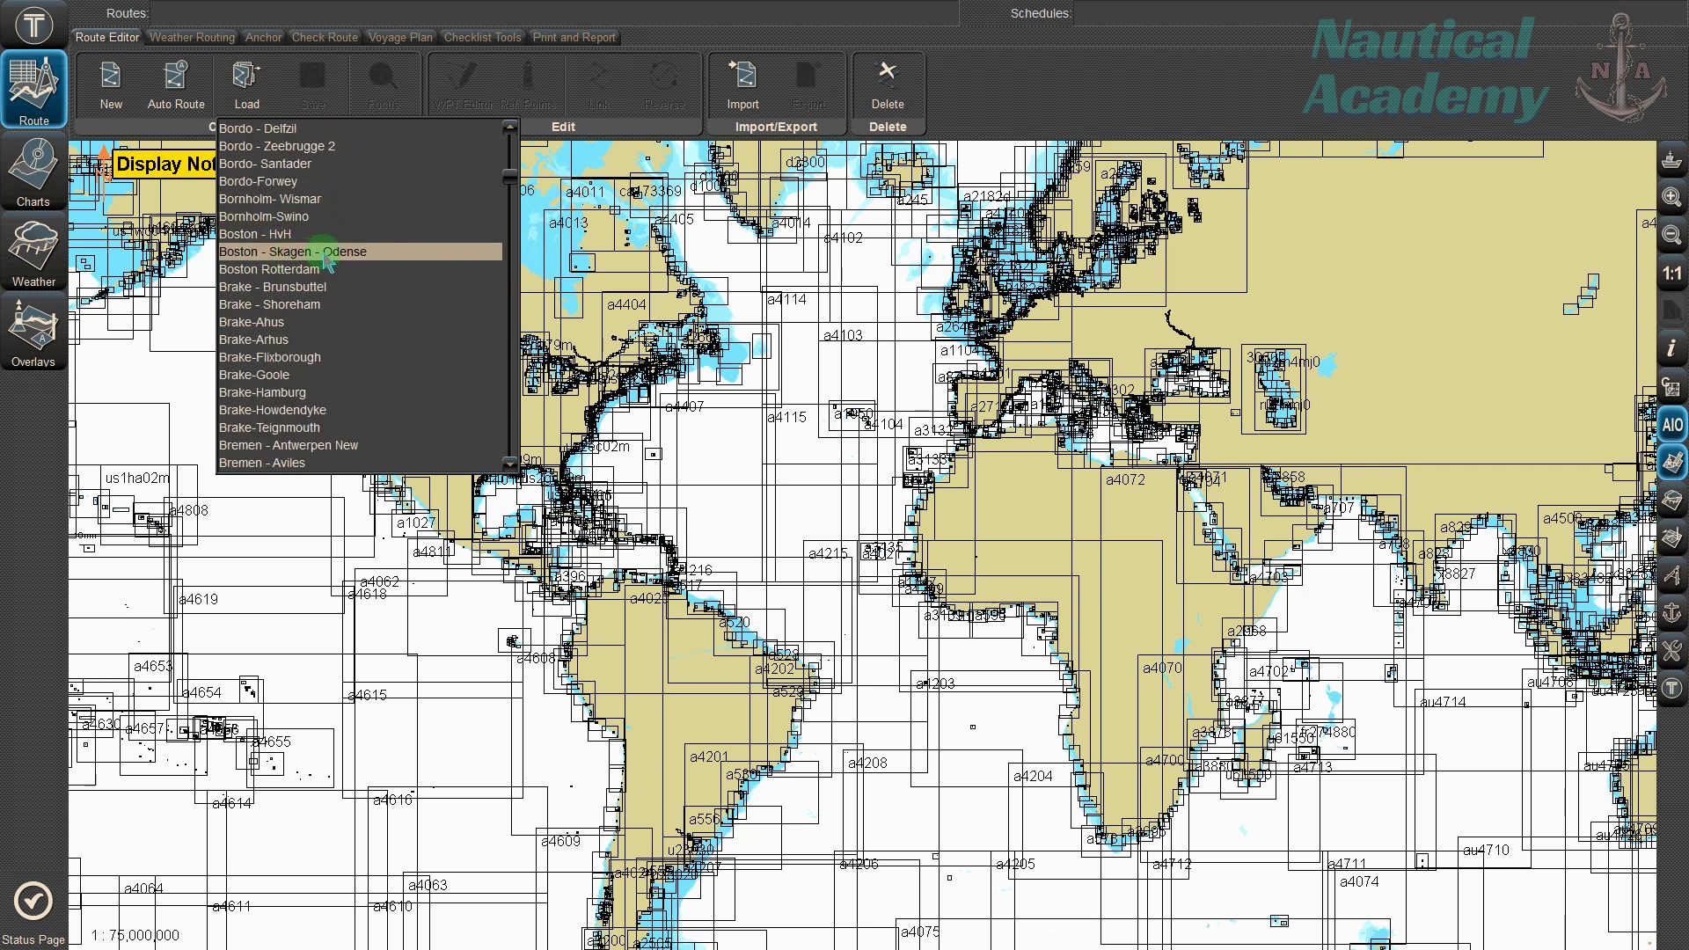
{"action": "left_click", "coordinate": [324, 251]}
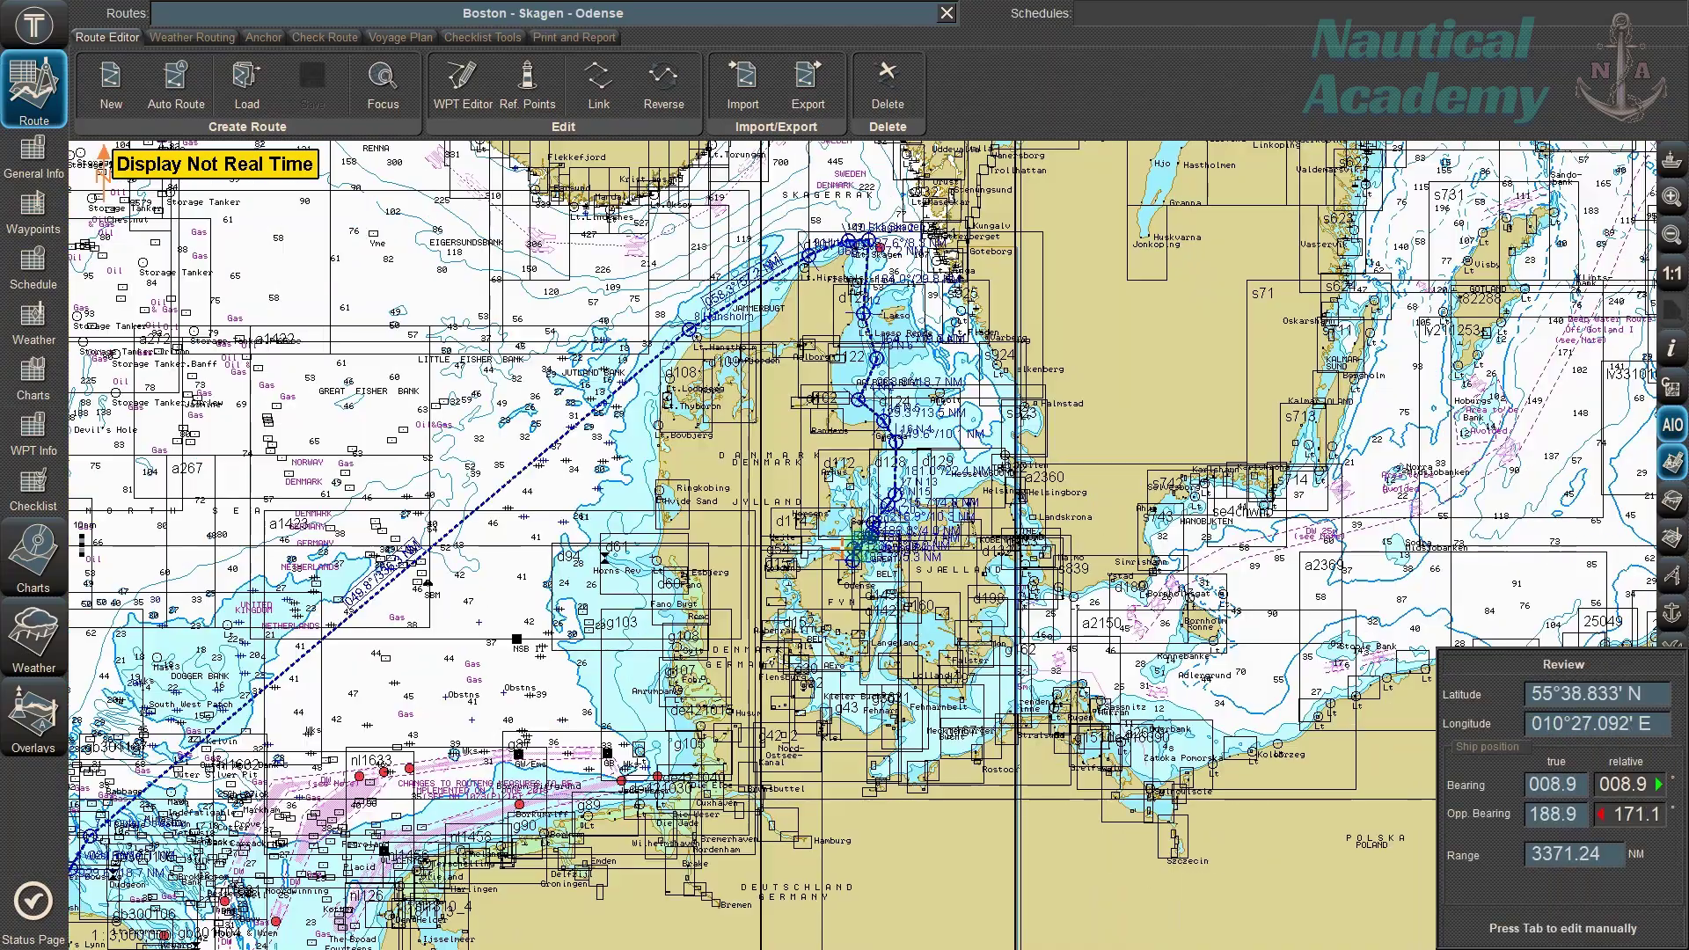
{"action": "scroll", "coordinate": [858, 545], "scroll_direction": "up", "scroll_amount": 8}
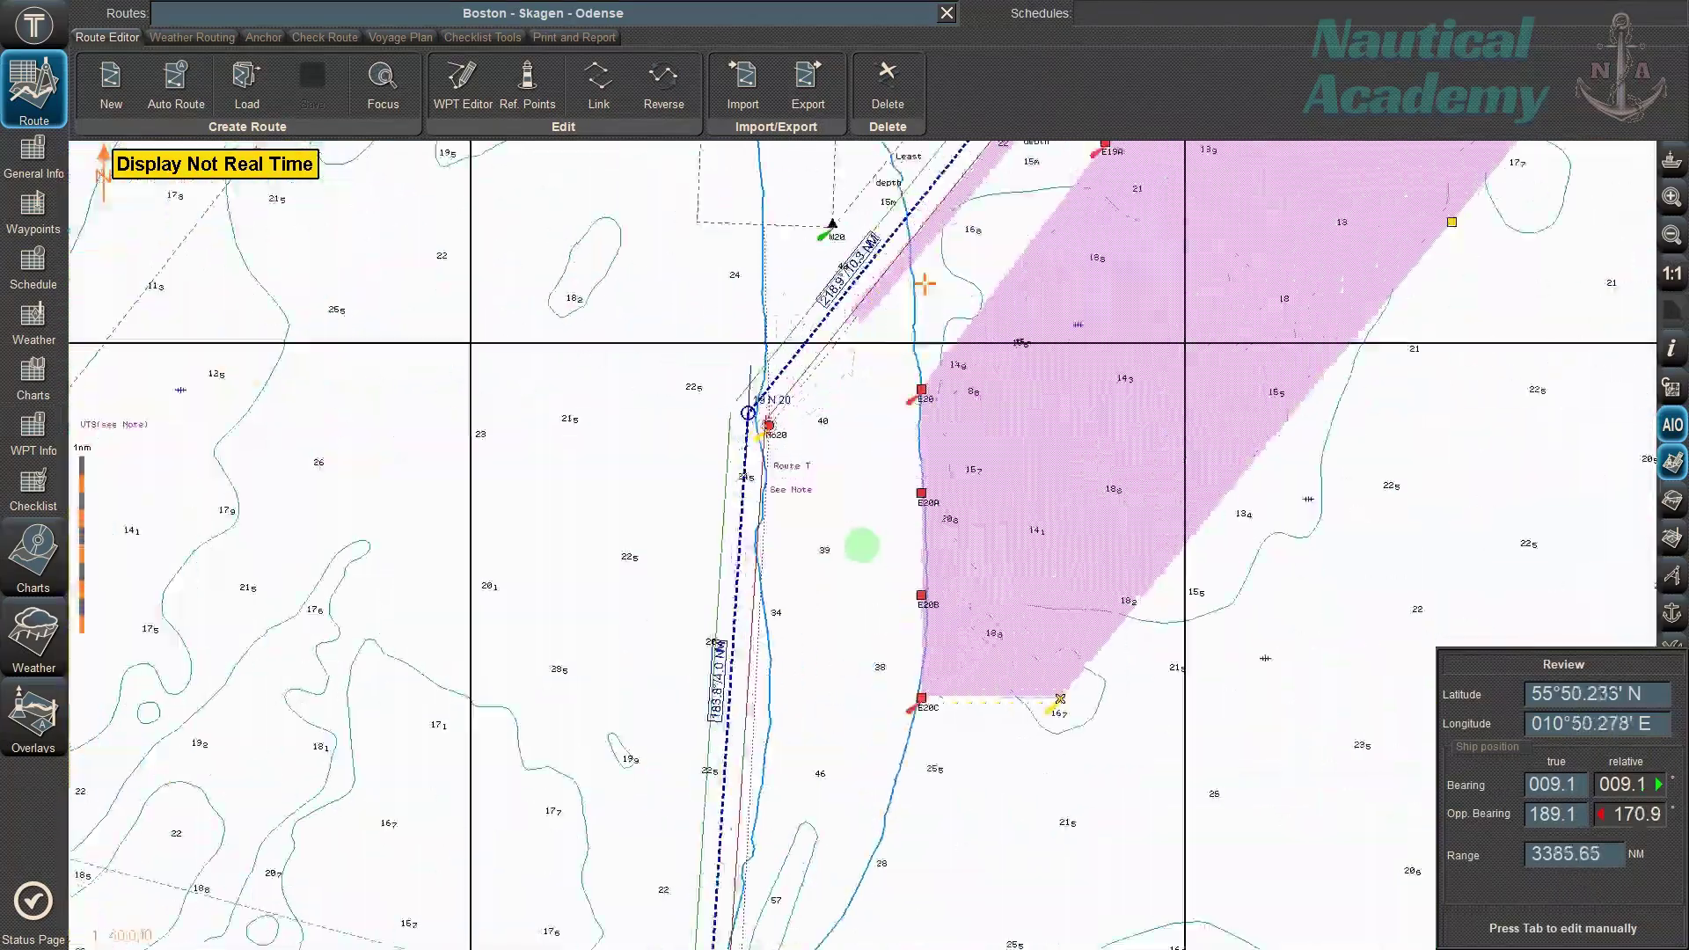
{"action": "scroll", "coordinate": [862, 546], "scroll_direction": "down", "scroll_amount": 5}
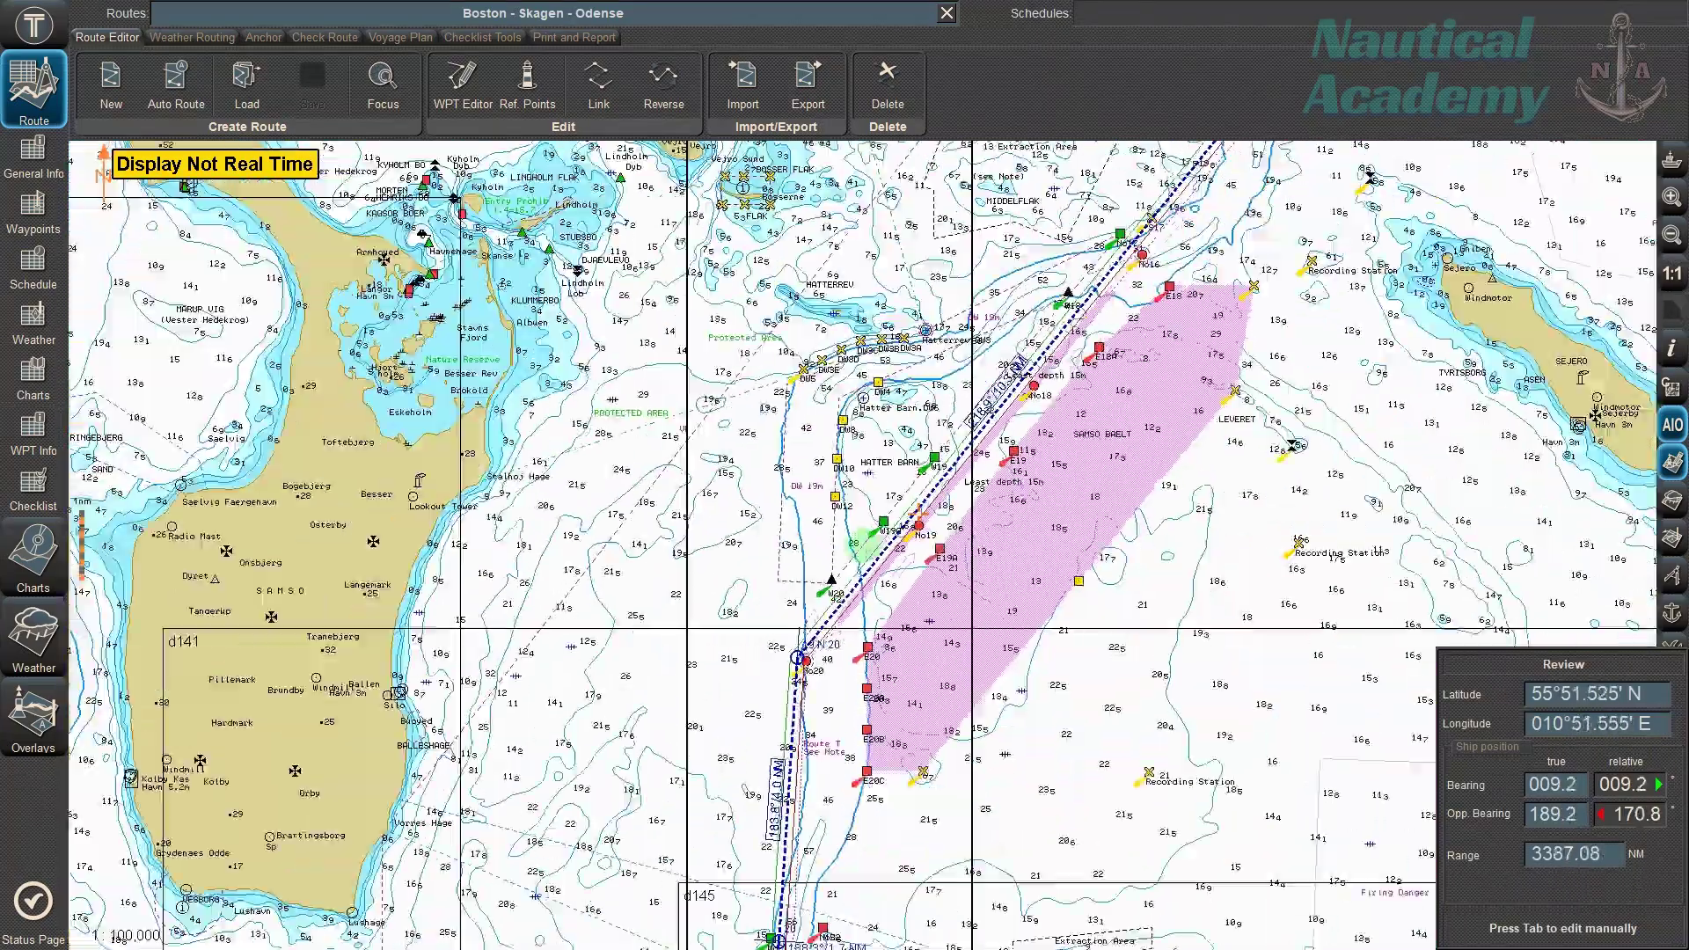
{"action": "scroll", "coordinate": [861, 546], "scroll_direction": "down", "scroll_amount": 5}
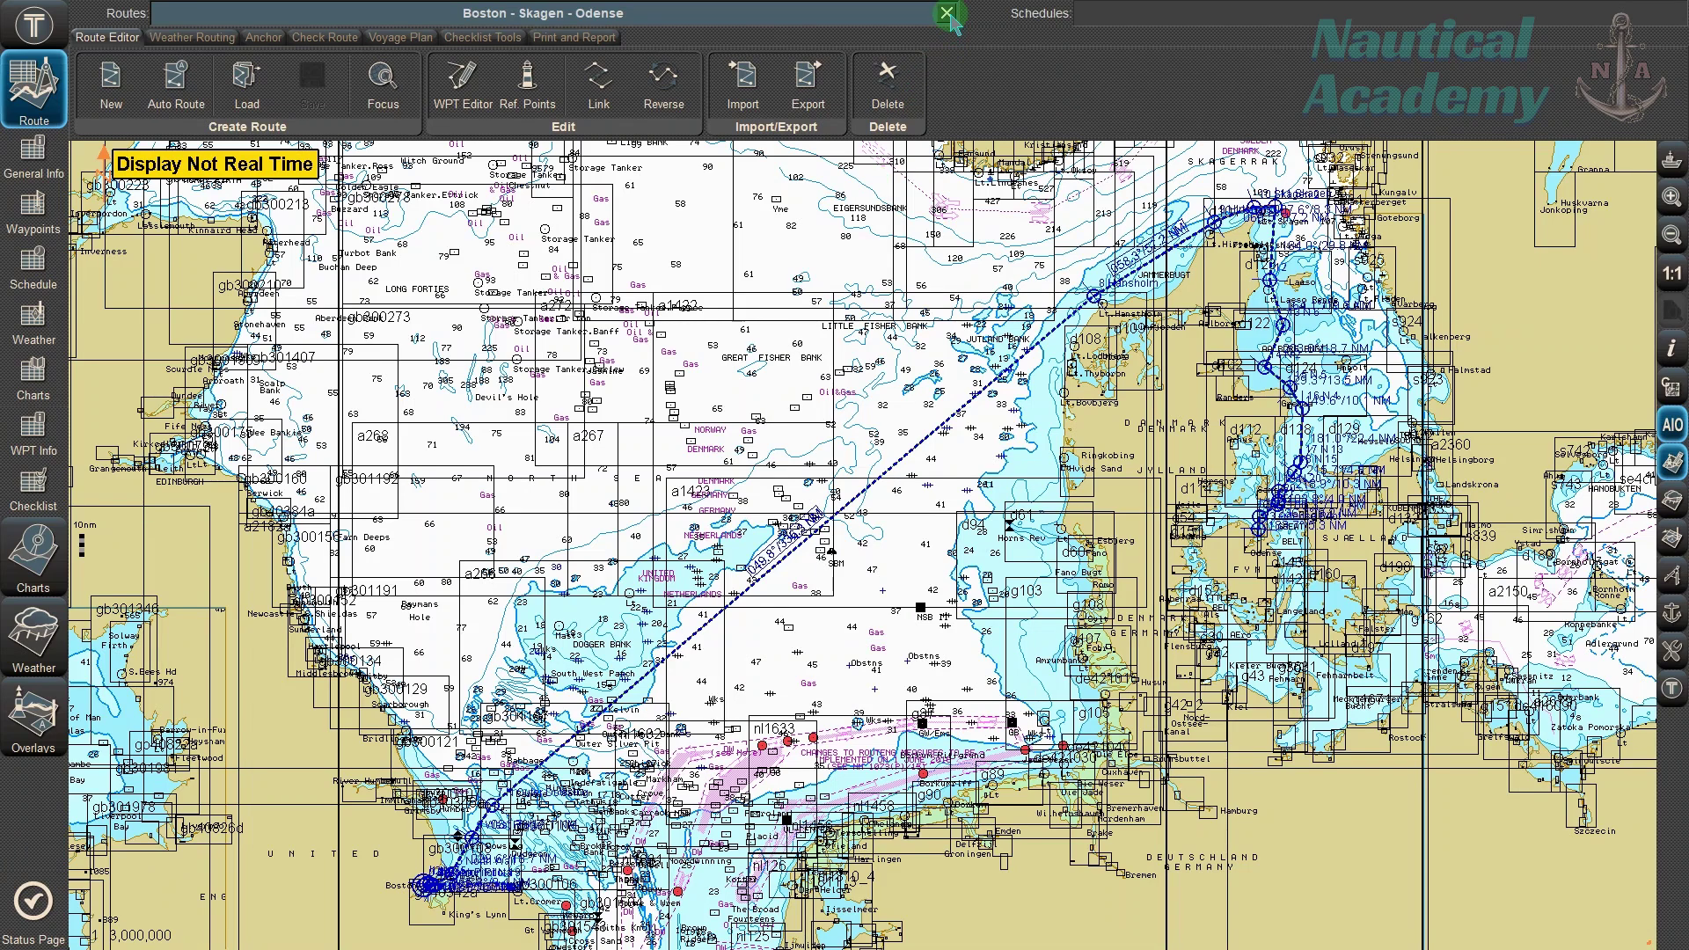
Replace the loaded route with 002Santos - Tilbury and display its waypoint table
{"action": "left_click", "coordinate": [947, 14]}
{"action": "left_click", "coordinate": [248, 84]}
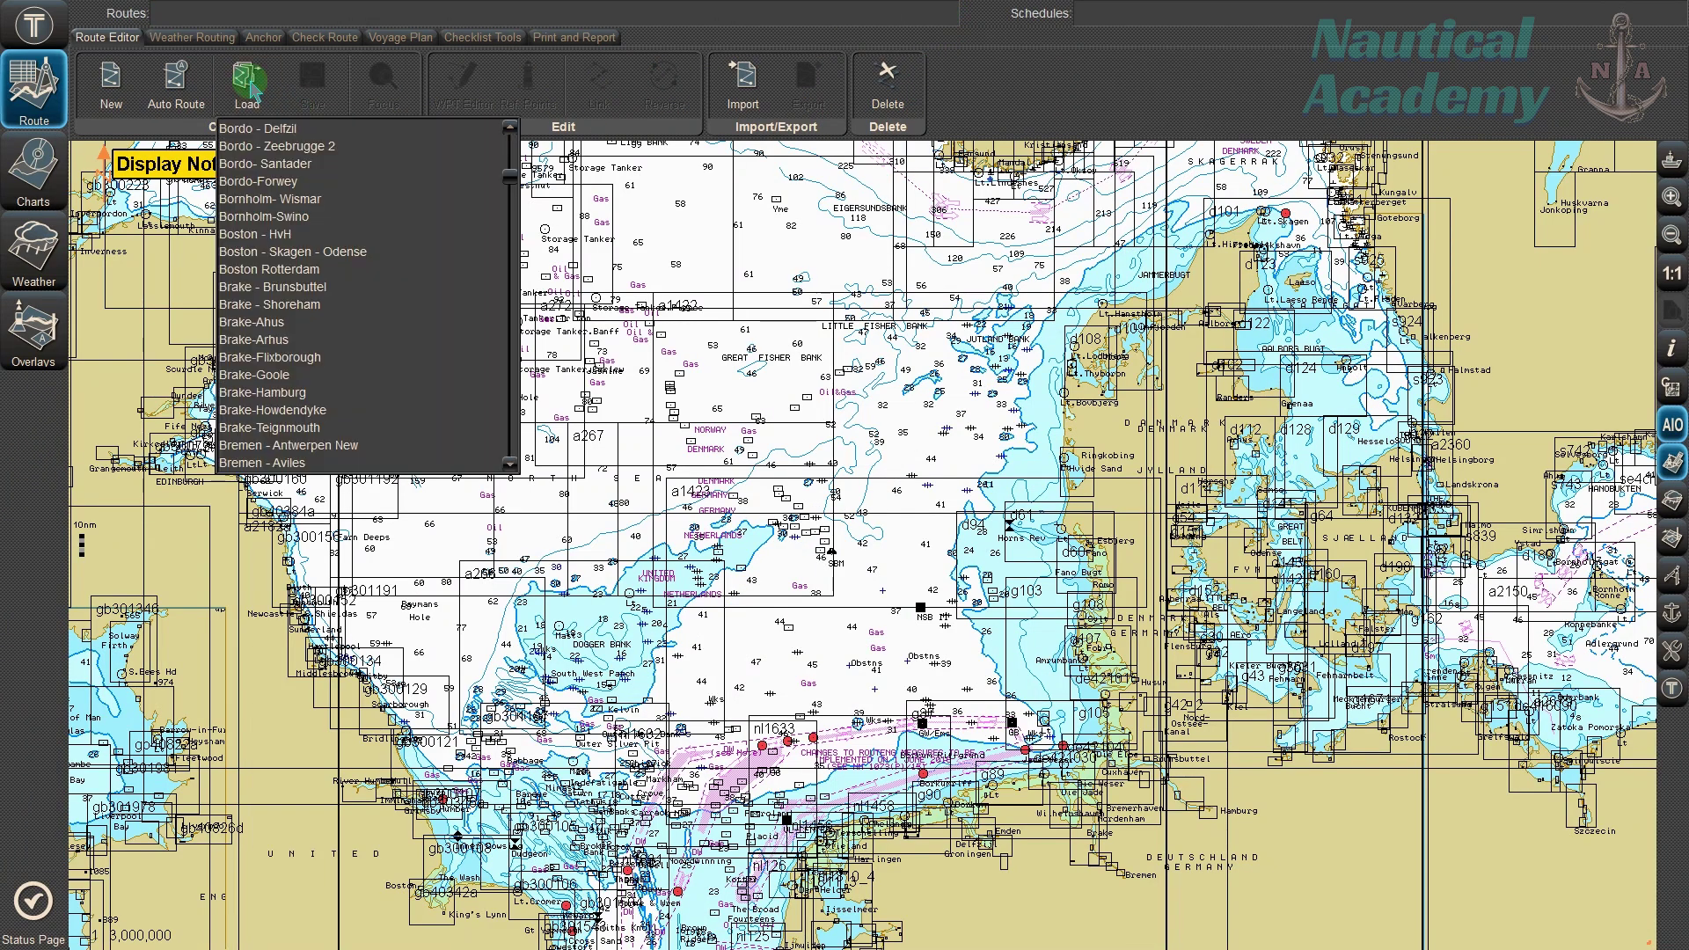
{"action": "left_click_drag", "start_coordinate": [509, 174], "coordinate": [511, 136]}
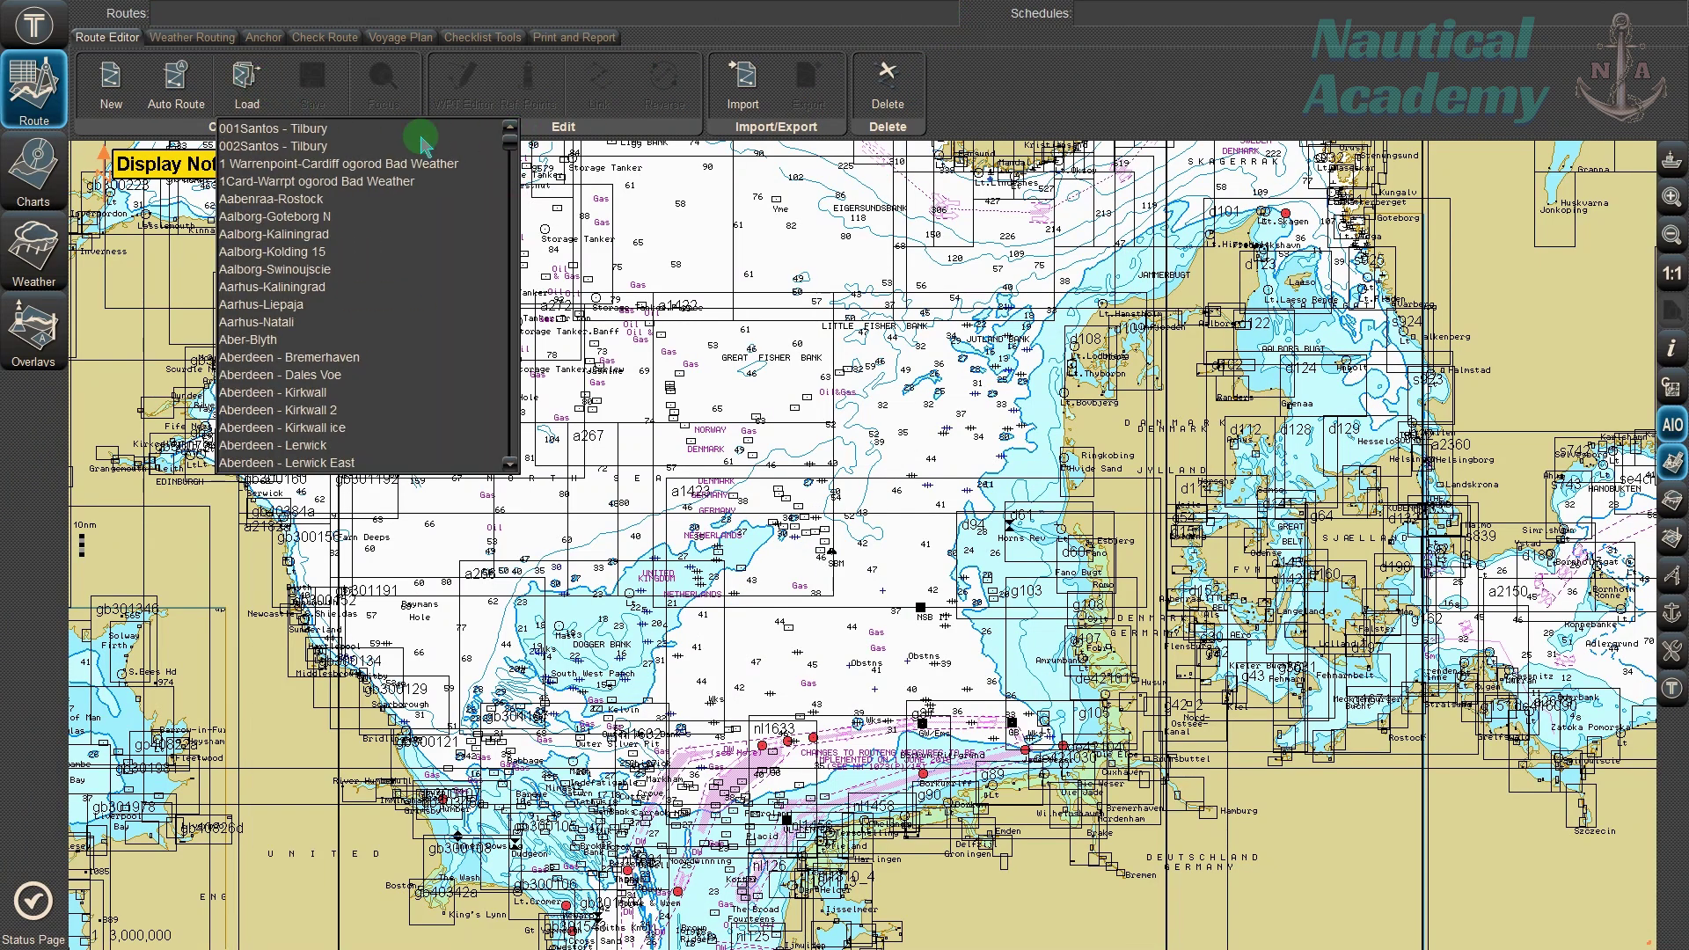
{"action": "left_click", "coordinate": [251, 146]}
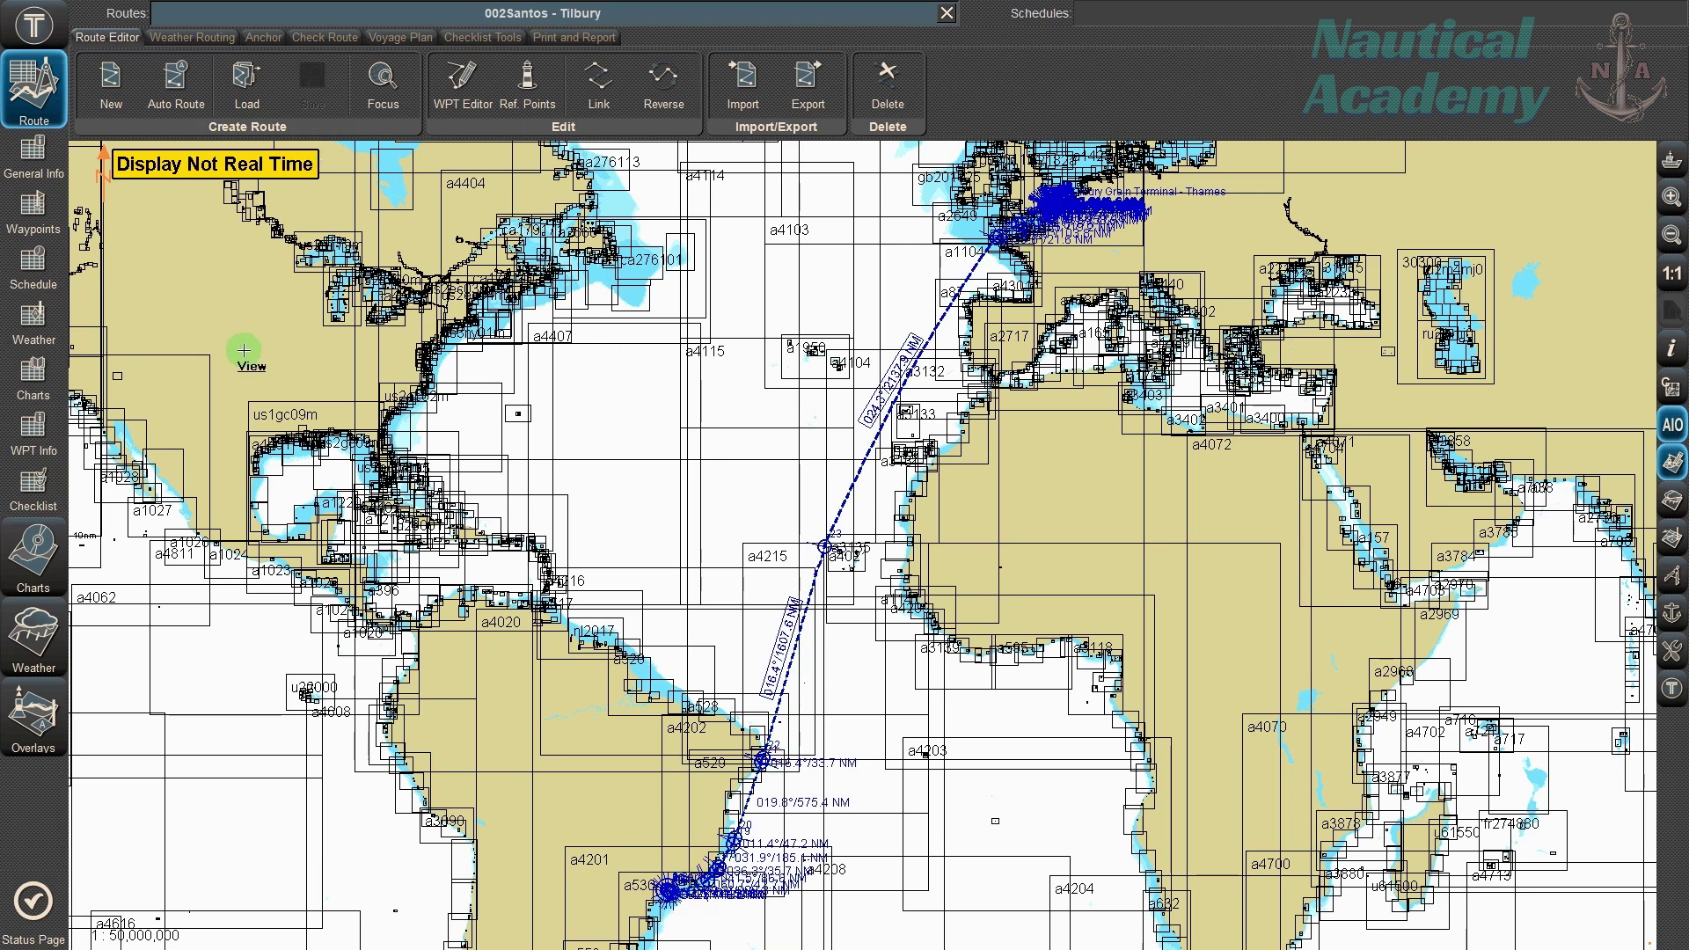
{"action": "left_click", "coordinate": [44, 220]}
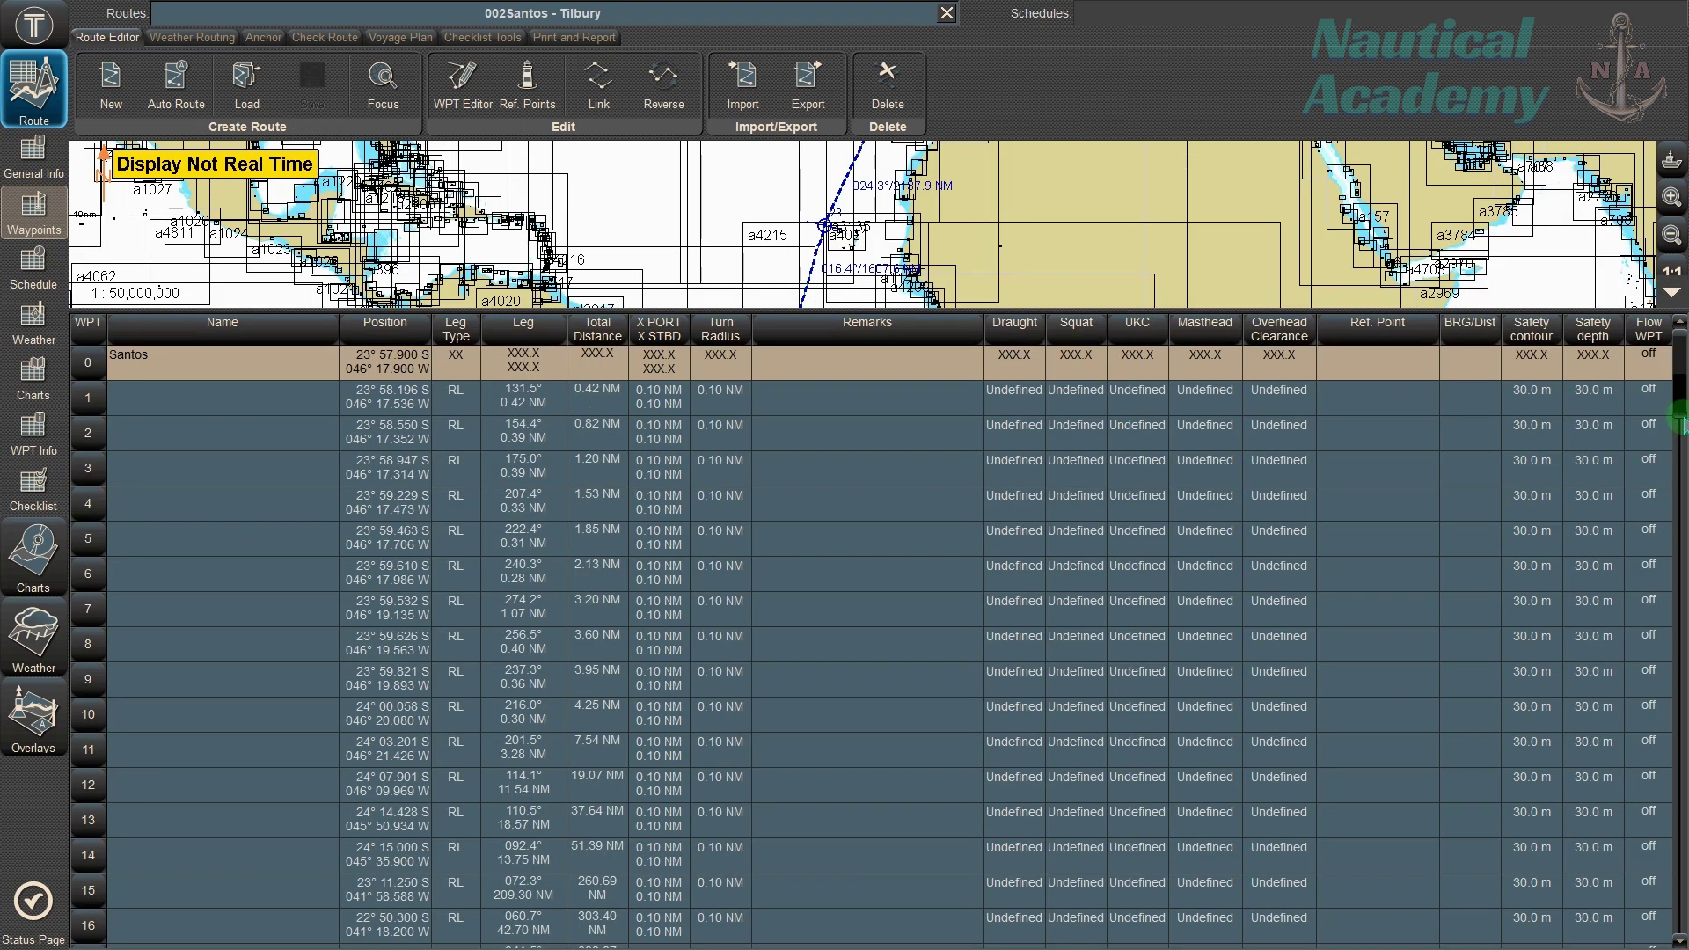
{"action": "mouse_move", "coordinate": [1680, 368]}
{"action": "left_mouse_down"}
{"action": "mouse_move", "coordinate": [1680, 519]}
{"action": "mouse_move", "coordinate": [1680, 352]}
{"action": "left_mouse_up"}
Export the route in Transas (*.rt3) format to a new folder named 002Santos - Tilbury on drive C
{"action": "left_click", "coordinate": [810, 103]}
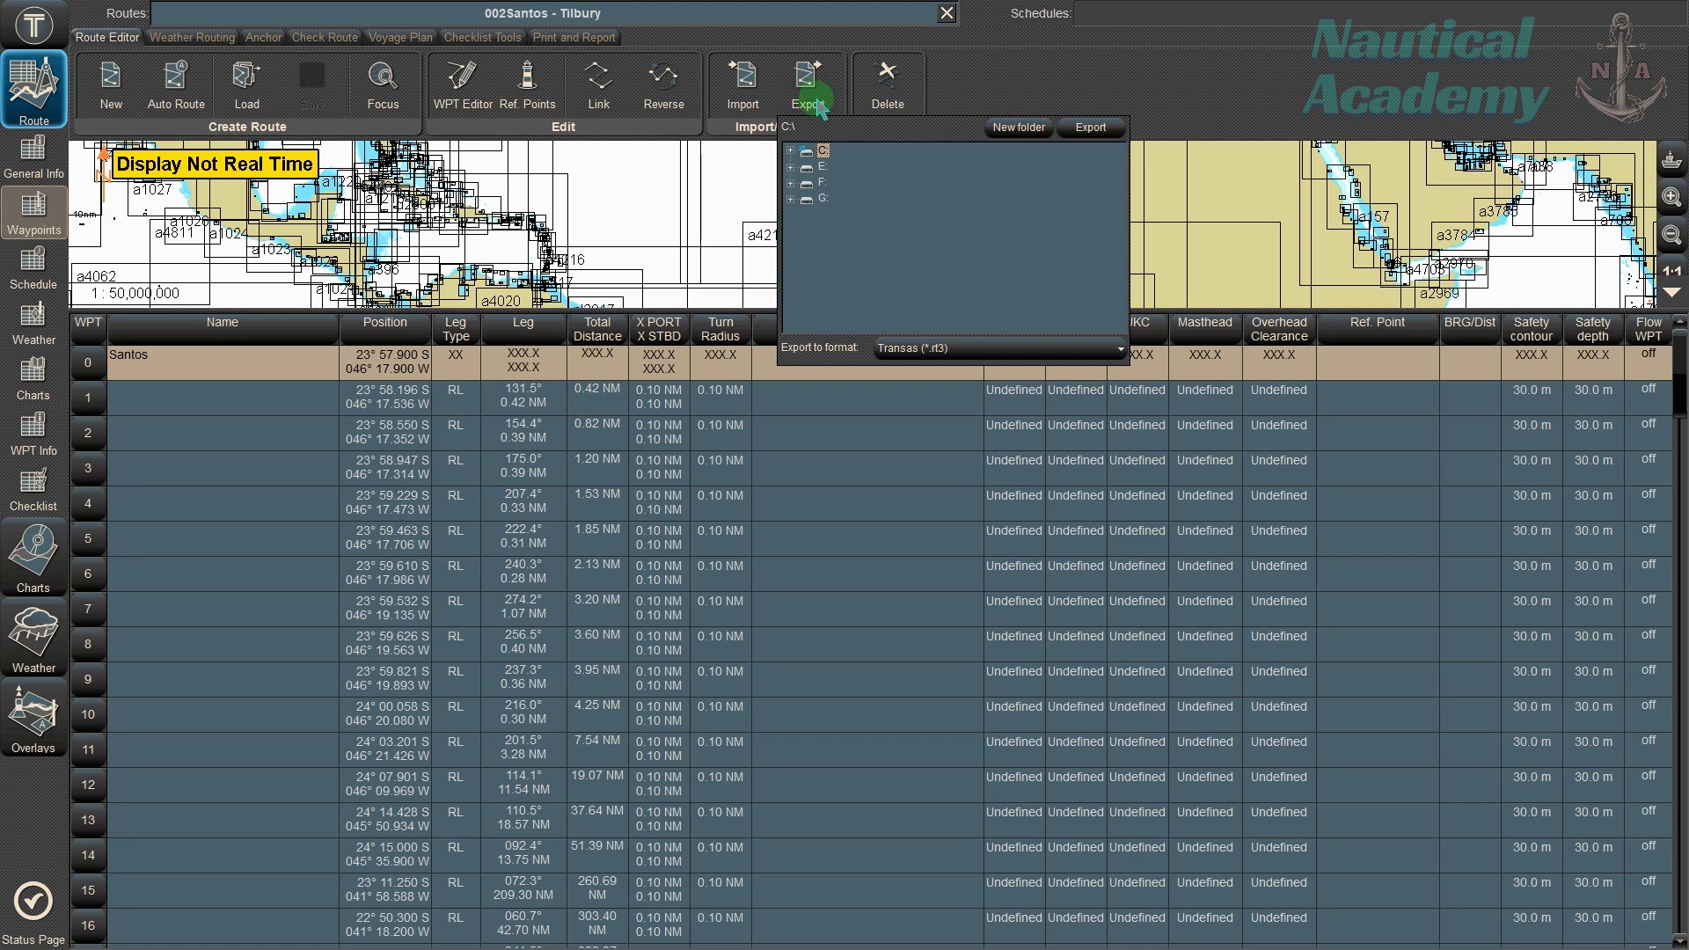
{"action": "left_click", "coordinate": [1017, 130]}
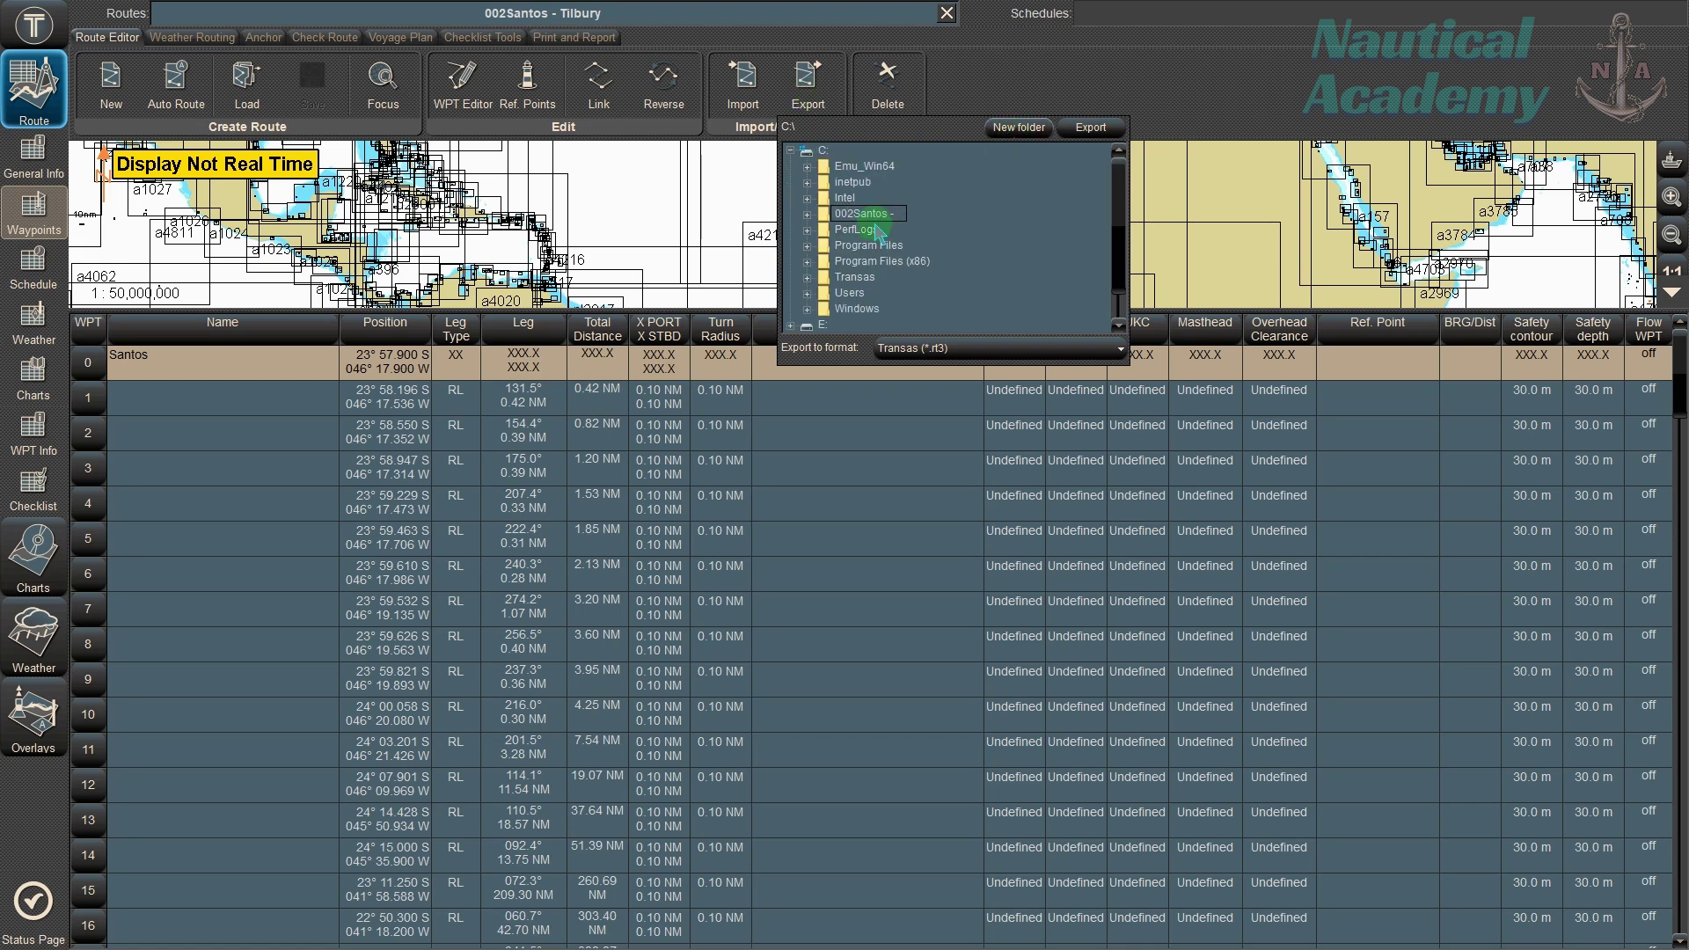
{"action": "type", "text": "002Santos - Tilbury"}
{"action": "key", "text": "Return"}
{"action": "left_click", "coordinate": [1090, 128]}
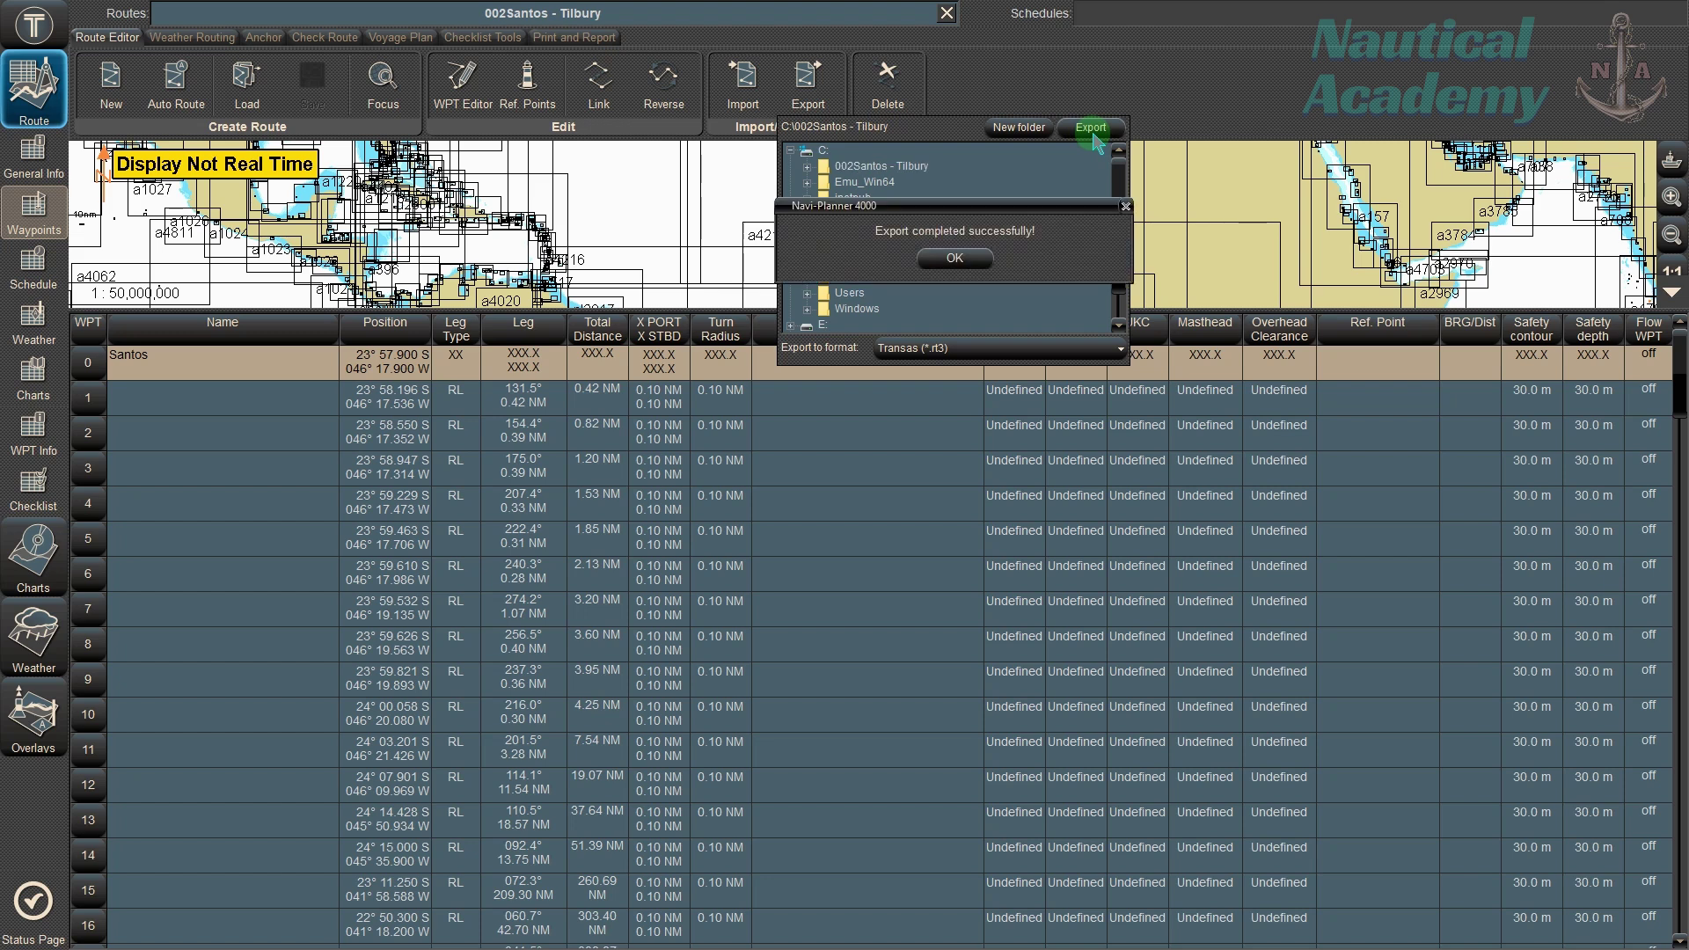
{"action": "left_click", "coordinate": [955, 259]}
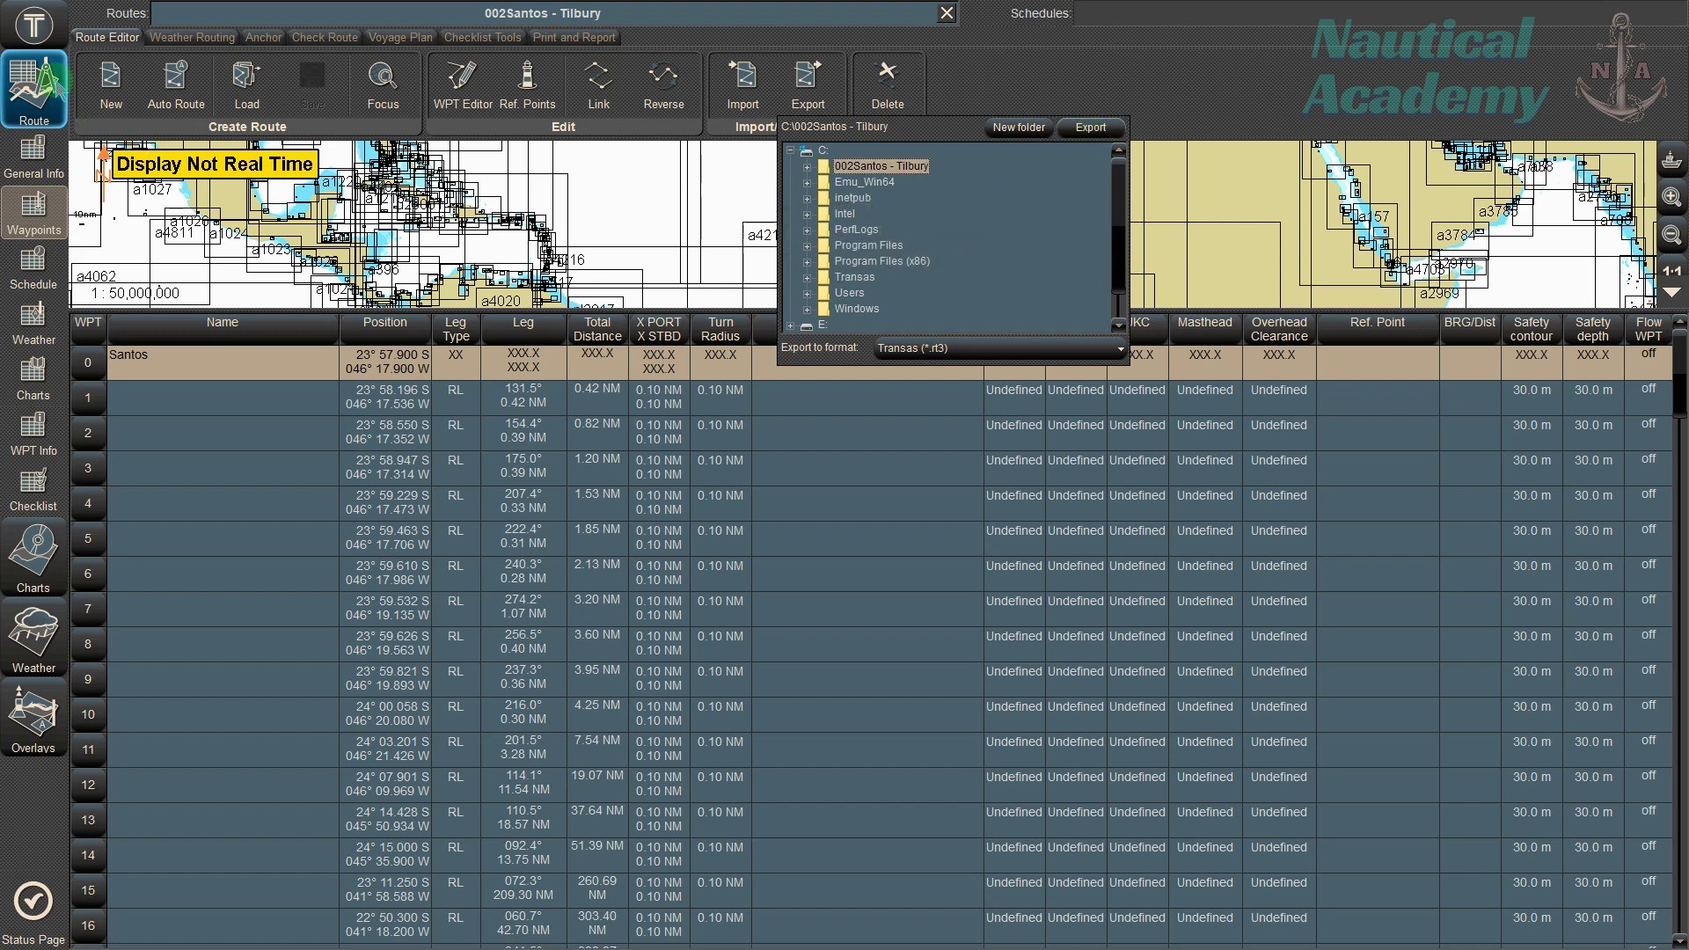
Exit the route planning program and confirm ending planning mode
{"action": "left_click", "coordinate": [35, 26]}
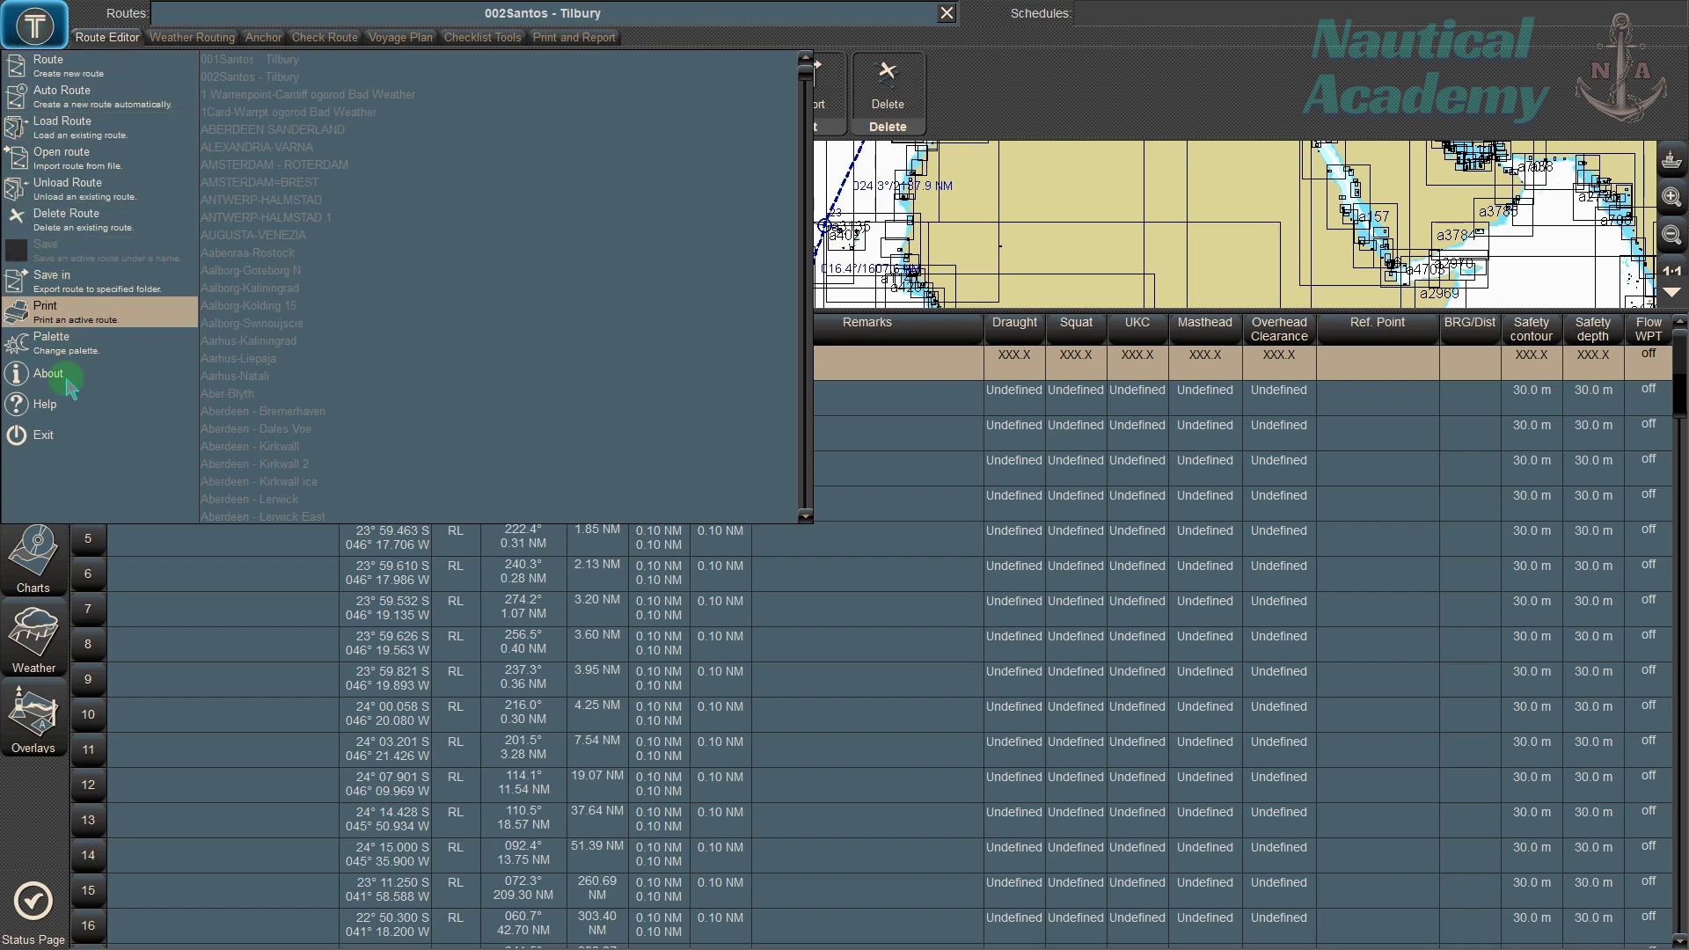
{"action": "left_click", "coordinate": [44, 435]}
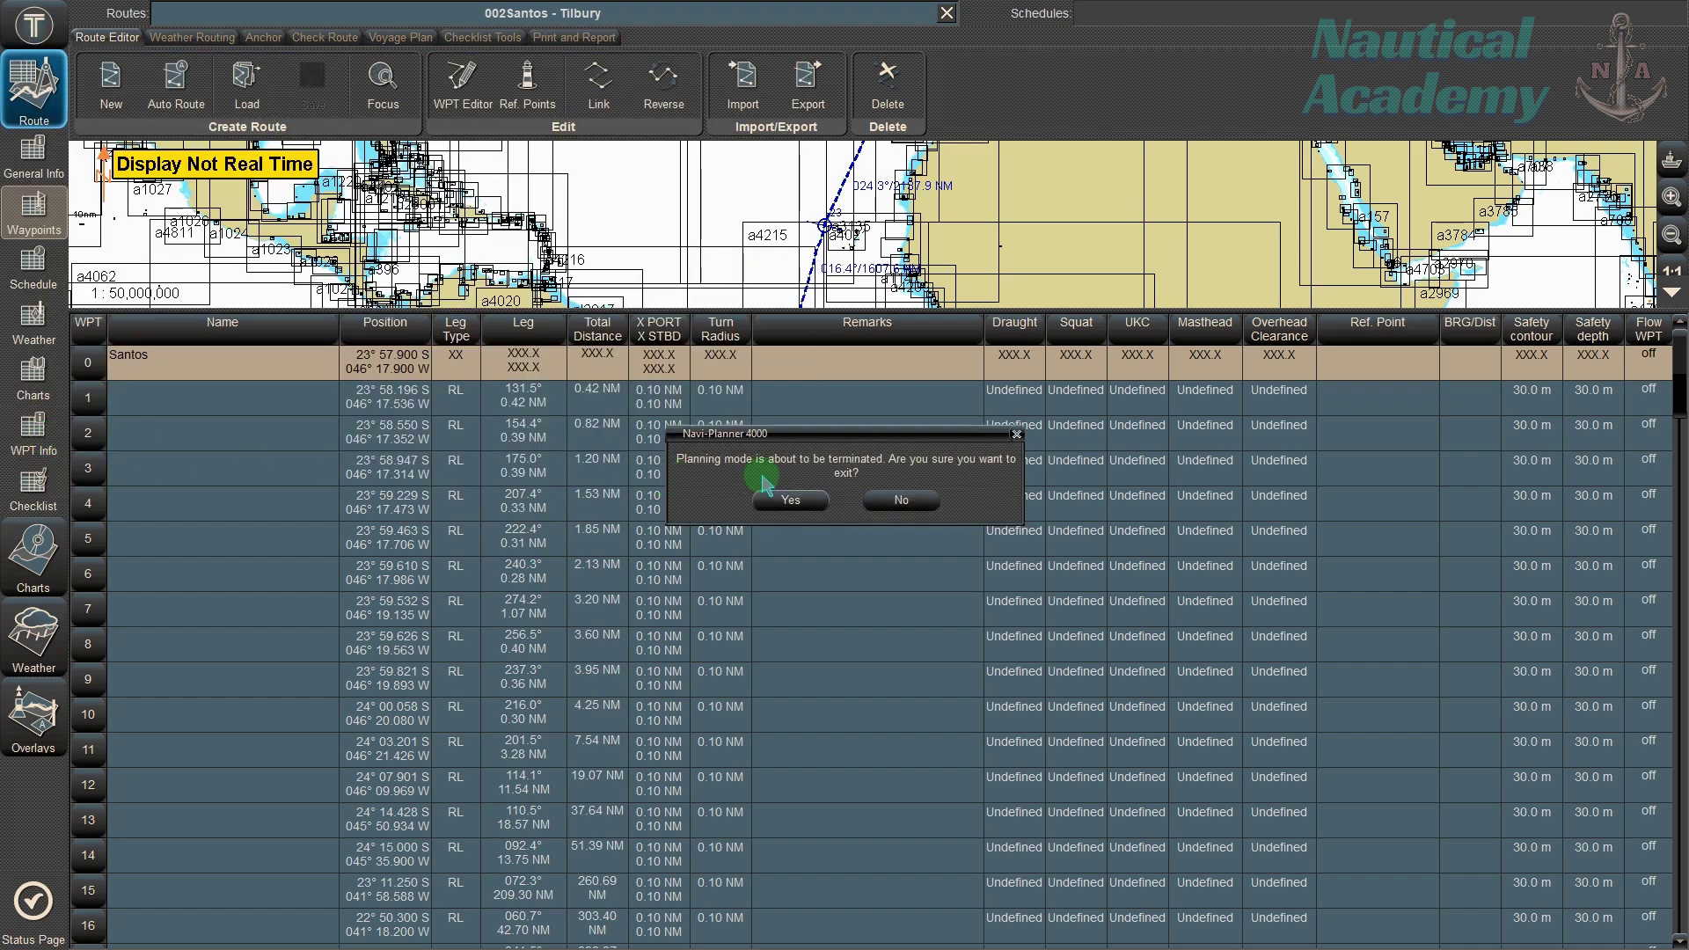
{"action": "left_click", "coordinate": [790, 500]}
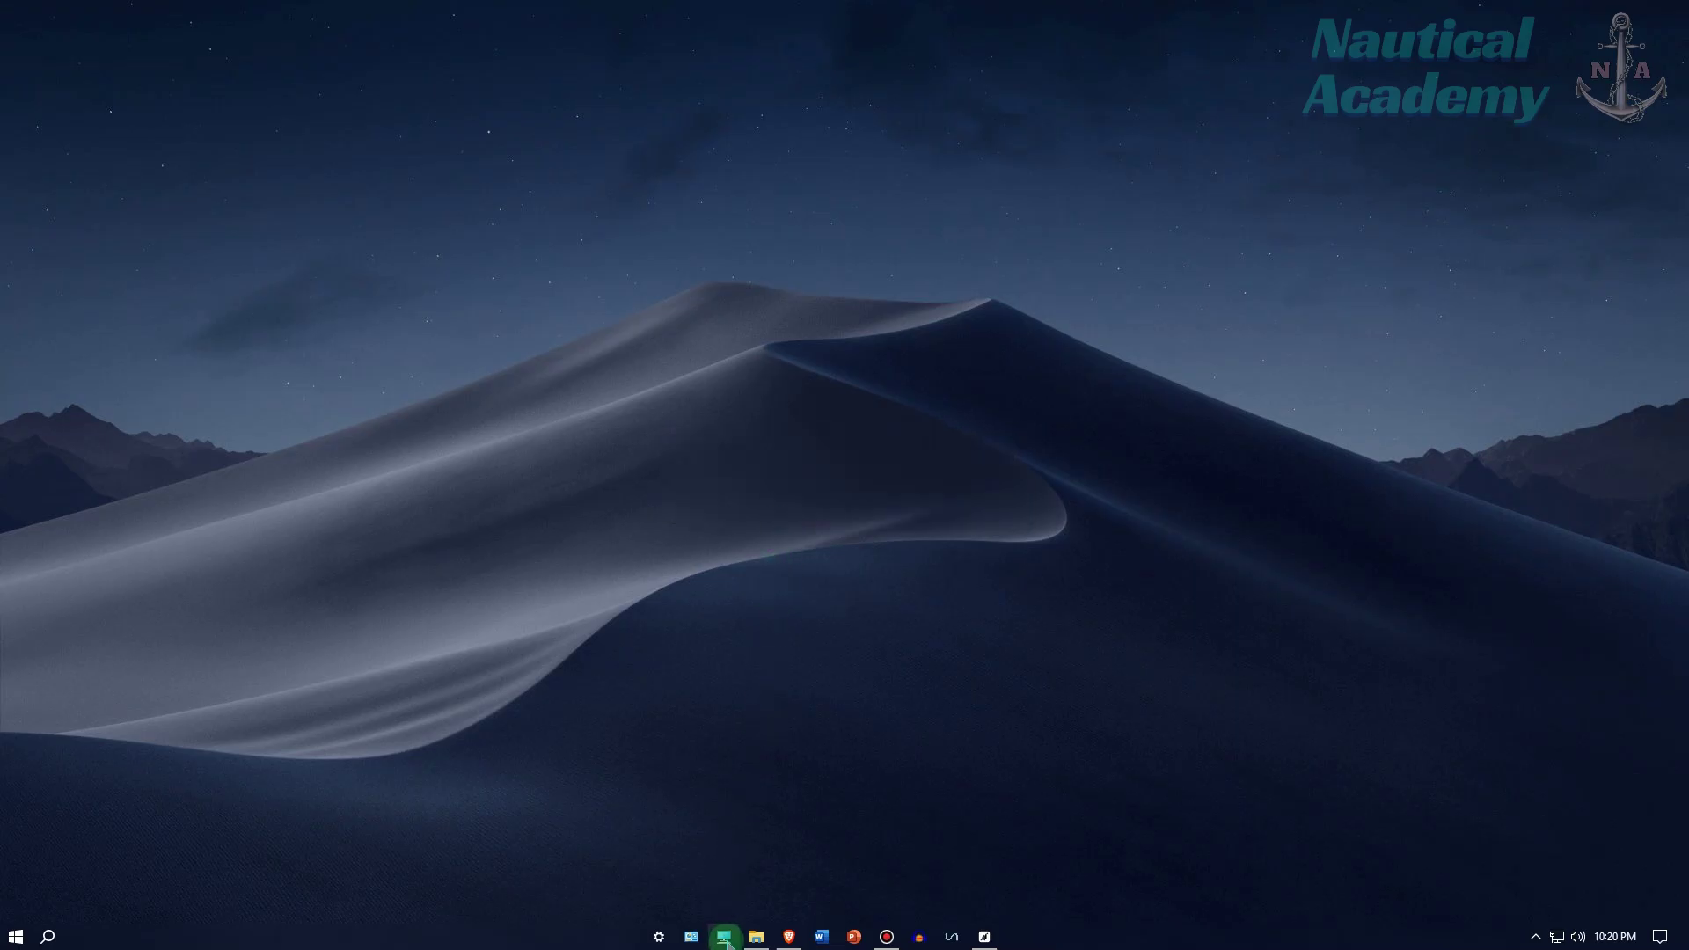
In File Explorer, open the 002Santos - Tilbury folder on Local Disk (C:) to check the exported route file
{"action": "left_click", "coordinate": [724, 936]}
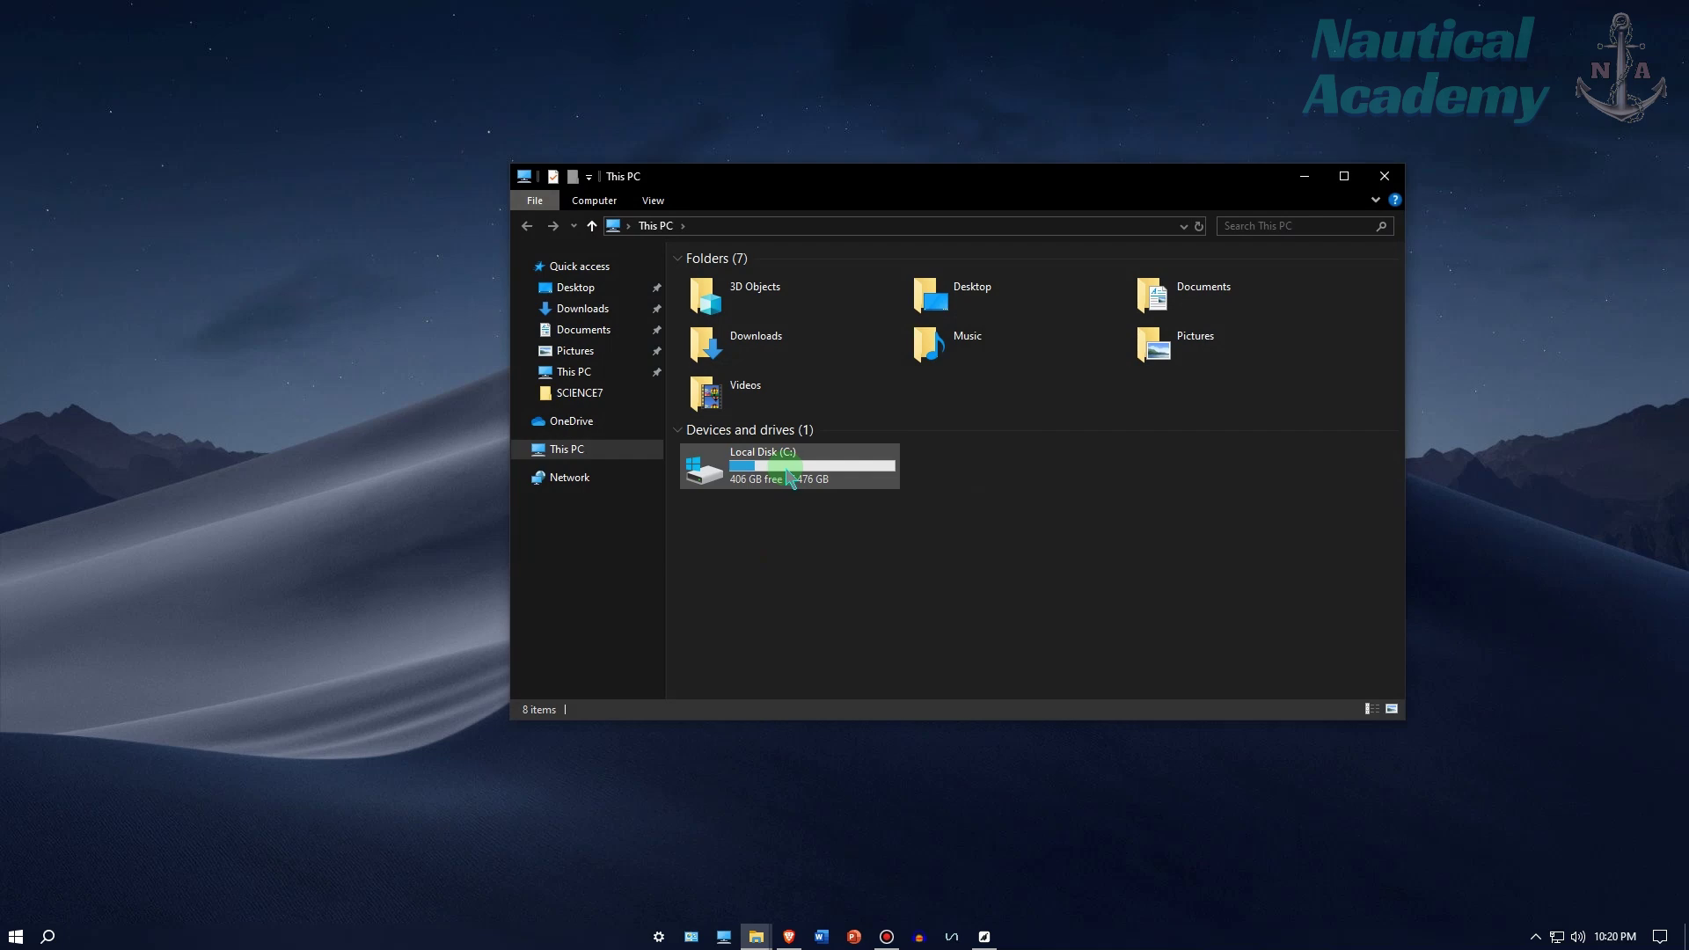
{"action": "double_click", "coordinate": [789, 476]}
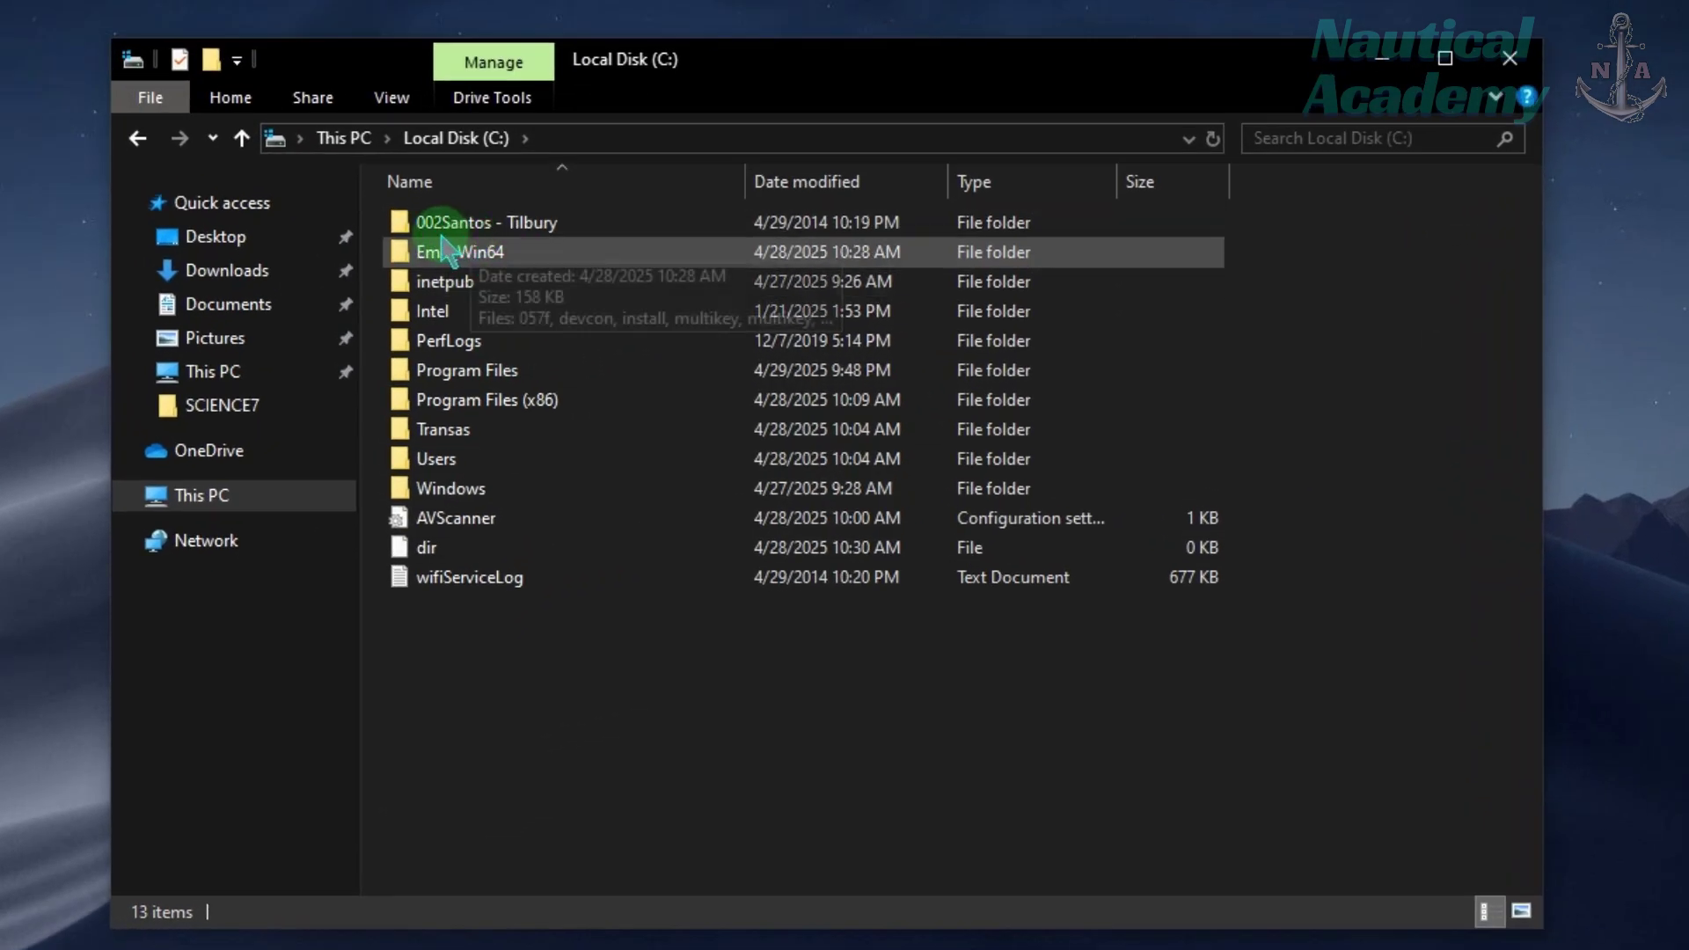
{"action": "double_click", "coordinate": [450, 222]}
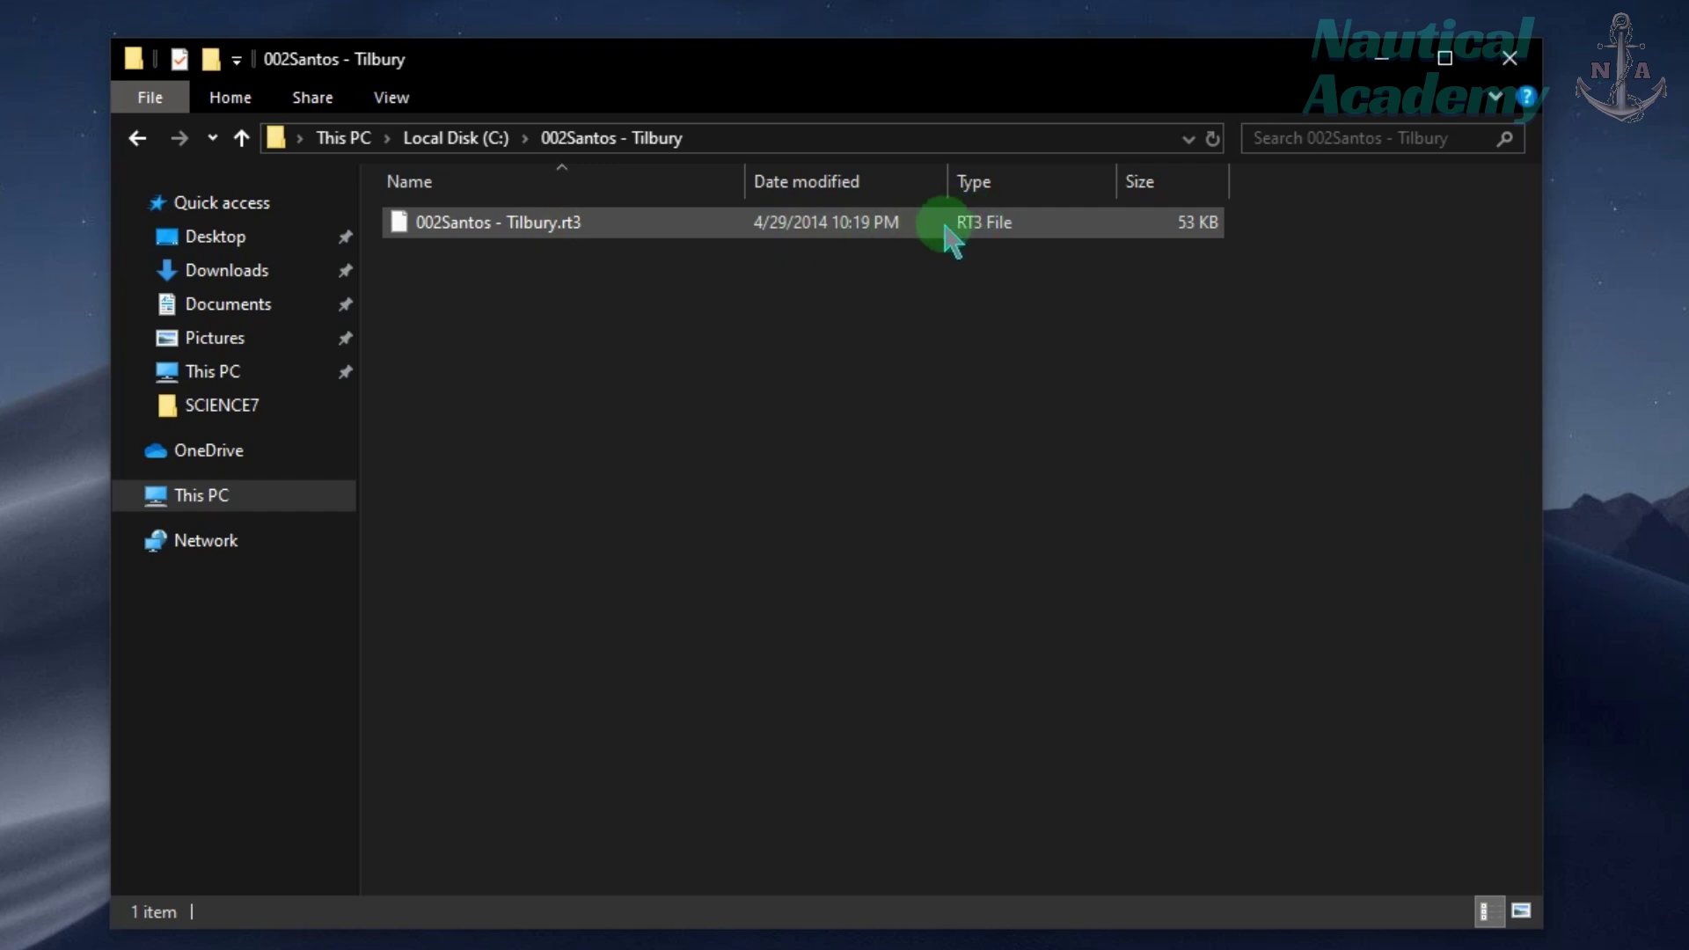
Open the Convert_RT3_to_Excel workbook in Excel from the NaviPlanner4000 folder on the Desktop
{"action": "left_click", "coordinate": [209, 239]}
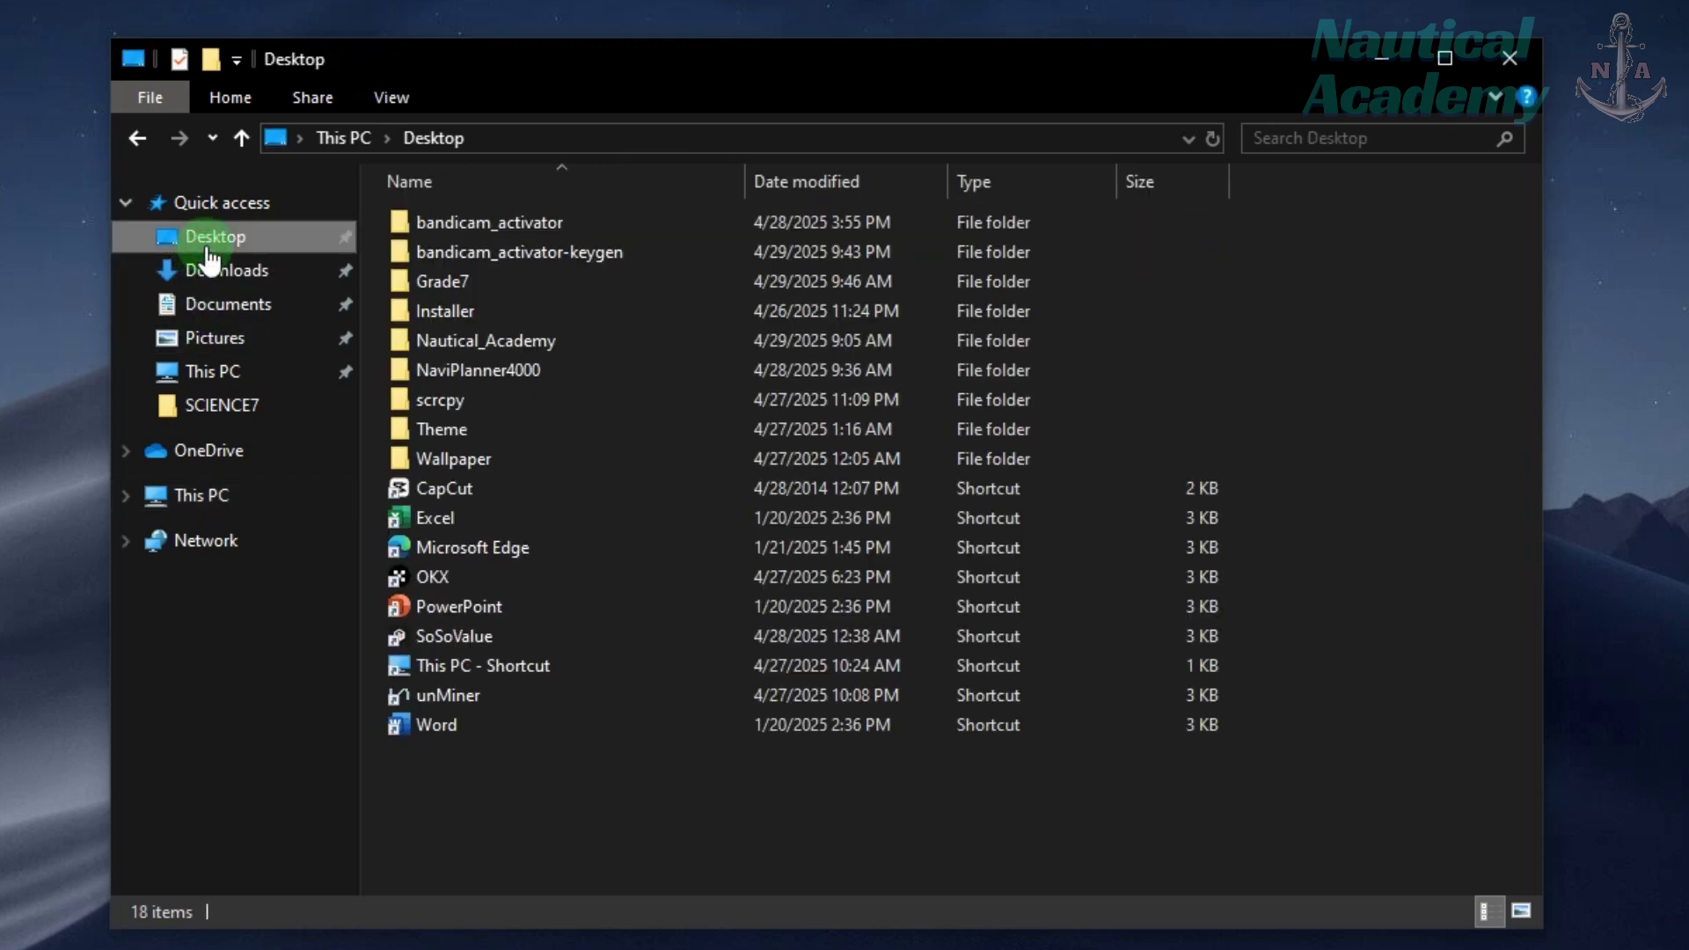
{"action": "double_click", "coordinate": [483, 369]}
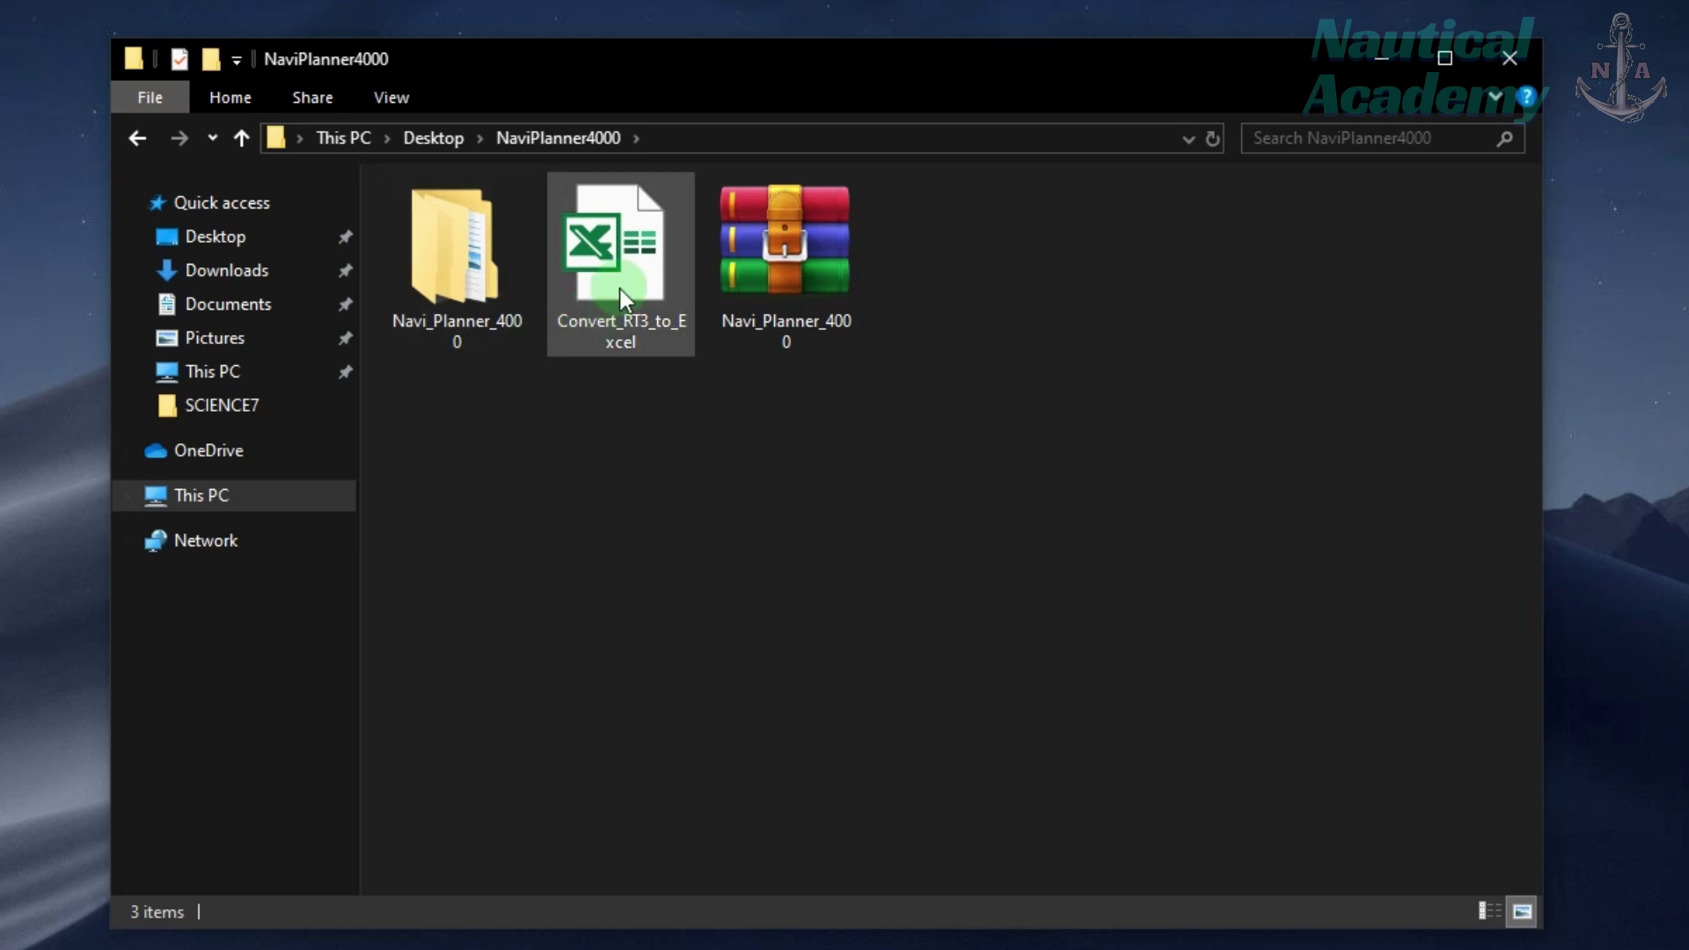
{"action": "right_click", "coordinate": [620, 282]}
{"action": "left_click", "coordinate": [693, 299]}
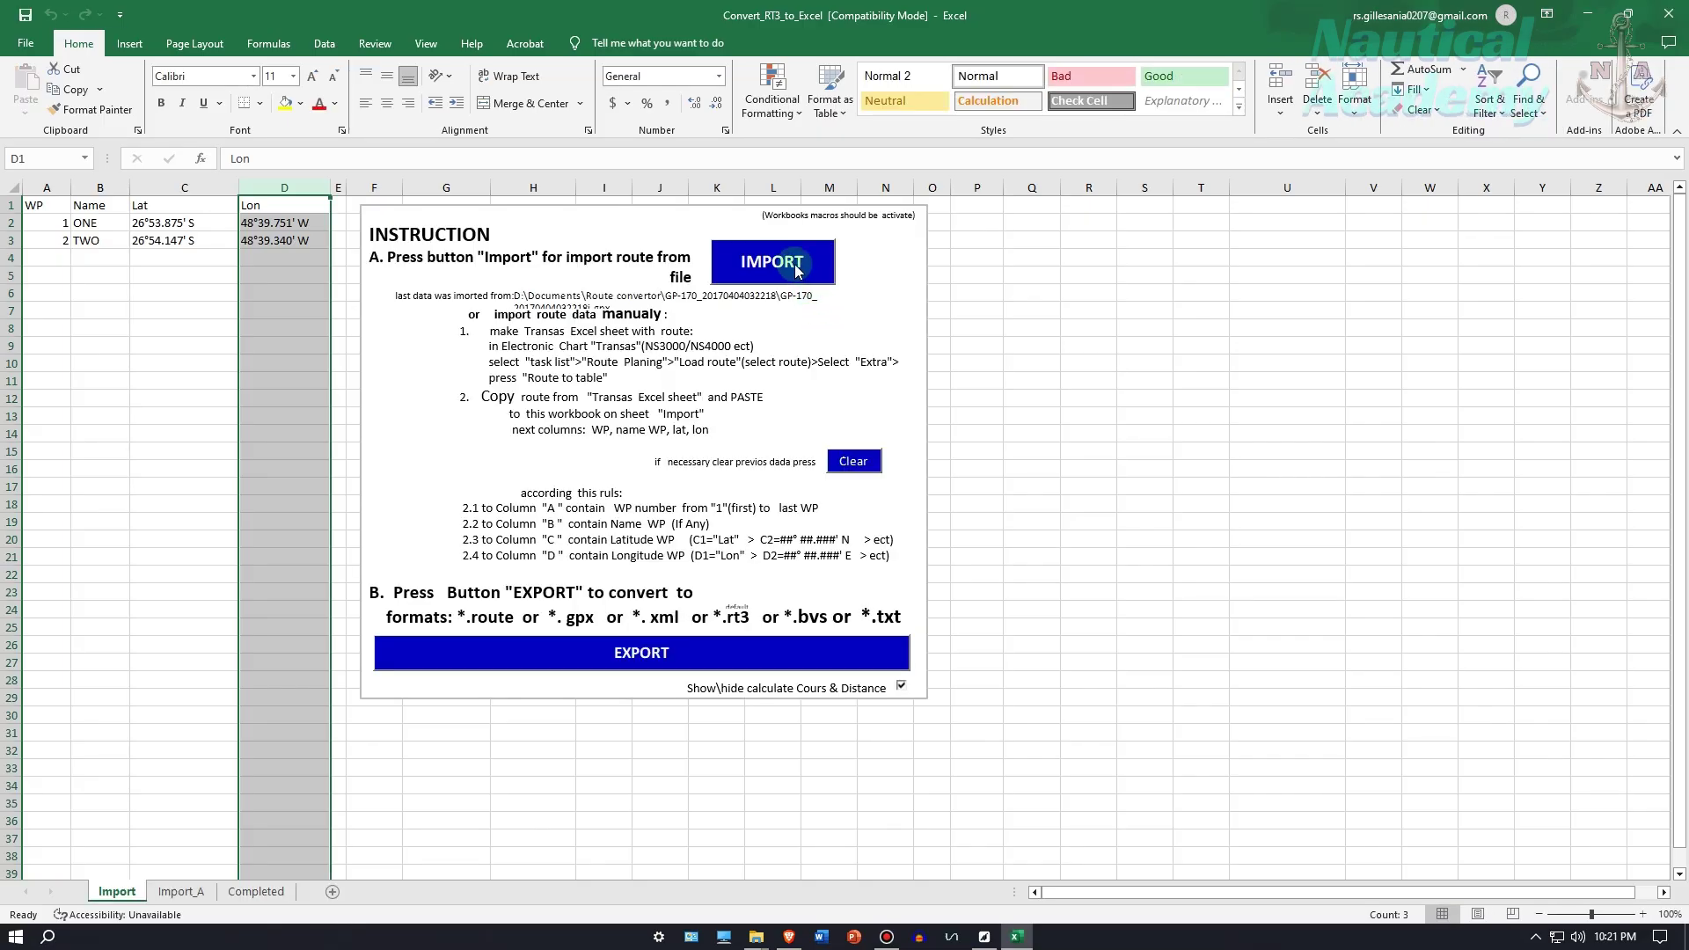
Import 002Santos - Tilbury.rt3 from the 002Santos - Tilbury folder on Local Disk (C:) into the workbook, keeping the clipboard data
{"action": "left_click", "coordinate": [797, 269]}
{"action": "left_click", "coordinate": [140, 326]}
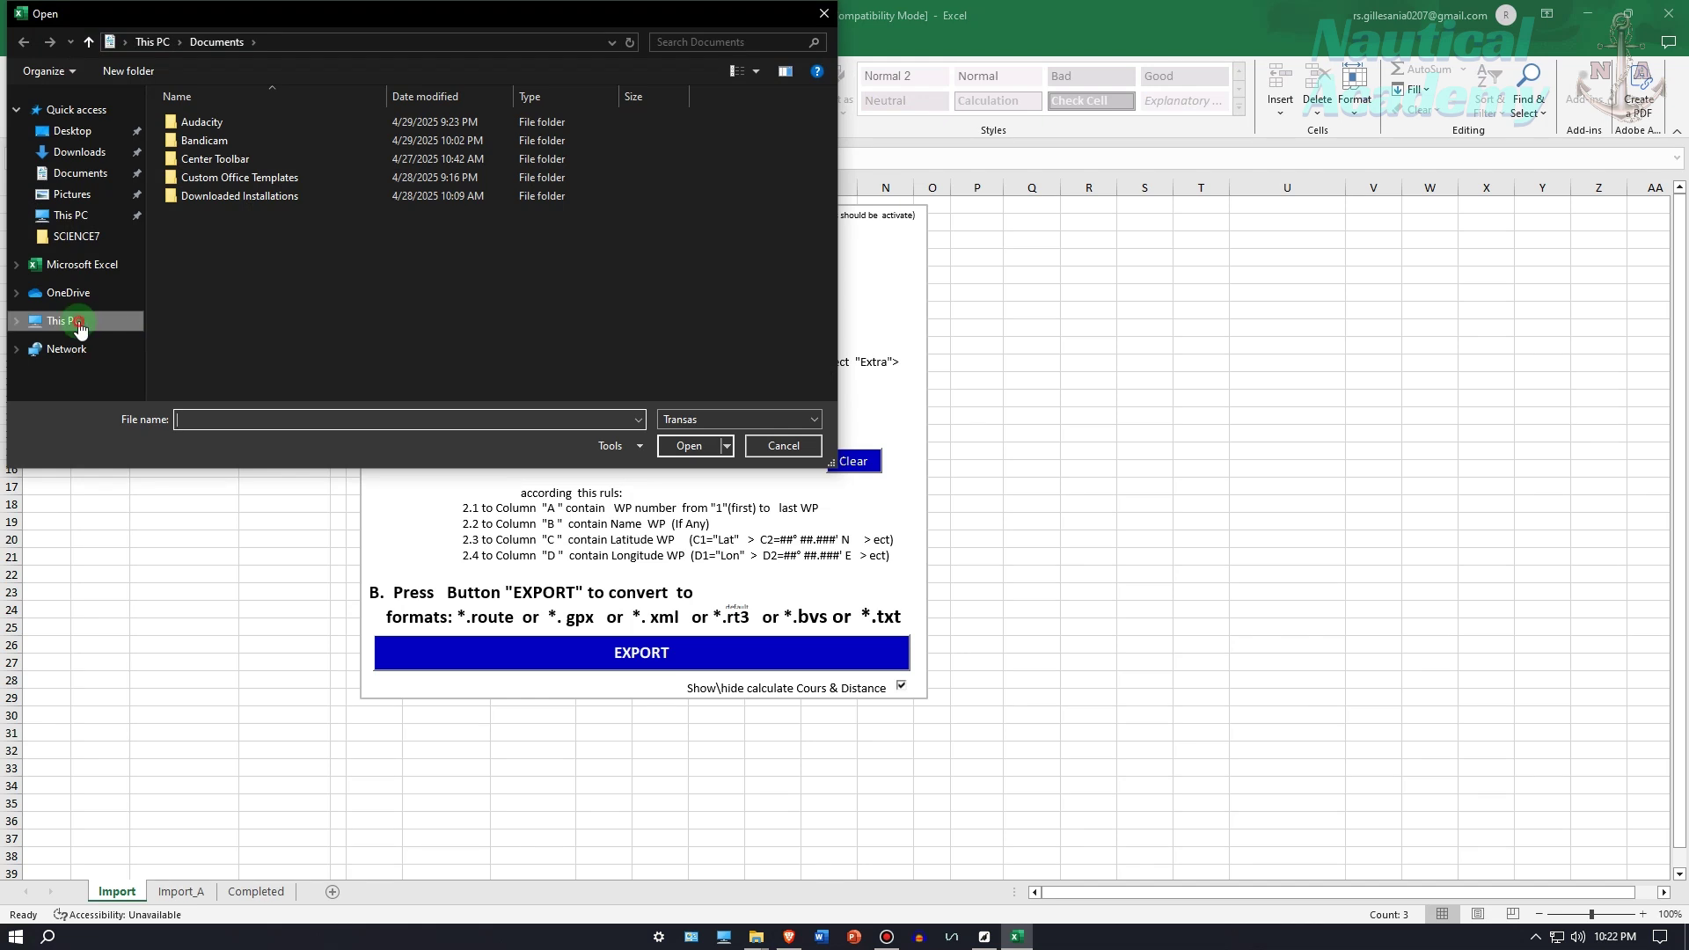
{"action": "double_click", "coordinate": [256, 319]}
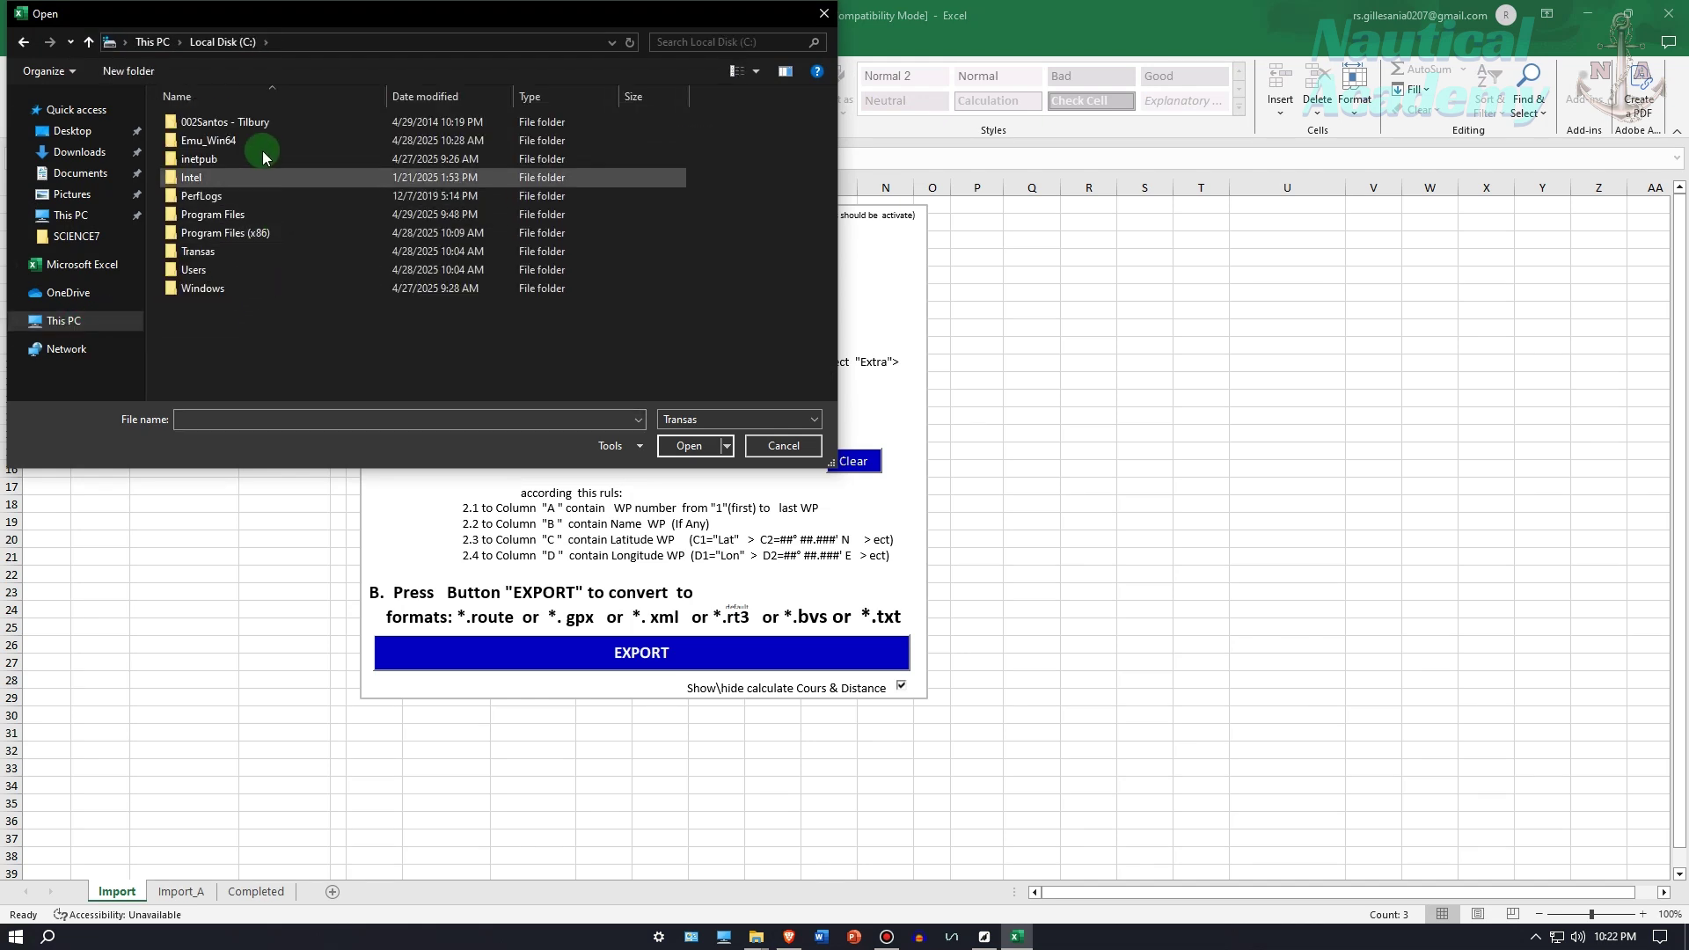
{"action": "double_click", "coordinate": [249, 124]}
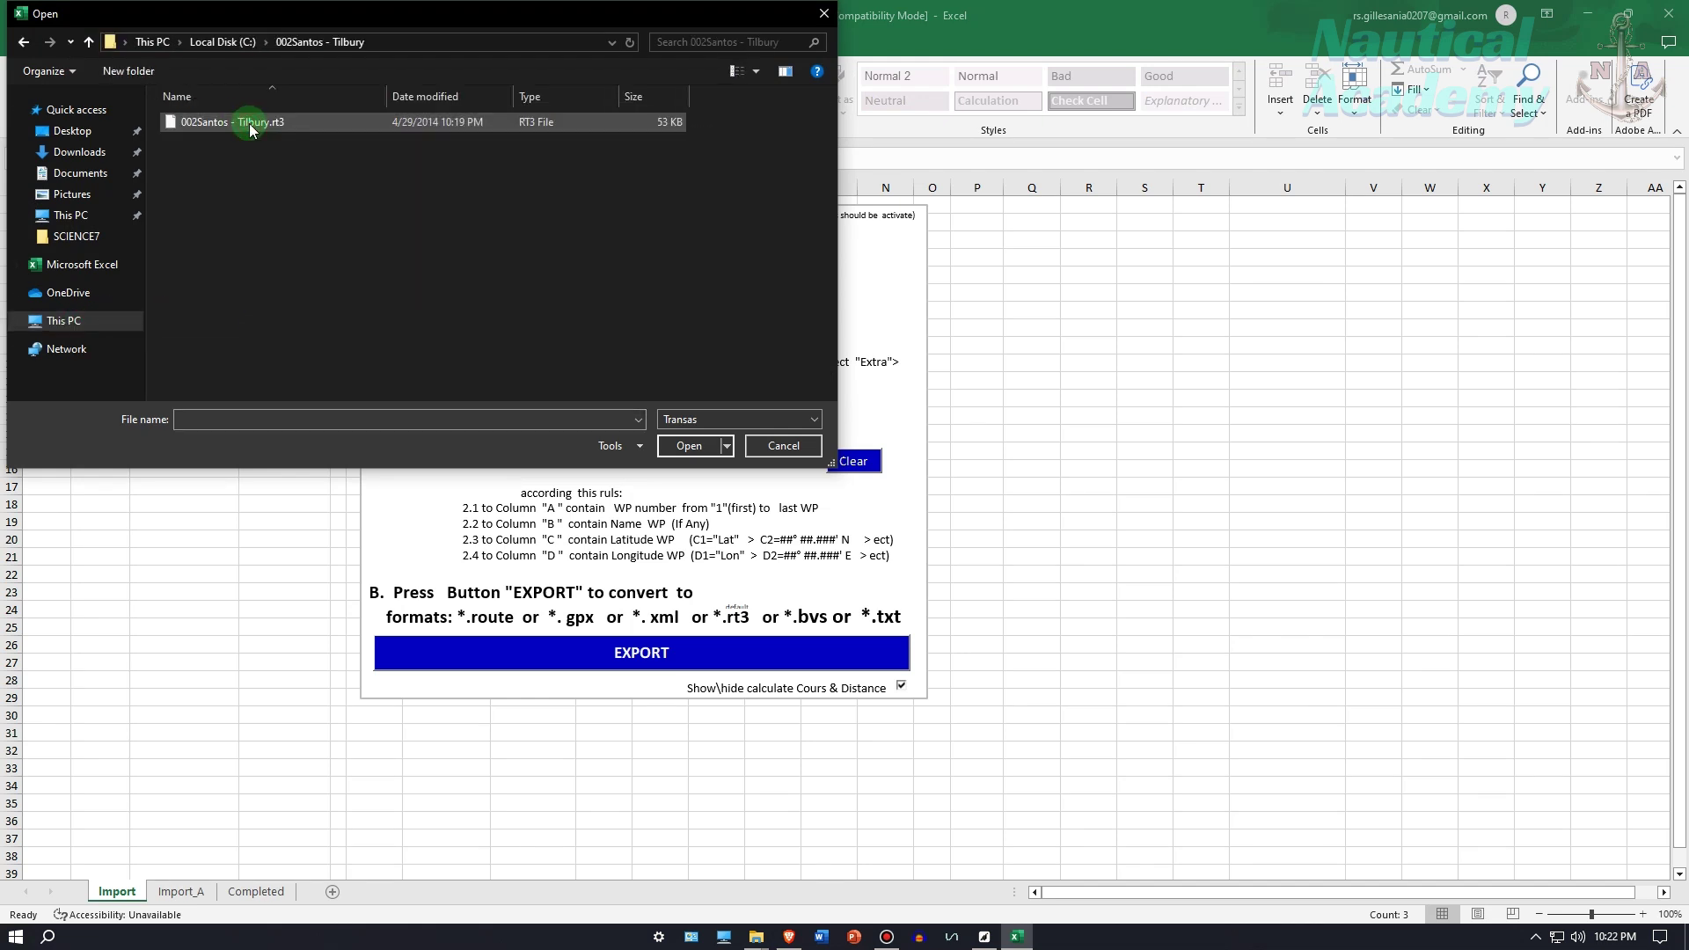
{"action": "left_click", "coordinate": [292, 133]}
{"action": "left_click", "coordinate": [701, 461]}
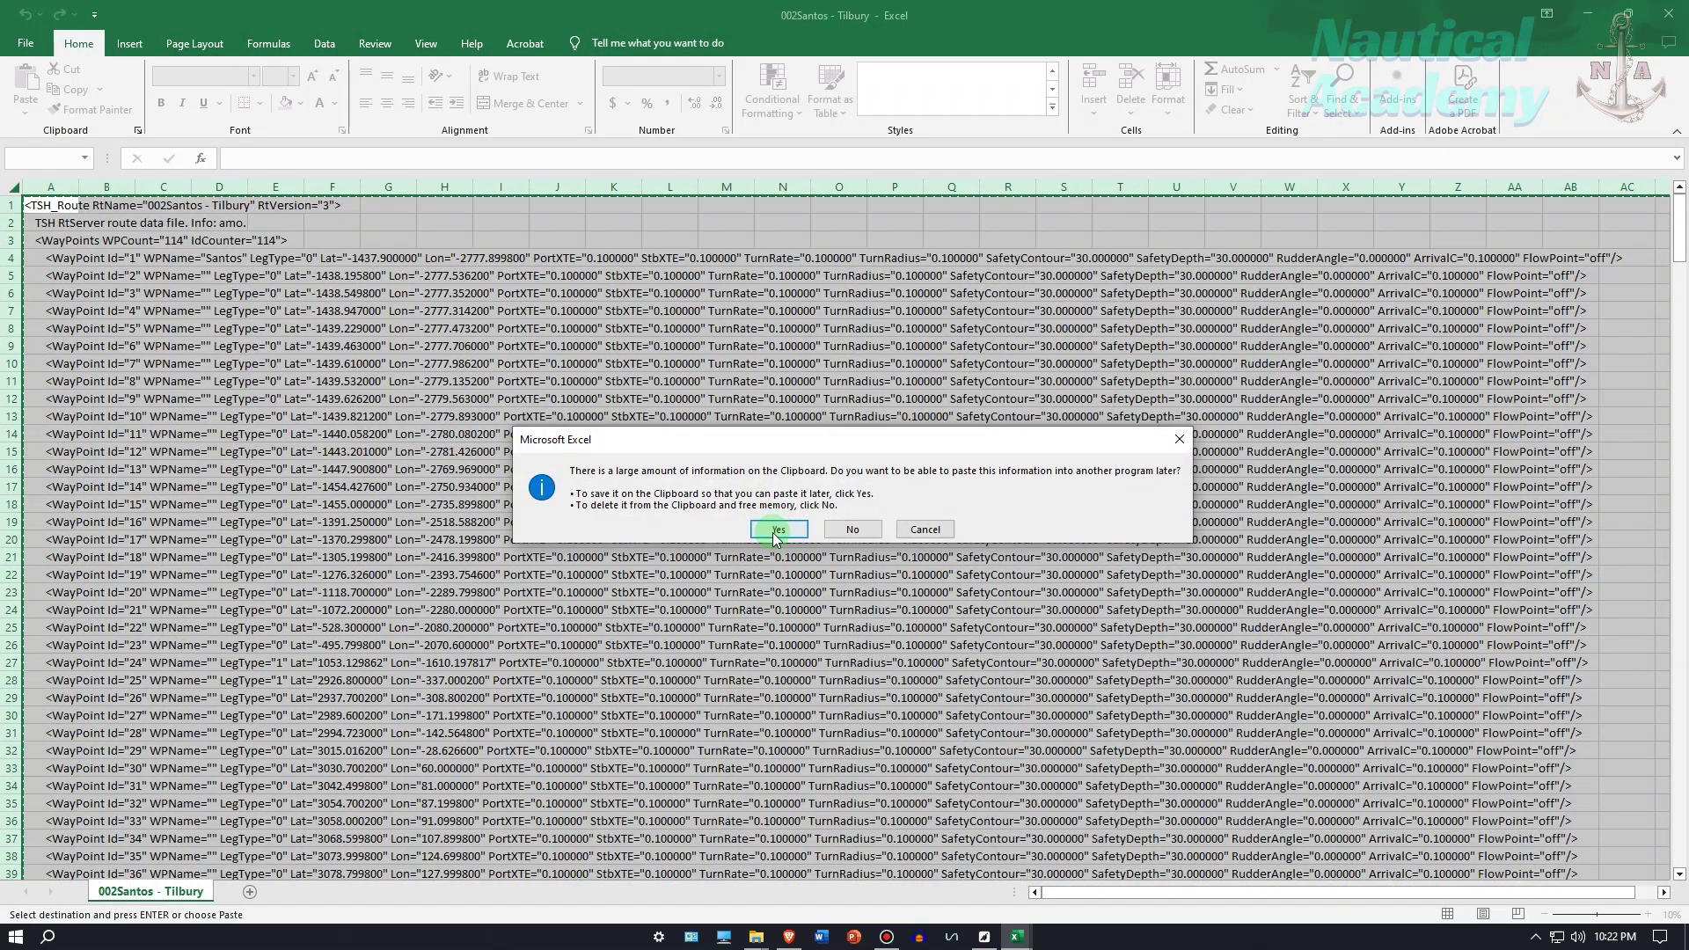
{"action": "left_click", "coordinate": [777, 530]}
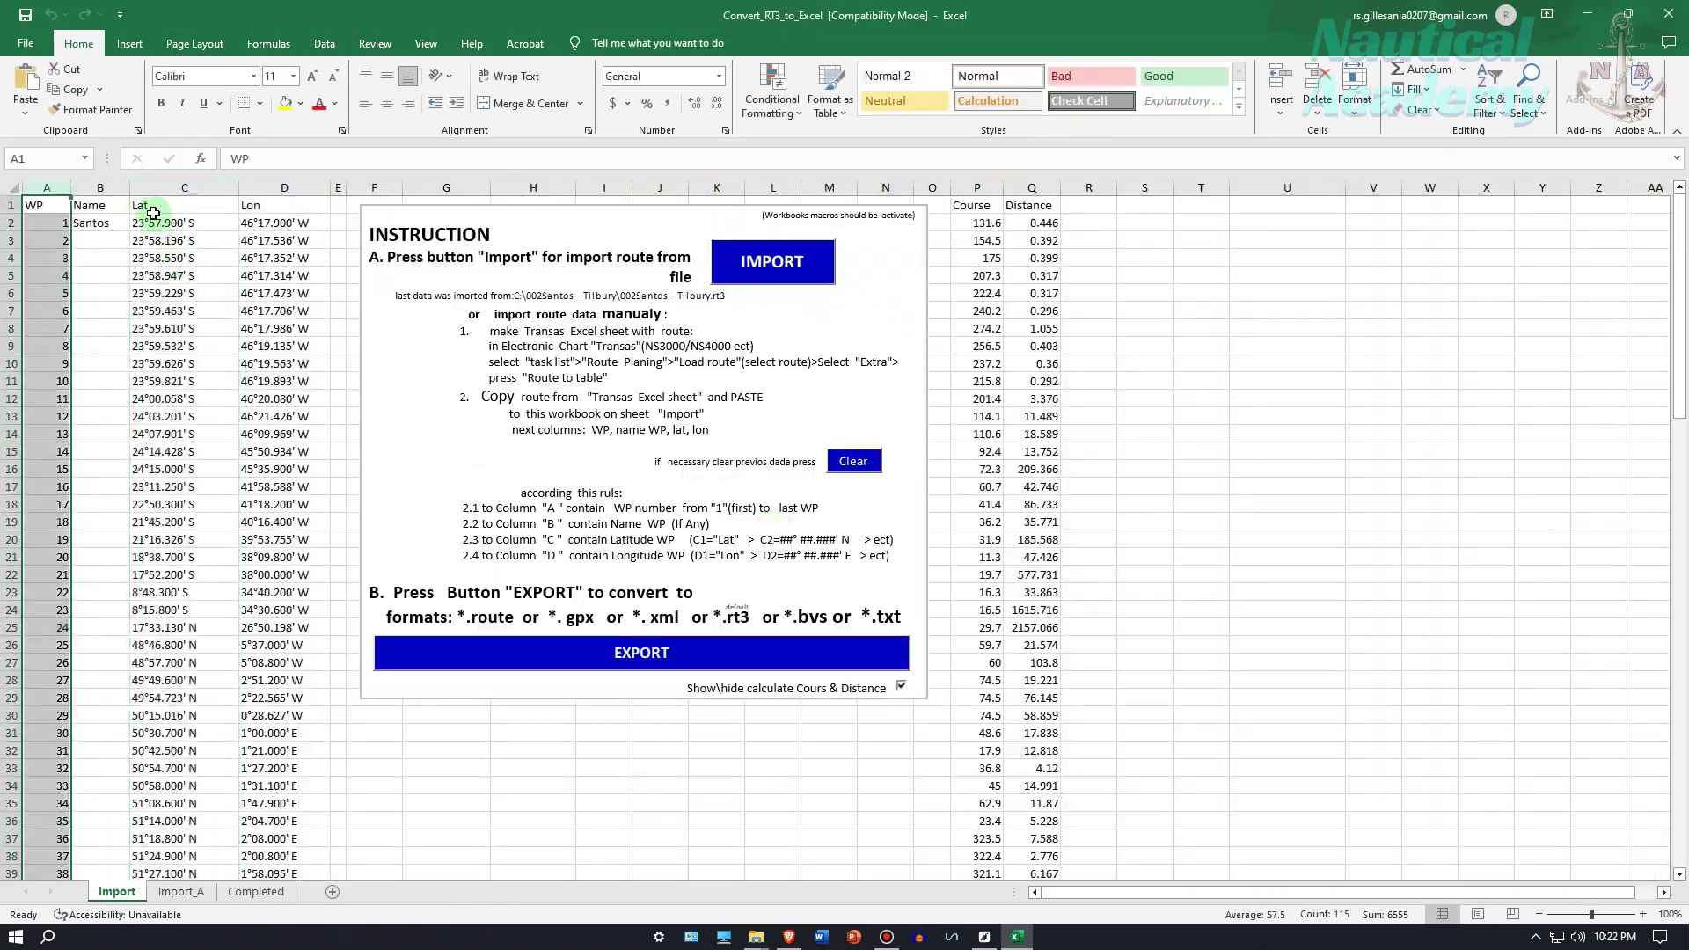
Highlight the imported Lat and Lon data, and copy the Course and Distance data through row 116
{"action": "left_click_drag", "start_coordinate": [153, 214], "coordinate": [290, 845]}
{"action": "left_click_drag", "start_coordinate": [1680, 711], "coordinate": [1683, 207]}
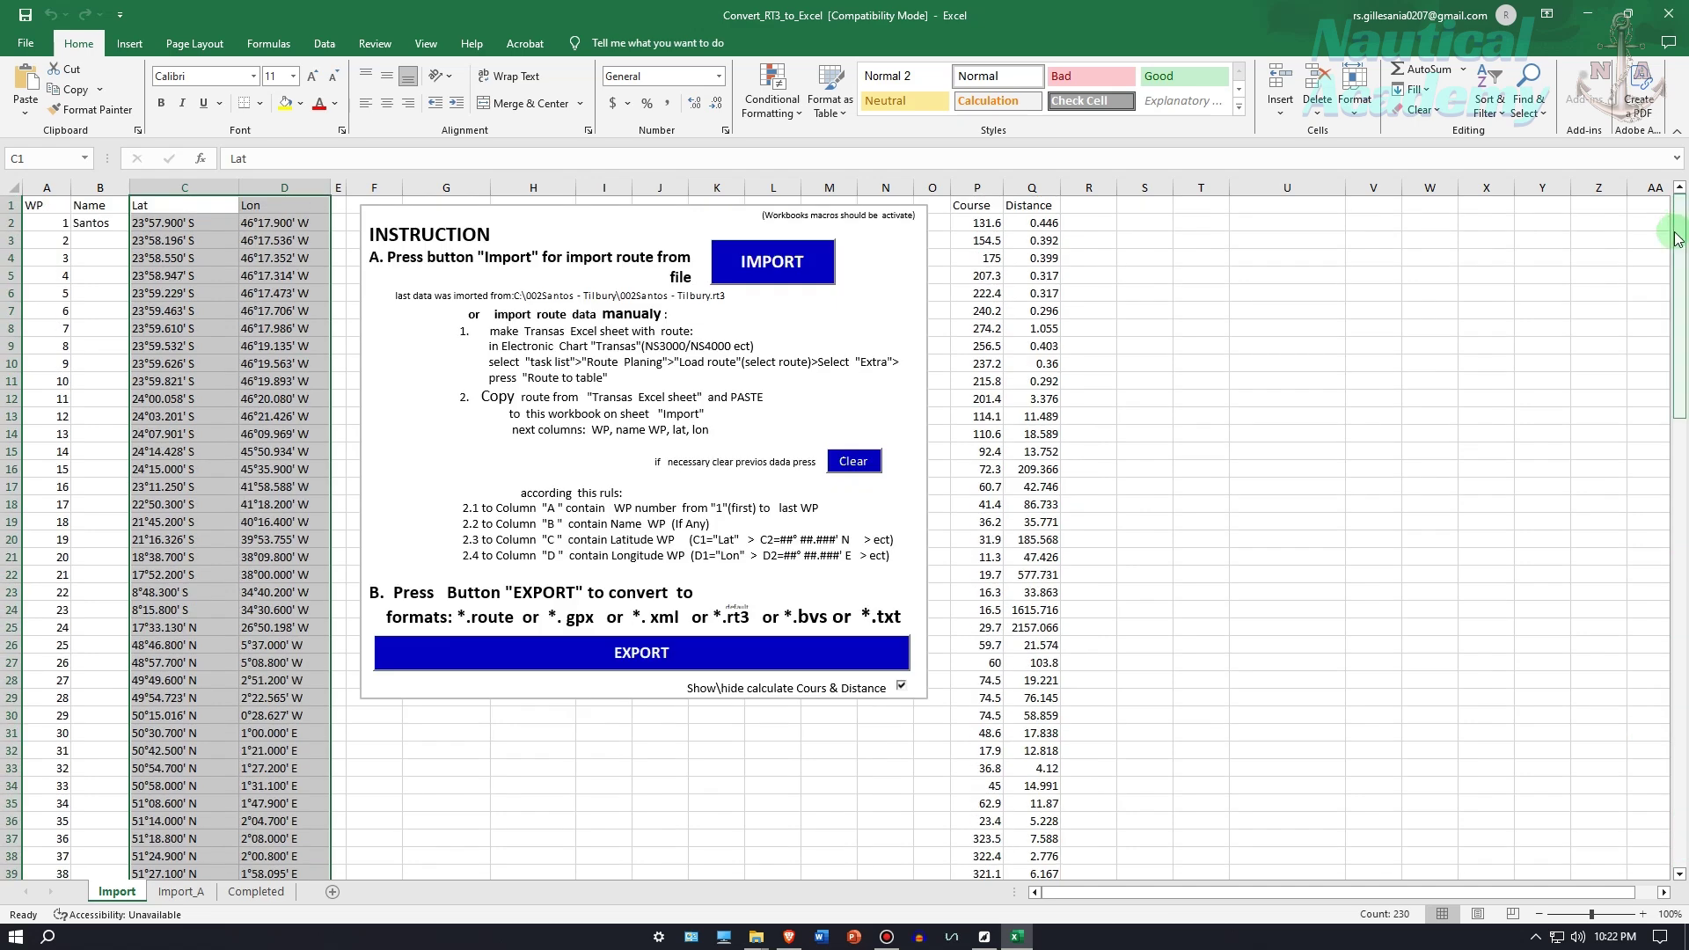
{"action": "left_click_drag", "start_coordinate": [976, 205], "coordinate": [1049, 906]}
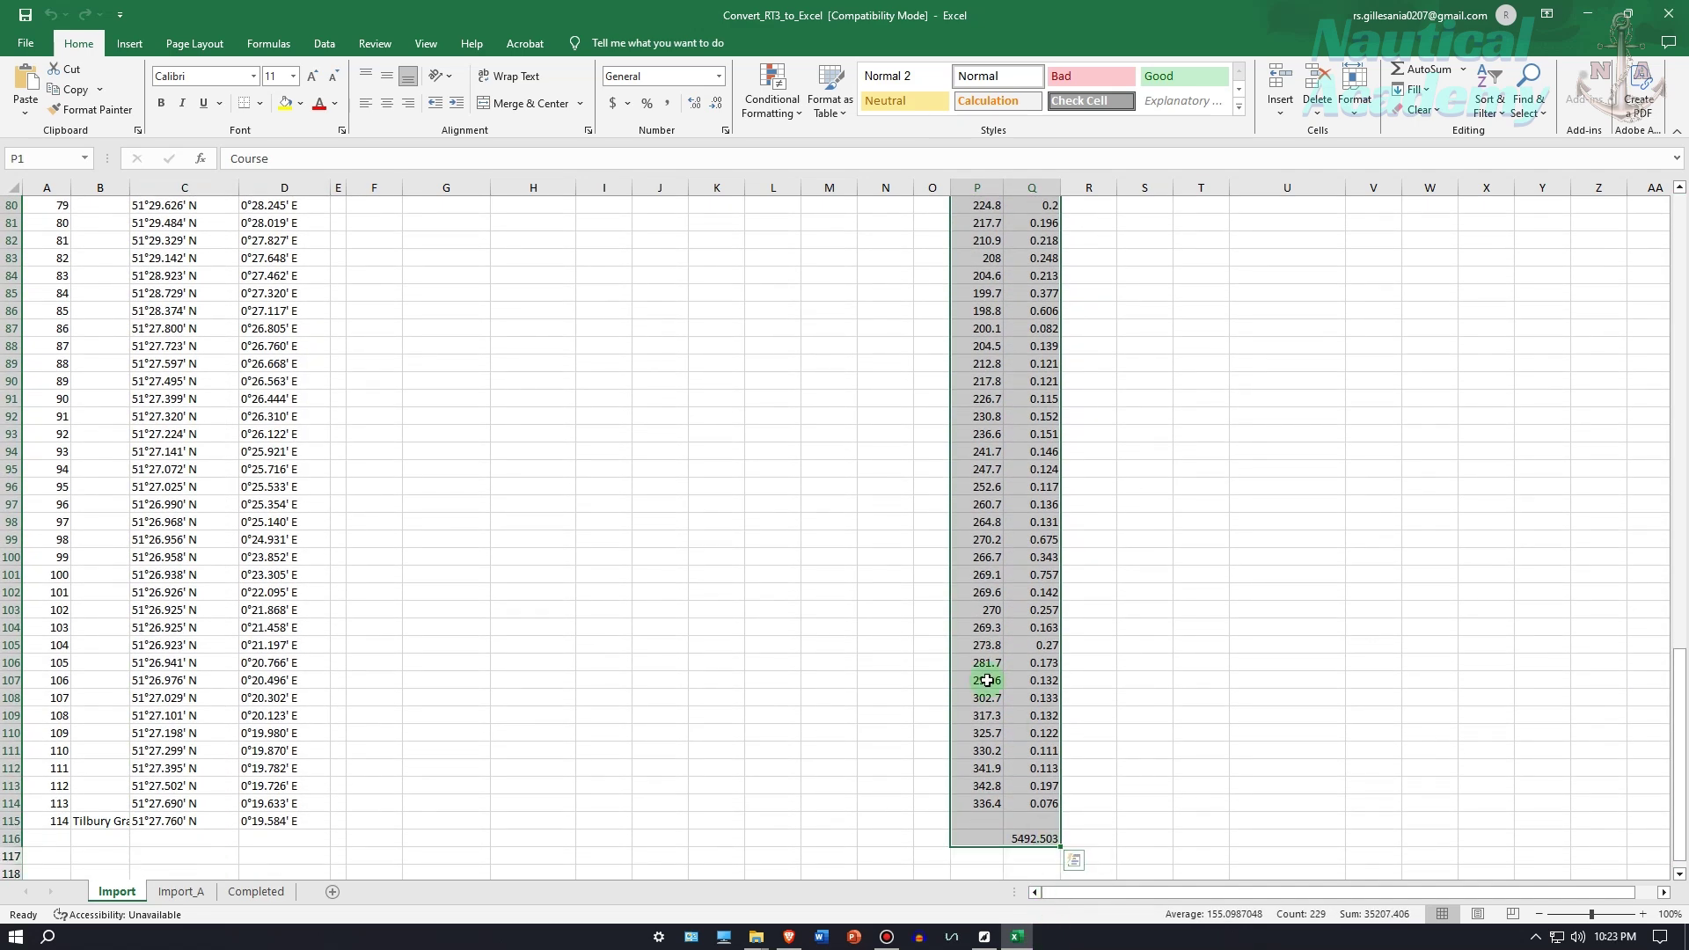
{"action": "right_click", "coordinate": [997, 546]}
{"action": "left_click", "coordinate": [1038, 154]}
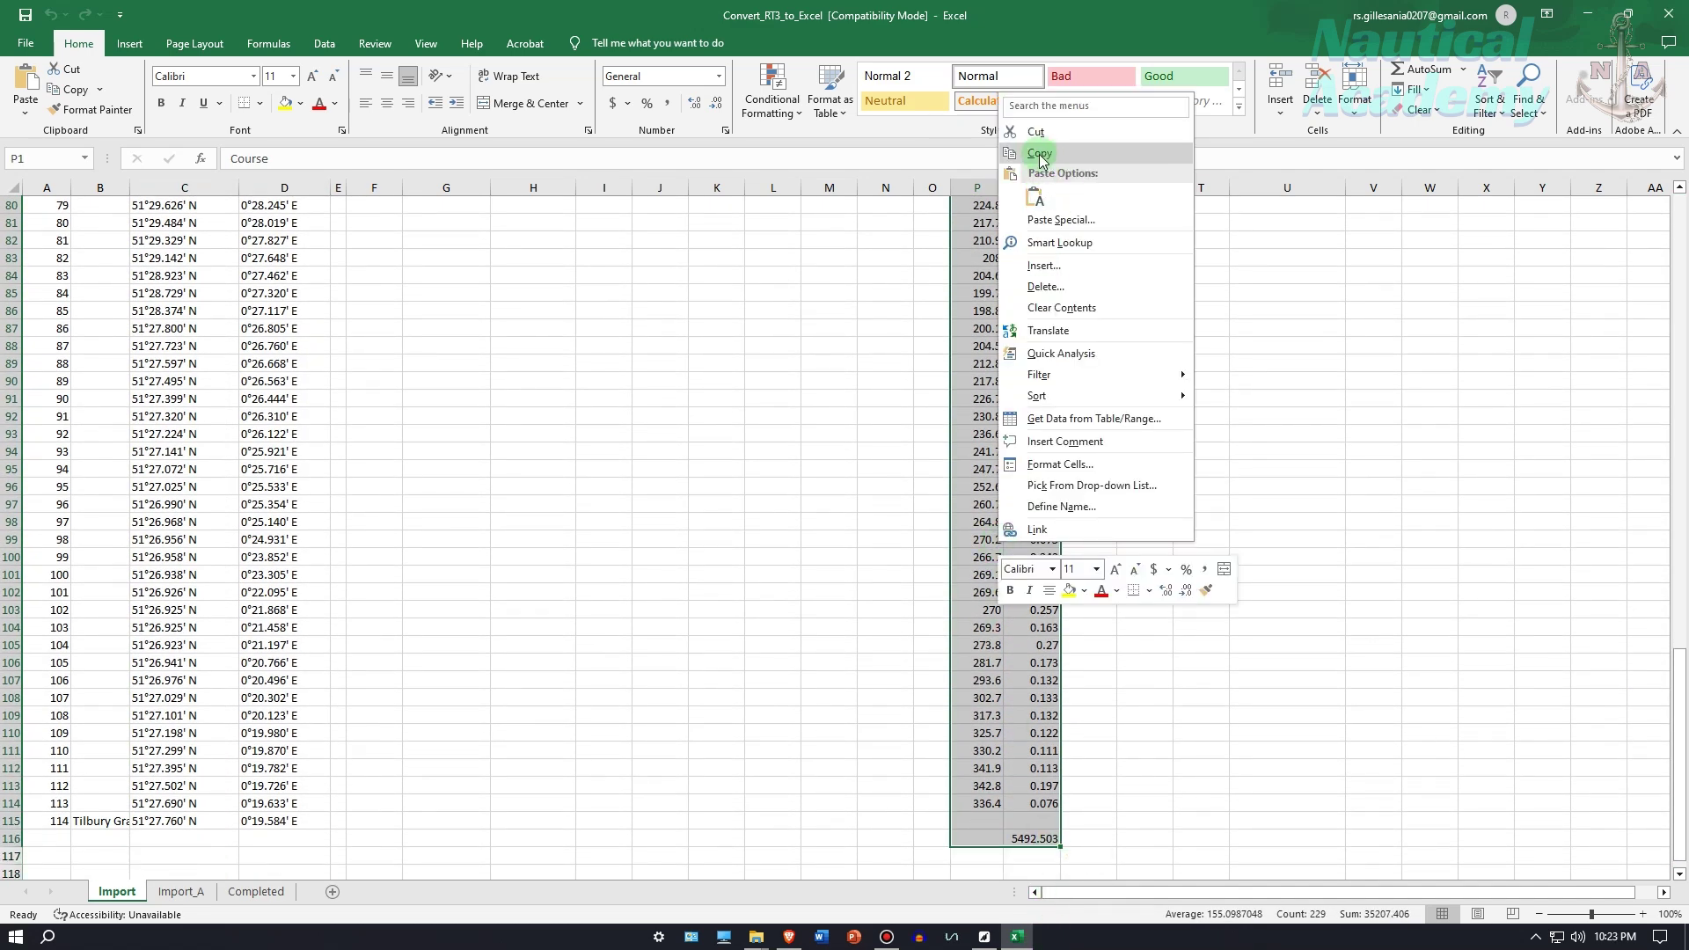
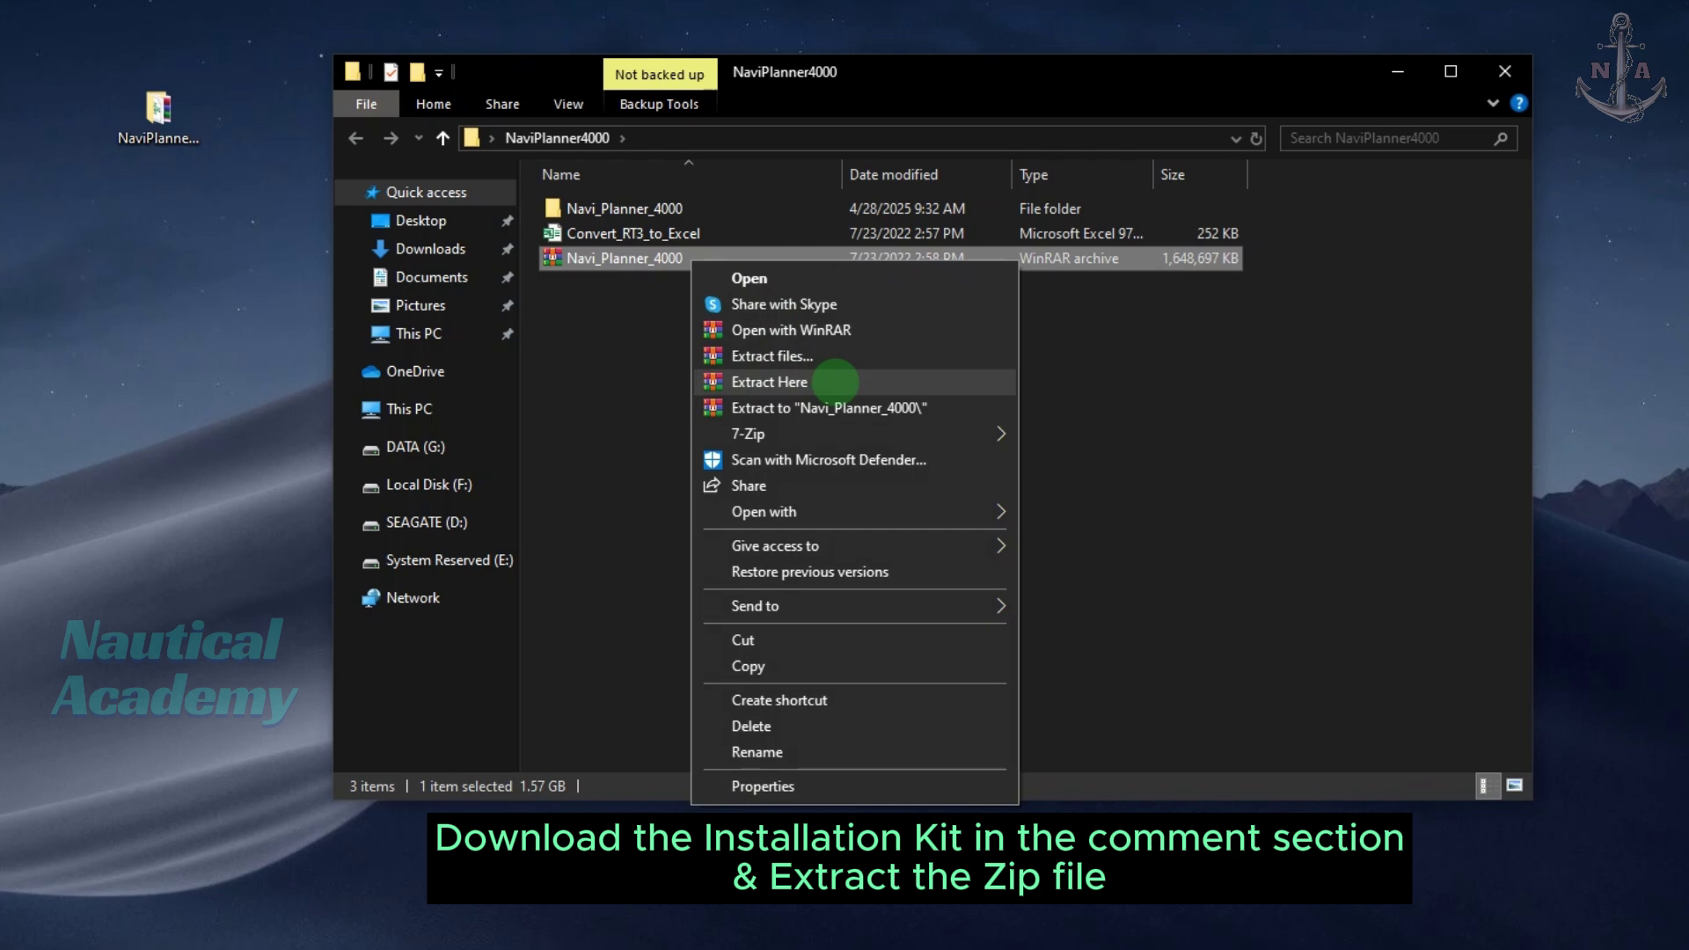
In File Explorer, open the NaviPlanner4000 installer folder inside the extracted Navi_Planner_4000 folder
{"action": "left_click", "coordinate": [599, 351]}
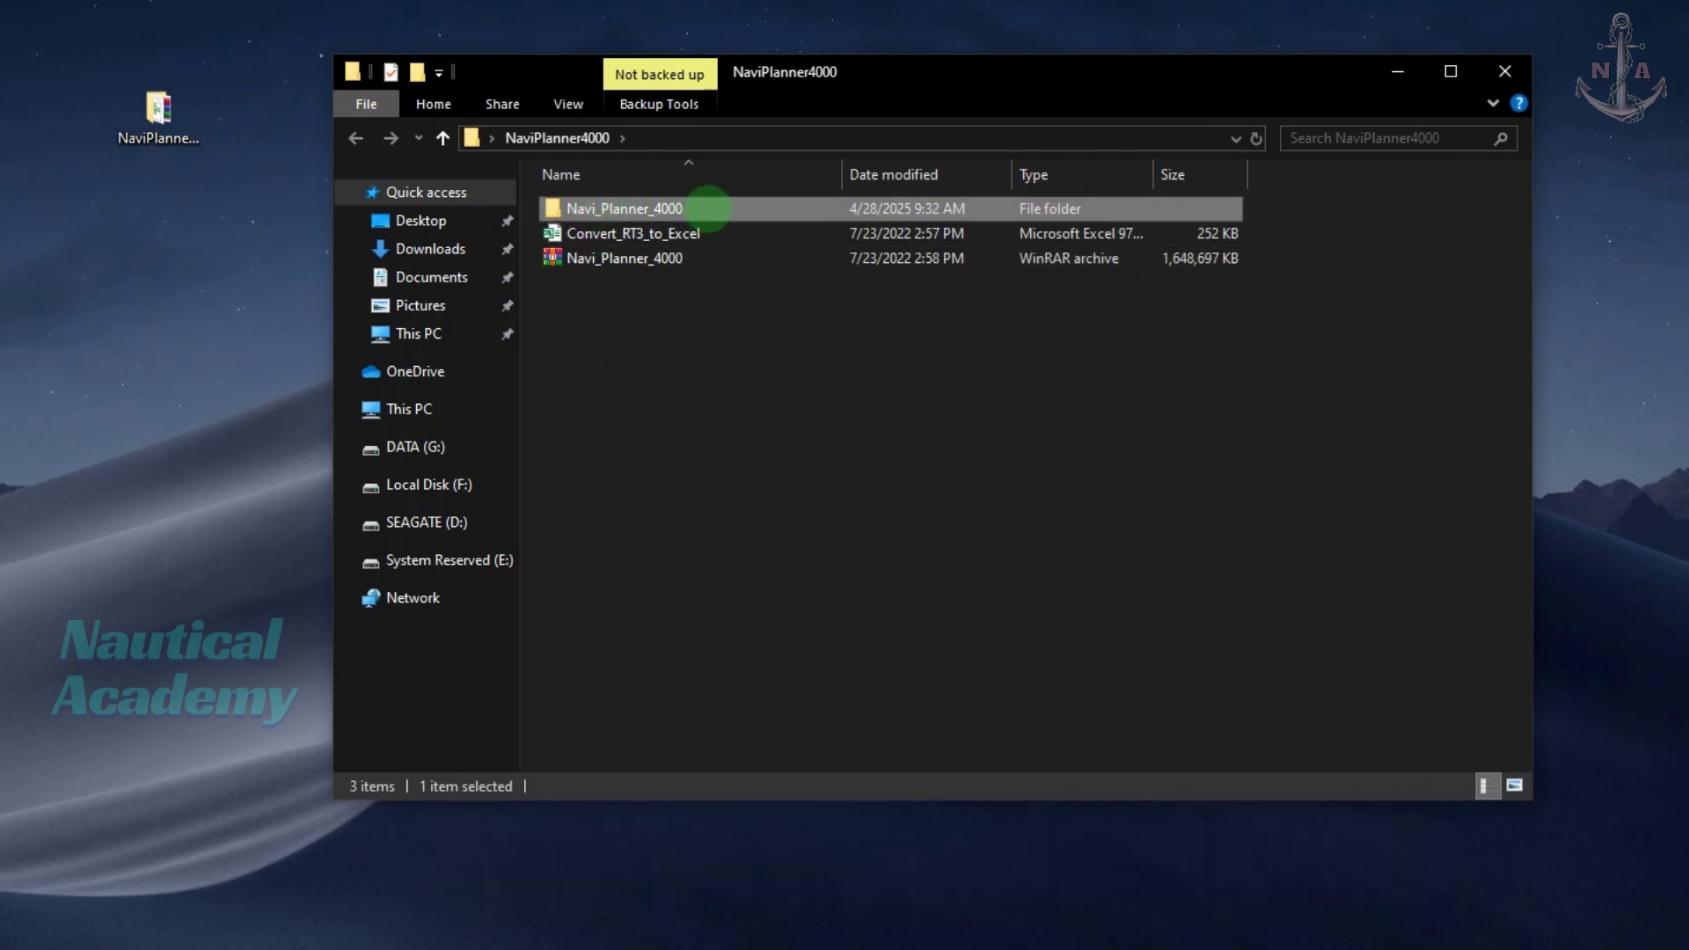
{"action": "right_click", "coordinate": [709, 209]}
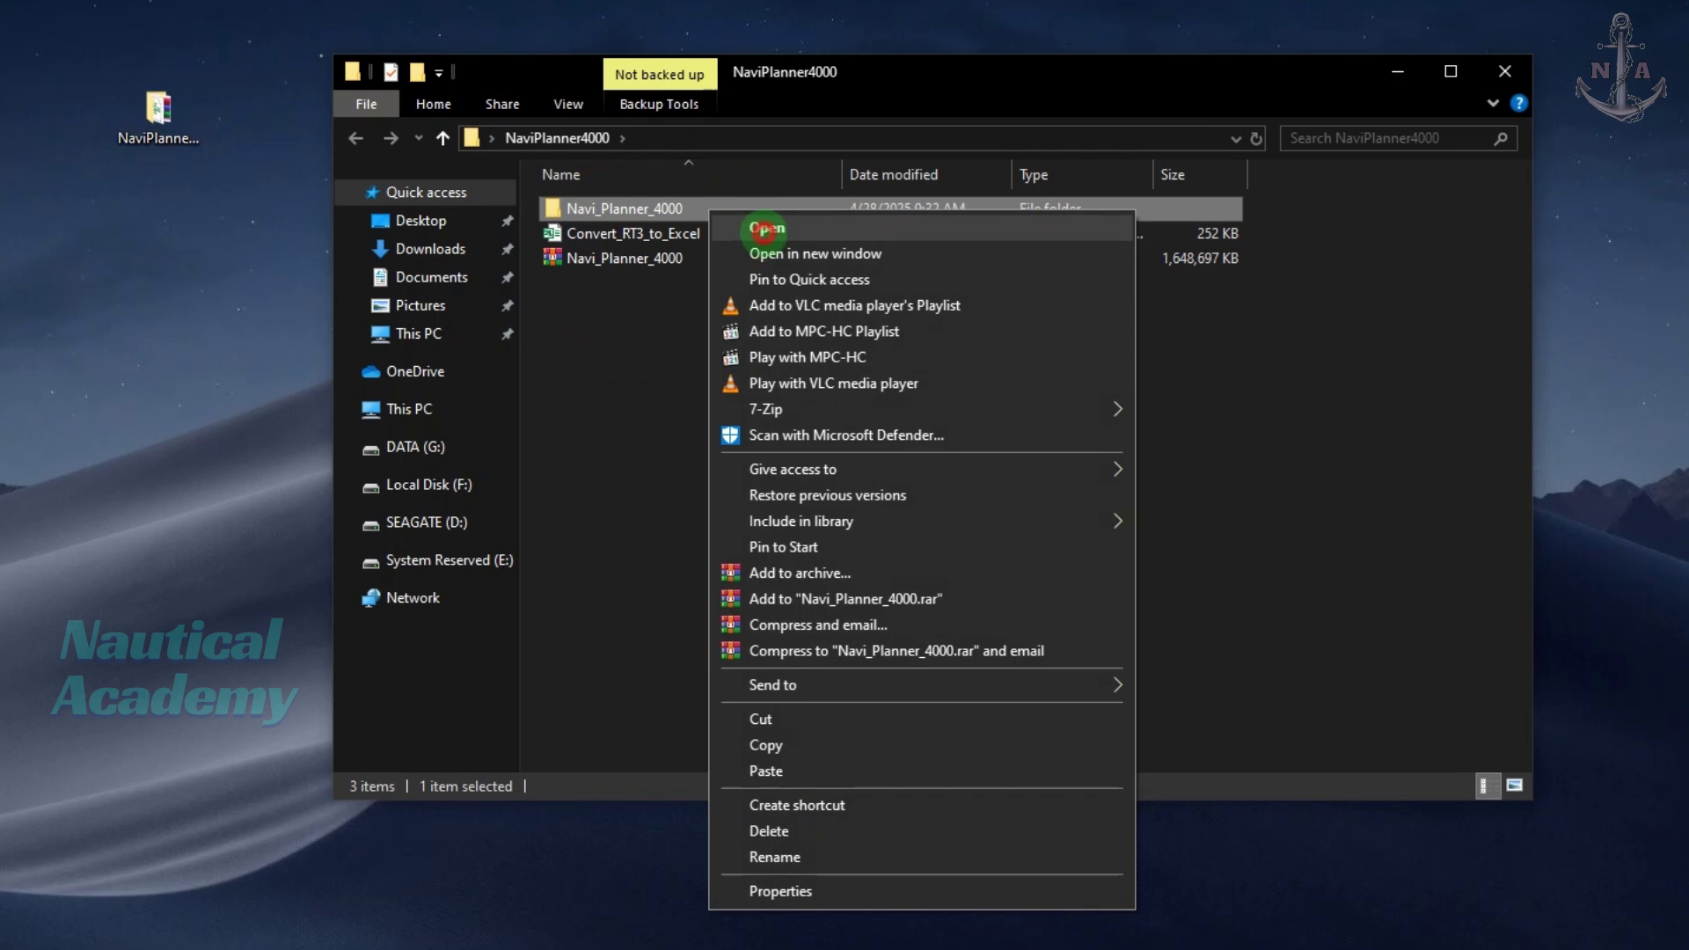
{"action": "left_click", "coordinate": [766, 230]}
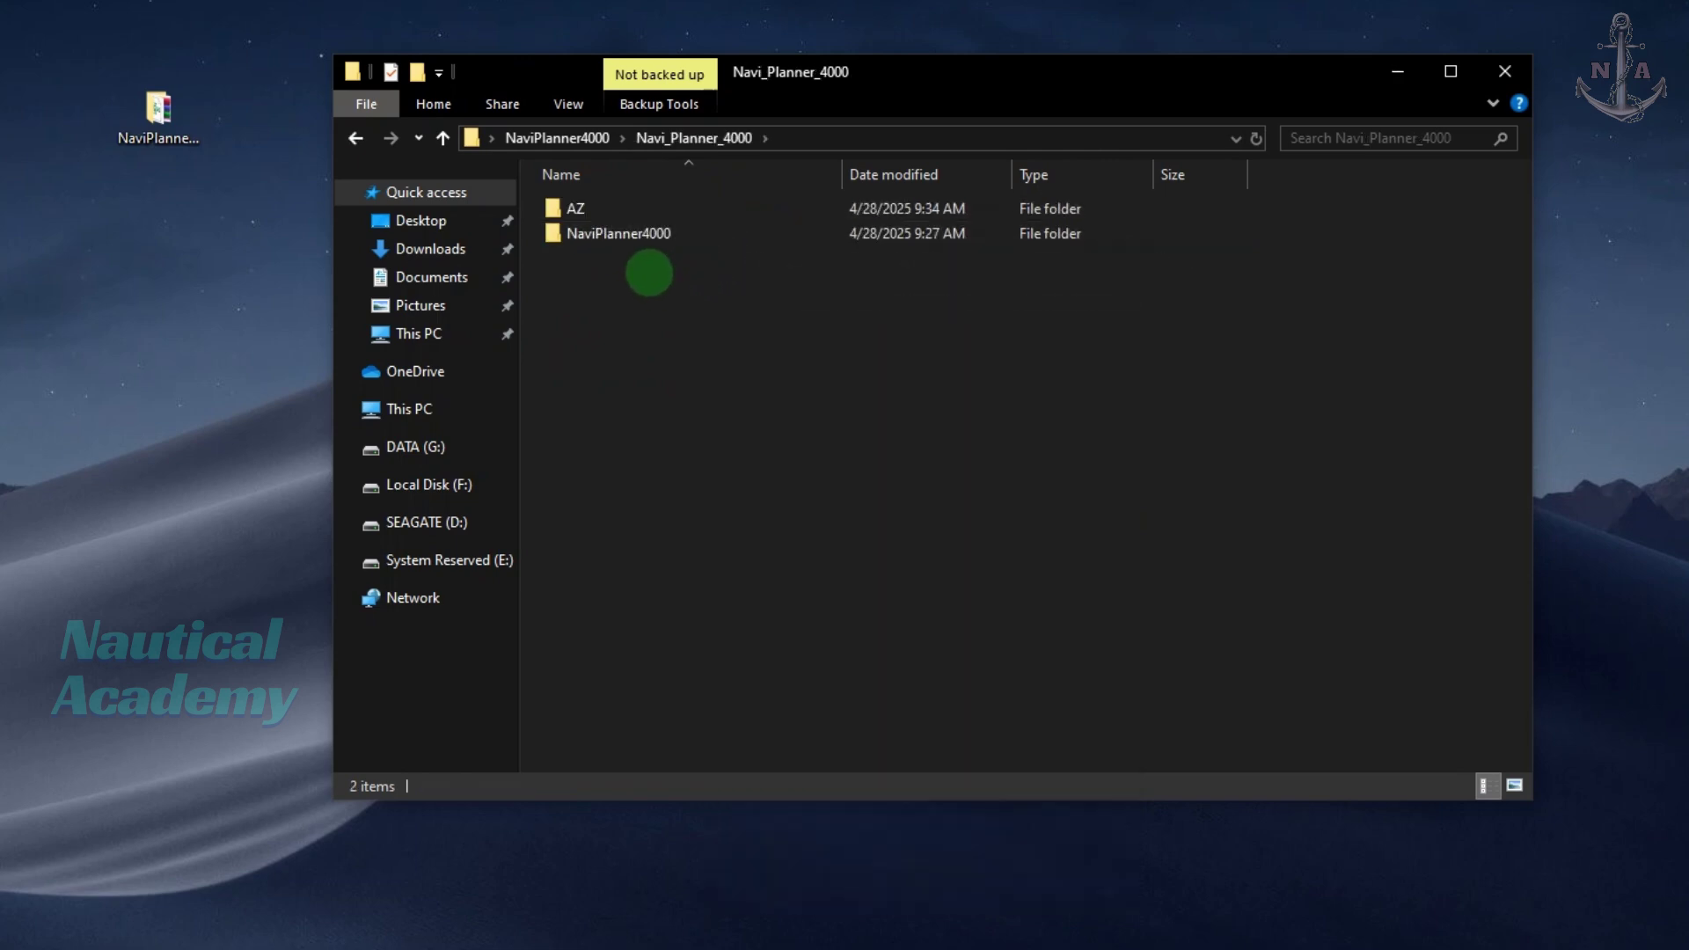
{"action": "left_click", "coordinate": [616, 234]}
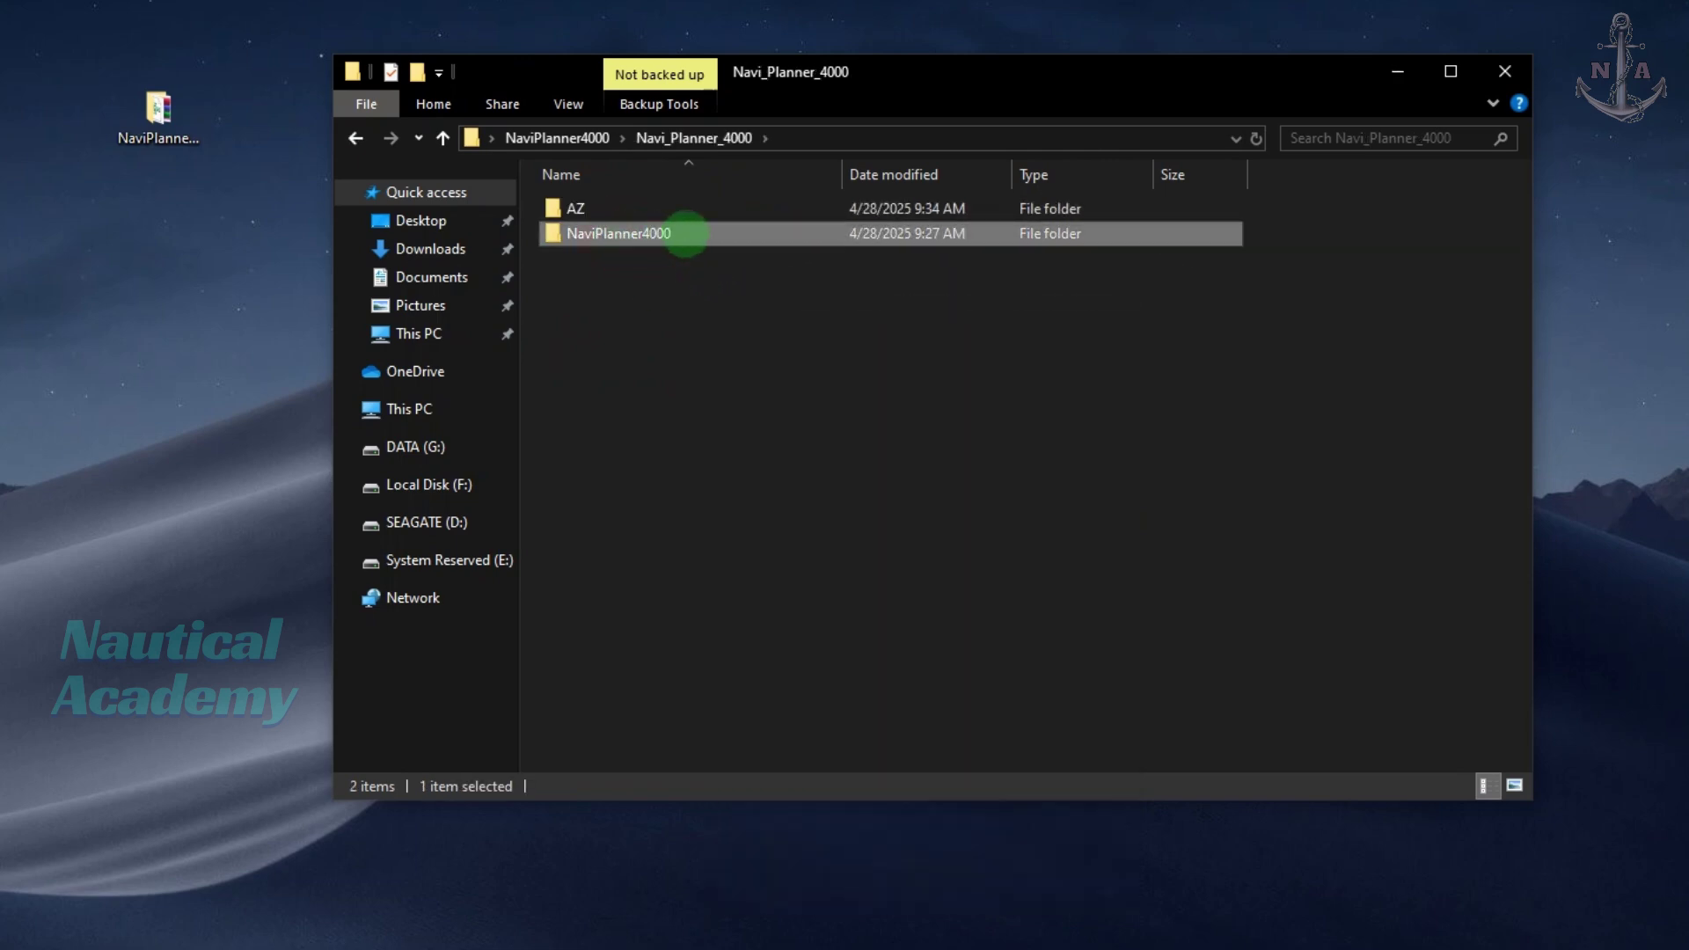
{"action": "right_click", "coordinate": [685, 234]}
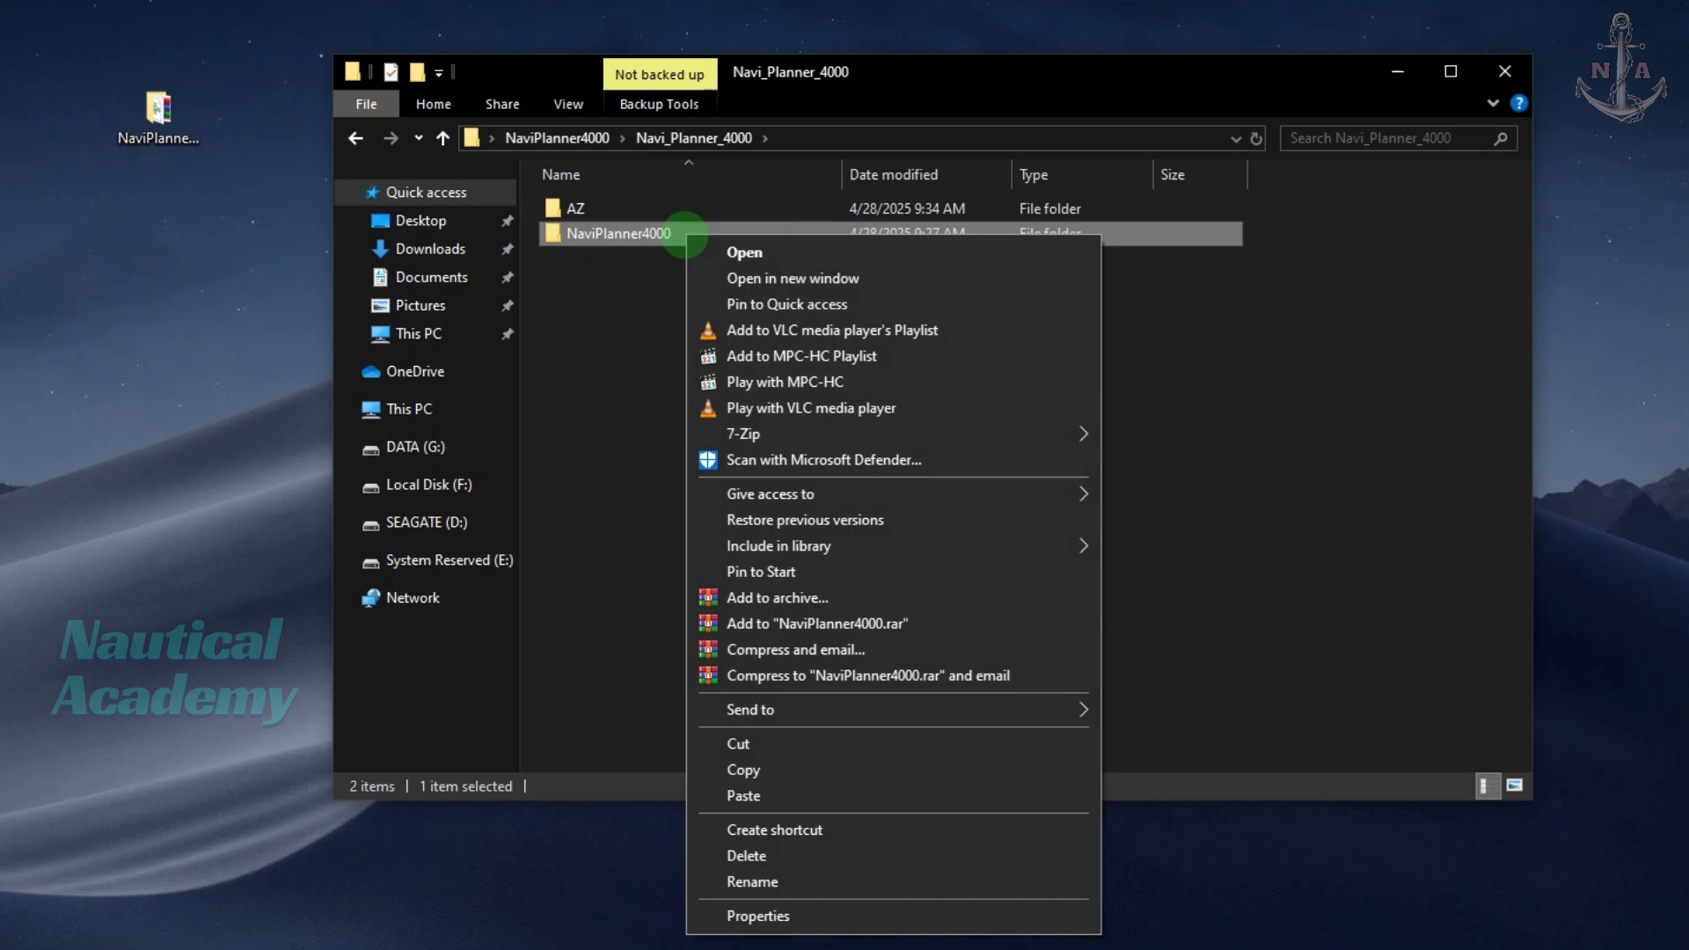
{"action": "left_click", "coordinate": [744, 252]}
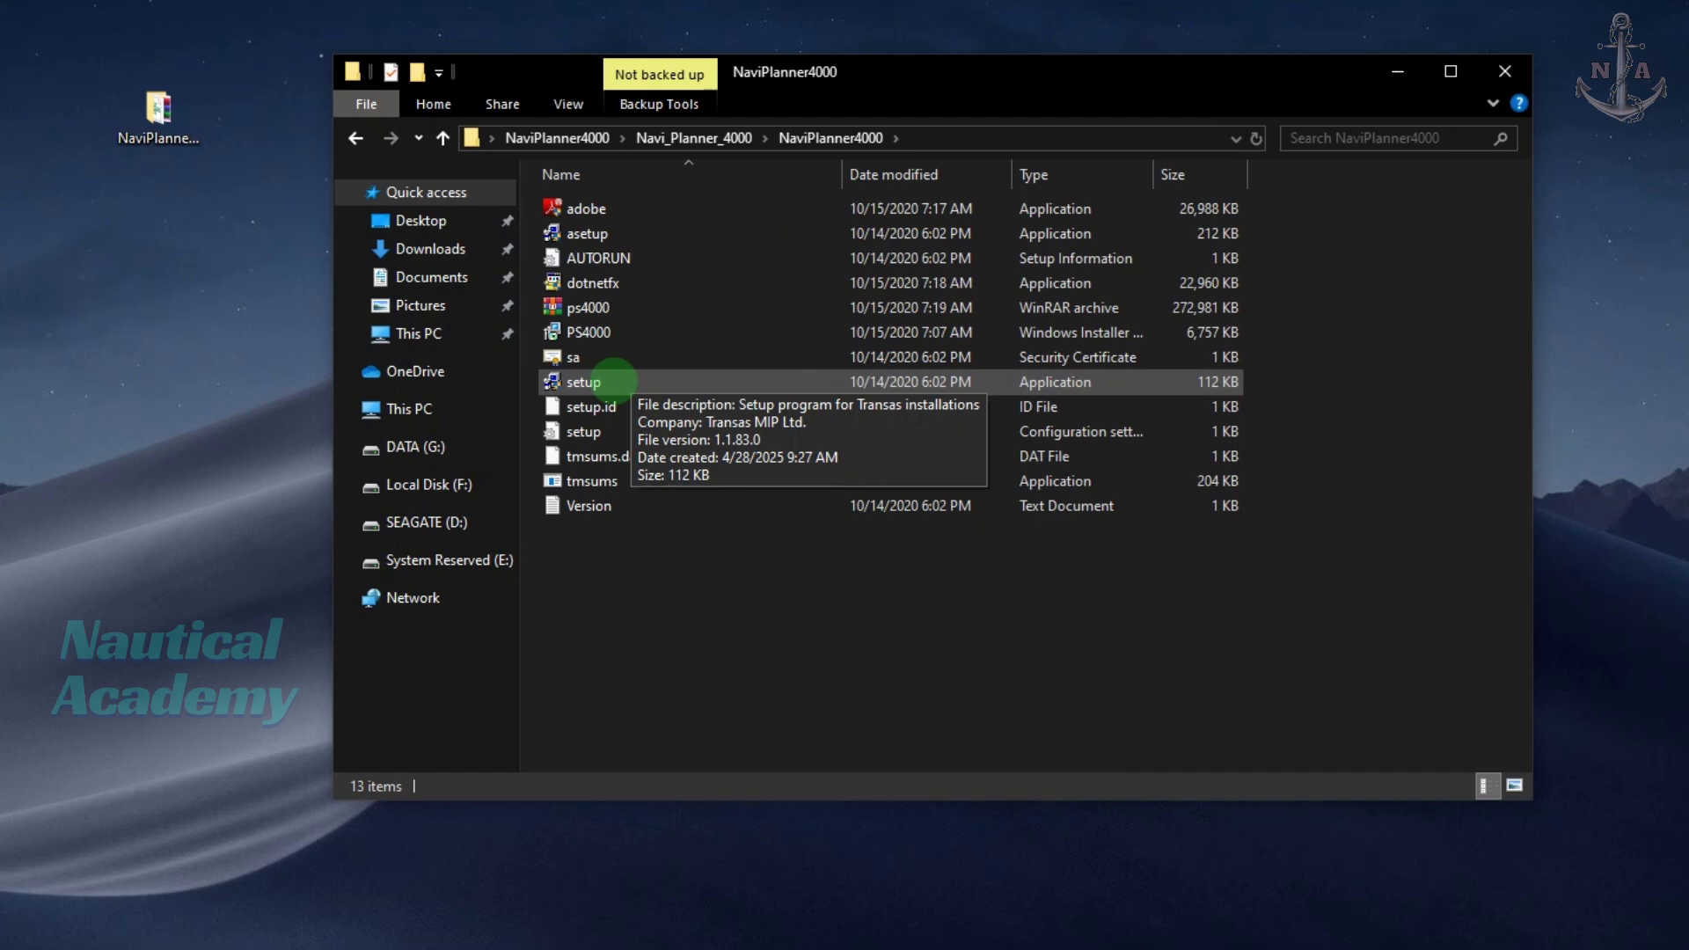
Run the setup application as administrator and download and install the required .NET Framework 3.5 feature
{"action": "left_click", "coordinate": [614, 380]}
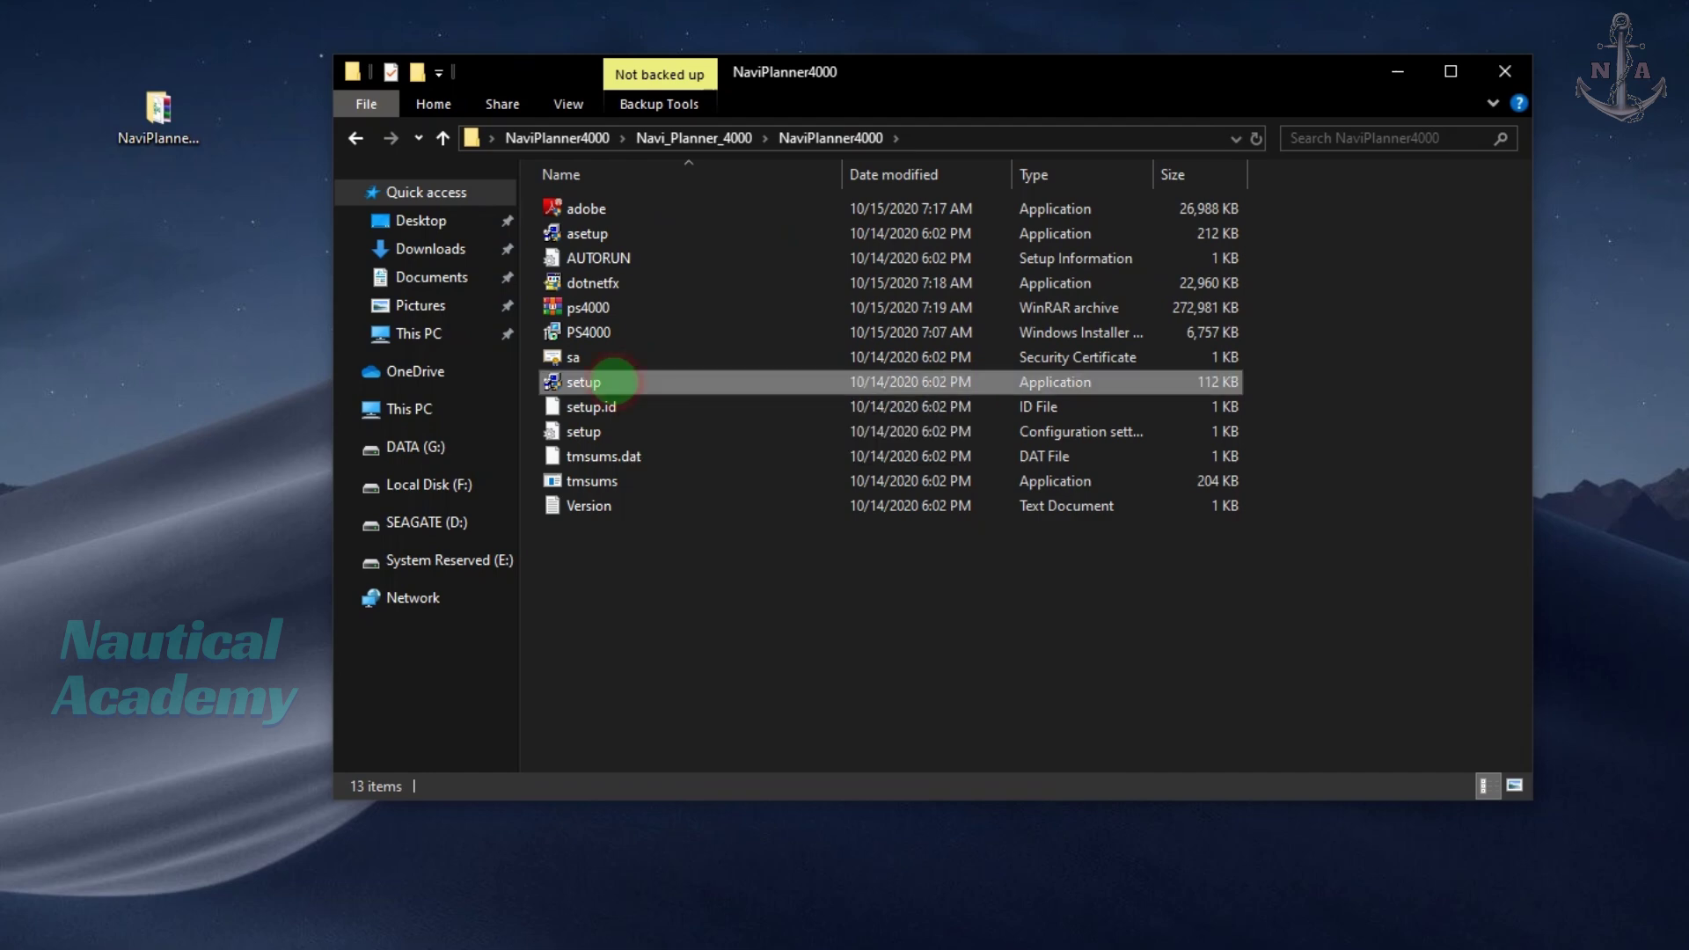
{"action": "right_click", "coordinate": [614, 381]}
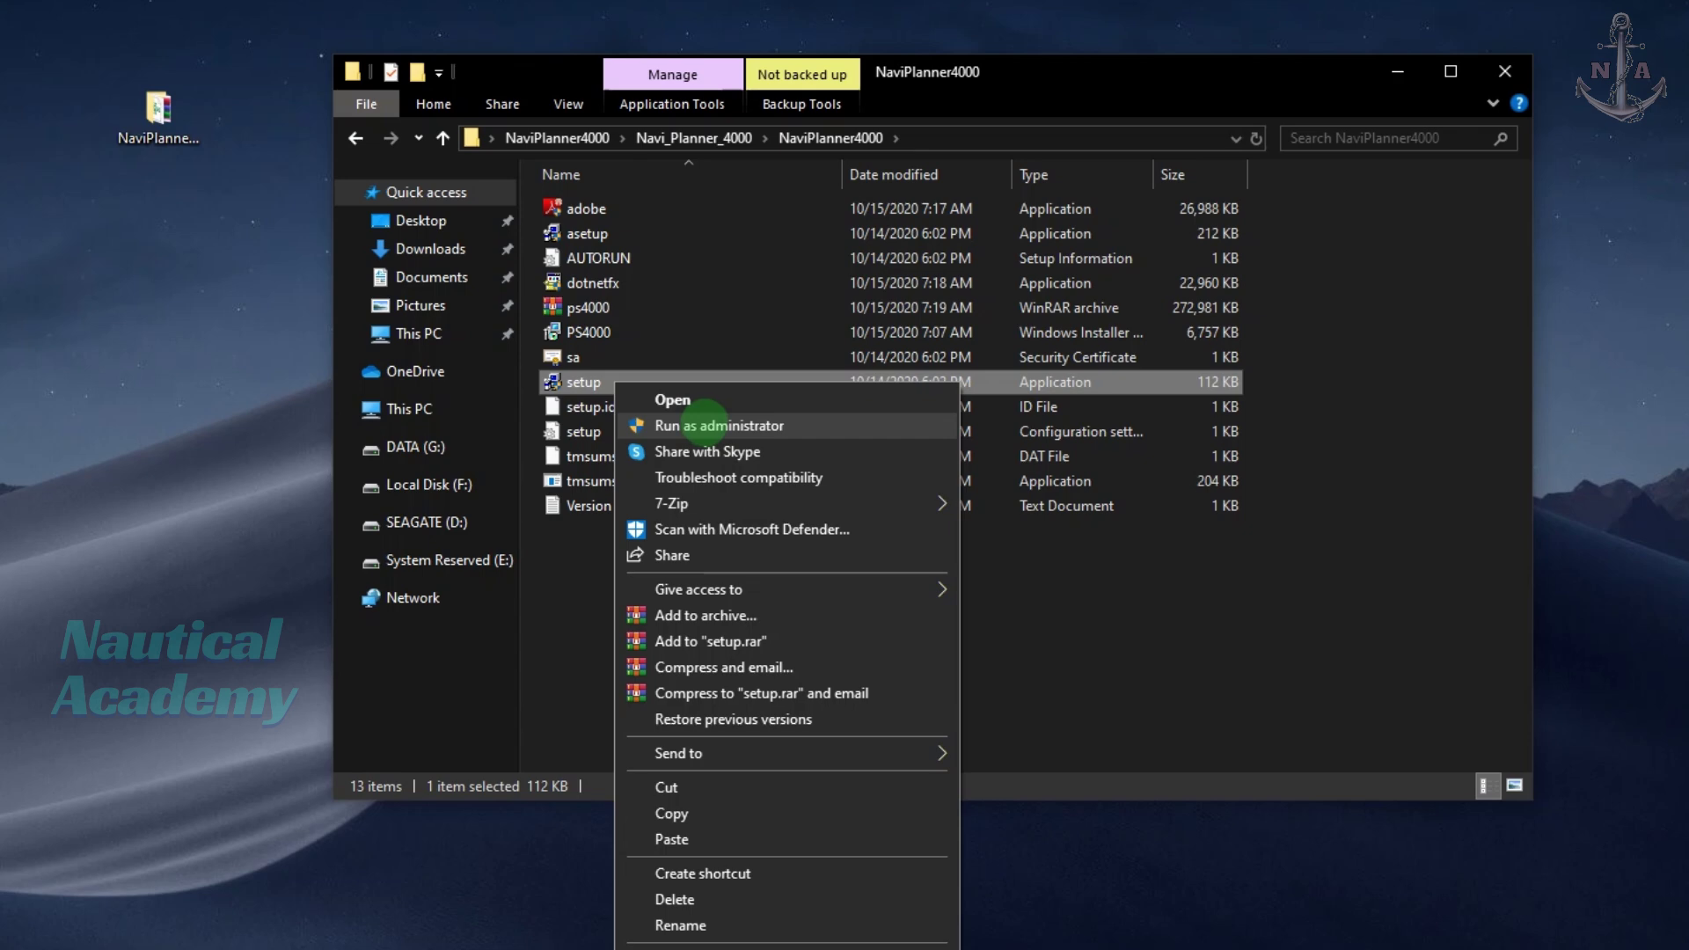
{"action": "left_click", "coordinate": [705, 424]}
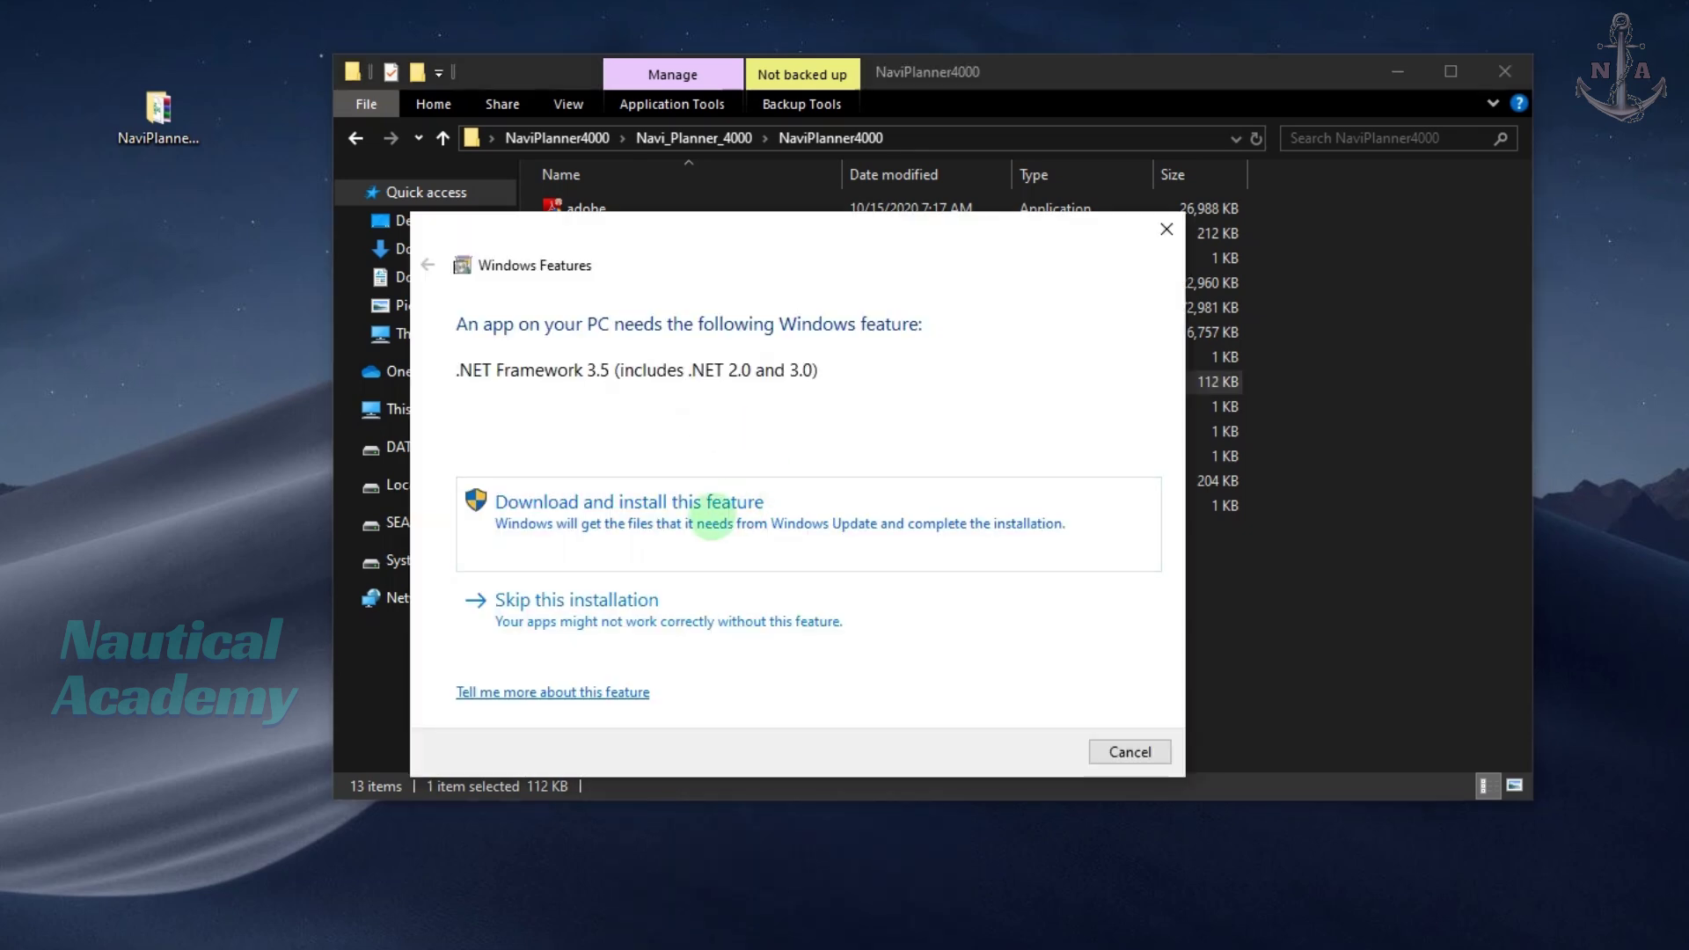
{"action": "left_click", "coordinate": [720, 514]}
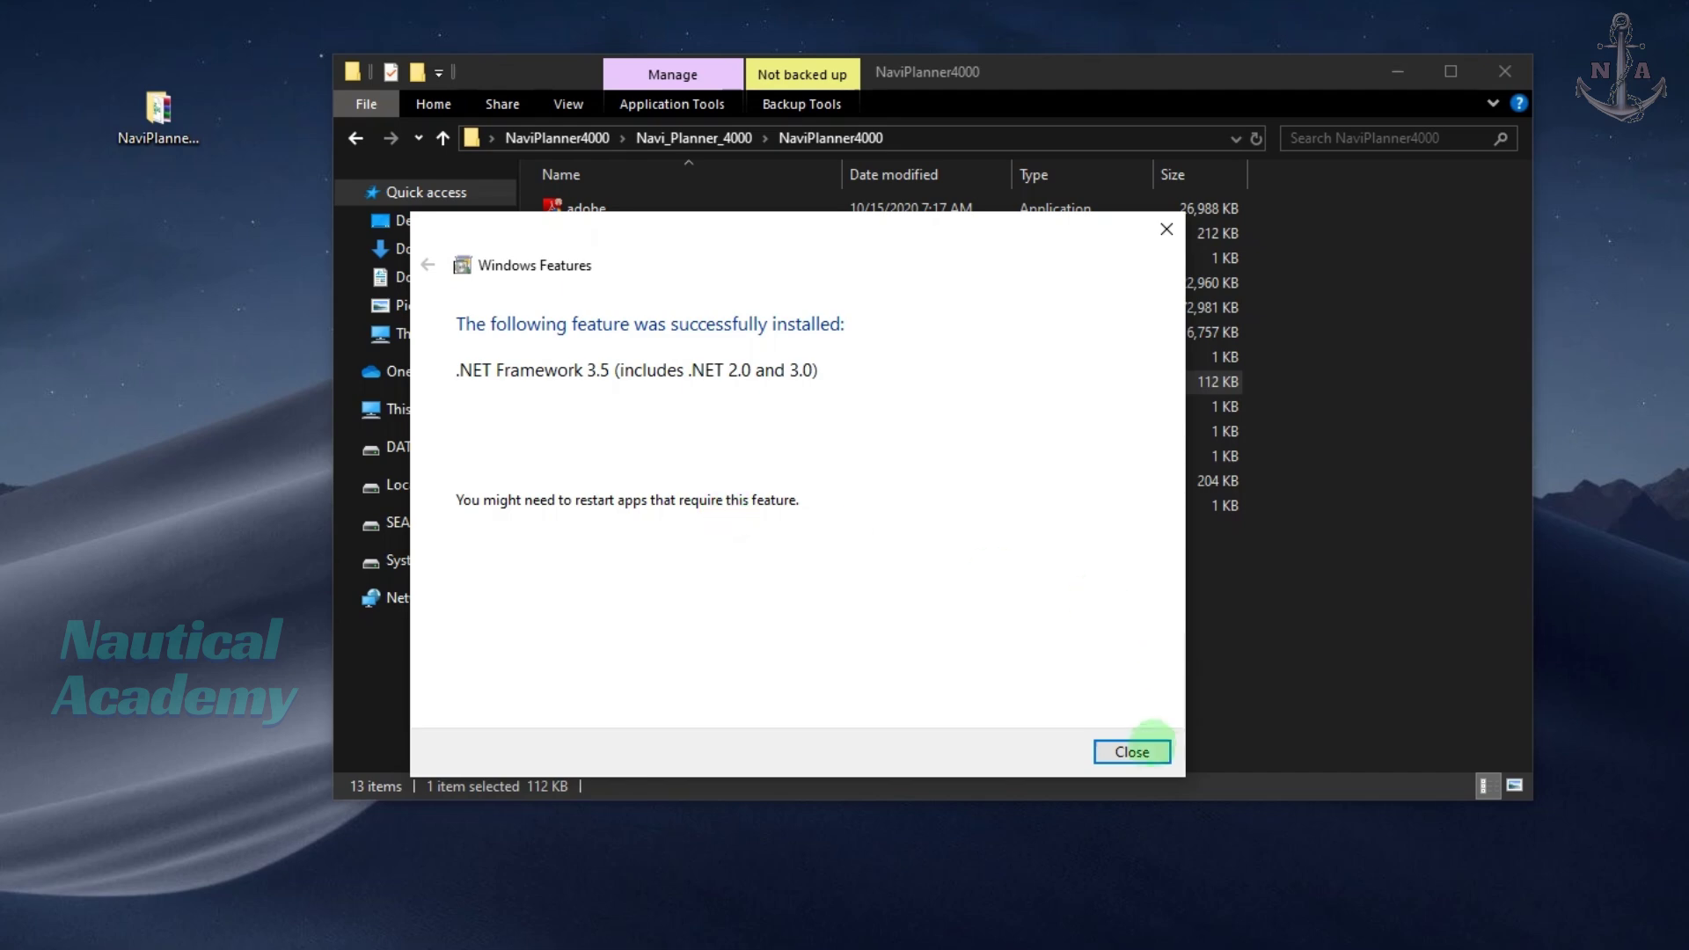
{"action": "left_click", "coordinate": [1142, 750]}
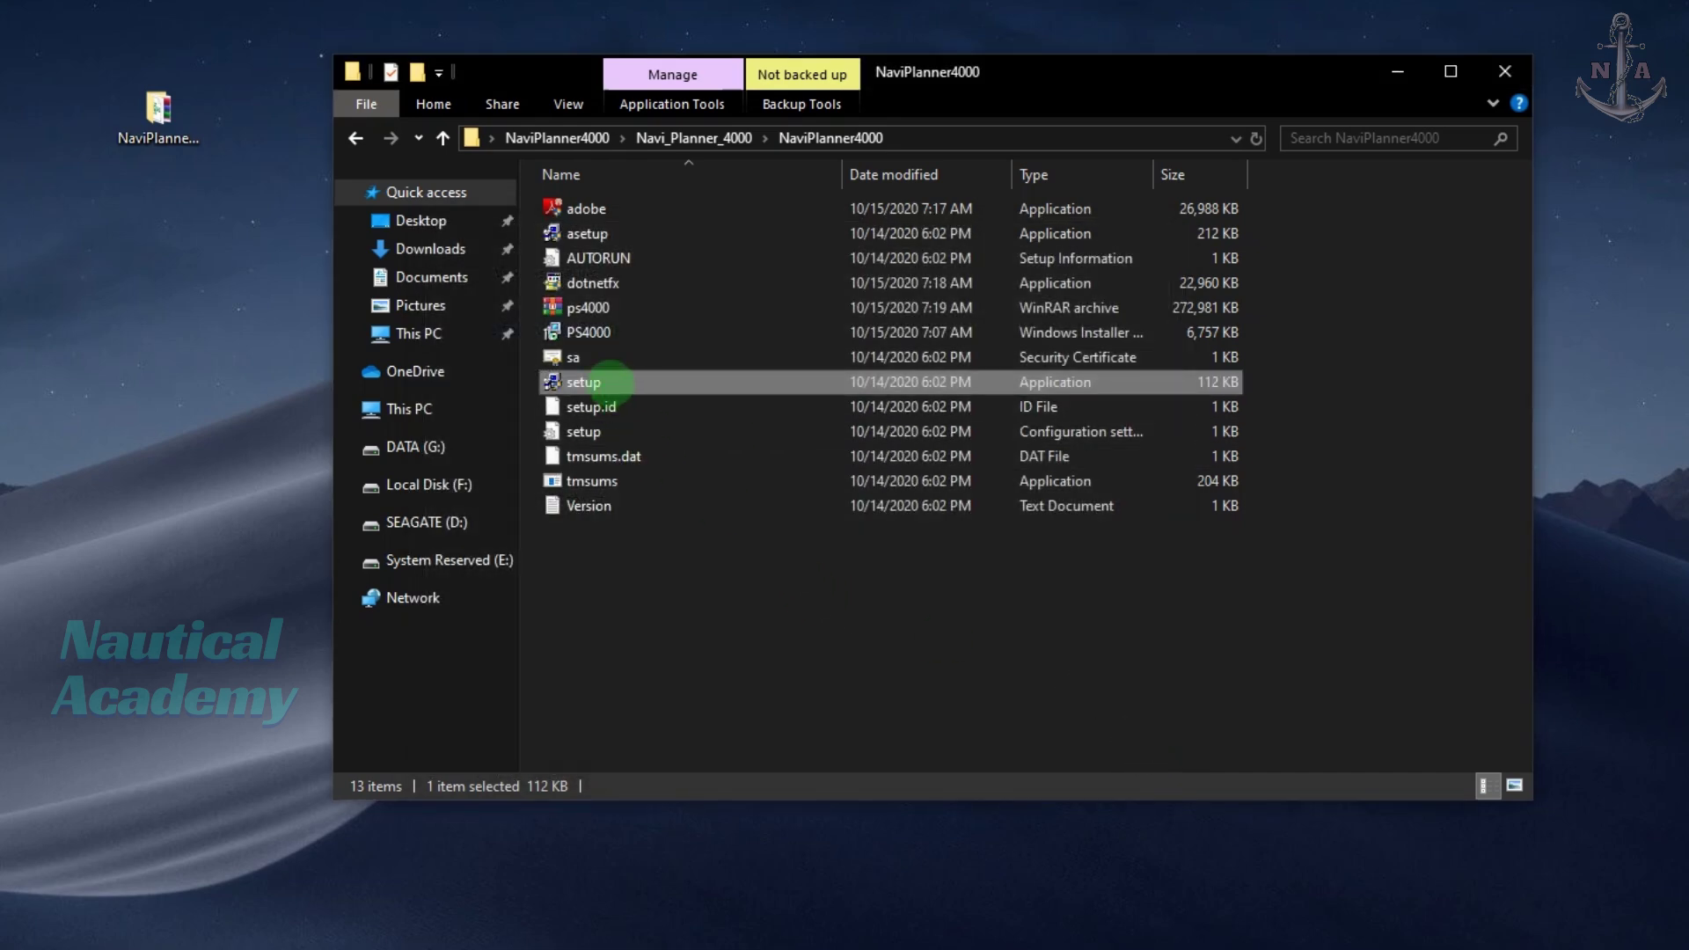
Run the setup application as administrator again, read through the Navi-Planner 4000 license agreement and accept it
{"action": "right_click", "coordinate": [614, 382]}
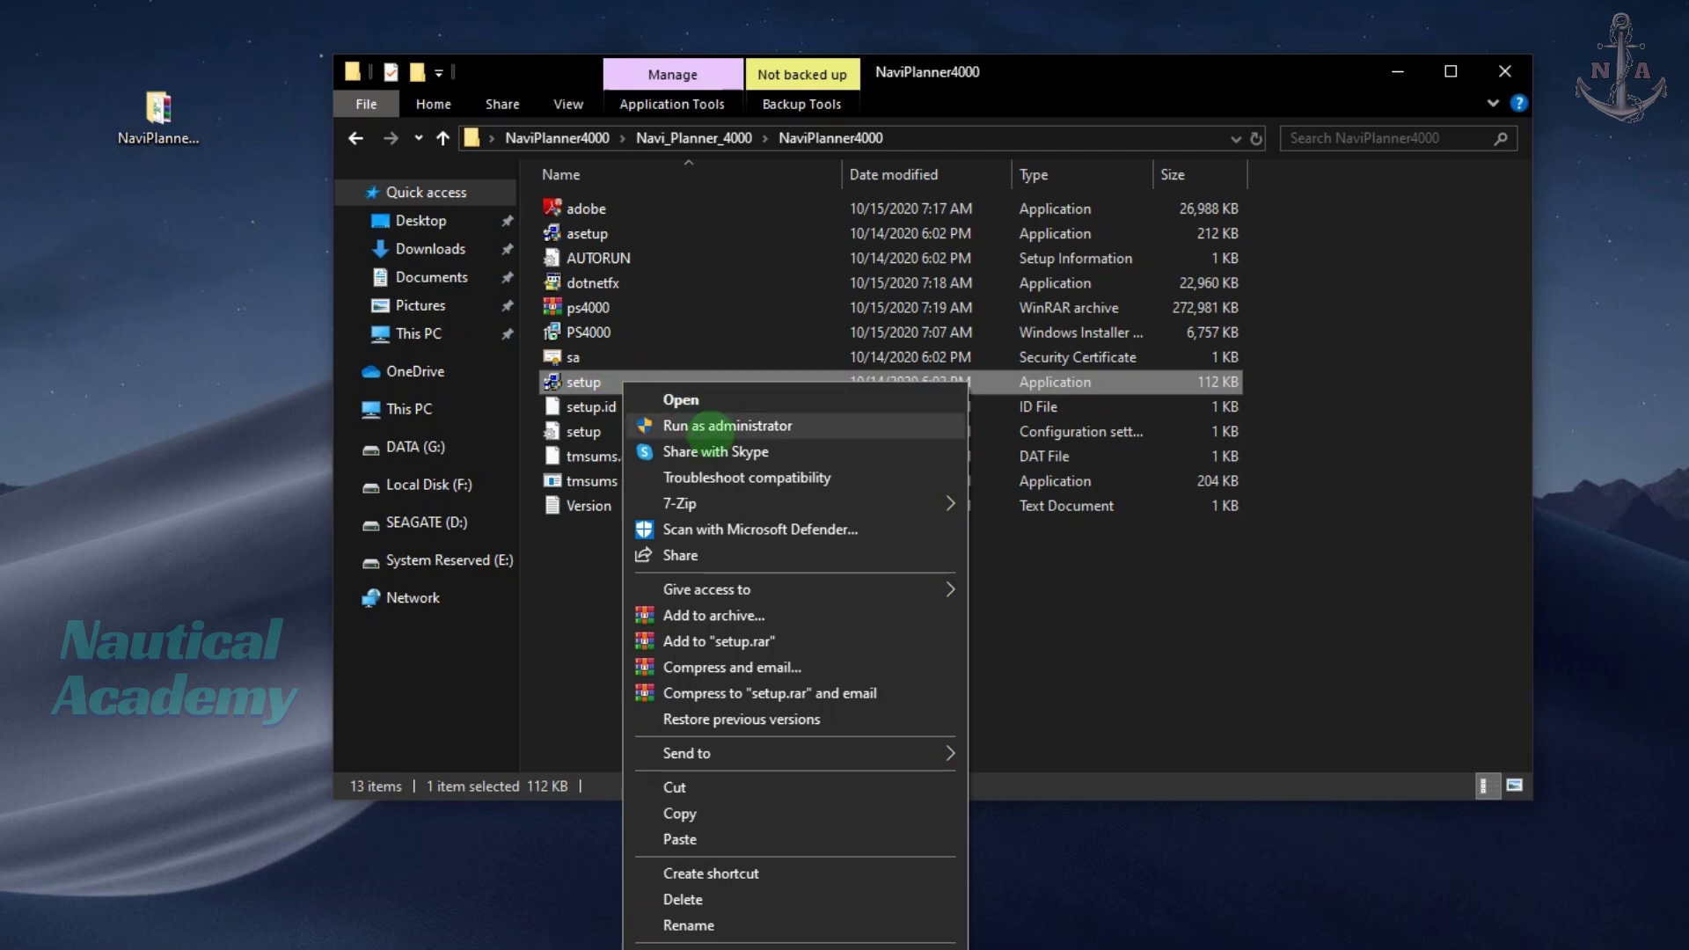
{"action": "left_click", "coordinate": [717, 426]}
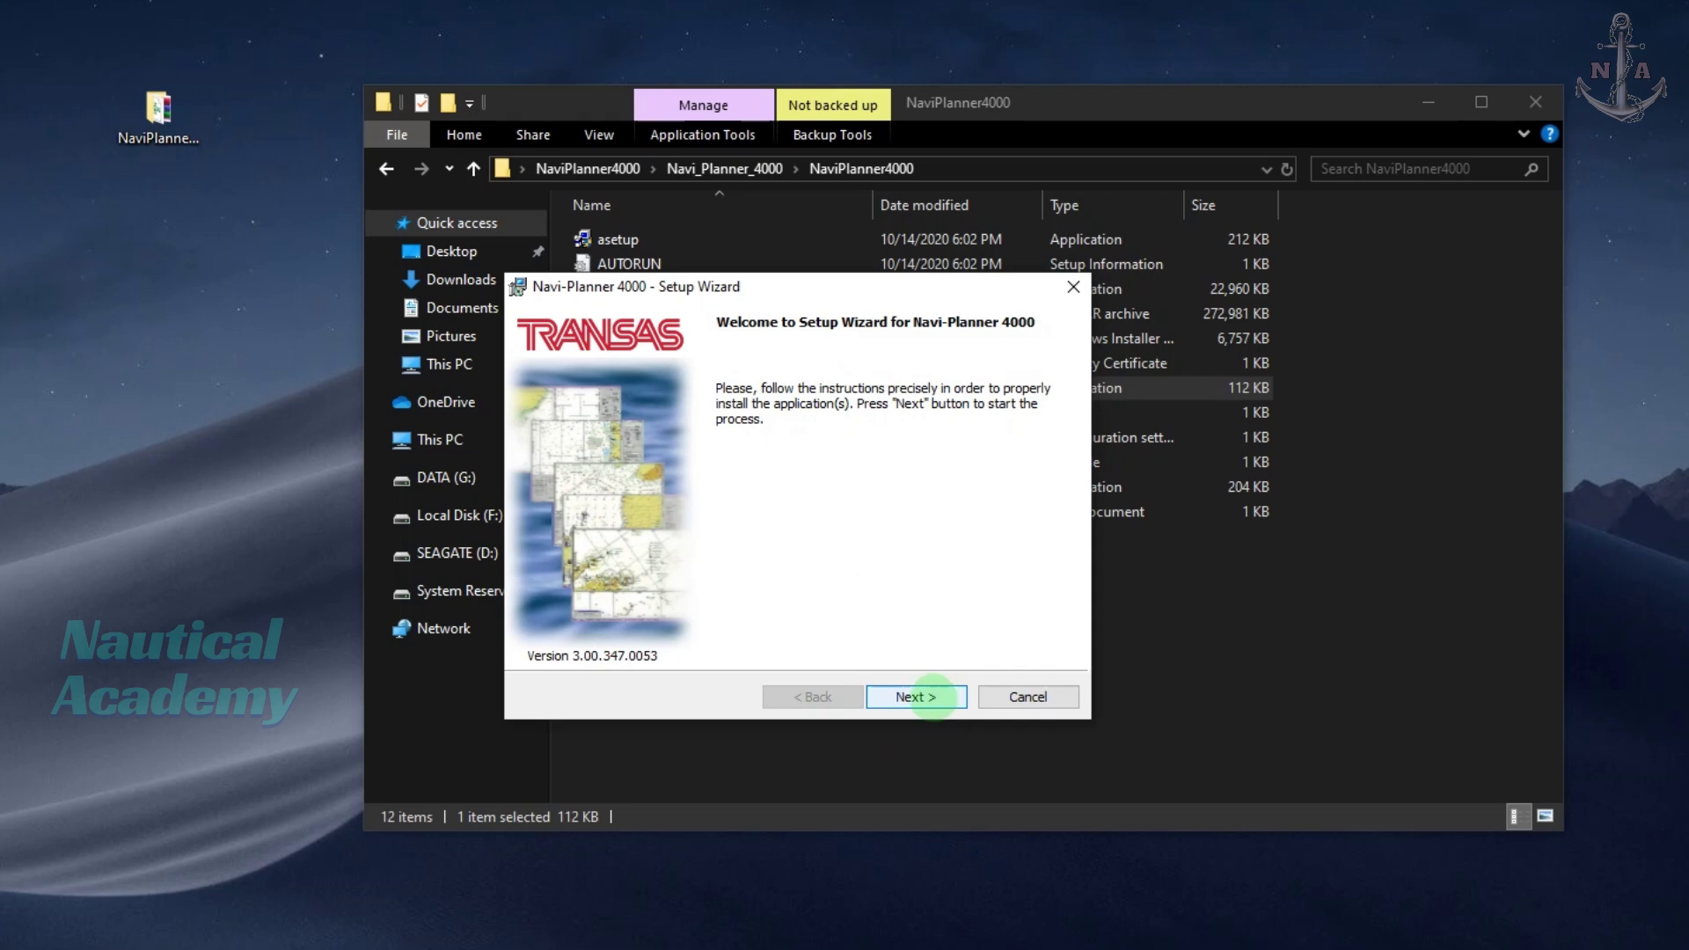
{"action": "left_click", "coordinate": [932, 700]}
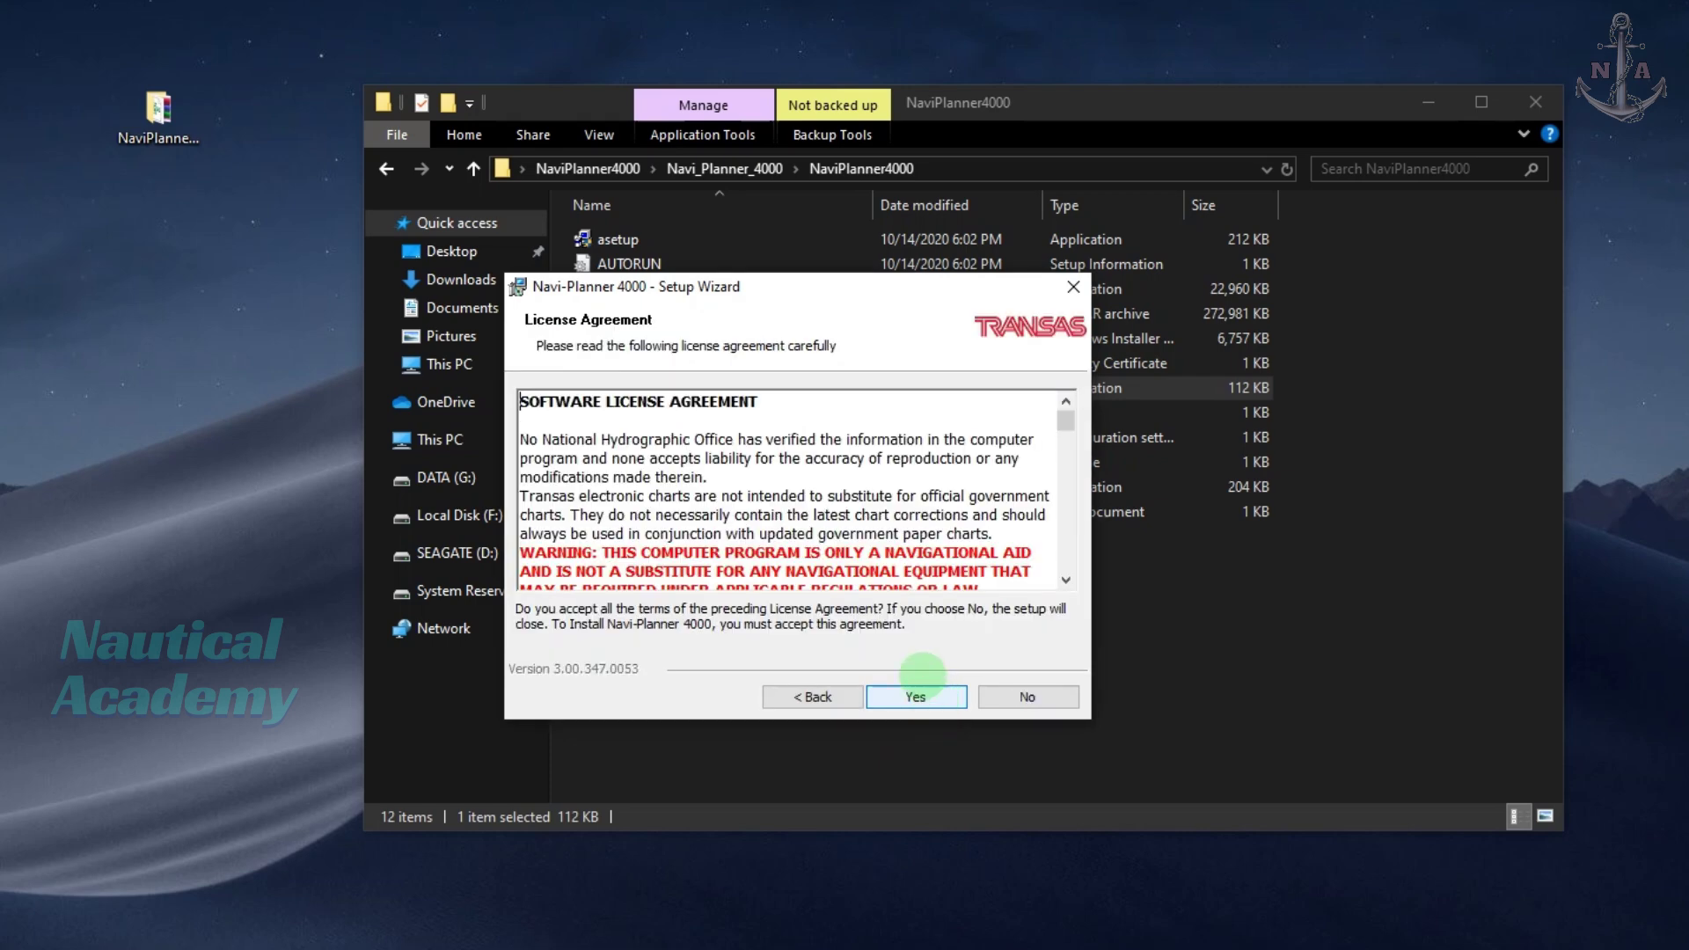
{"action": "left_click", "coordinate": [1066, 420]}
{"action": "left_click_drag", "start_coordinate": [1066, 420], "coordinate": [1066, 579]}
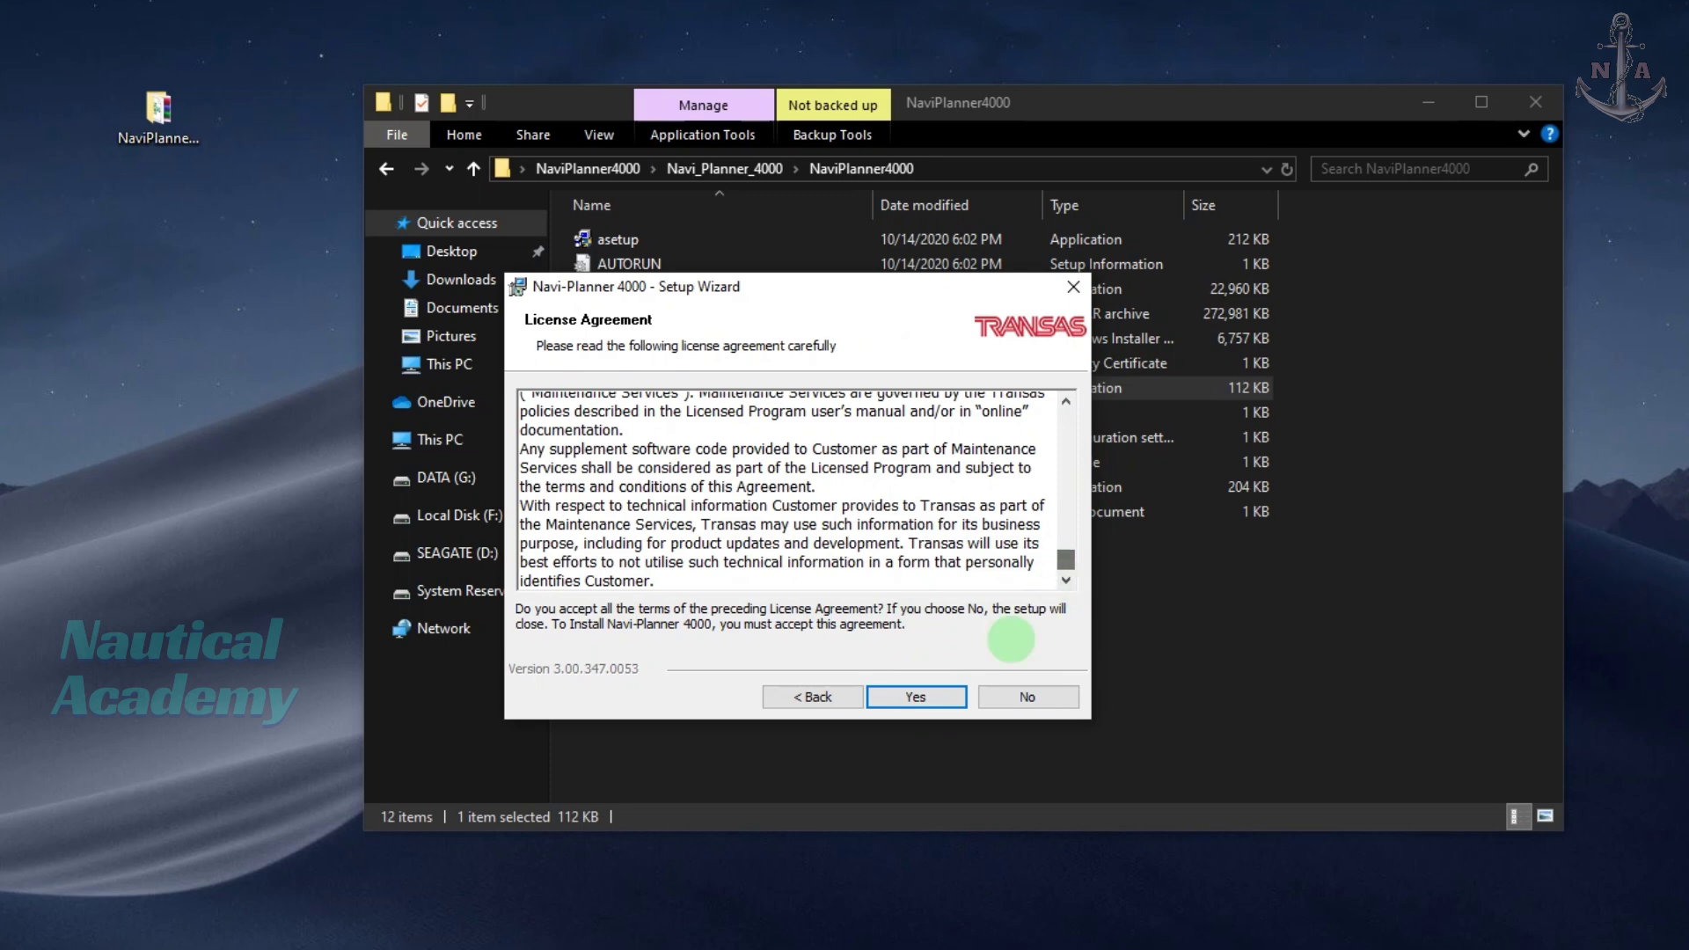
{"action": "left_click", "coordinate": [933, 696]}
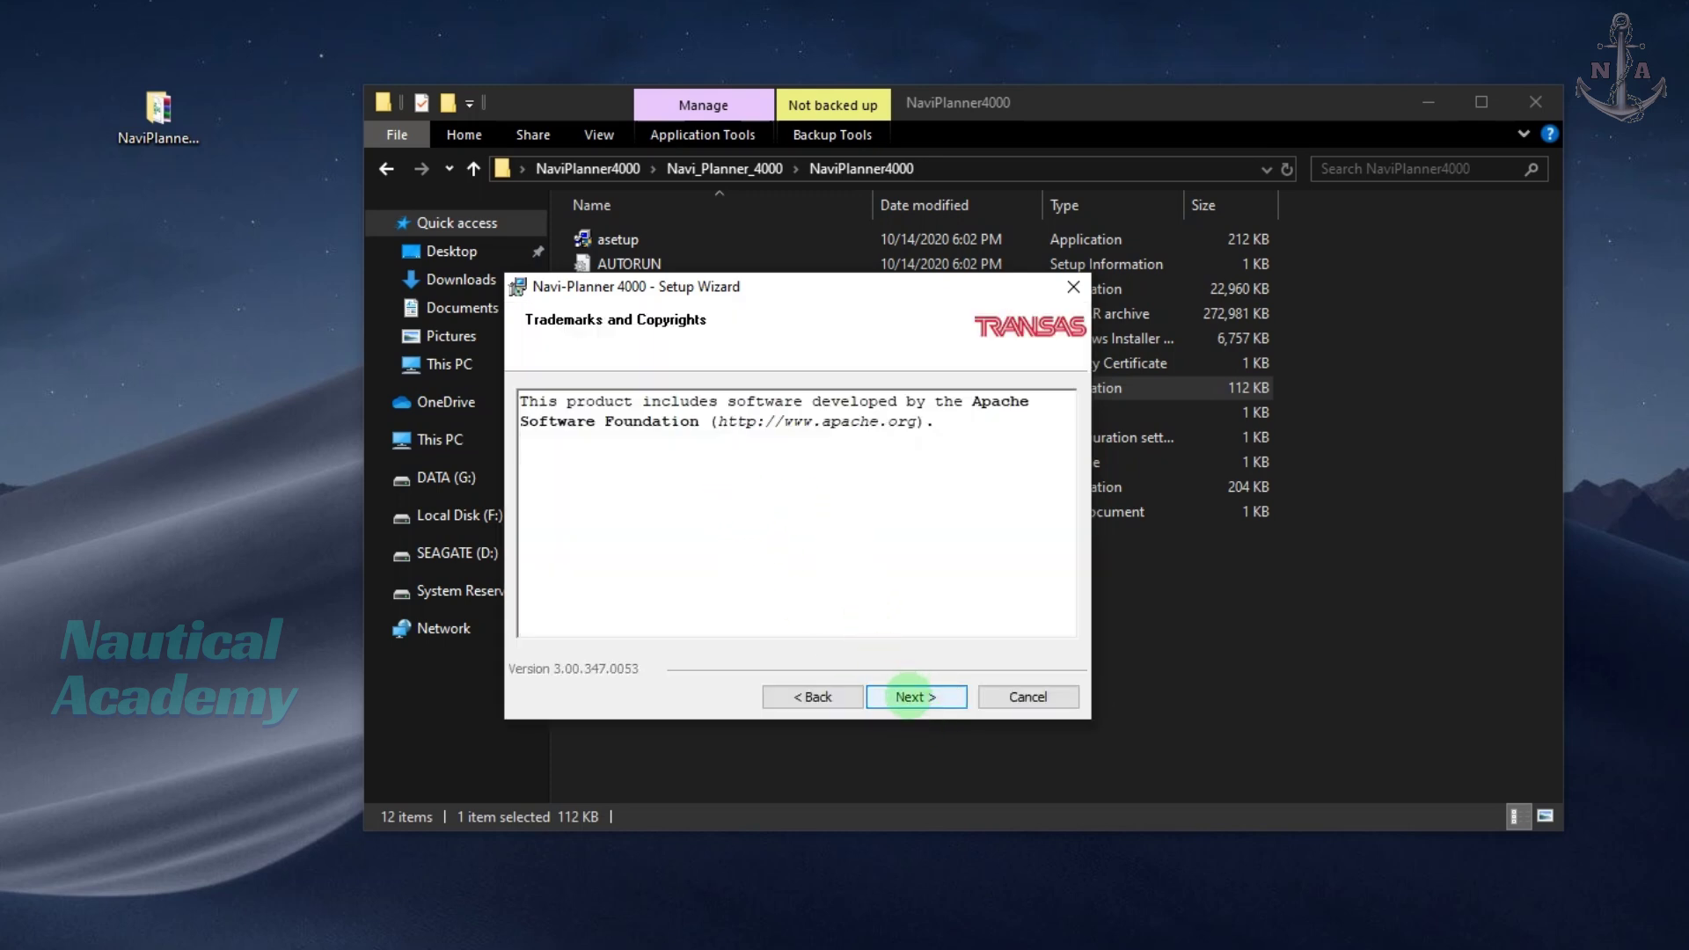
Continue through the system checks, keep Connected to MFD mode with gateway 127.0.0.1, and run the Complete installation
{"action": "left_click", "coordinate": [910, 696]}
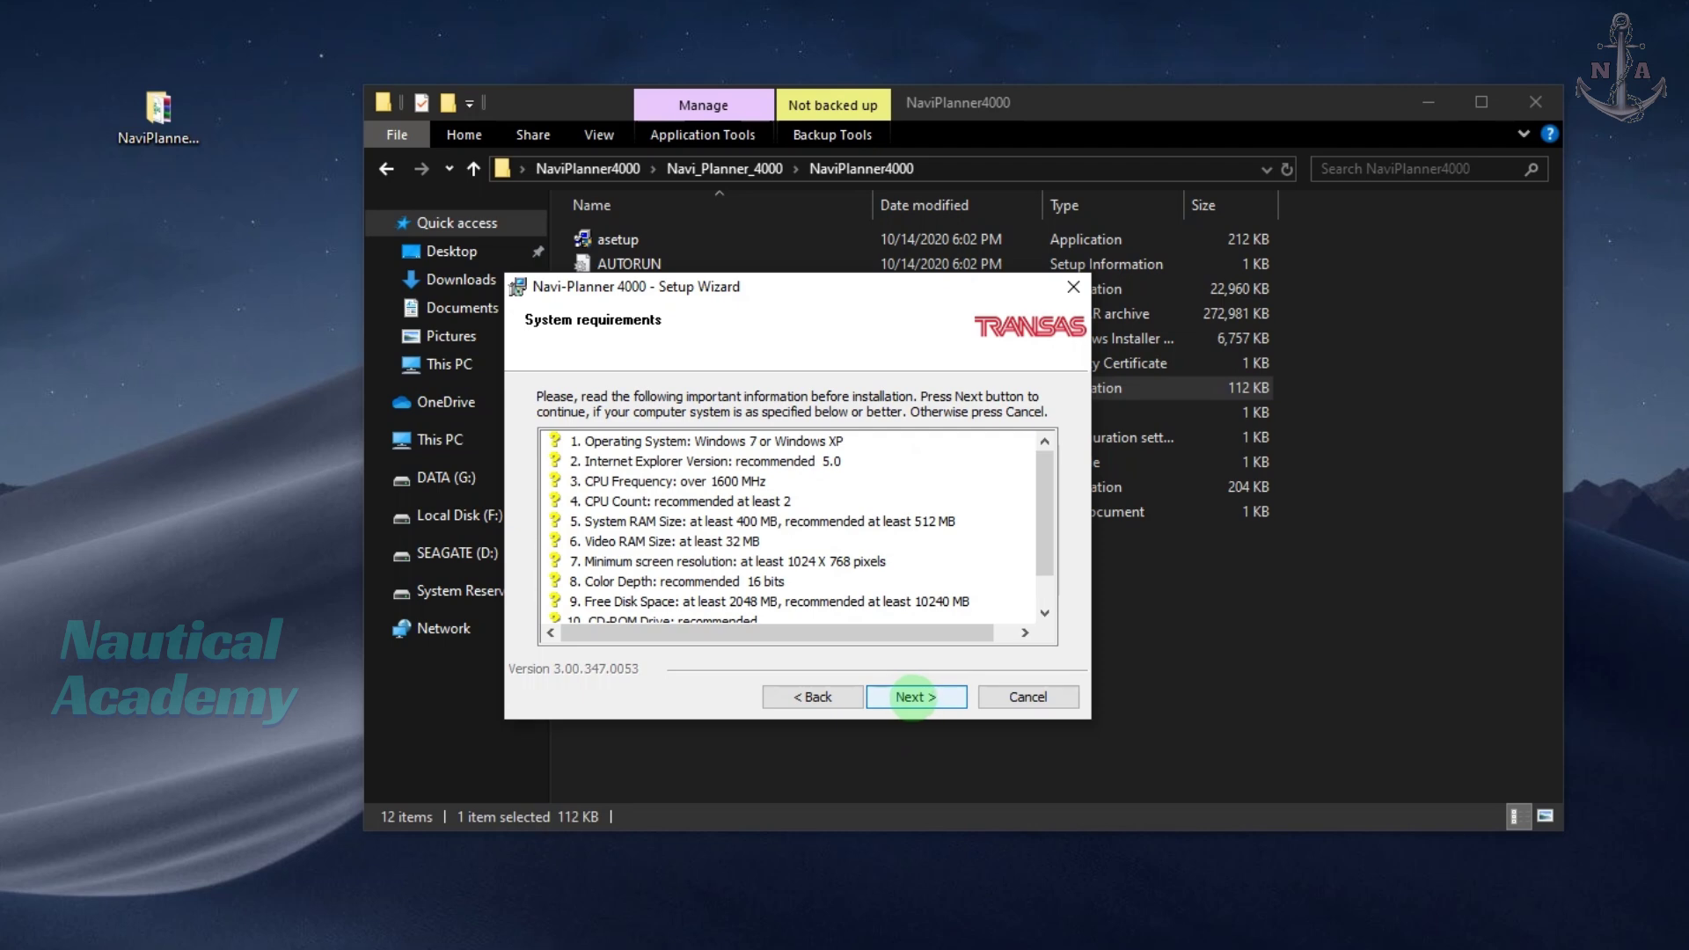
{"action": "left_click", "coordinate": [913, 697]}
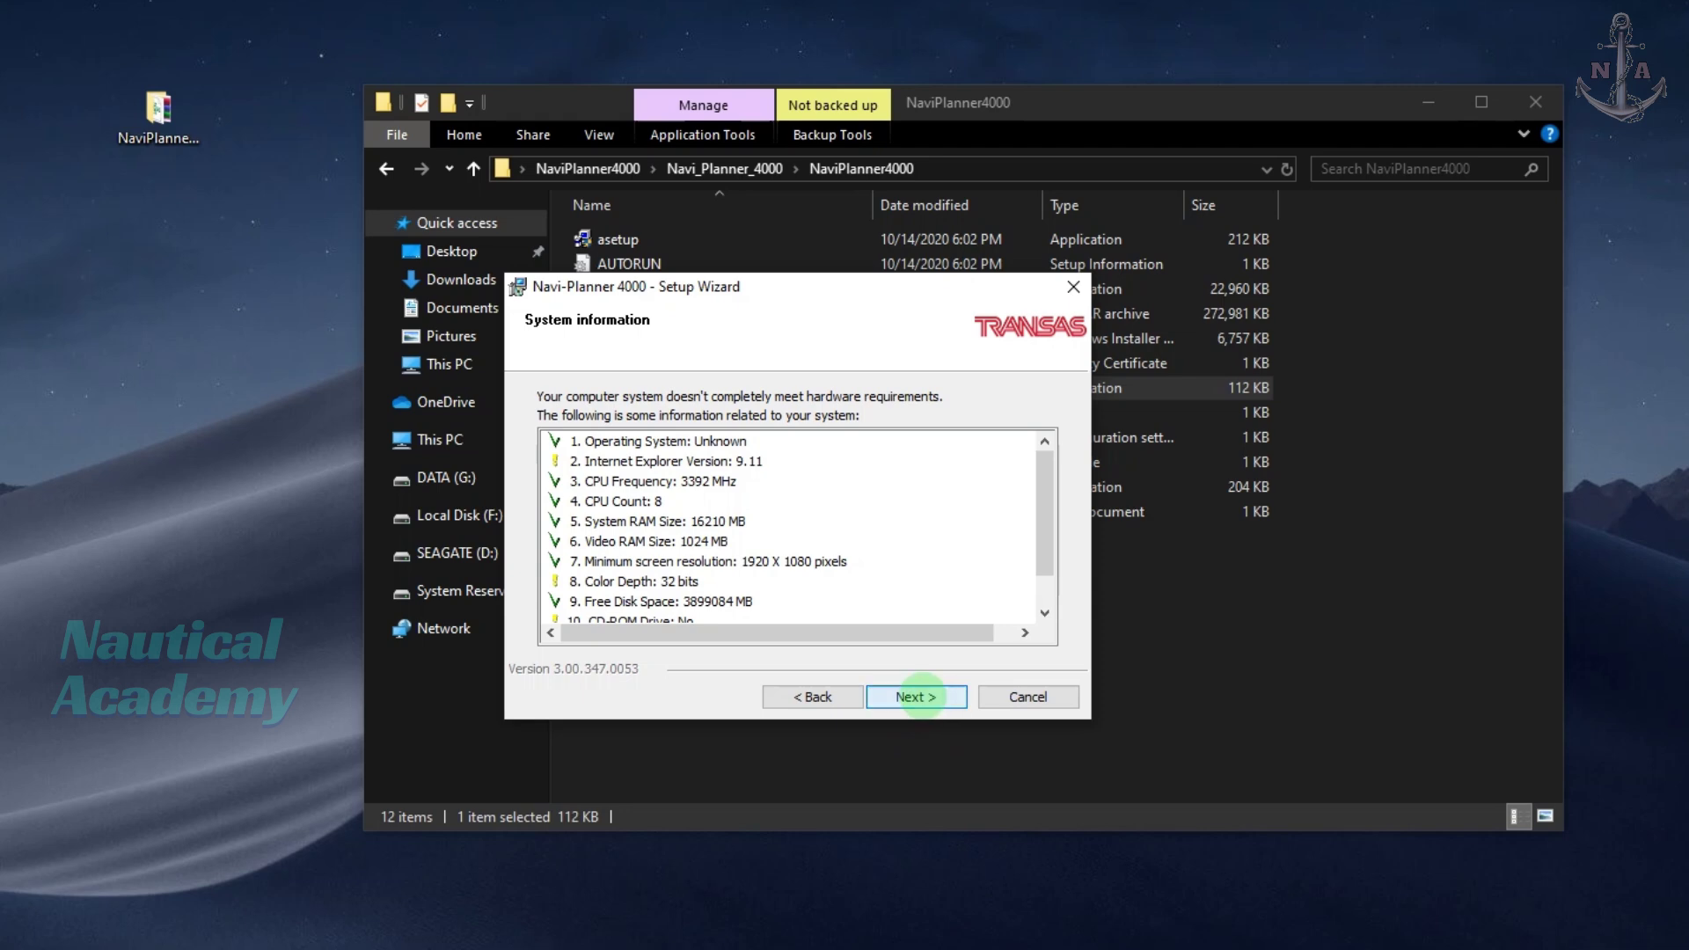
{"action": "left_click", "coordinate": [912, 697]}
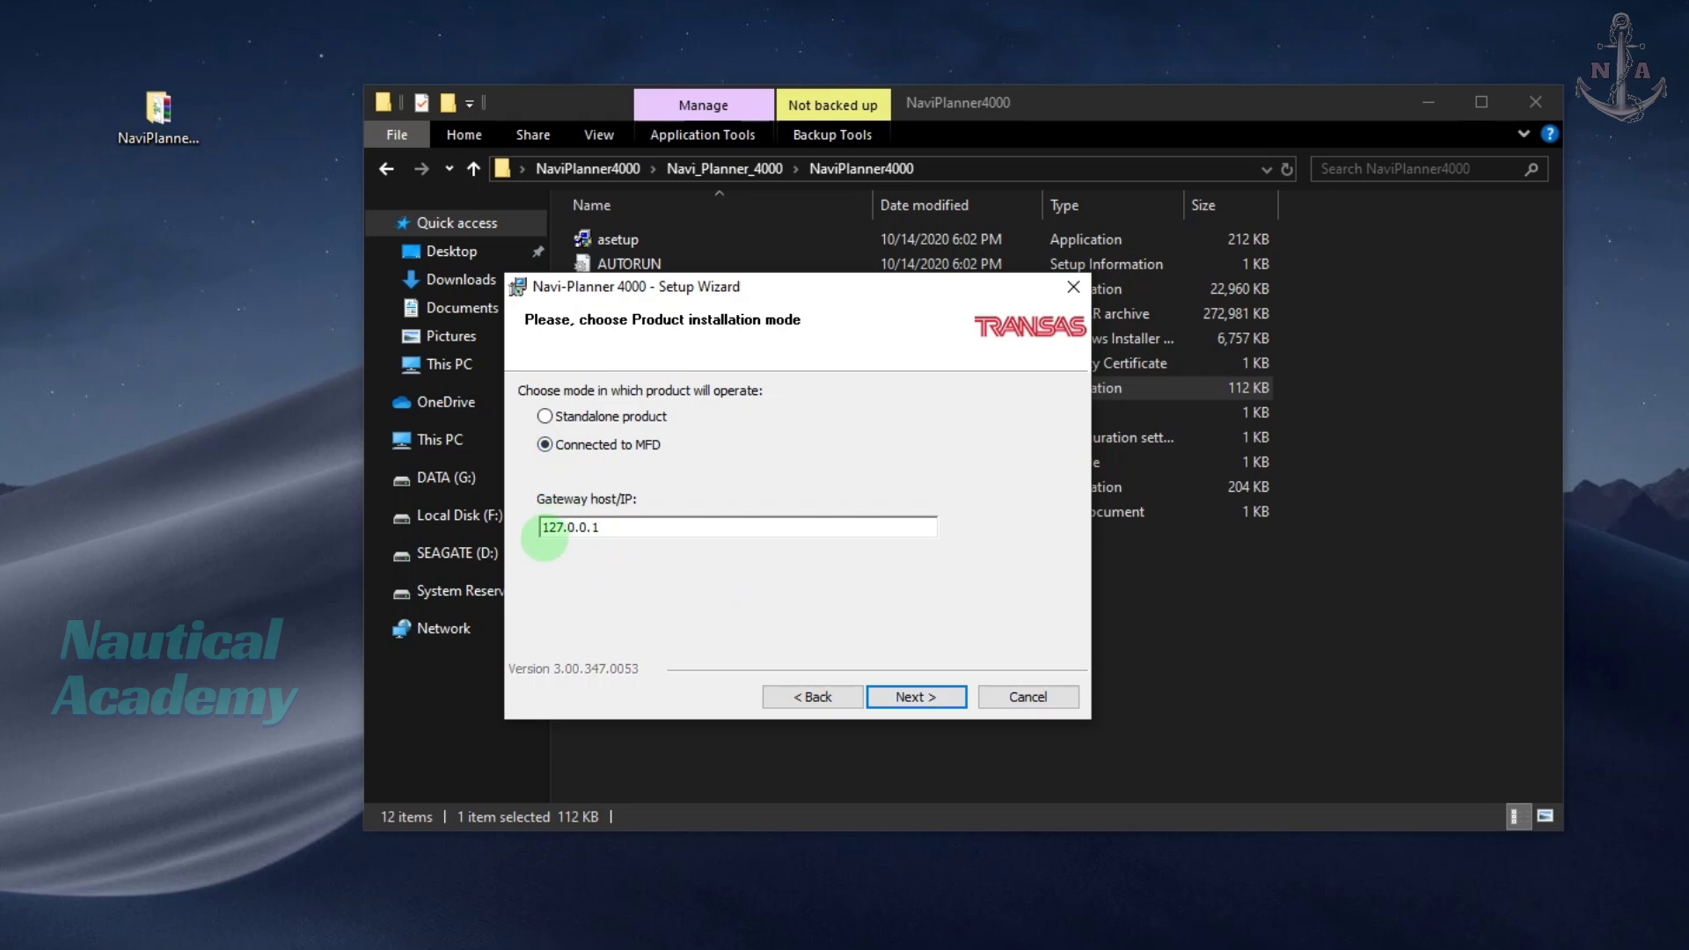
{"action": "left_click_drag", "start_coordinate": [606, 529], "coordinate": [535, 527]}
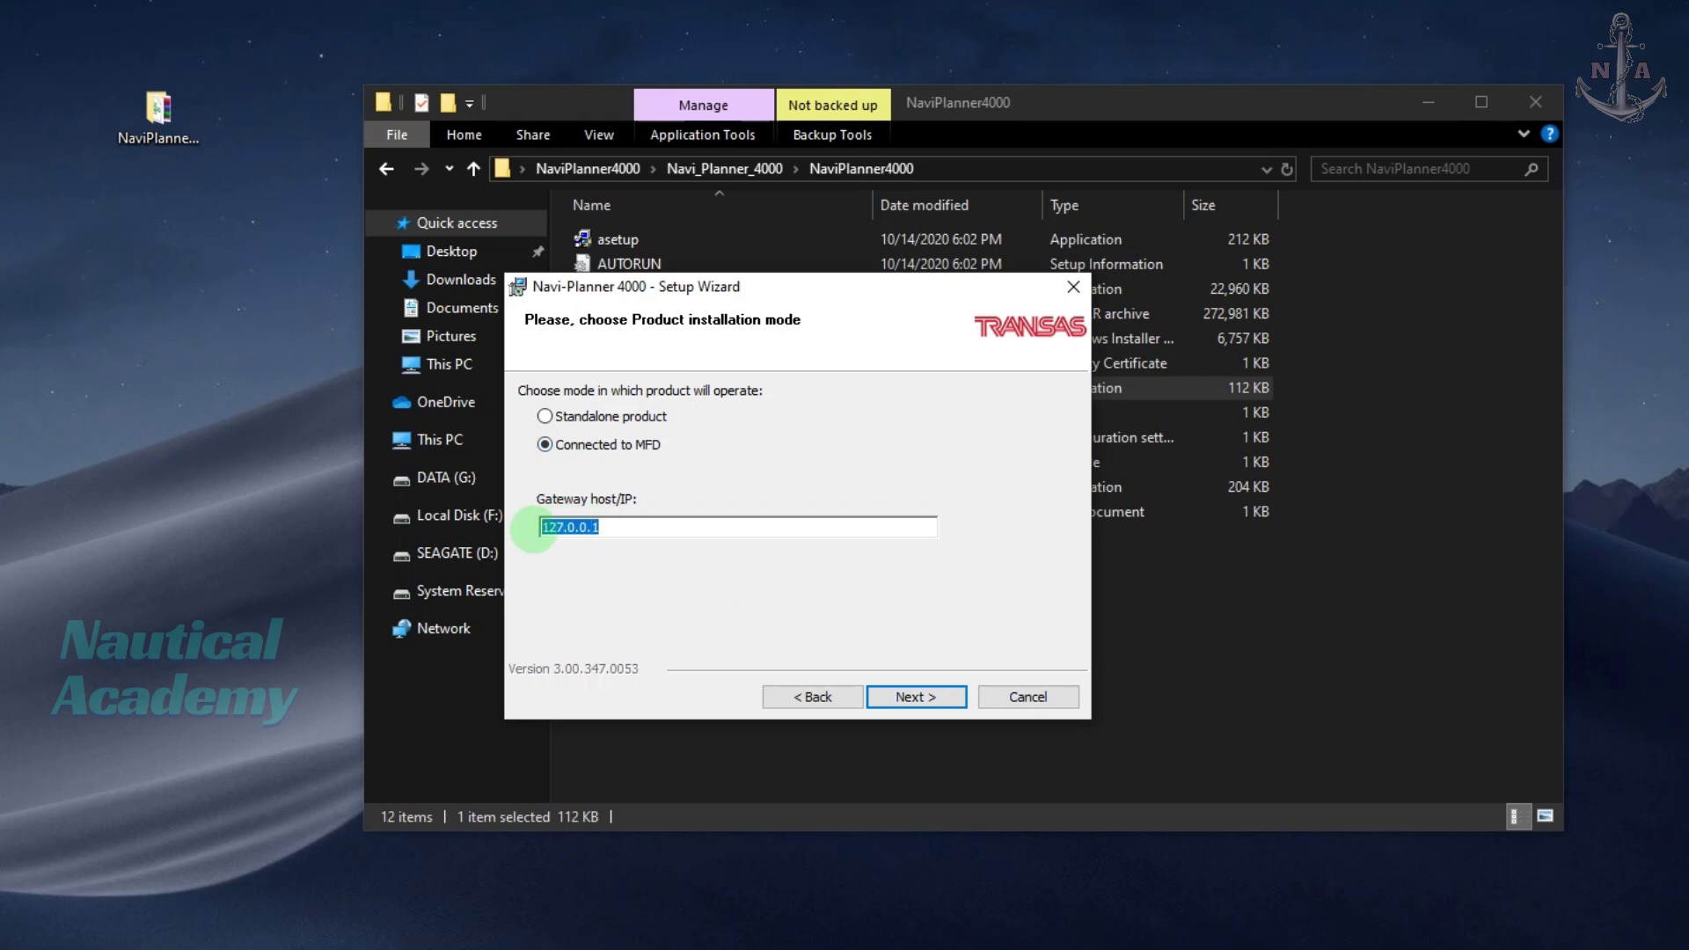
{"action": "left_click", "coordinate": [601, 529]}
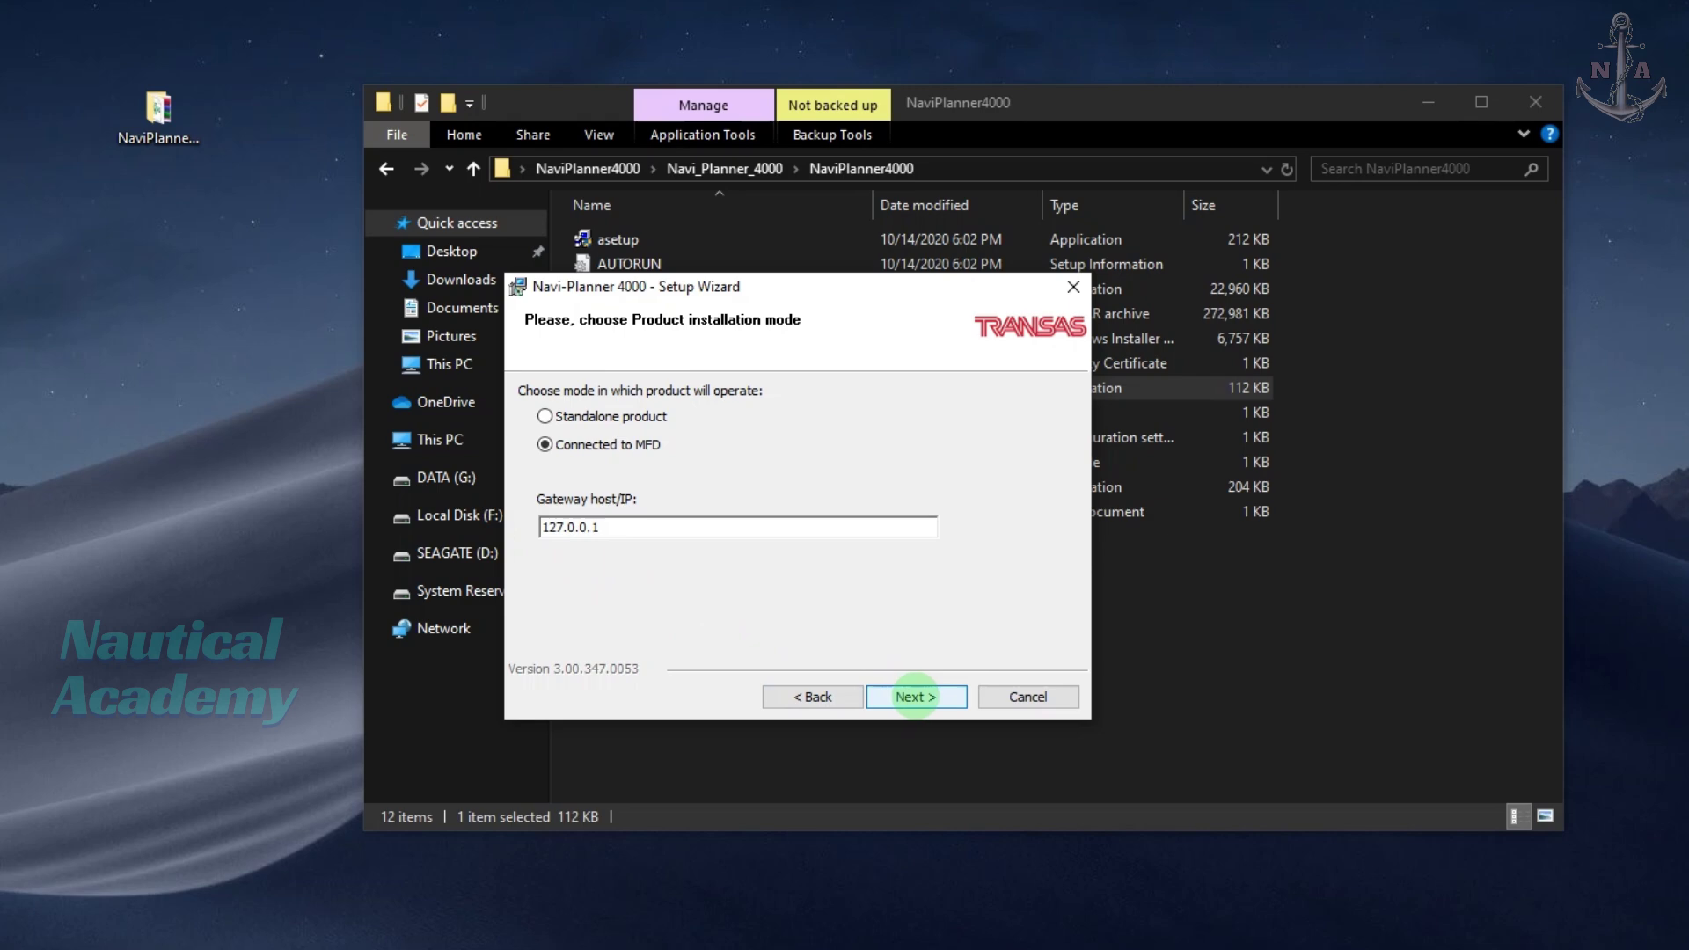
{"action": "left_click", "coordinate": [915, 696]}
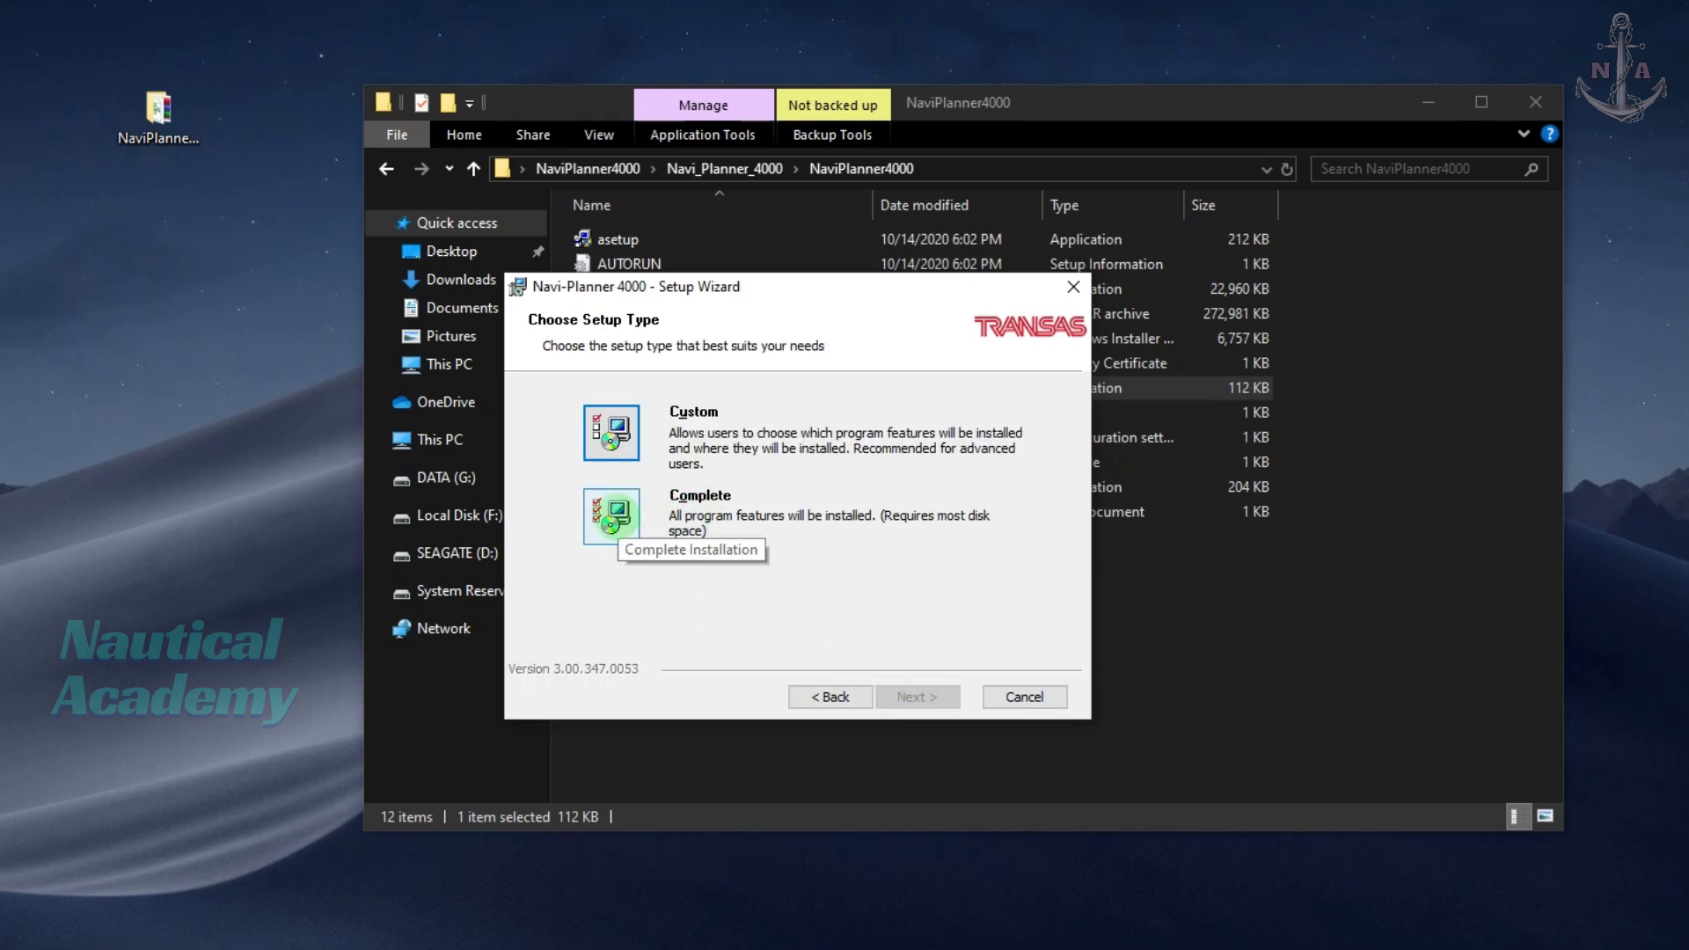
{"action": "left_click", "coordinate": [621, 516]}
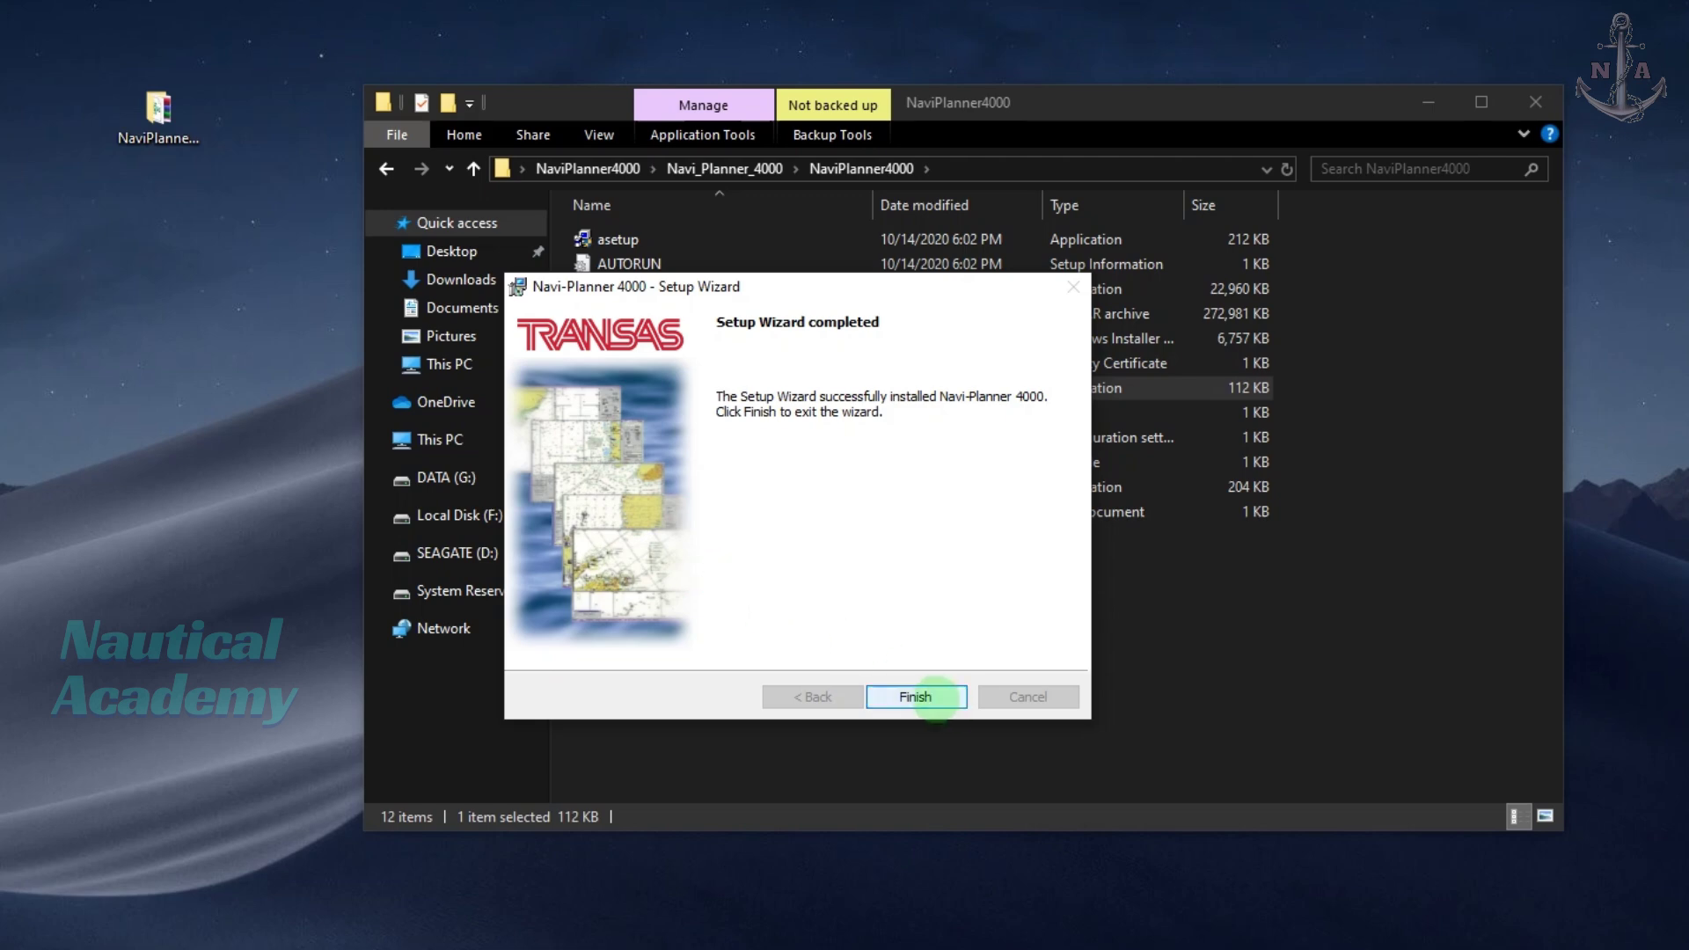
Finish the Navi-Planner 4000 setup wizard and restart the system to apply the configuration changes
{"action": "left_click", "coordinate": [933, 697]}
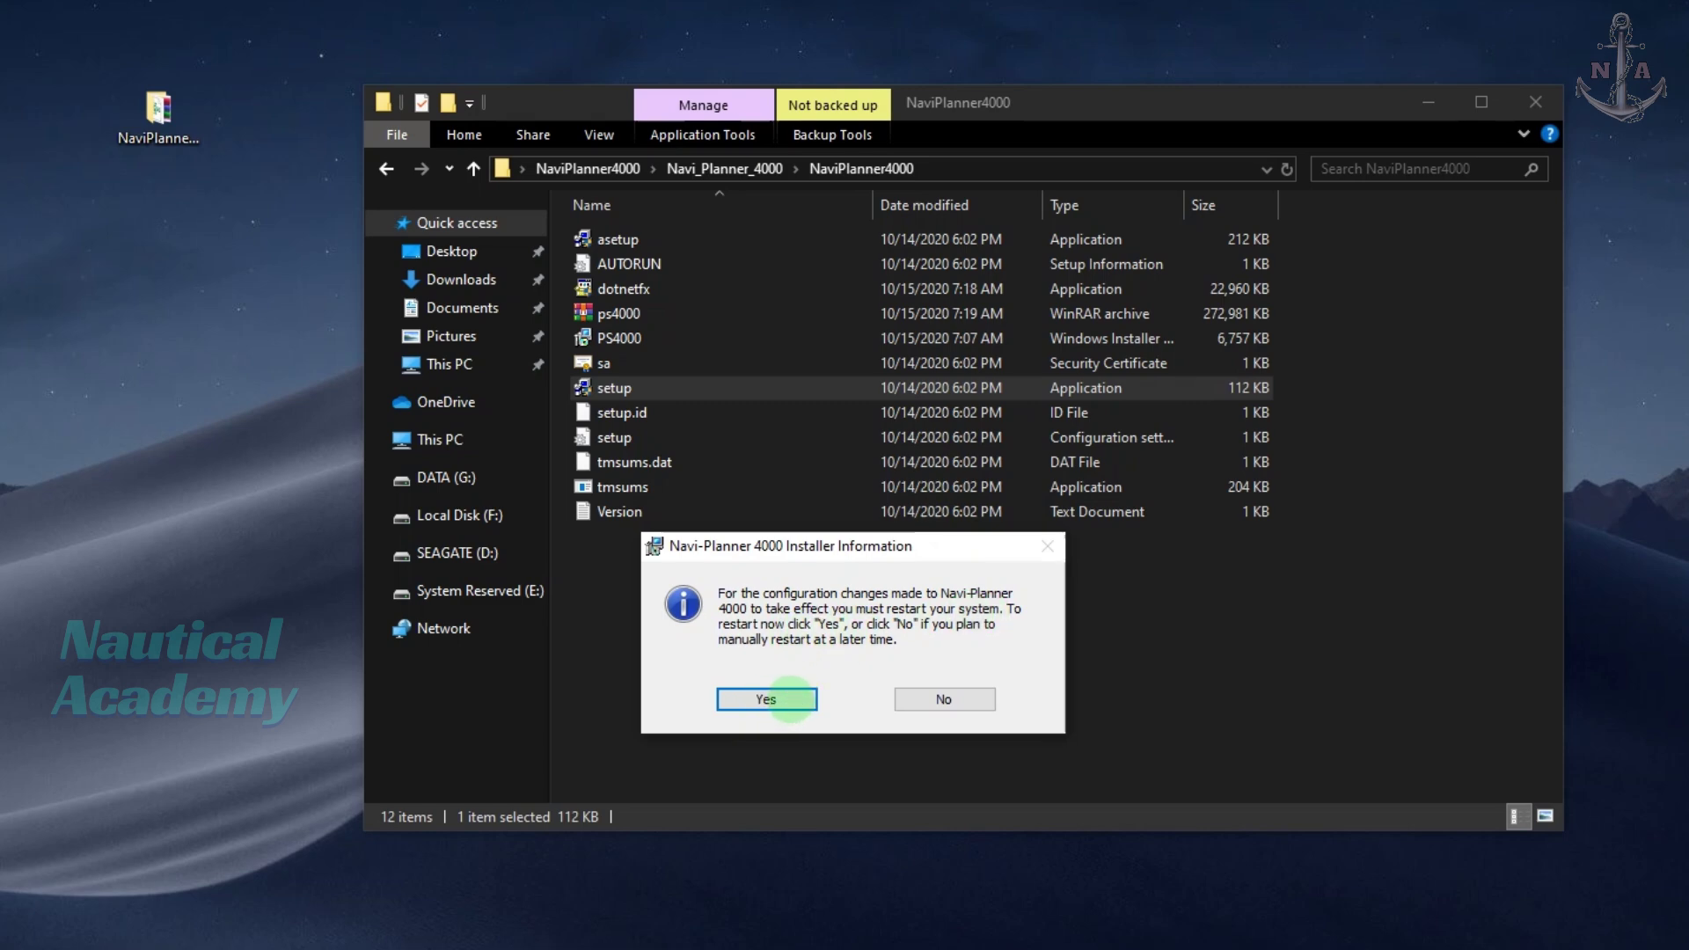
{"action": "left_click", "coordinate": [790, 699]}
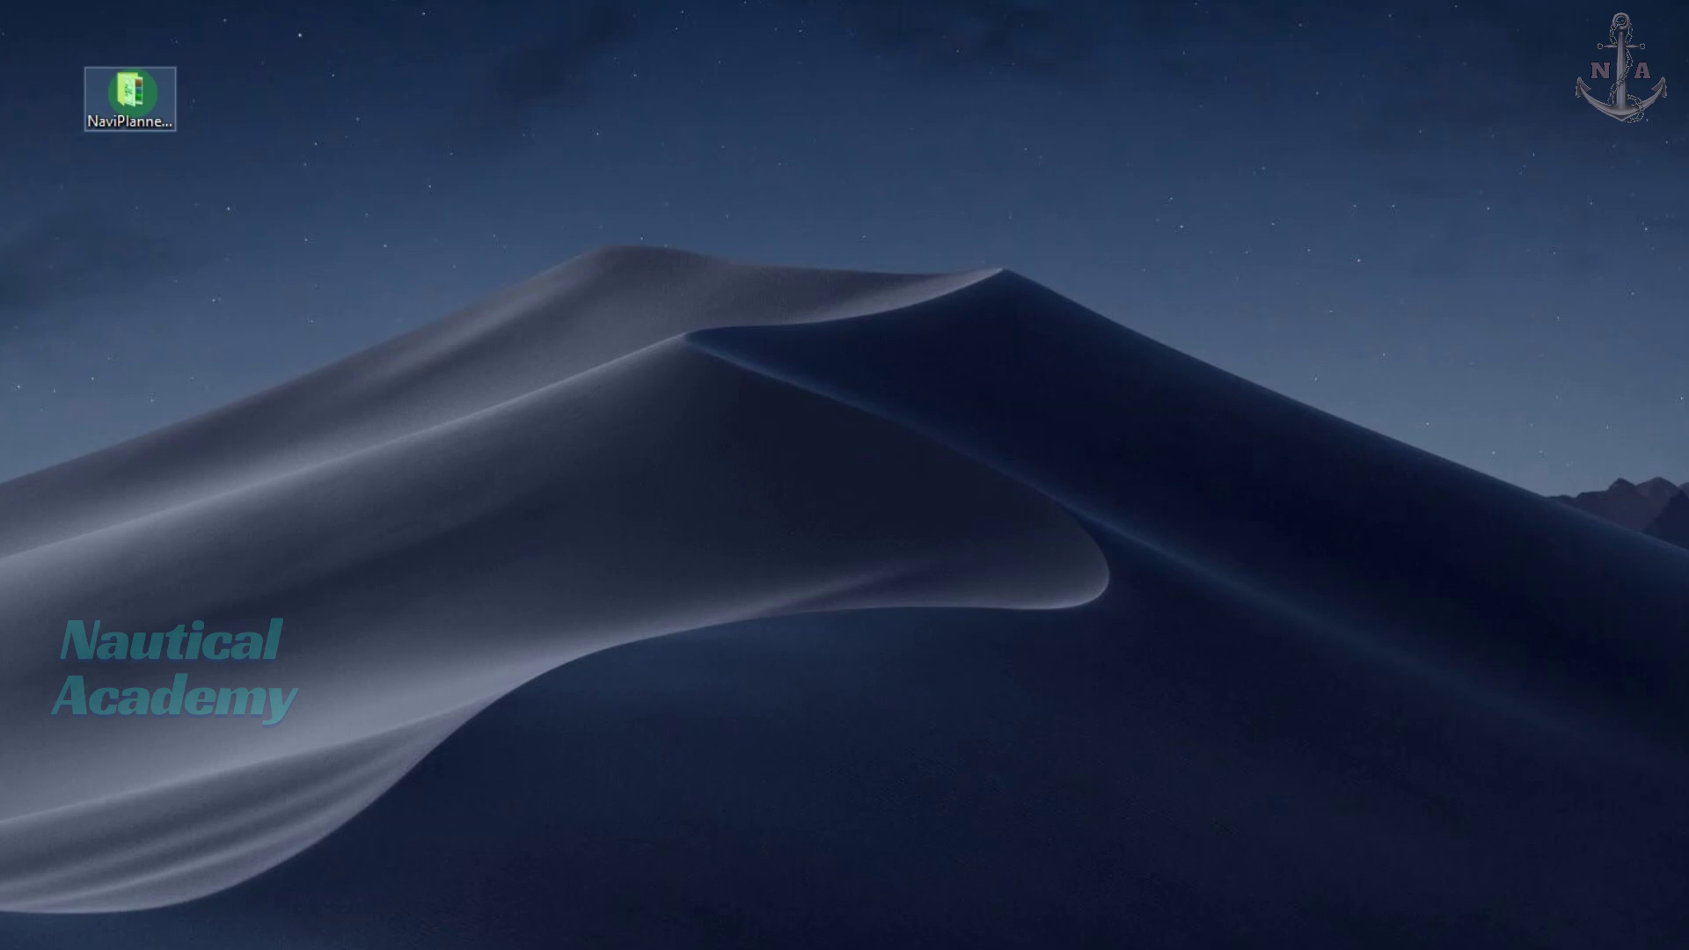
Open the AZ folder inside NaviPlanner4000's Navi_Planner_4000 folder and run Sentinel Protection Installer 7.6.7 as administrator
{"action": "double_click", "coordinate": [130, 97]}
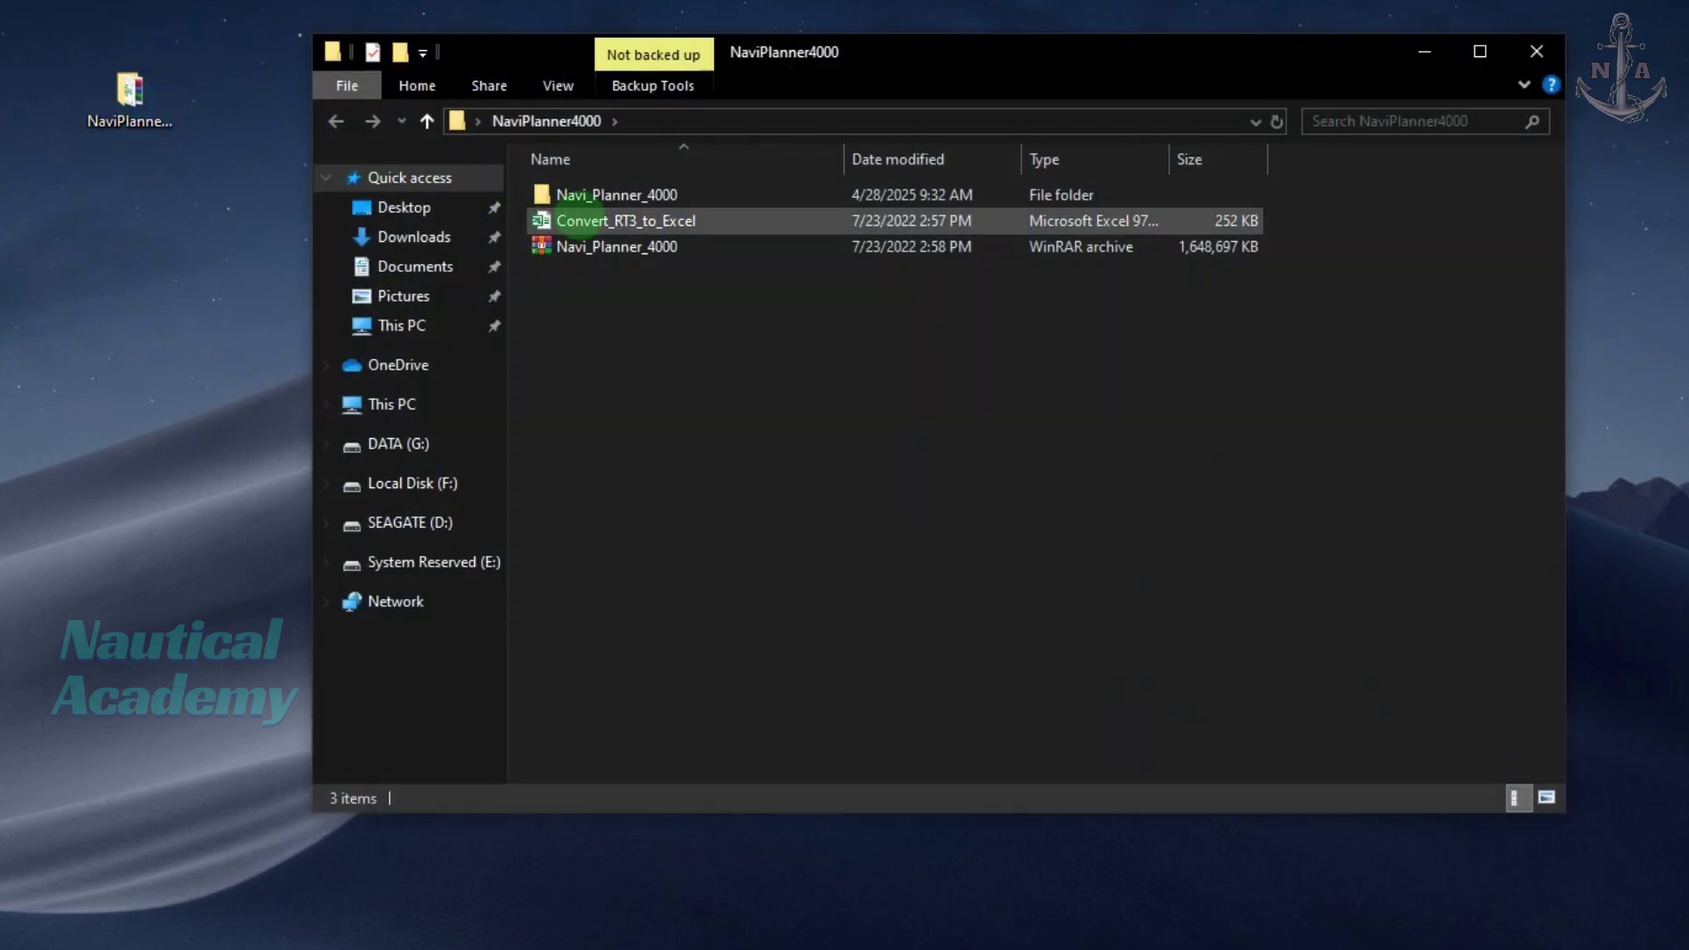
{"action": "double_click", "coordinate": [604, 194]}
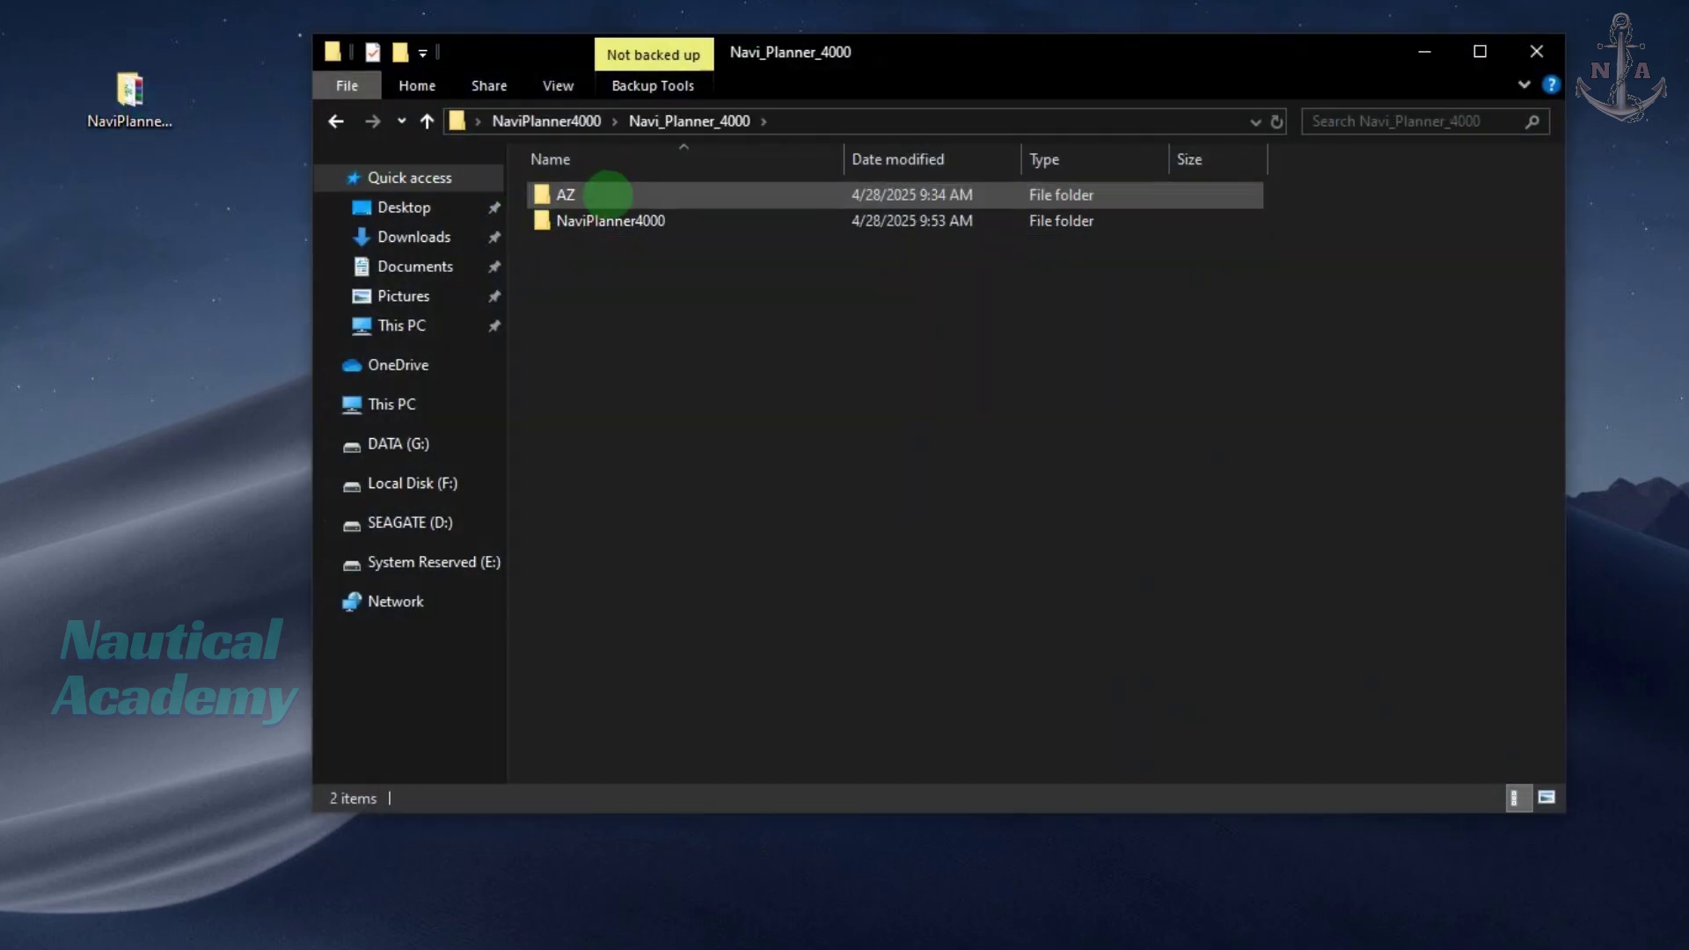
{"action": "double_click", "coordinate": [564, 194]}
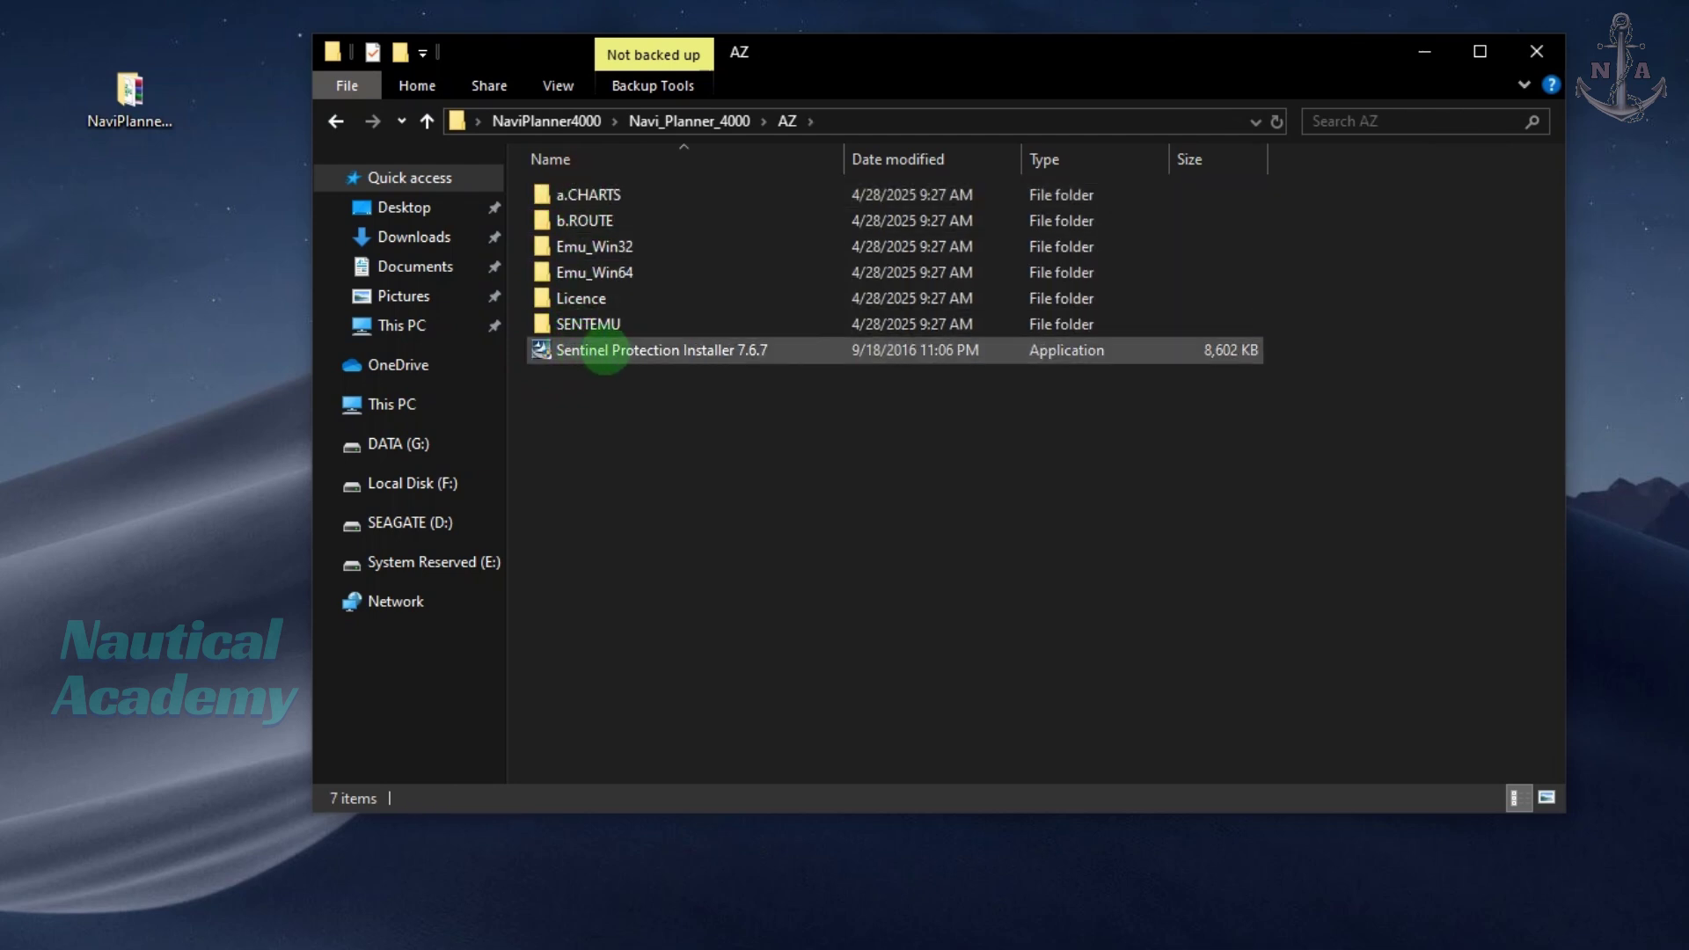
{"action": "right_click", "coordinate": [606, 350]}
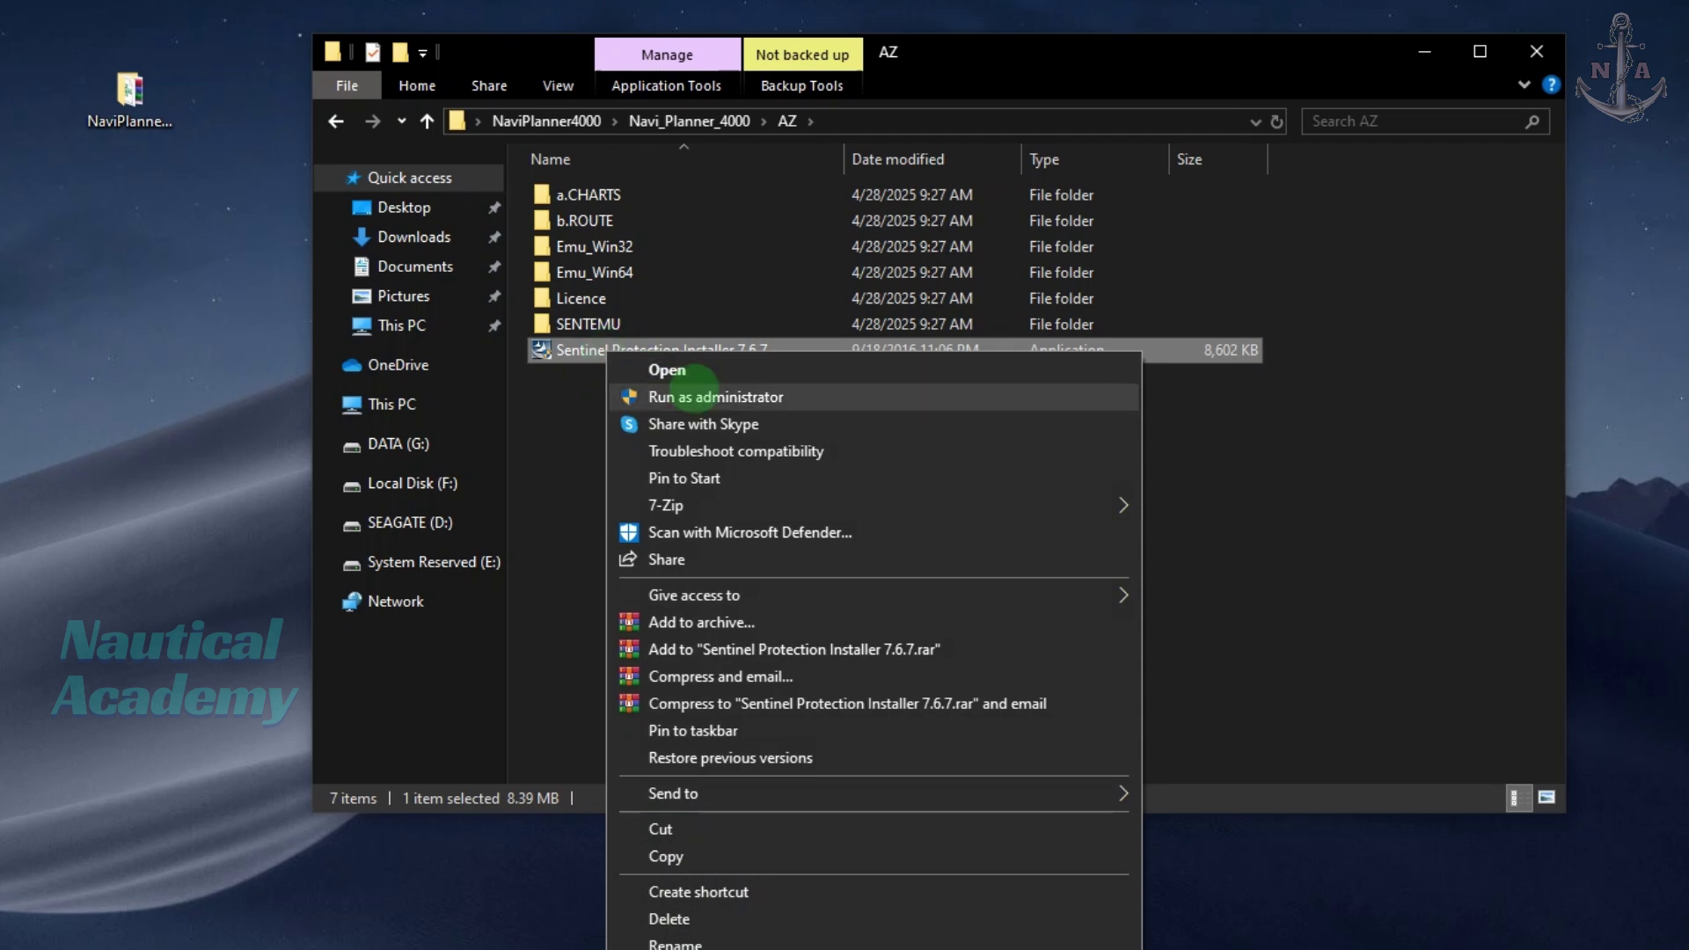
{"action": "left_click", "coordinate": [693, 397]}
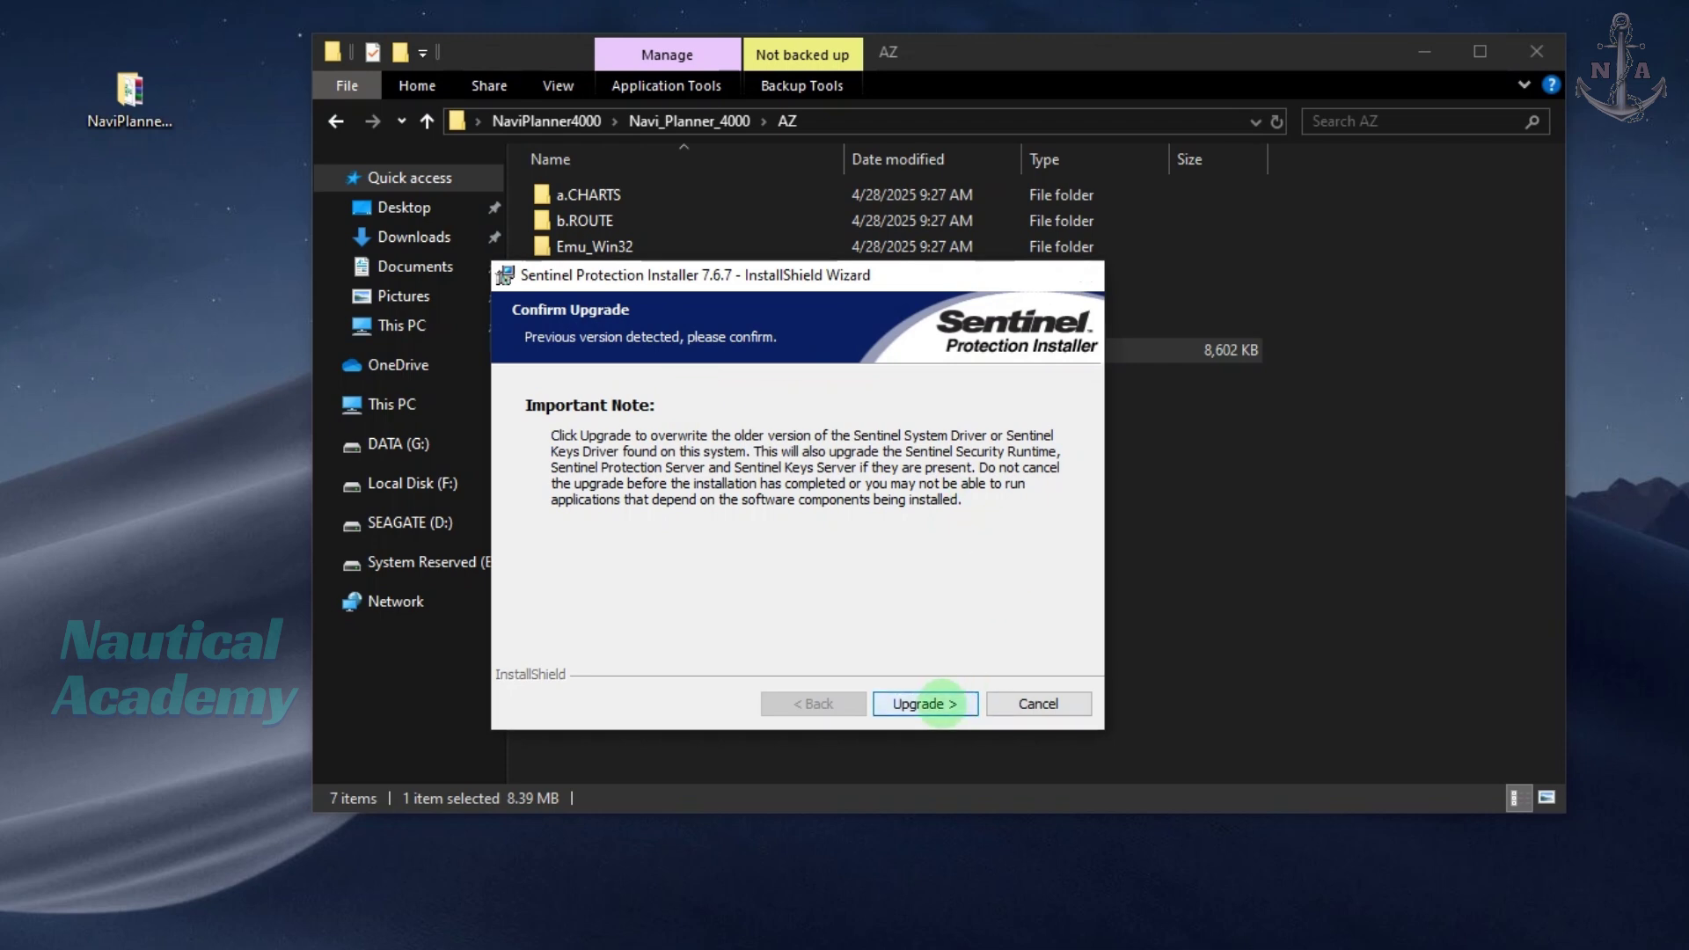
Upgrade the older Sentinel version with the Complete setup, accepting the license agreement and allowing the firewall settings to be modified
{"action": "left_click", "coordinate": [939, 704]}
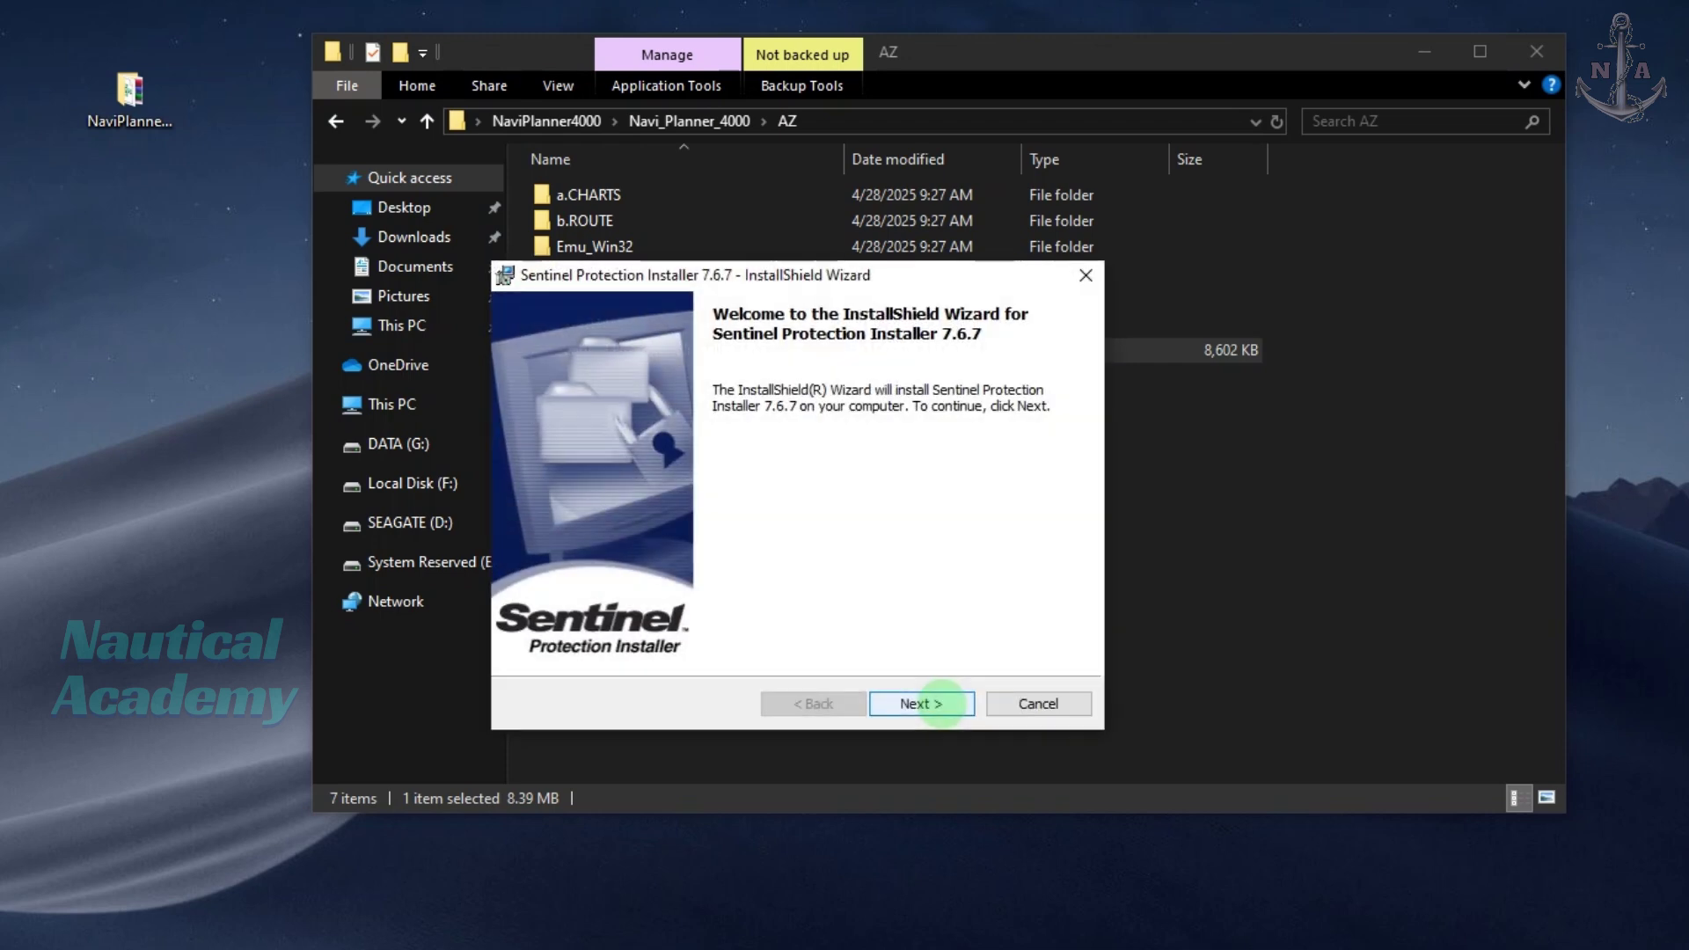
{"action": "left_click", "coordinate": [939, 704]}
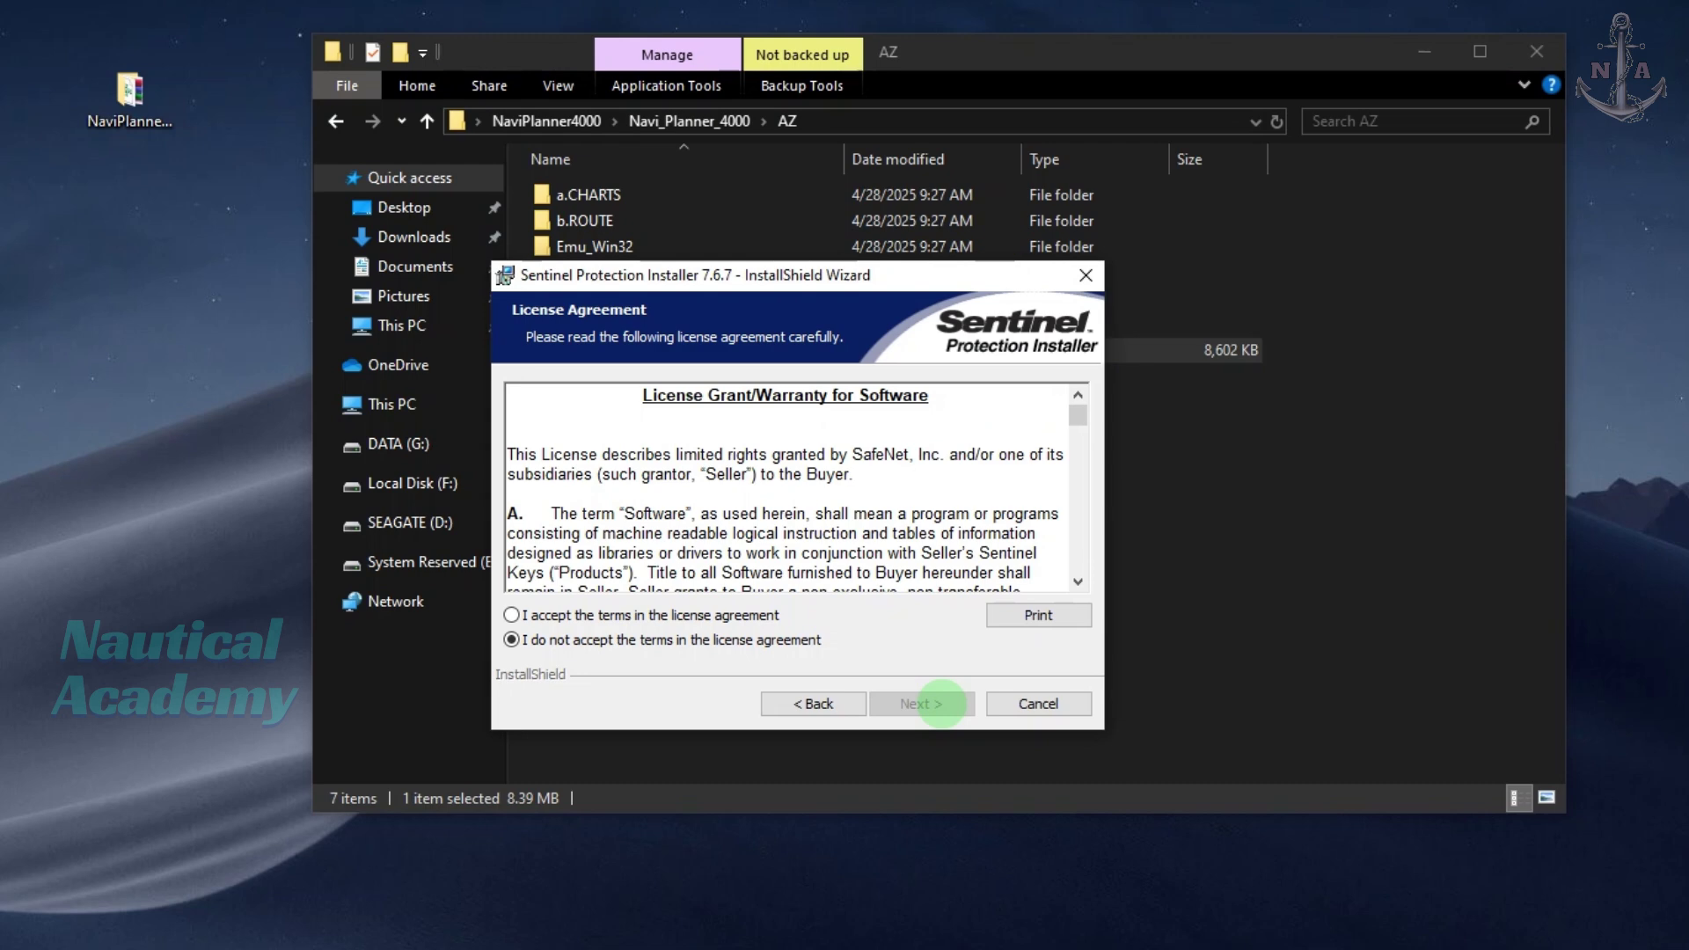
{"action": "left_click", "coordinate": [511, 615]}
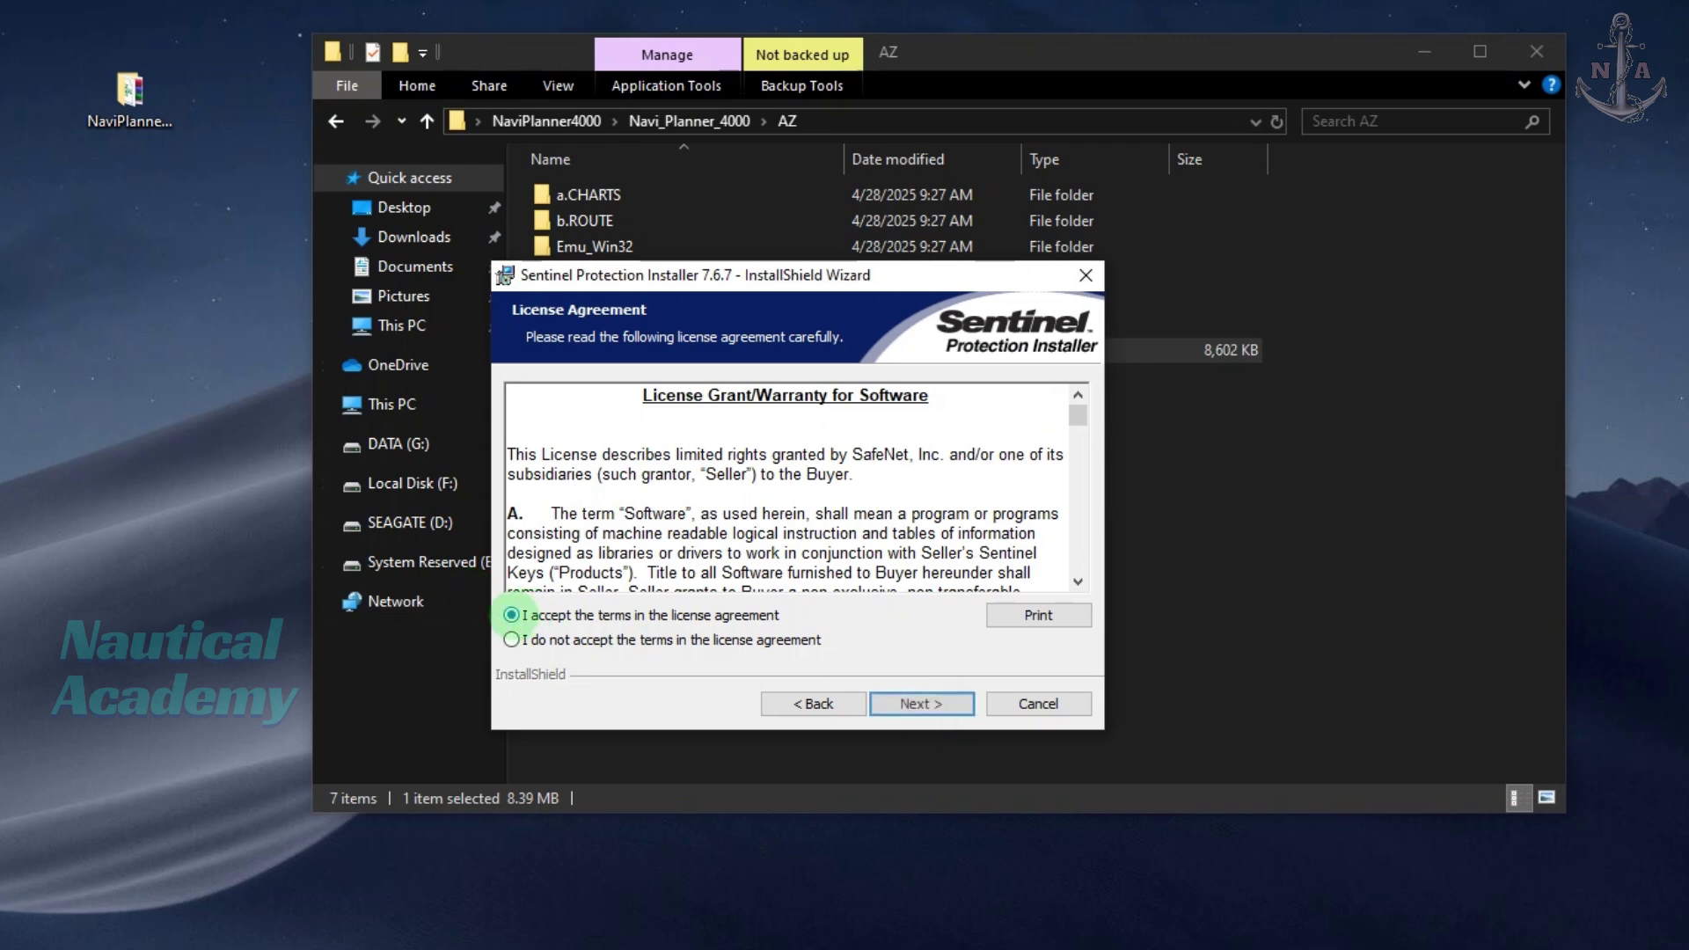
{"action": "left_click", "coordinate": [916, 703]}
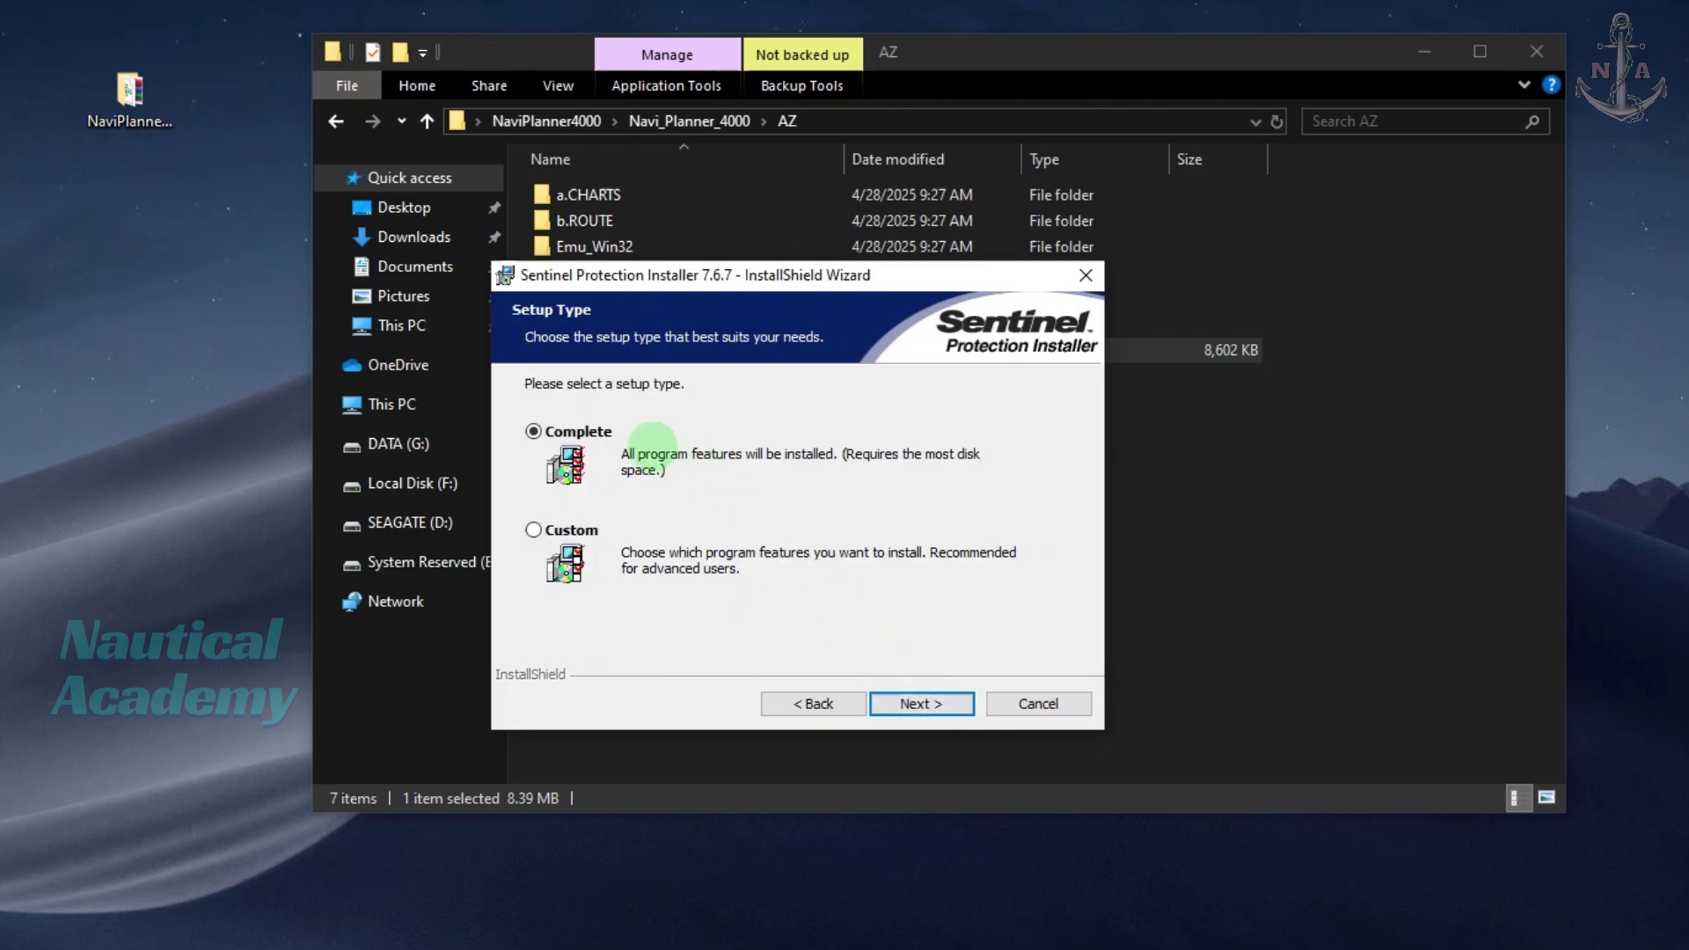
{"action": "left_click", "coordinate": [940, 703]}
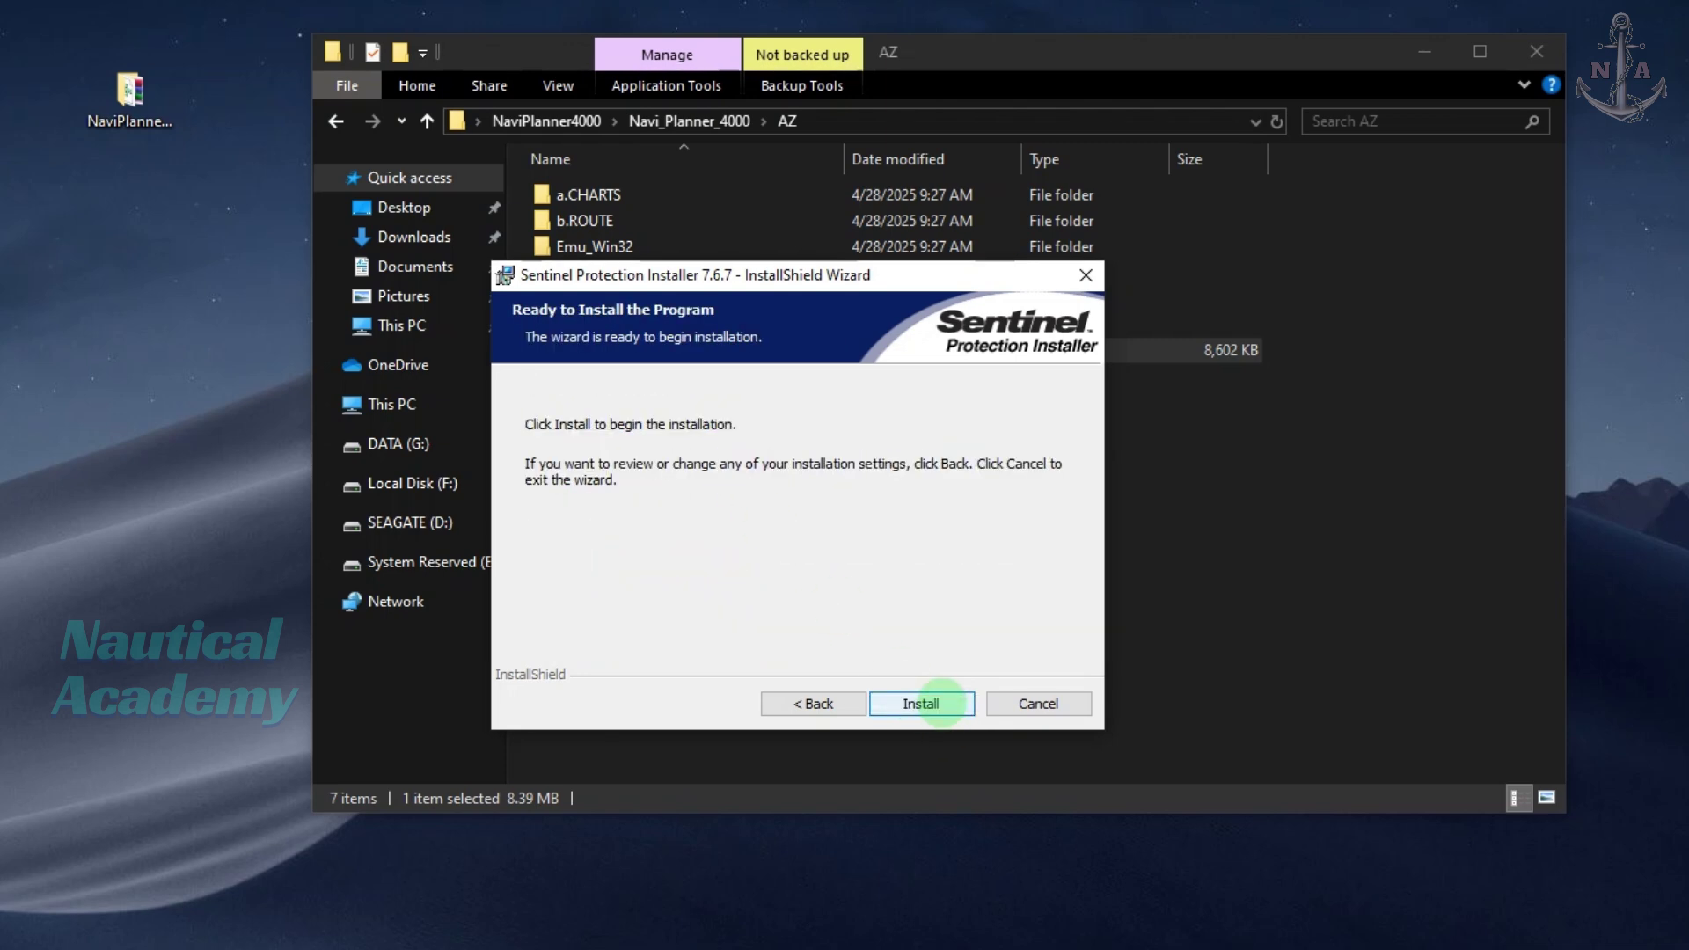
{"action": "left_click", "coordinate": [950, 704]}
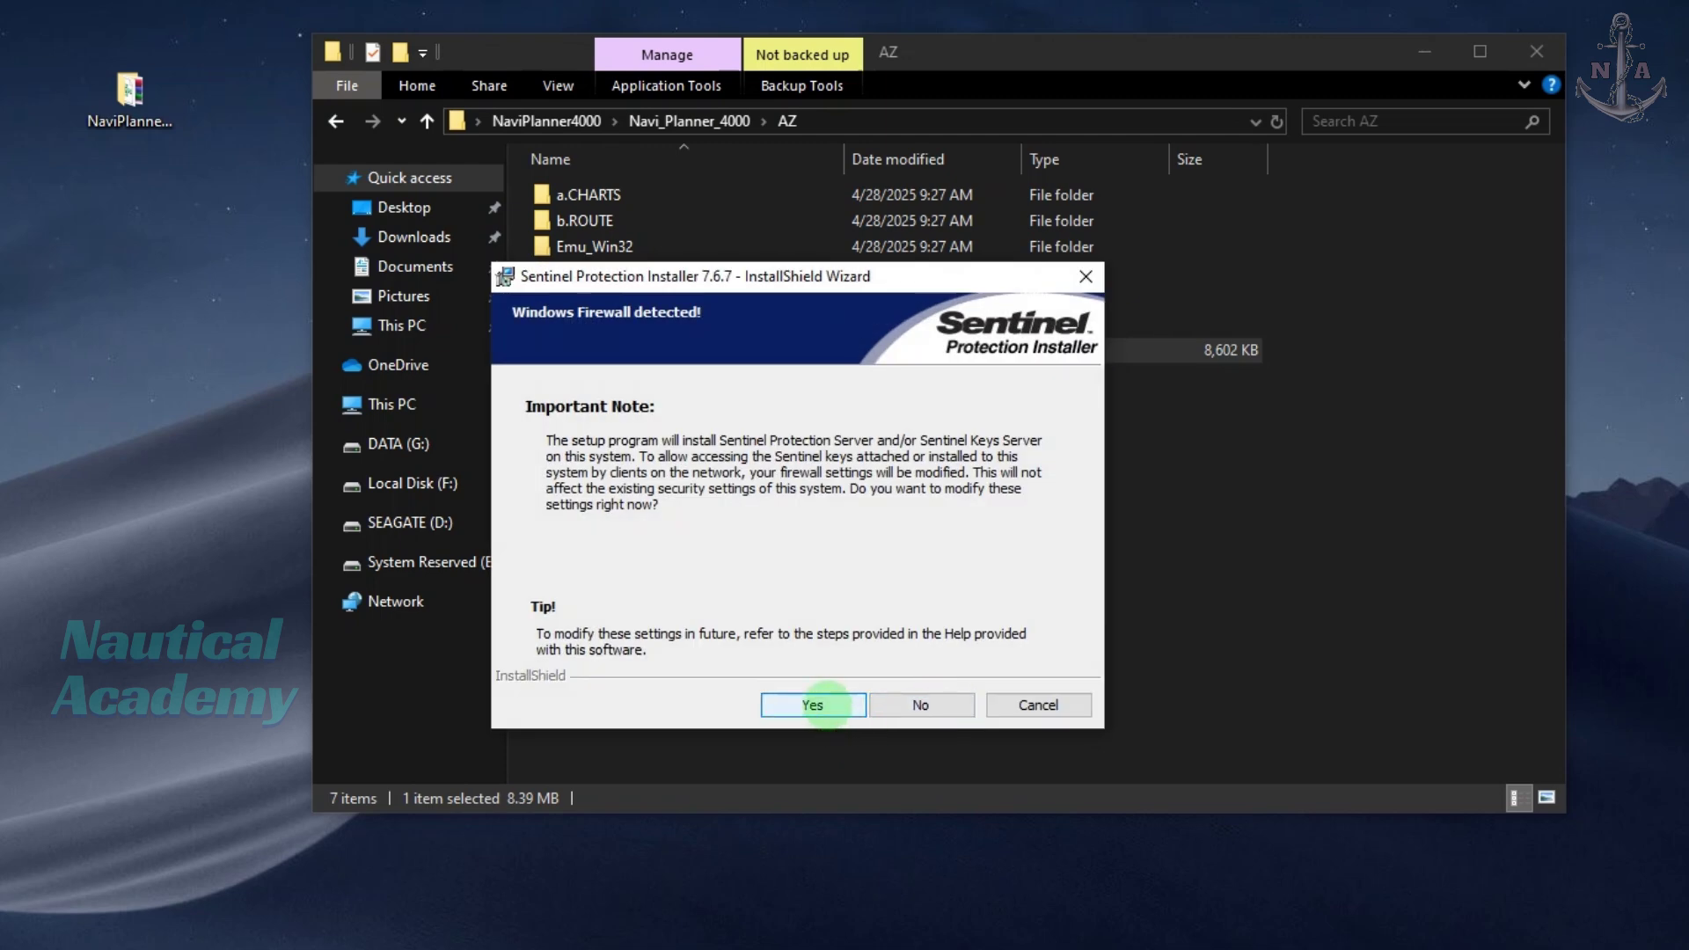
{"action": "left_click", "coordinate": [813, 704]}
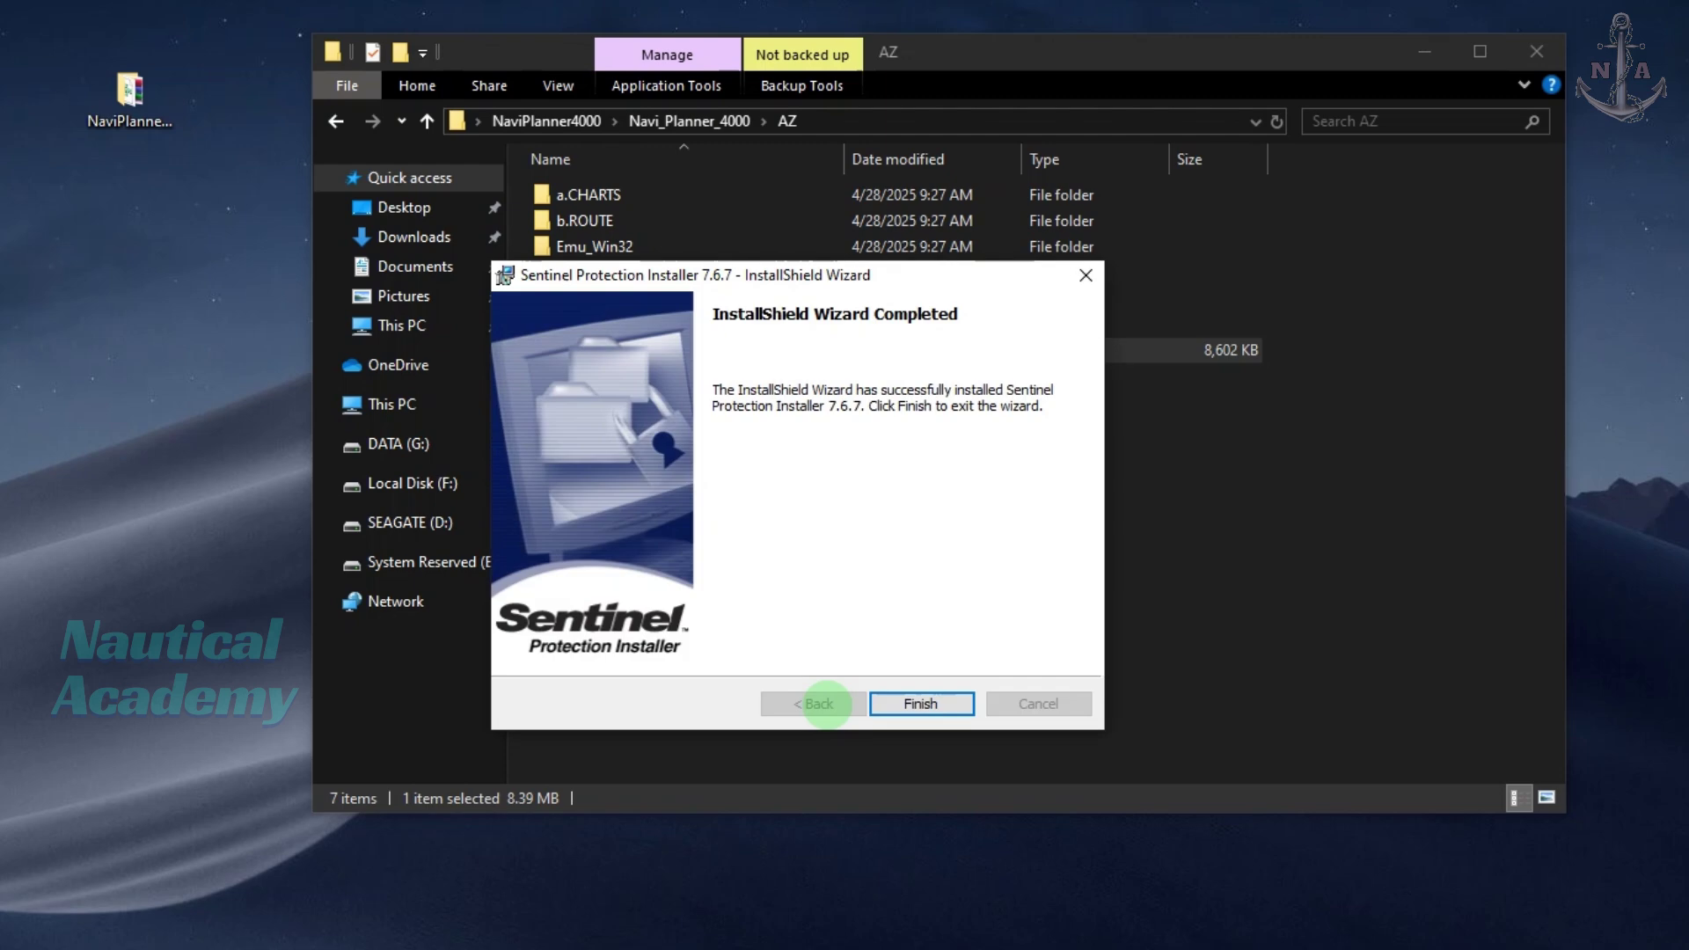
{"action": "left_click", "coordinate": [919, 699]}
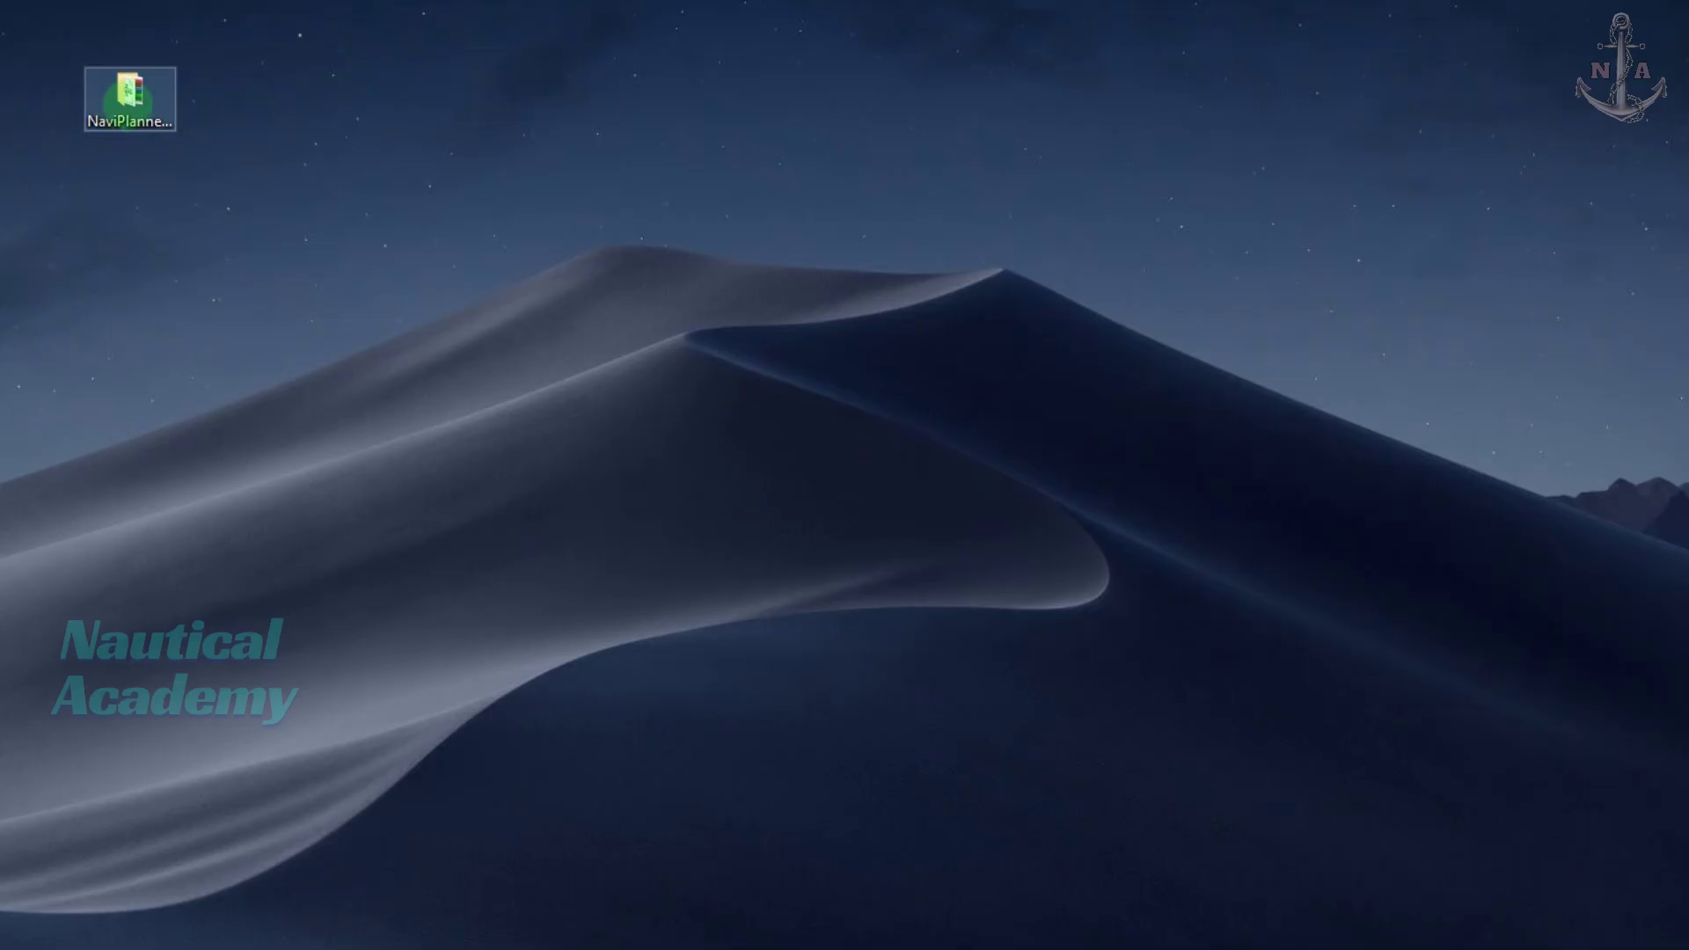
Reopen the AZ folder inside NaviPlanner4000's Navi_Planner_4000 folder and select the Emu_Win64 folder
{"action": "double_click", "coordinate": [129, 90]}
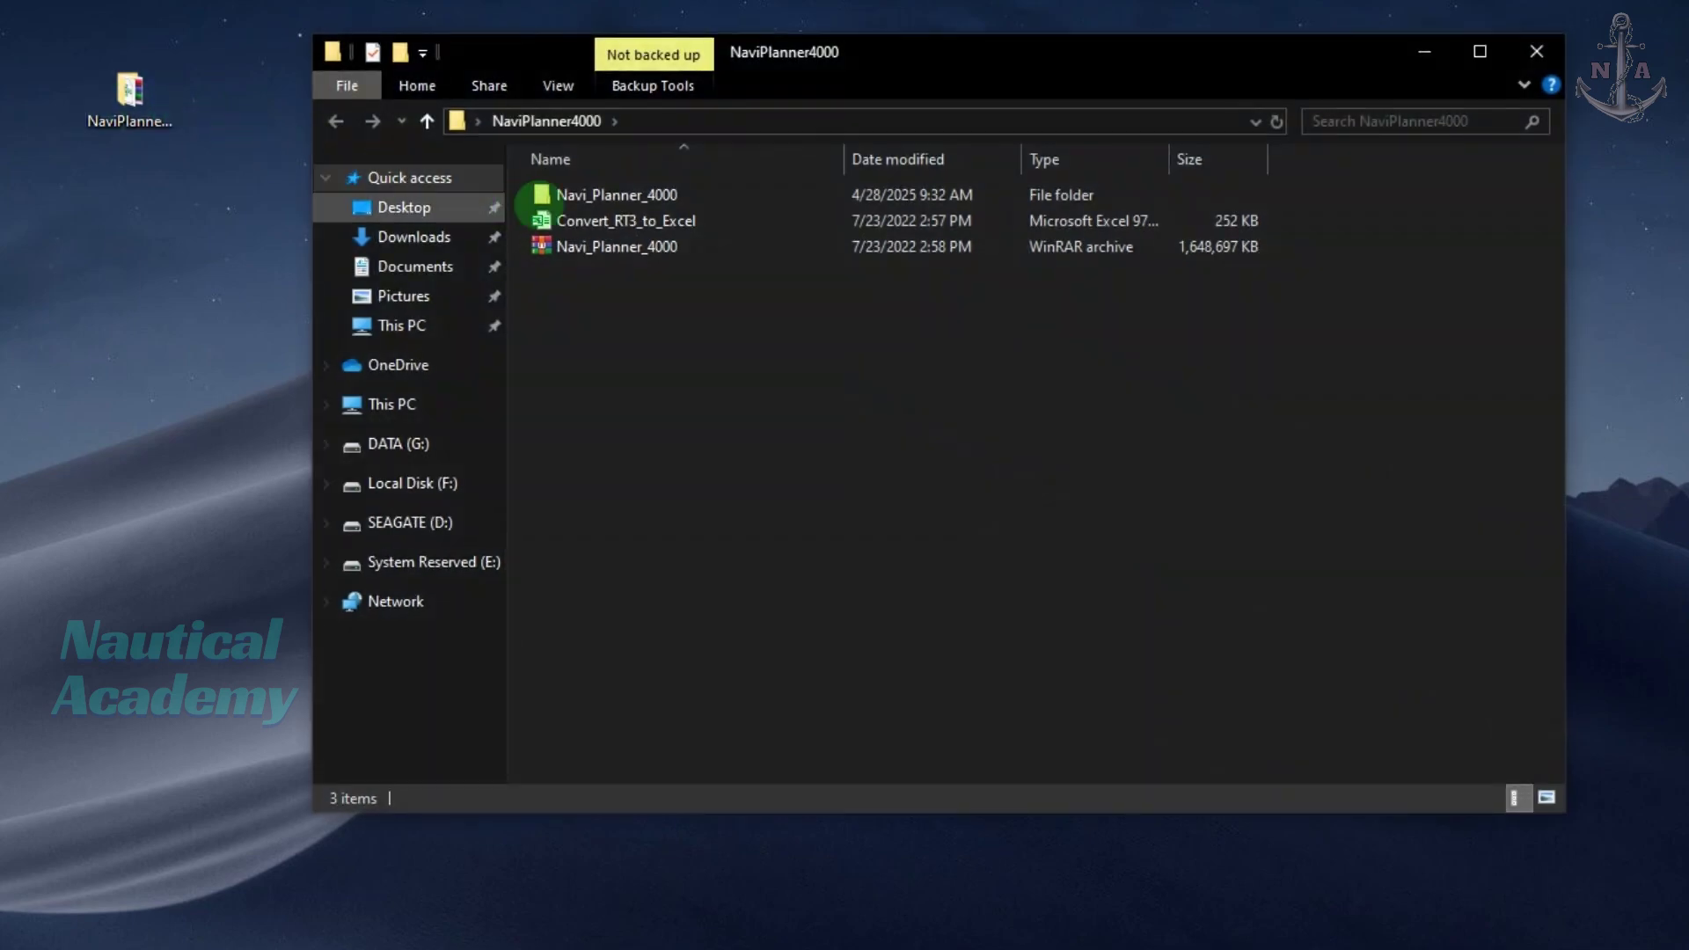
{"action": "left_click", "coordinate": [580, 194]}
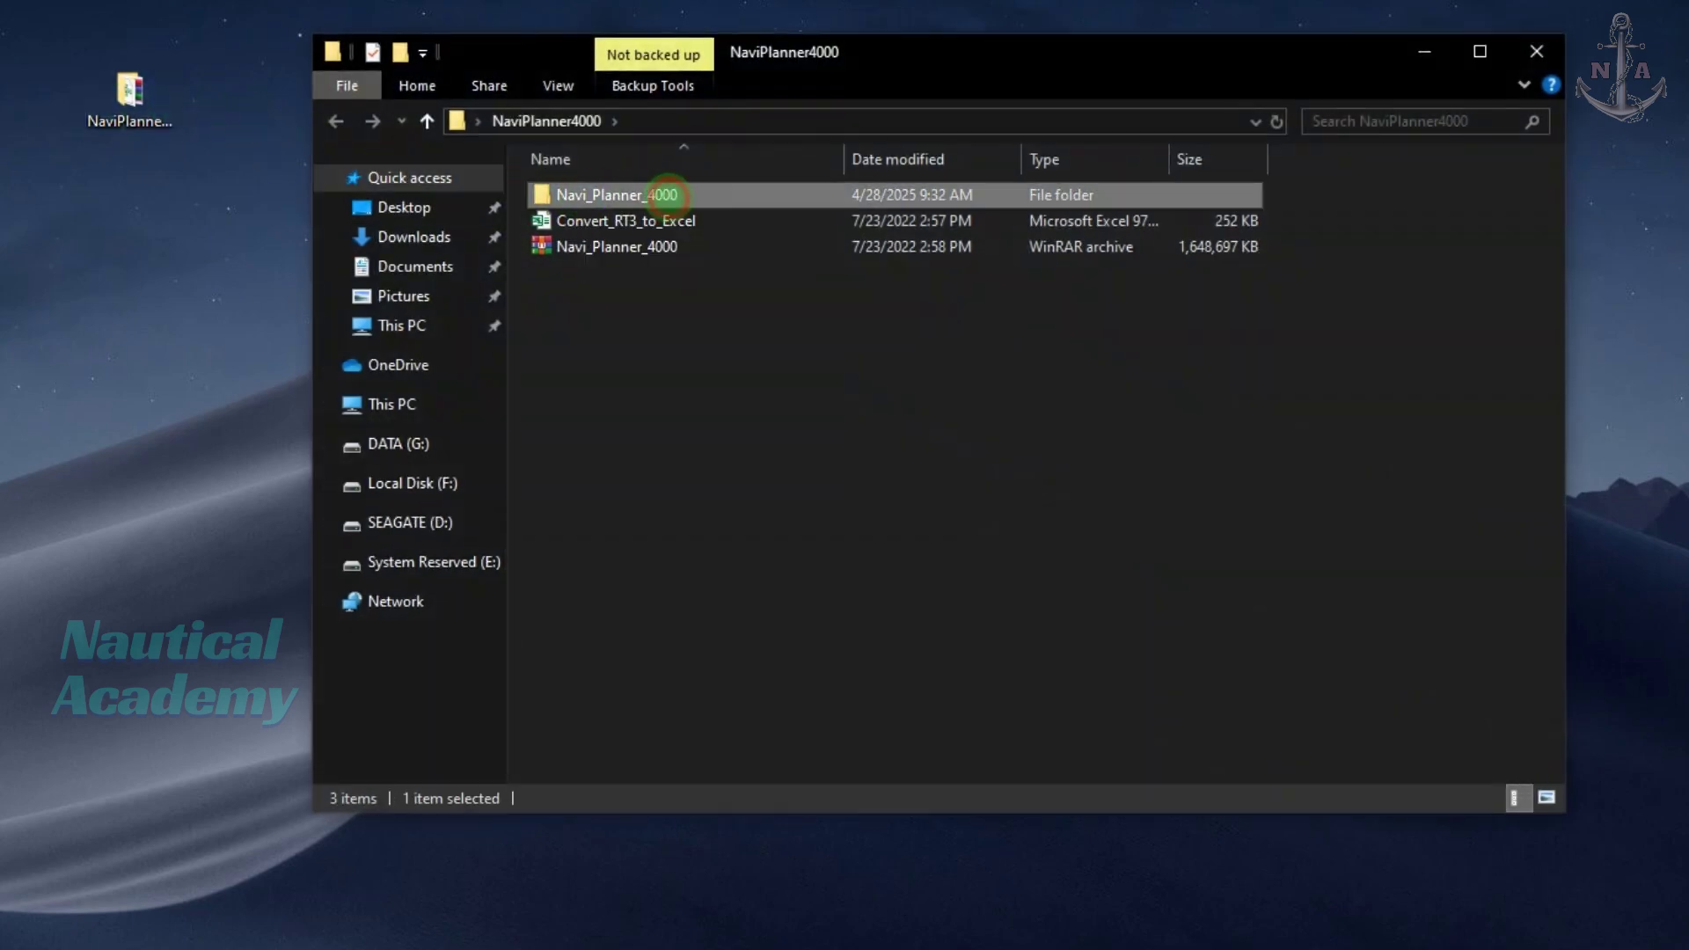
{"action": "right_click", "coordinate": [687, 194]}
{"action": "left_click", "coordinate": [703, 215]}
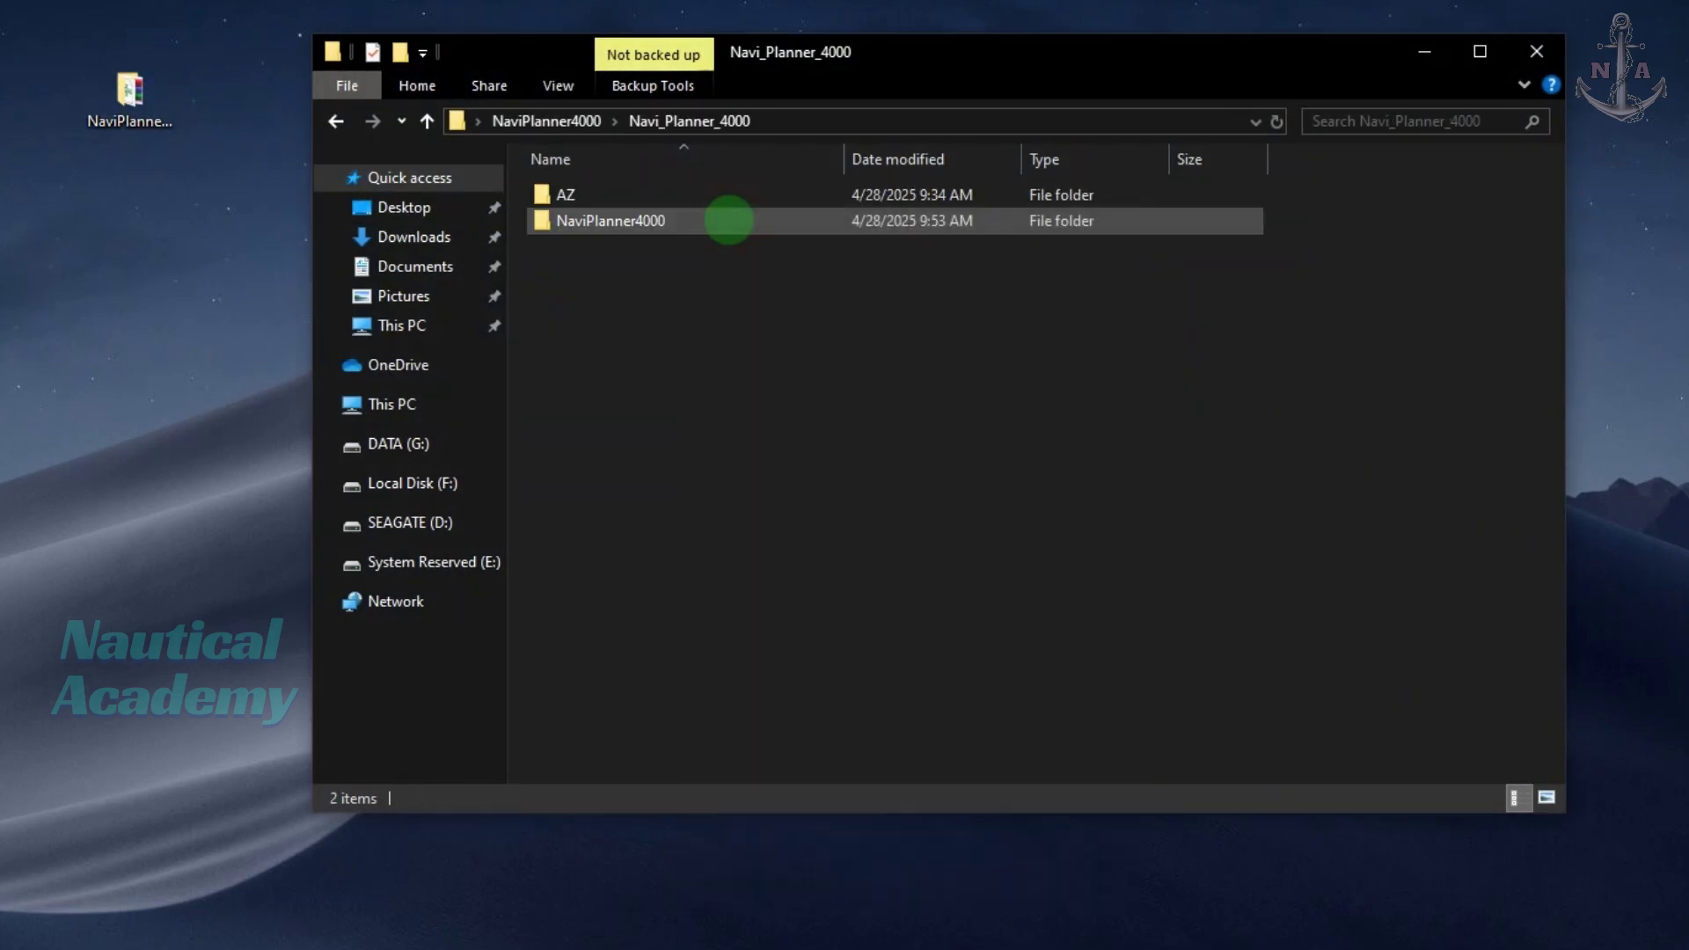
{"action": "left_click", "coordinate": [577, 195]}
{"action": "right_click", "coordinate": [606, 194]}
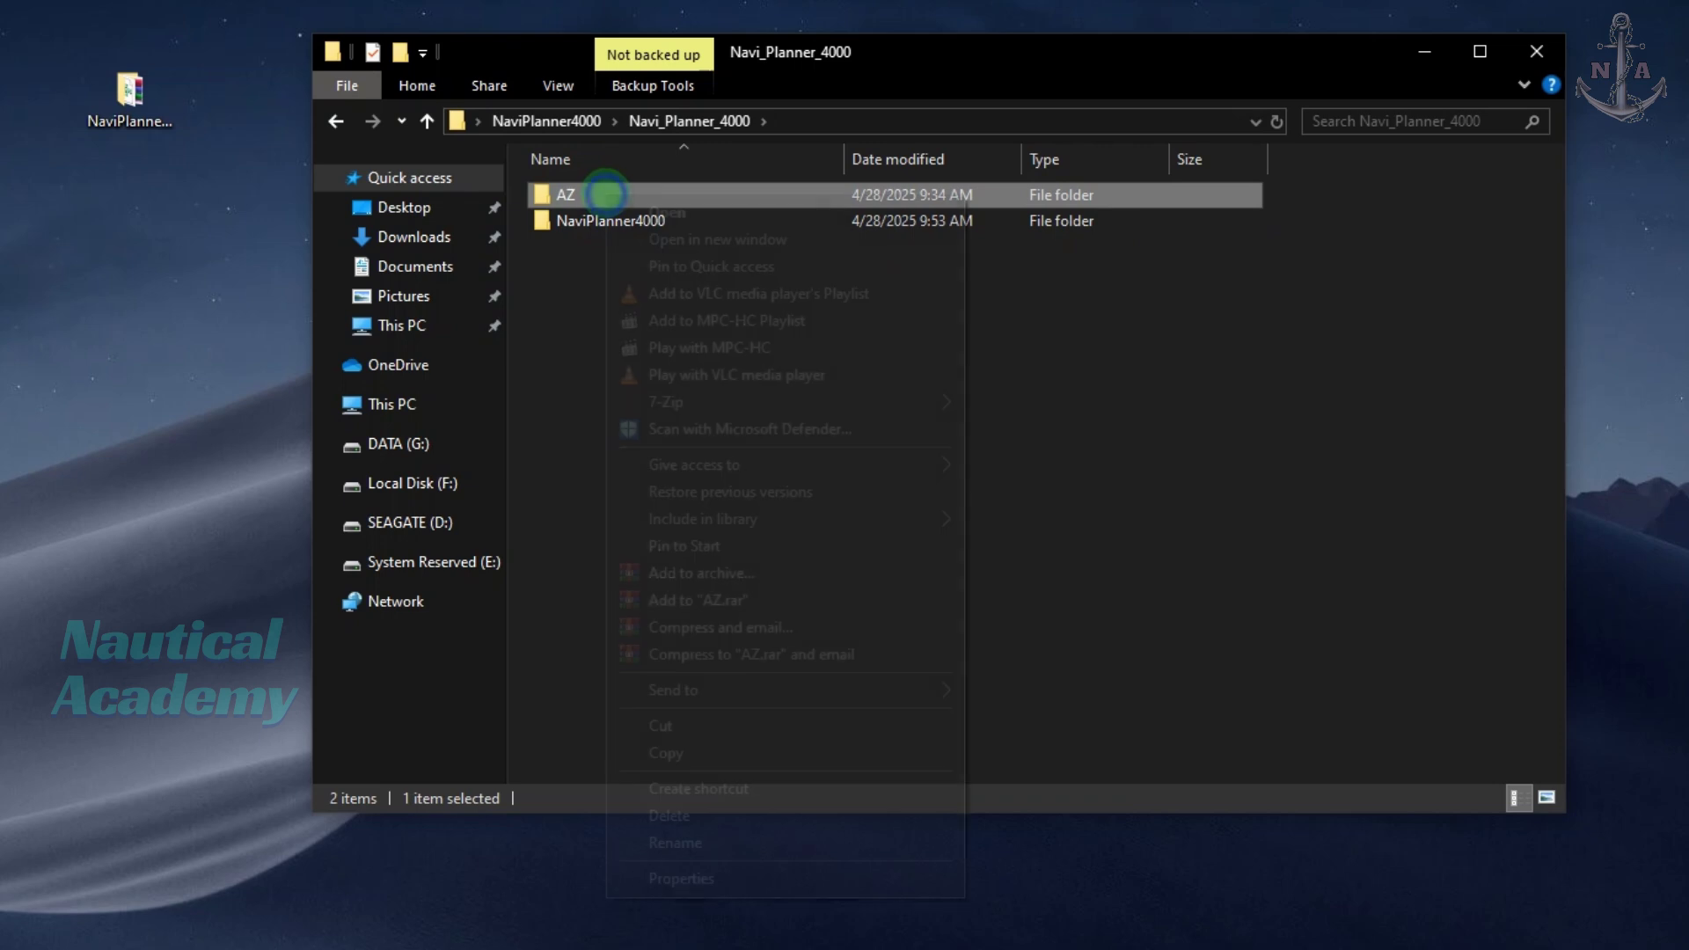
{"action": "left_click", "coordinate": [665, 212]}
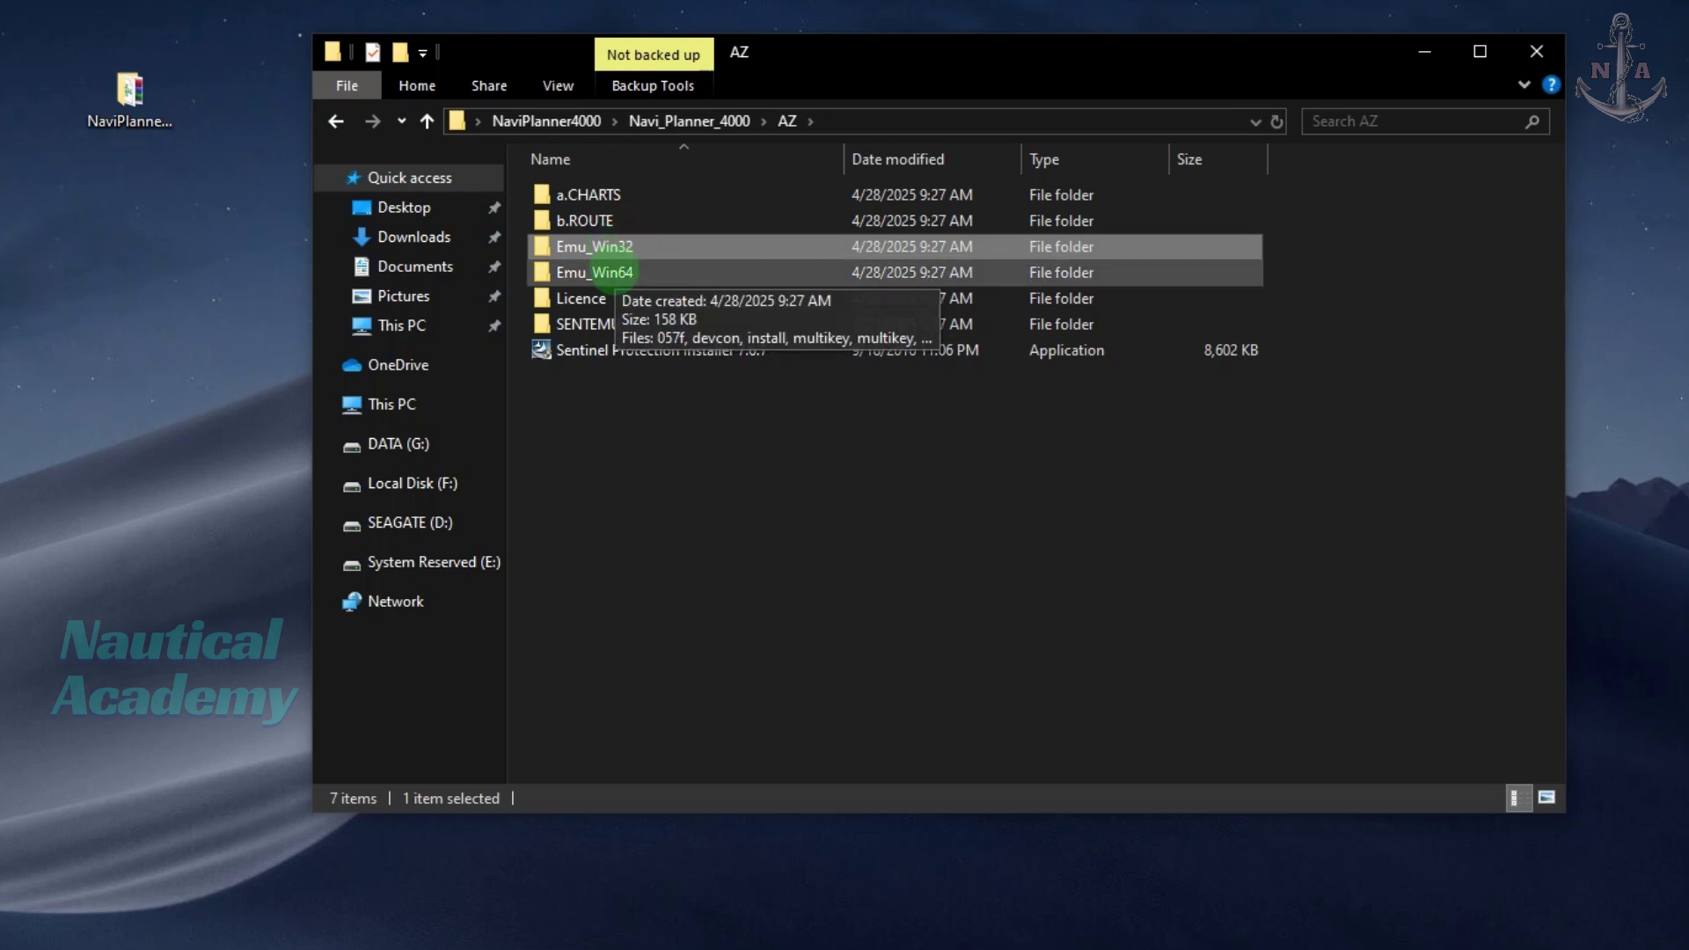
{"action": "left_click", "coordinate": [613, 272]}
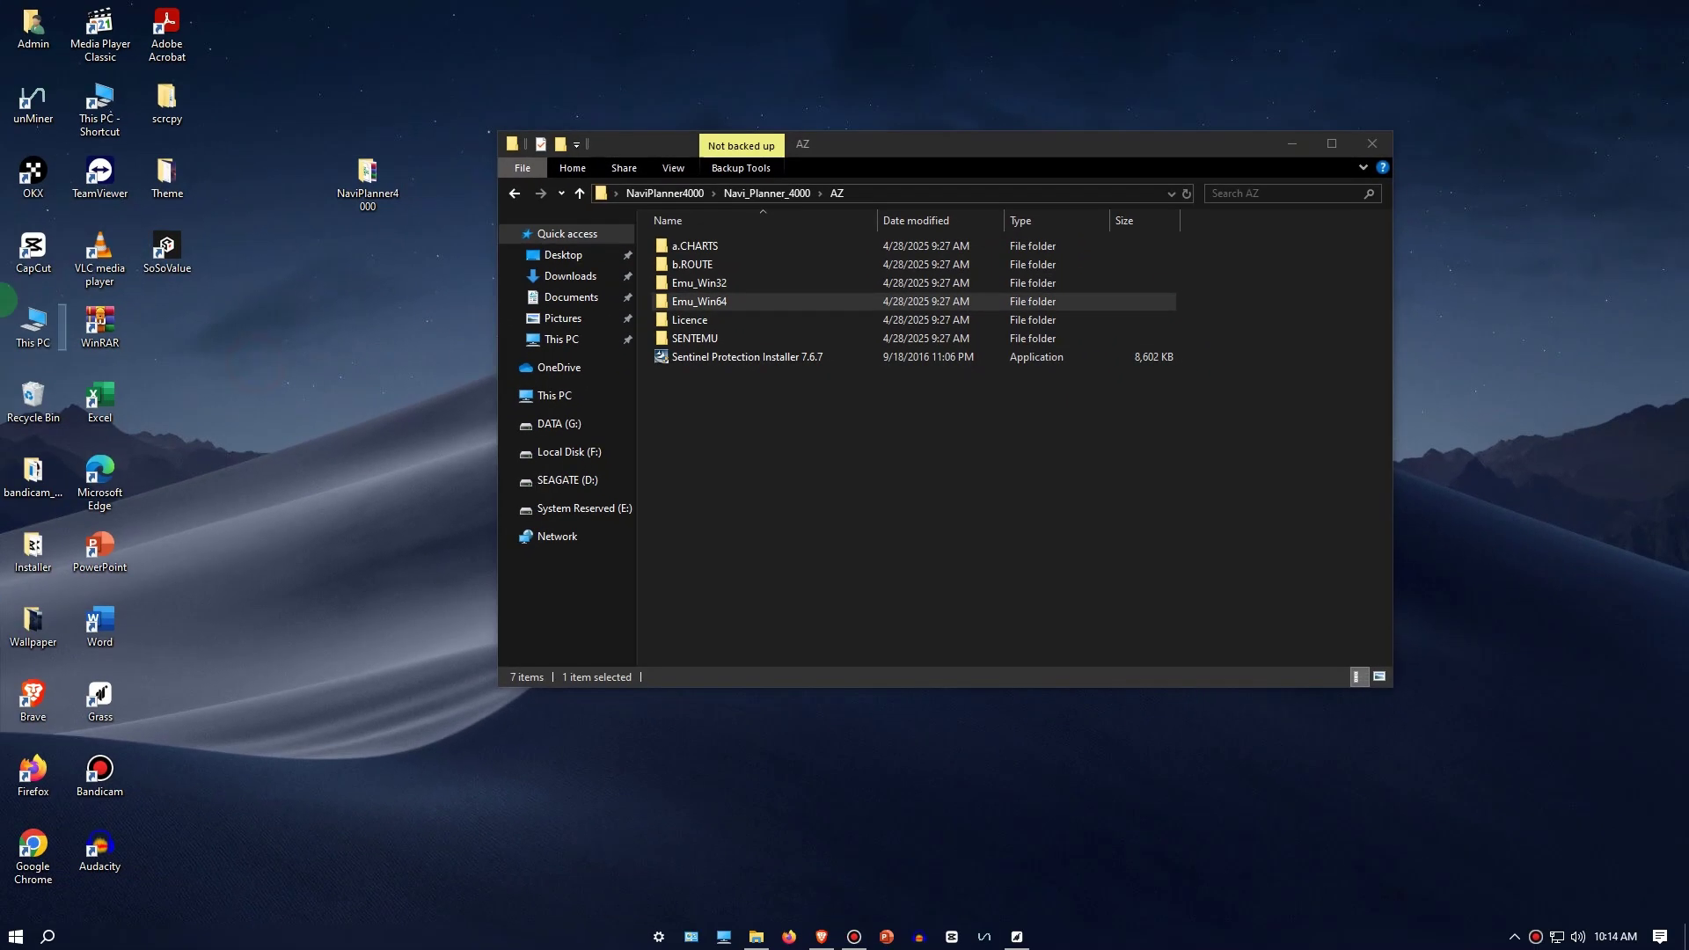
Check the system type in the properties of This PC, then close the Settings window
{"action": "left_click", "coordinate": [33, 317]}
{"action": "right_click", "coordinate": [44, 321]}
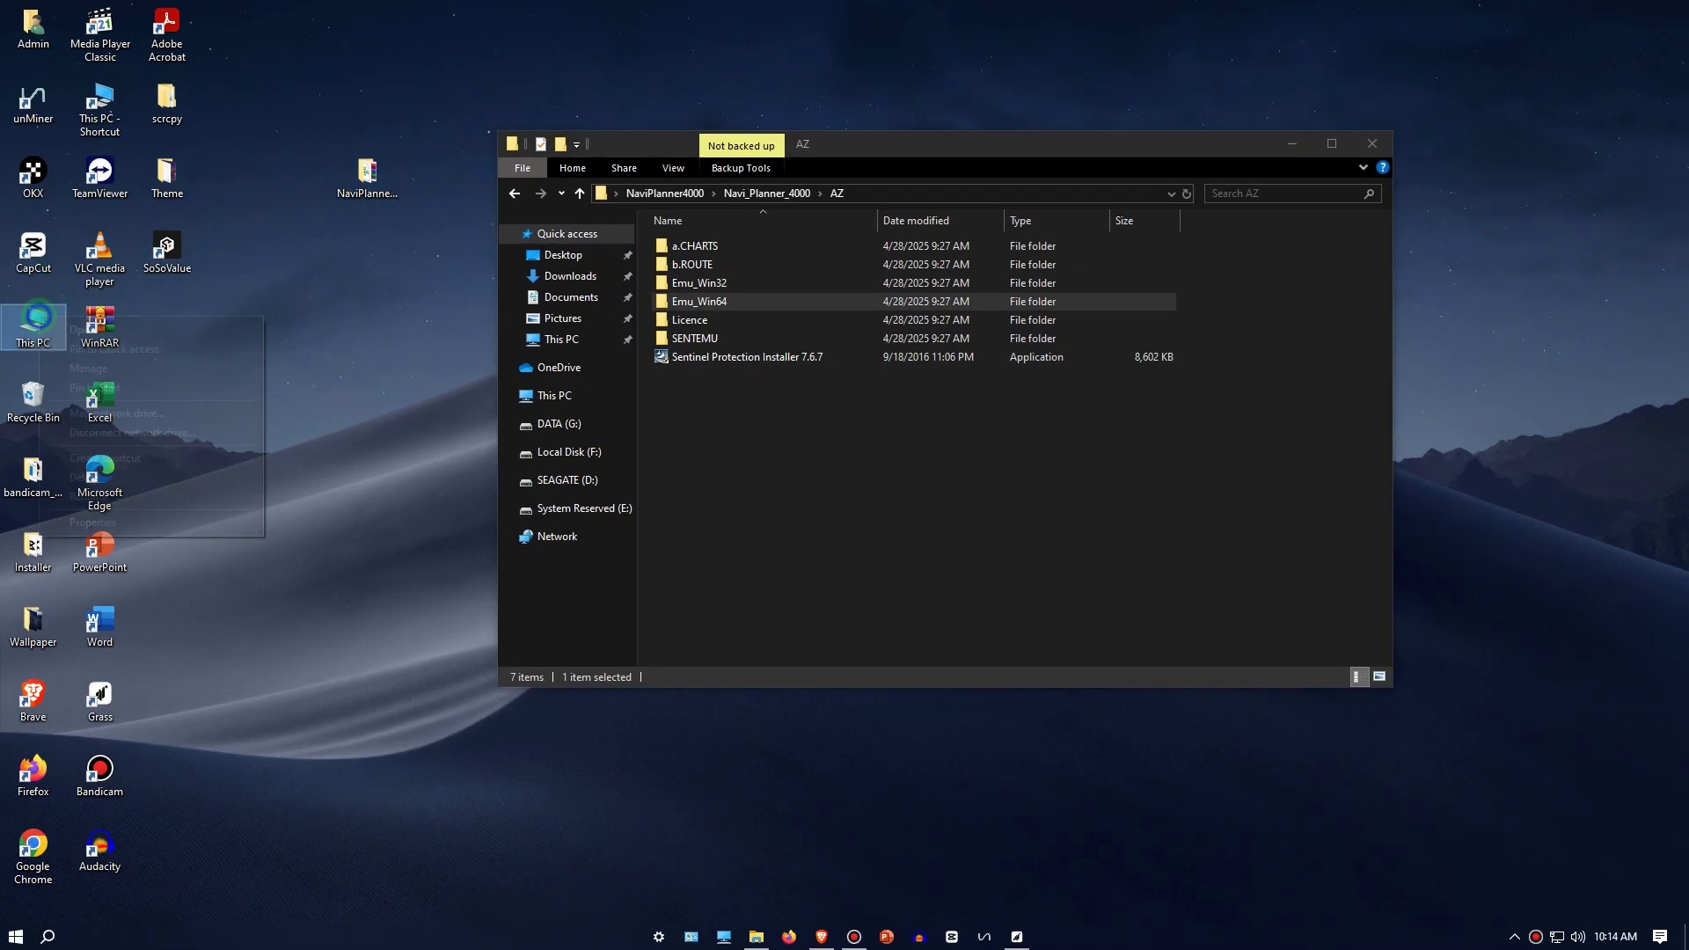
{"action": "left_click", "coordinate": [127, 521]}
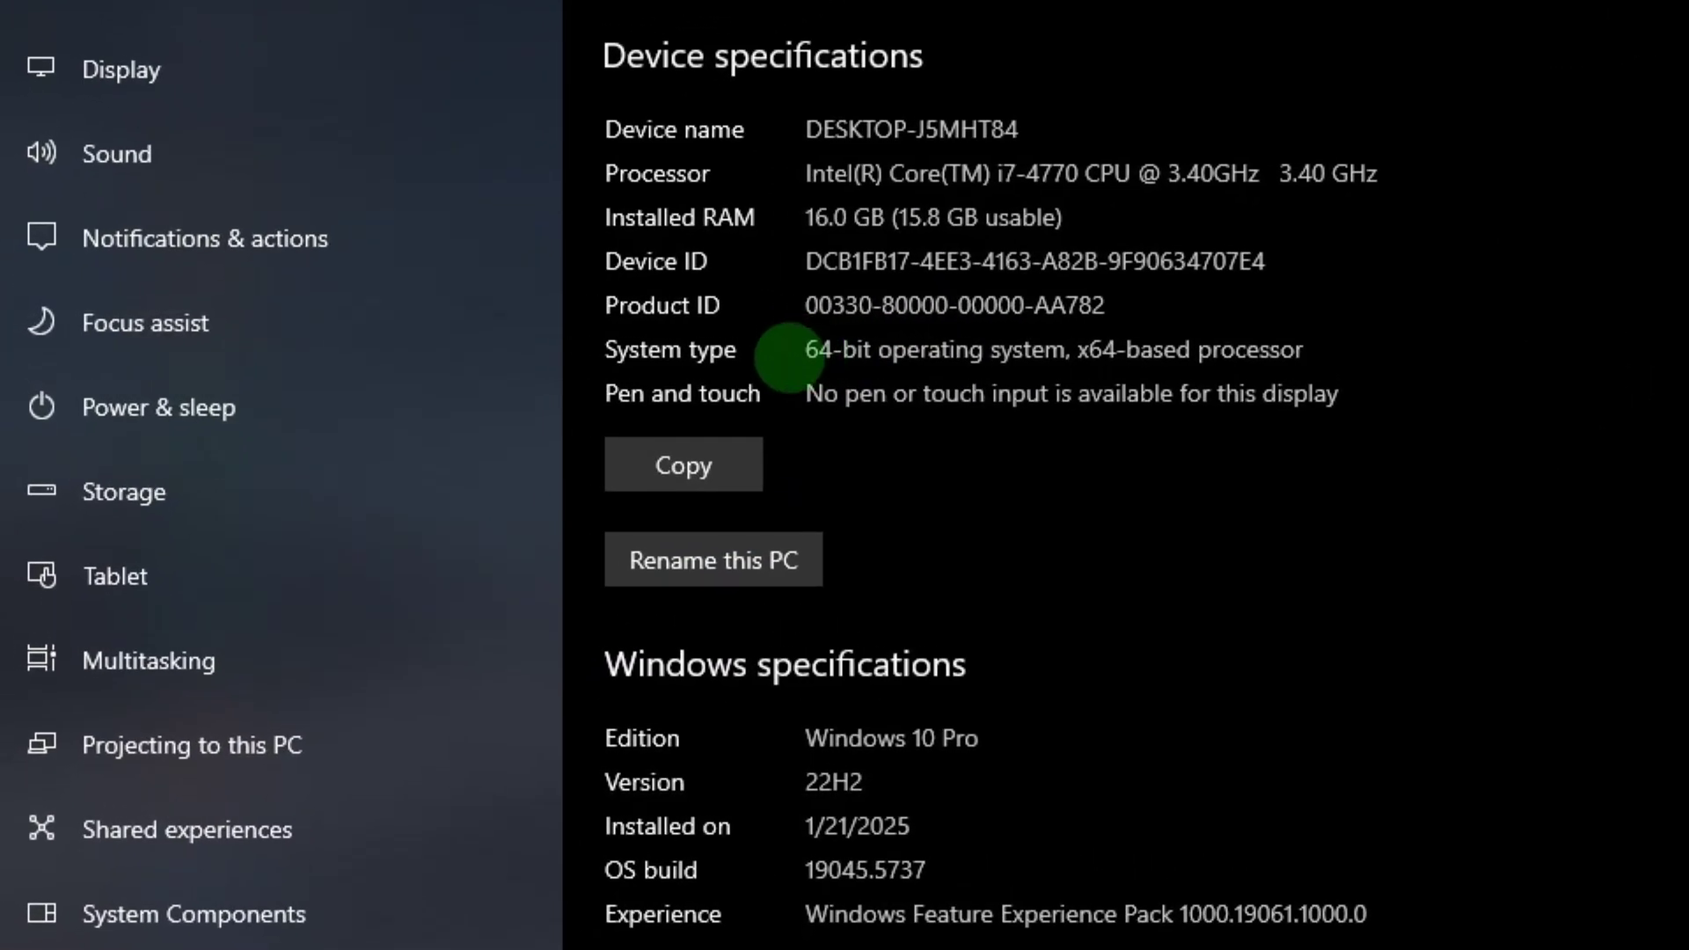
{"action": "left_click", "coordinate": [806, 350]}
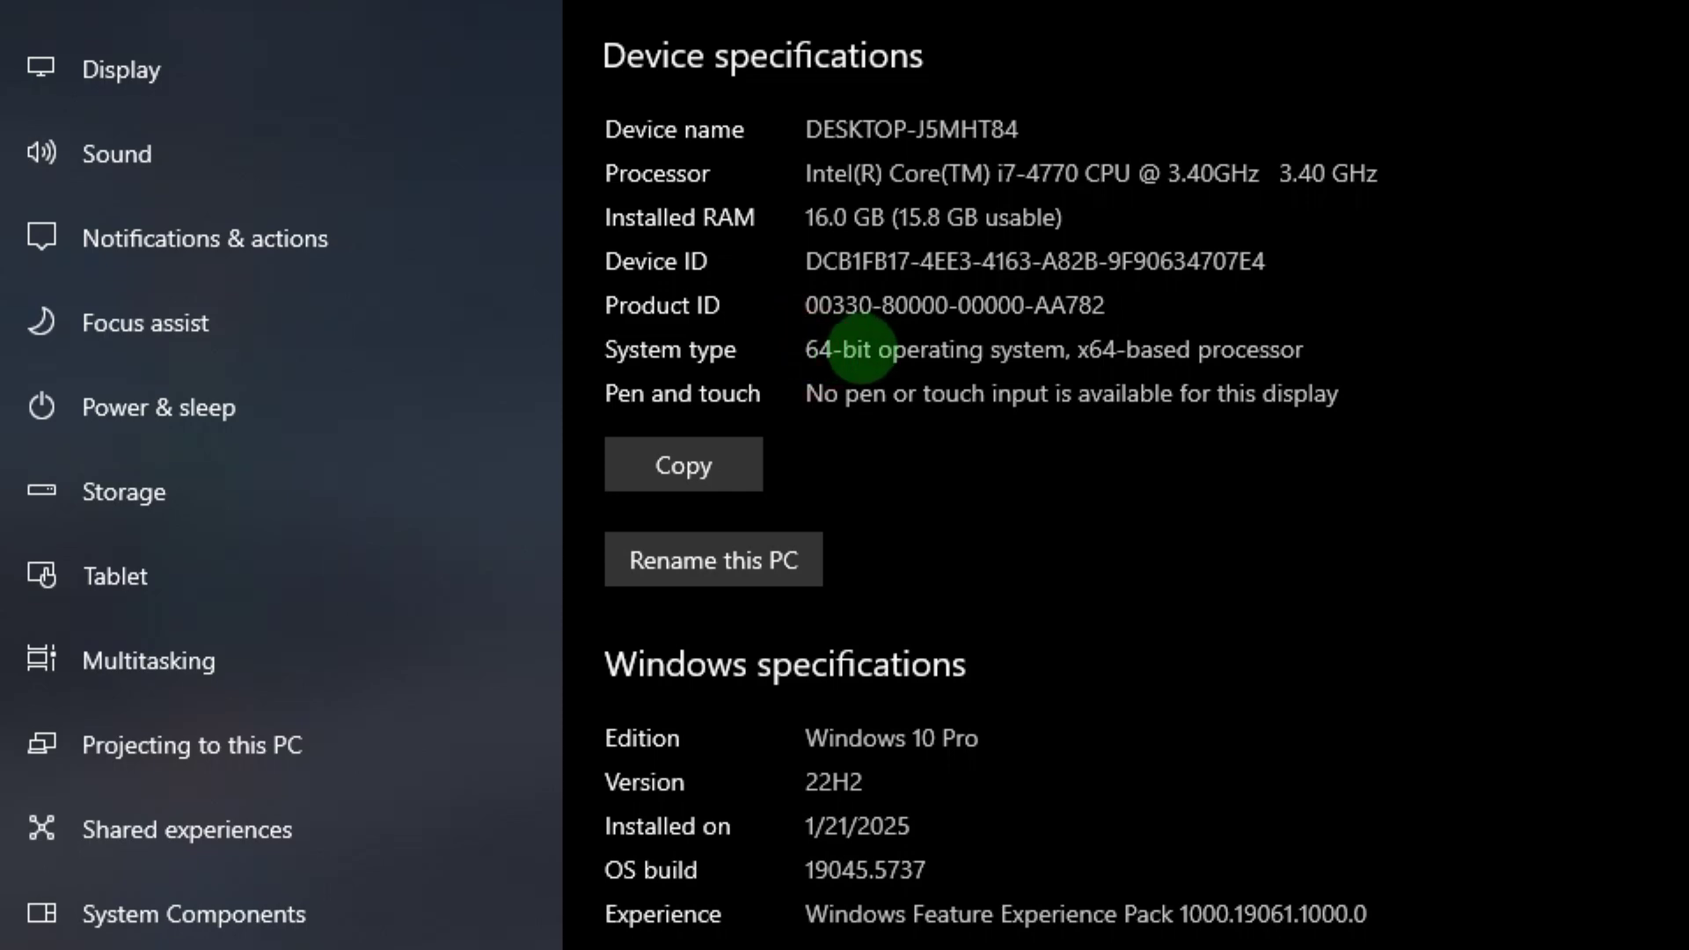
{"action": "left_click_drag", "start_coordinate": [880, 356], "coordinate": [1082, 355]}
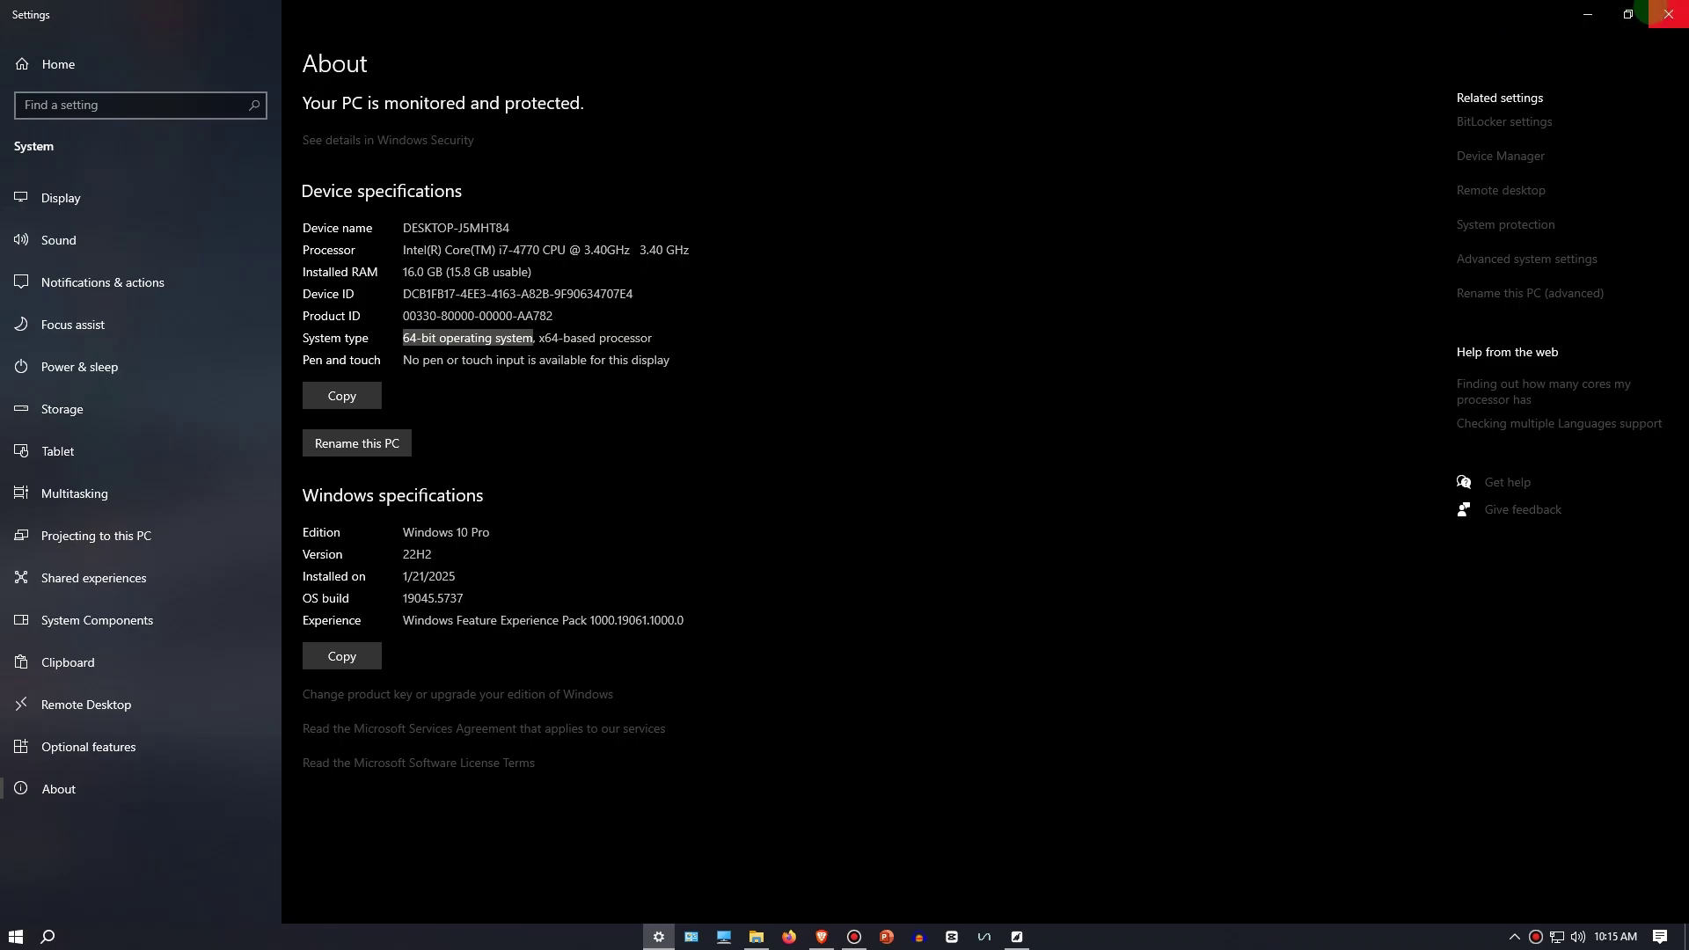
{"action": "left_click", "coordinate": [1669, 14]}
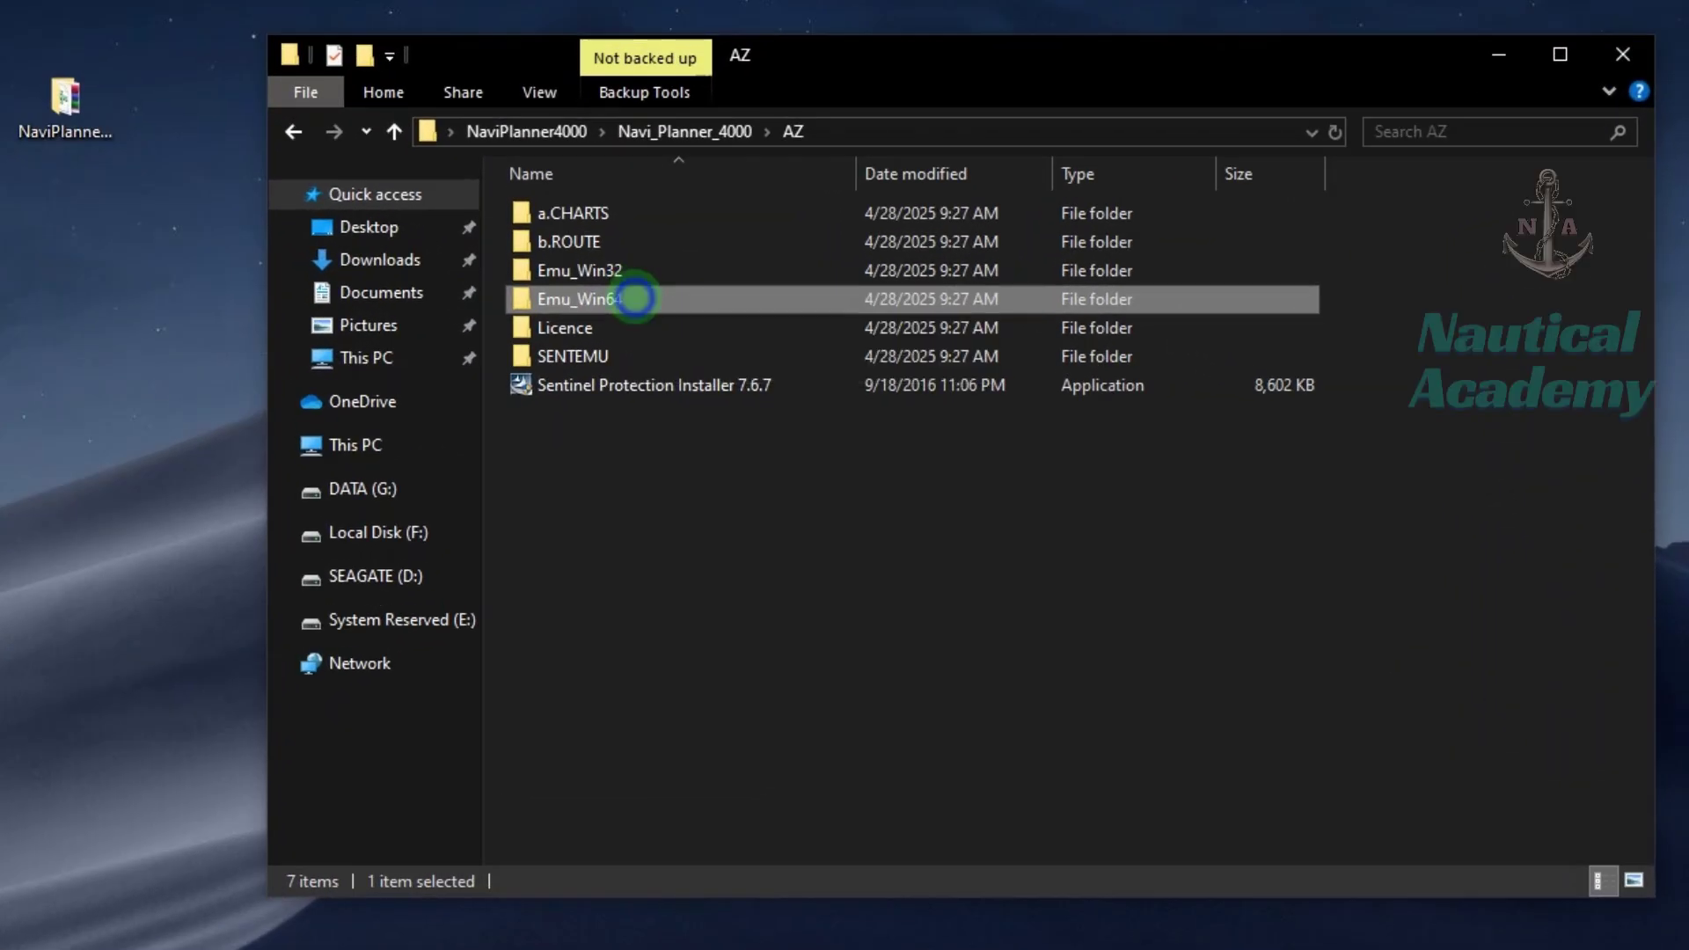
Open the Emu_Win64 folder and add the 057f registration entries to the Windows registry
{"action": "right_click", "coordinate": [735, 301]}
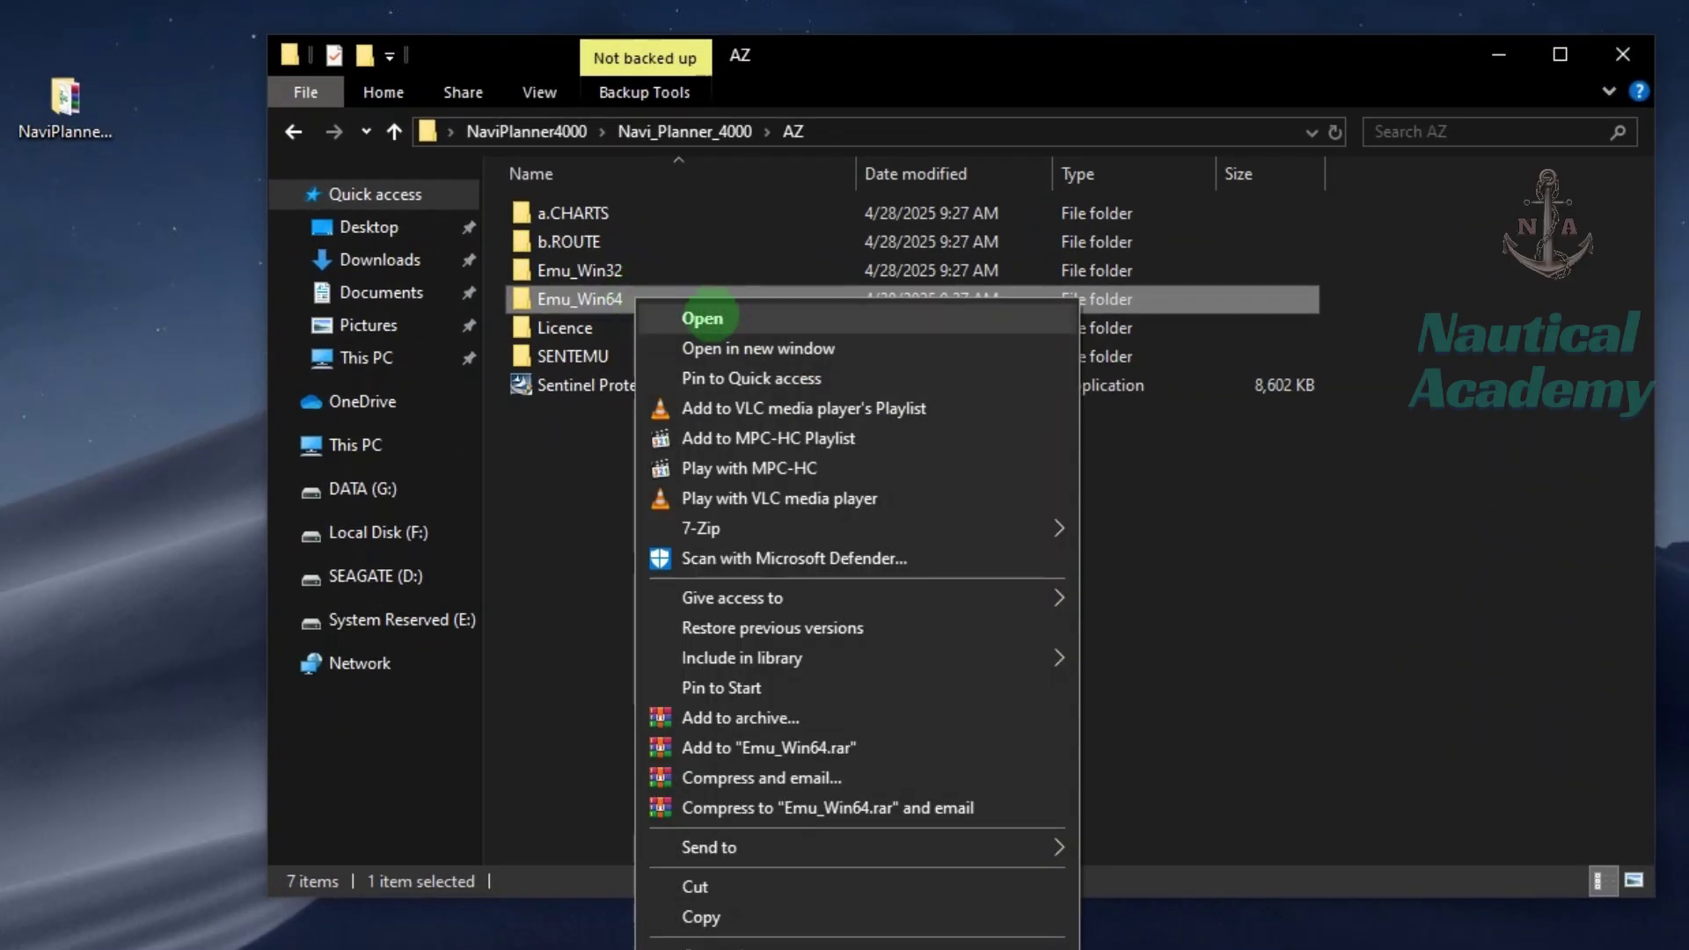
{"action": "left_click", "coordinate": [700, 319]}
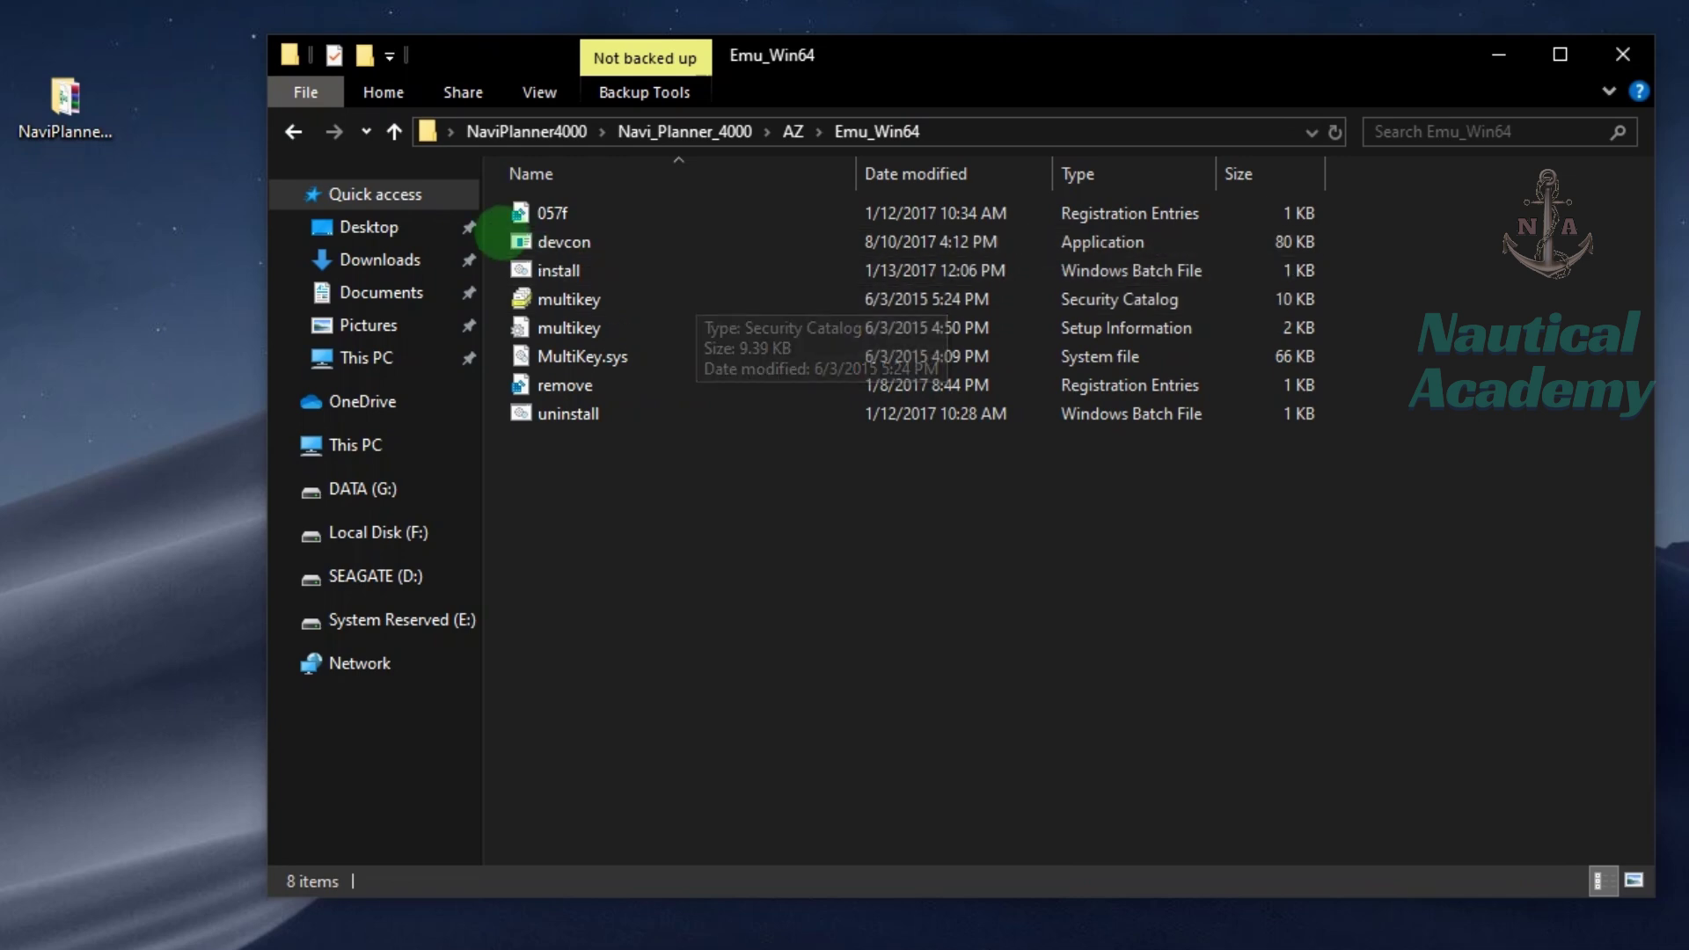
{"action": "left_click", "coordinate": [586, 211]}
{"action": "double_click", "coordinate": [586, 211]}
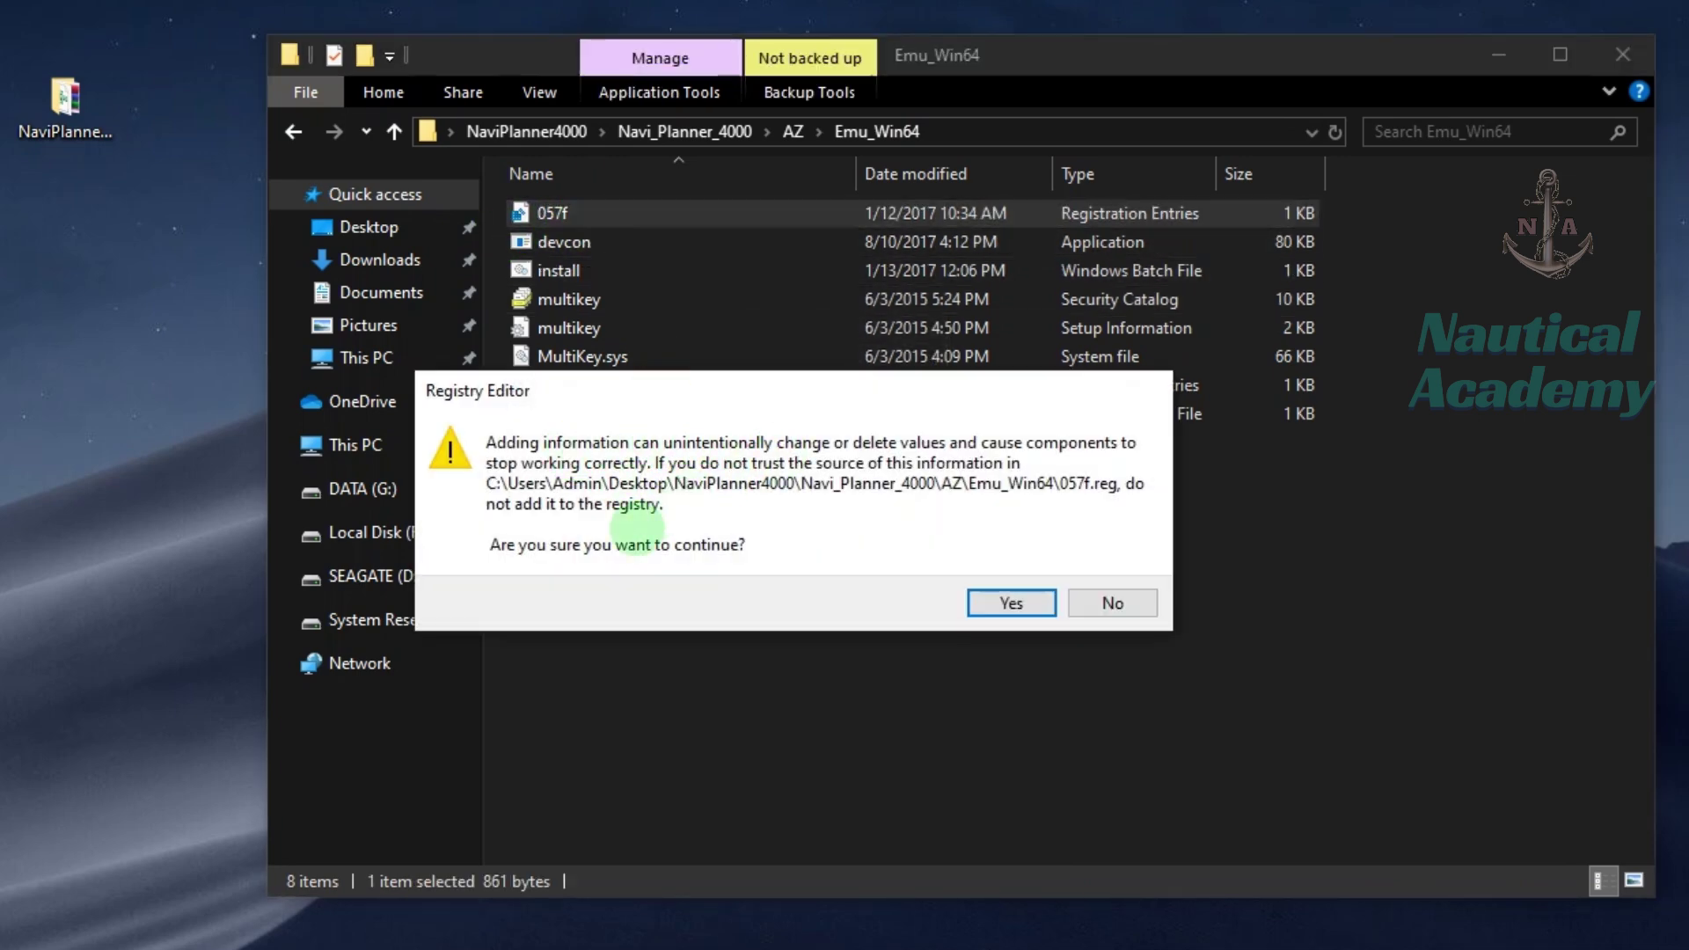
{"action": "left_click", "coordinate": [1012, 603]}
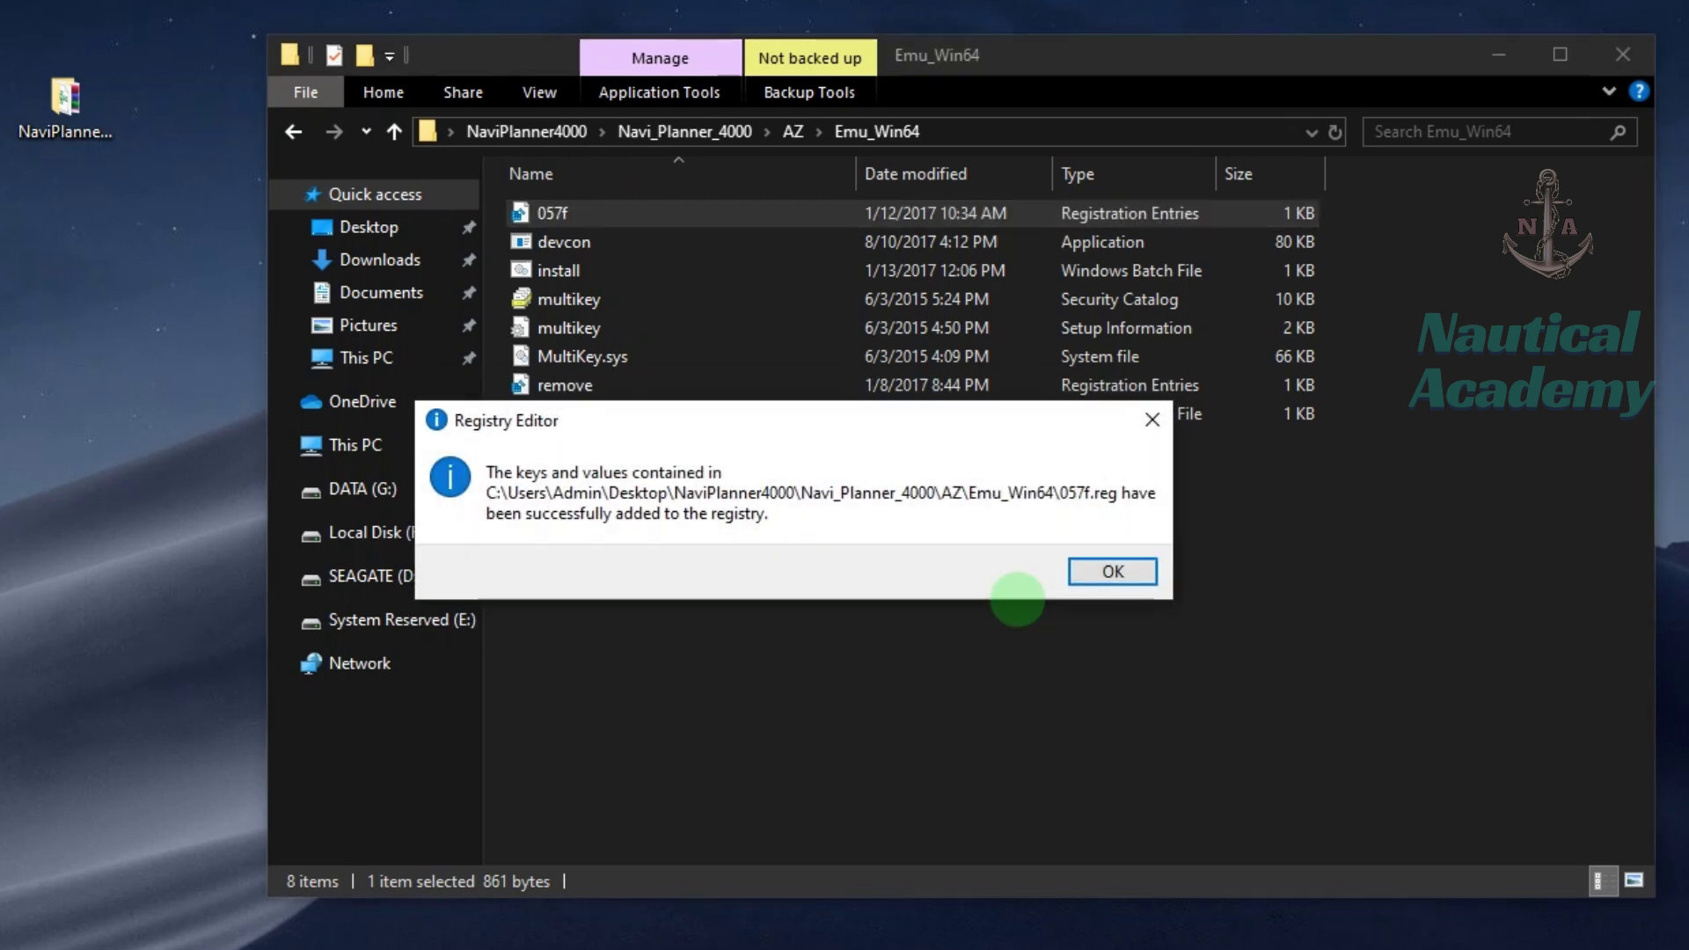
{"action": "left_click", "coordinate": [1110, 571]}
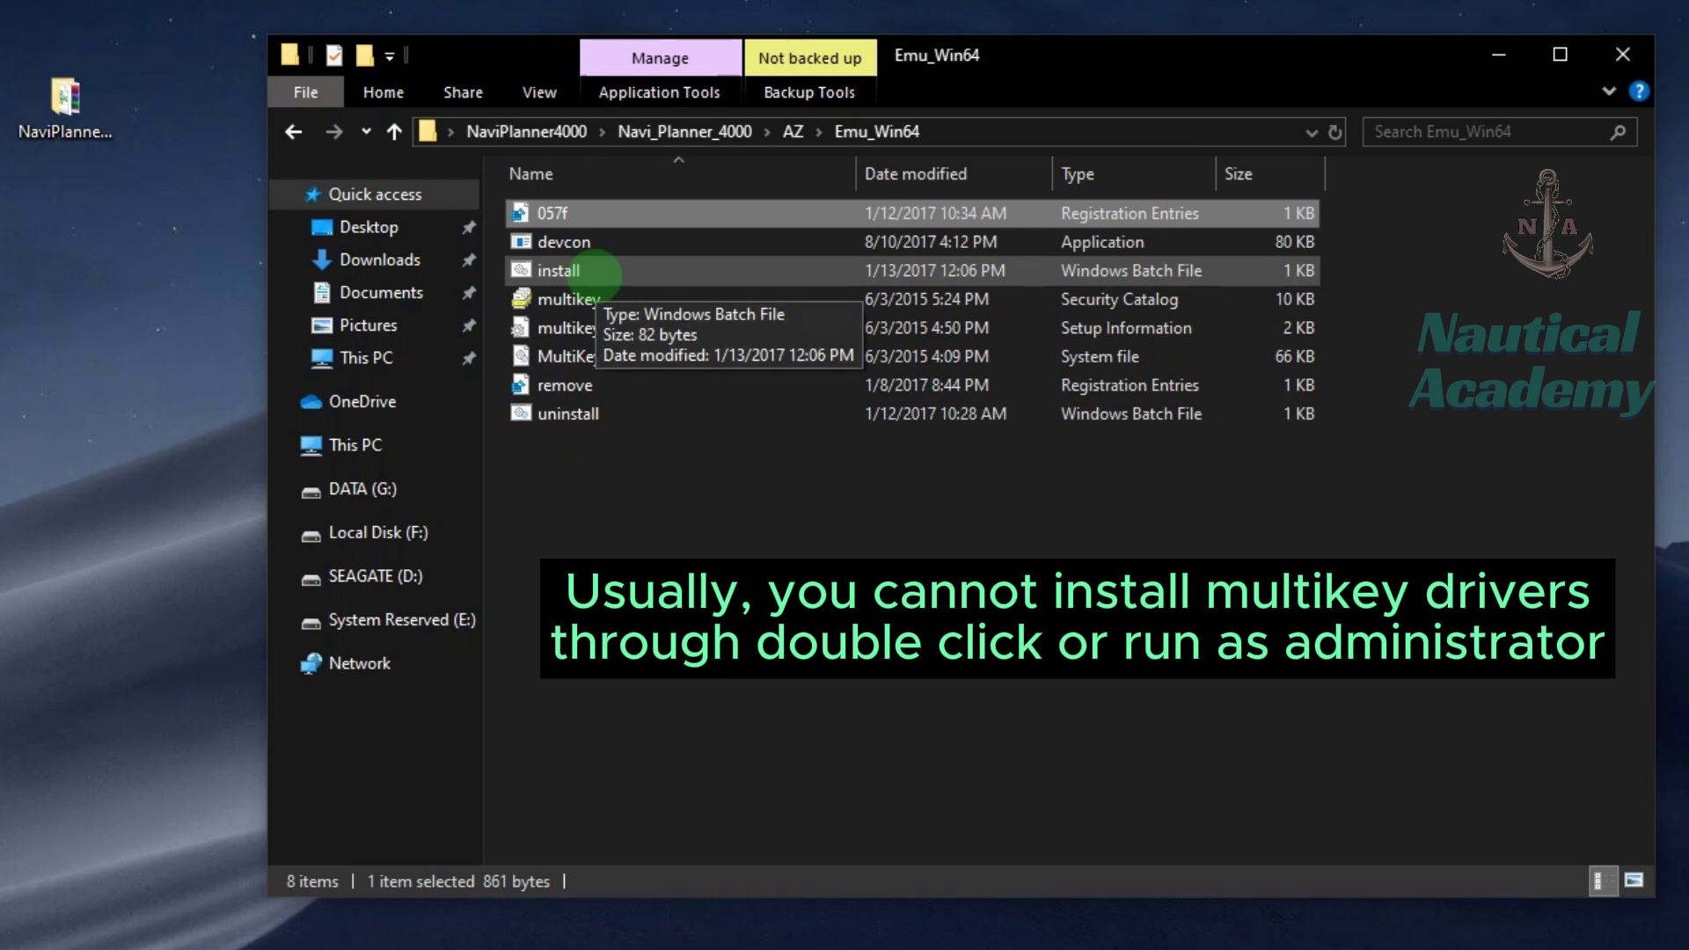
Try to run the install batch file in Emu_Win64 as administrator
{"action": "left_click", "coordinate": [598, 275]}
{"action": "right_click", "coordinate": [598, 275]}
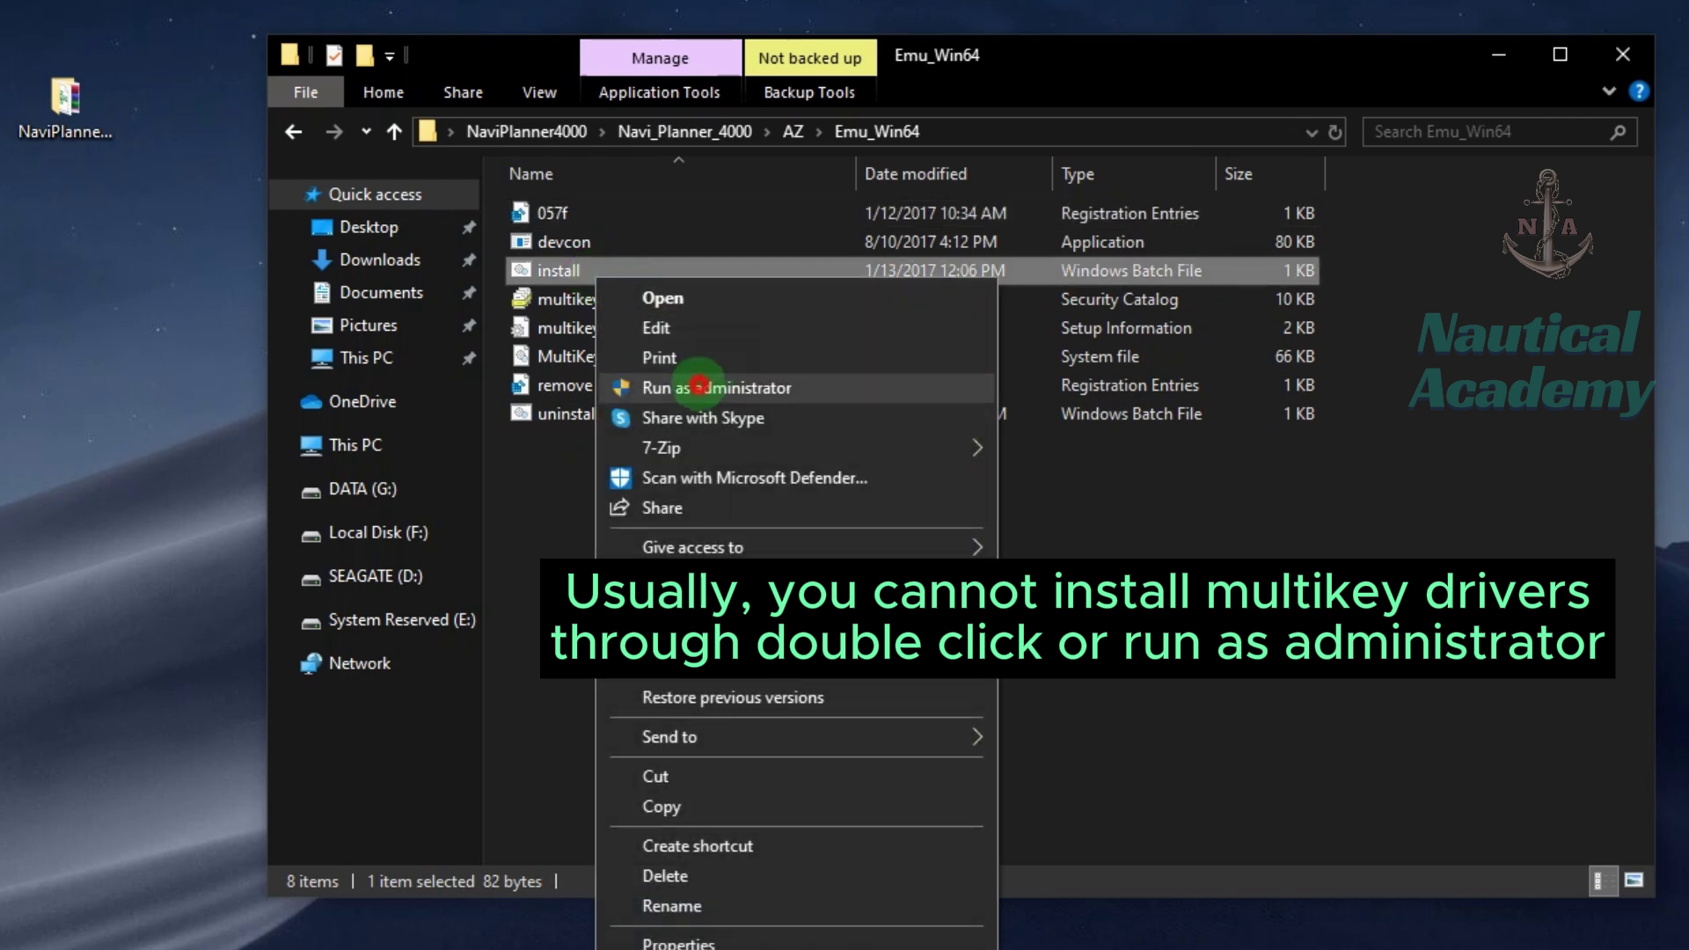
{"action": "left_click", "coordinate": [699, 387]}
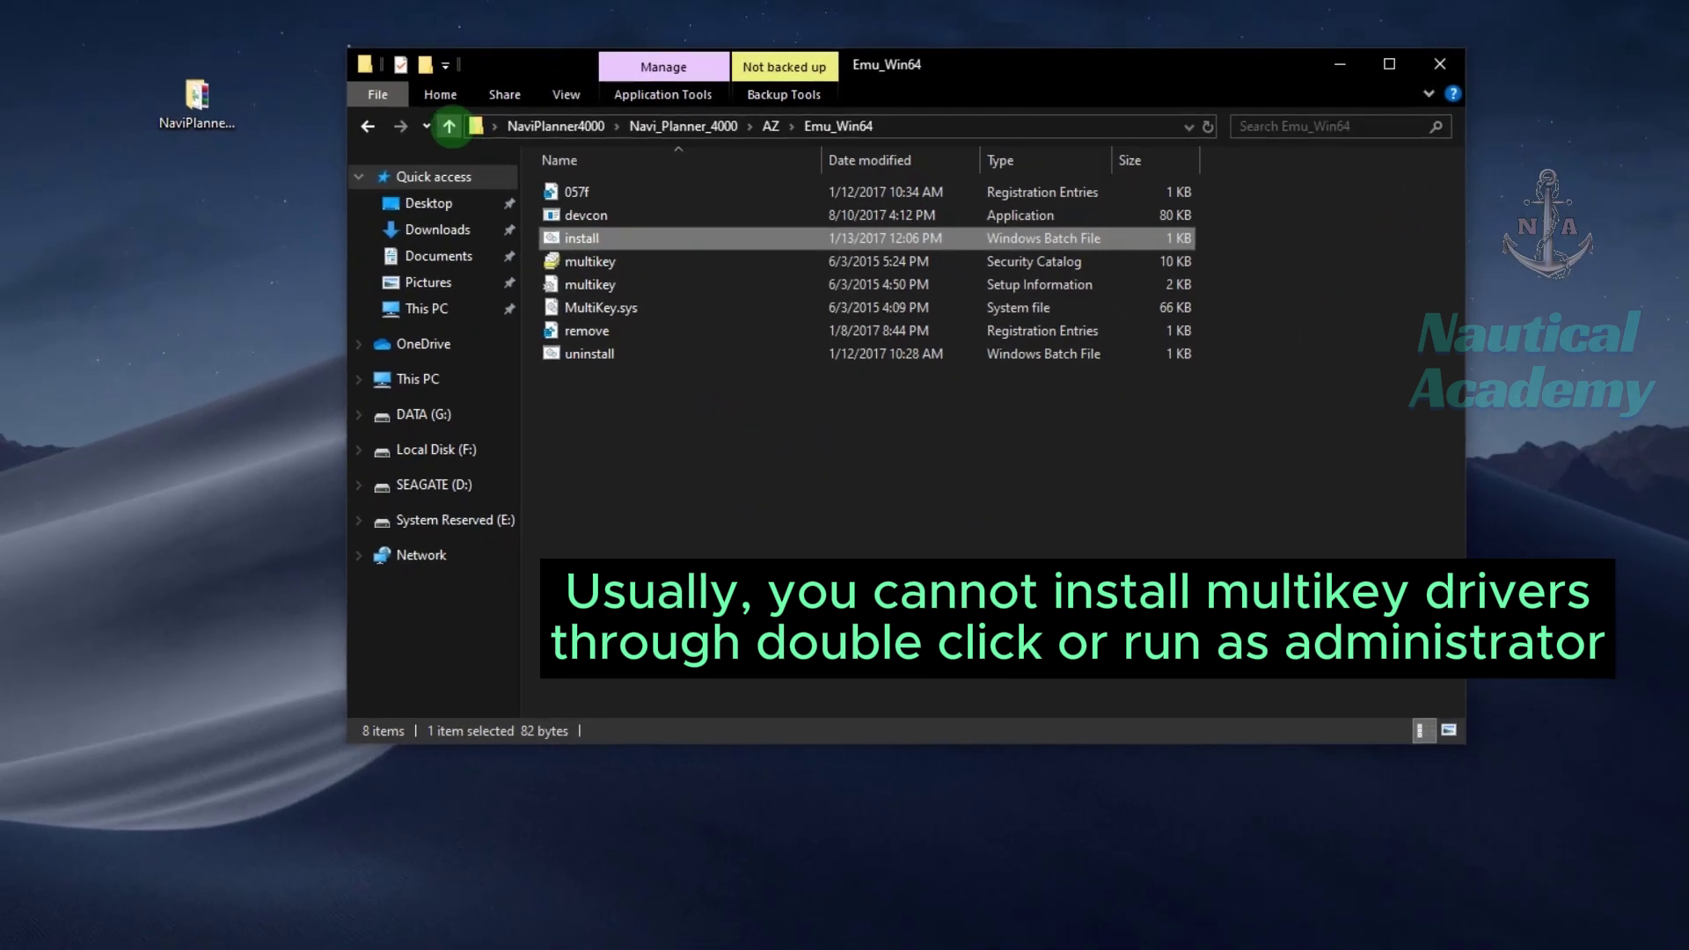
Go back to the AZ folder and copy its Emu_Win64 folder
{"action": "left_click", "coordinate": [450, 127]}
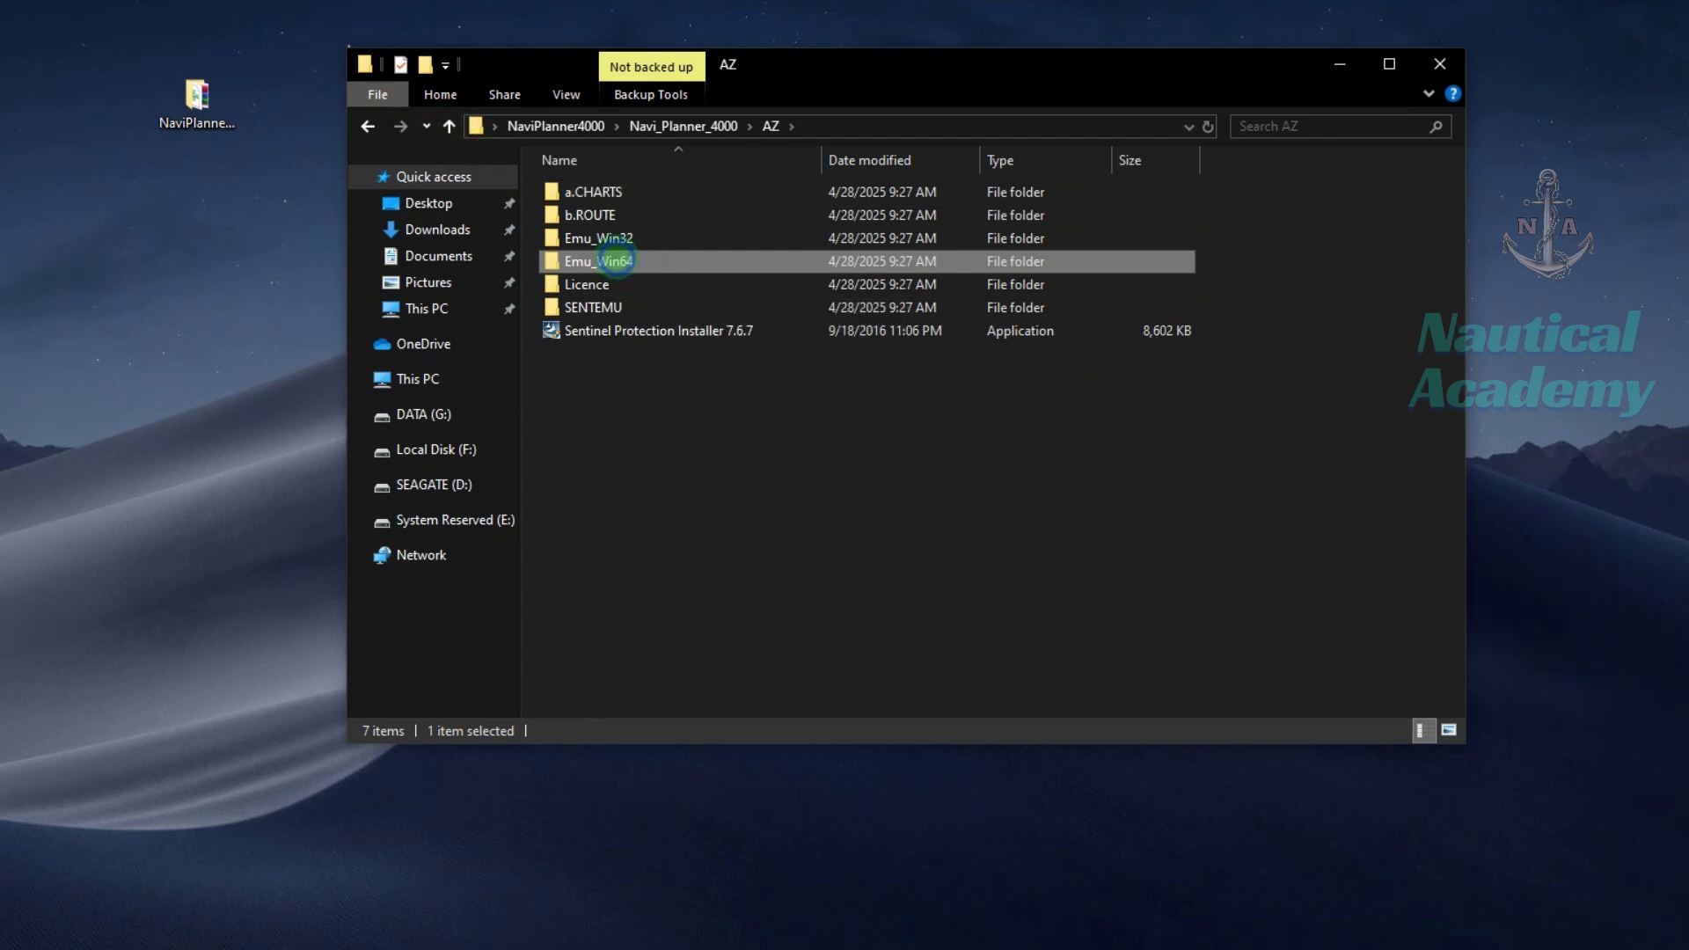
{"action": "right_click", "coordinate": [619, 261]}
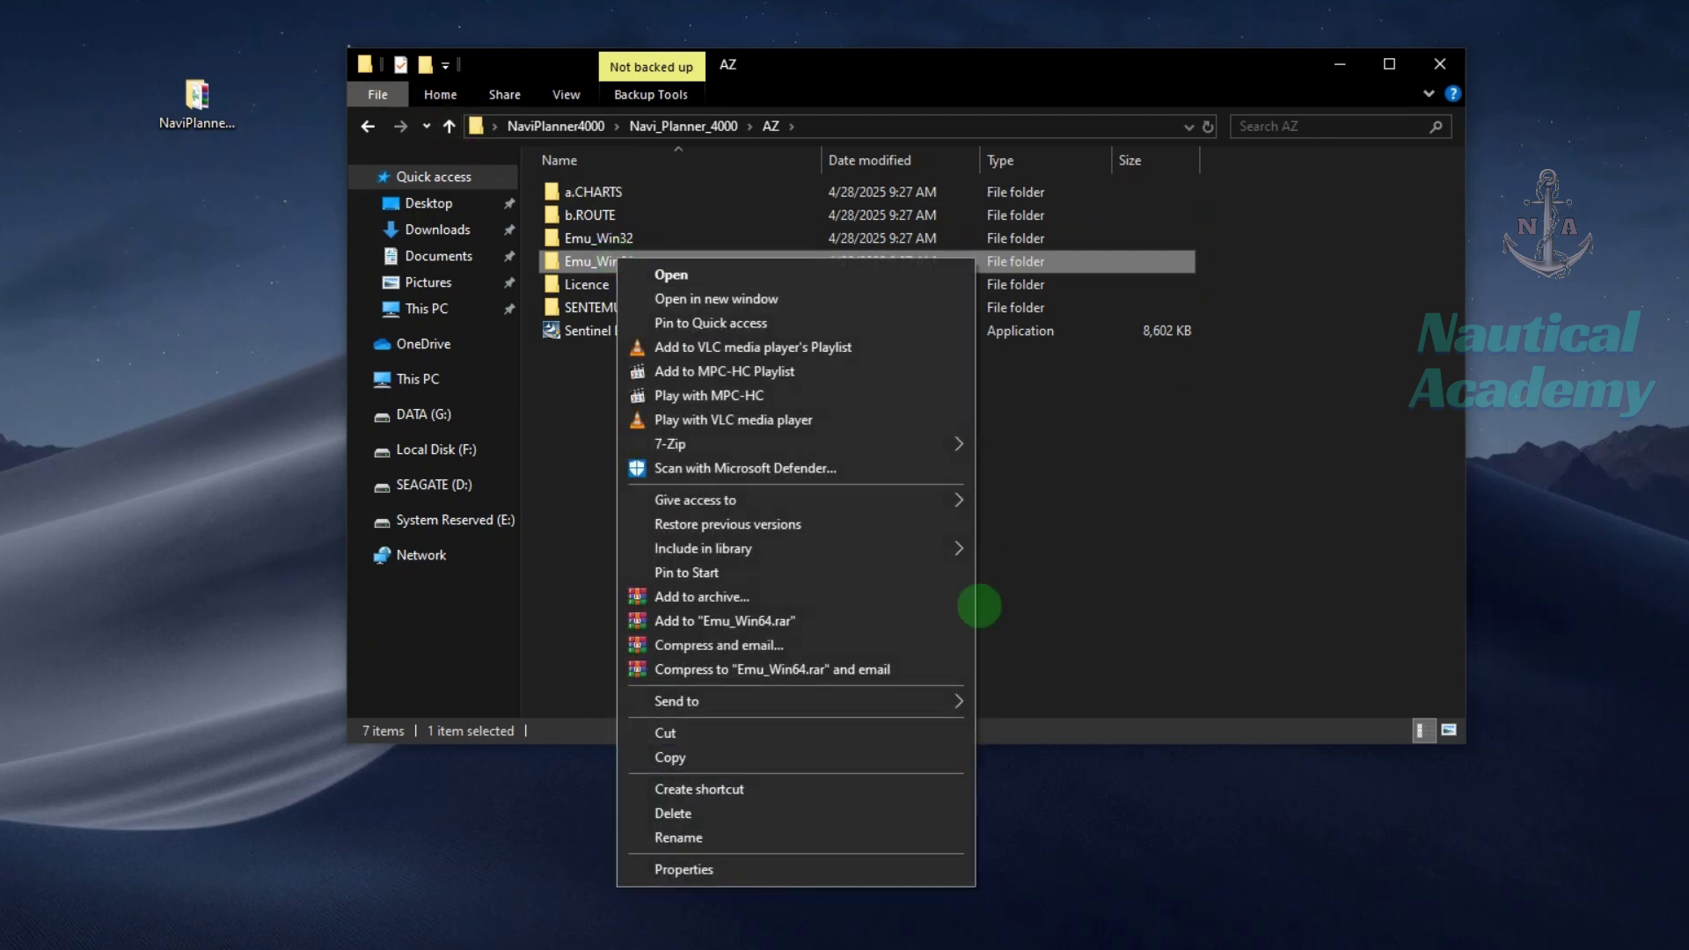
{"action": "left_click", "coordinate": [690, 755]}
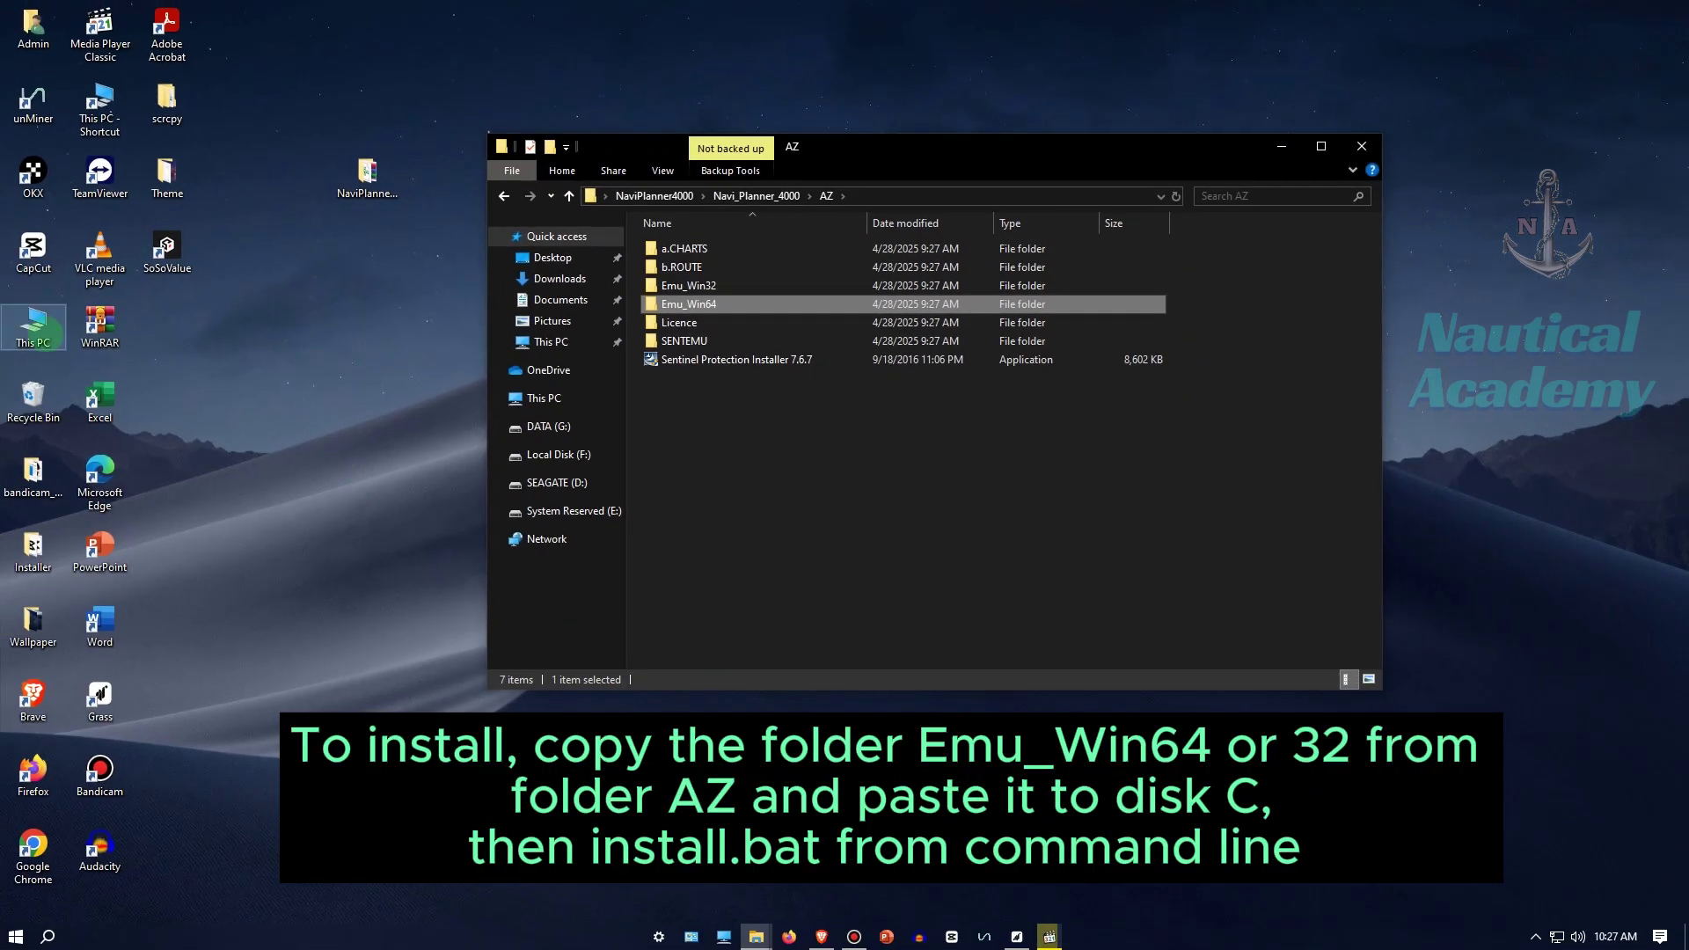
Paste the Emu_Win64 folder into the root of Local Disk (C:) and open the pasted folder
{"action": "double_click", "coordinate": [34, 324]}
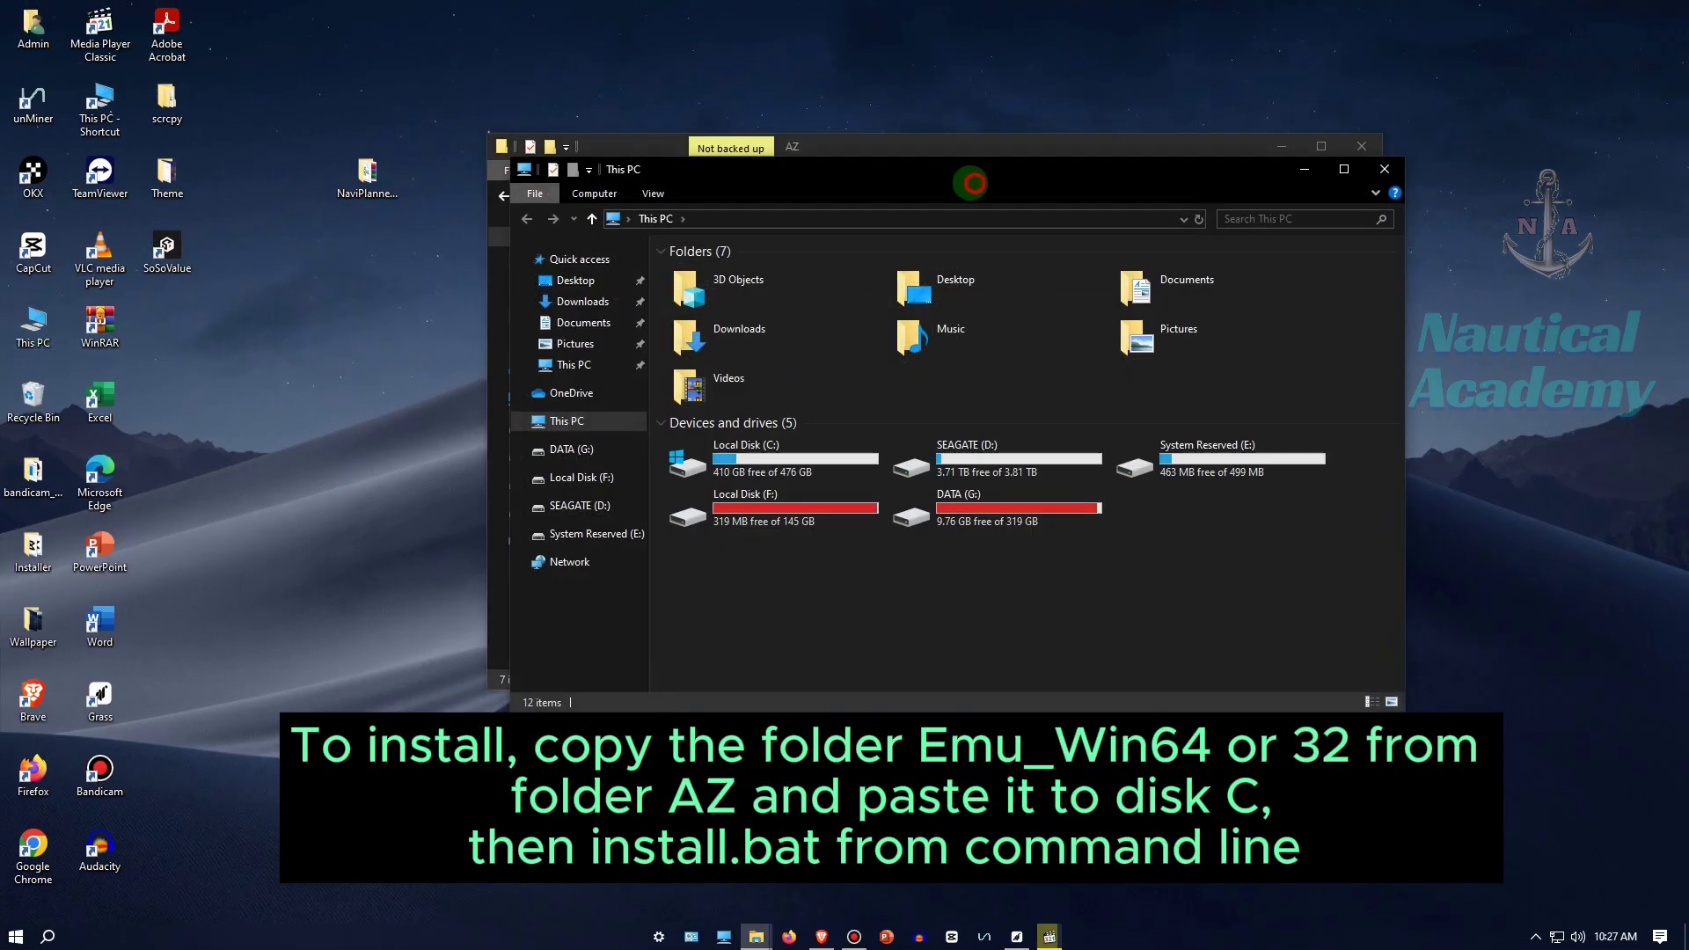
{"action": "left_click_drag", "start_coordinate": [954, 166], "coordinate": [865, 126]}
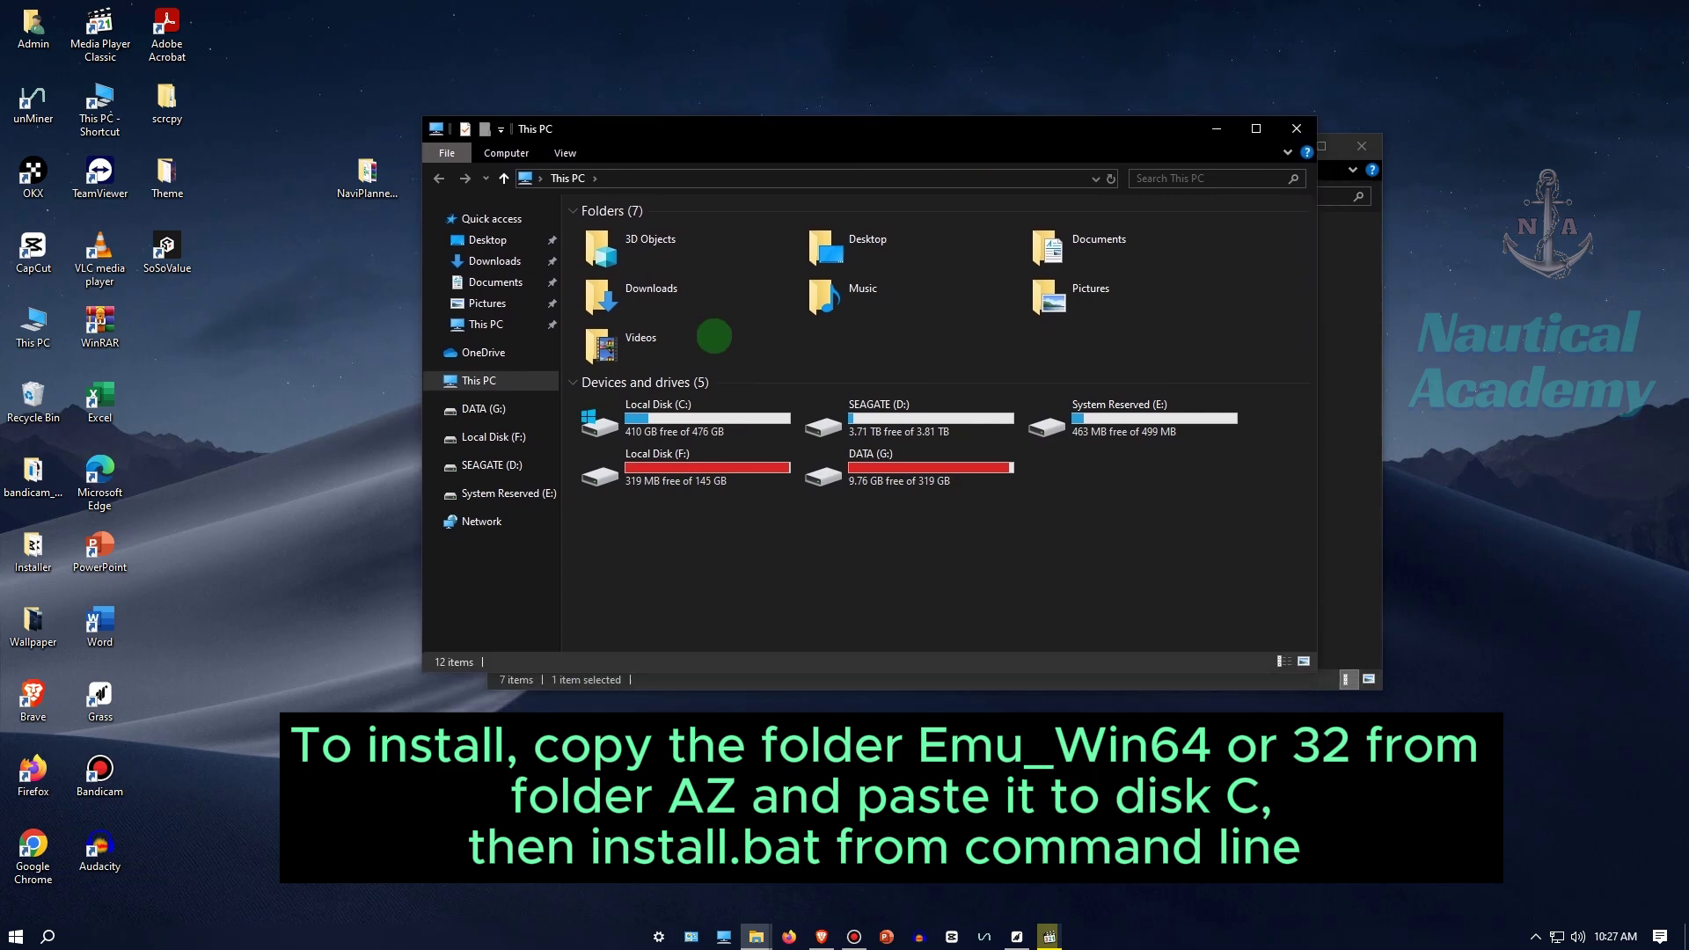
{"action": "double_click", "coordinate": [680, 428]}
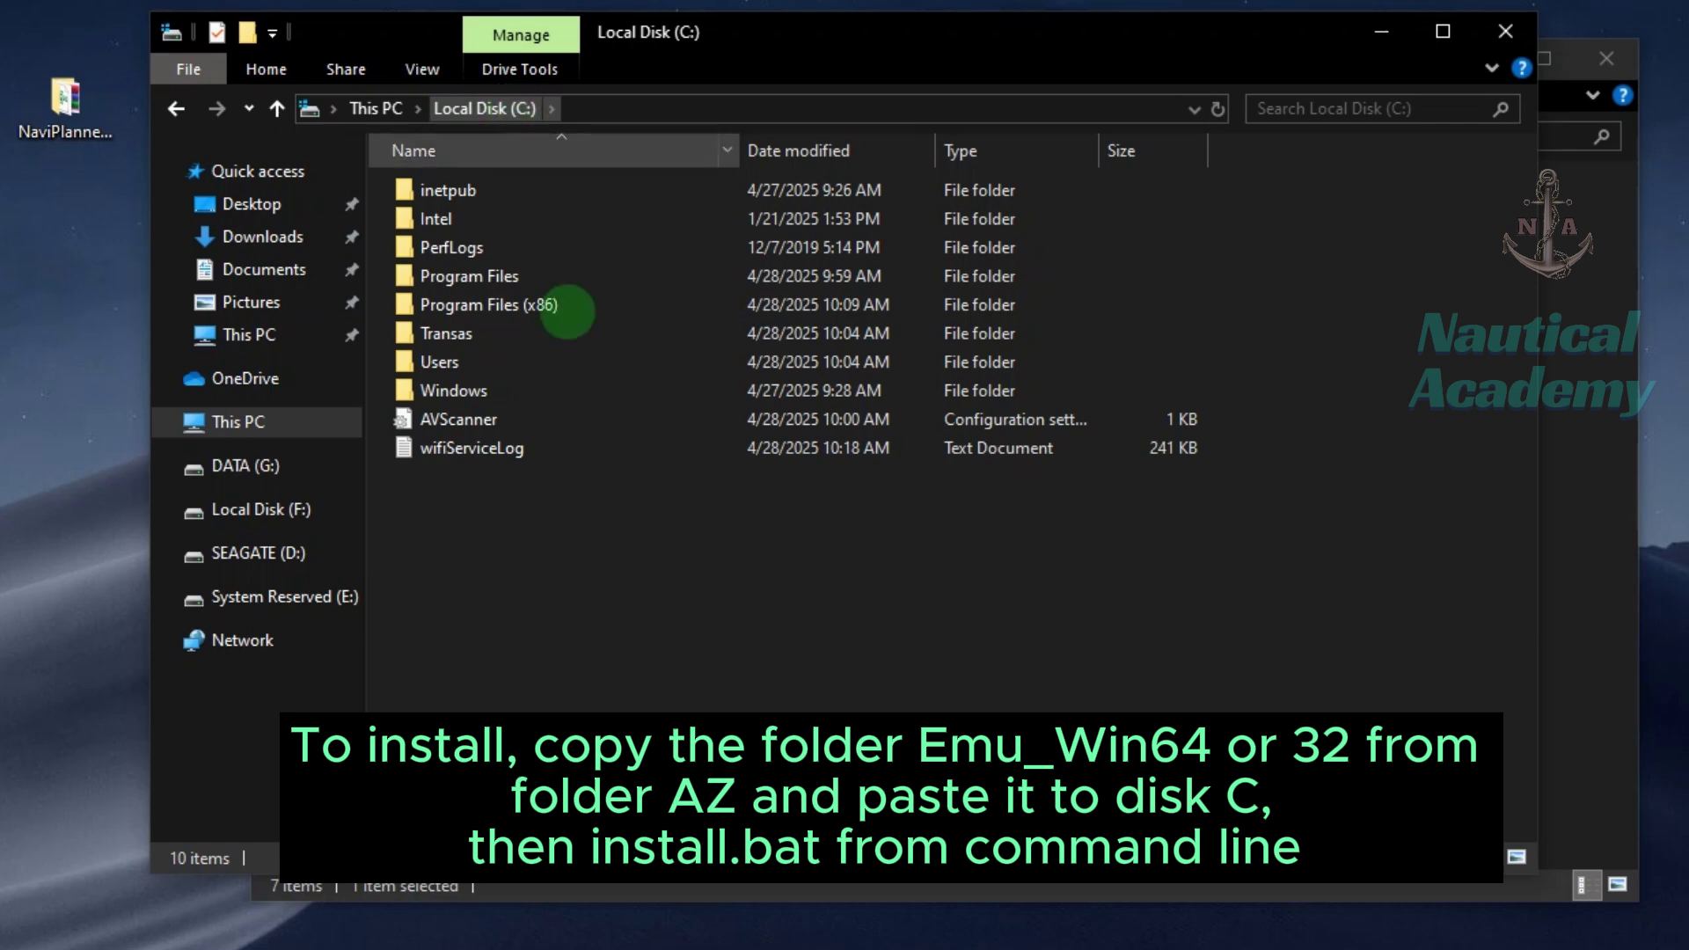
{"action": "right_click", "coordinate": [500, 510]}
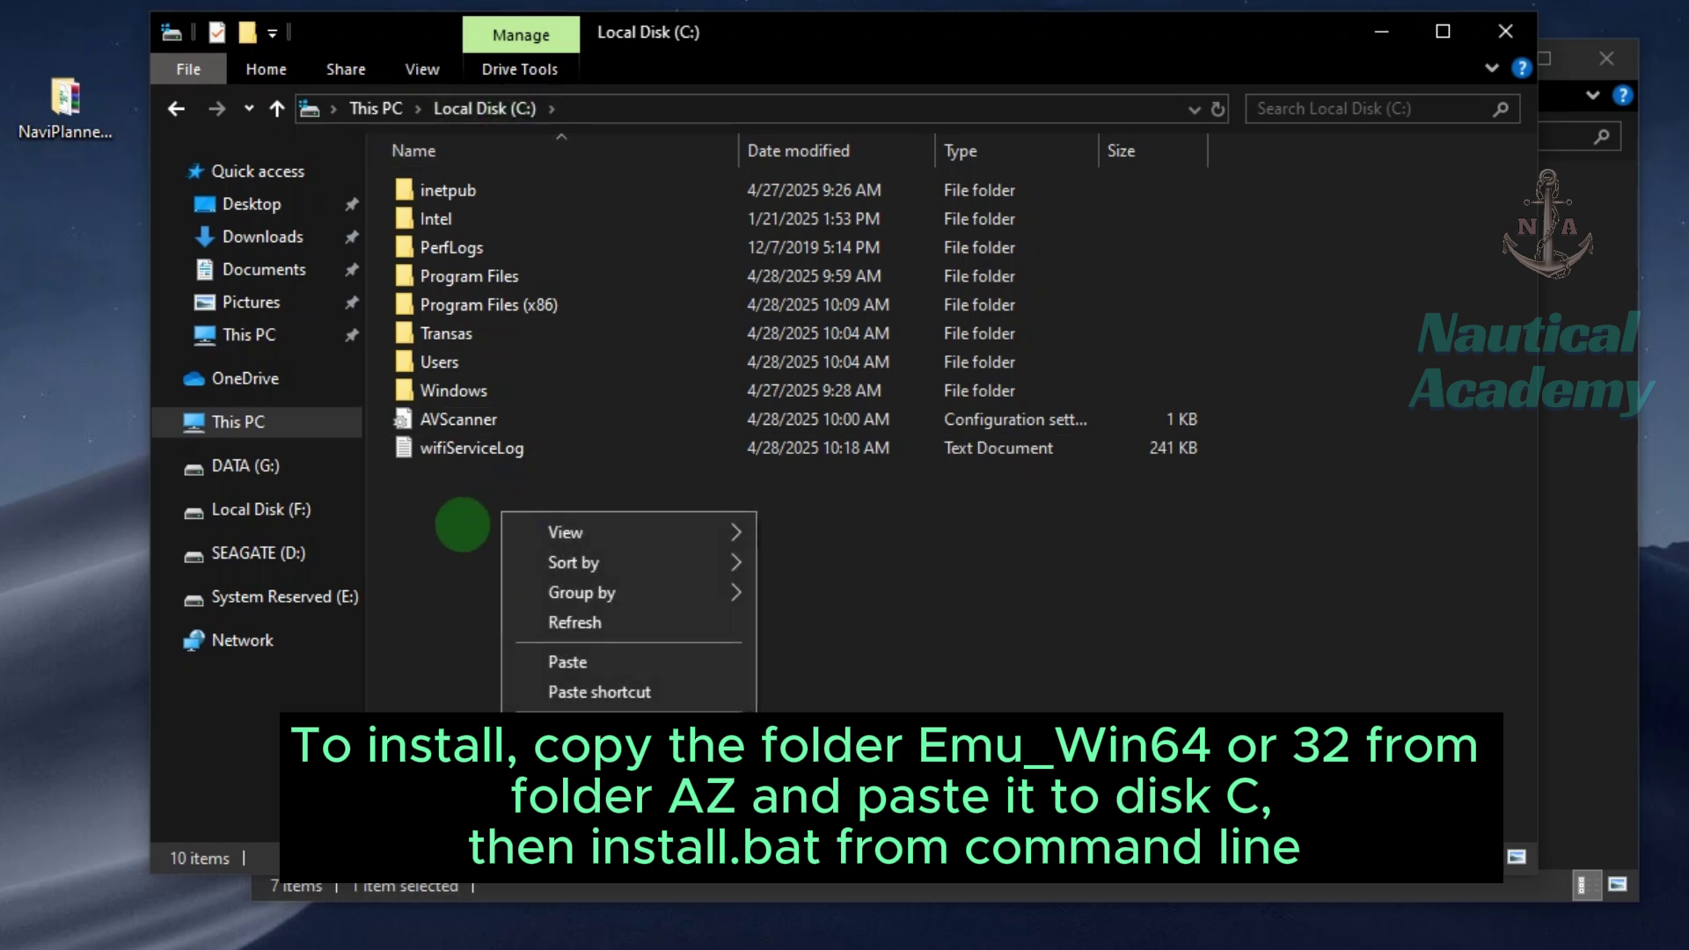
{"action": "left_click", "coordinate": [567, 661]}
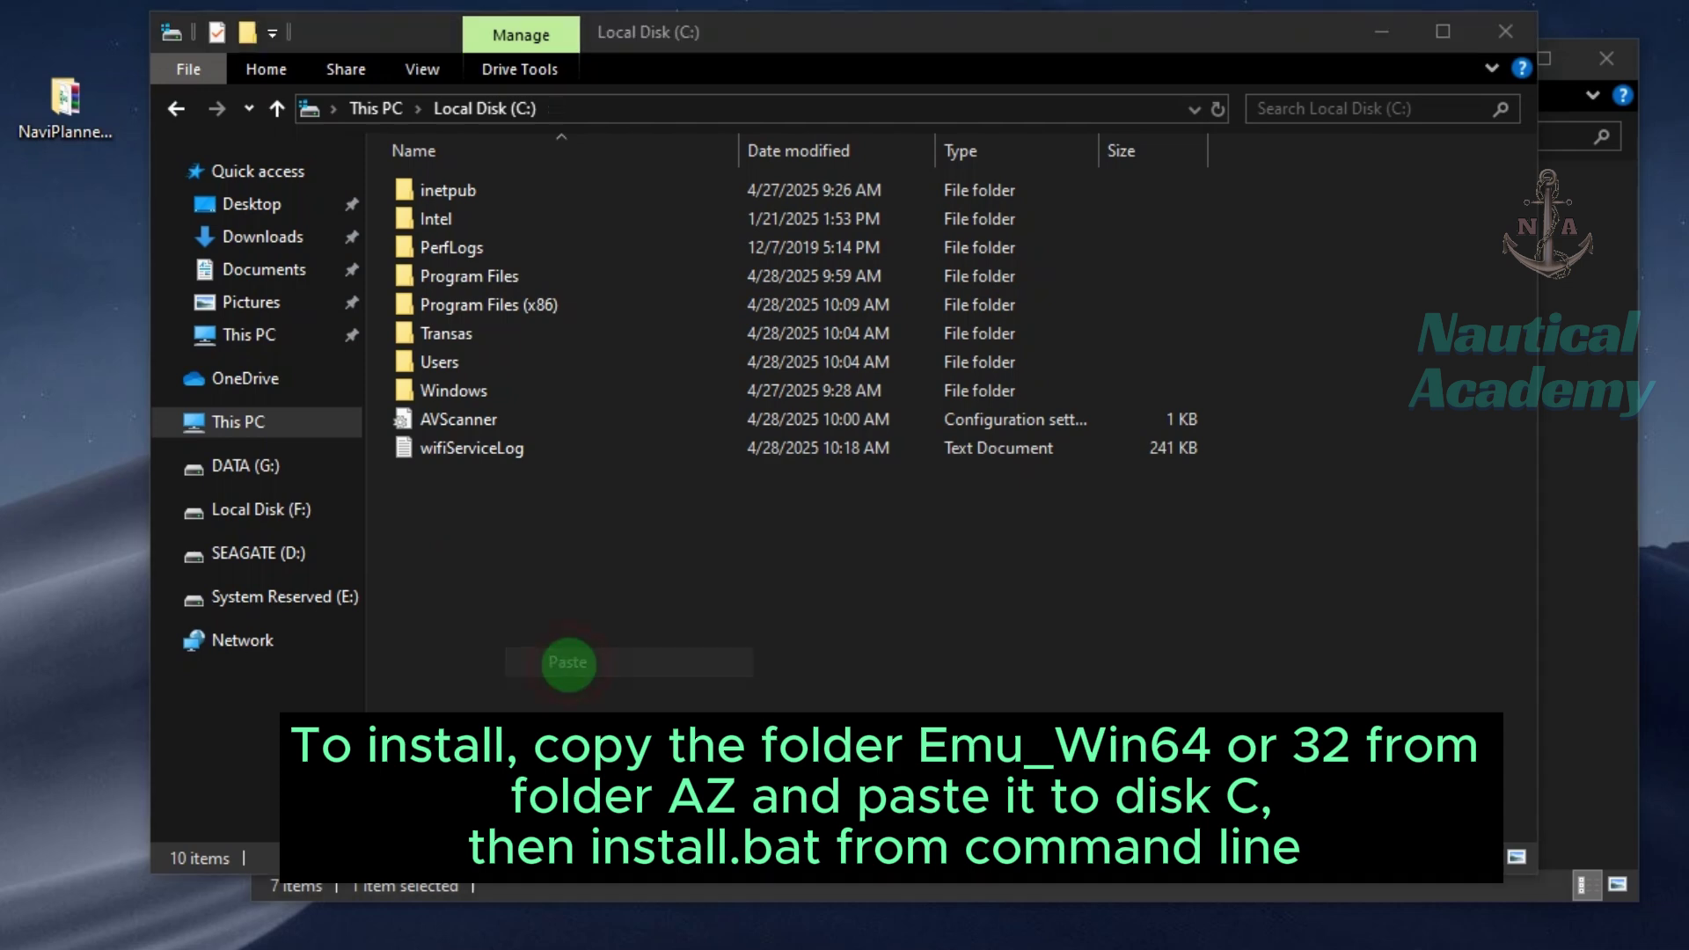
{"action": "left_click", "coordinate": [521, 554]}
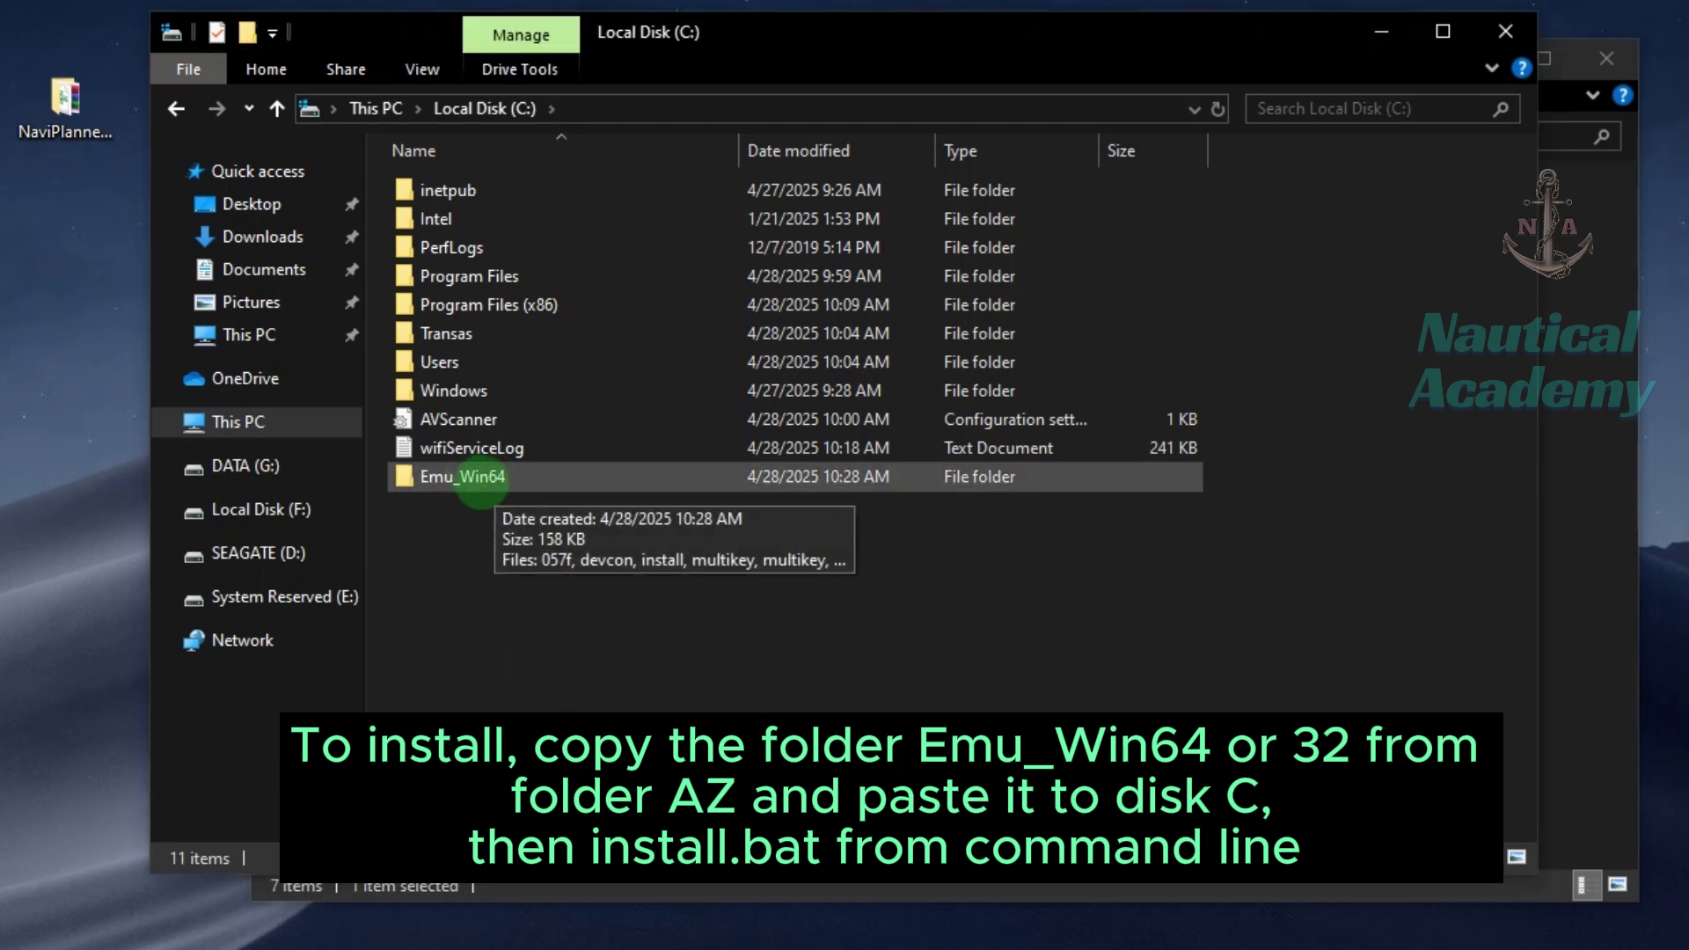
{"action": "double_click", "coordinate": [496, 478]}
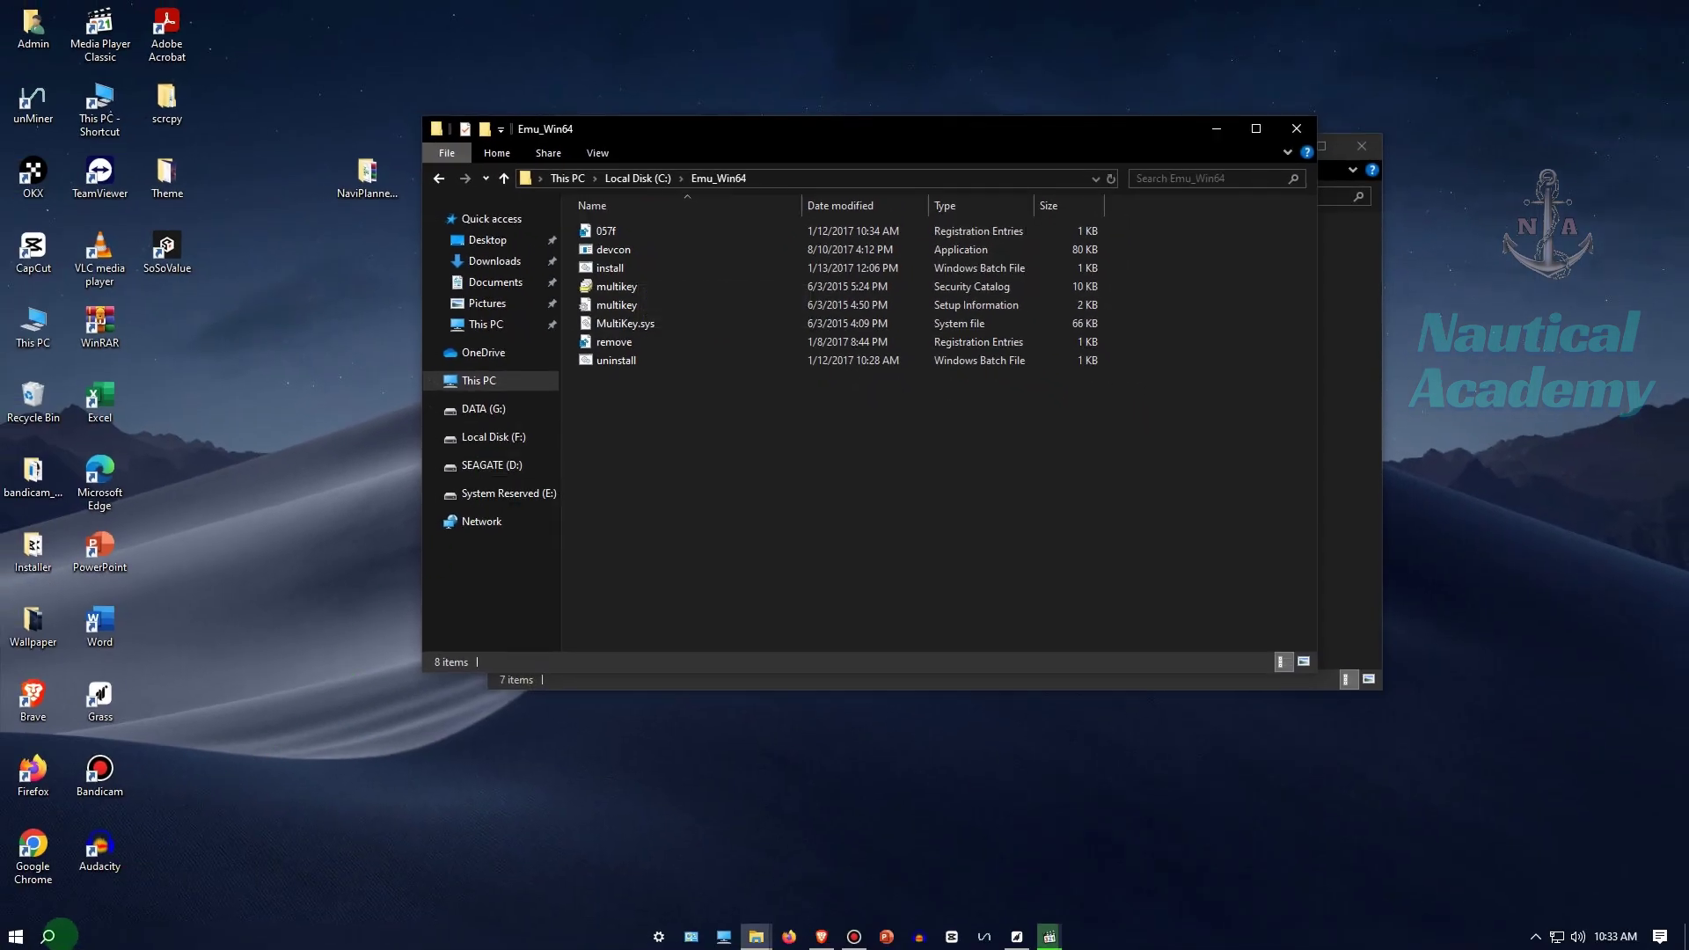
Search for cmd, run Command Prompt as administrator and move its window over the folder windows
{"action": "left_click", "coordinate": [49, 936]}
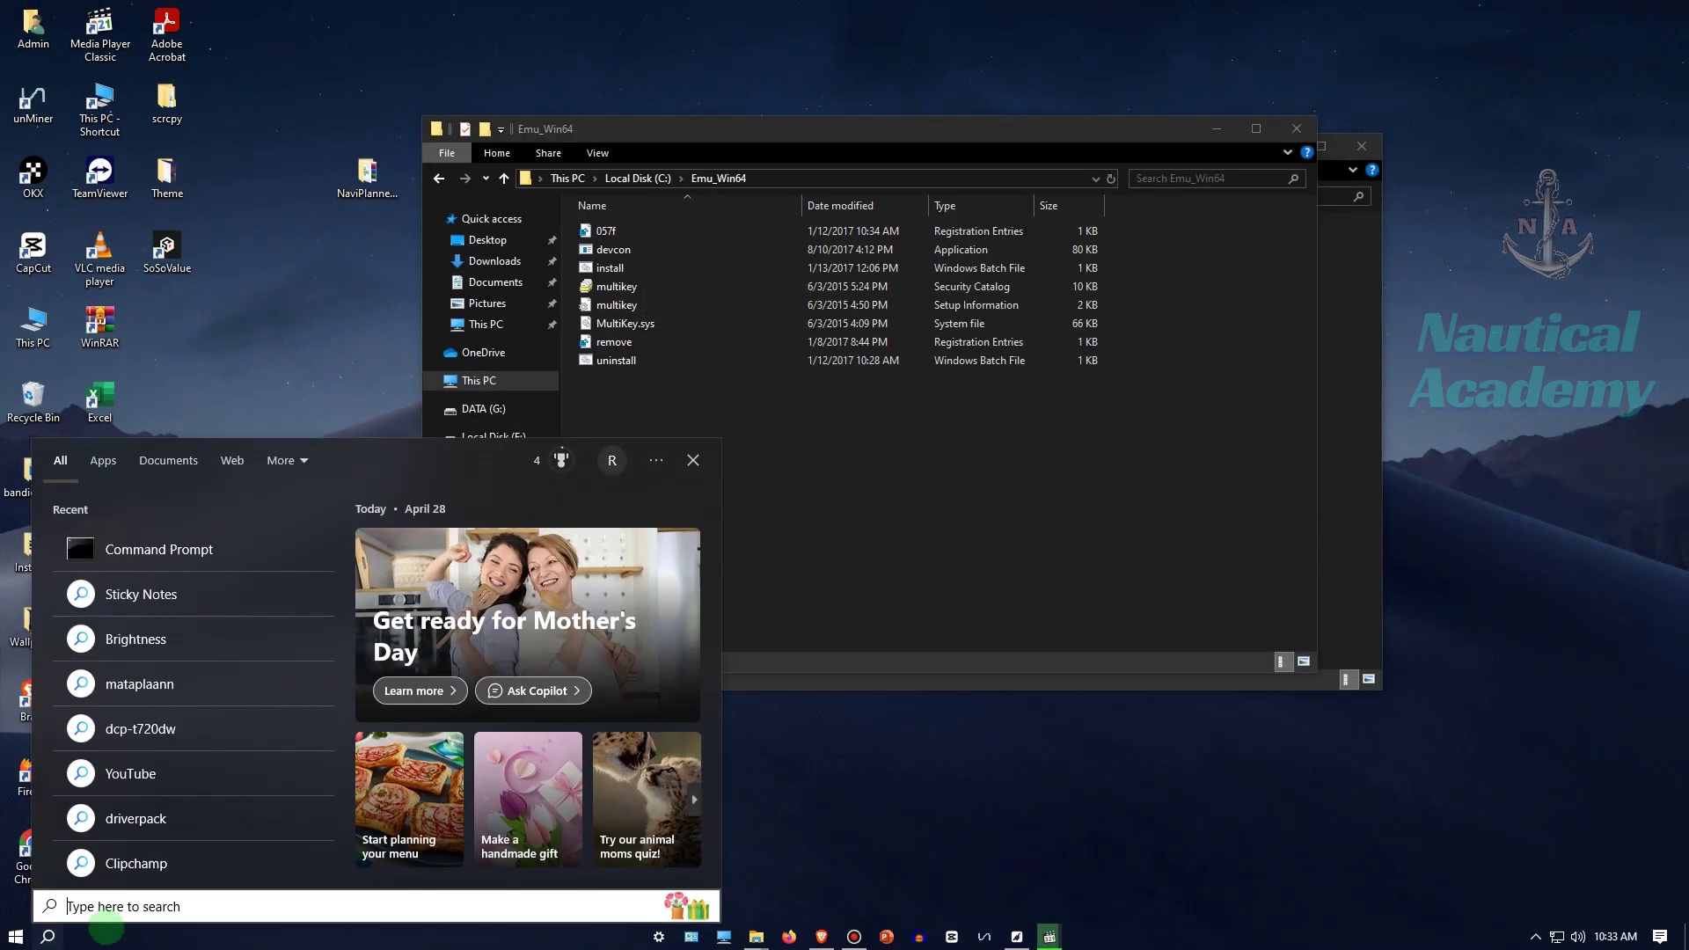
{"action": "type", "text": "cmd"}
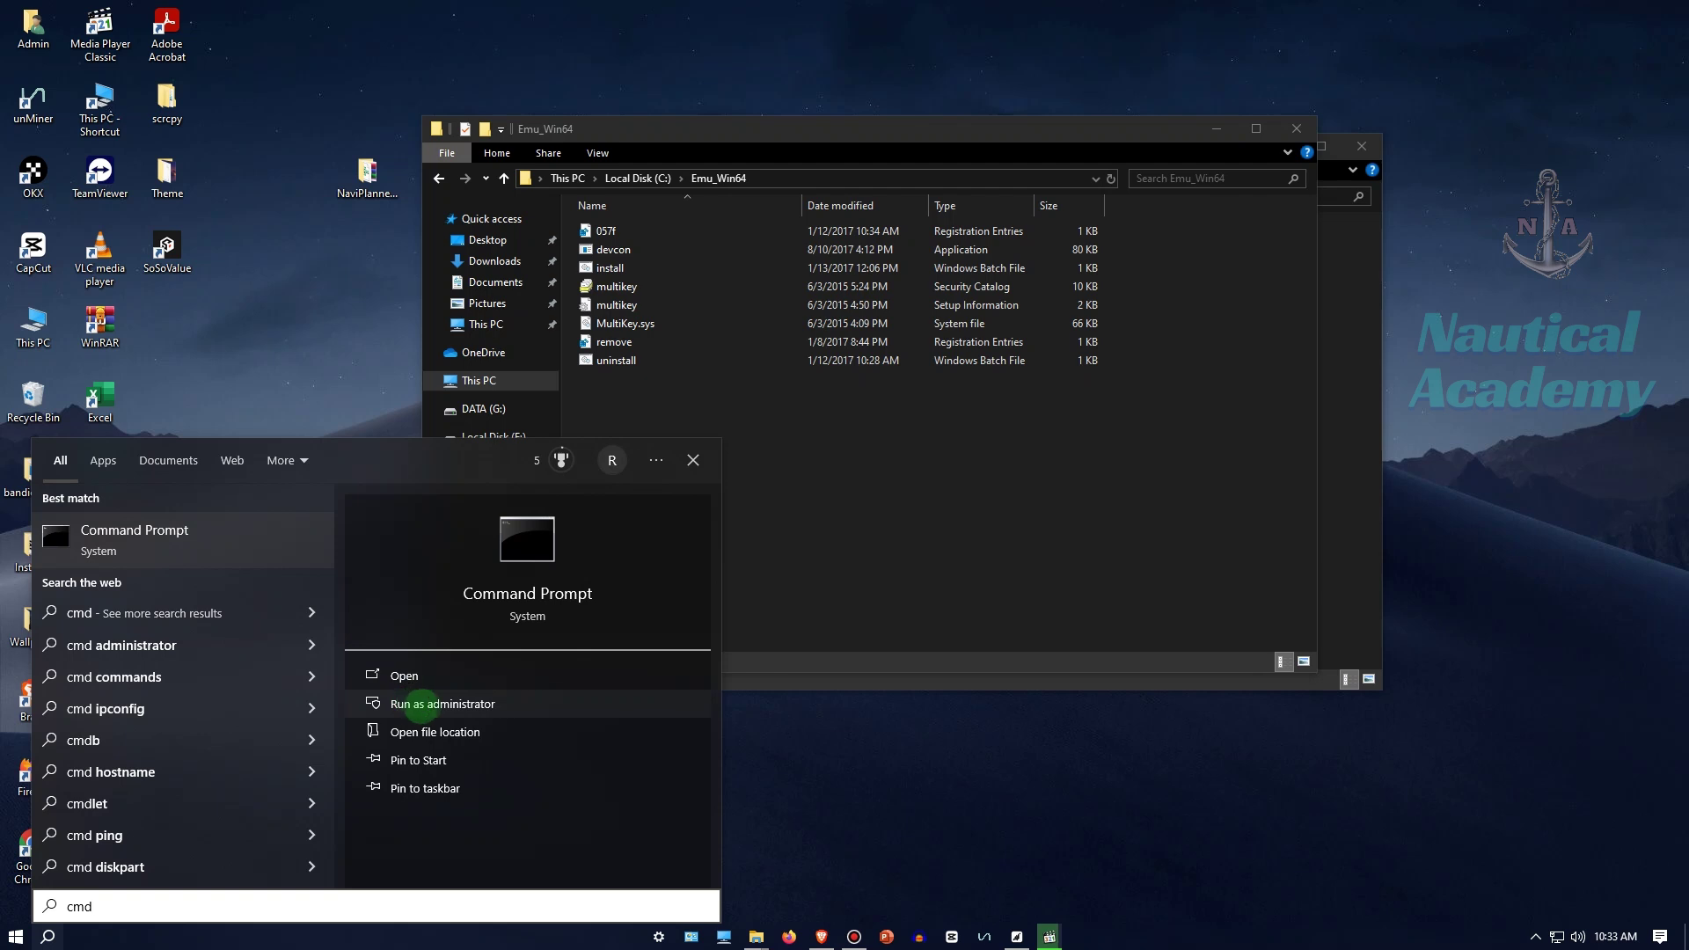
{"action": "left_click", "coordinate": [431, 704]}
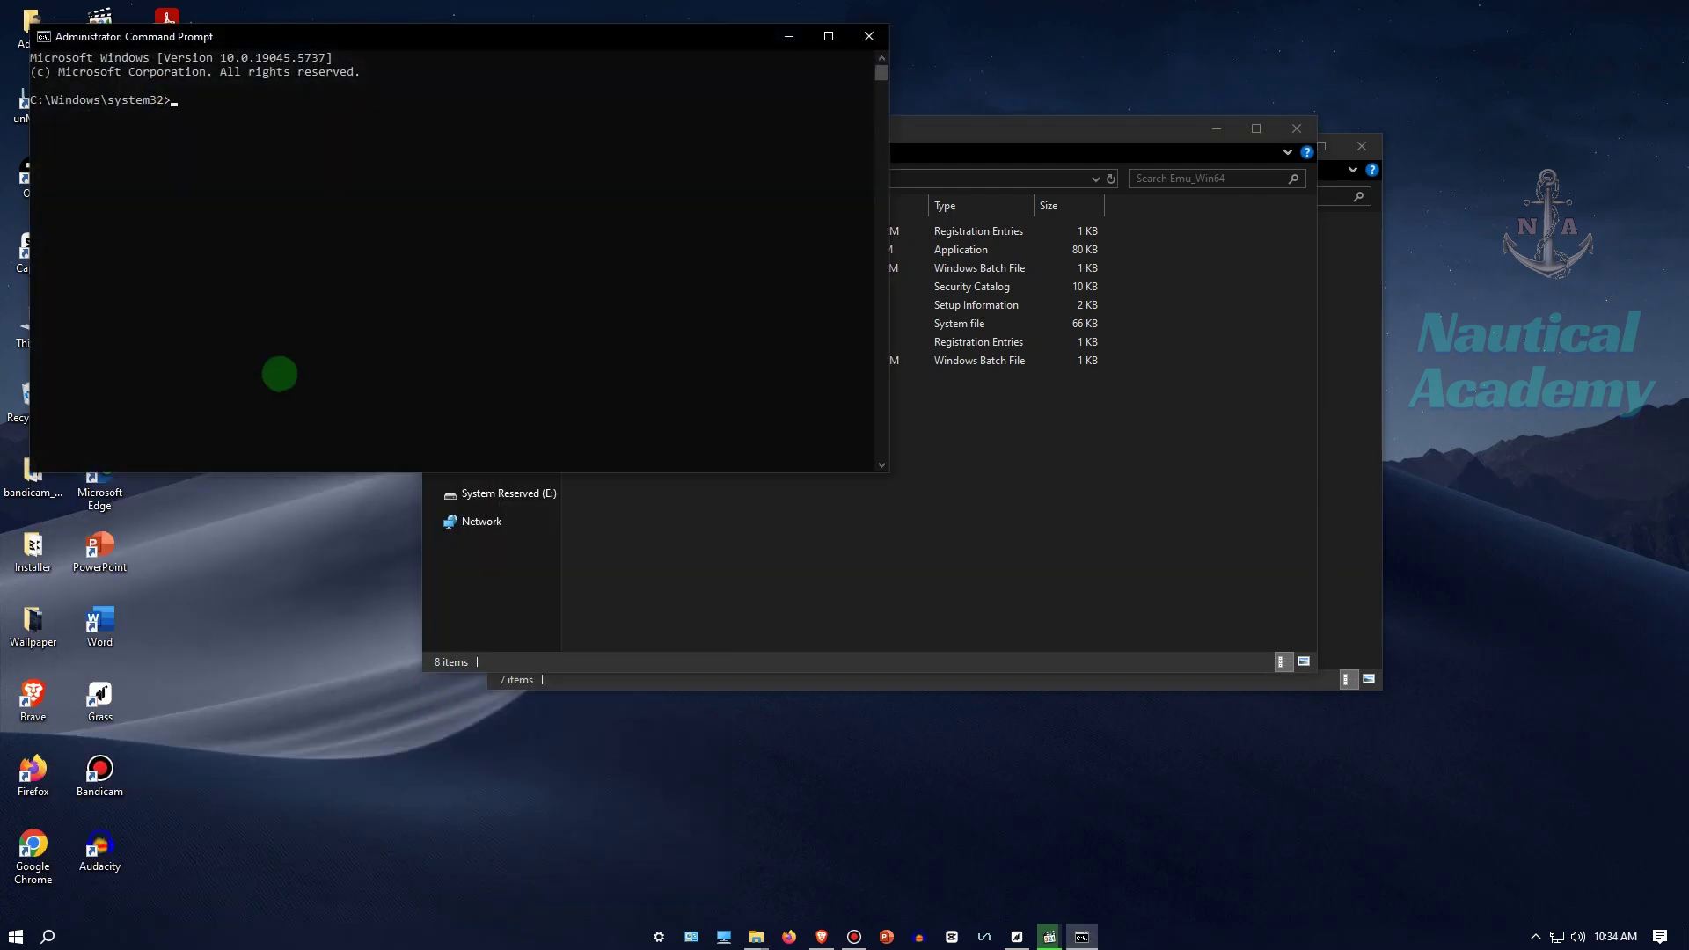
{"action": "left_click_drag", "start_coordinate": [490, 34], "coordinate": [888, 141]}
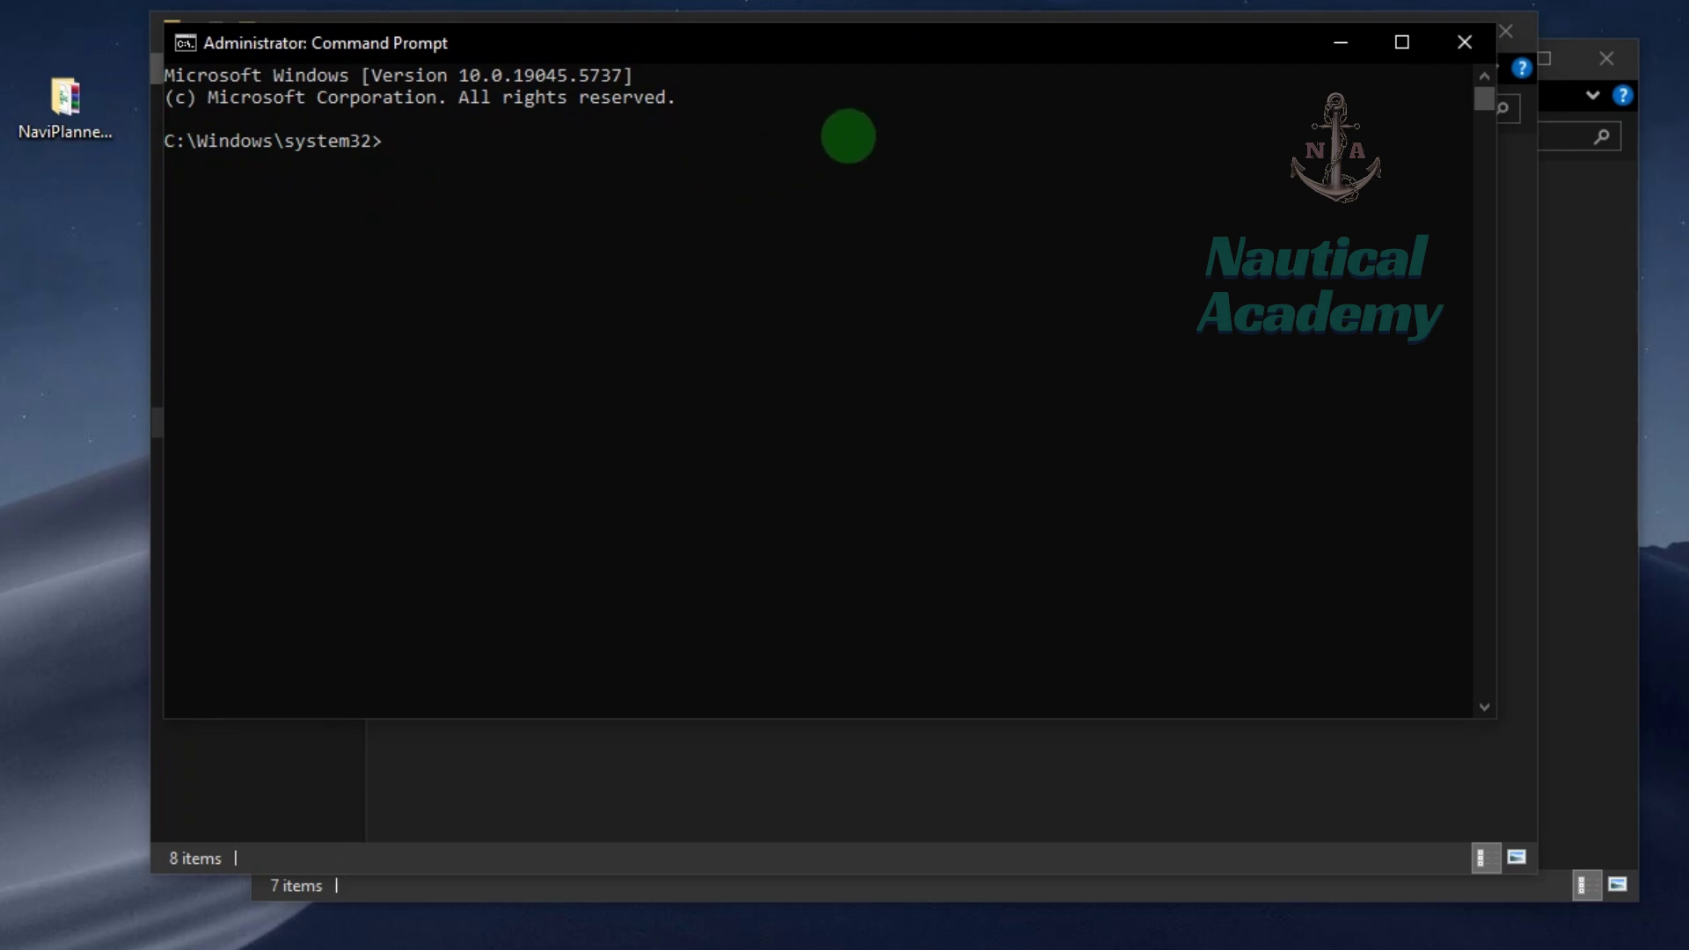
Go up two directory levels to C:\ with cd.. and list the drive's contents with dir
{"action": "type", "text": "cd.."}
{"action": "key", "text": "Return"}
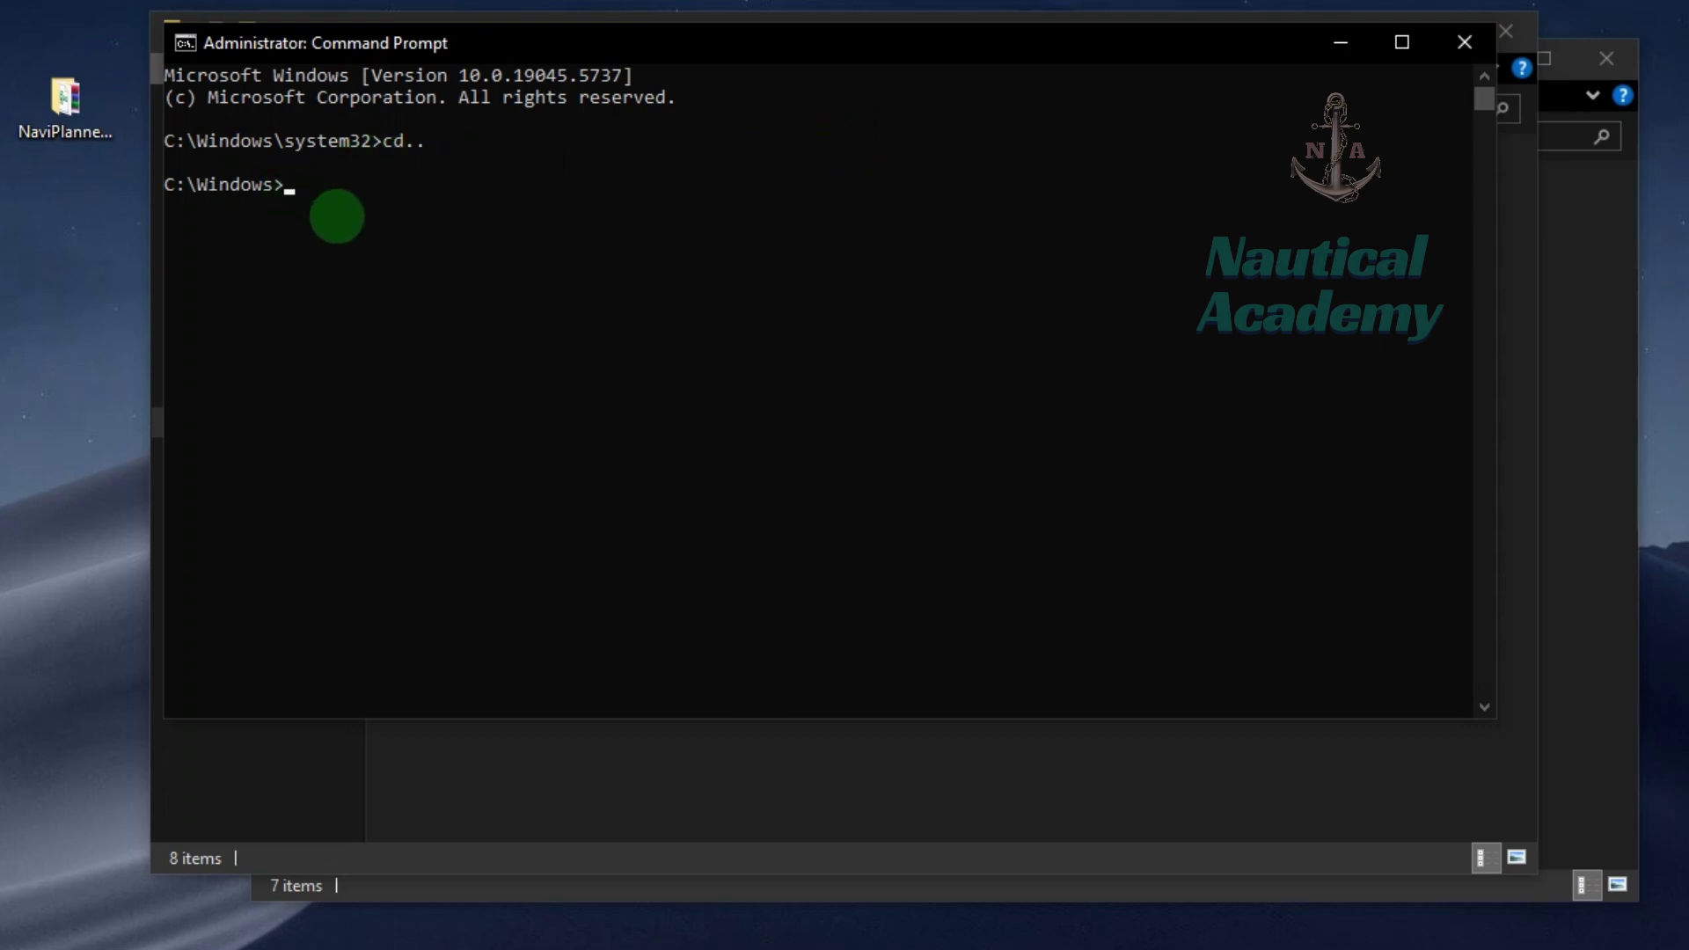
{"action": "type", "text": "cd.."}
{"action": "key", "text": "Return"}
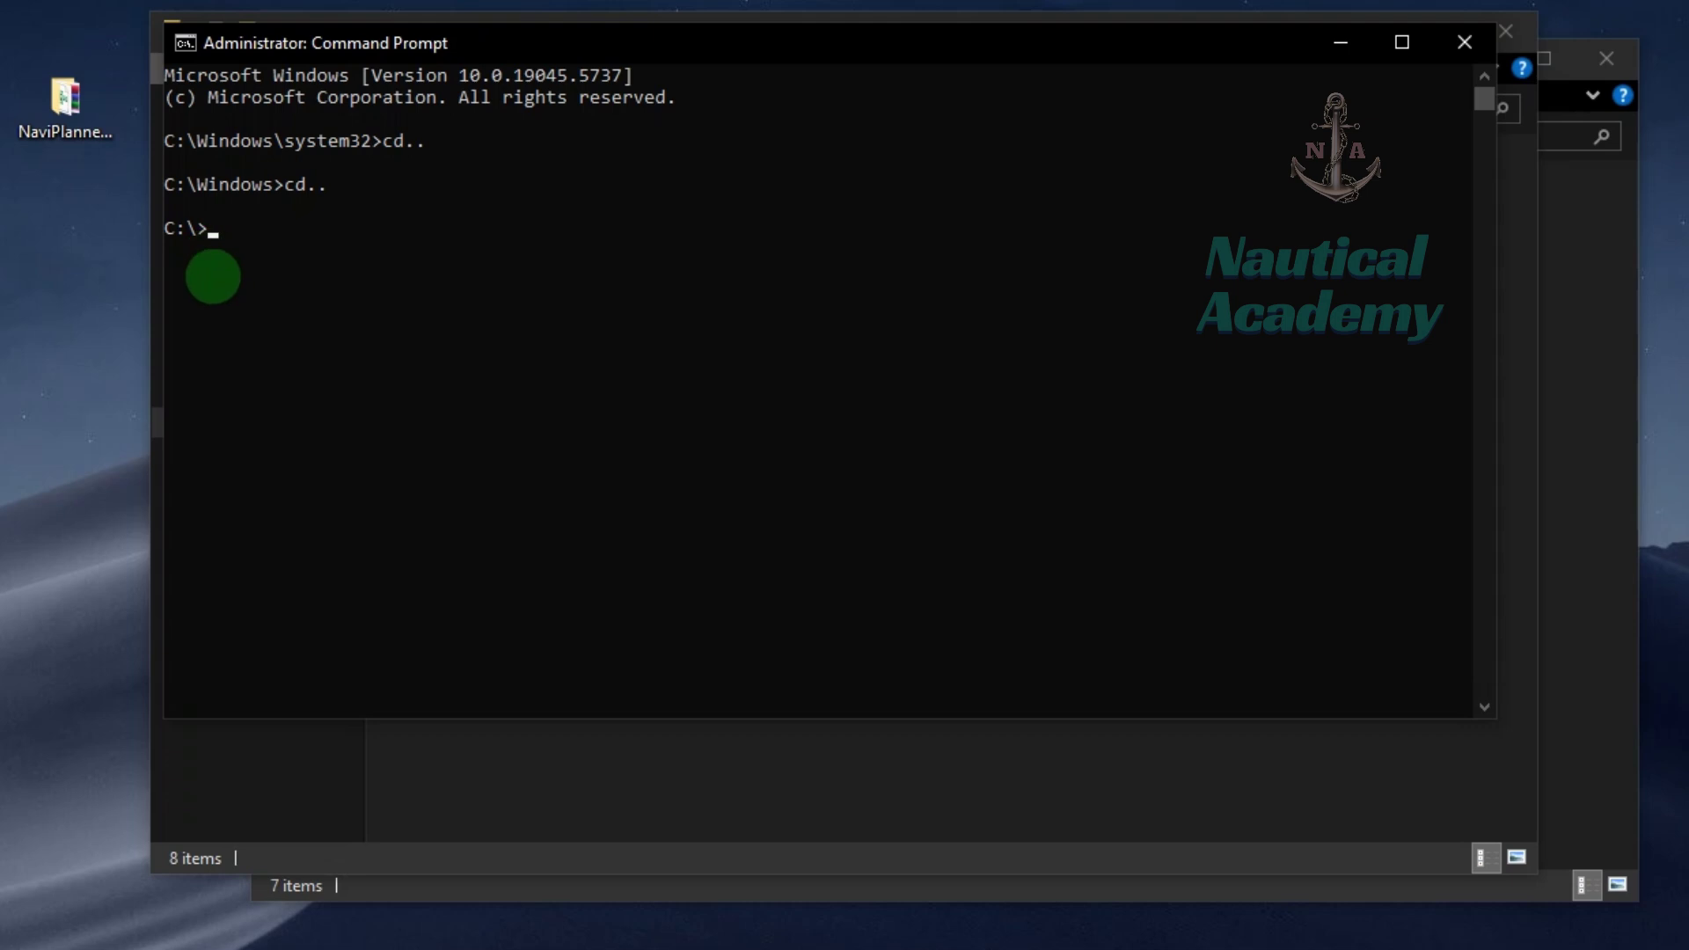
{"action": "type", "text": "dir"}
{"action": "key", "text": "Return"}
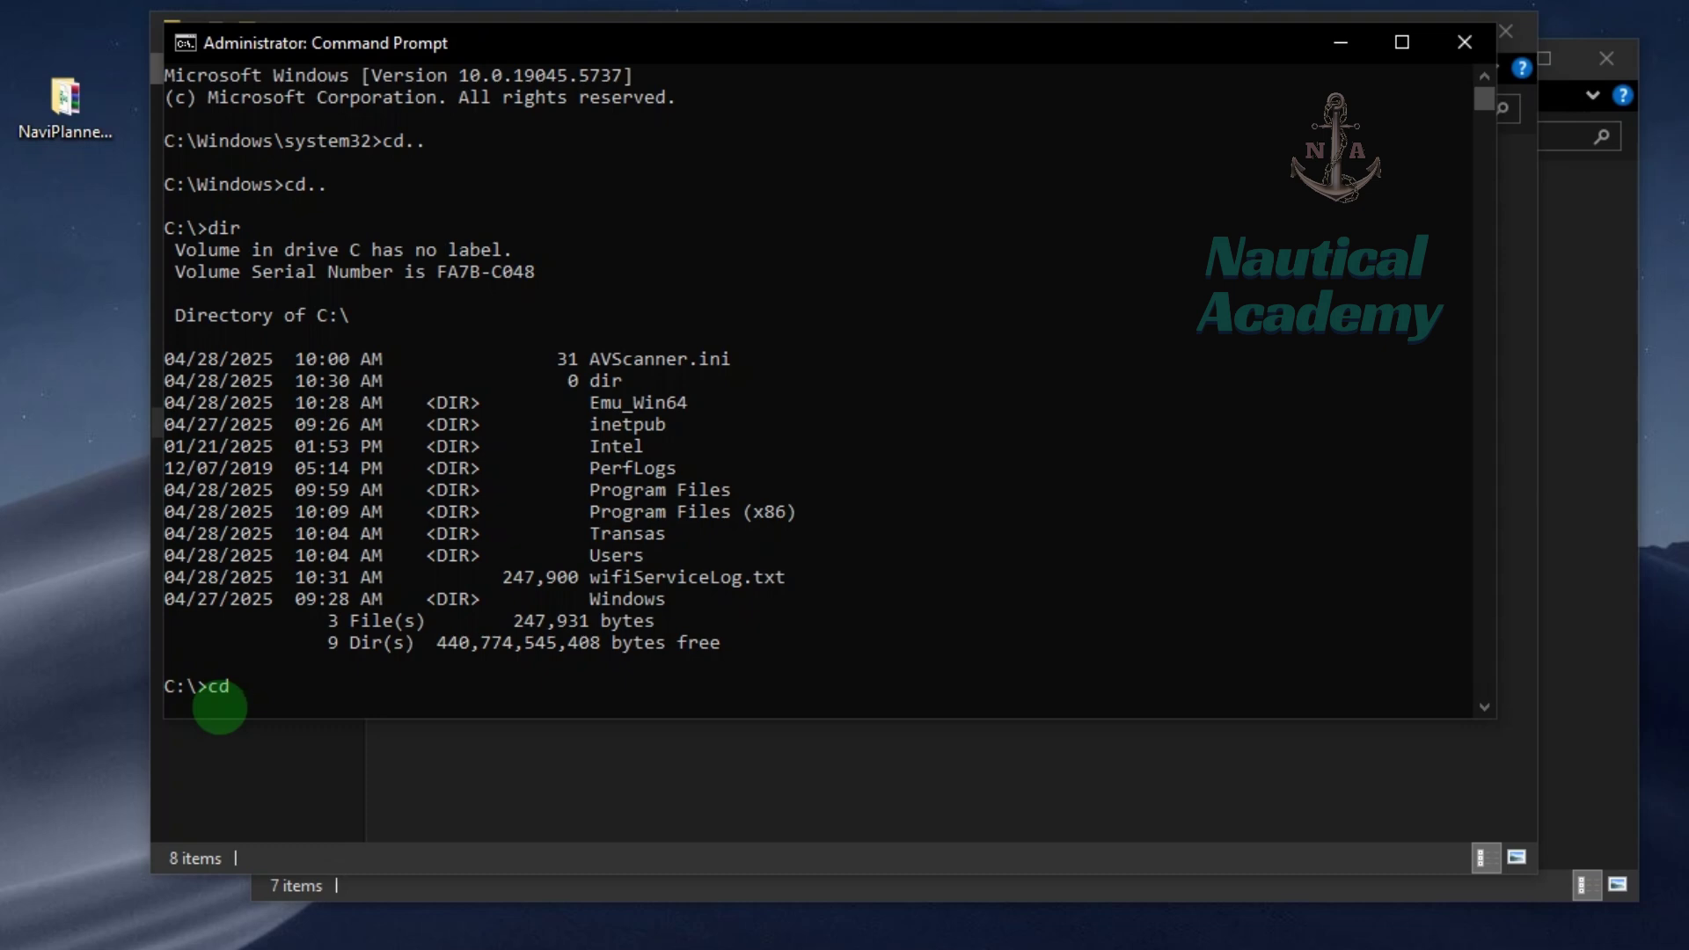
Change to the Emu_Win64 directory with cd Emu_Win64 and list its files with dir
{"action": "type", "text": "Emu_Win64"}
{"action": "key", "text": "Return"}
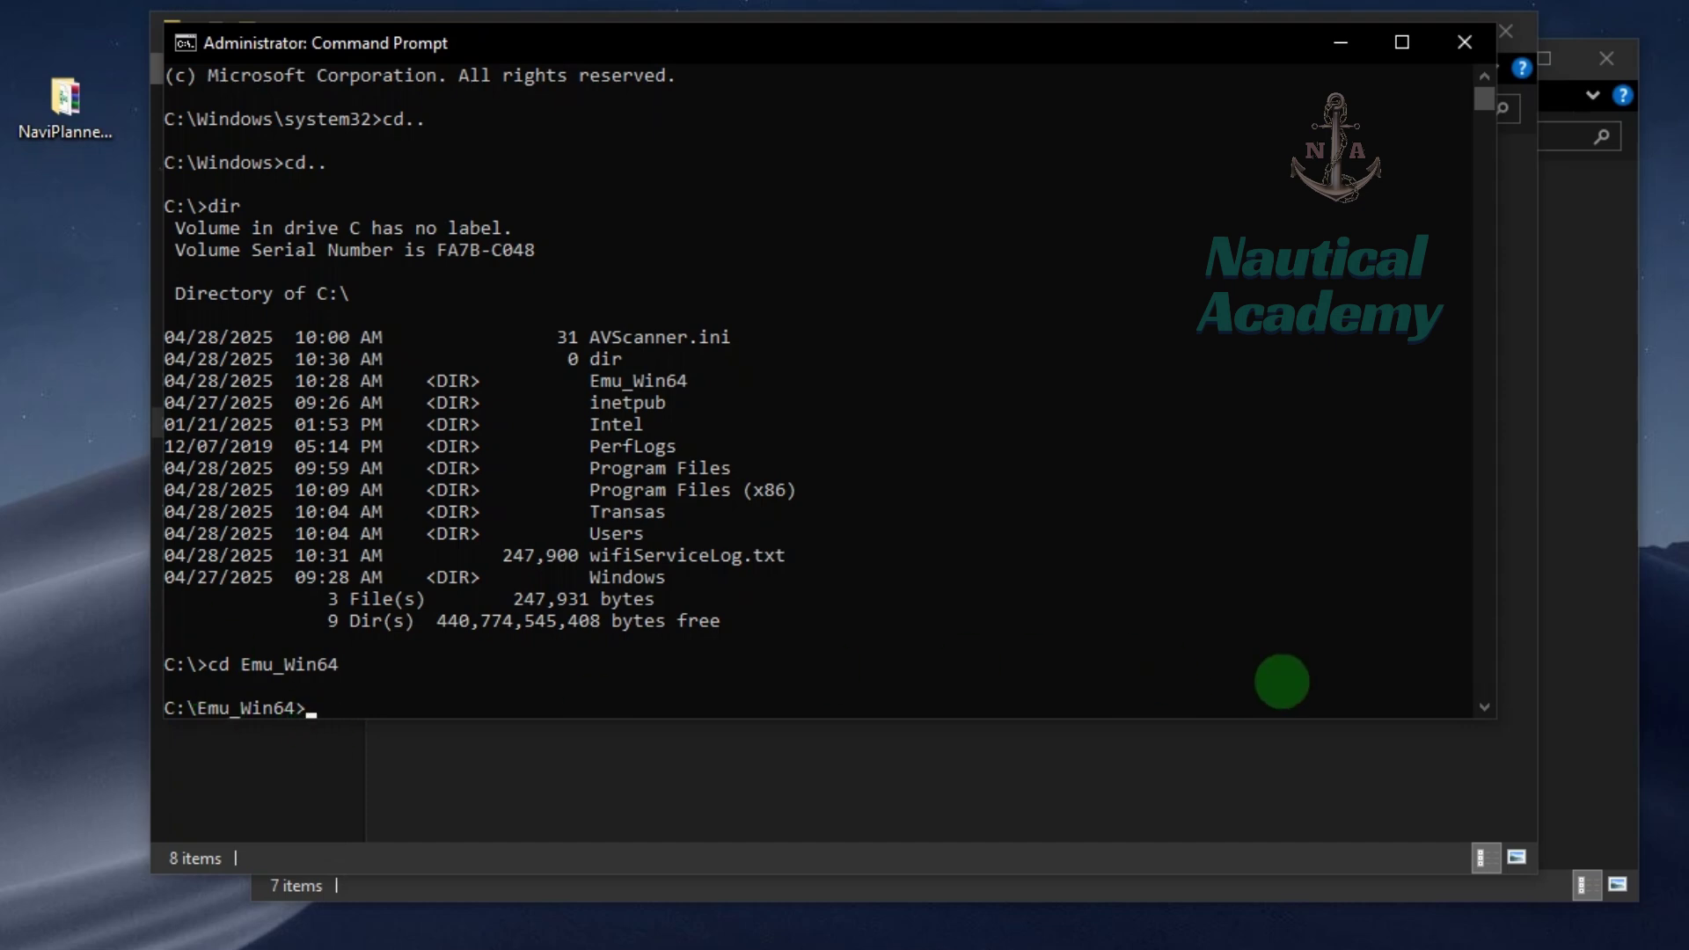
{"action": "left_click", "coordinate": [1485, 706]}
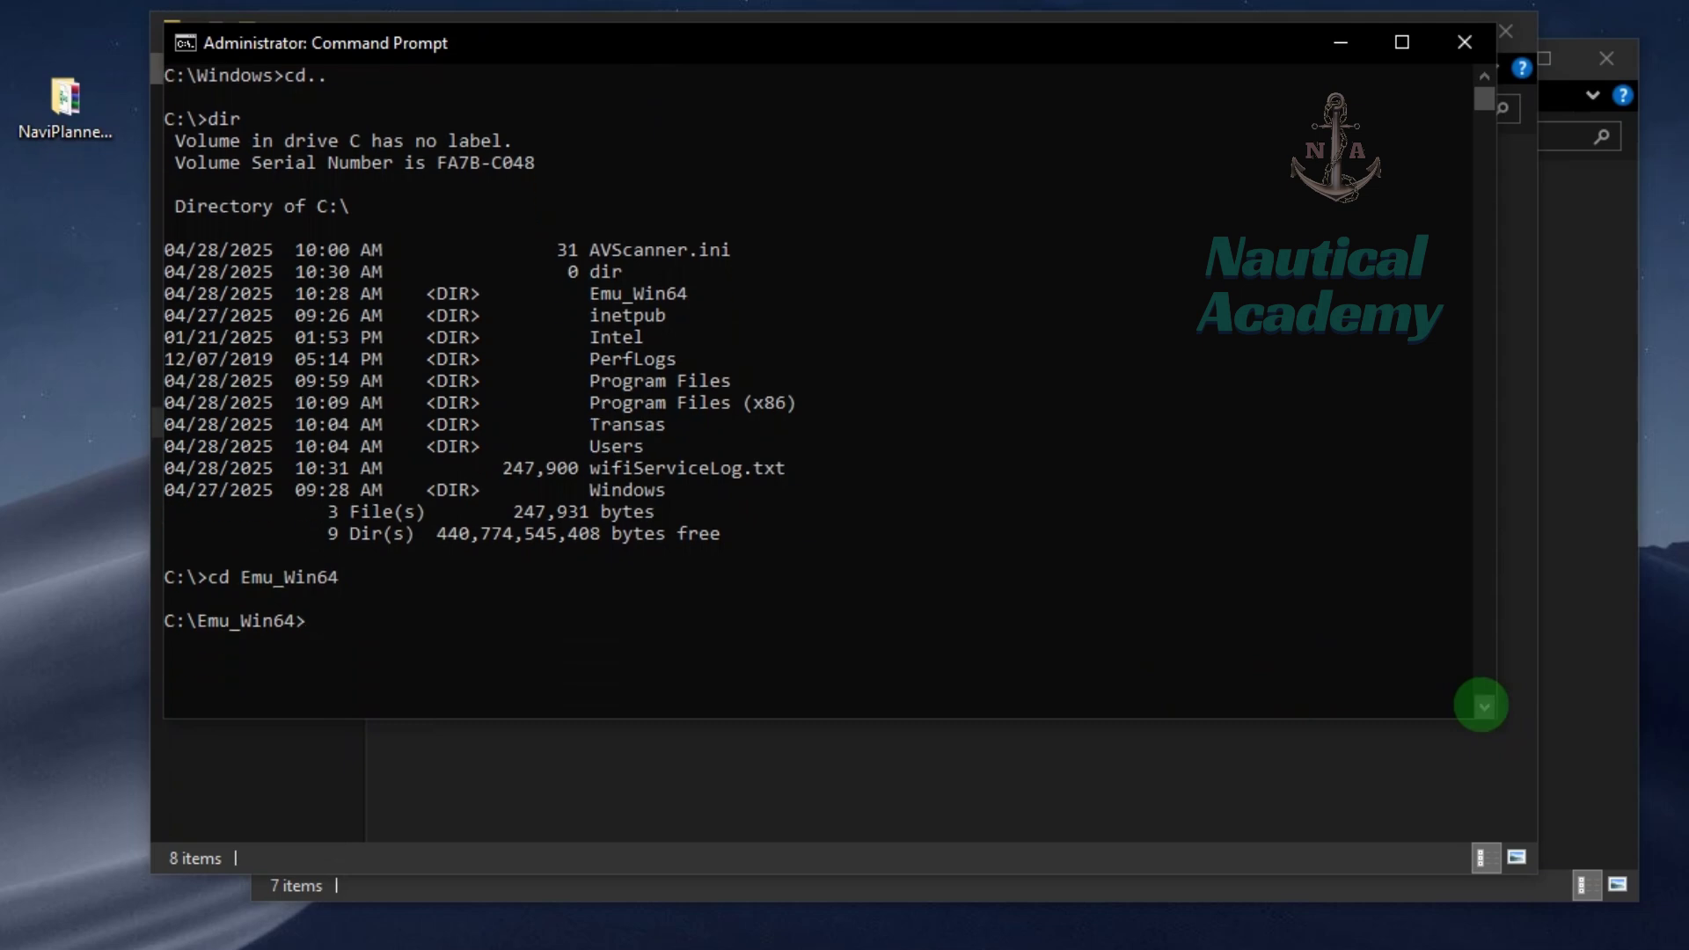
{"action": "left_click", "coordinate": [1485, 707]}
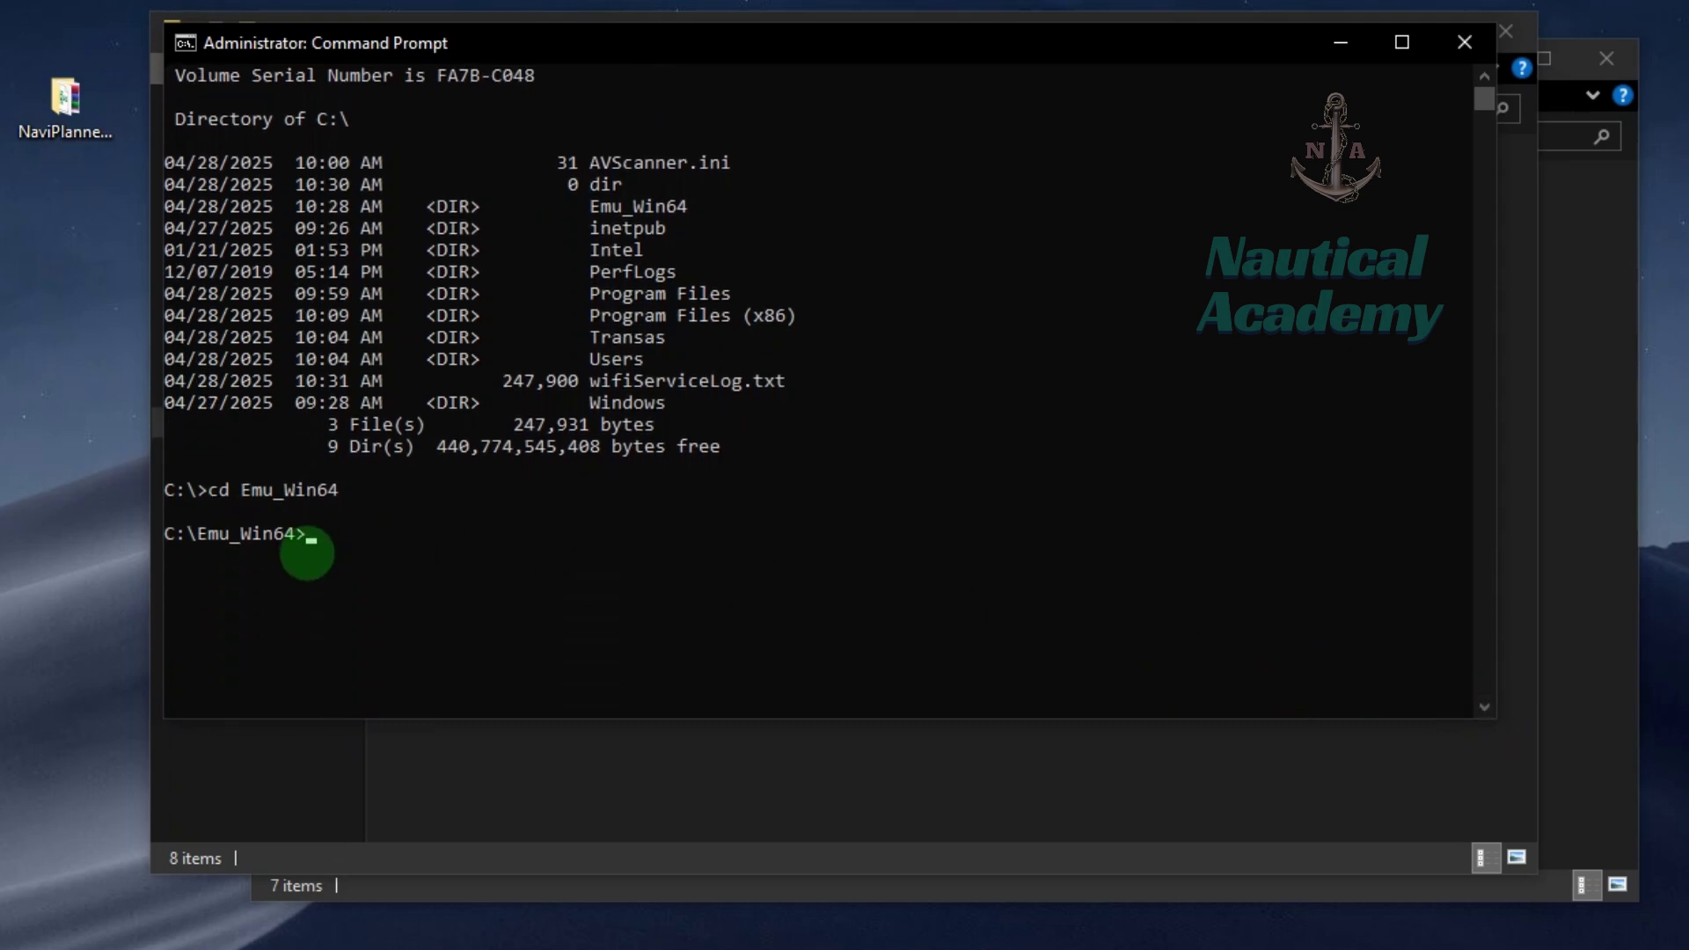
{"action": "type", "text": "dir"}
{"action": "key", "text": "Return"}
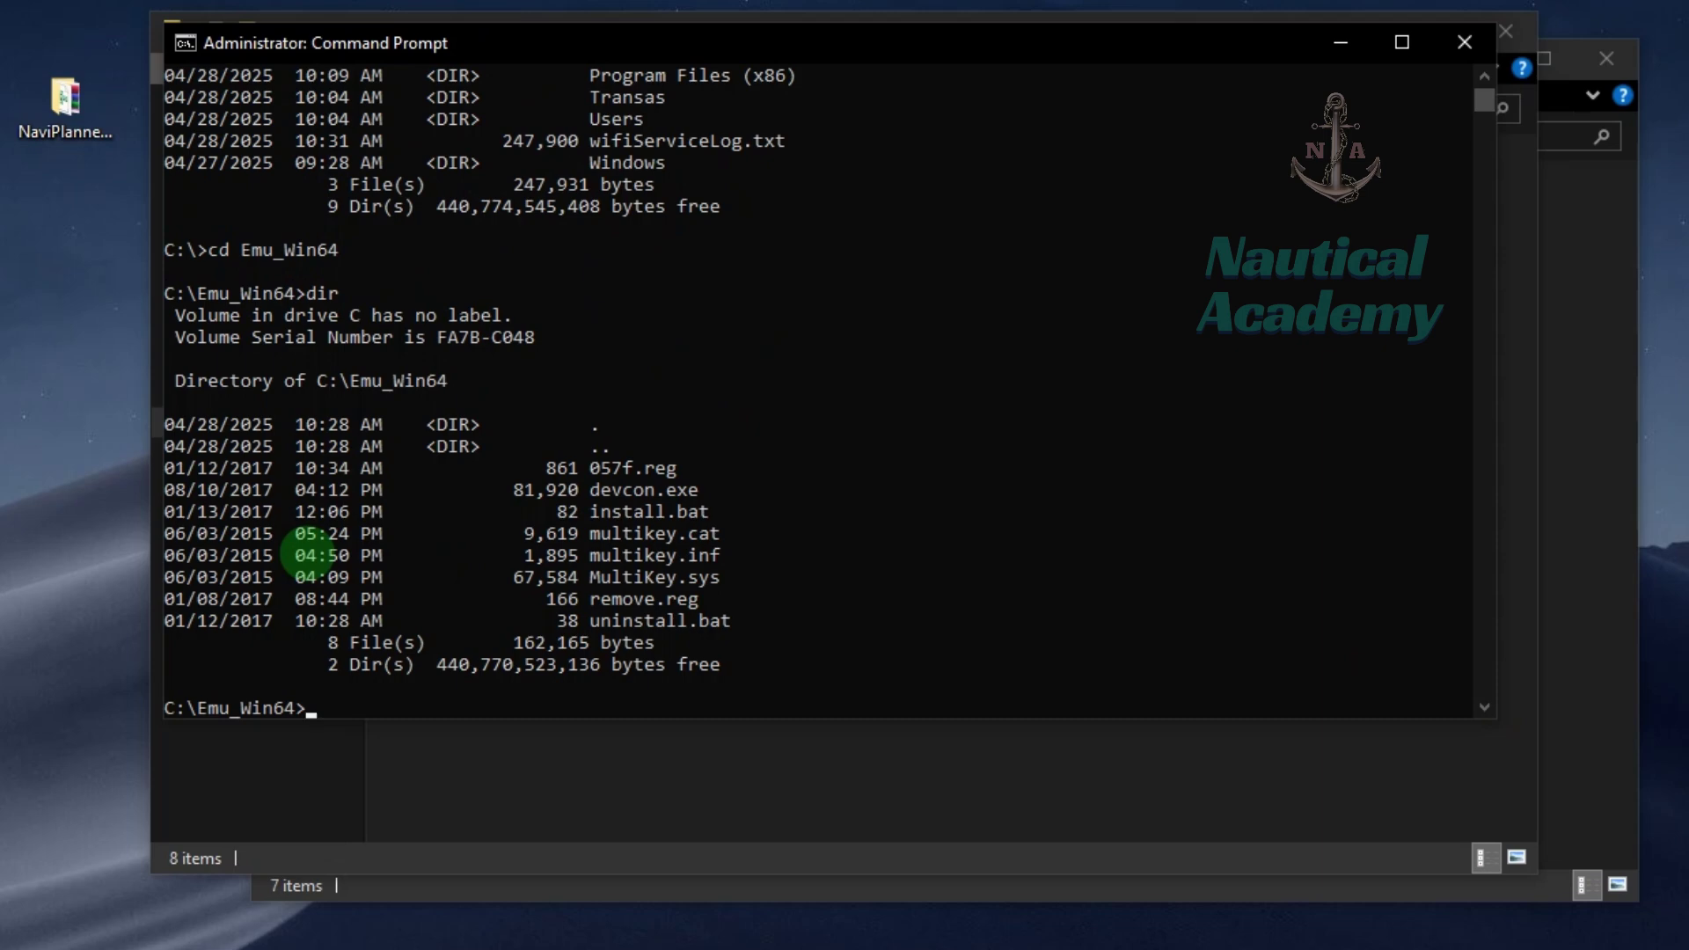
Run install.bat from C:\Emu_Win64, allow the device software installation, and close the Command Prompt
{"action": "left_click", "coordinate": [1483, 707]}
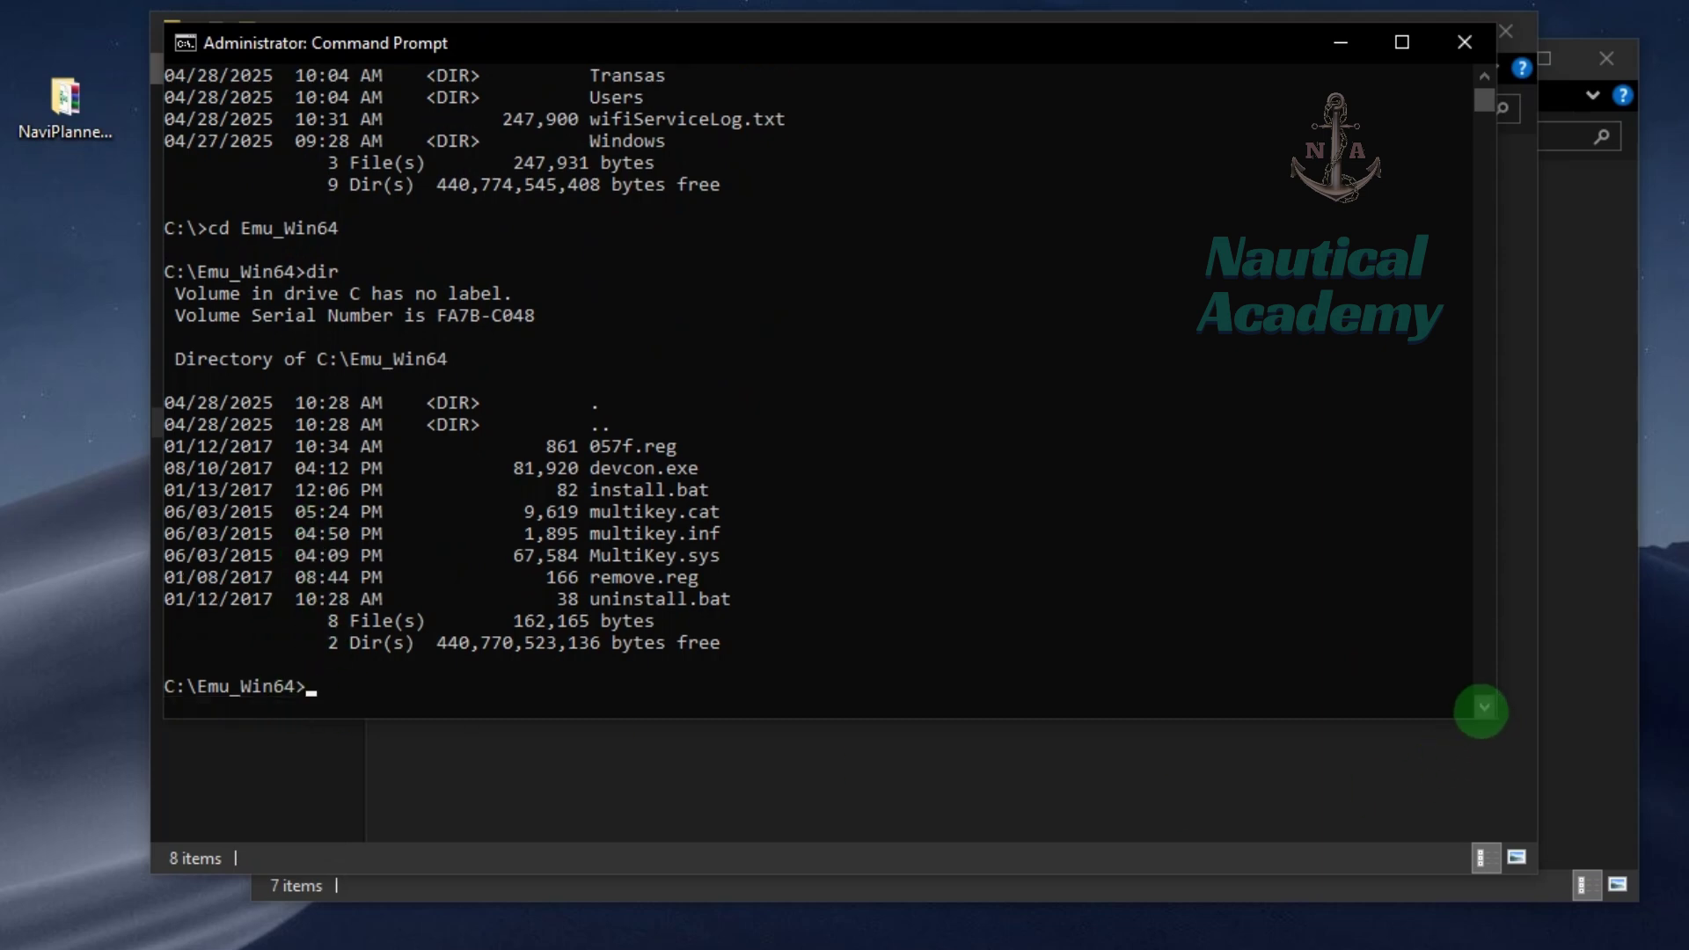
{"action": "left_click_drag", "start_coordinate": [1481, 709], "coordinate": [1481, 709]}
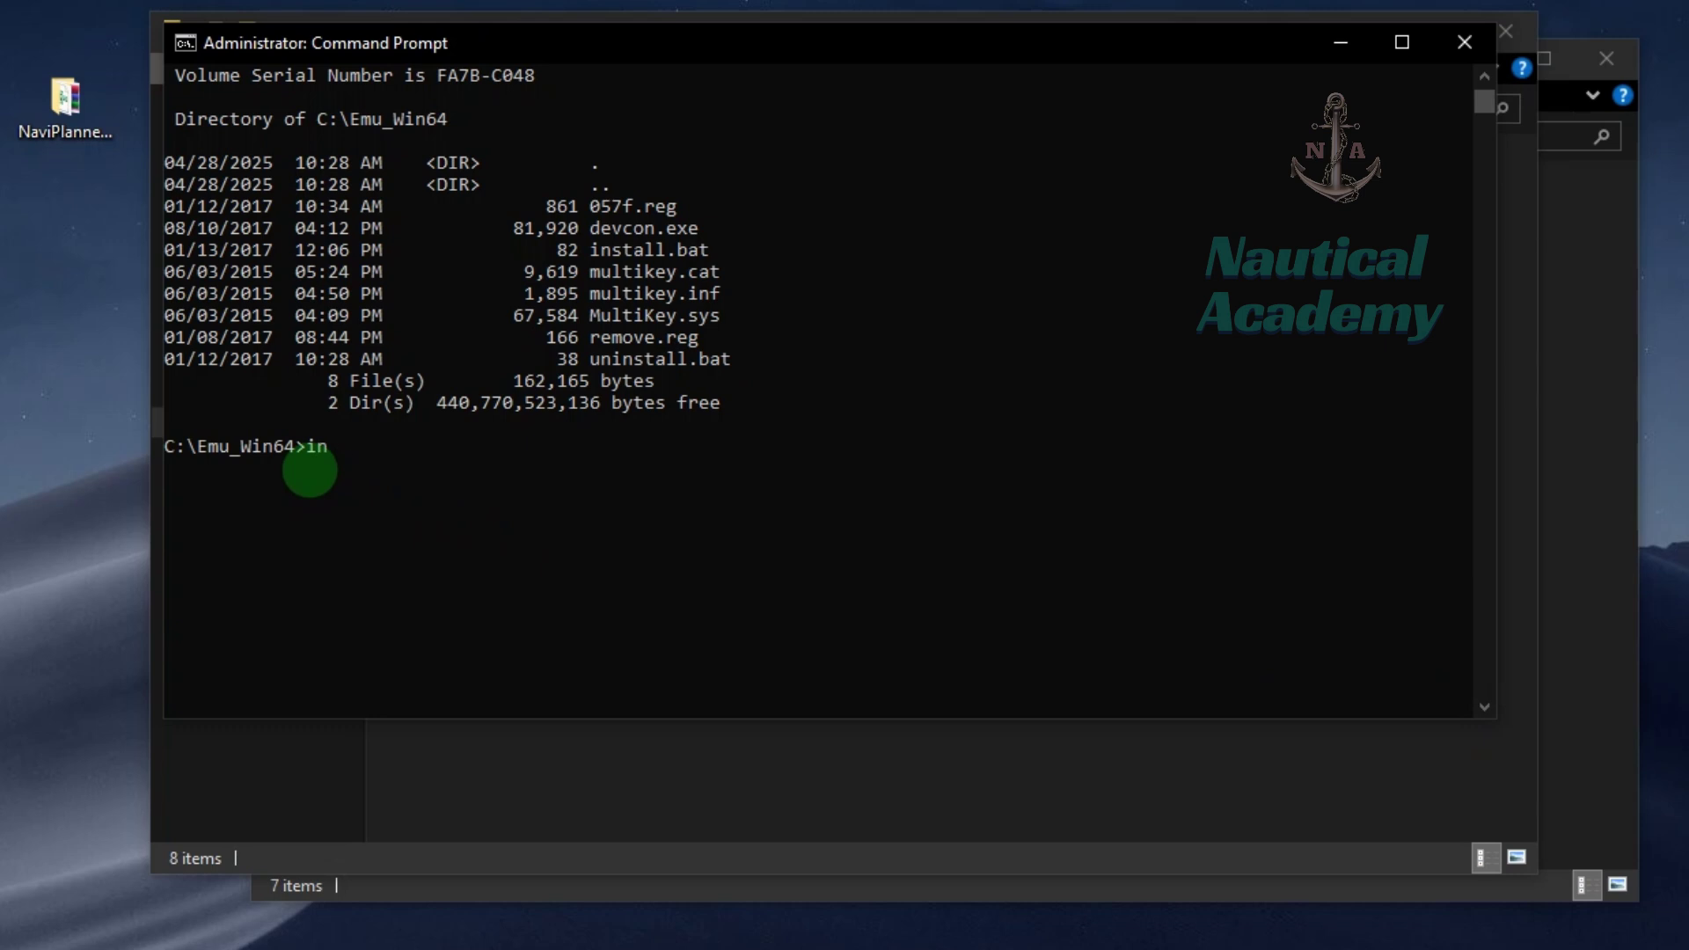
{"action": "type", "text": "stall.bat"}
{"action": "key", "text": "Return"}
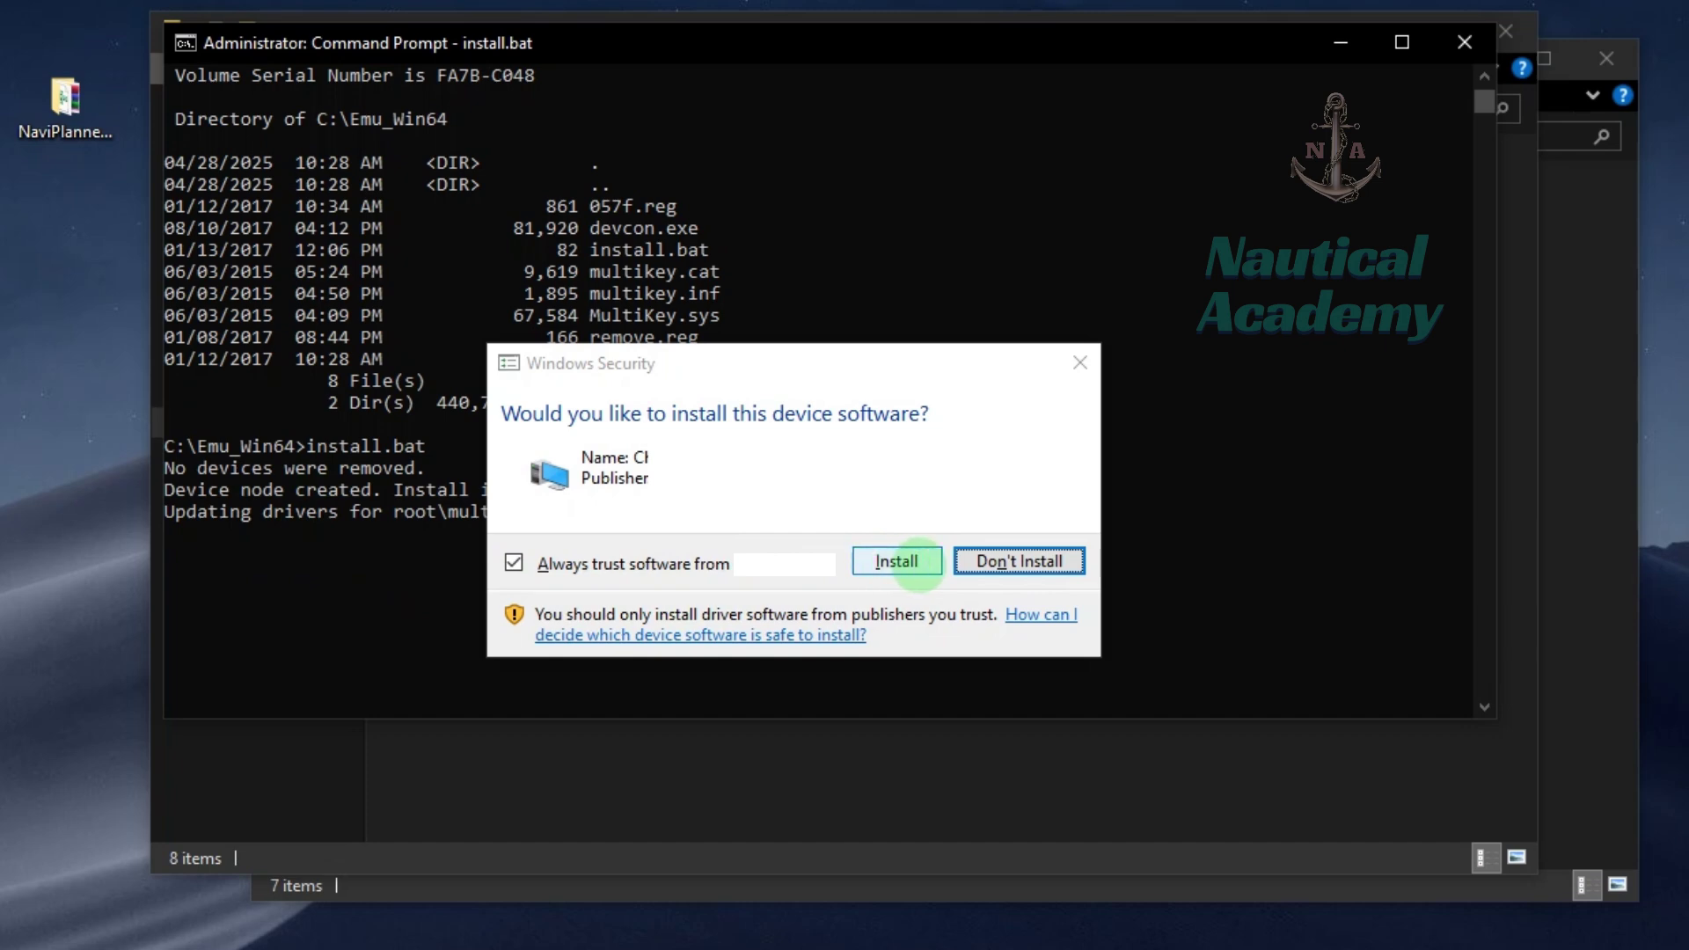
{"action": "left_click", "coordinate": [917, 563]}
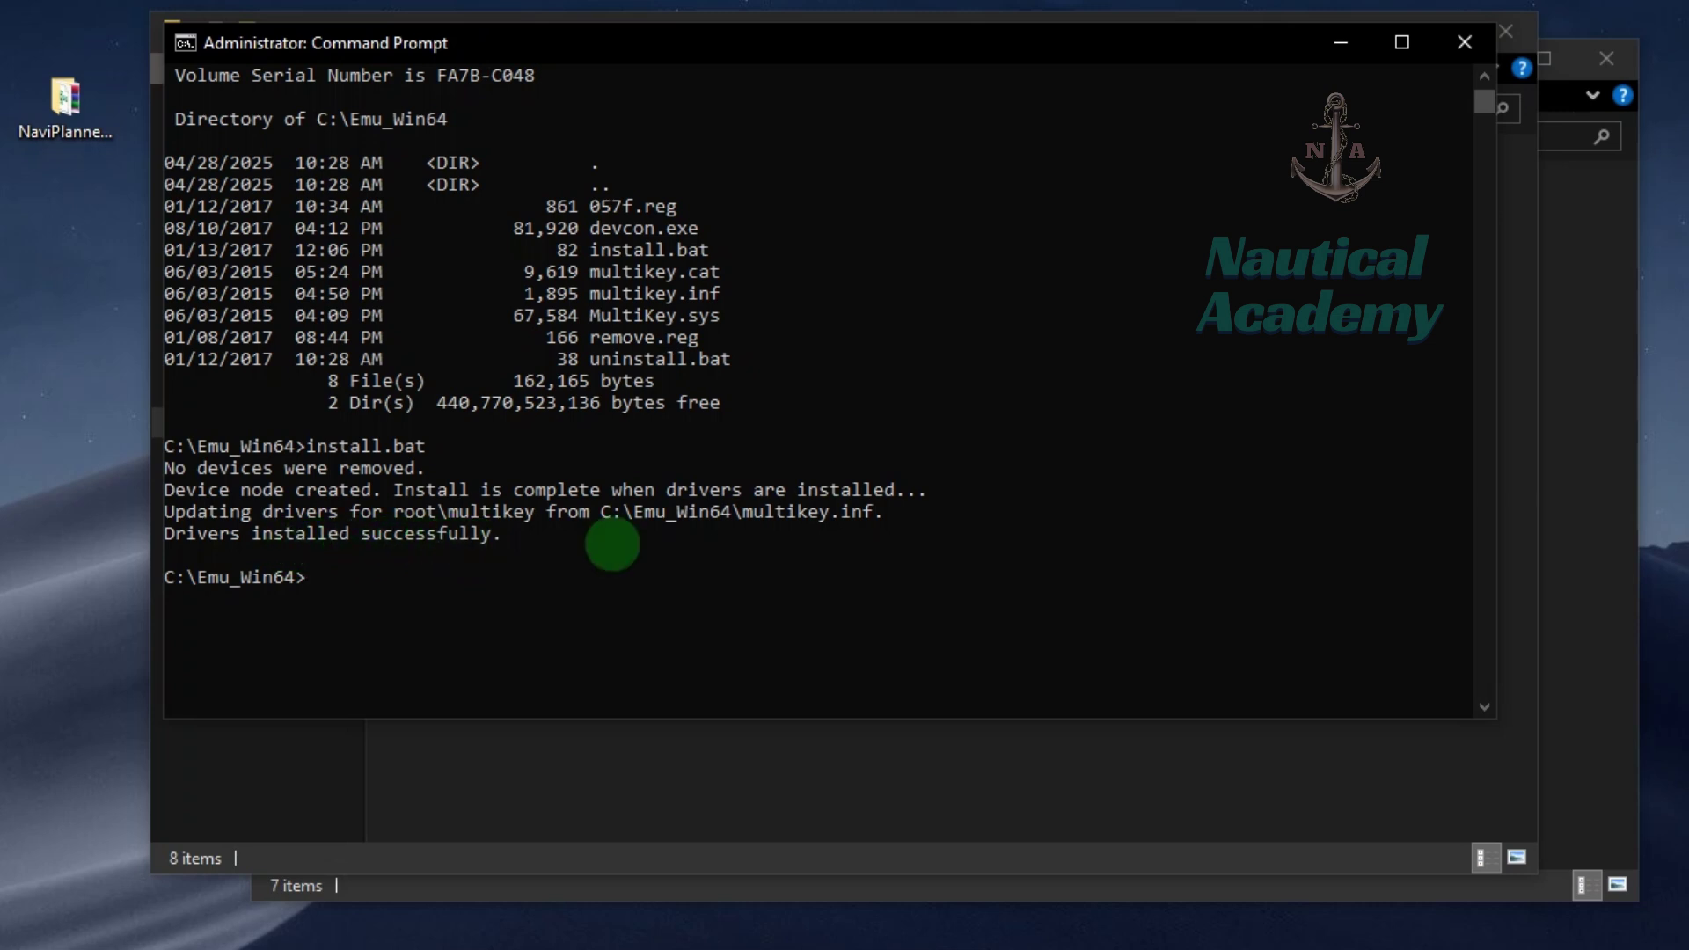
{"action": "left_click", "coordinate": [1463, 43]}
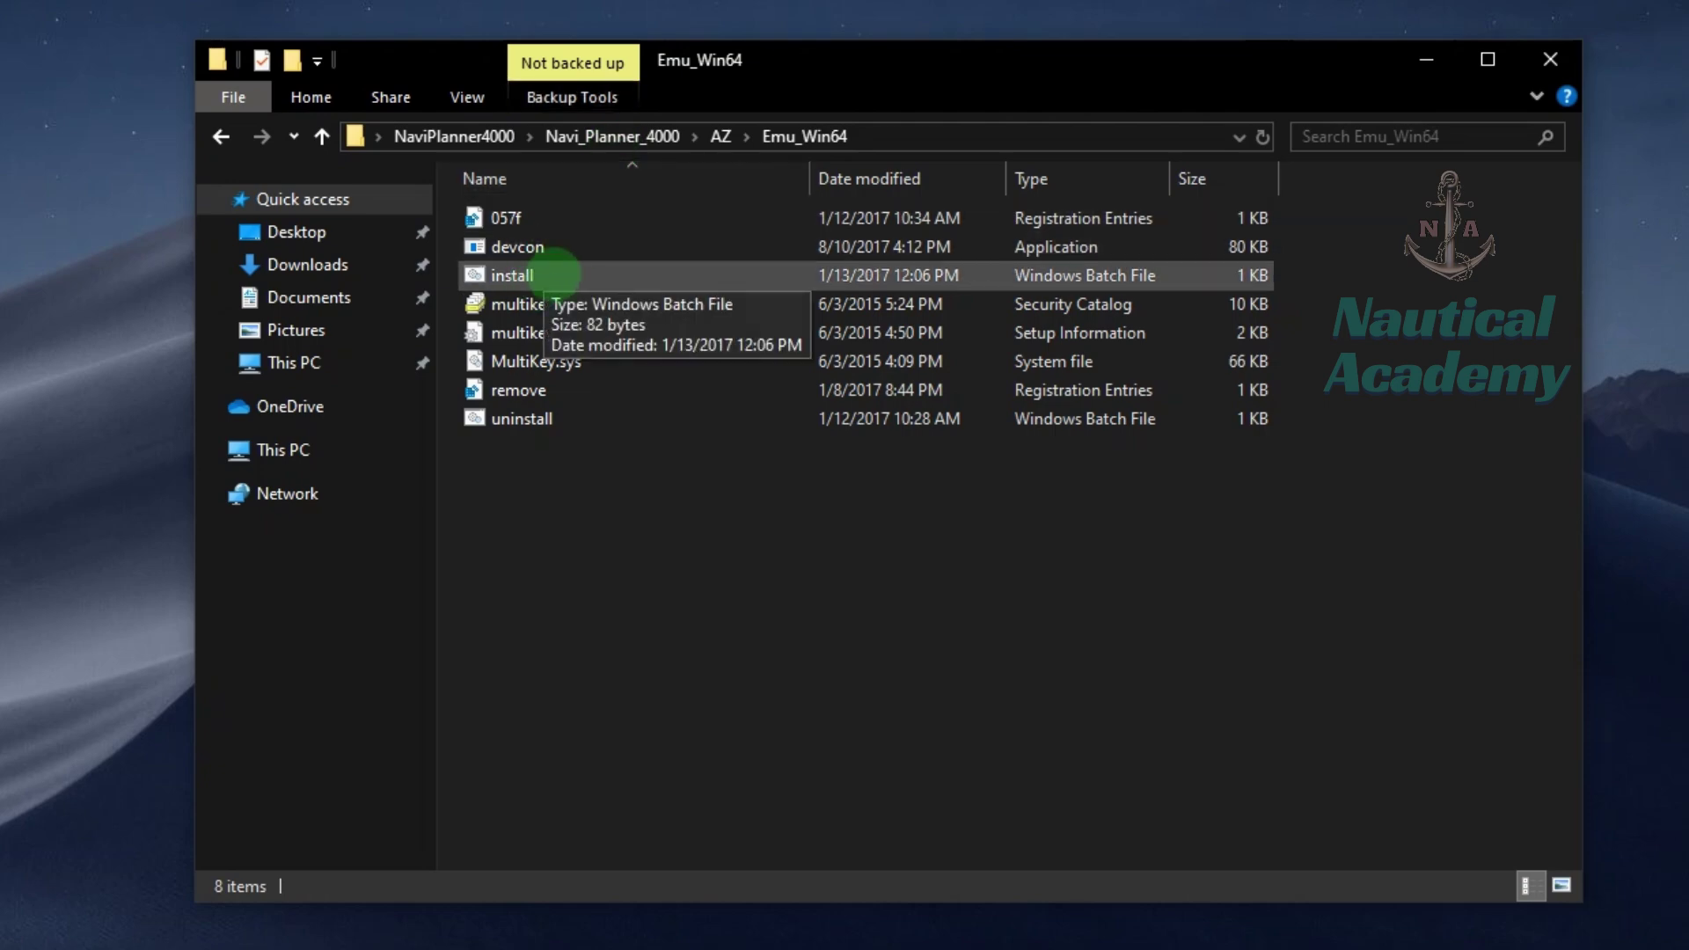
Open the Licence folder inside AZ and copy the license.dat and setup.id files
{"action": "left_click", "coordinate": [322, 136]}
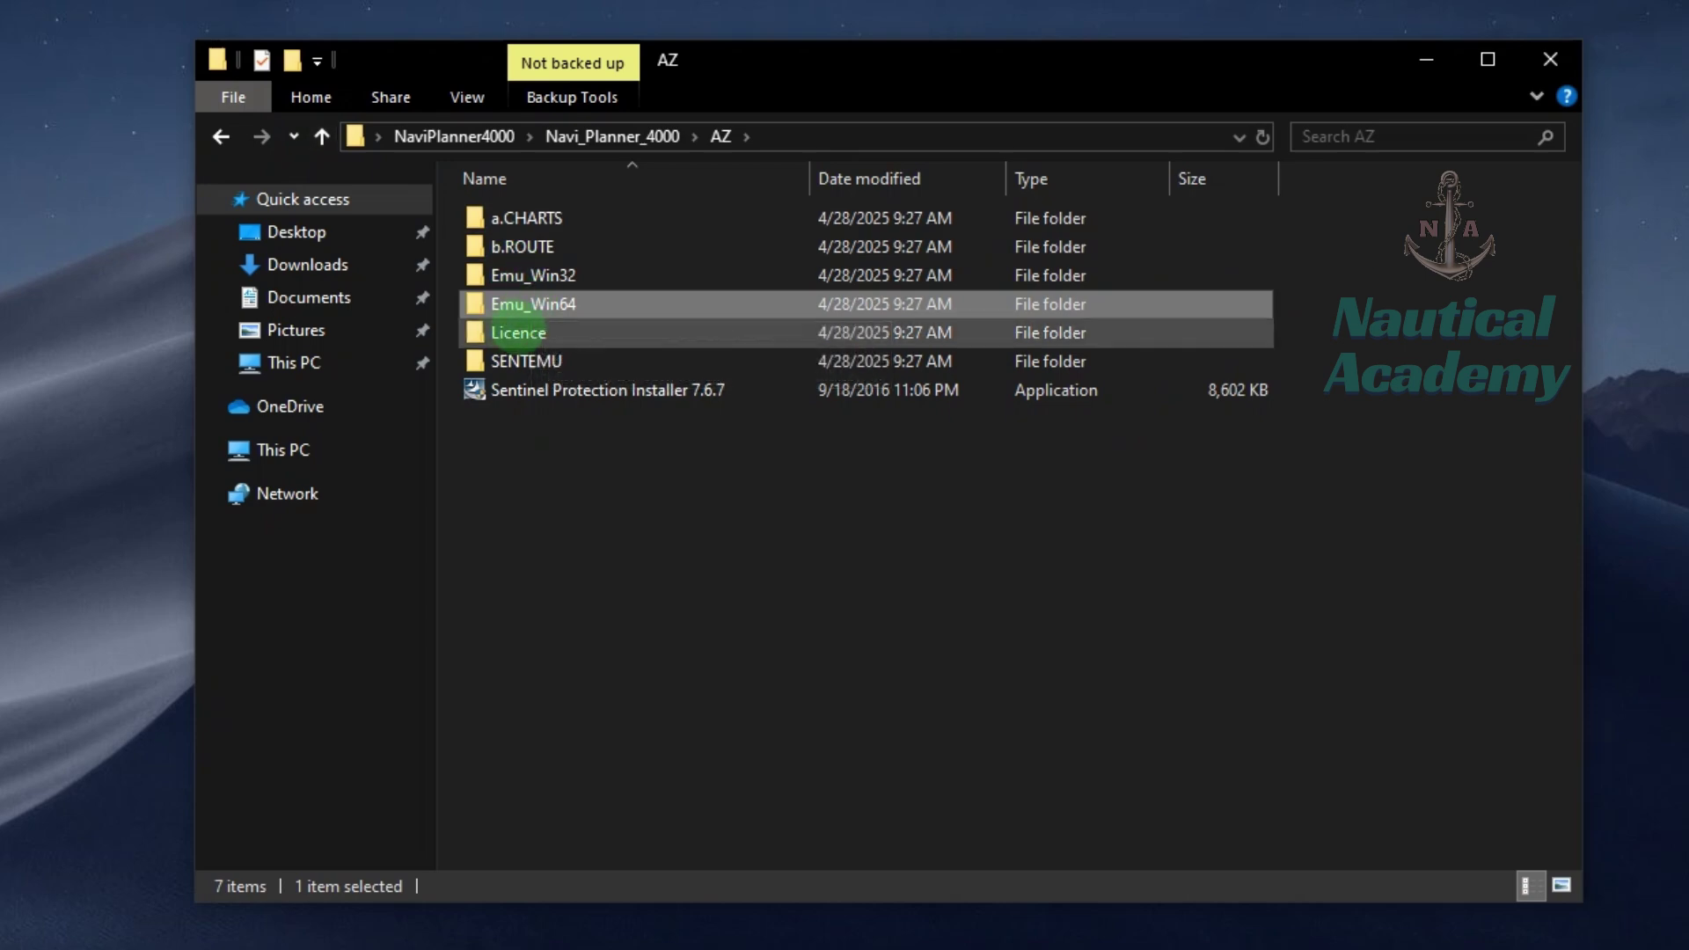
{"action": "left_click", "coordinate": [553, 333]}
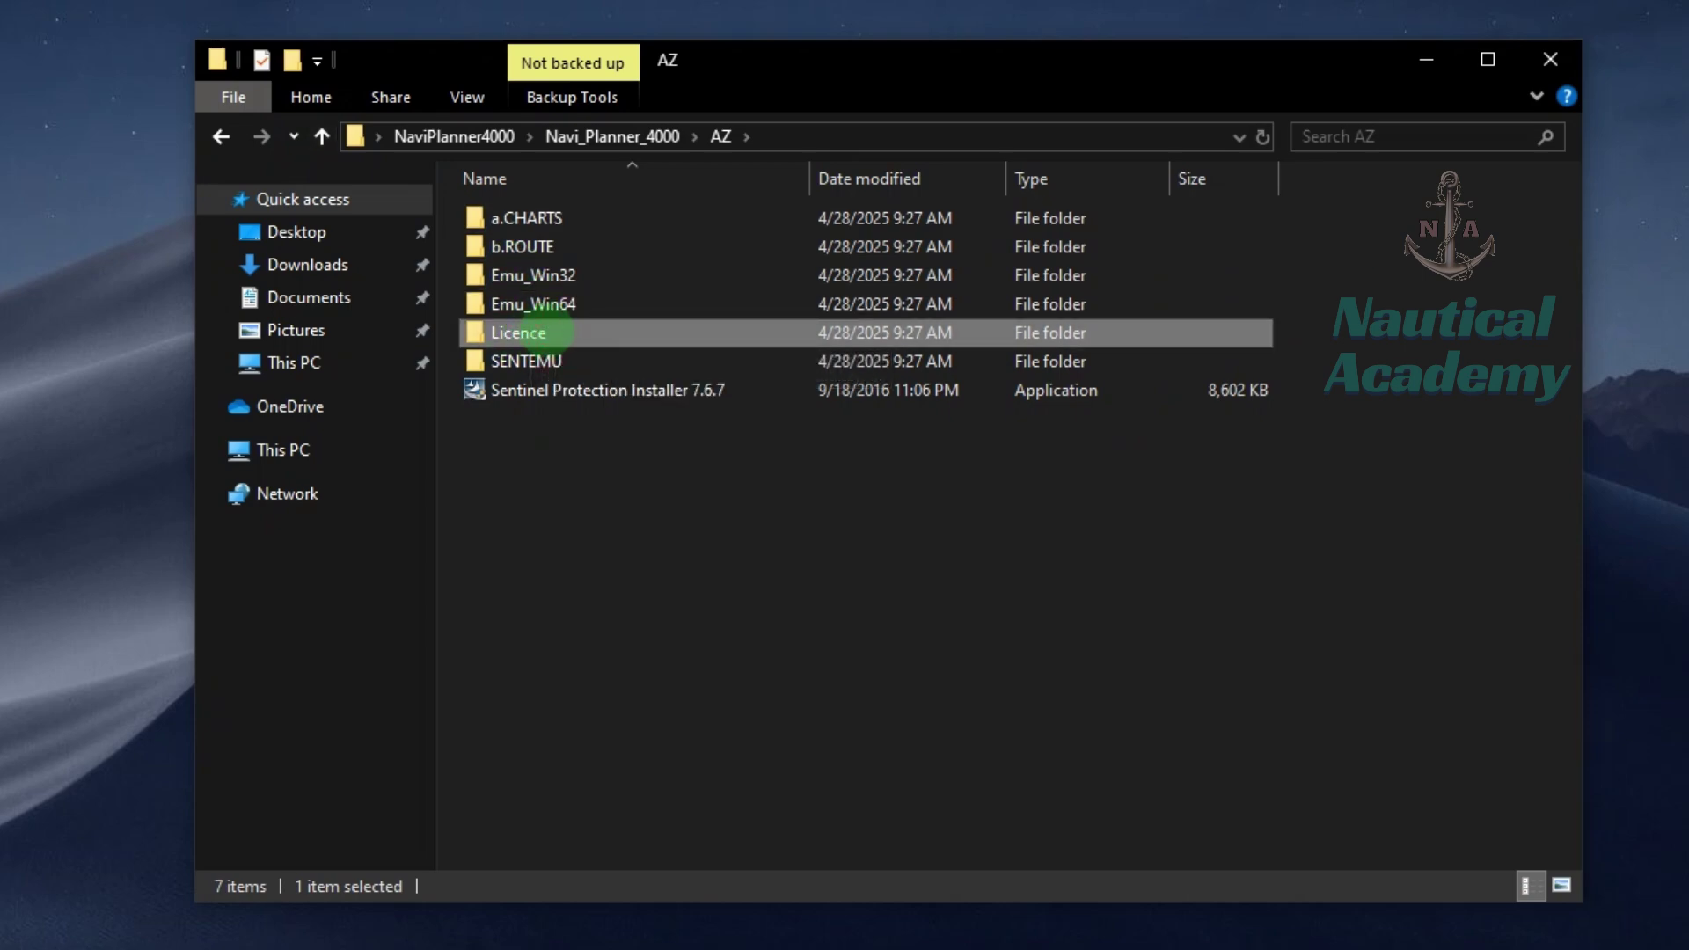
{"action": "double_click", "coordinate": [560, 333]}
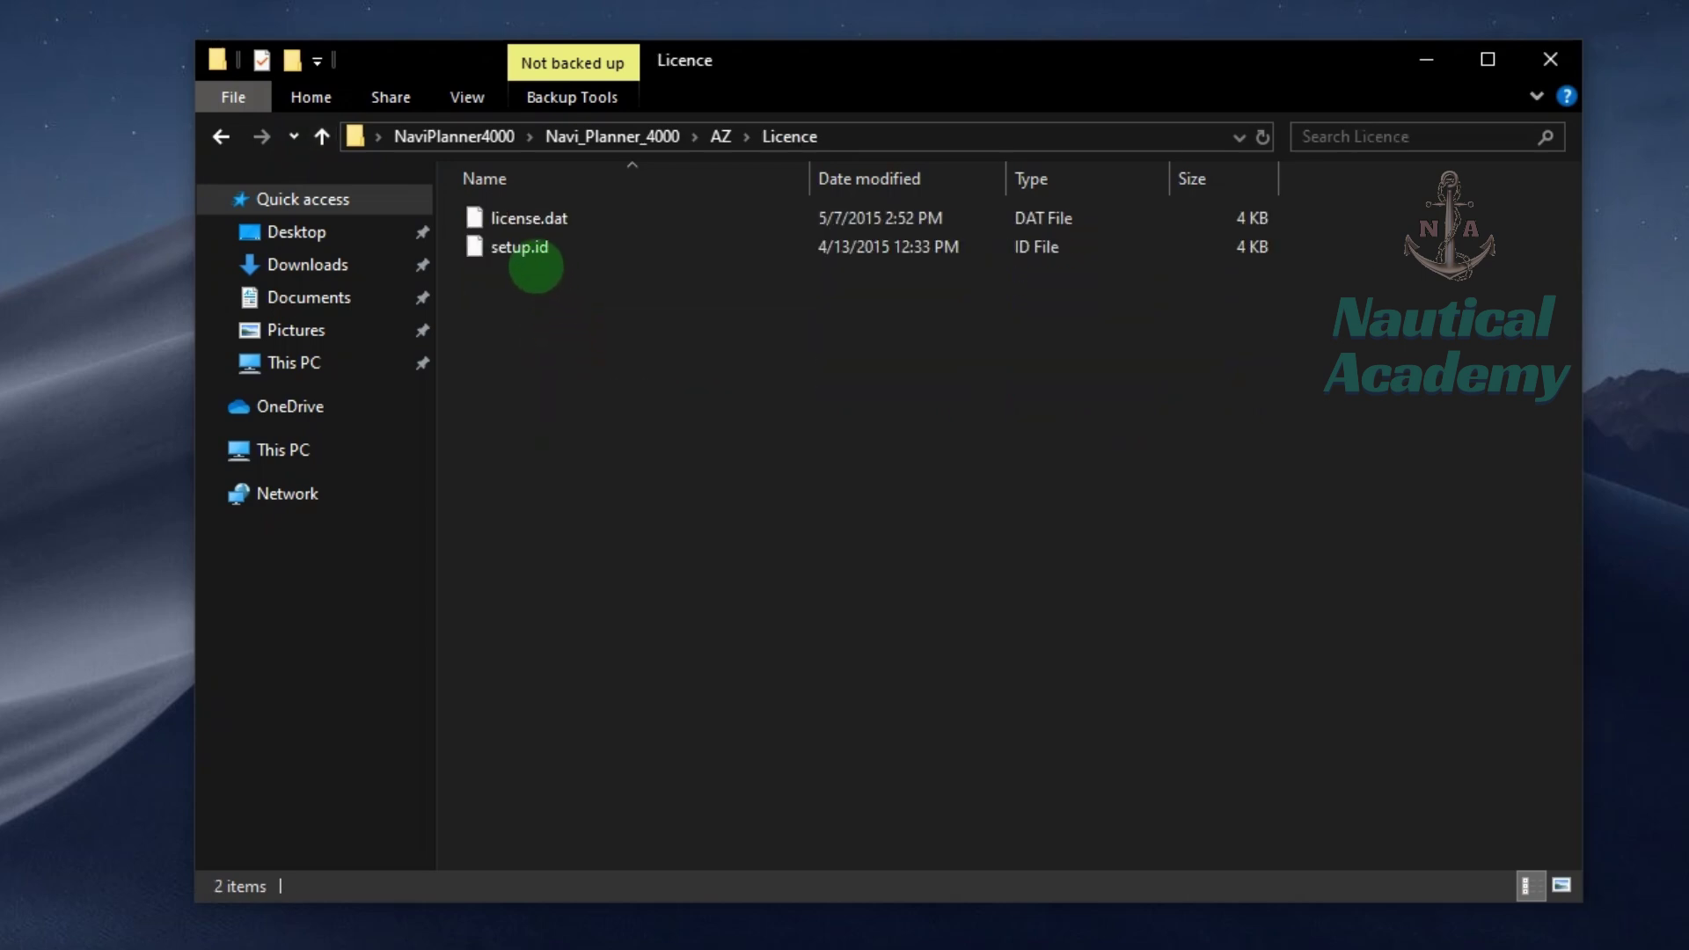
{"action": "left_click_drag", "start_coordinate": [527, 278], "coordinate": [600, 219]}
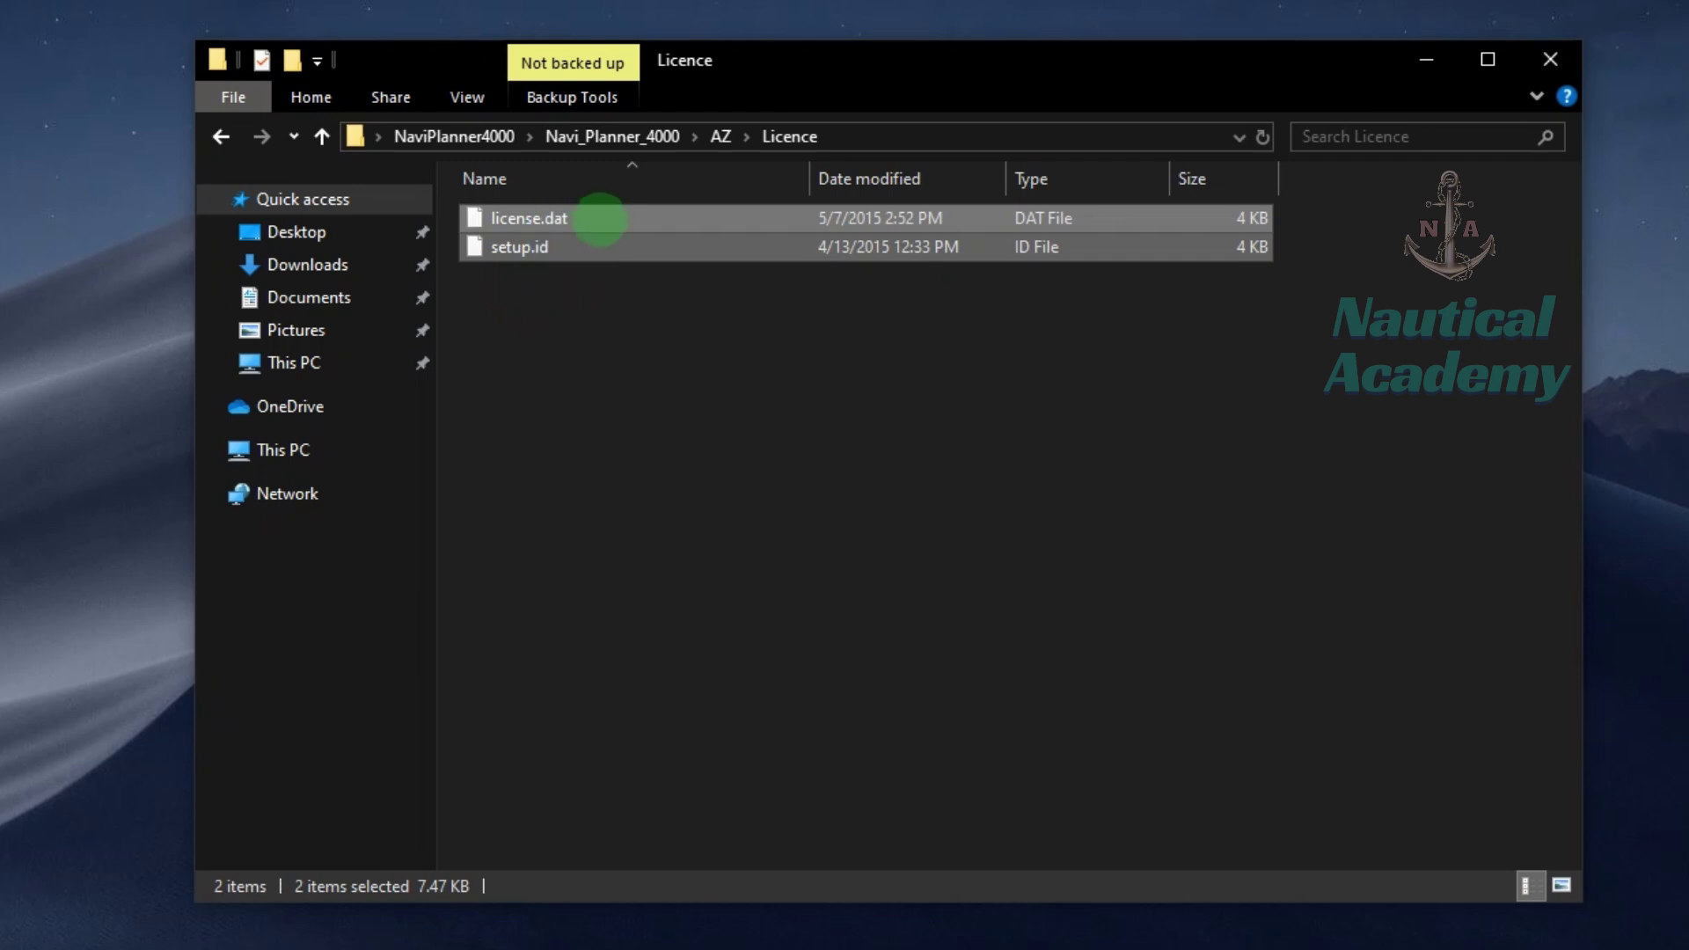
{"action": "right_click", "coordinate": [601, 219]}
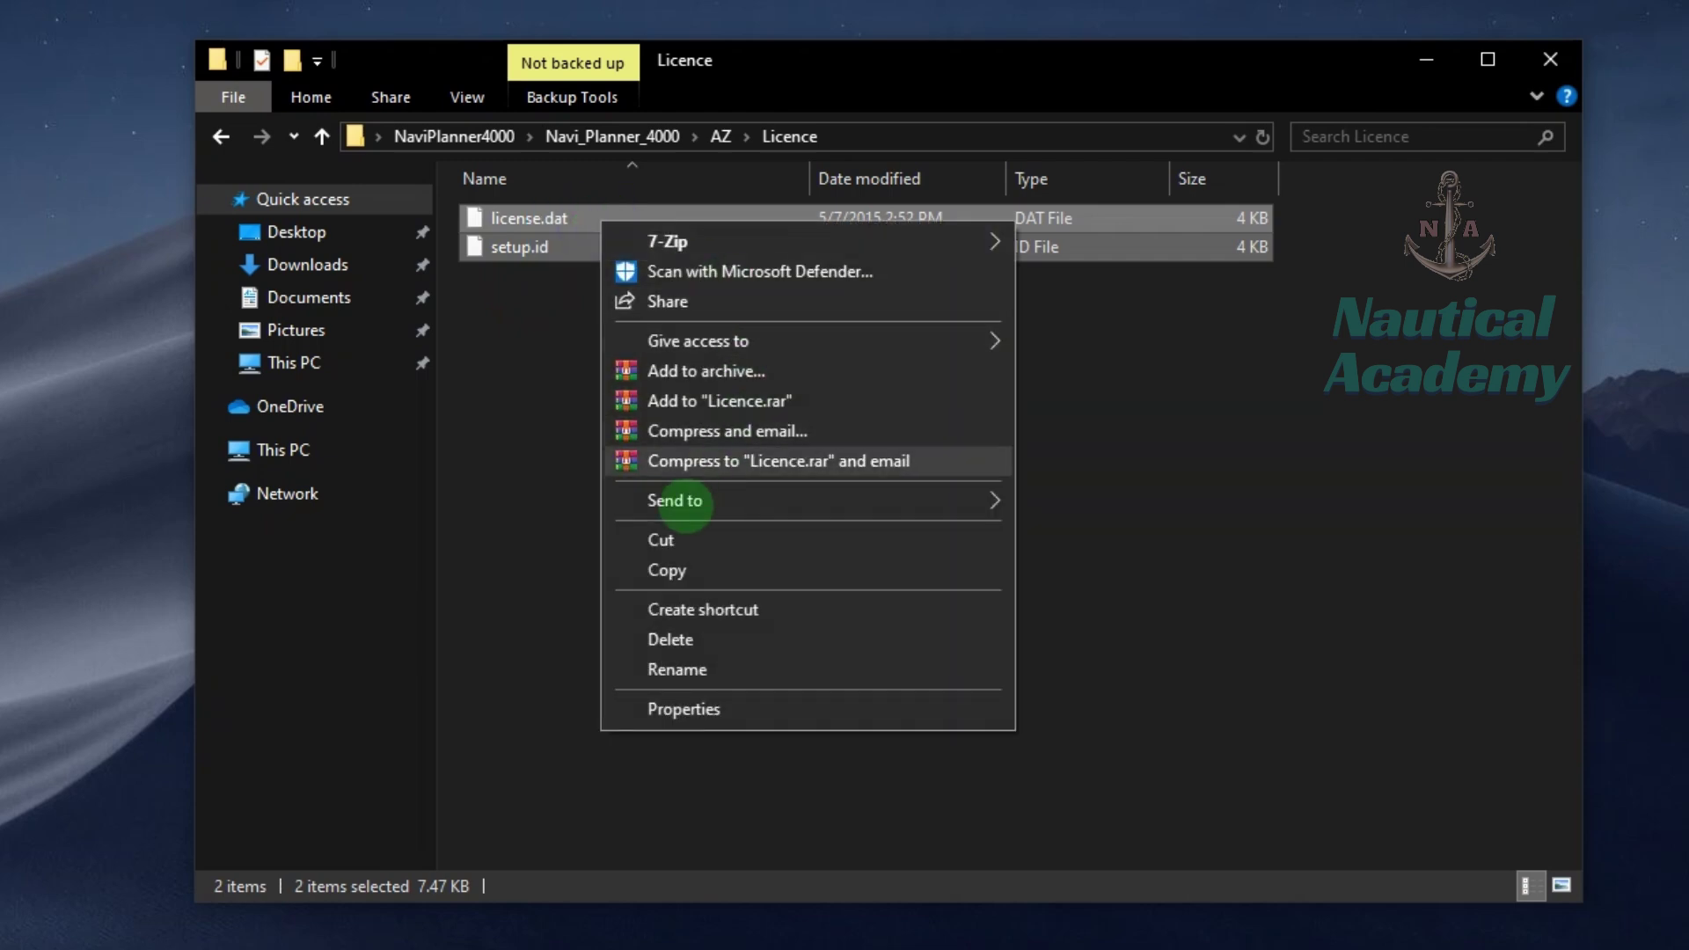
{"action": "left_click", "coordinate": [666, 570]}
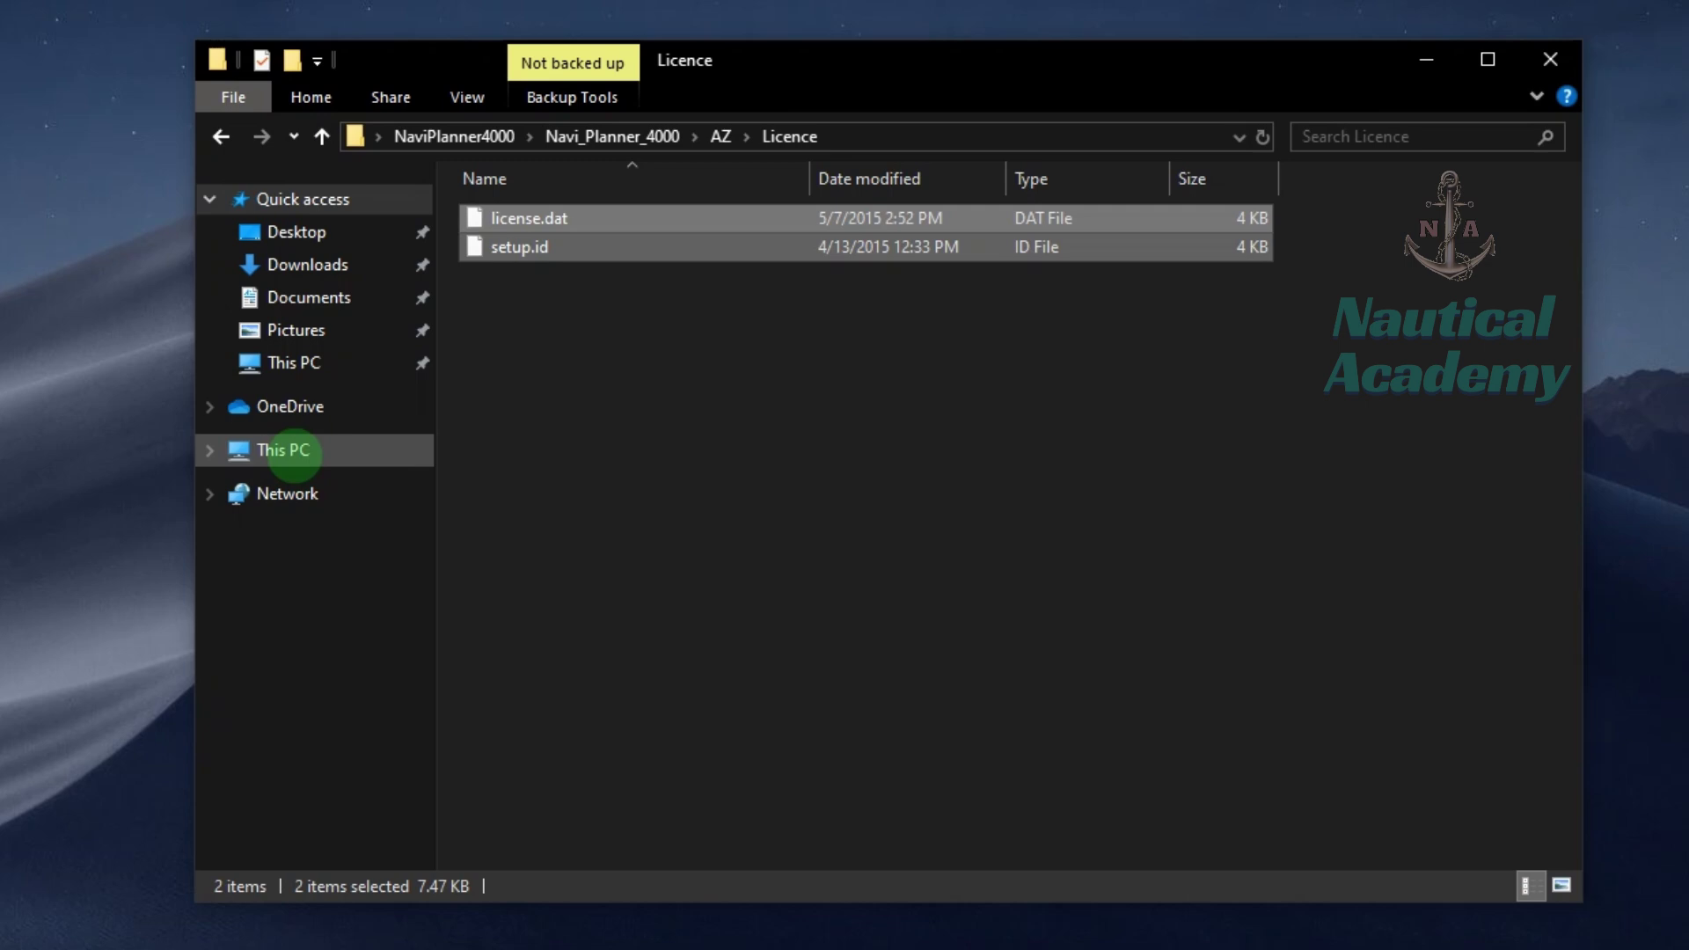
Paste the copied license.dat and setup.id files into C:\Transas\PS4000
{"action": "left_click", "coordinate": [290, 450]}
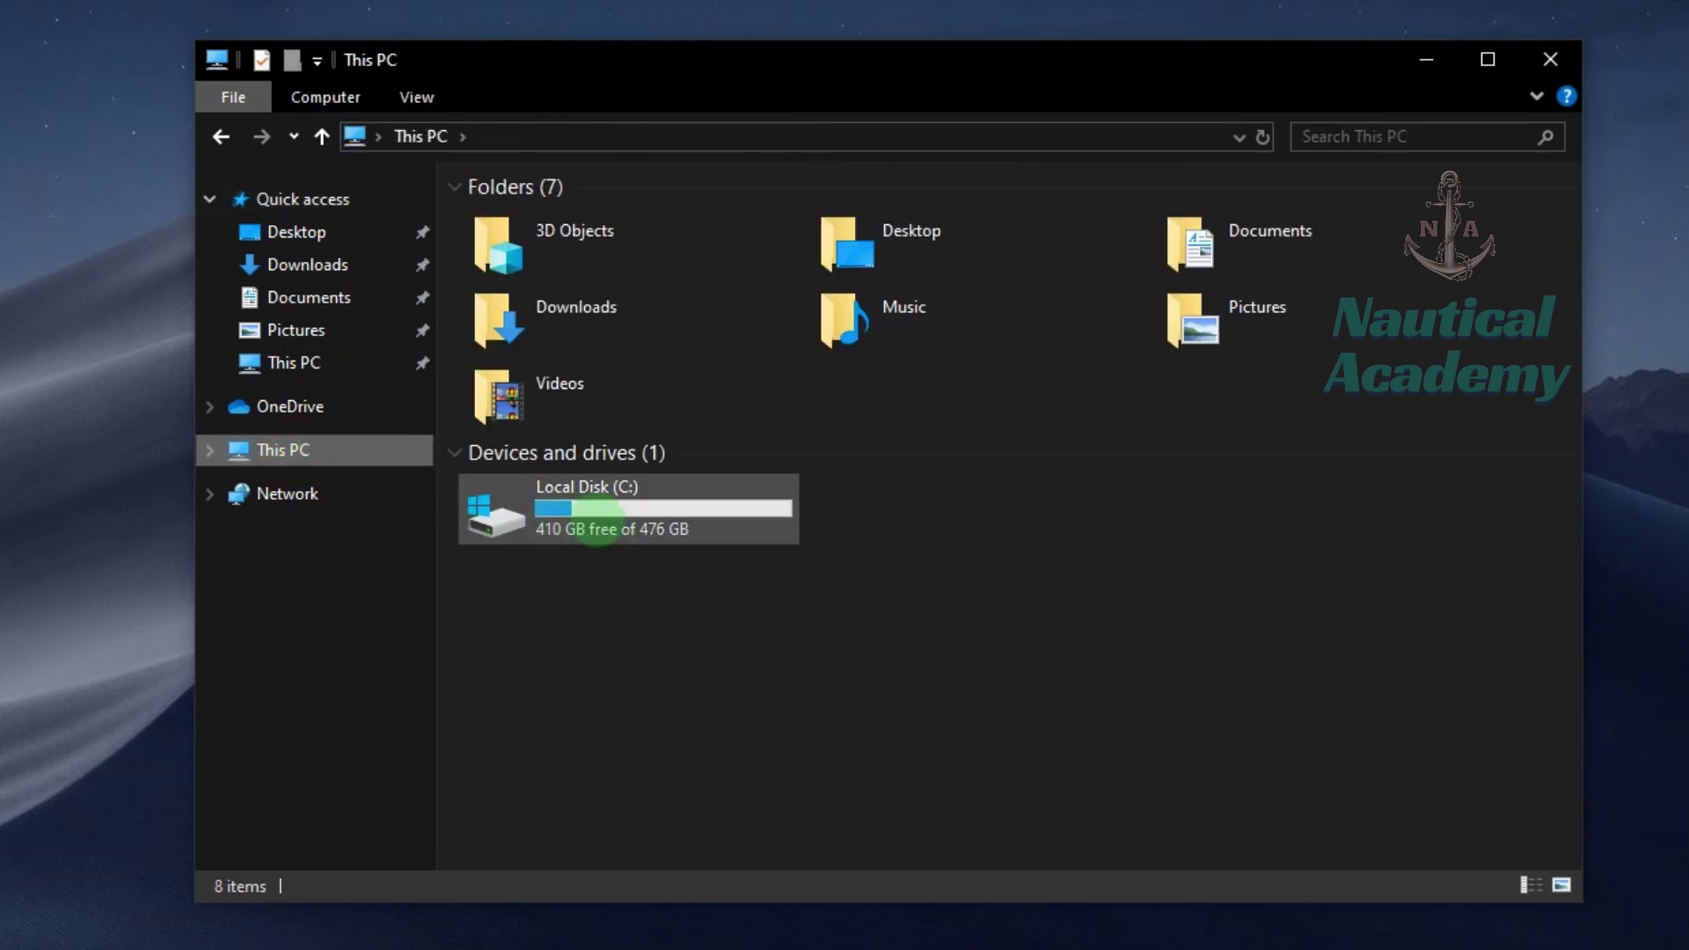
{"action": "double_click", "coordinate": [610, 513]}
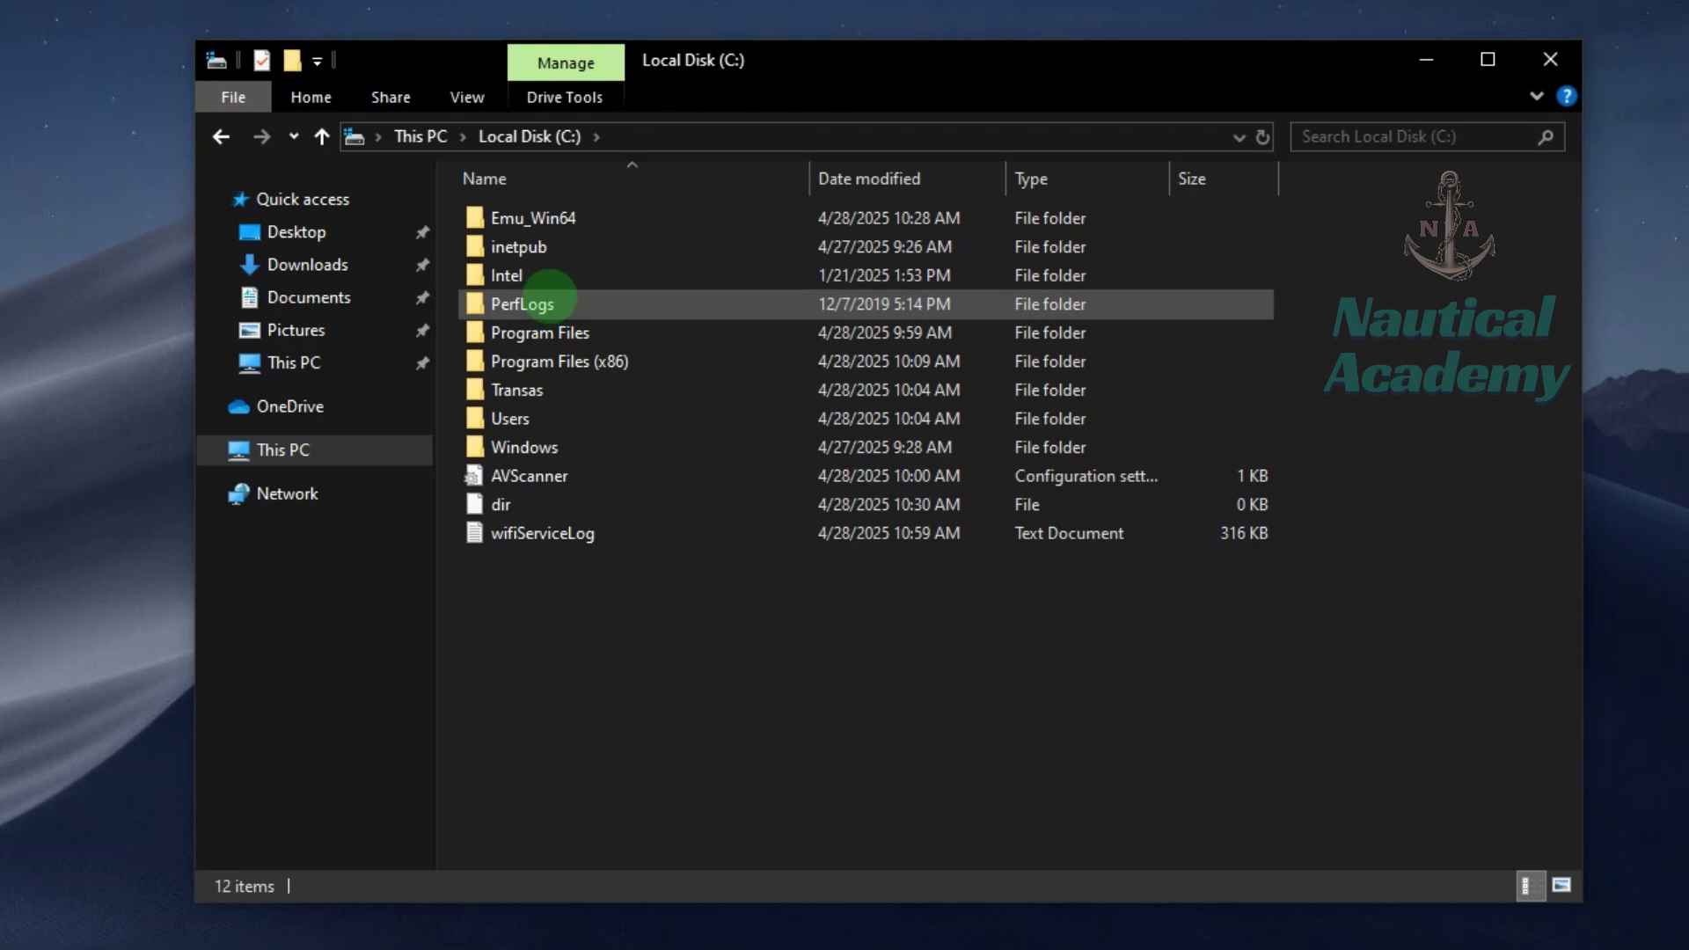
{"action": "left_click", "coordinate": [552, 391]}
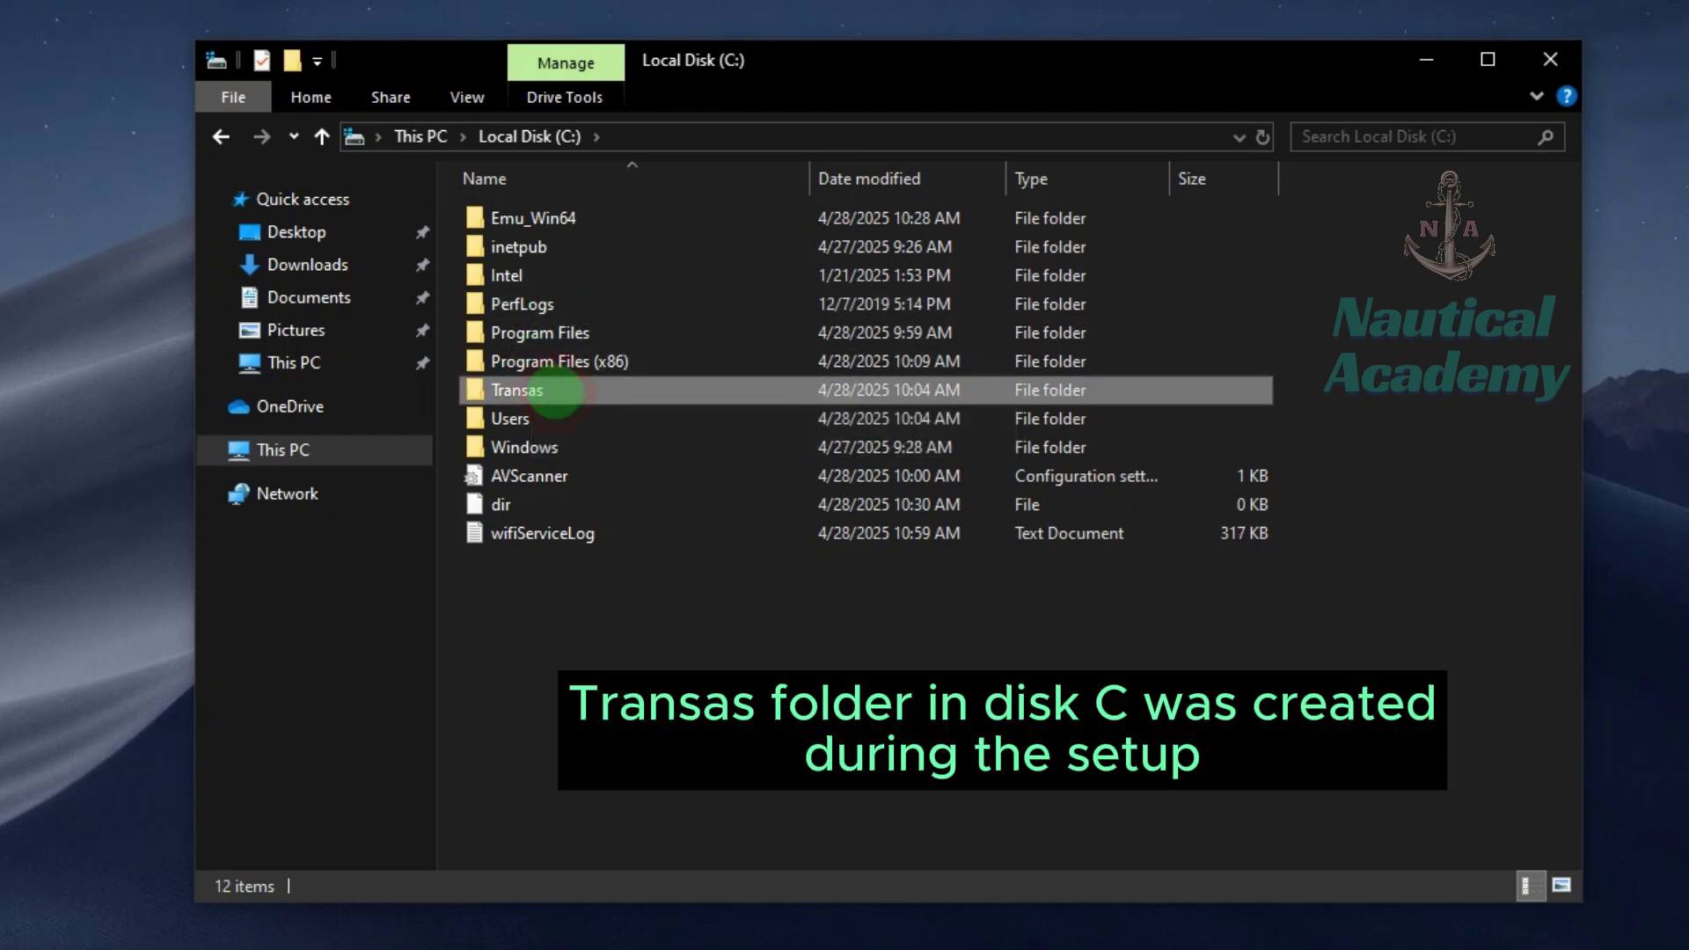
{"action": "double_click", "coordinate": [565, 392]}
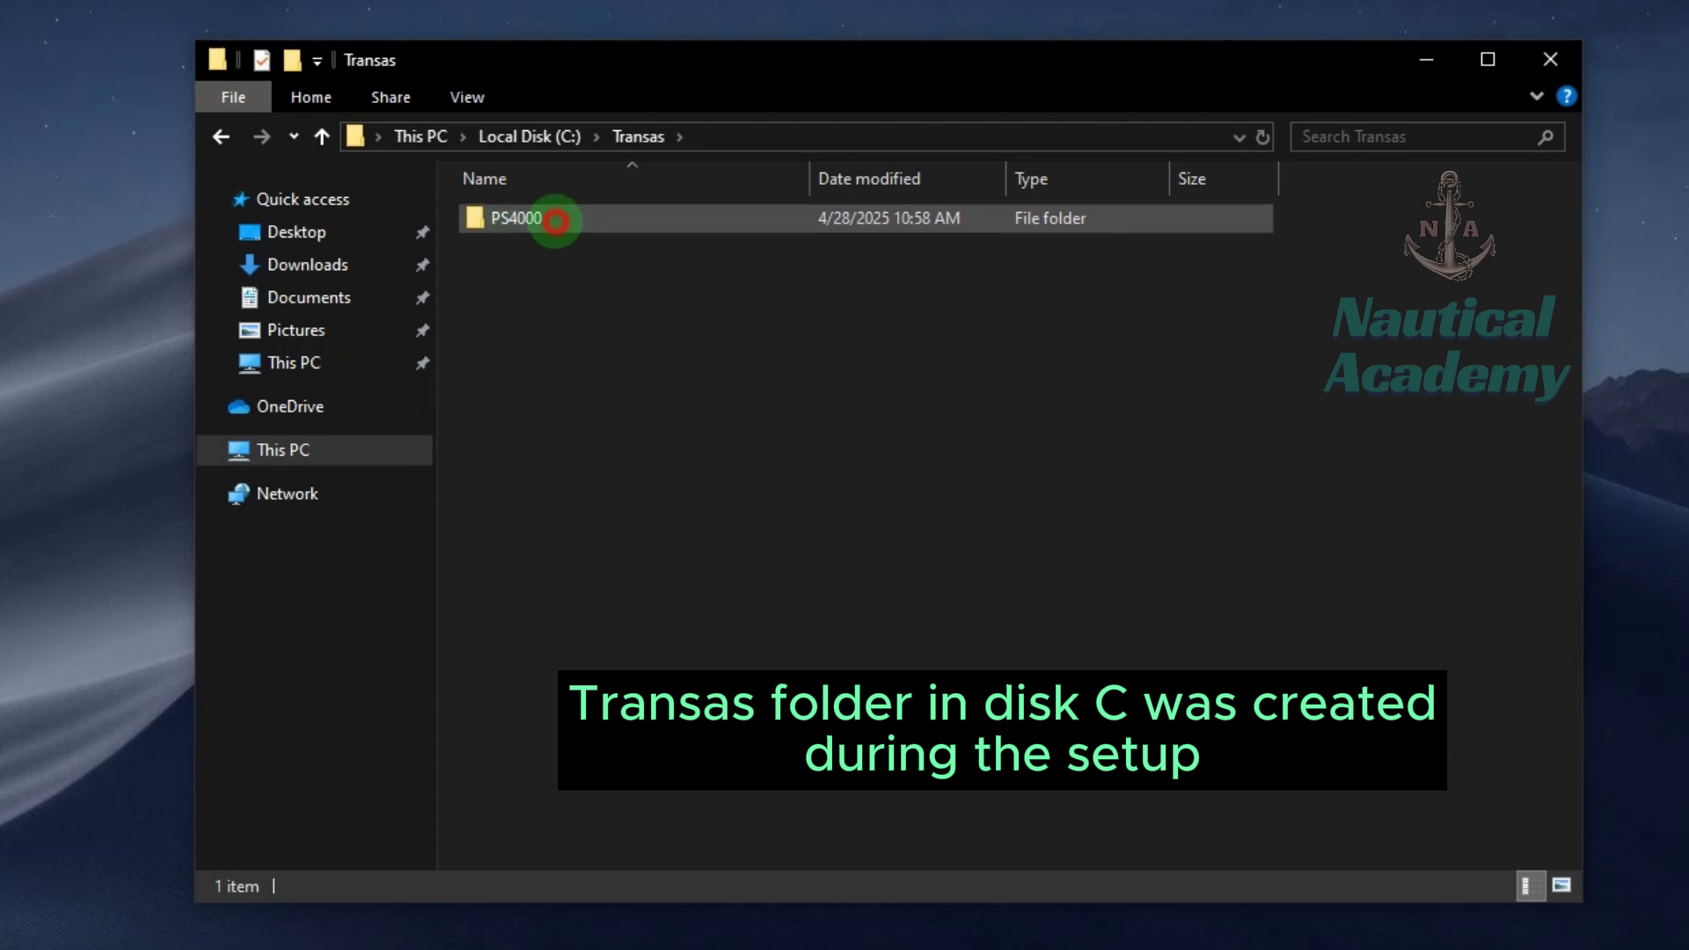
{"action": "left_click", "coordinate": [555, 218]}
{"action": "double_click", "coordinate": [555, 218]}
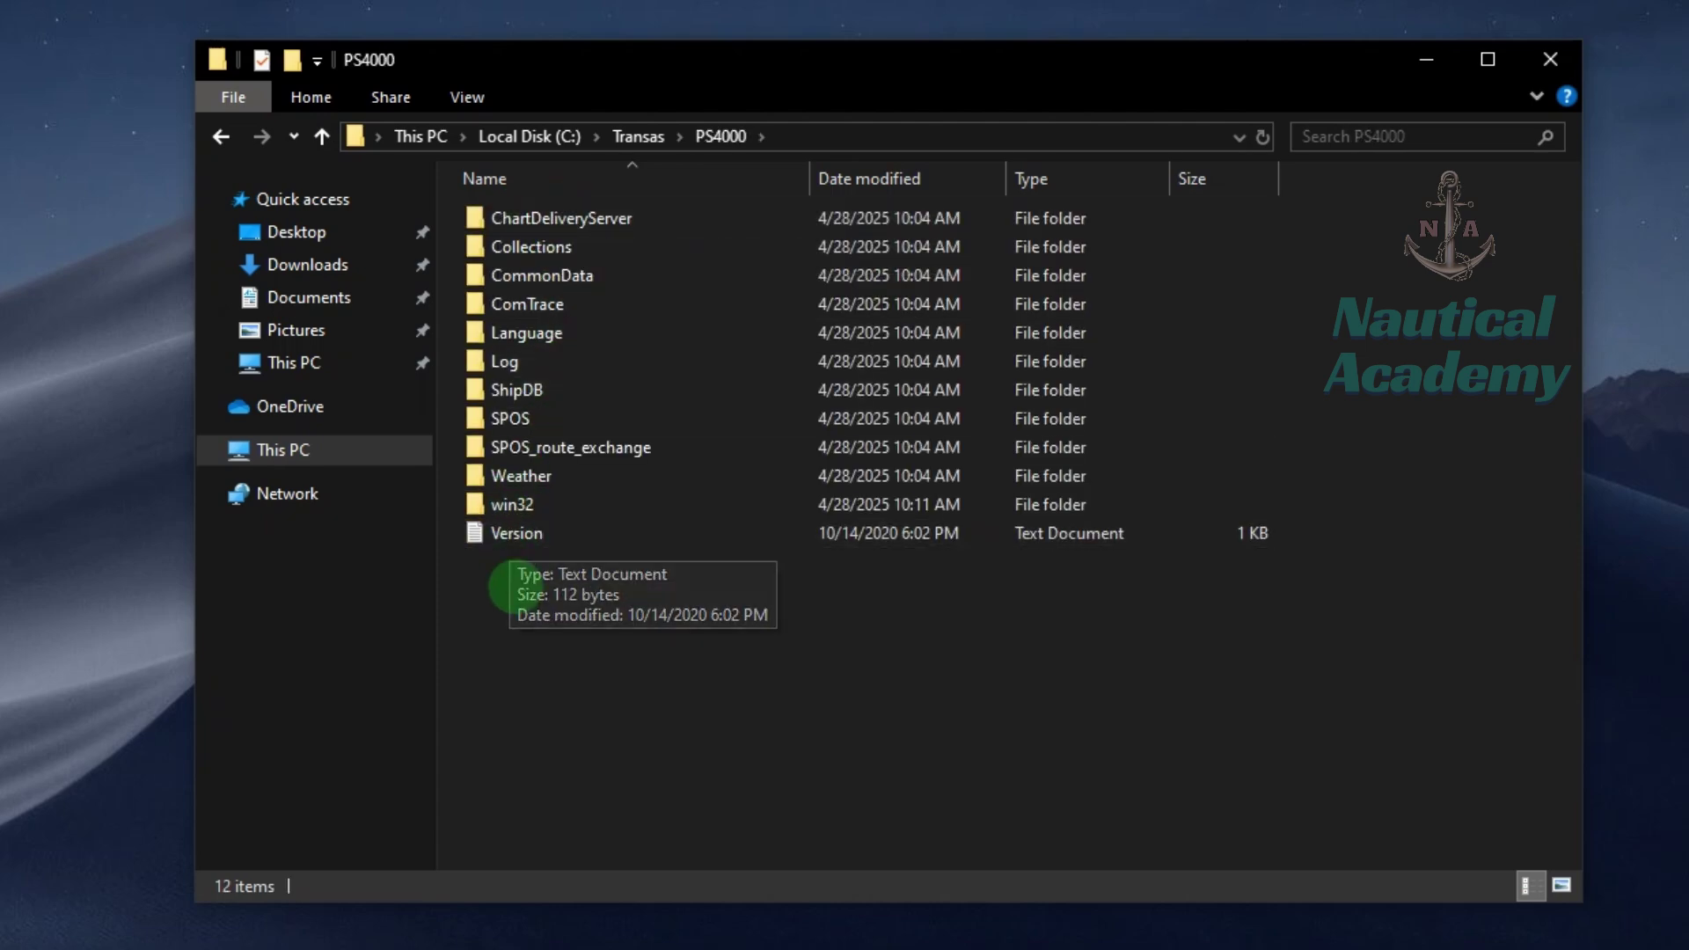
{"action": "right_click", "coordinate": [534, 575]}
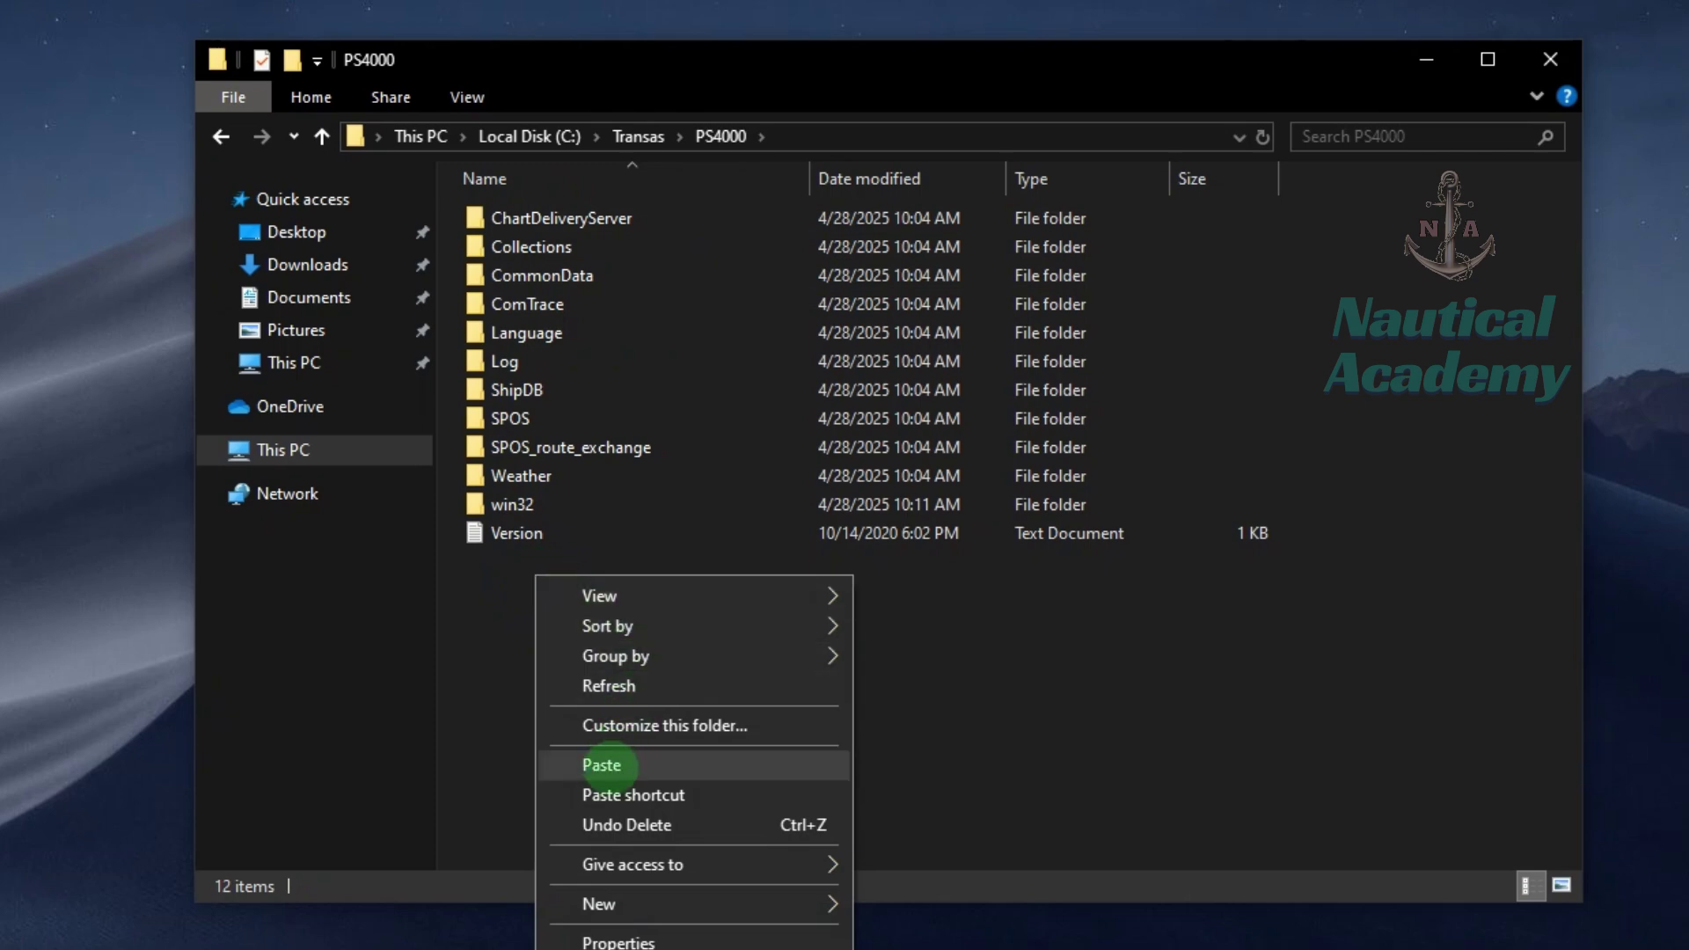
{"action": "left_click", "coordinate": [602, 765]}
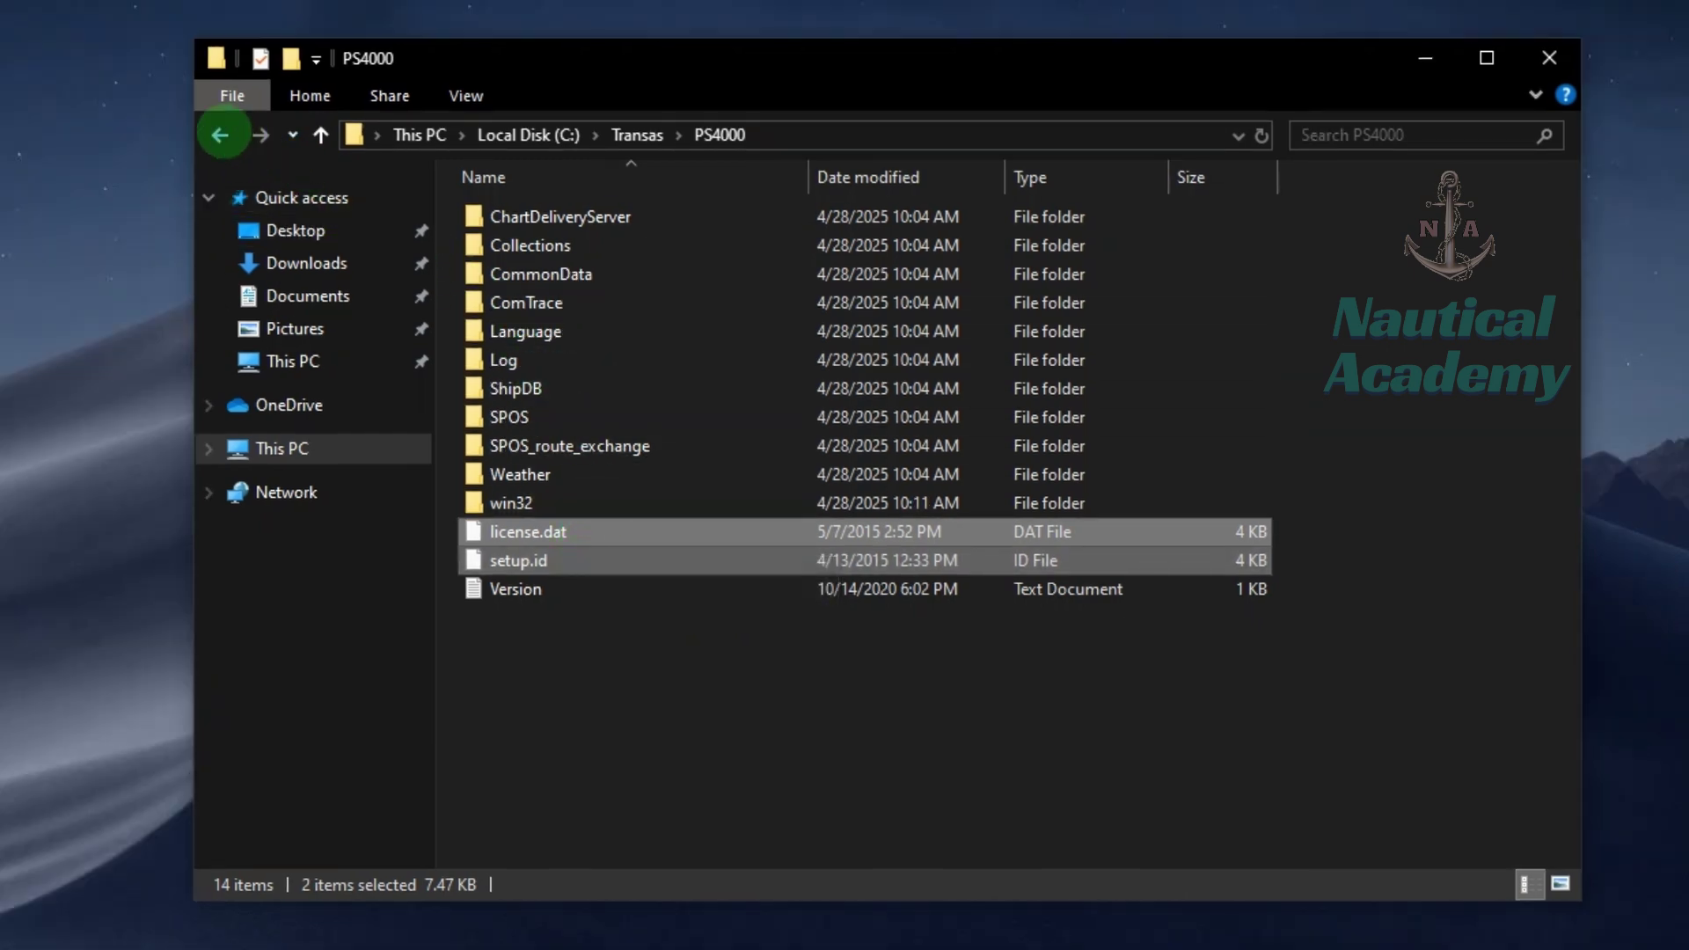
Go back to Navi_Planner_4000, open a.CHARTS inside the AZ folder, and copy all of its files and folders
{"action": "left_click", "coordinate": [220, 135]}
{"action": "left_click", "coordinate": [220, 134]}
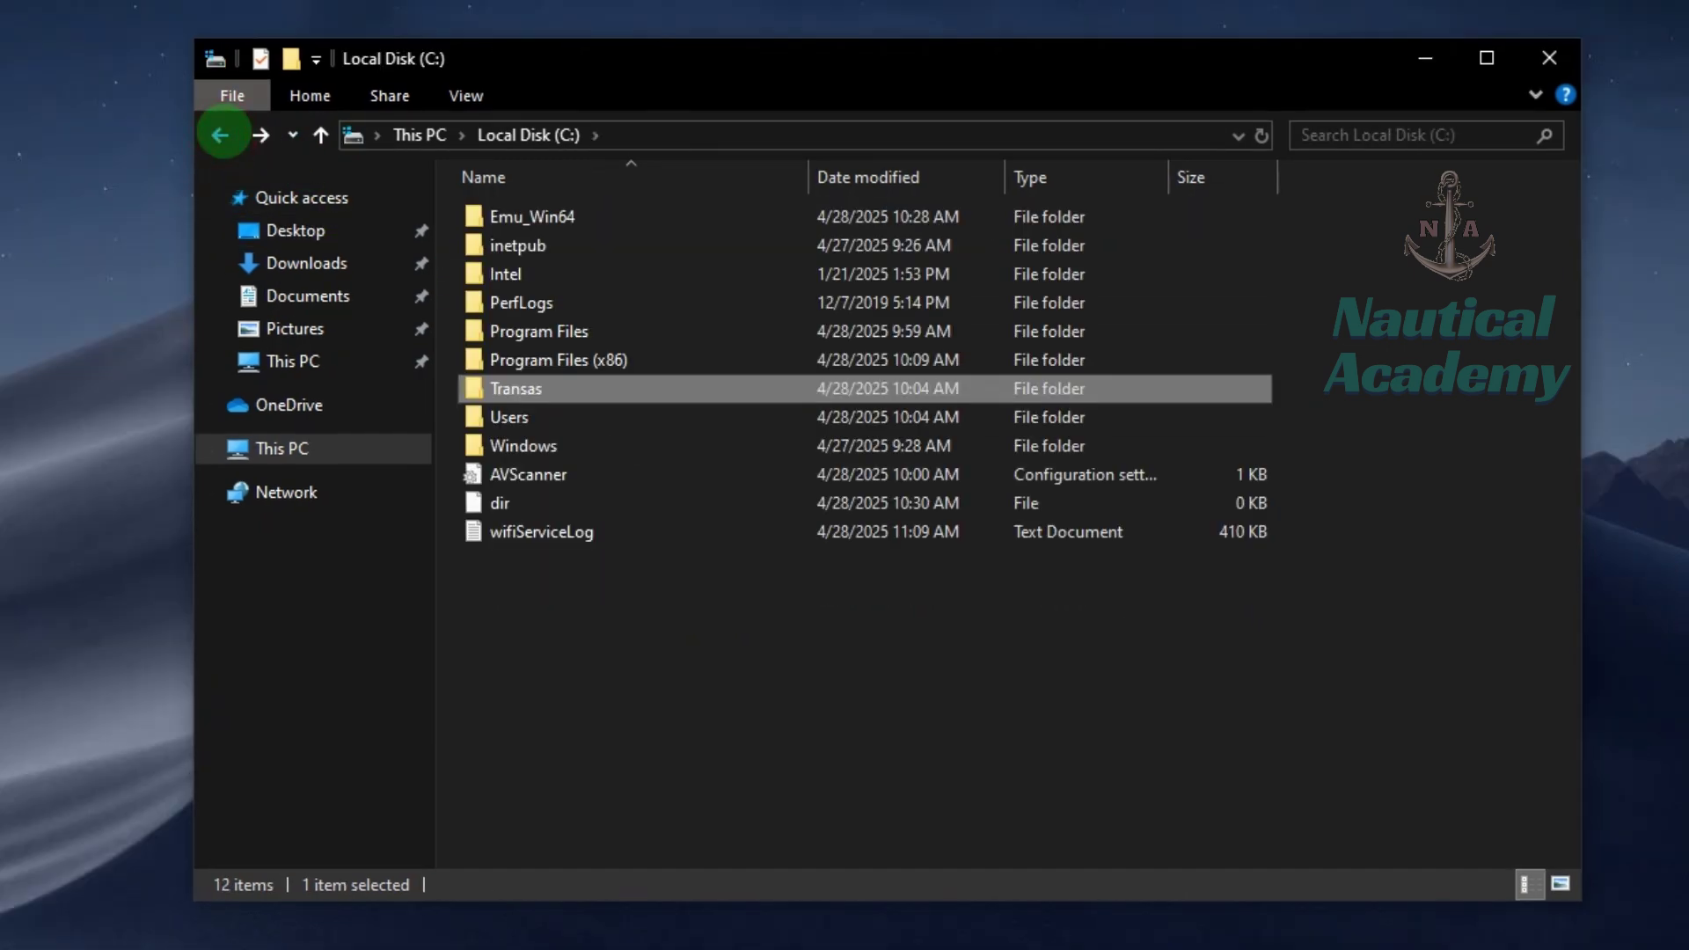
{"action": "left_click", "coordinate": [220, 135]}
{"action": "left_click", "coordinate": [220, 134]}
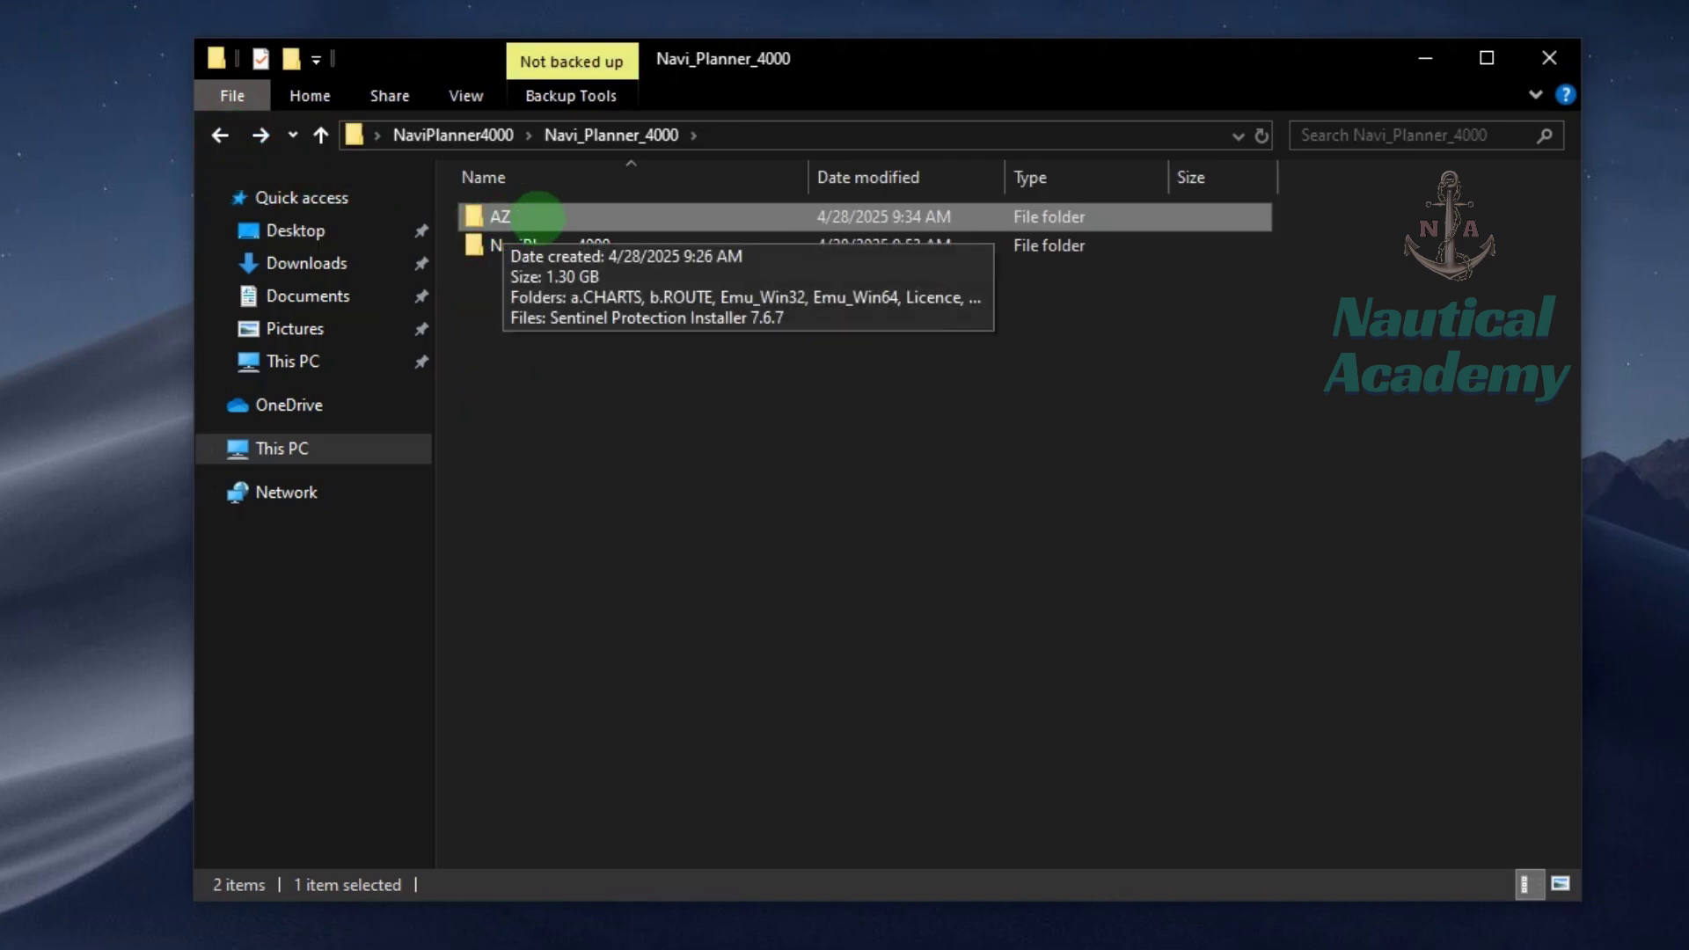
{"action": "double_click", "coordinate": [538, 216]}
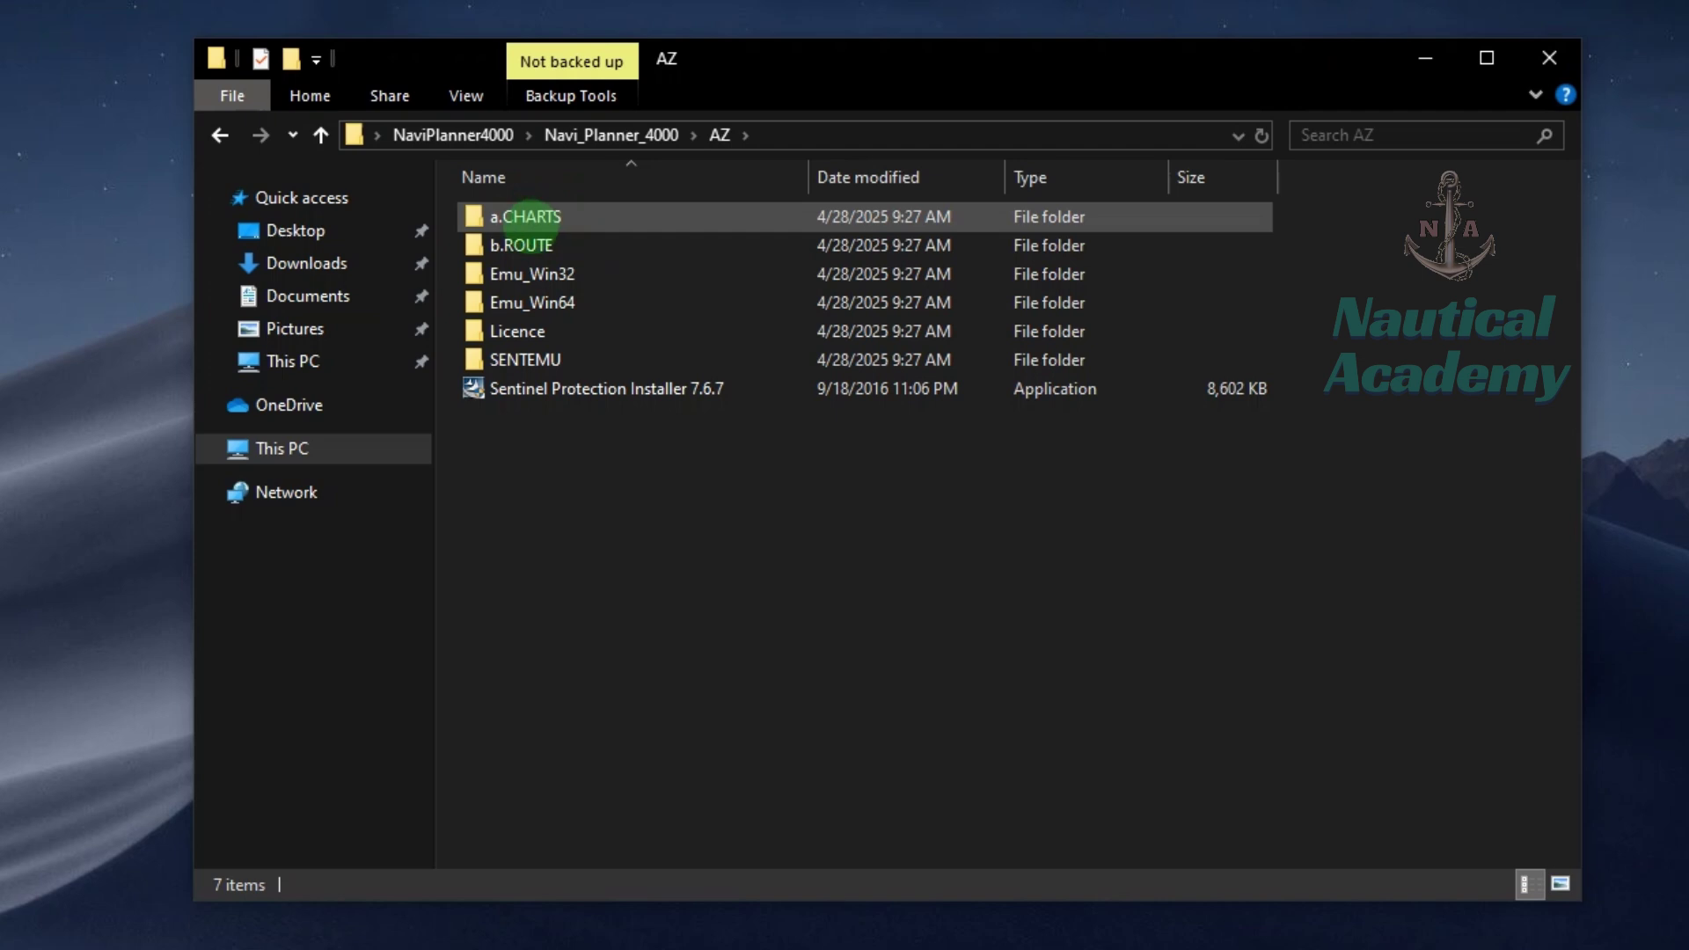
{"action": "left_click", "coordinate": [579, 216]}
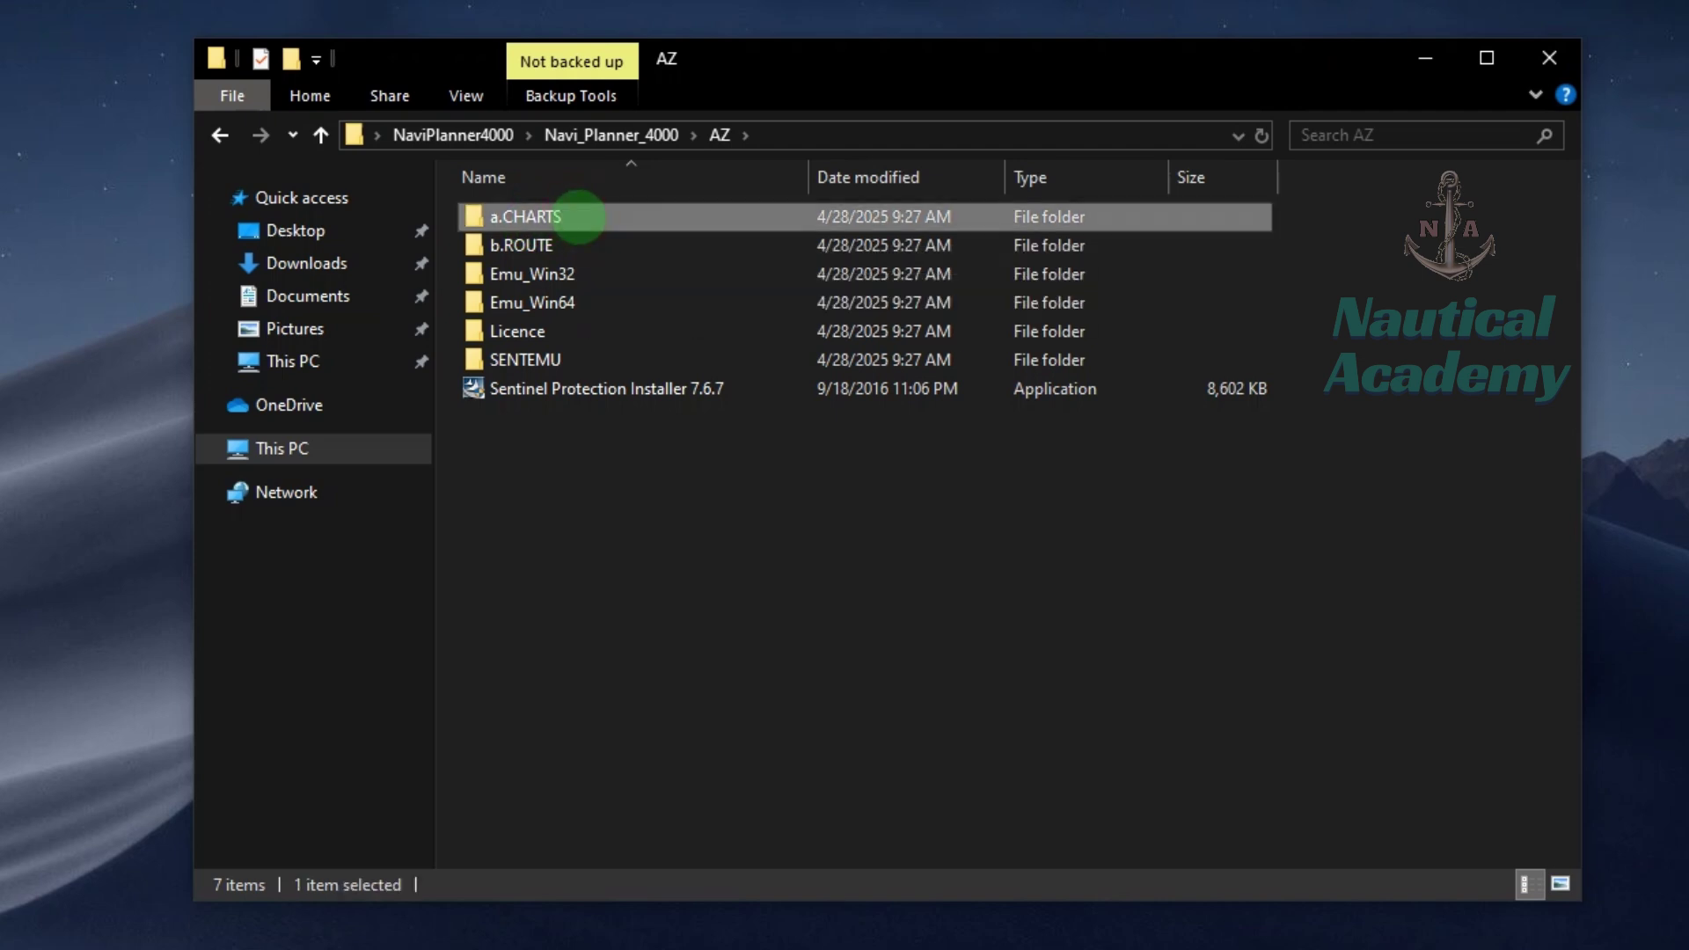
{"action": "double_click", "coordinate": [579, 216]}
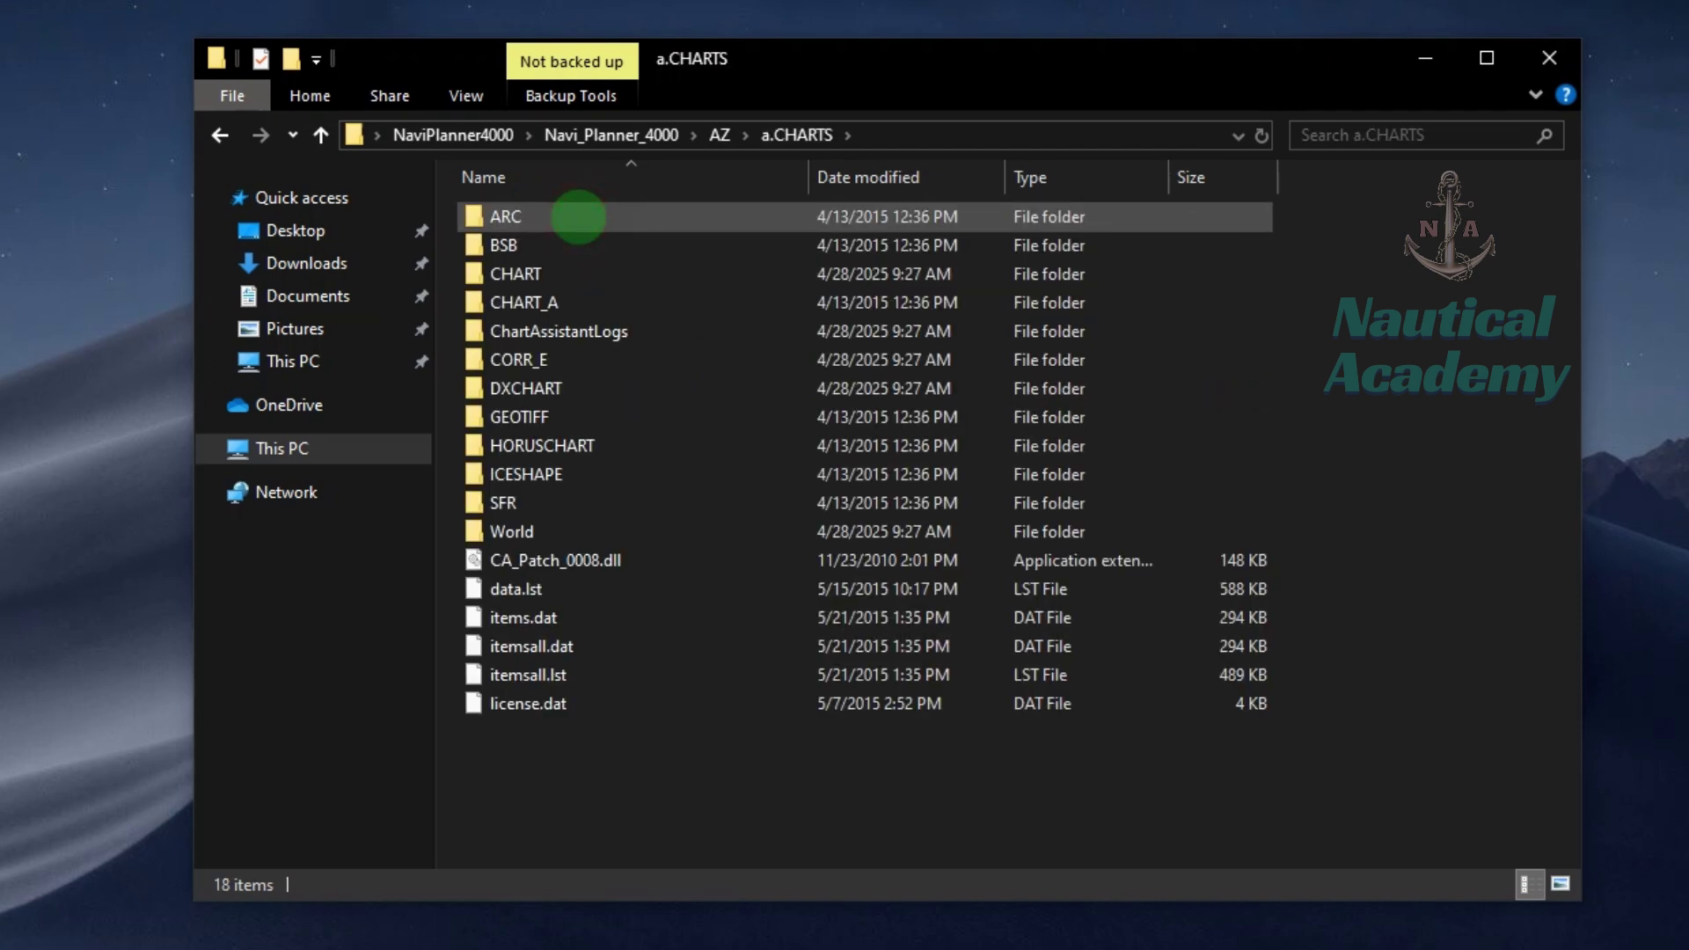
{"action": "left_click_drag", "start_coordinate": [547, 747], "coordinate": [871, 189]}
{"action": "right_click", "coordinate": [717, 220]}
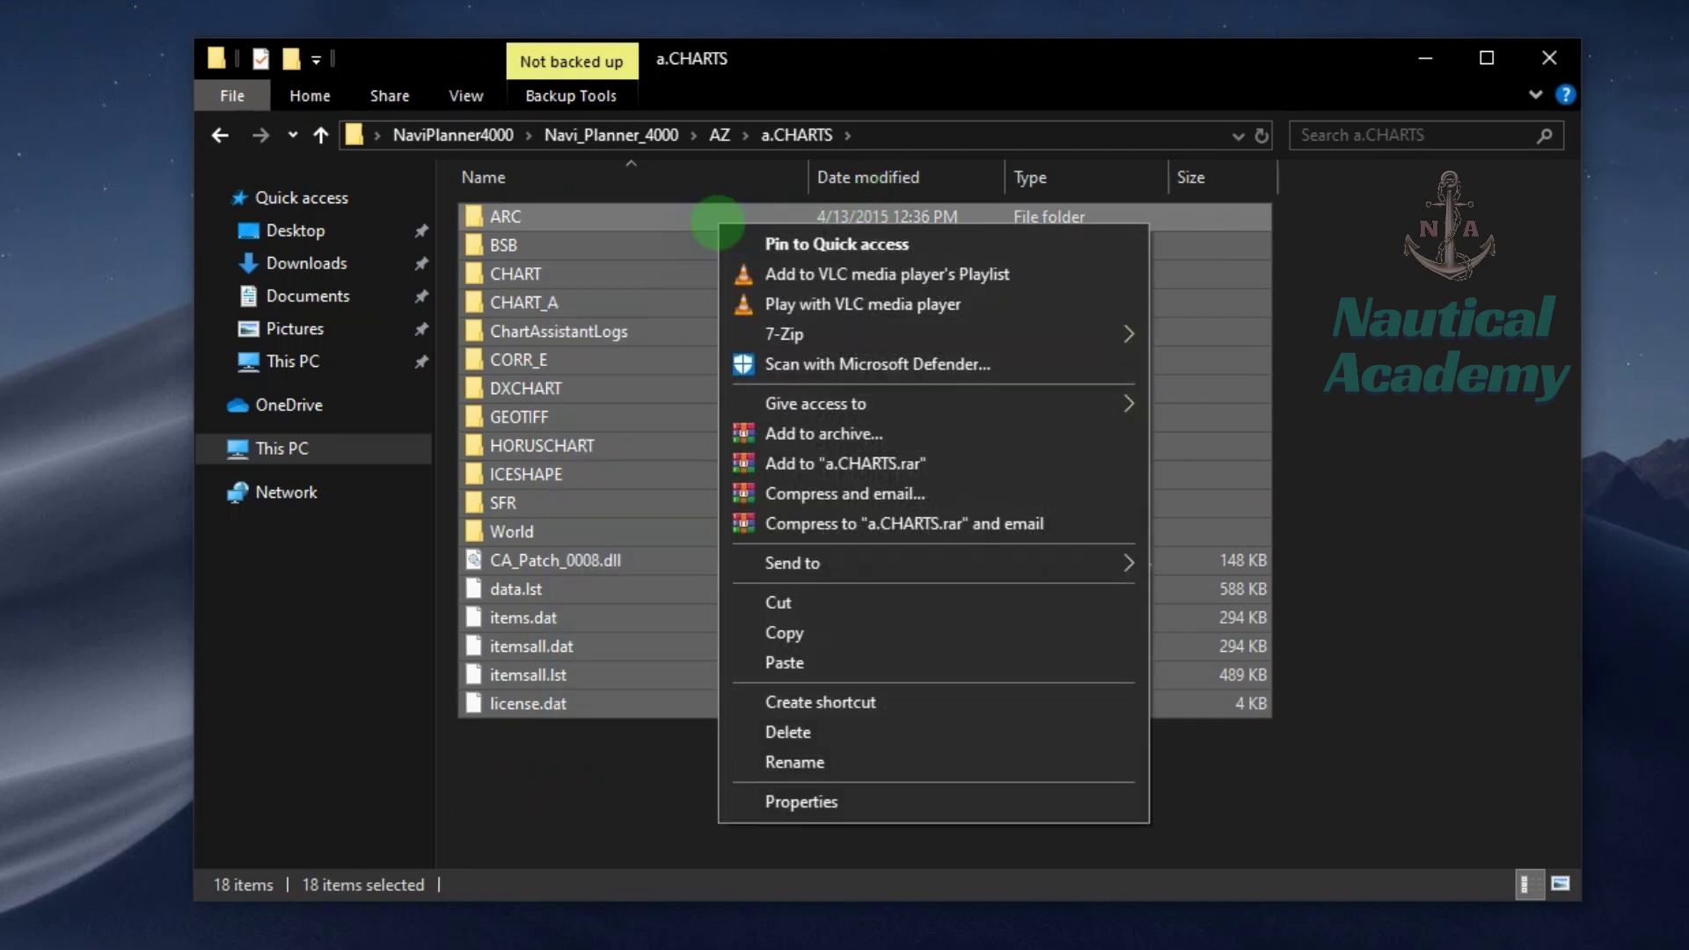
{"action": "left_click", "coordinate": [778, 632]}
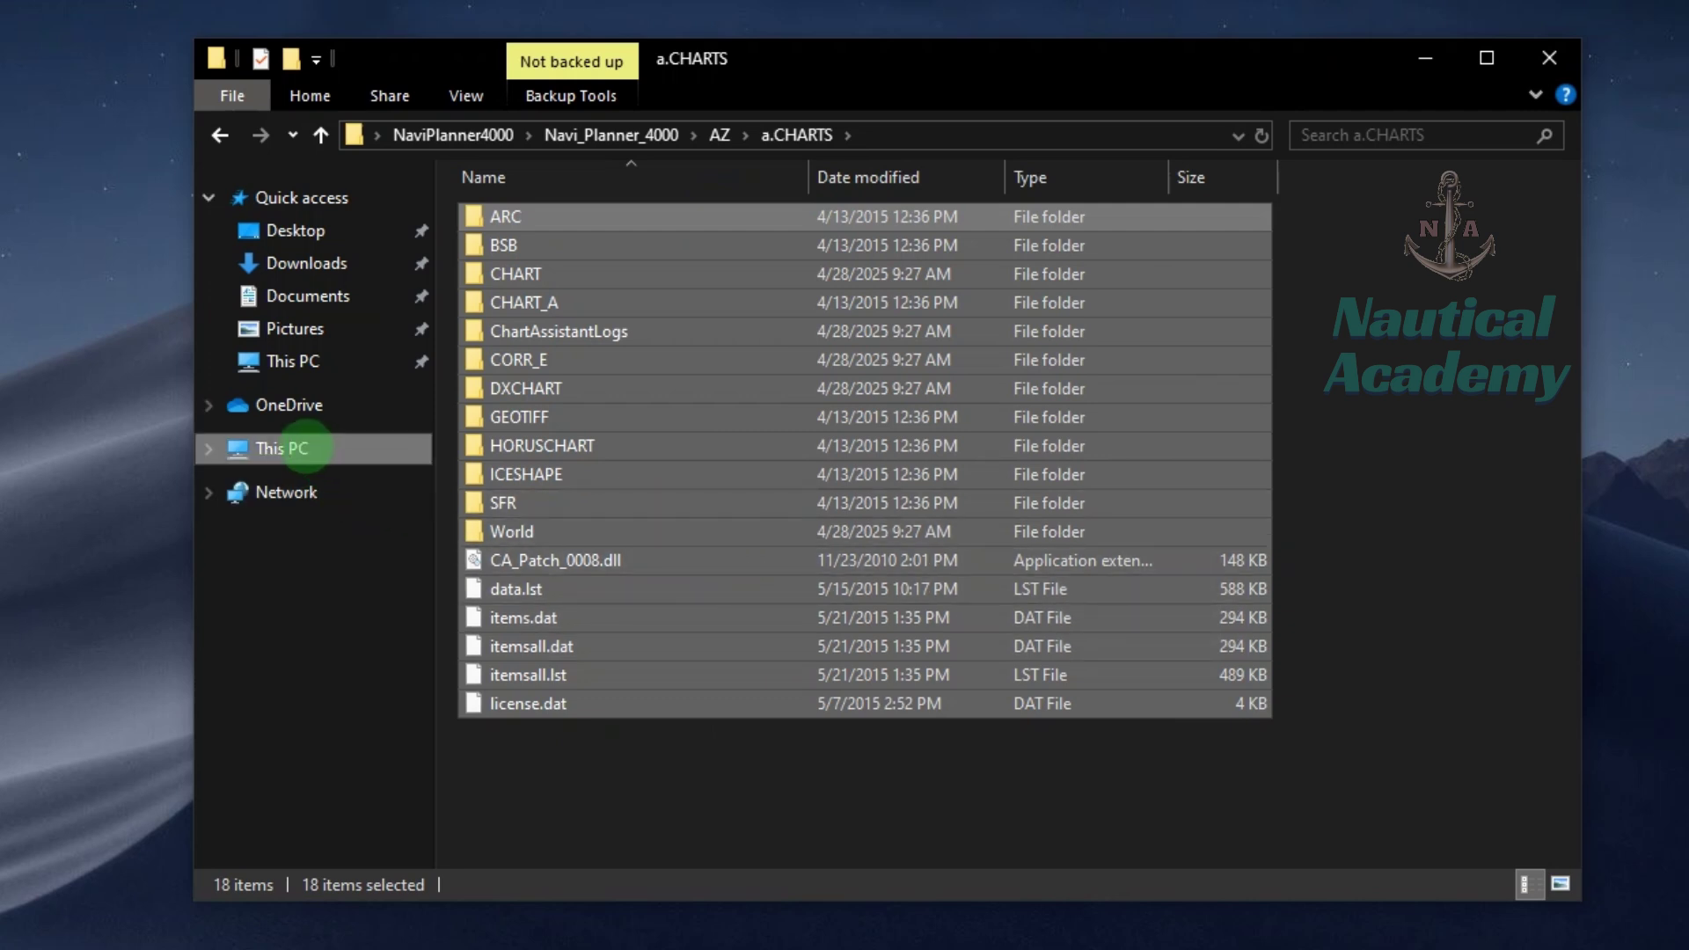
Open the destination folder C:\Transas\PS4000\Collections\CHARTS\local
{"action": "left_click", "coordinate": [305, 447]}
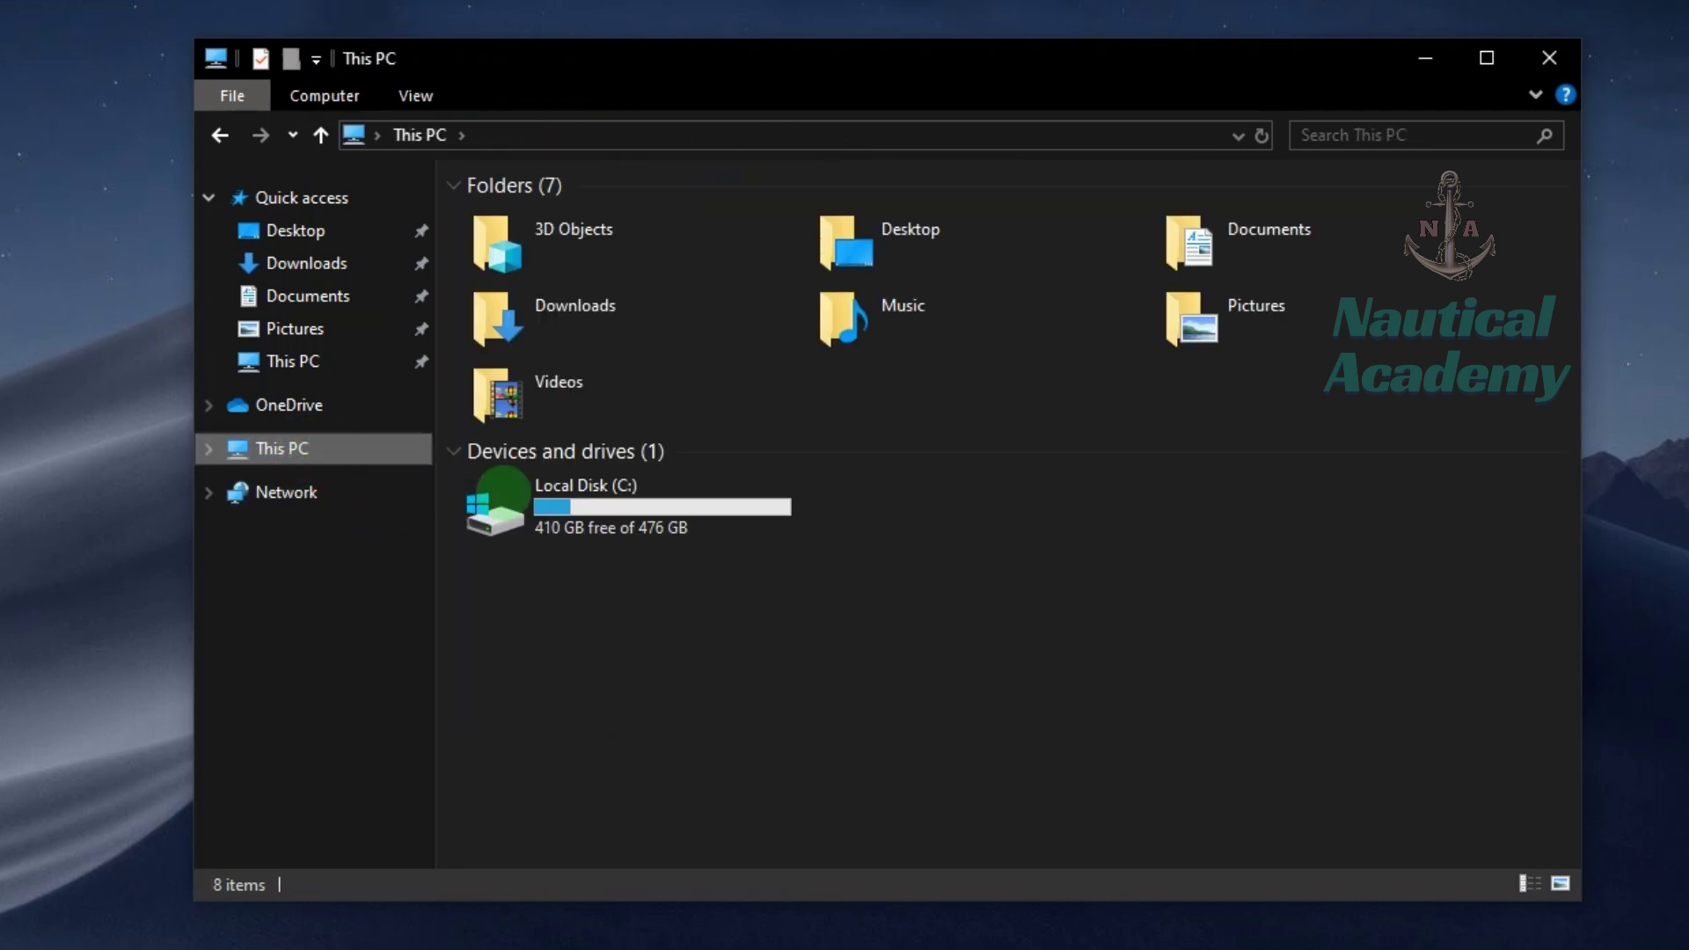
{"action": "double_click", "coordinate": [594, 508]}
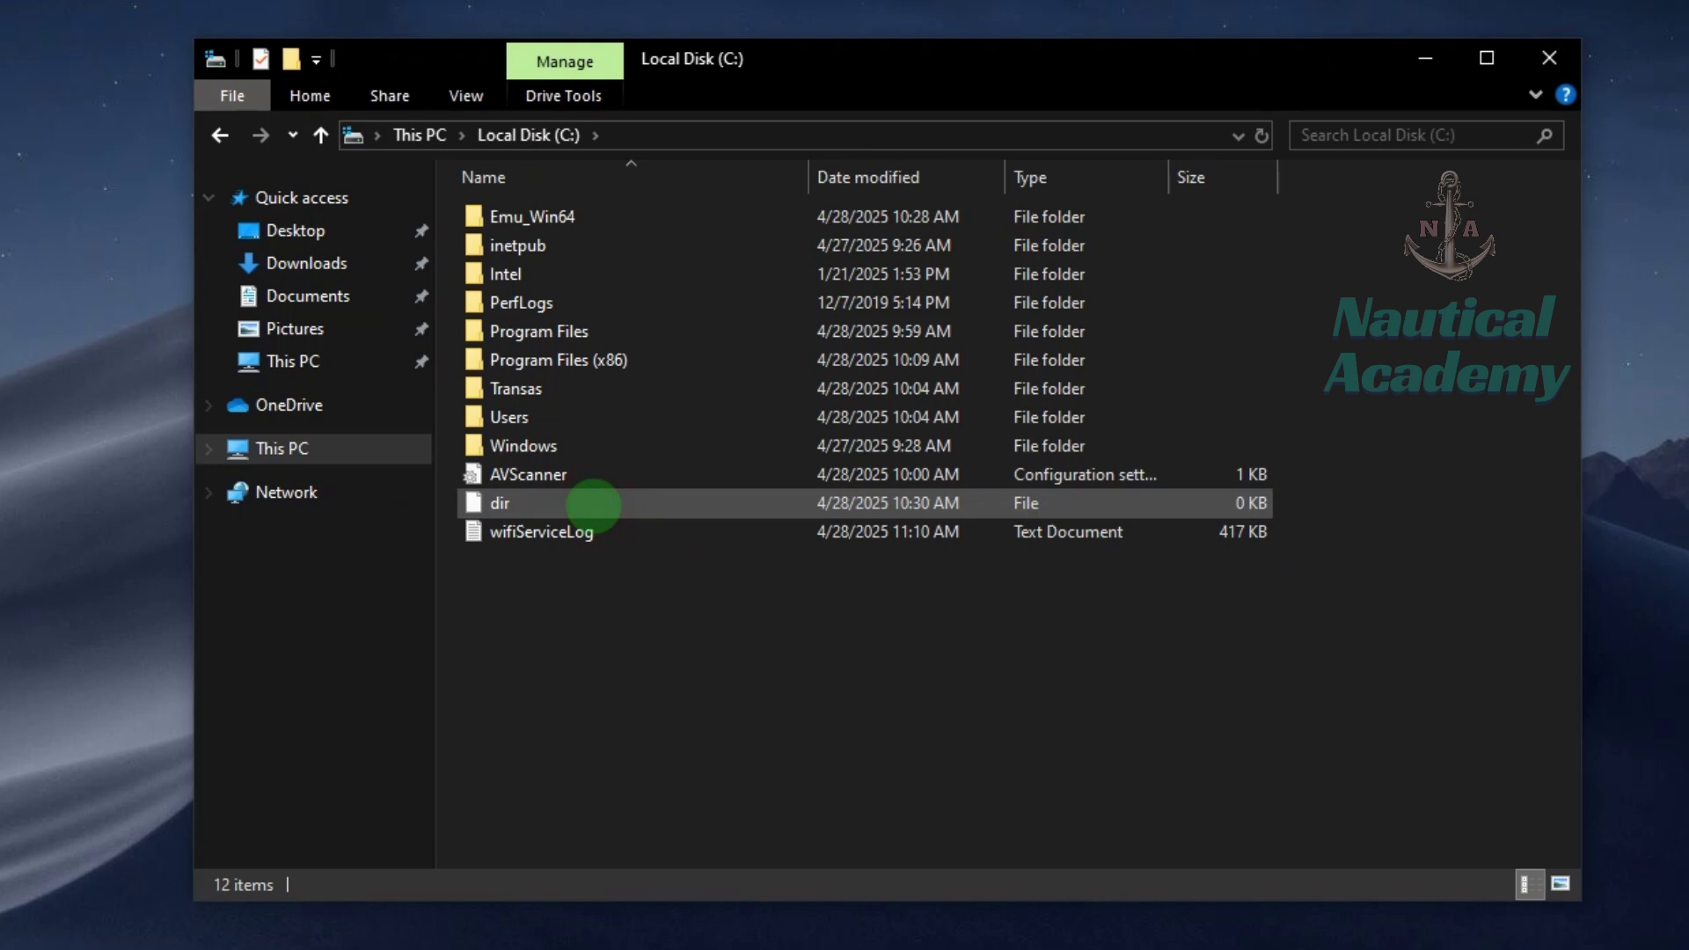
{"action": "double_click", "coordinate": [526, 389]}
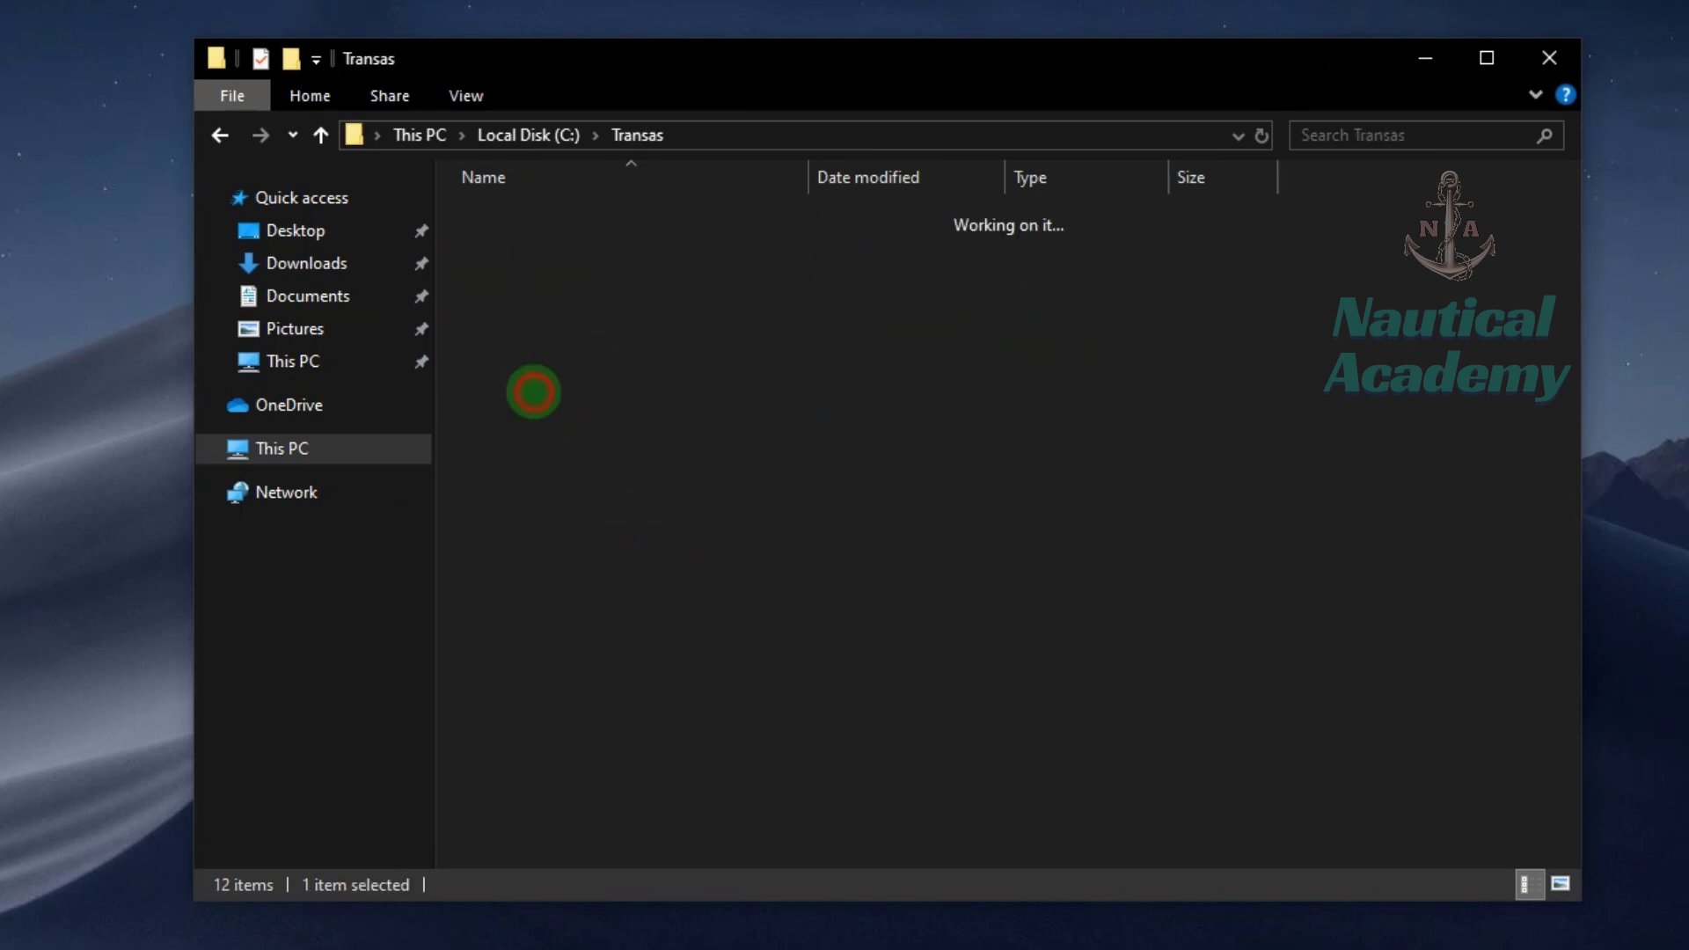
{"action": "double_click", "coordinate": [549, 216]}
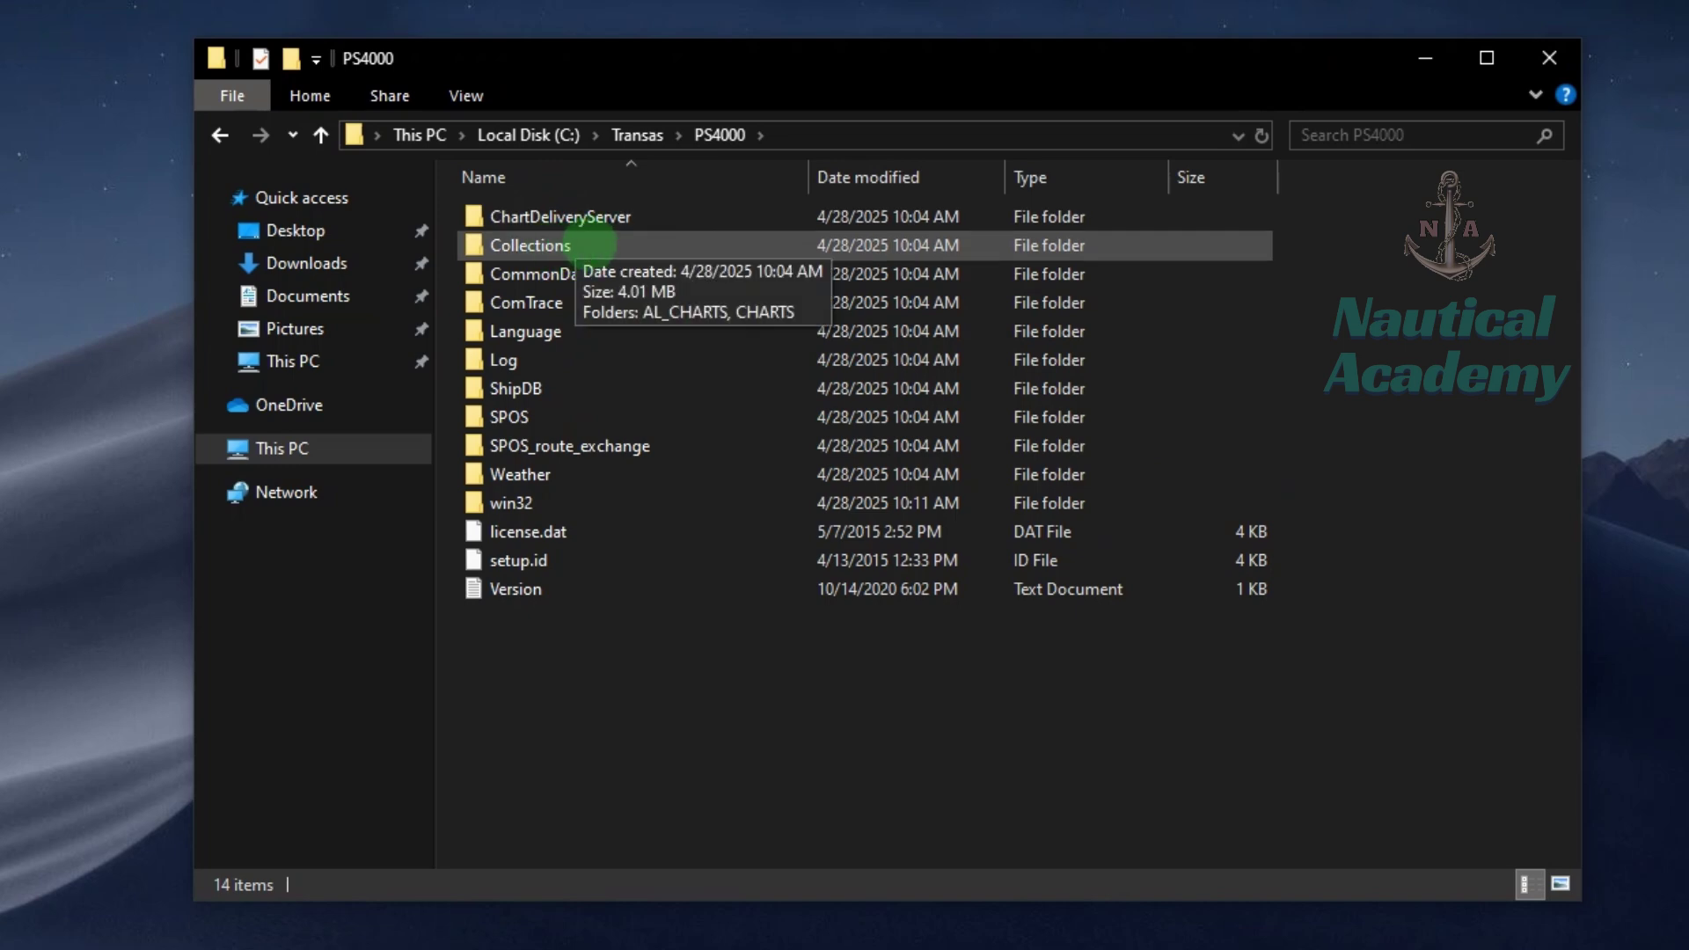
{"action": "right_click", "coordinate": [588, 247]}
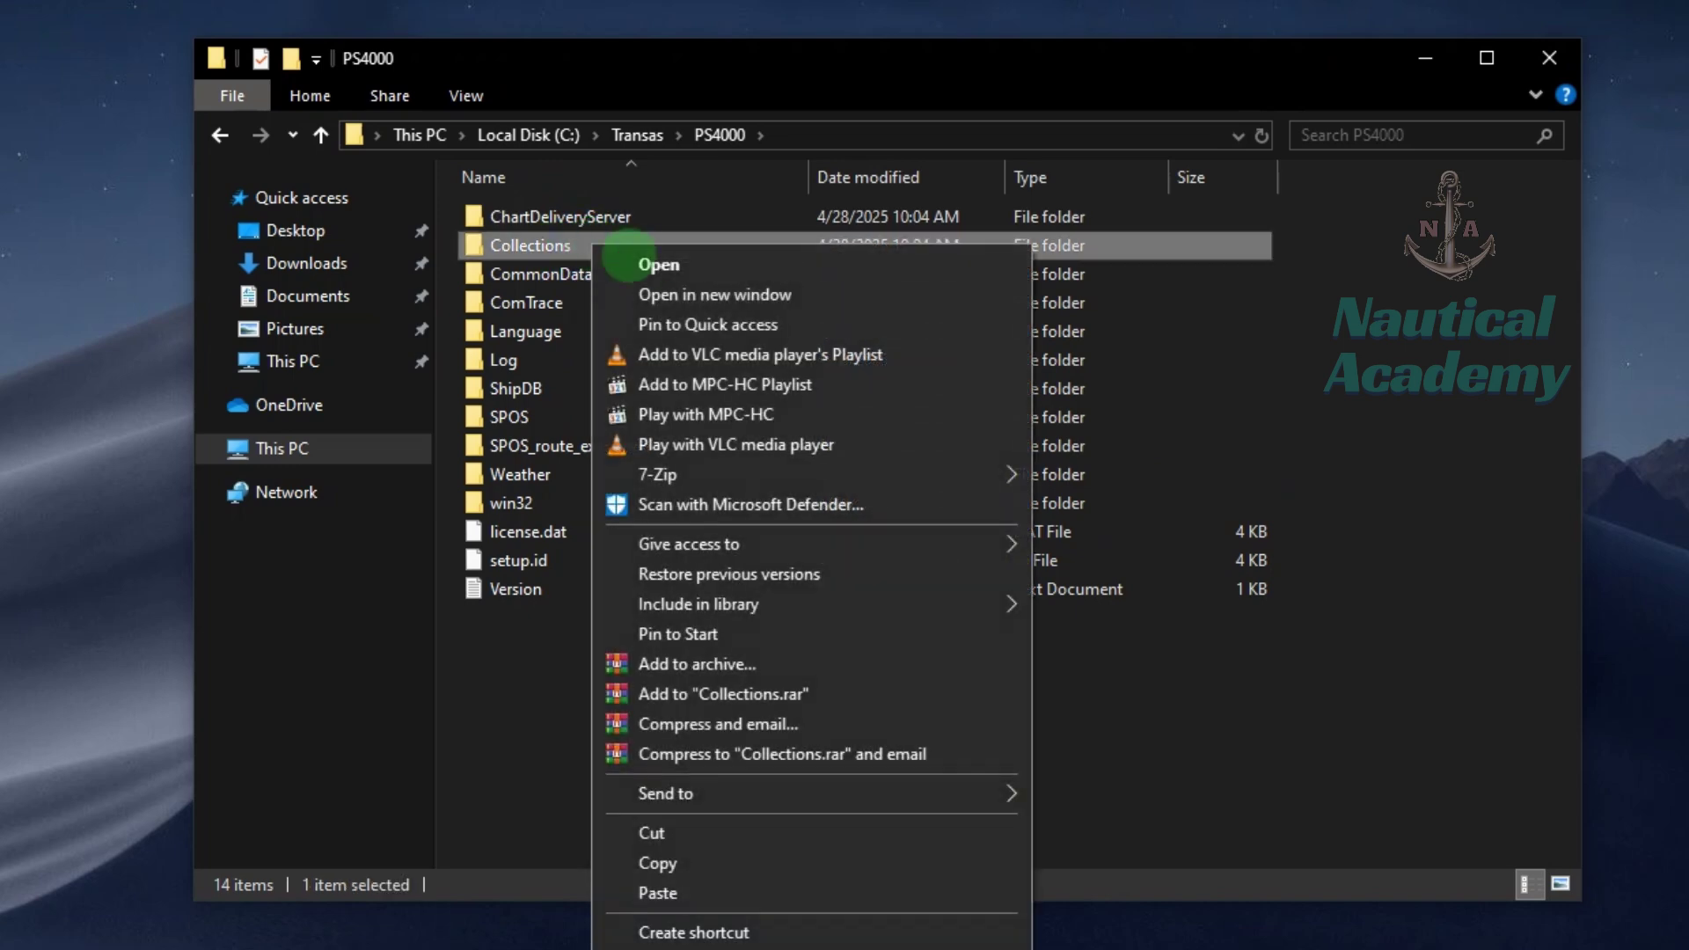
{"action": "left_click", "coordinate": [658, 263]}
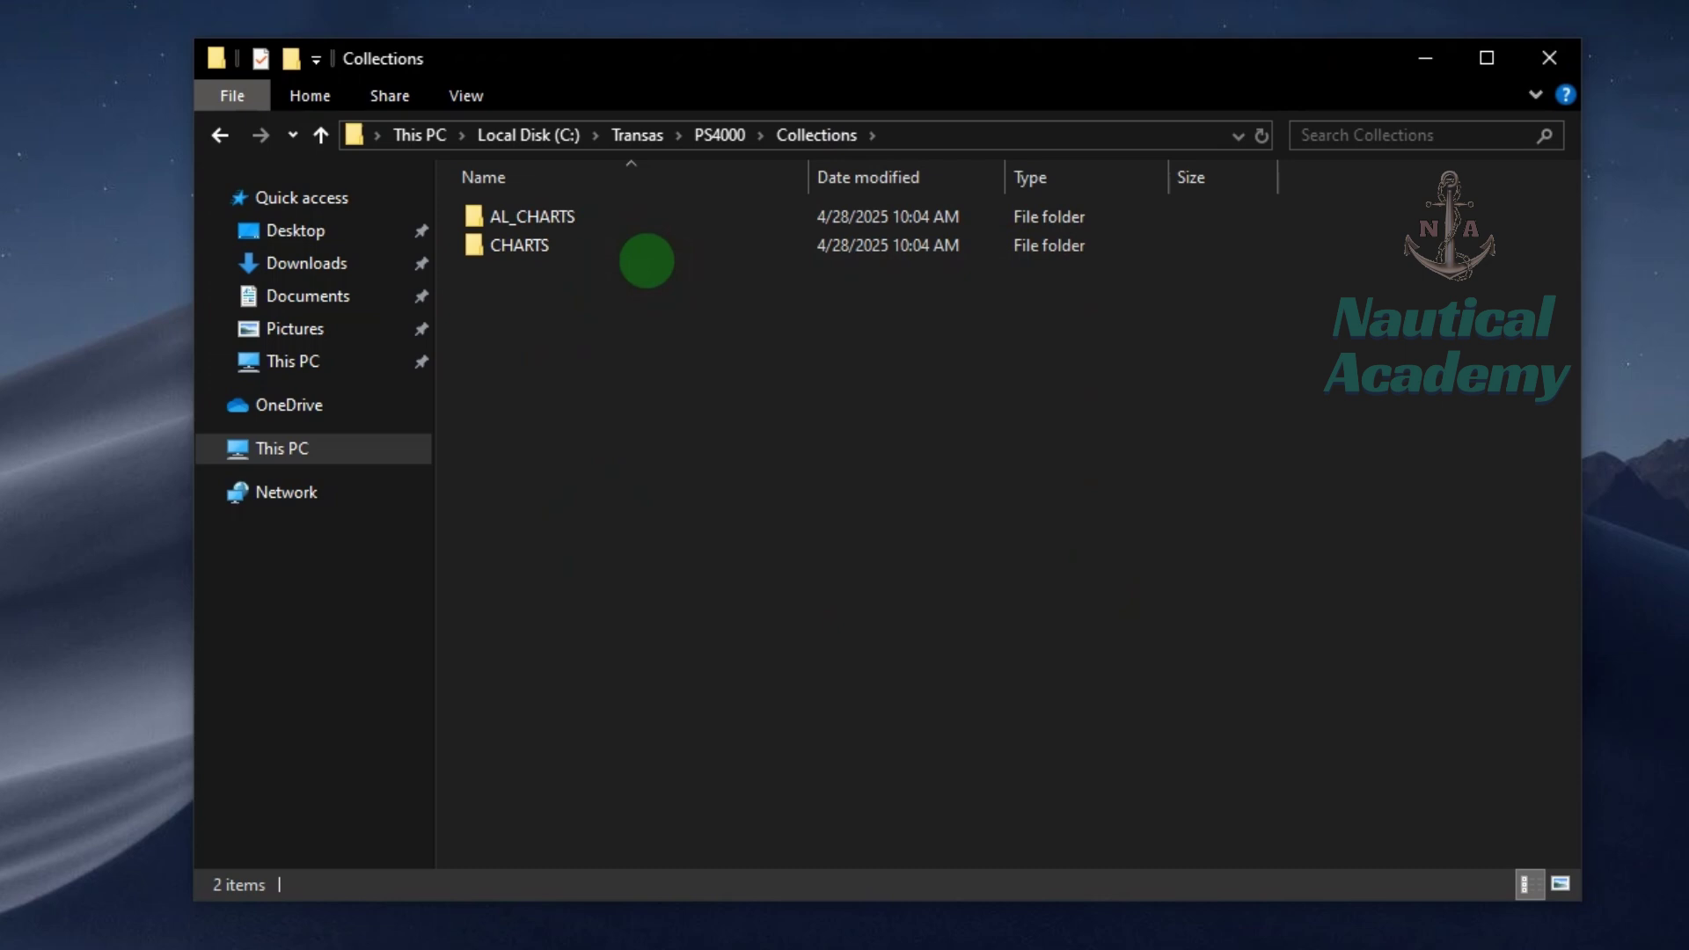
{"action": "left_click", "coordinate": [549, 249]}
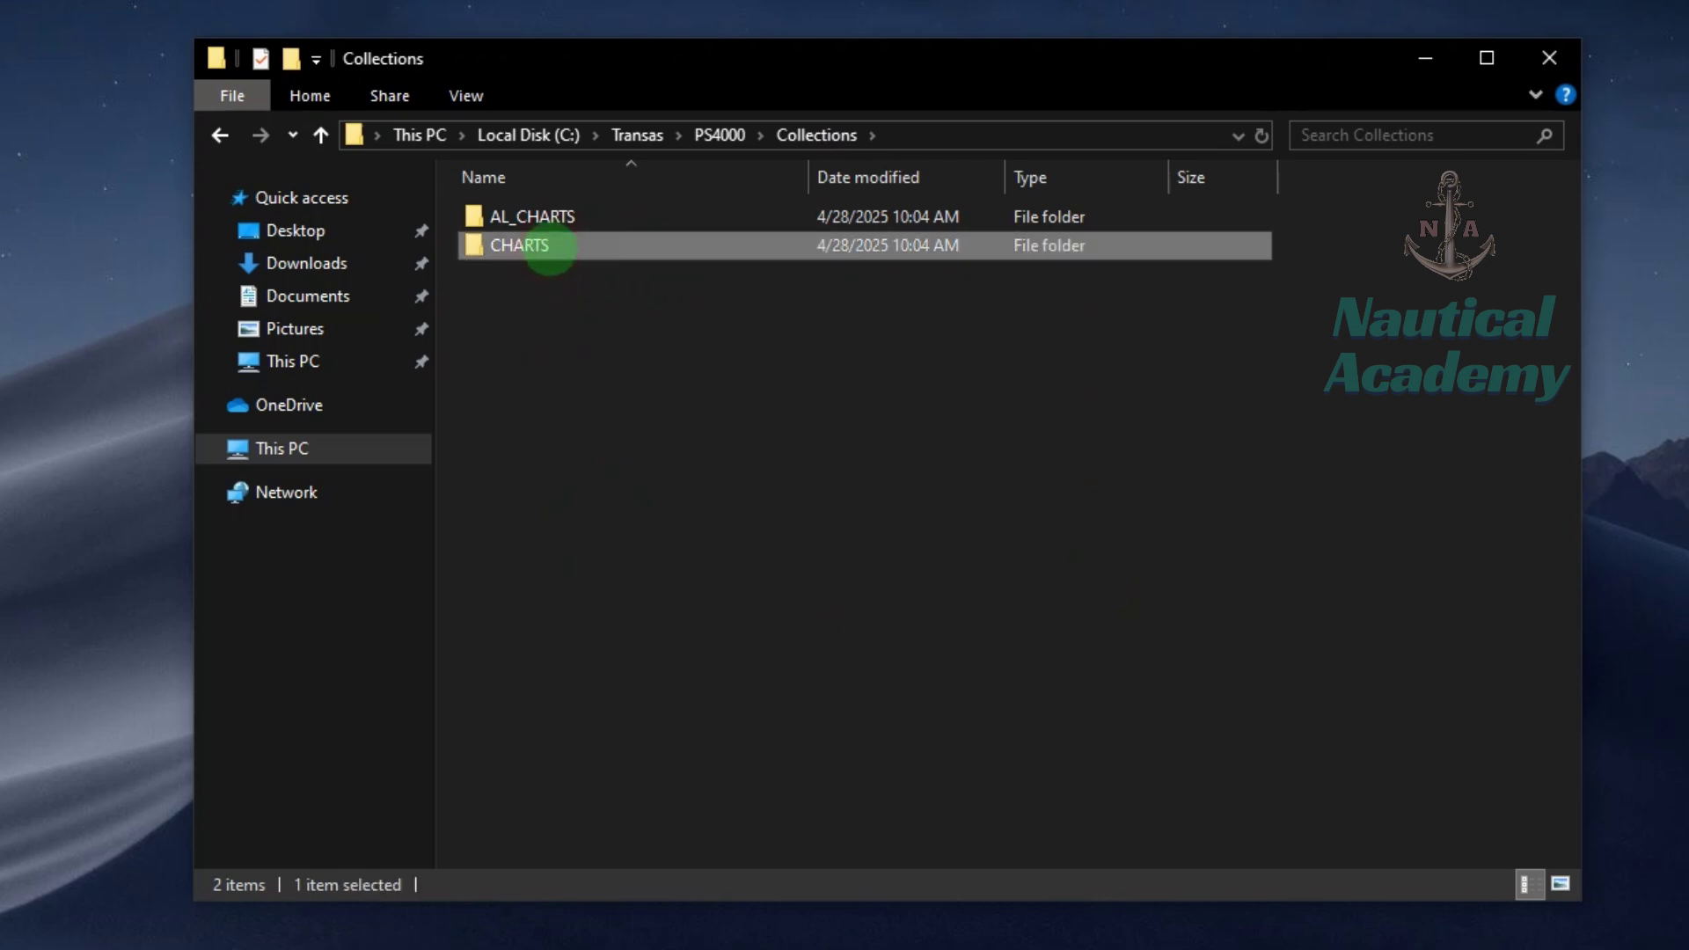
{"action": "right_click", "coordinate": [562, 248]}
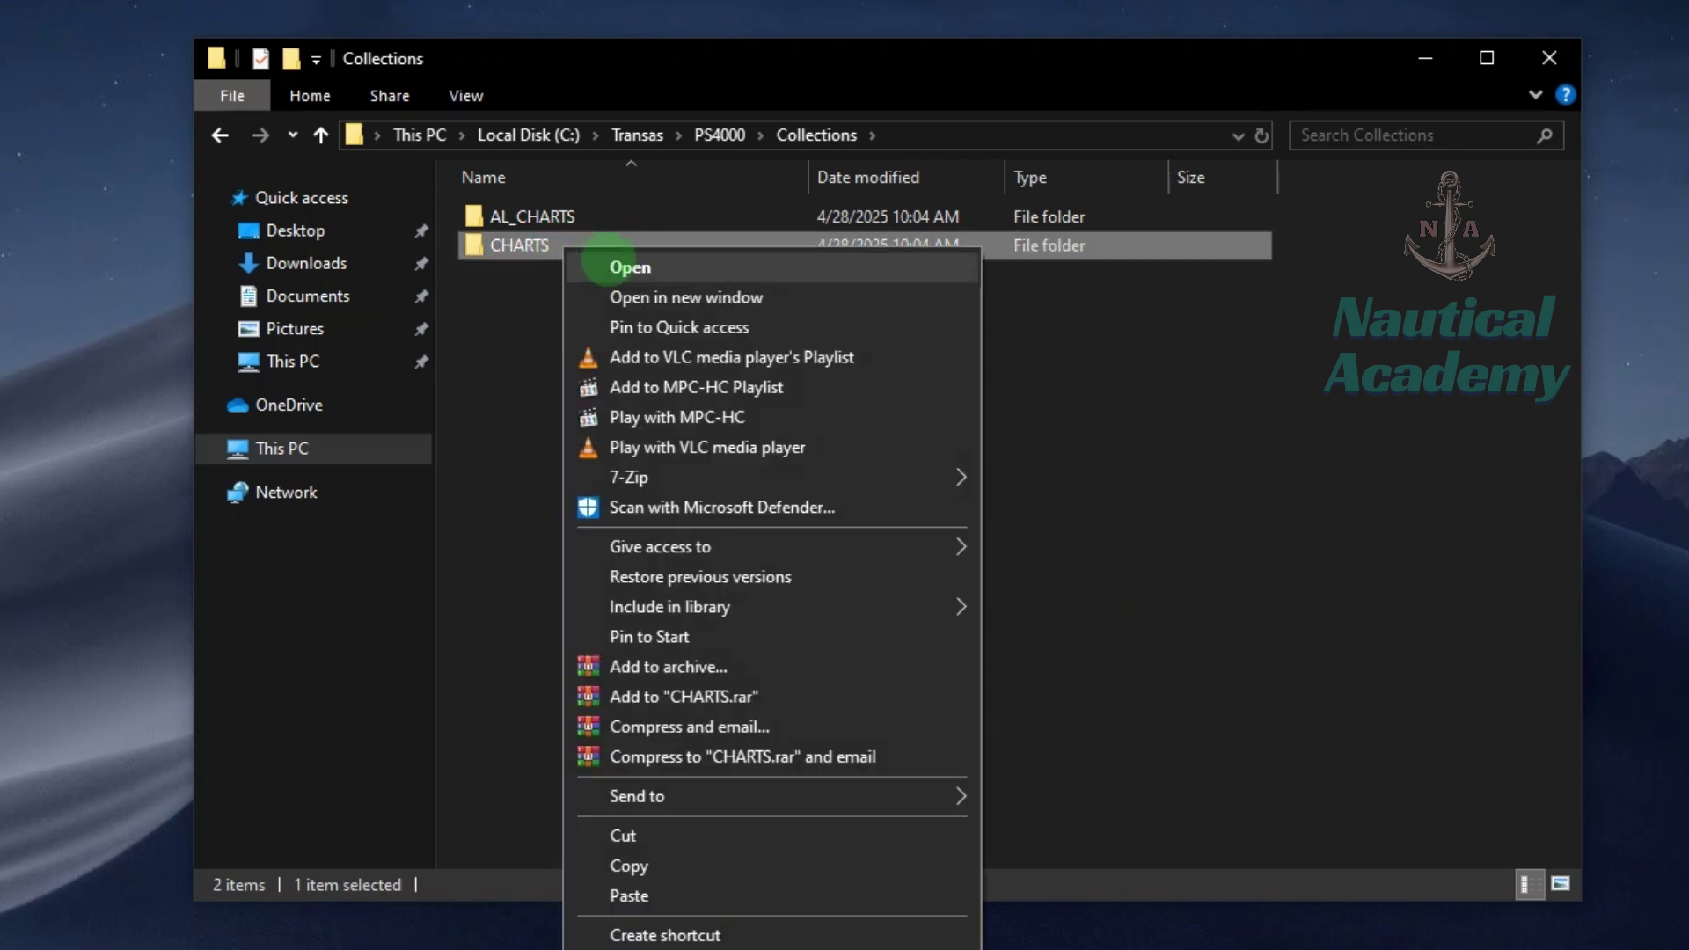
{"action": "left_click", "coordinate": [609, 264]}
{"action": "left_click", "coordinate": [540, 218]}
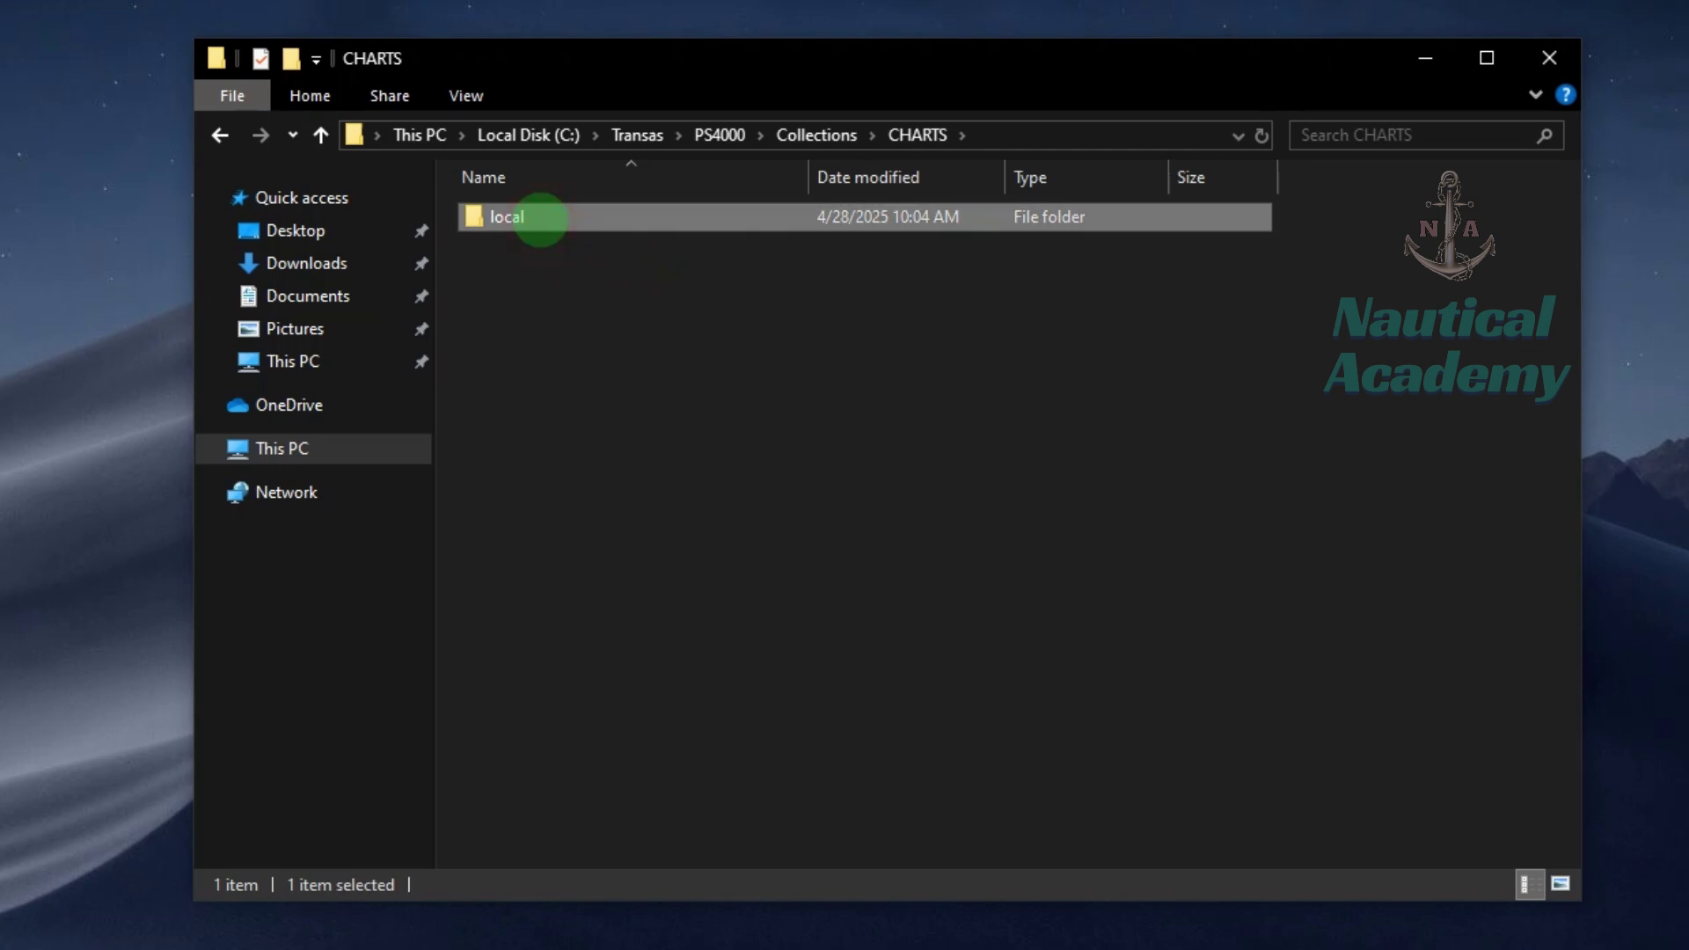
{"action": "double_click", "coordinate": [540, 218]}
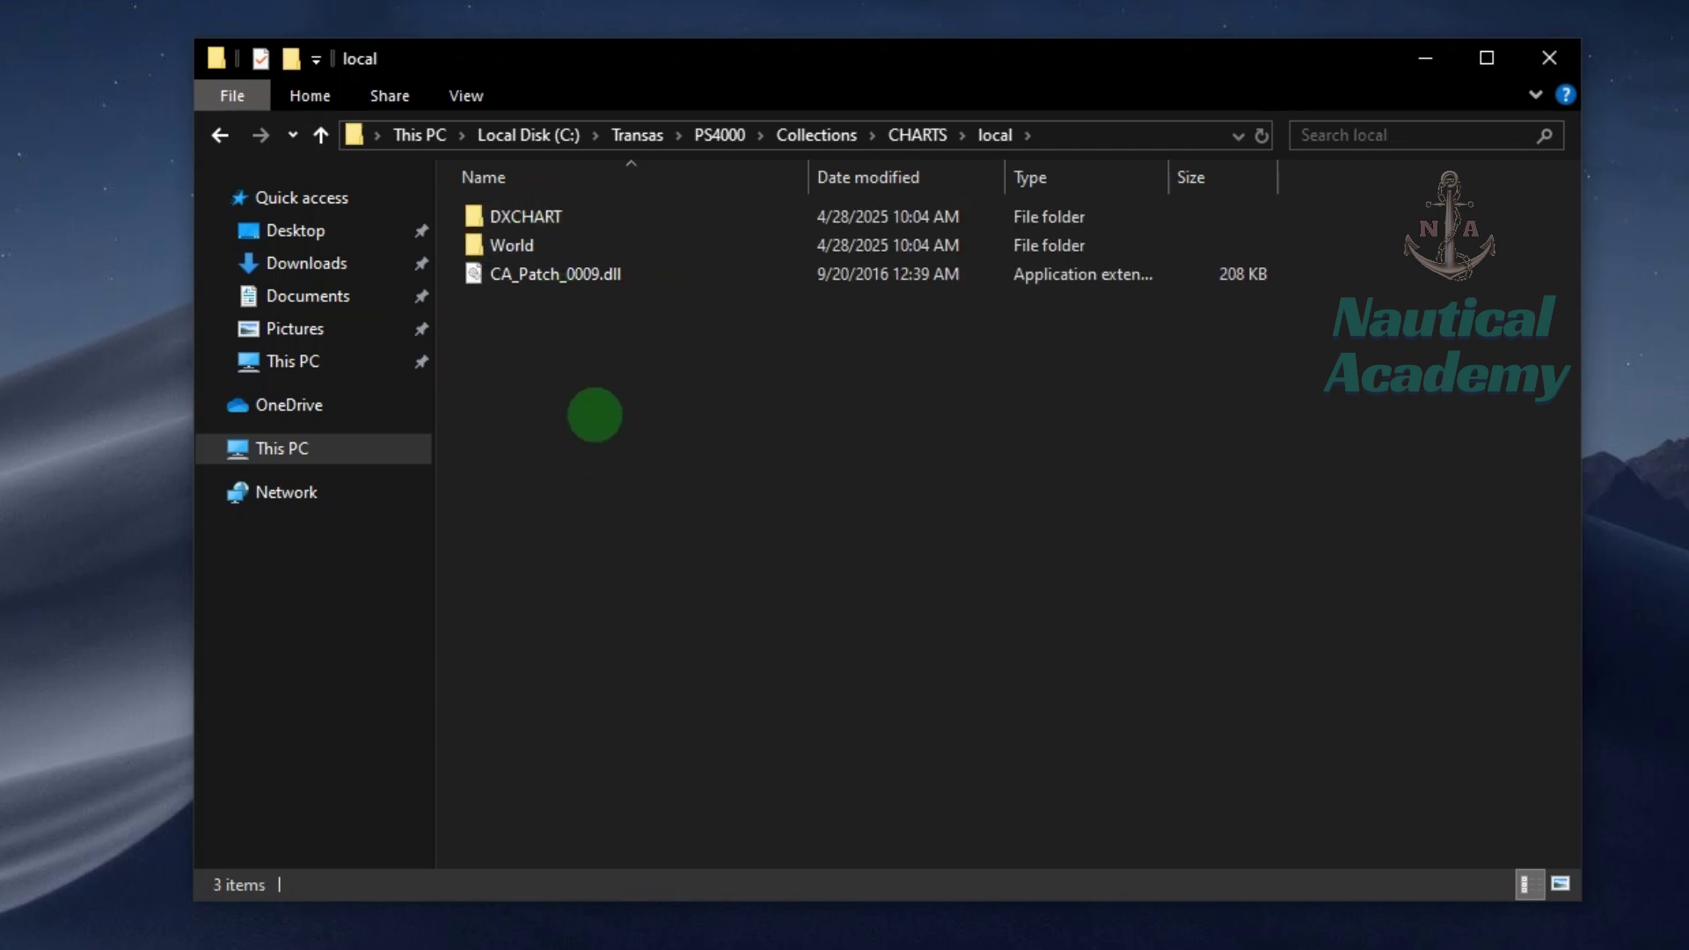
Paste the copied chart files into the local folder, replacing the files with the same names, and clear the selection
{"action": "right_click", "coordinate": [590, 370]}
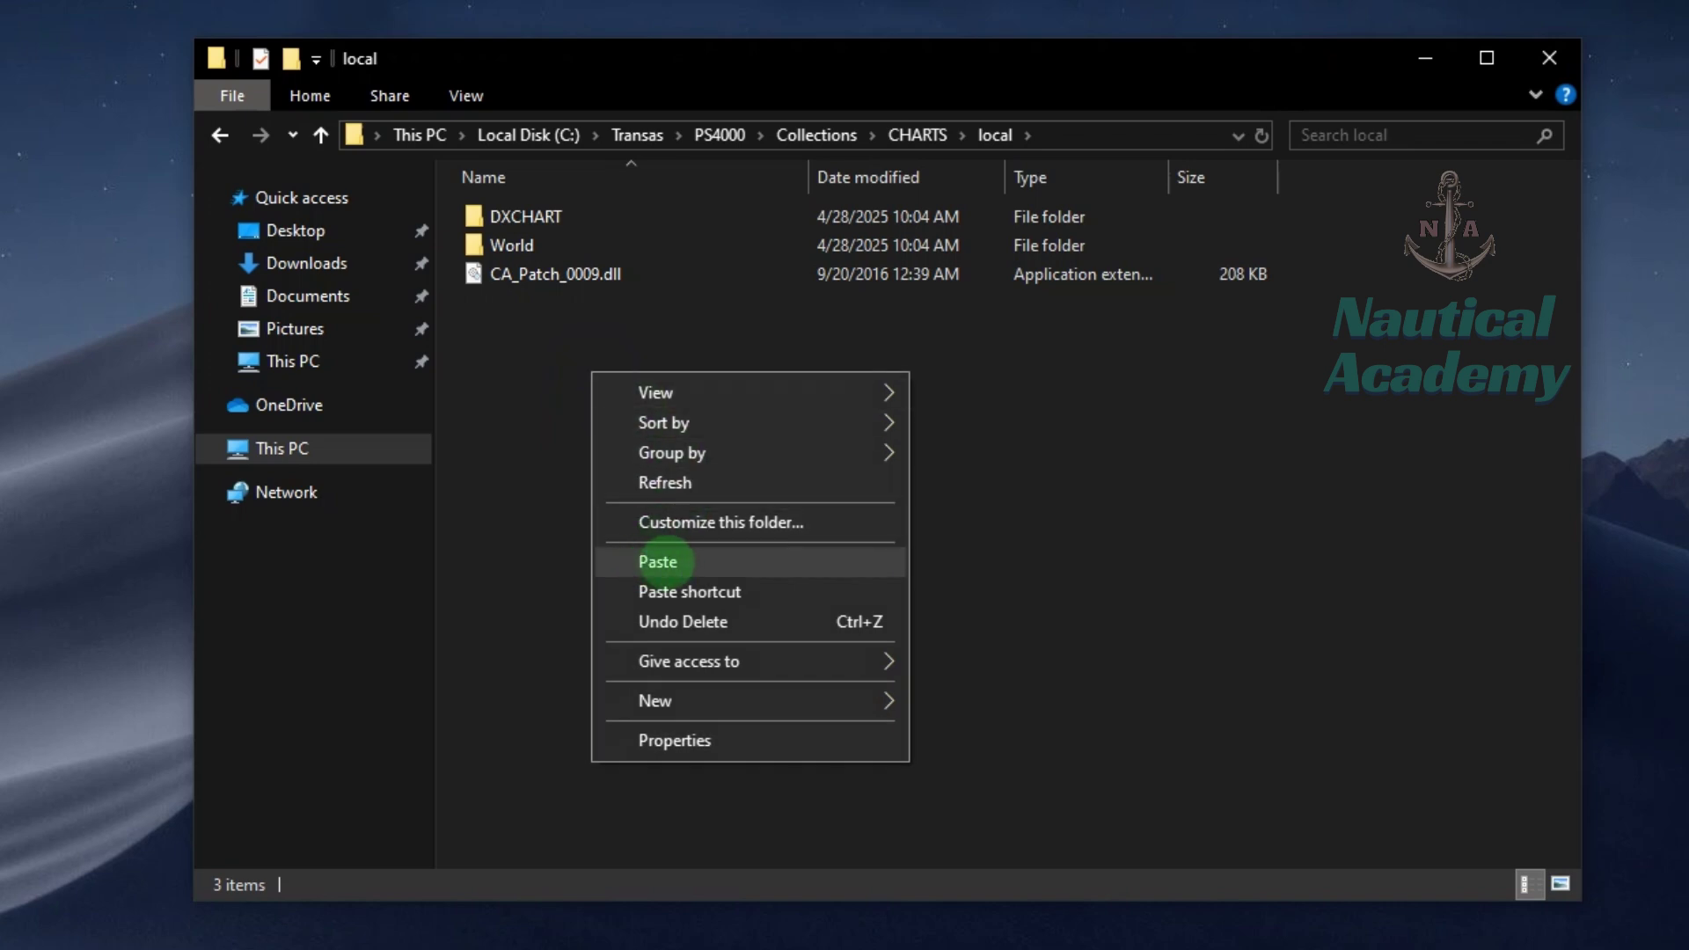
{"action": "left_click", "coordinate": [677, 563]}
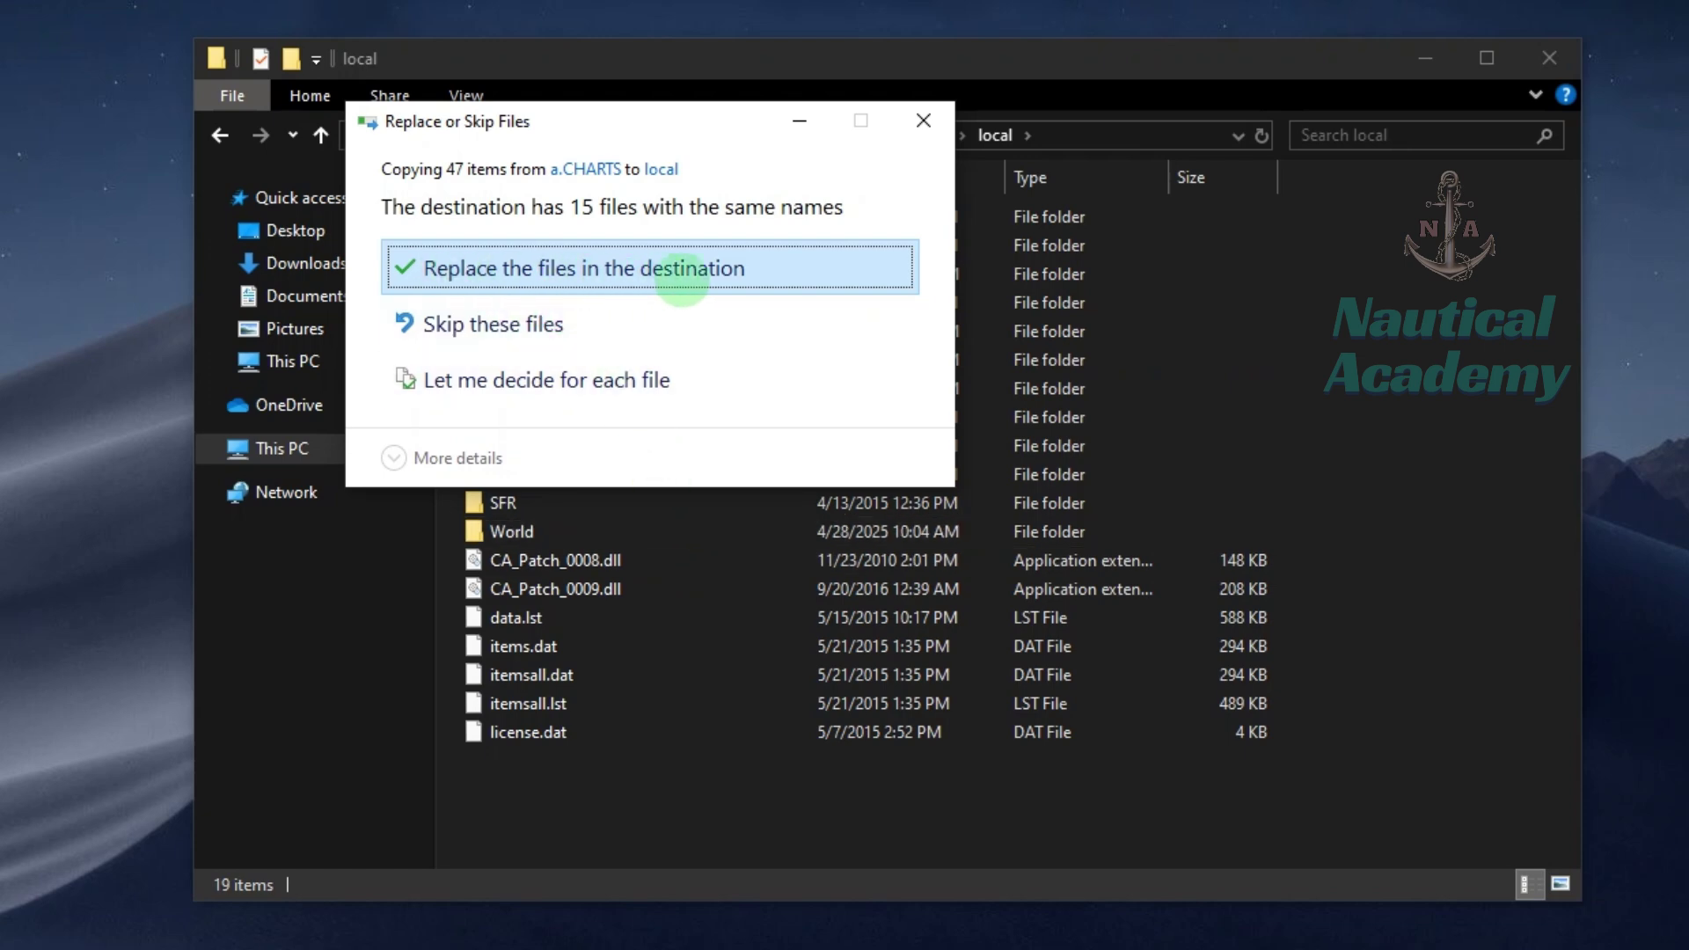
{"action": "left_click", "coordinate": [694, 270]}
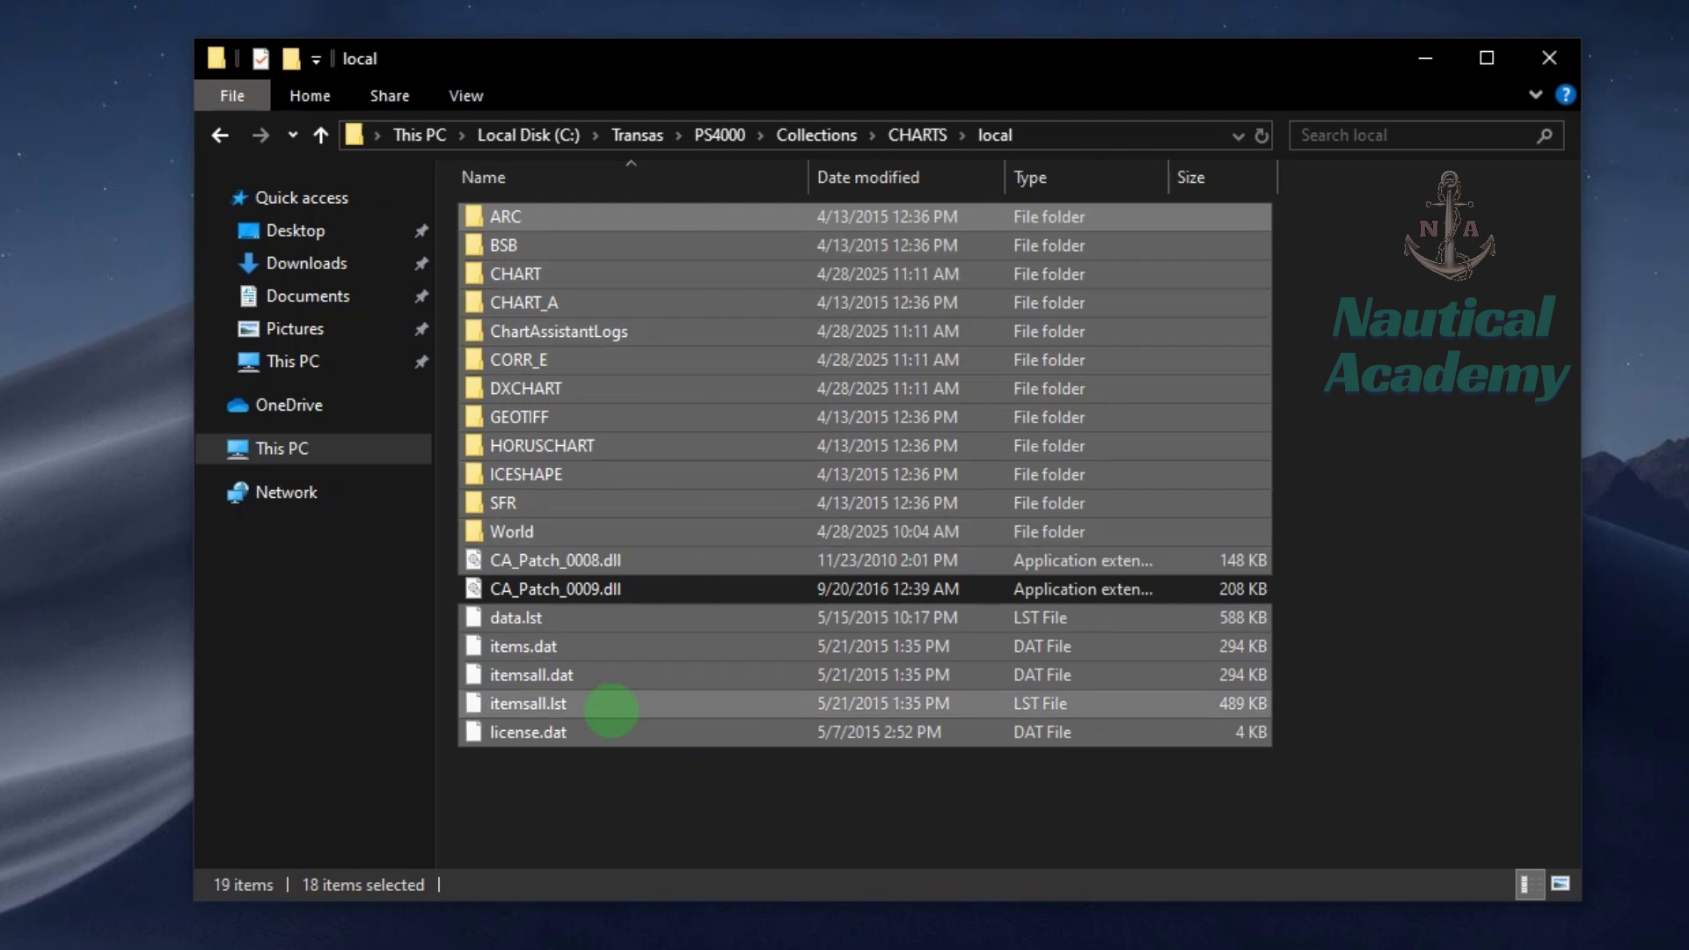
{"action": "left_click", "coordinate": [595, 756]}
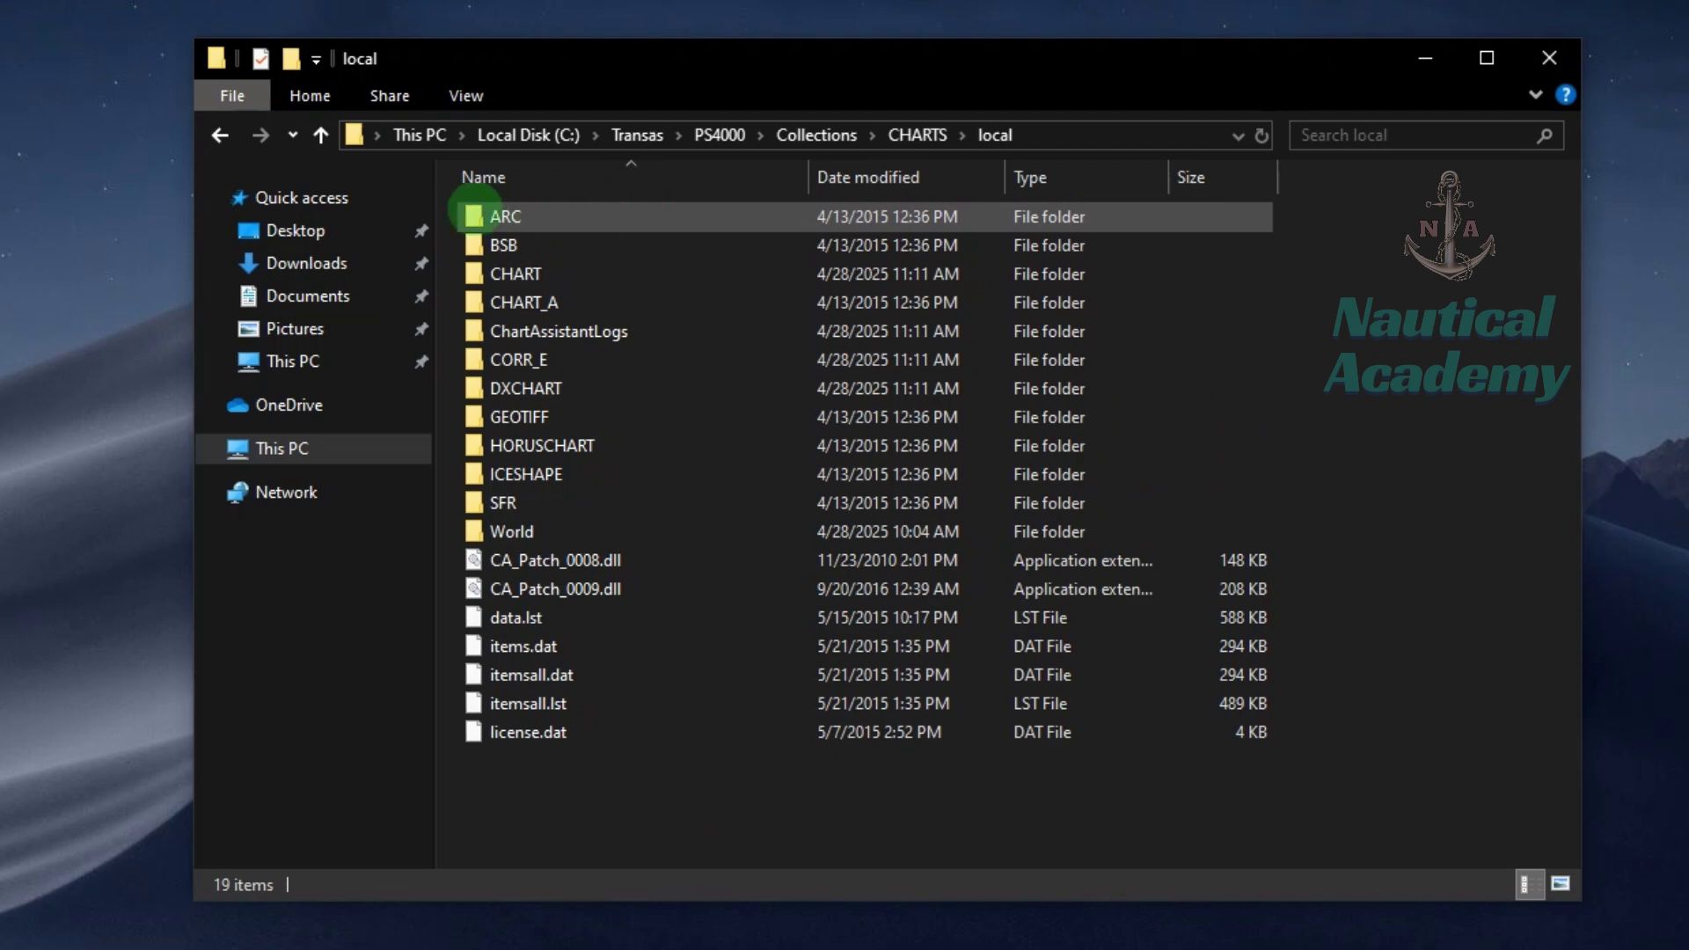
Return from the local charts folder to the Navi_Planner_4000 folder that contains AZ
{"action": "left_click", "coordinate": [220, 135]}
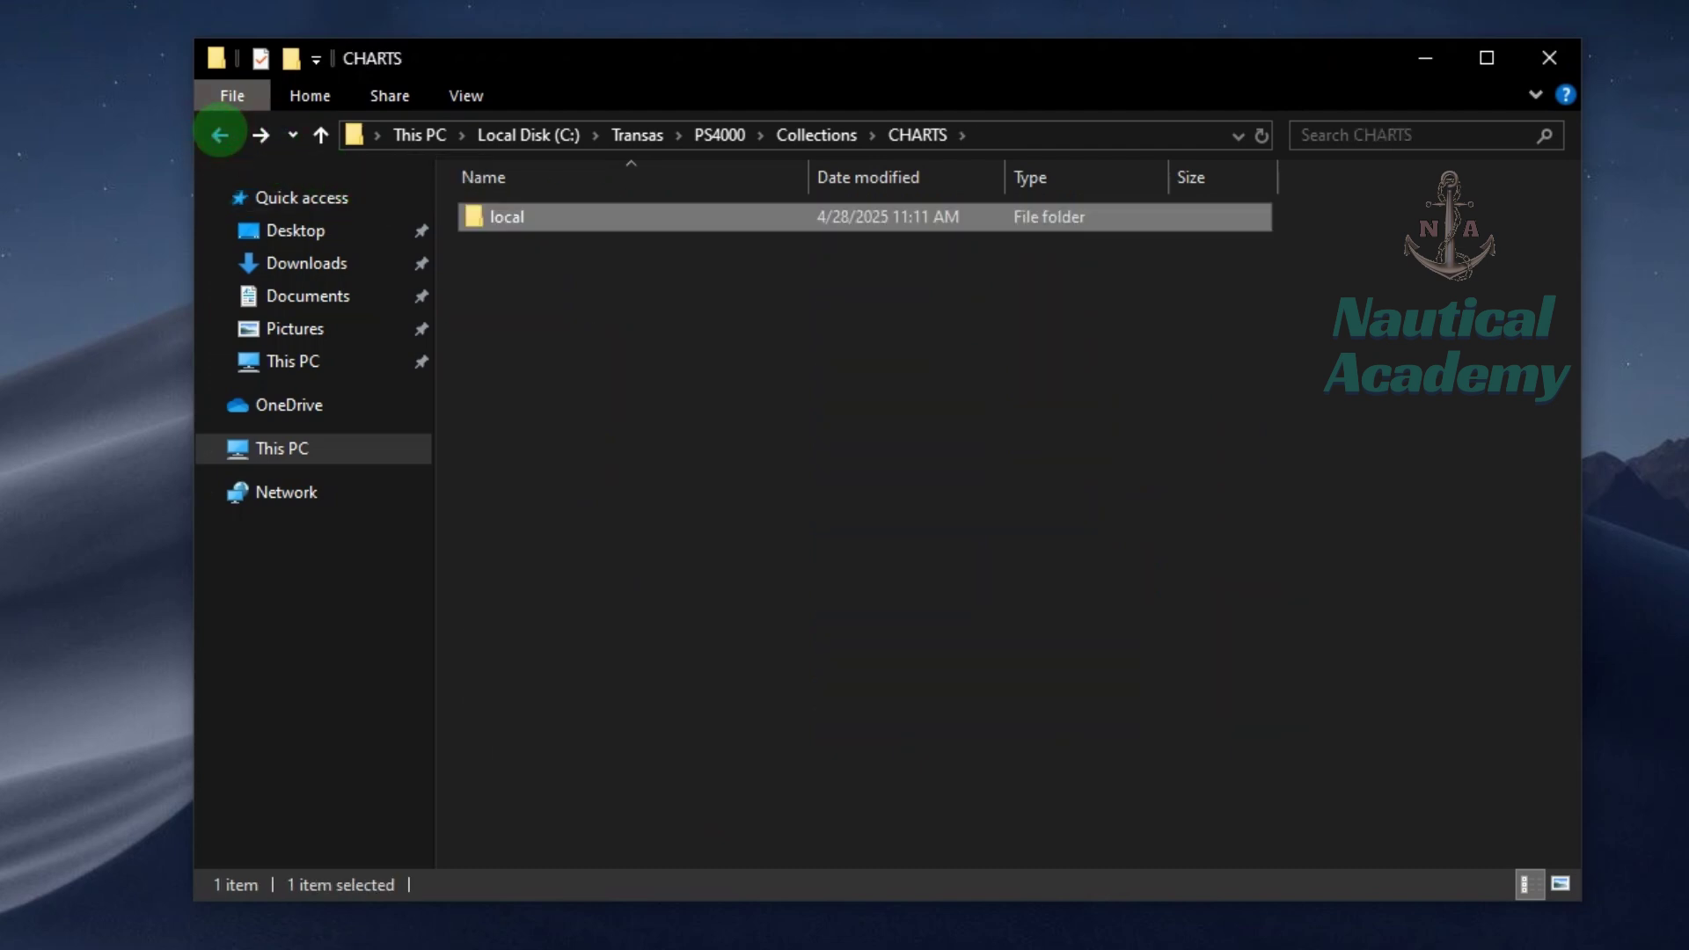
{"action": "left_click", "coordinate": [220, 135]}
{"action": "left_click", "coordinate": [220, 135]}
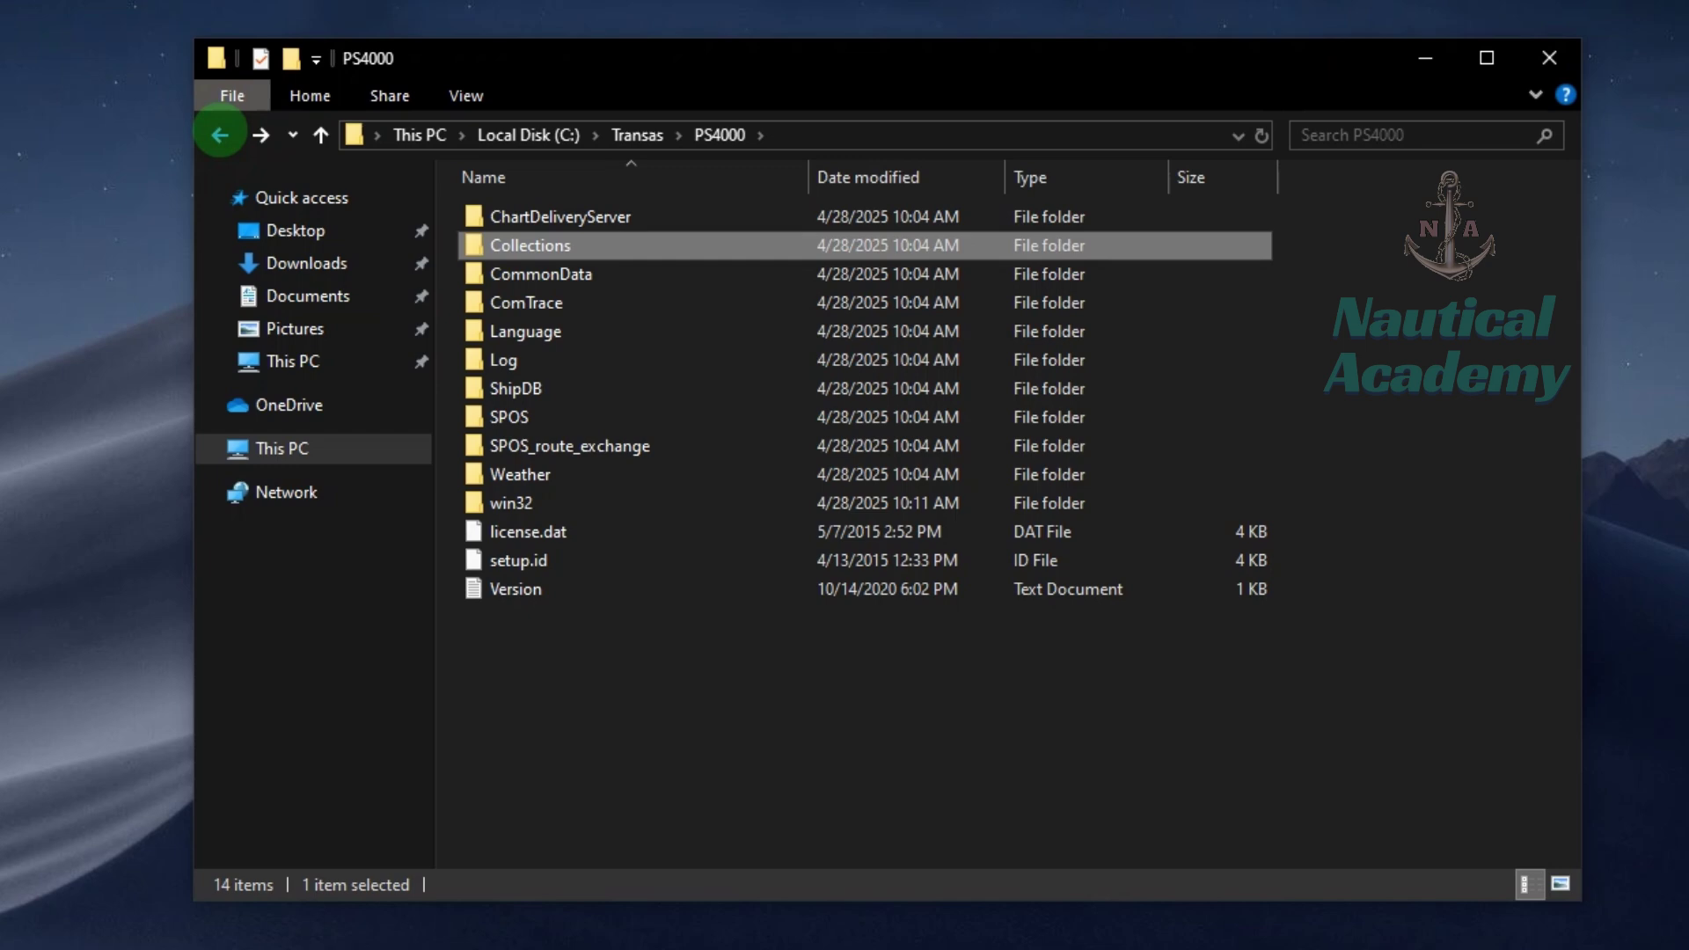
{"action": "left_click", "coordinate": [220, 134]}
{"action": "left_click", "coordinate": [220, 135]}
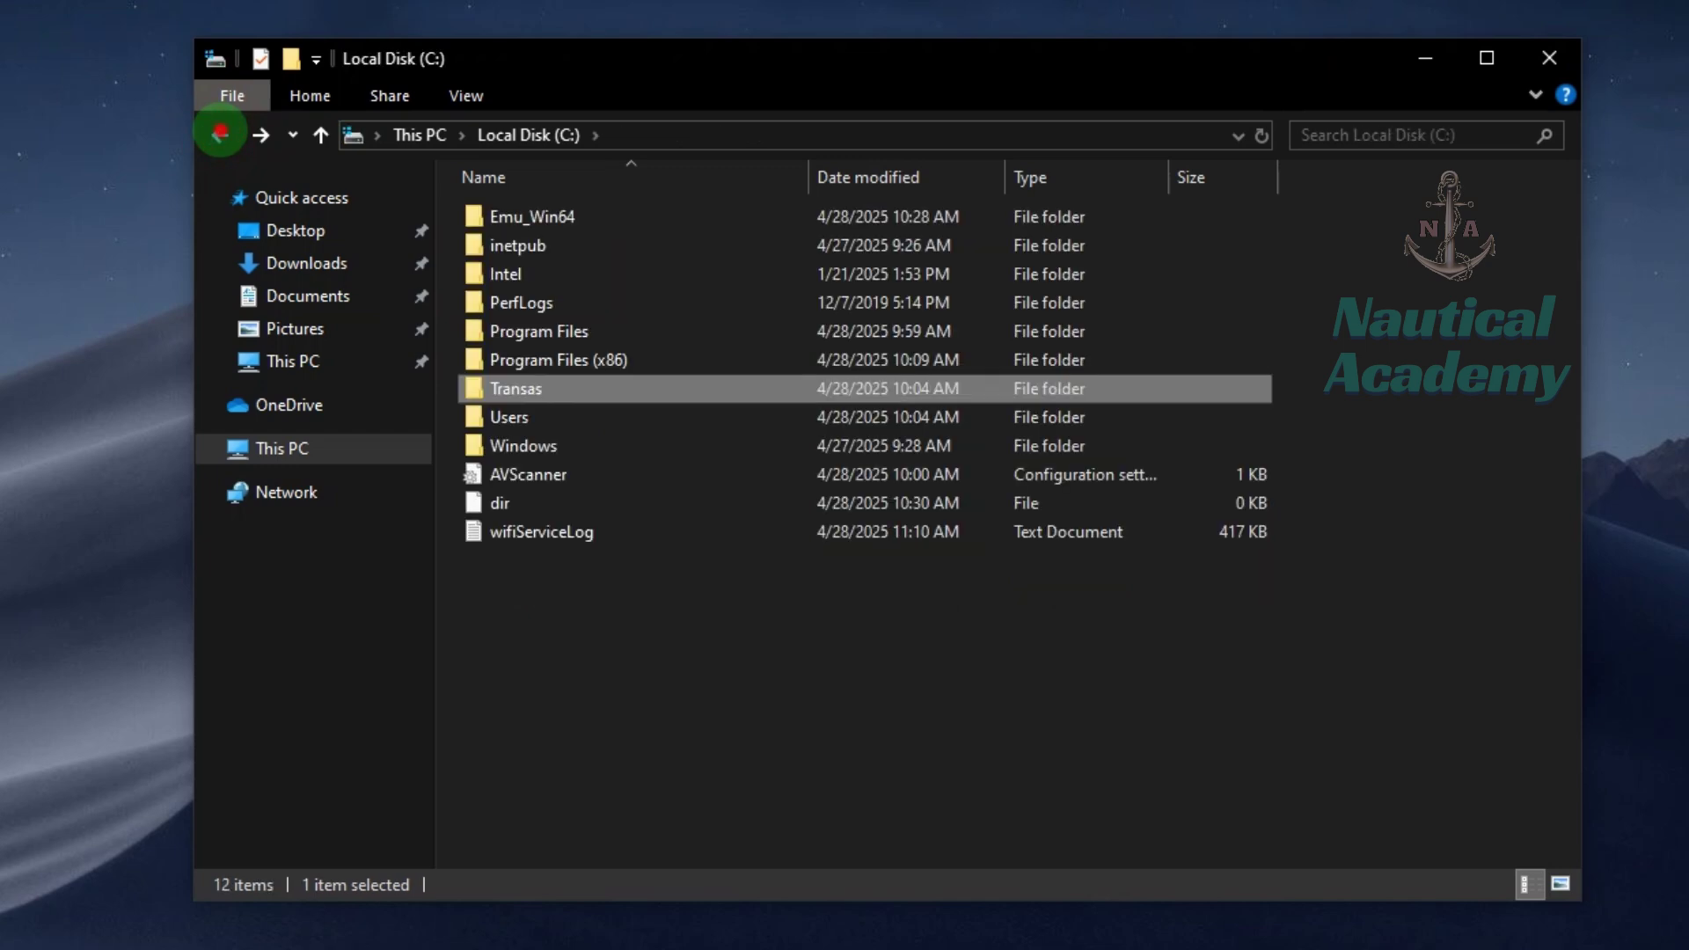
{"action": "left_click", "coordinate": [220, 134]}
{"action": "left_click", "coordinate": [220, 134]}
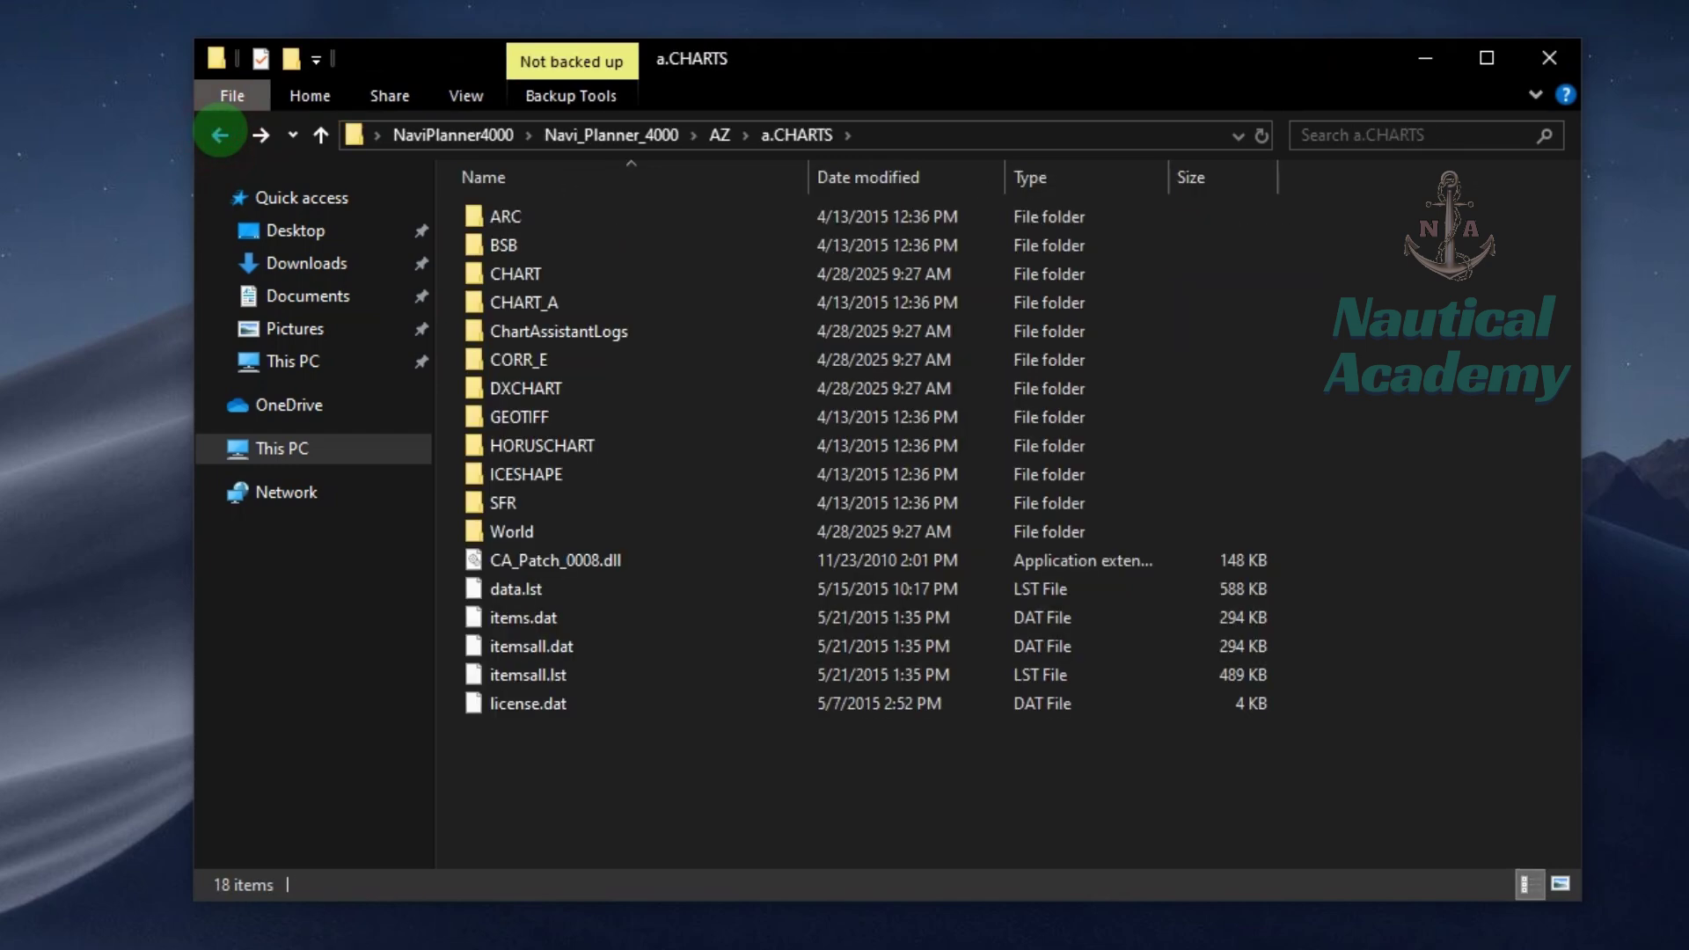
{"action": "left_click", "coordinate": [220, 134]}
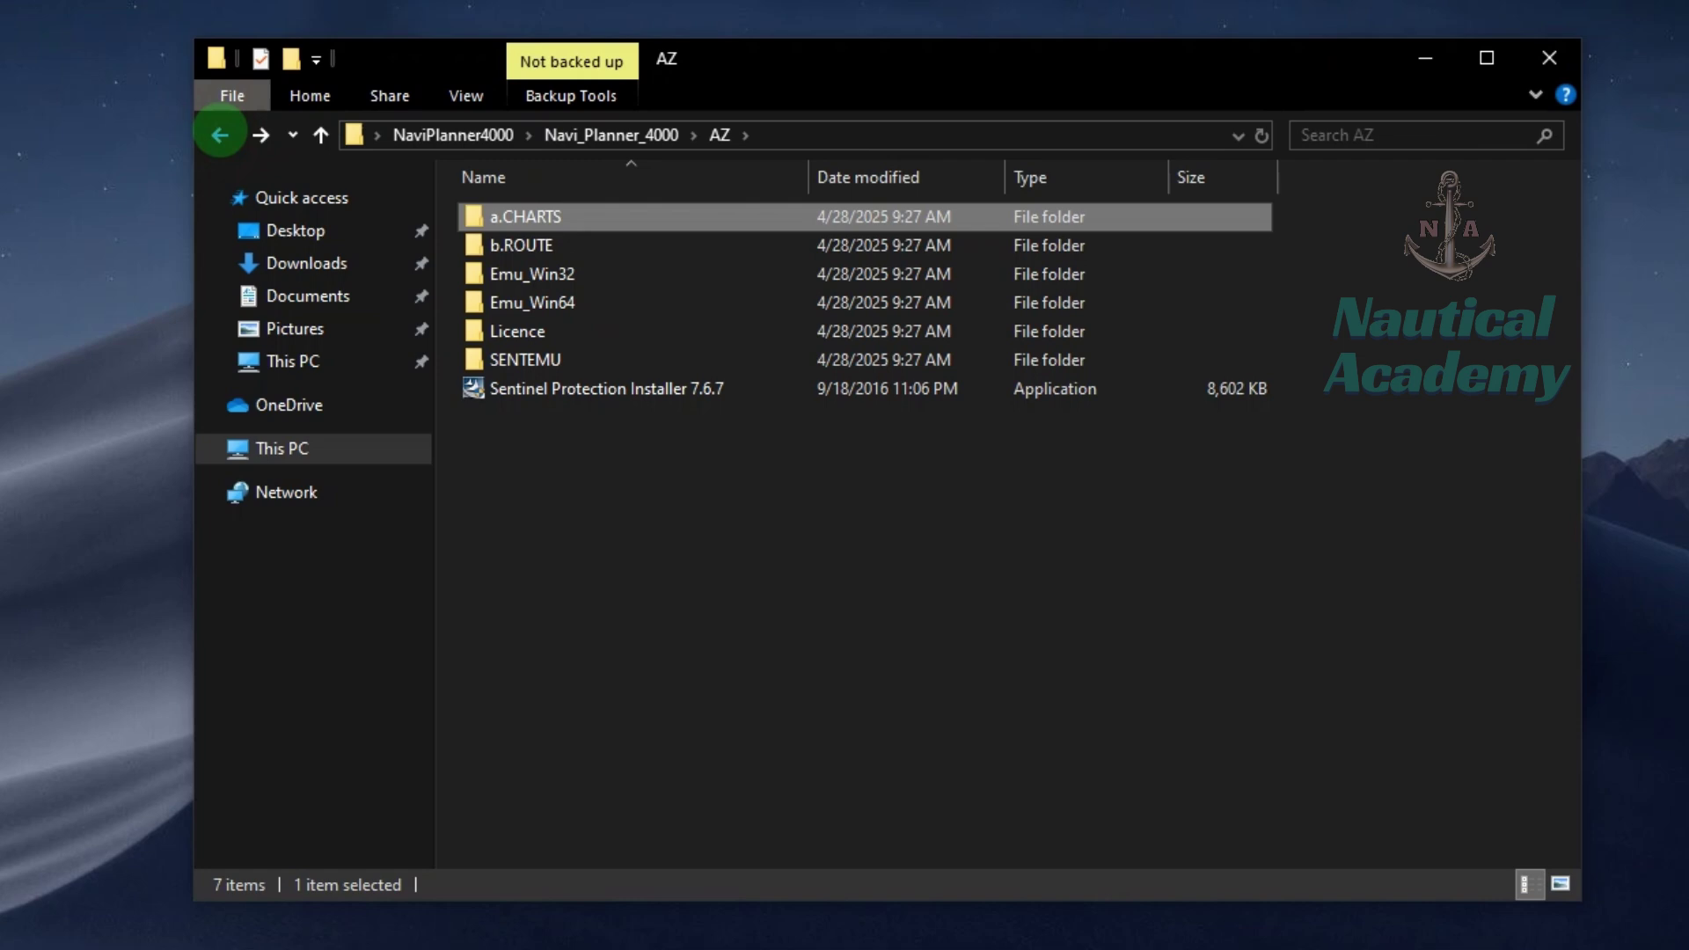
{"action": "left_click", "coordinate": [220, 134]}
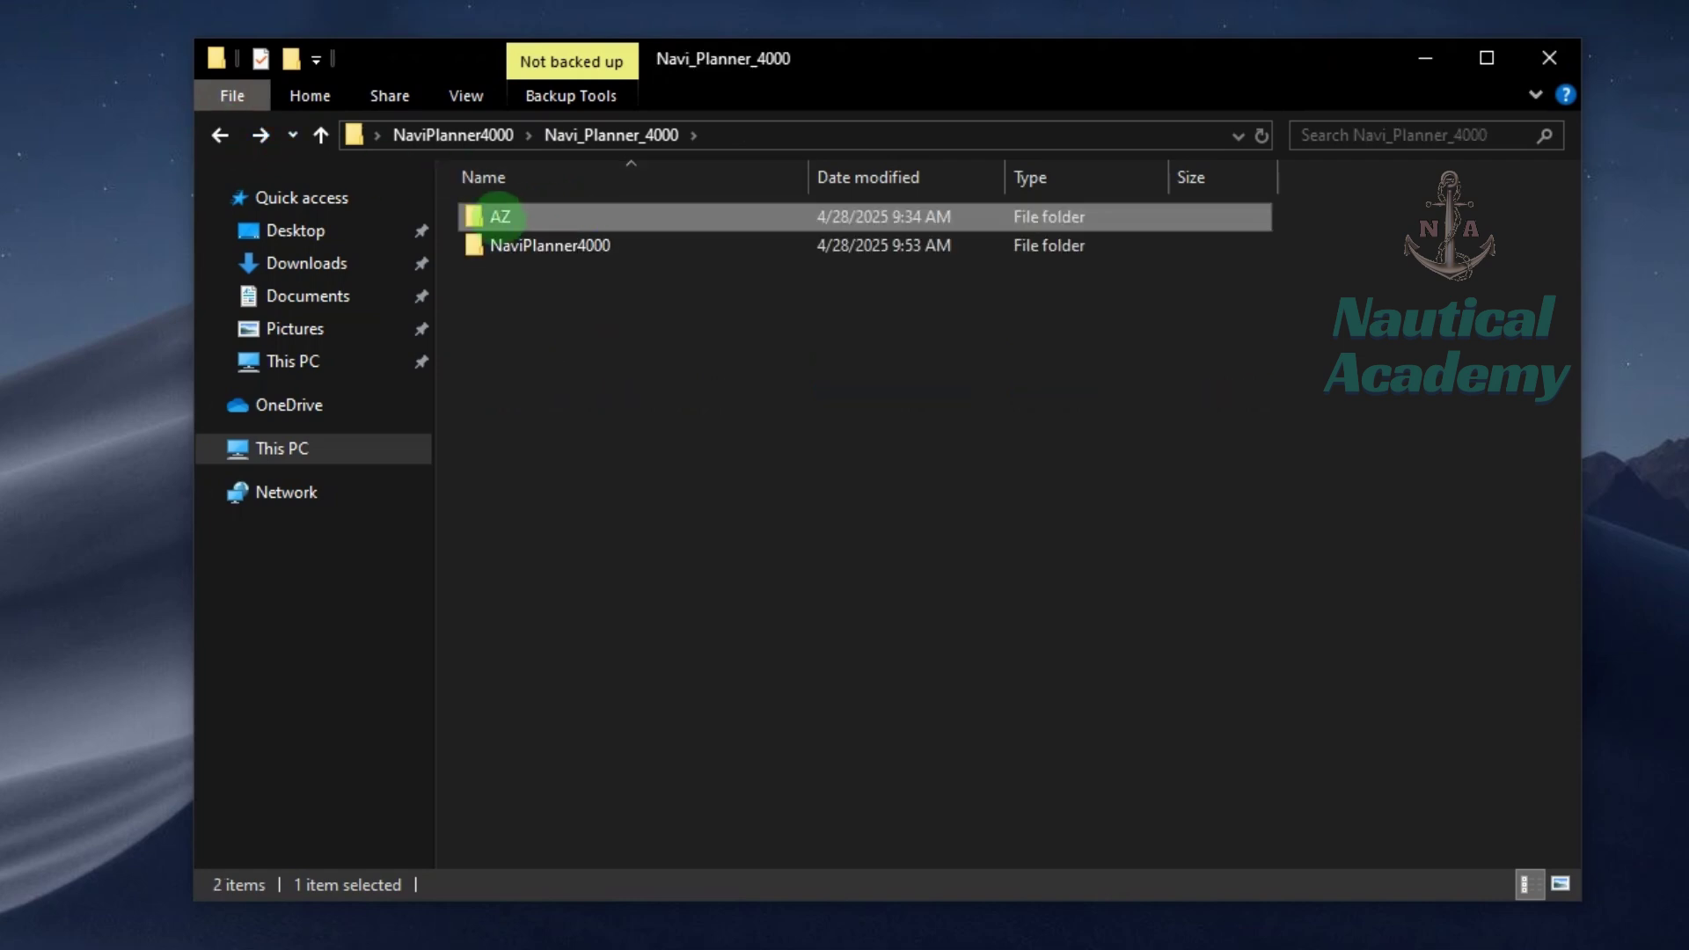
{"action": "mouse_move", "coordinate": [497, 216]}
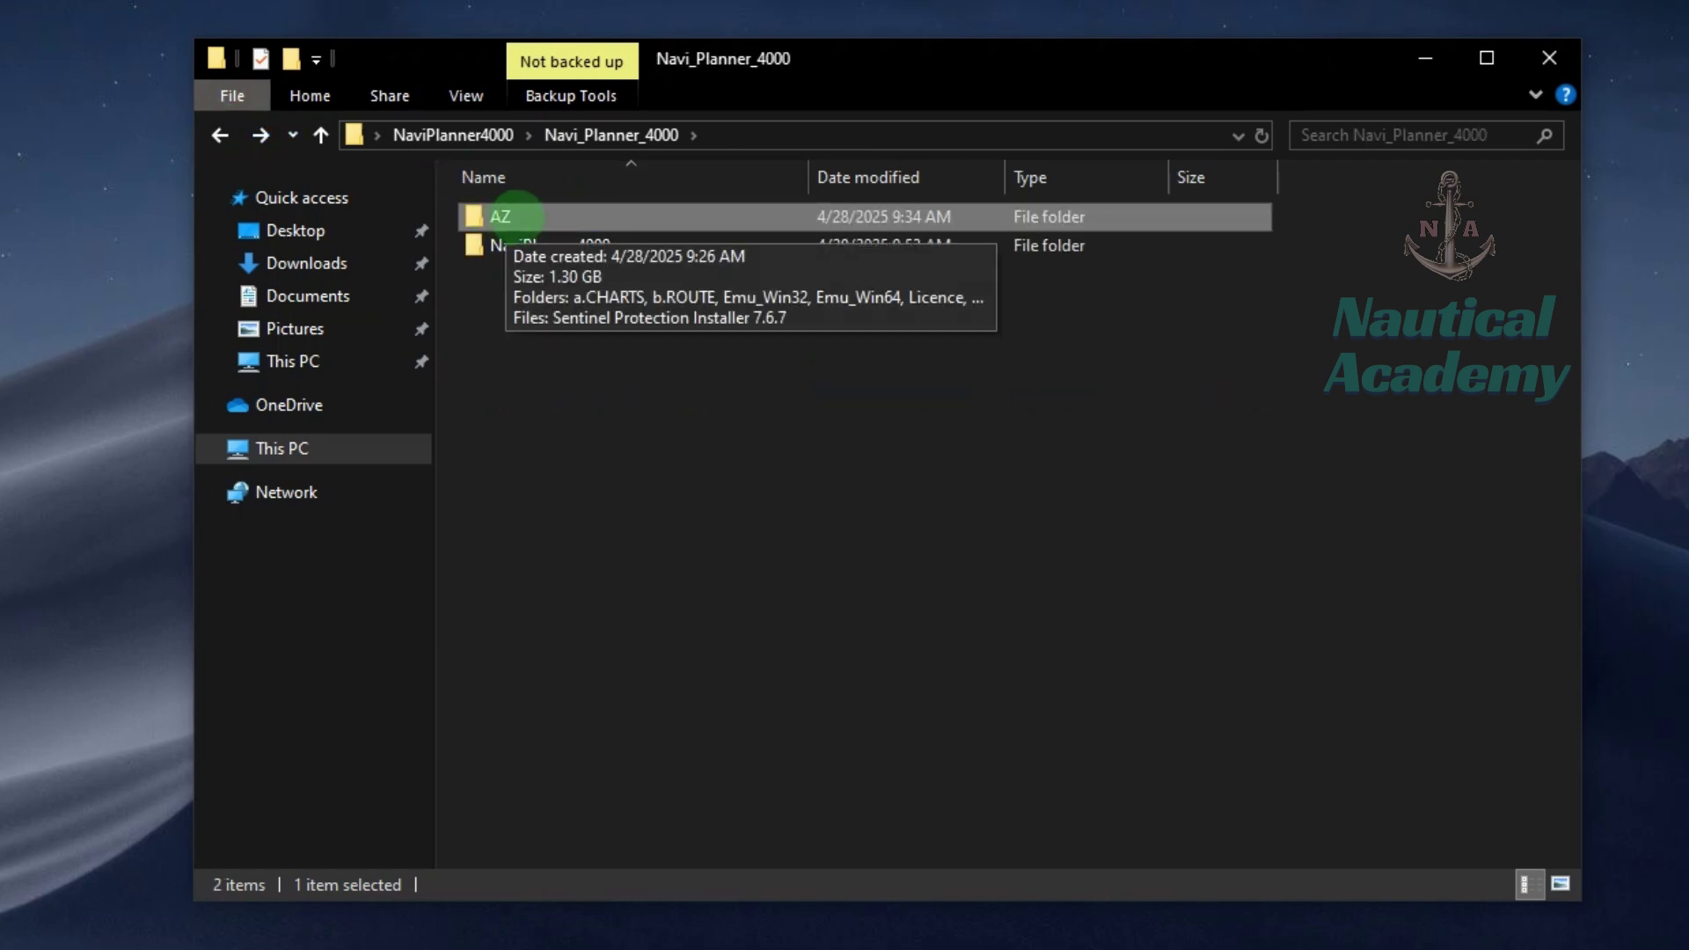
Open the b.ROUTE folder inside the AZ folder
{"action": "right_click", "coordinate": [517, 215]}
{"action": "left_click", "coordinate": [554, 237]}
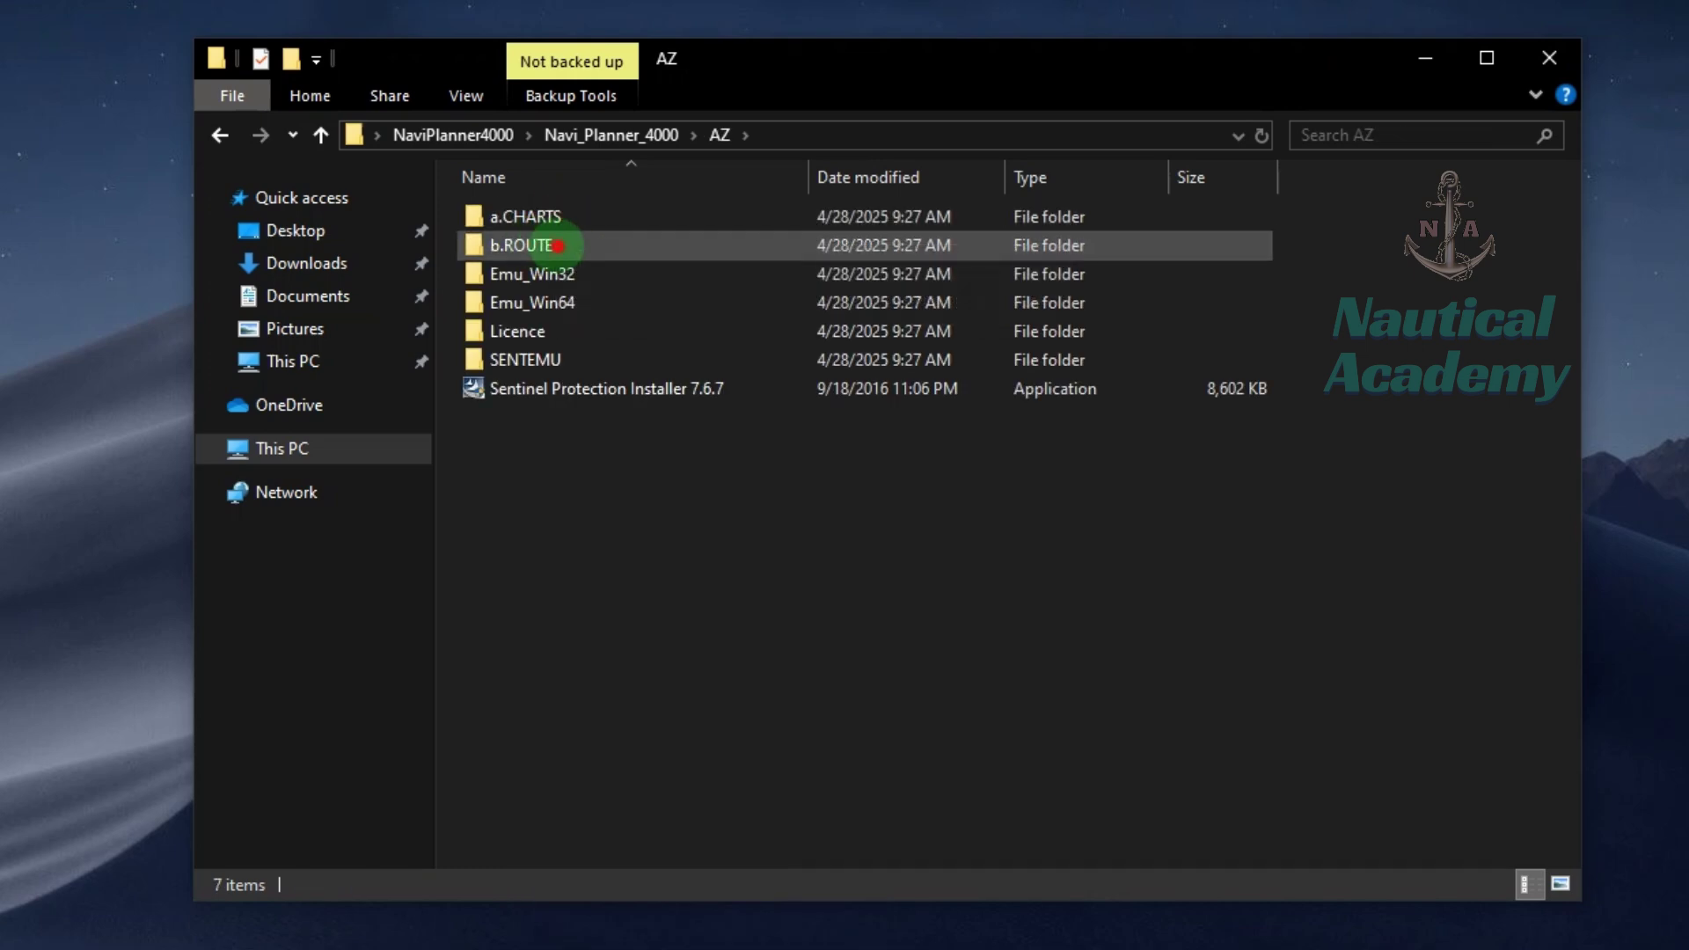
{"action": "left_click", "coordinate": [554, 245]}
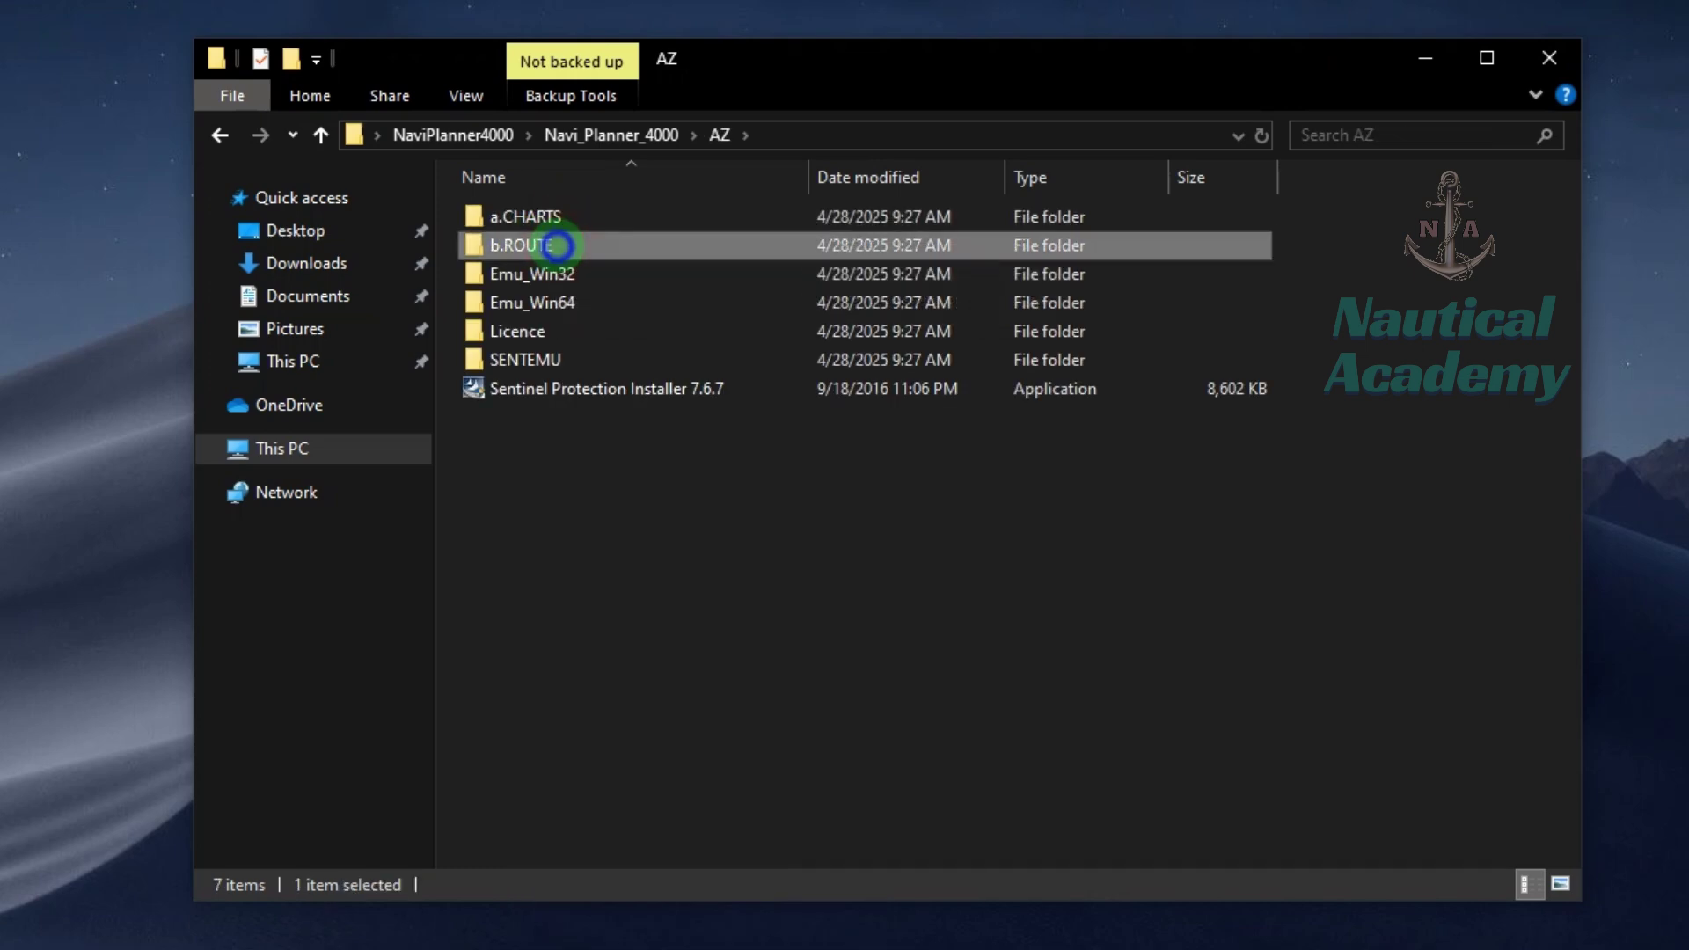
{"action": "right_click", "coordinate": [557, 246]}
{"action": "left_click", "coordinate": [607, 269]}
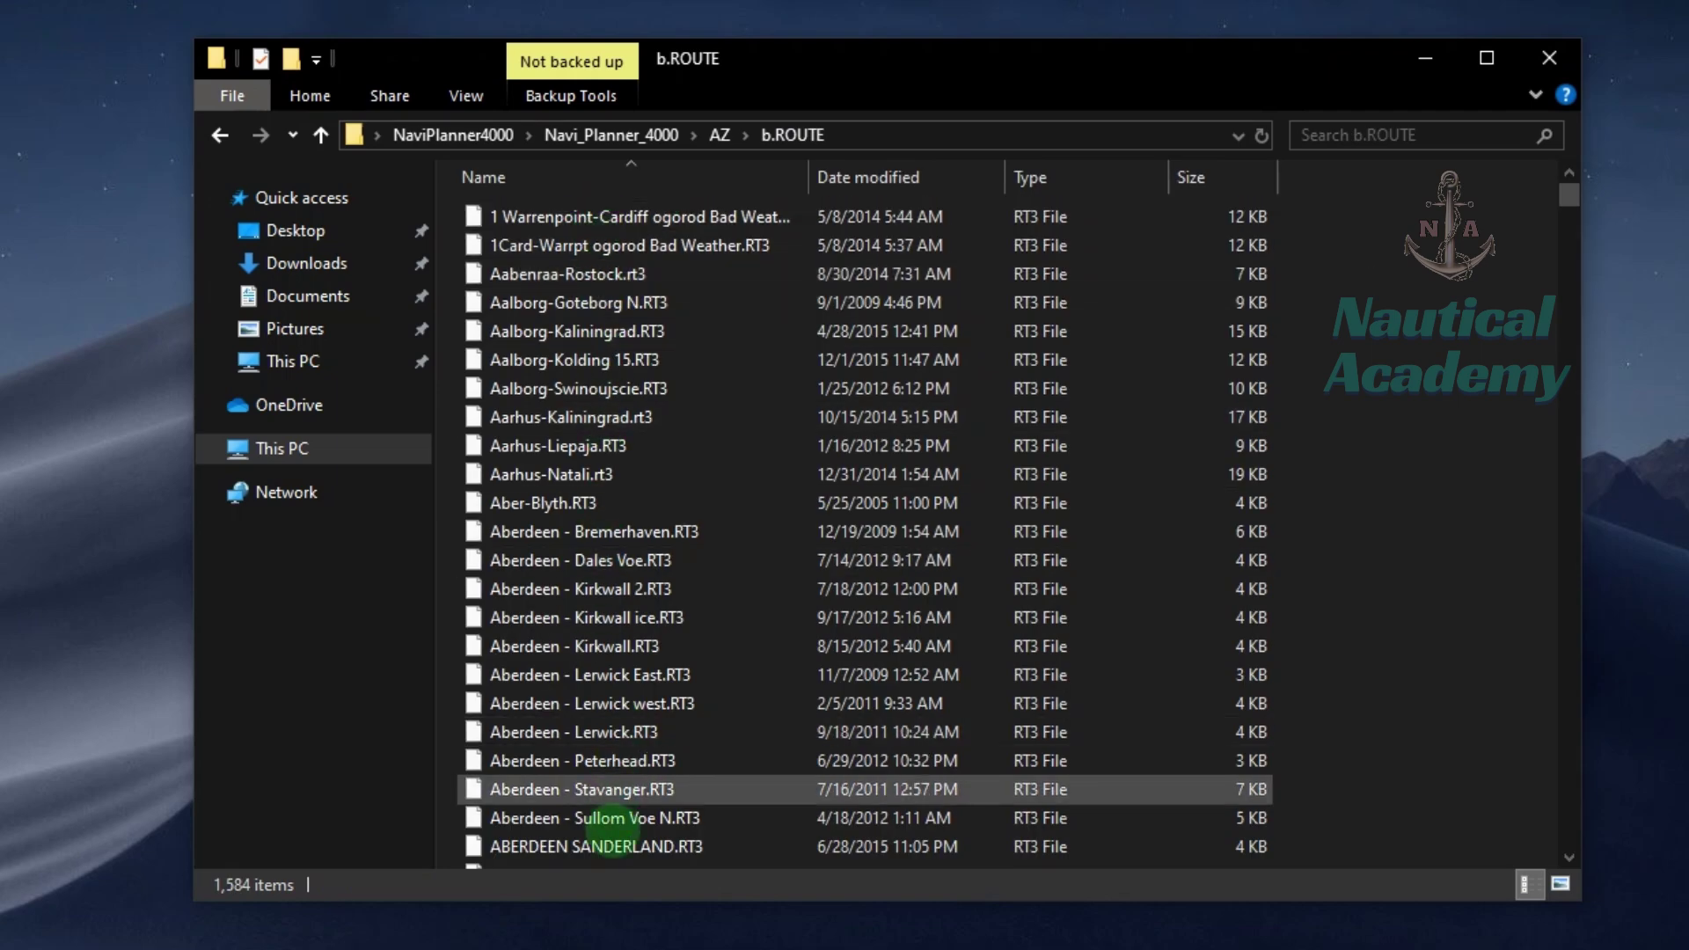
Select all the RT3 route files in b.ROUTE and copy them
{"action": "left_click", "coordinate": [1570, 192]}
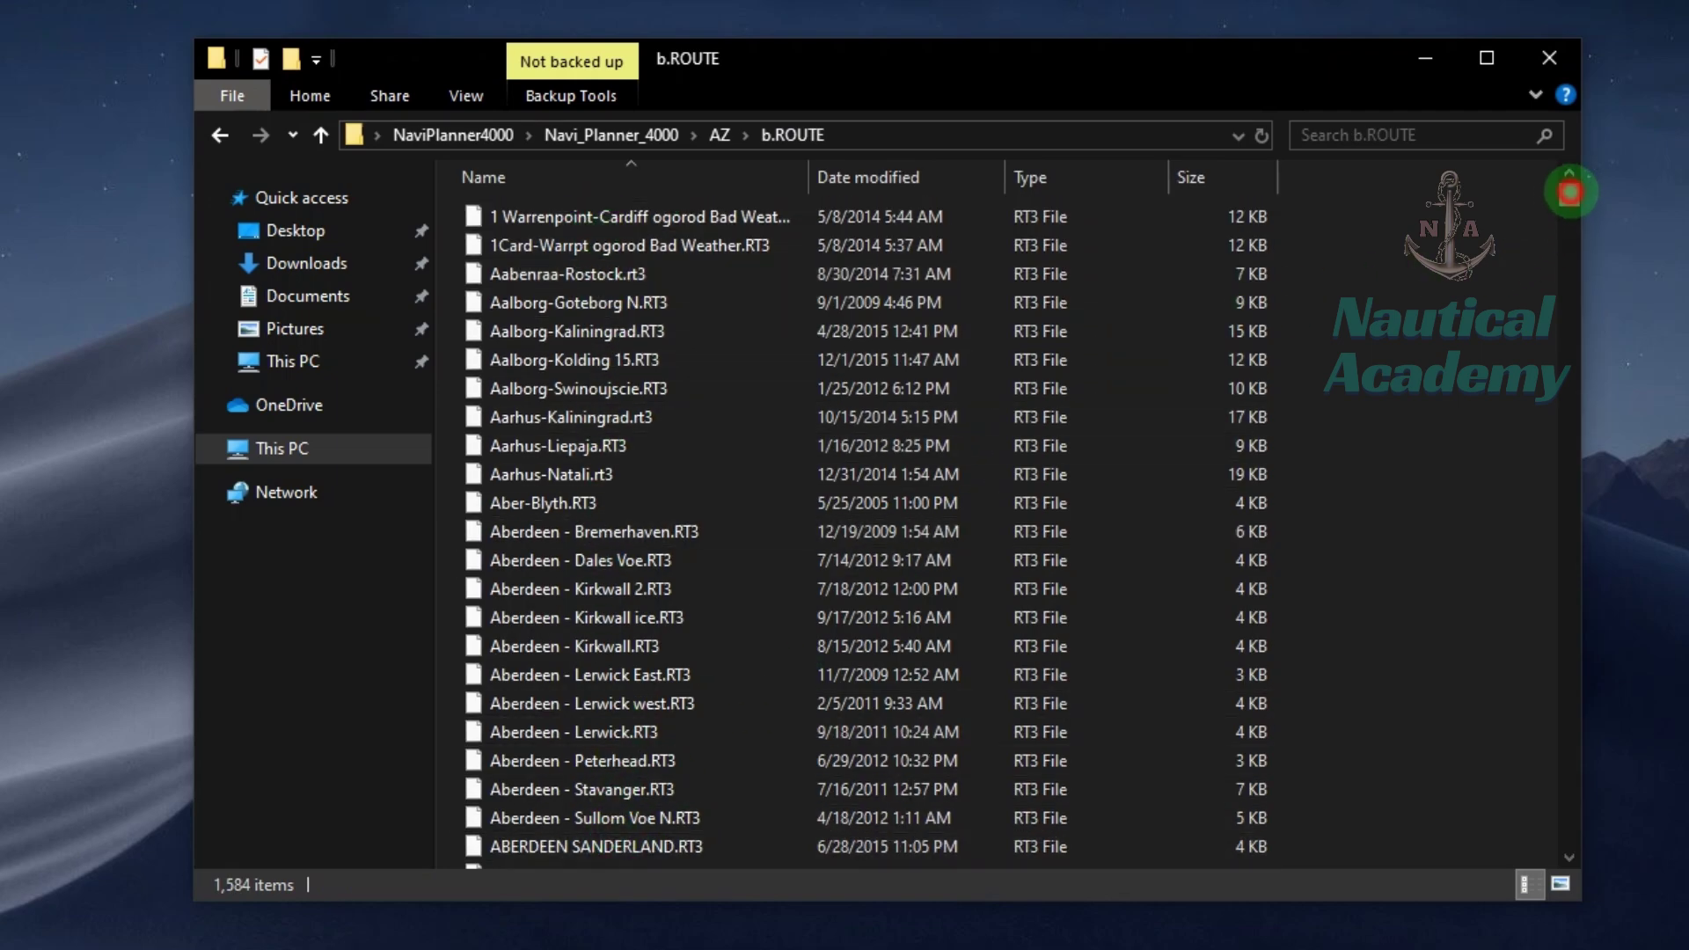
{"action": "mouse_move", "coordinate": [1570, 192]}
{"action": "left_mouse_down"}
{"action": "mouse_move", "coordinate": [1570, 858]}
{"action": "mouse_move", "coordinate": [1572, 176]}
{"action": "left_mouse_up"}
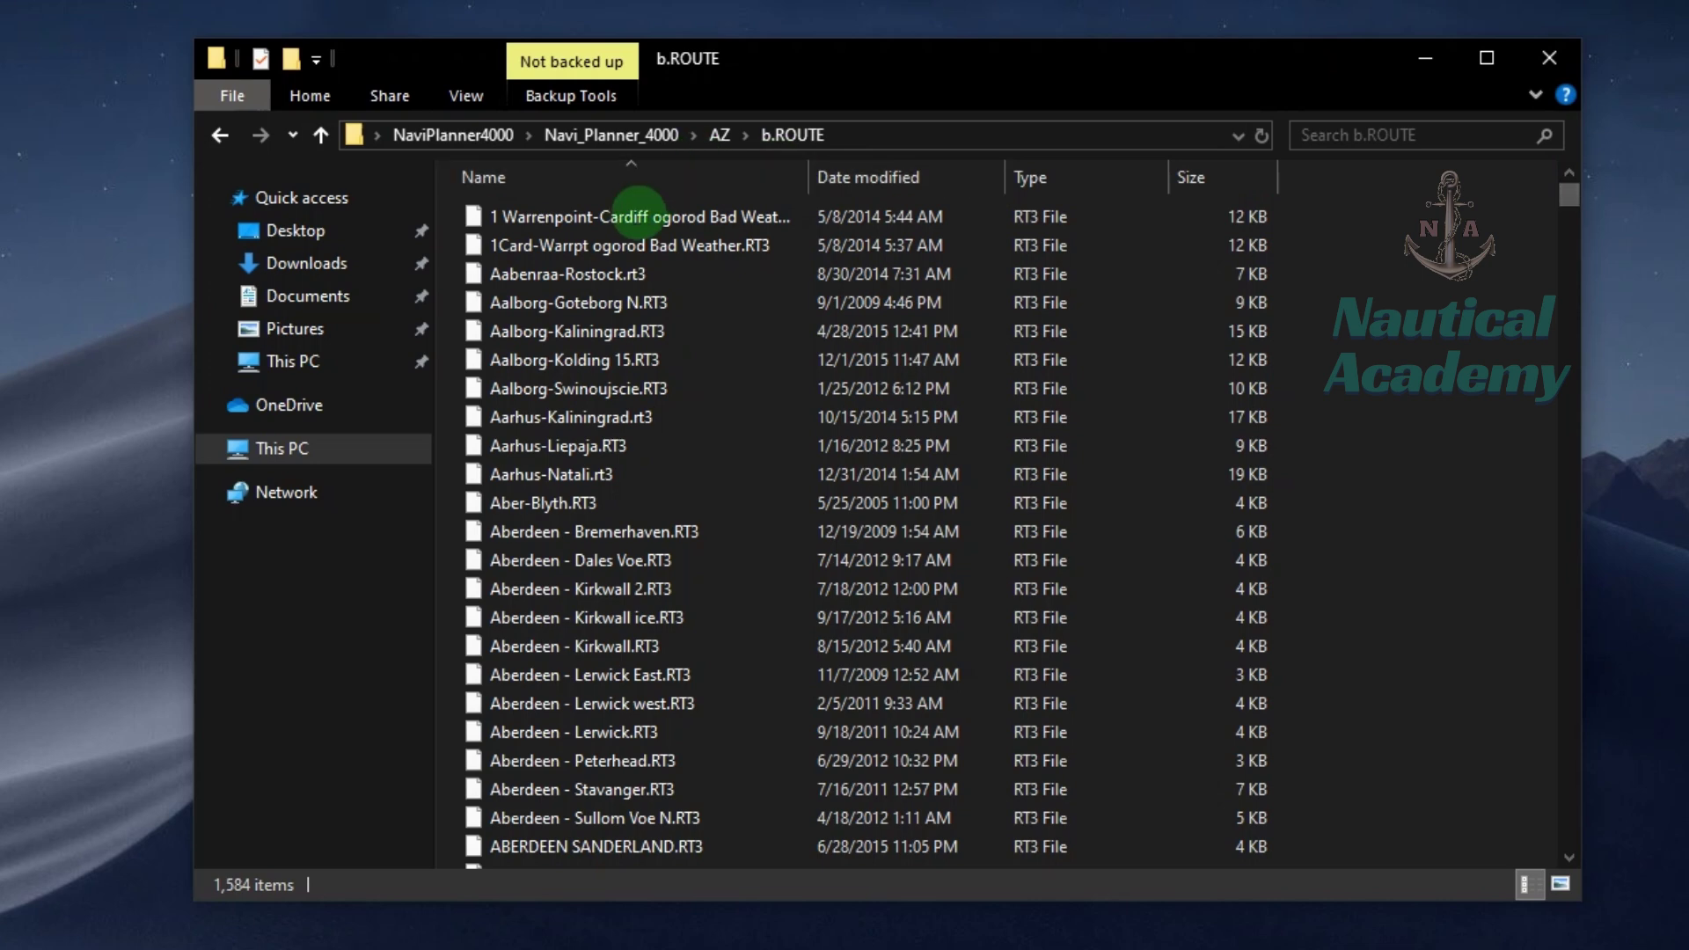
{"action": "left_click", "coordinate": [639, 216]}
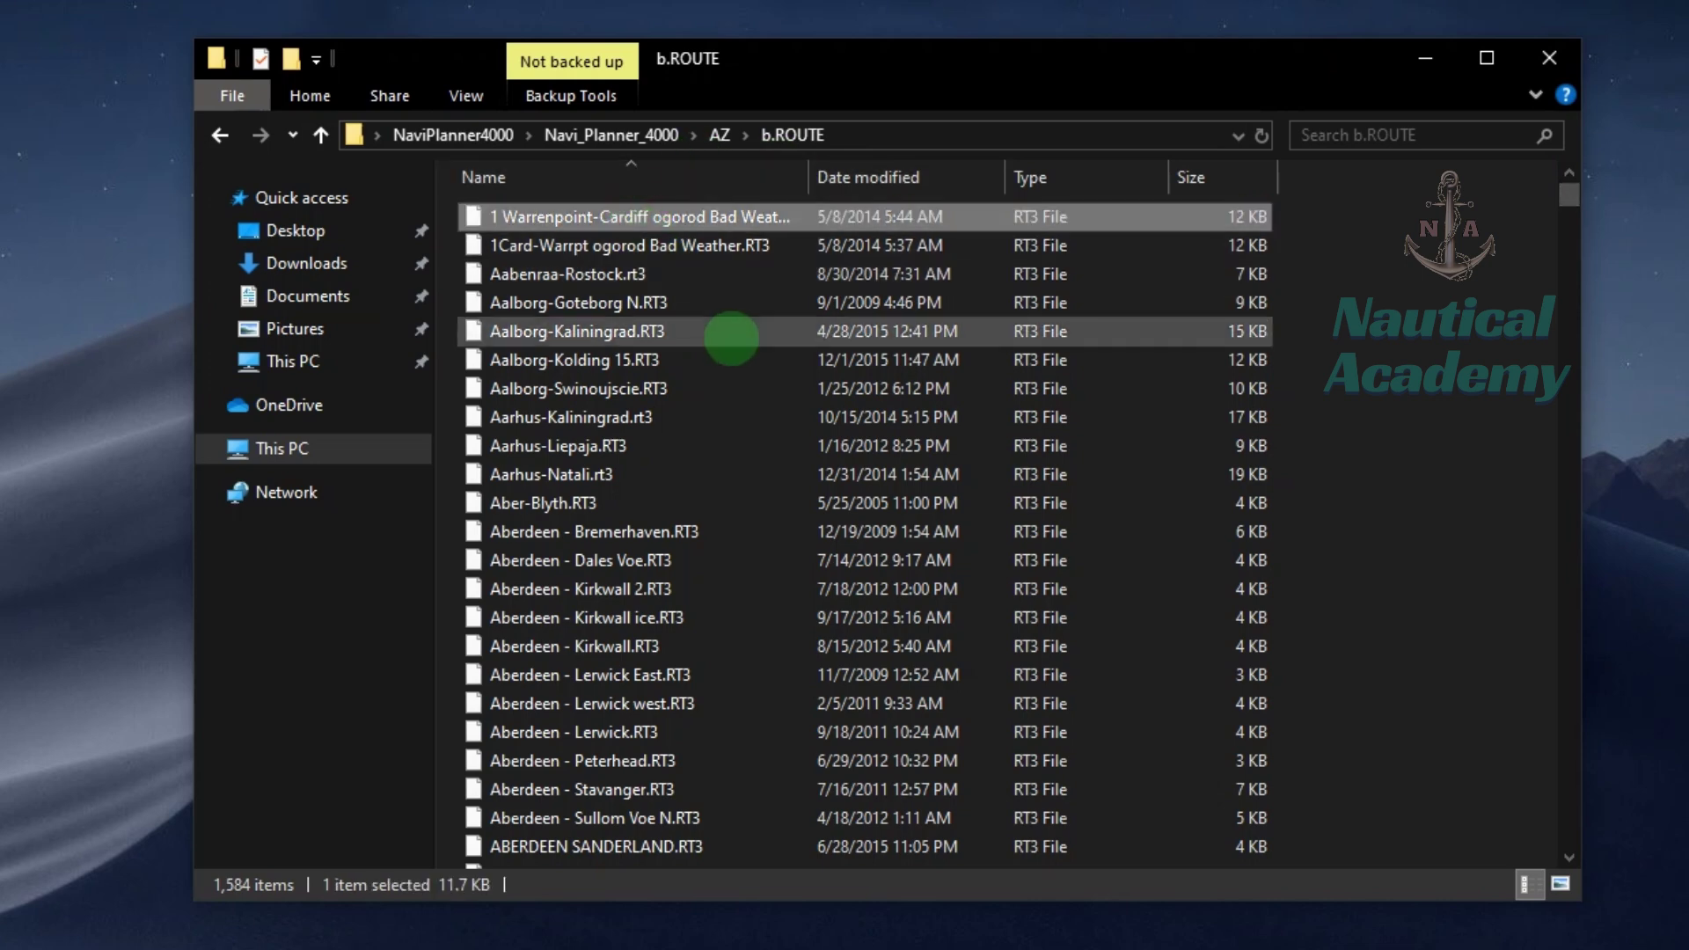
{"action": "key", "text": "ctrl+a"}
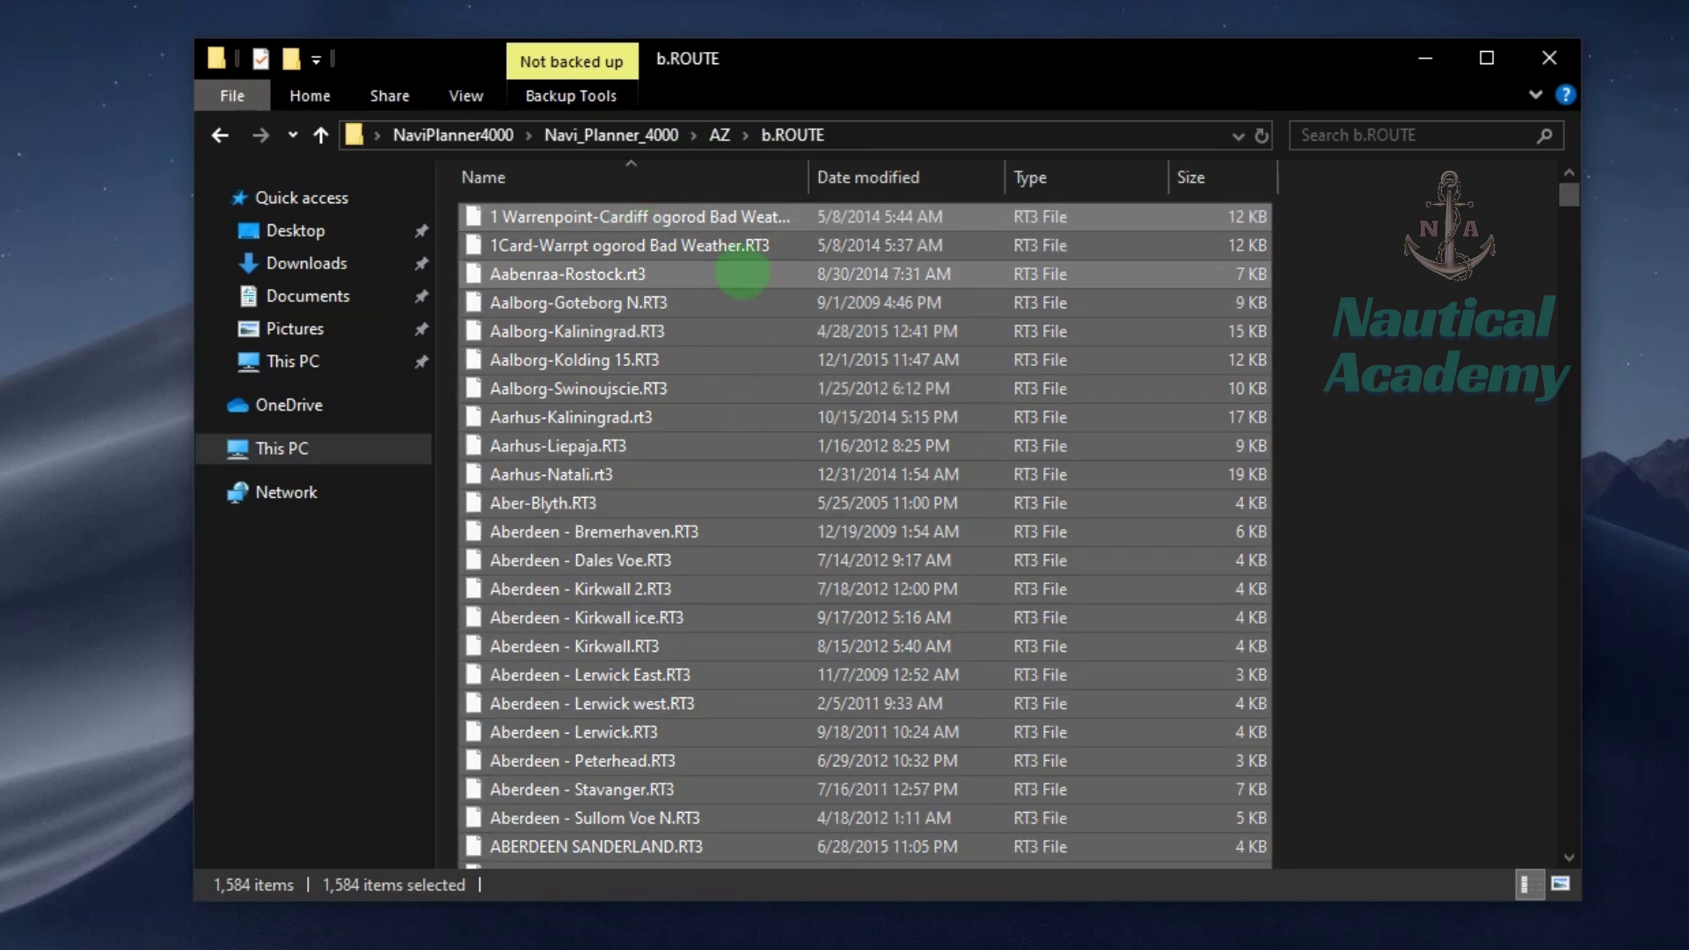
{"action": "right_click", "coordinate": [742, 274]}
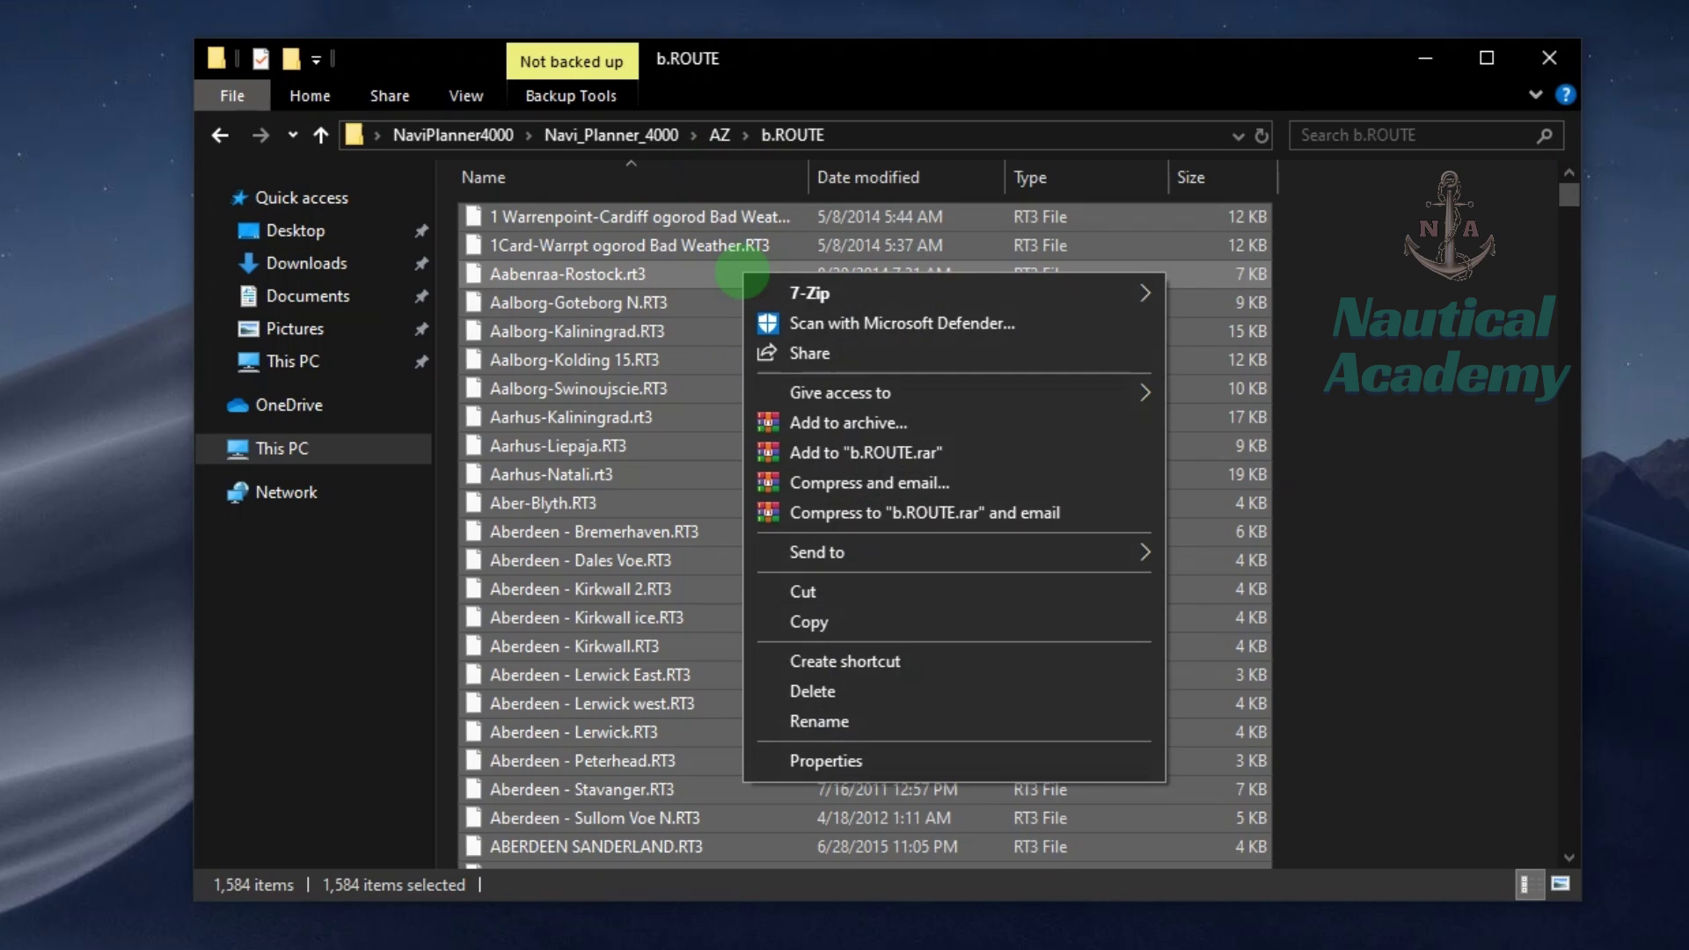
{"action": "left_click", "coordinate": [811, 620]}
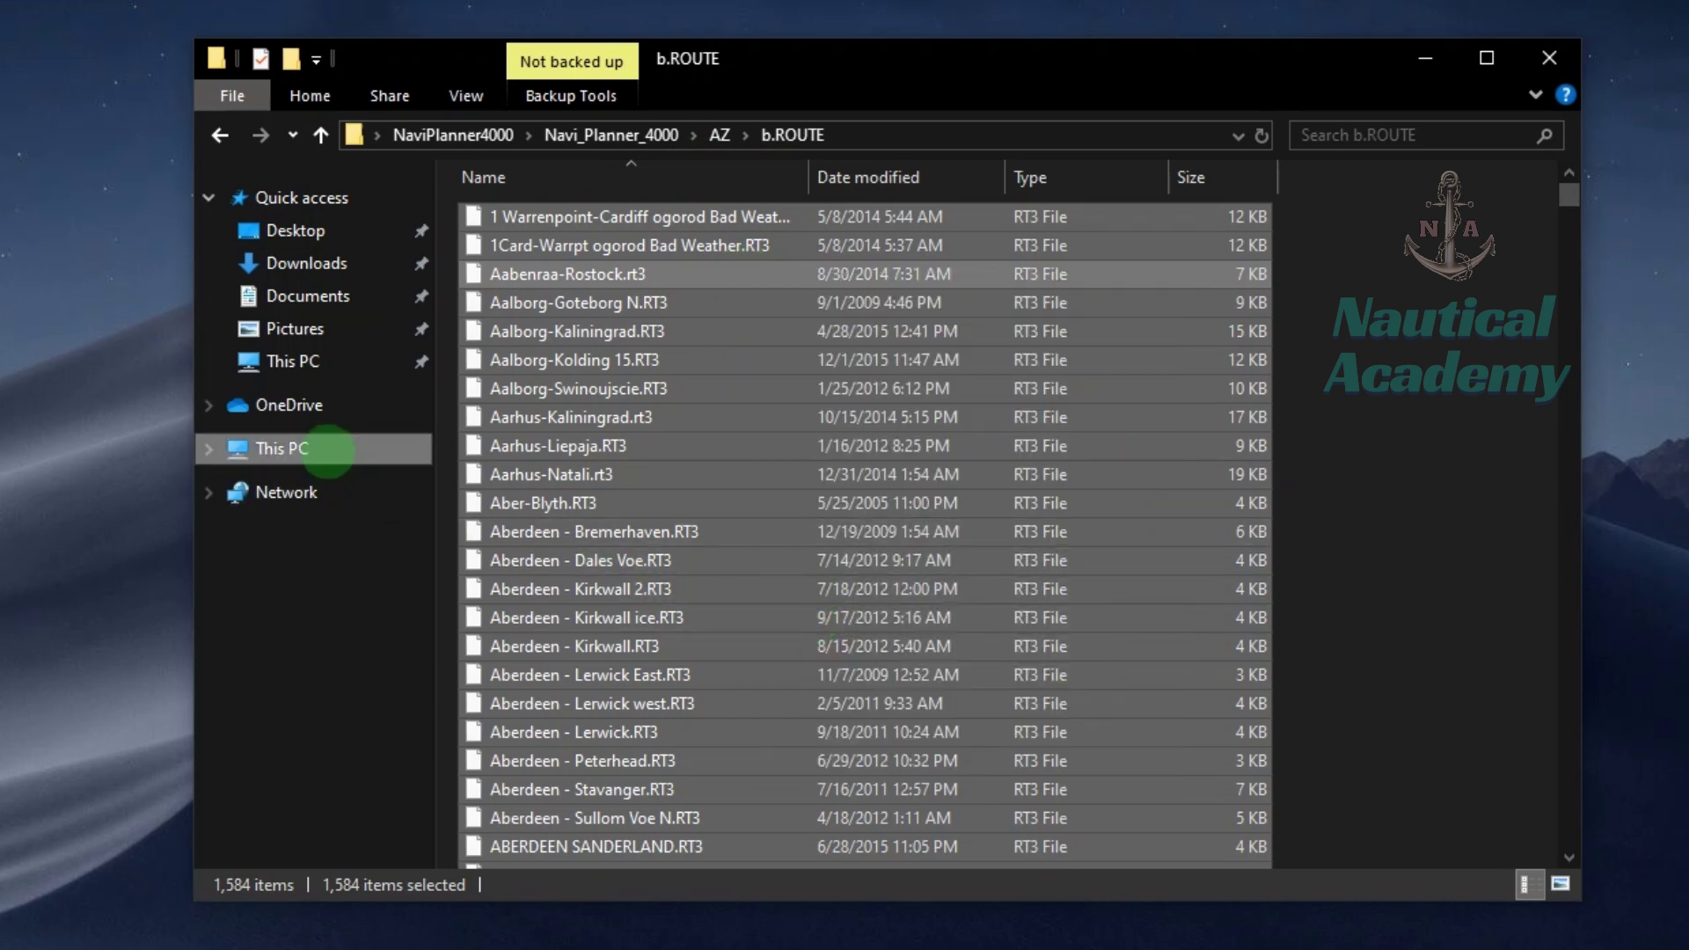
Open the folder C:\Transas\PS4000\Collections
{"action": "left_click", "coordinate": [321, 446]}
{"action": "double_click", "coordinate": [563, 493]}
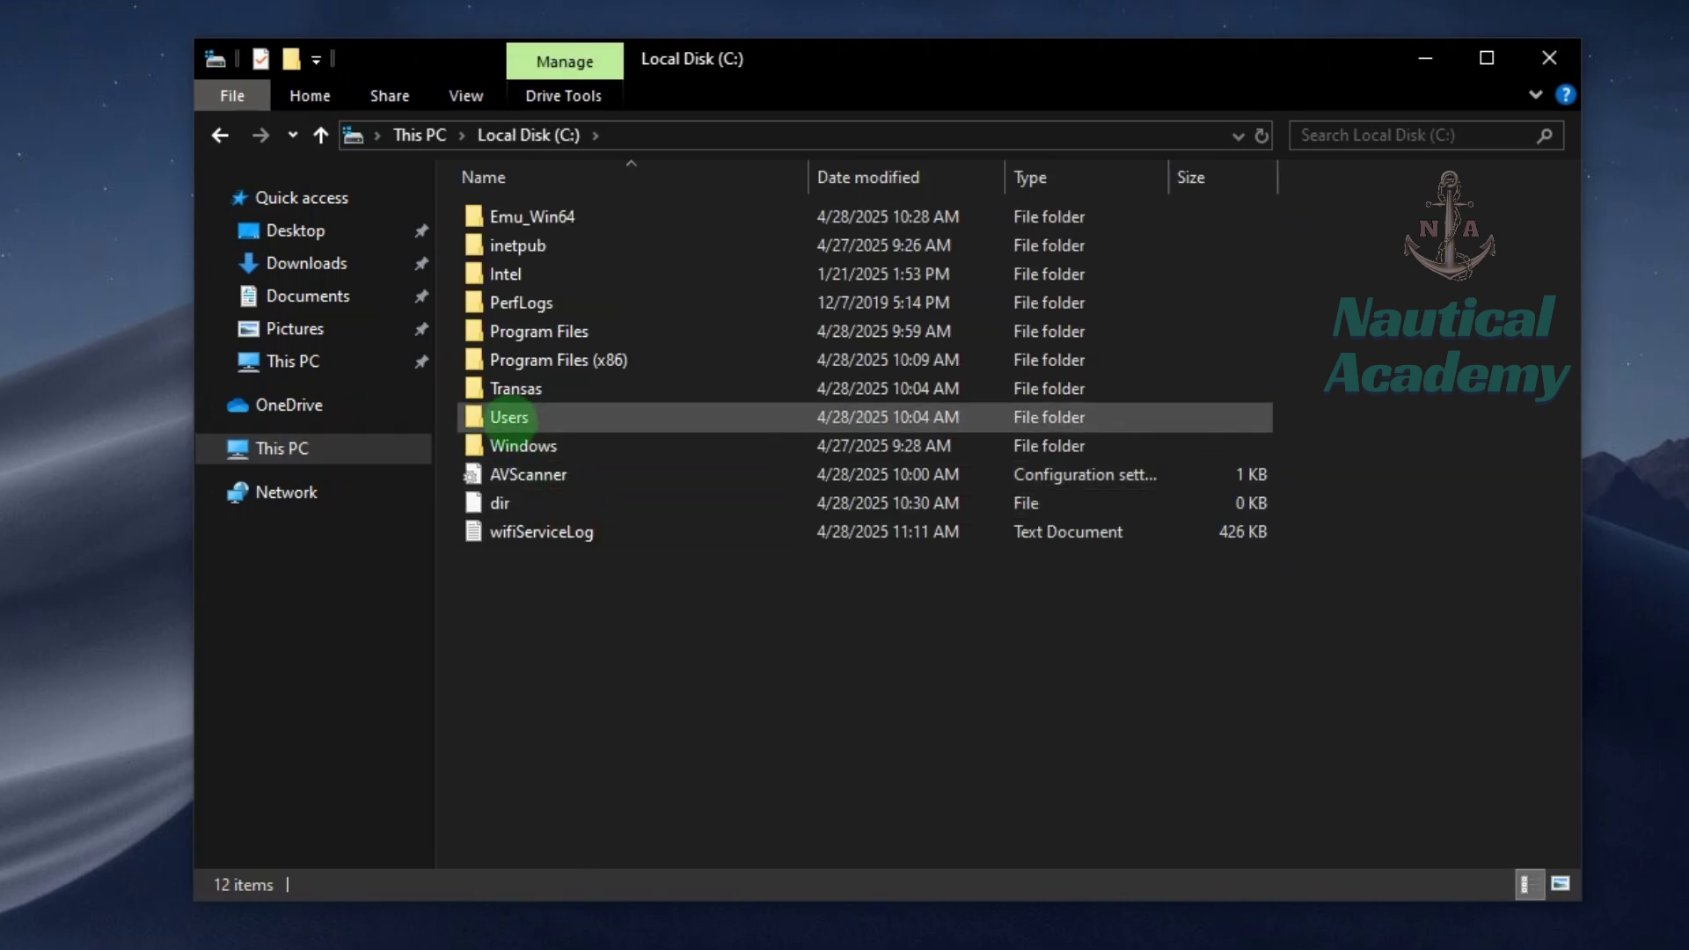
{"action": "double_click", "coordinate": [516, 388]}
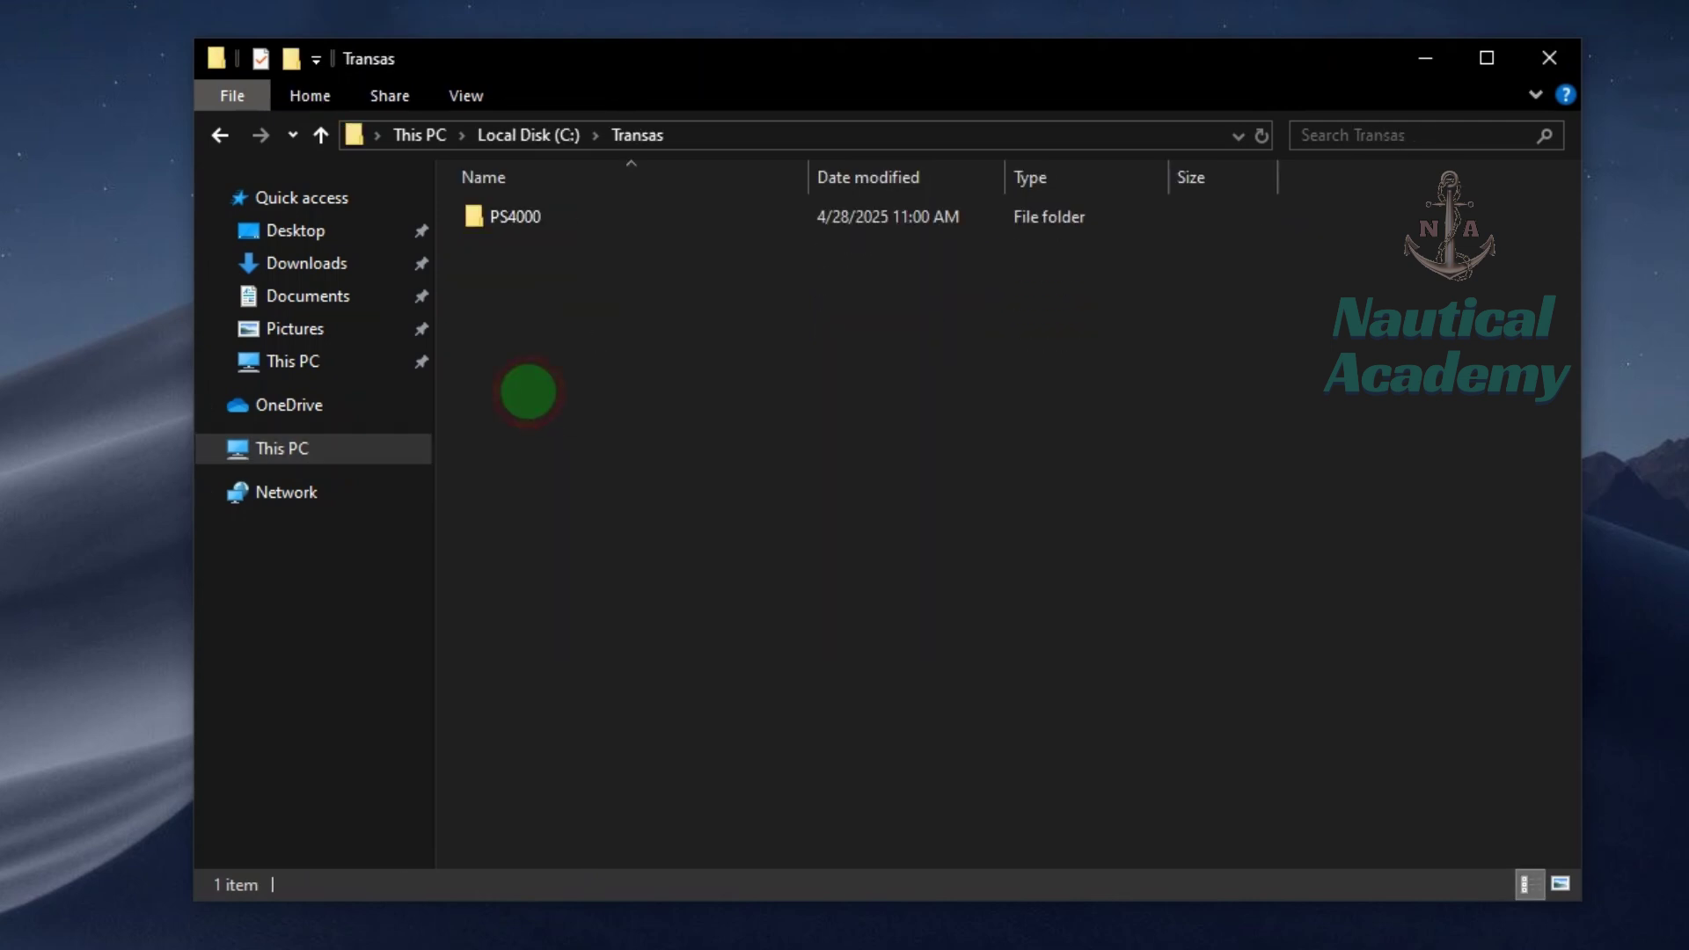
{"action": "double_click", "coordinate": [559, 215]}
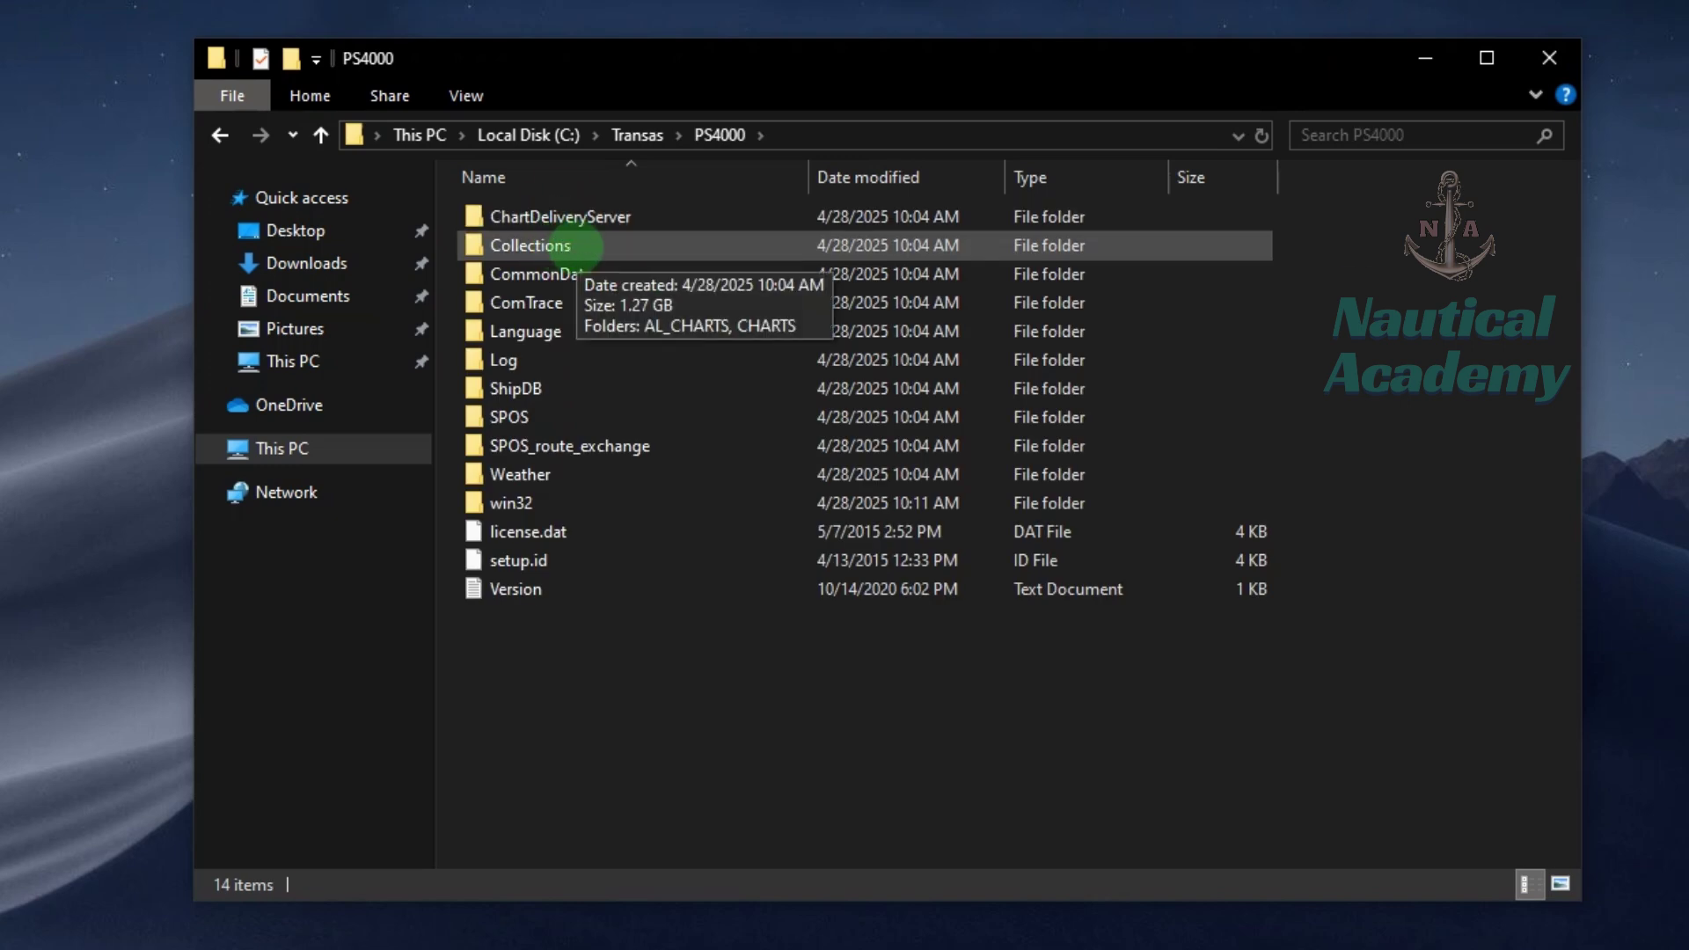
{"action": "double_click", "coordinate": [578, 247]}
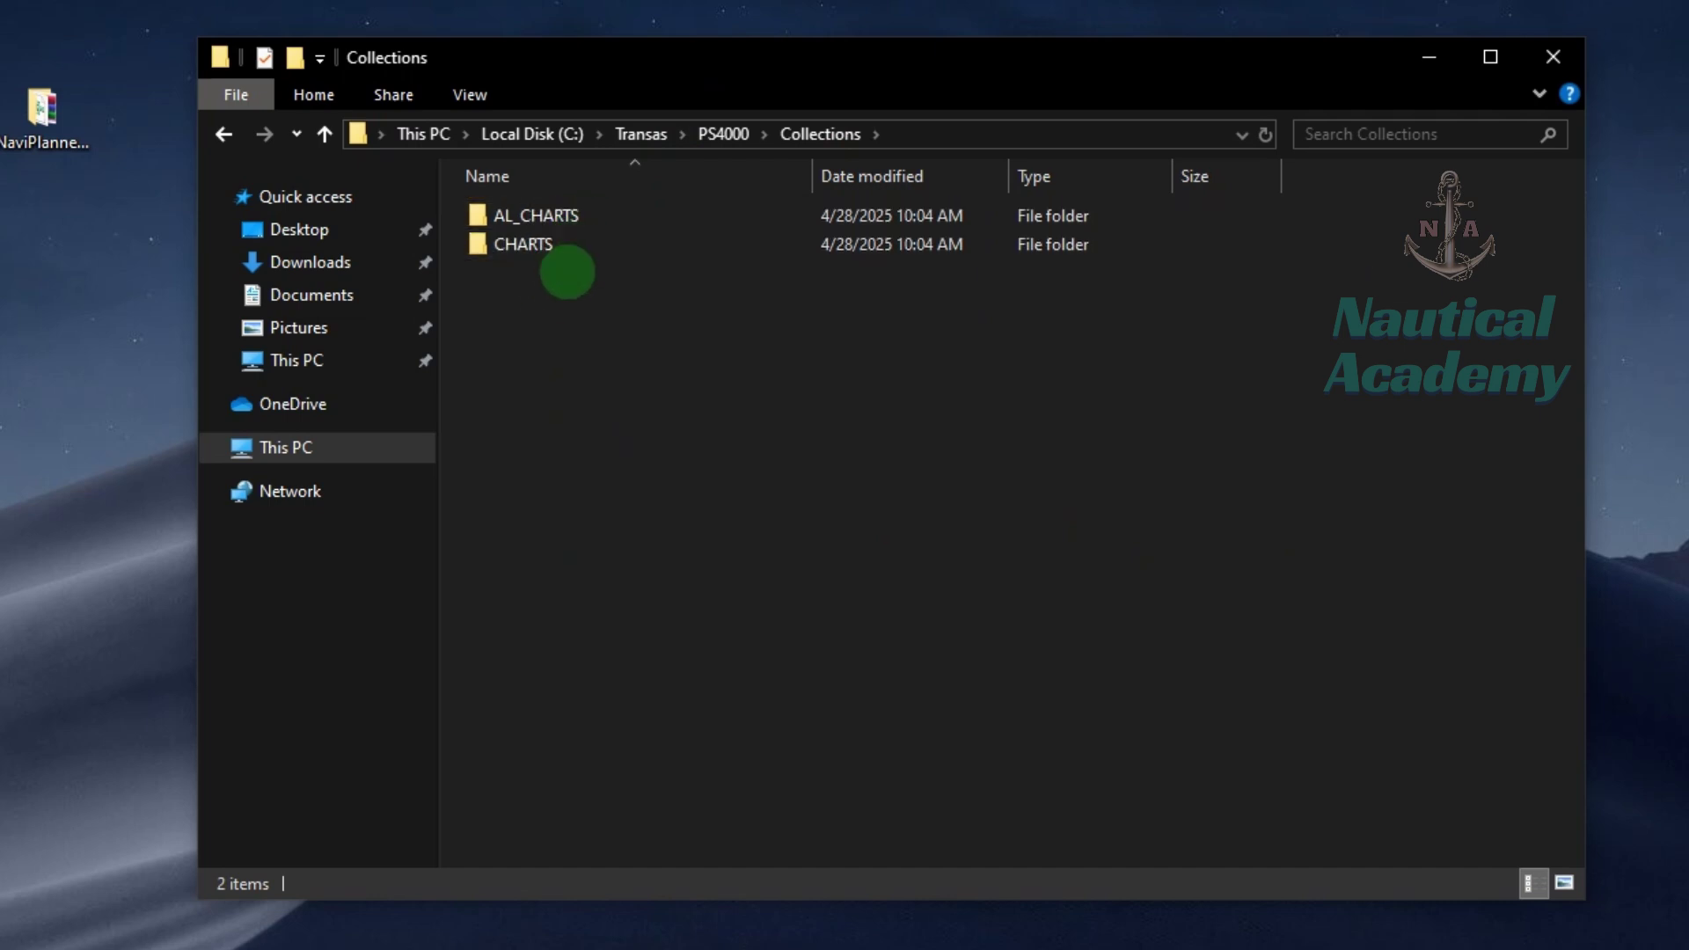
Create a new folder named ROUTE in Collections
{"action": "left_click", "coordinate": [295, 57]}
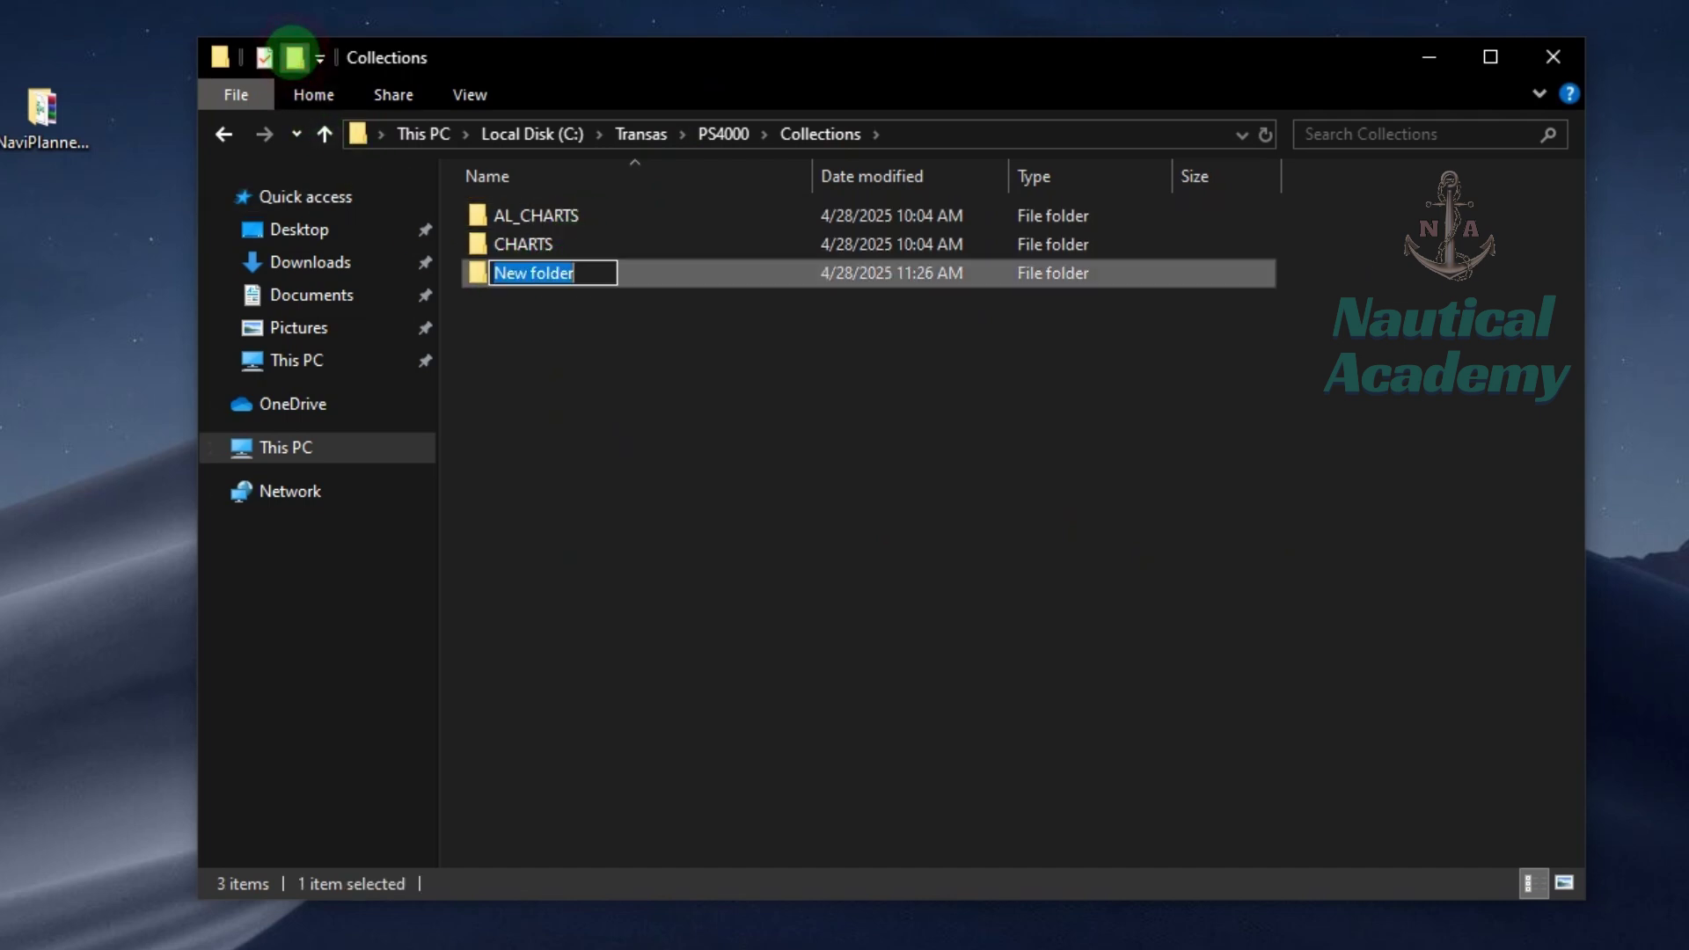
{"action": "key", "text": "BackSpace"}
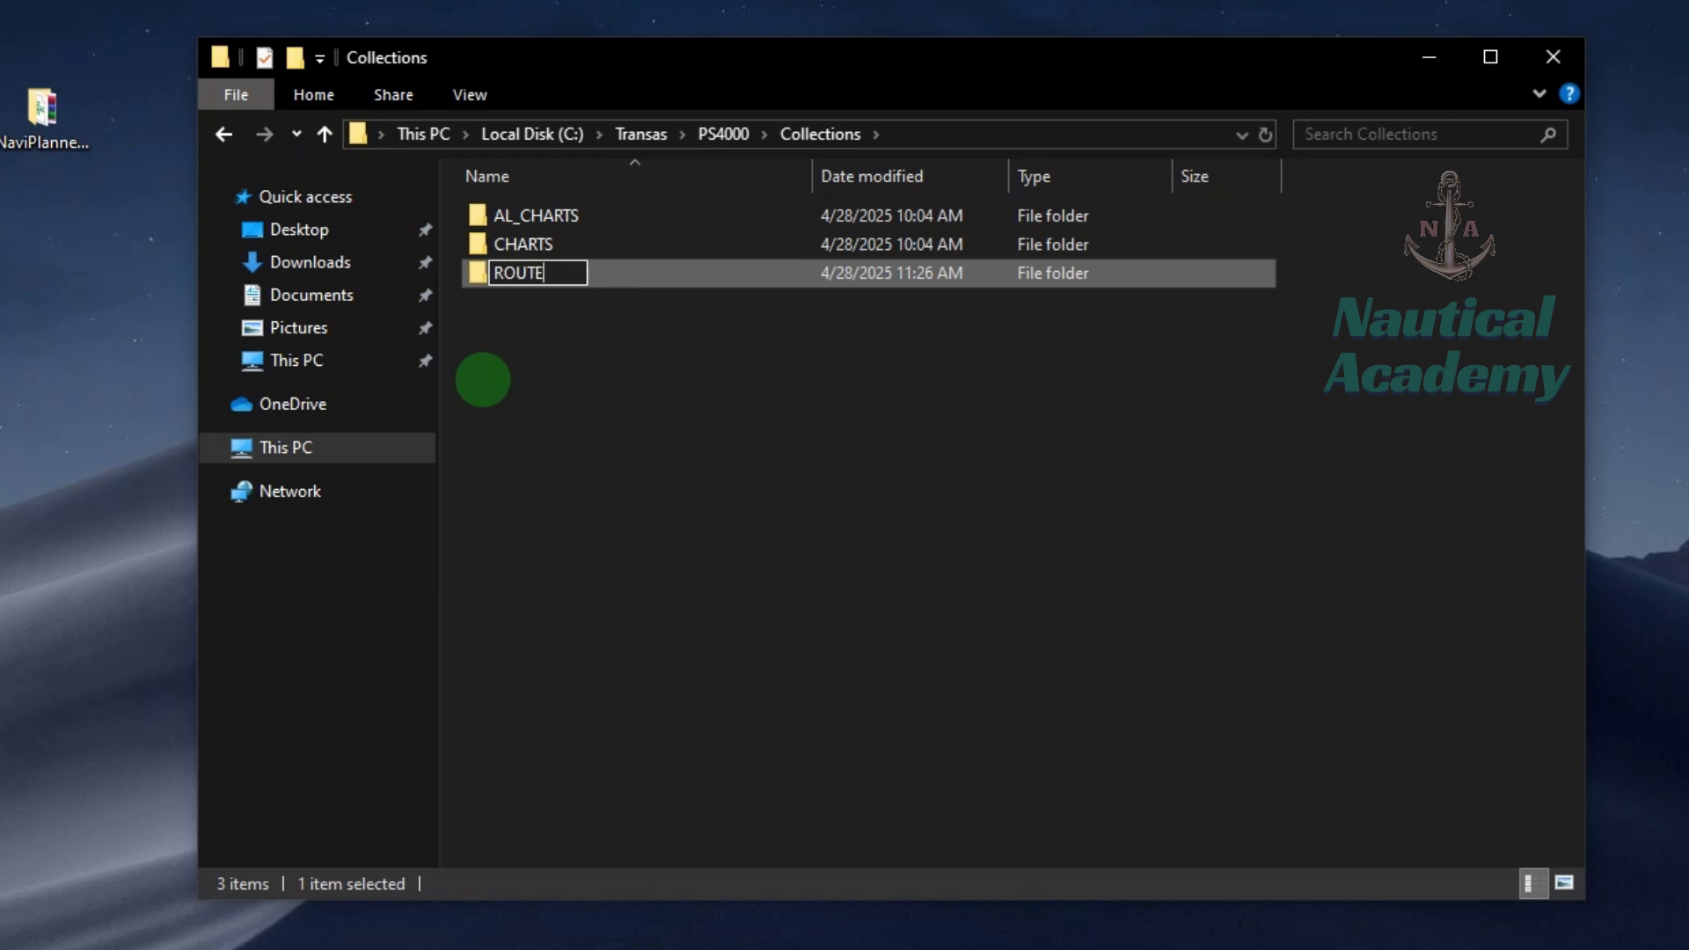
{"action": "key", "text": "Return"}
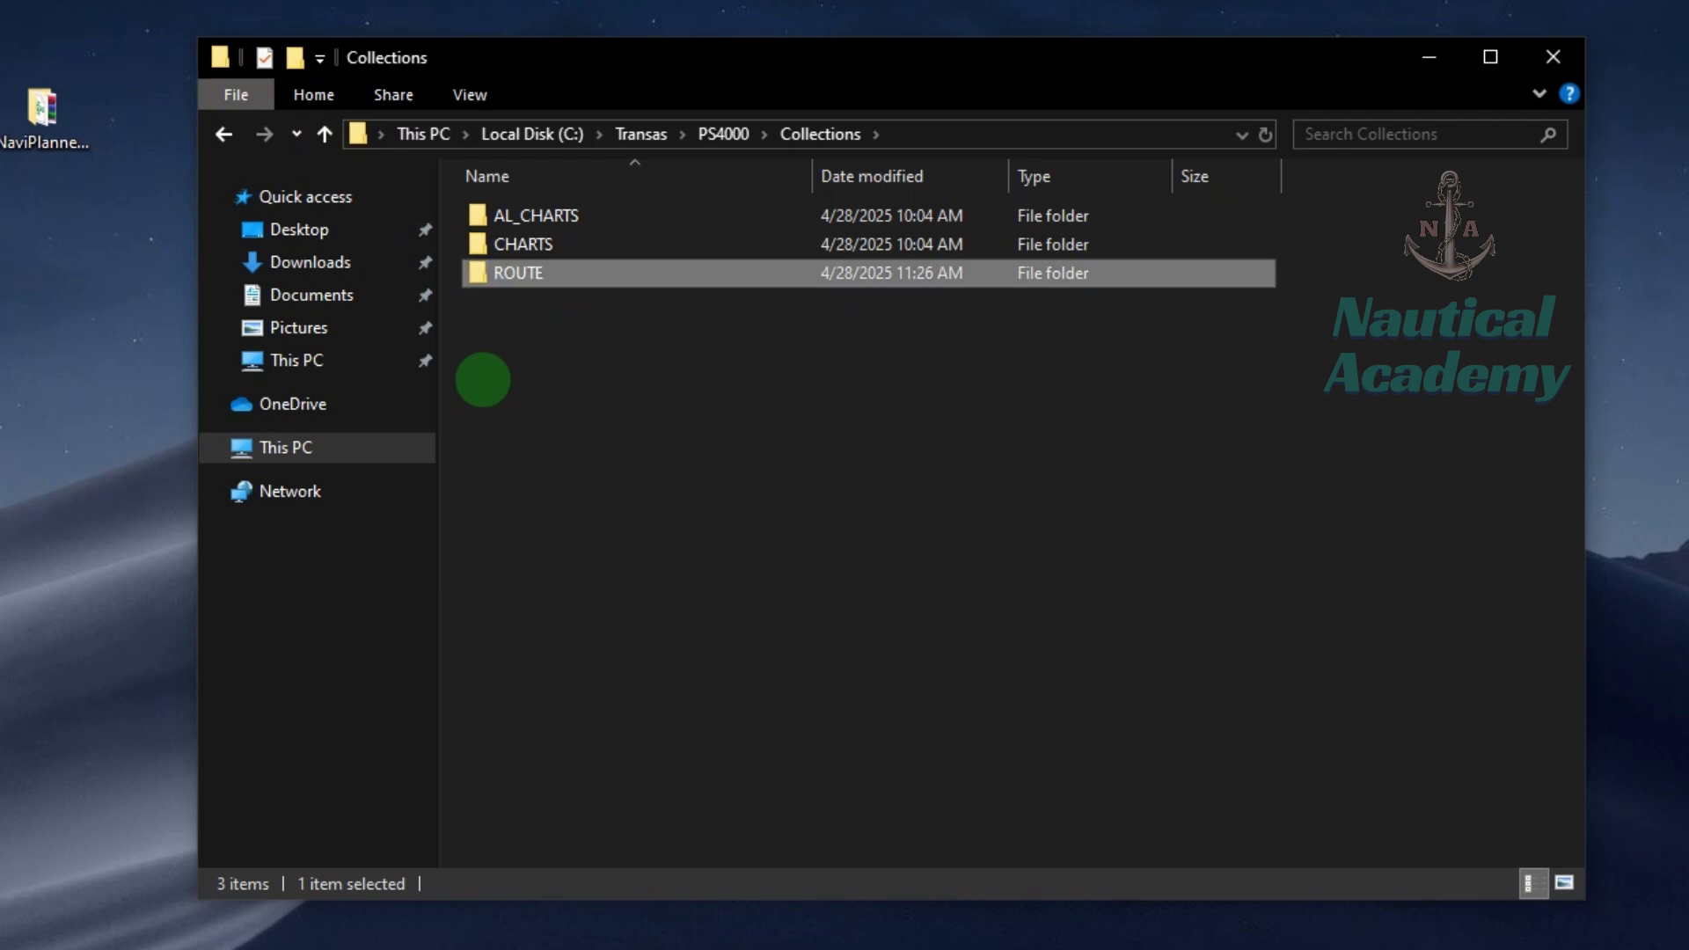
{"action": "left_click", "coordinate": [490, 310]}
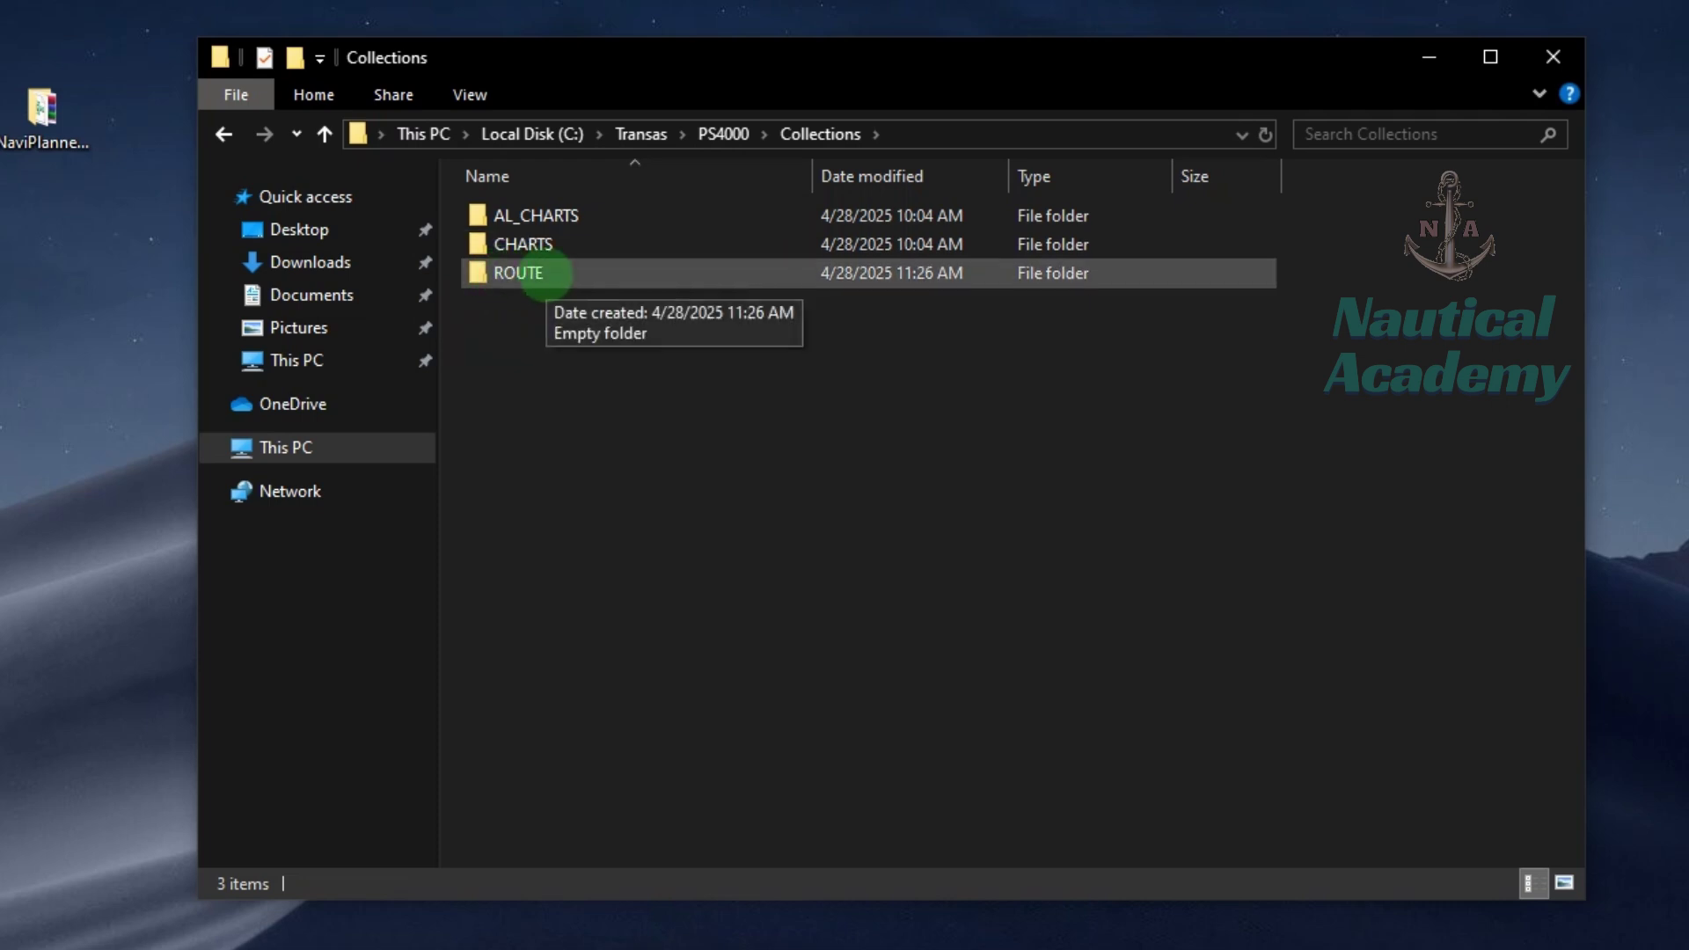
Open the ROUTE folder and create a subfolder named rev0000000A in it
{"action": "left_click", "coordinate": [539, 274]}
{"action": "right_click", "coordinate": [532, 266]}
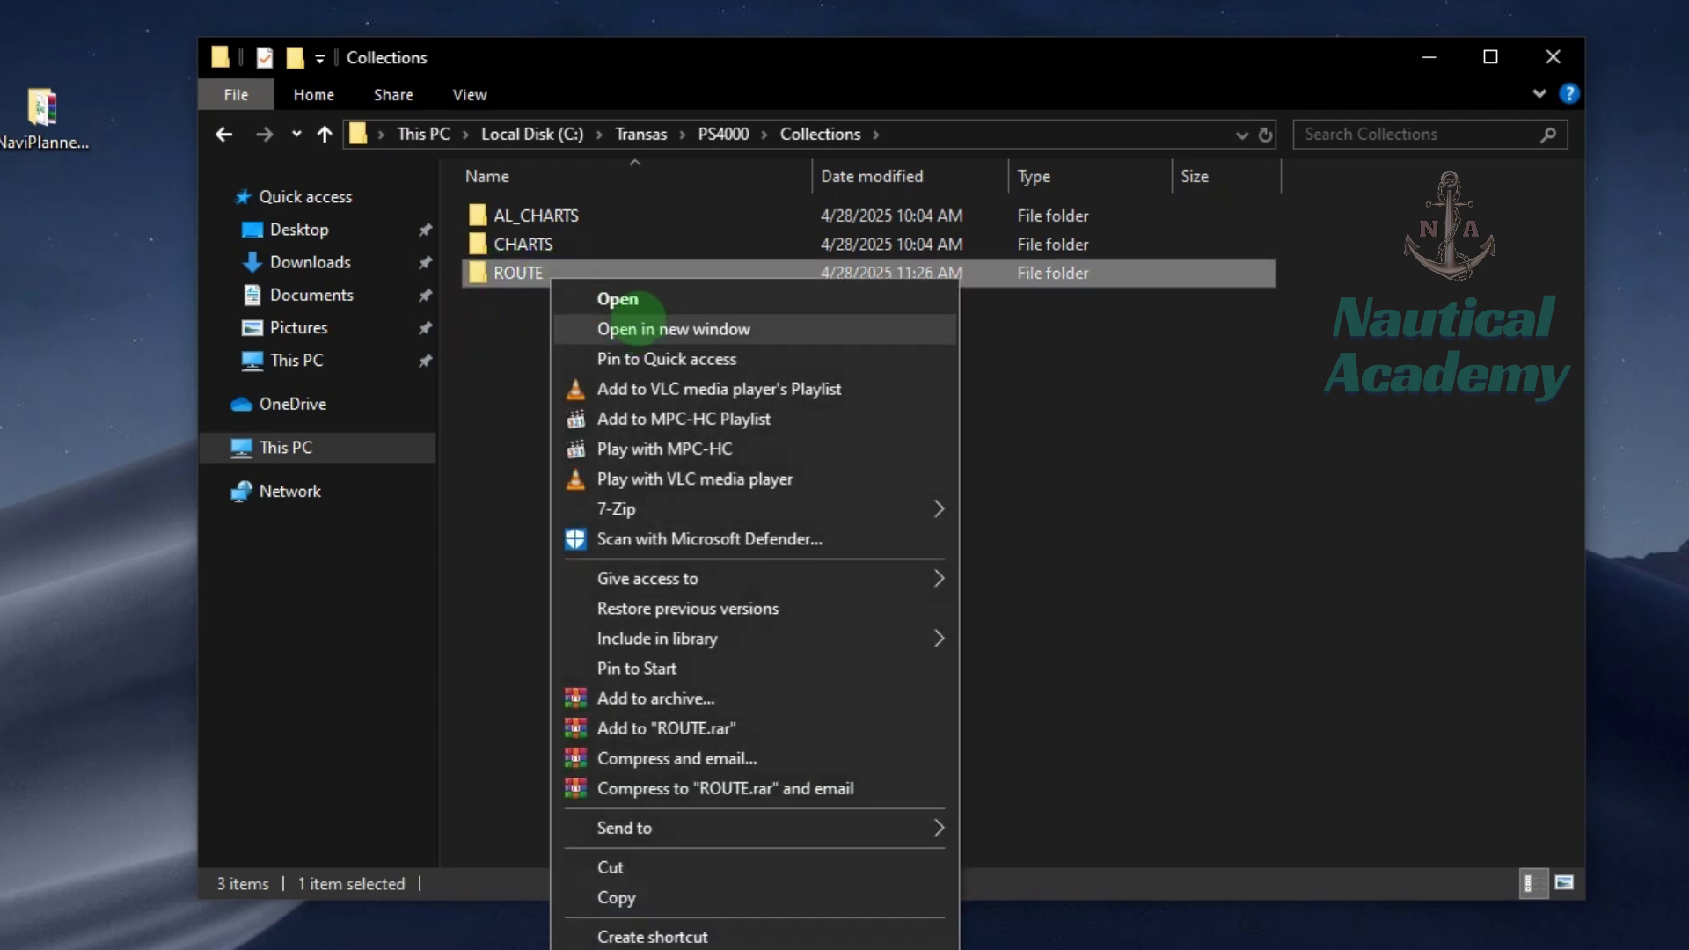
{"action": "left_click", "coordinate": [621, 301]}
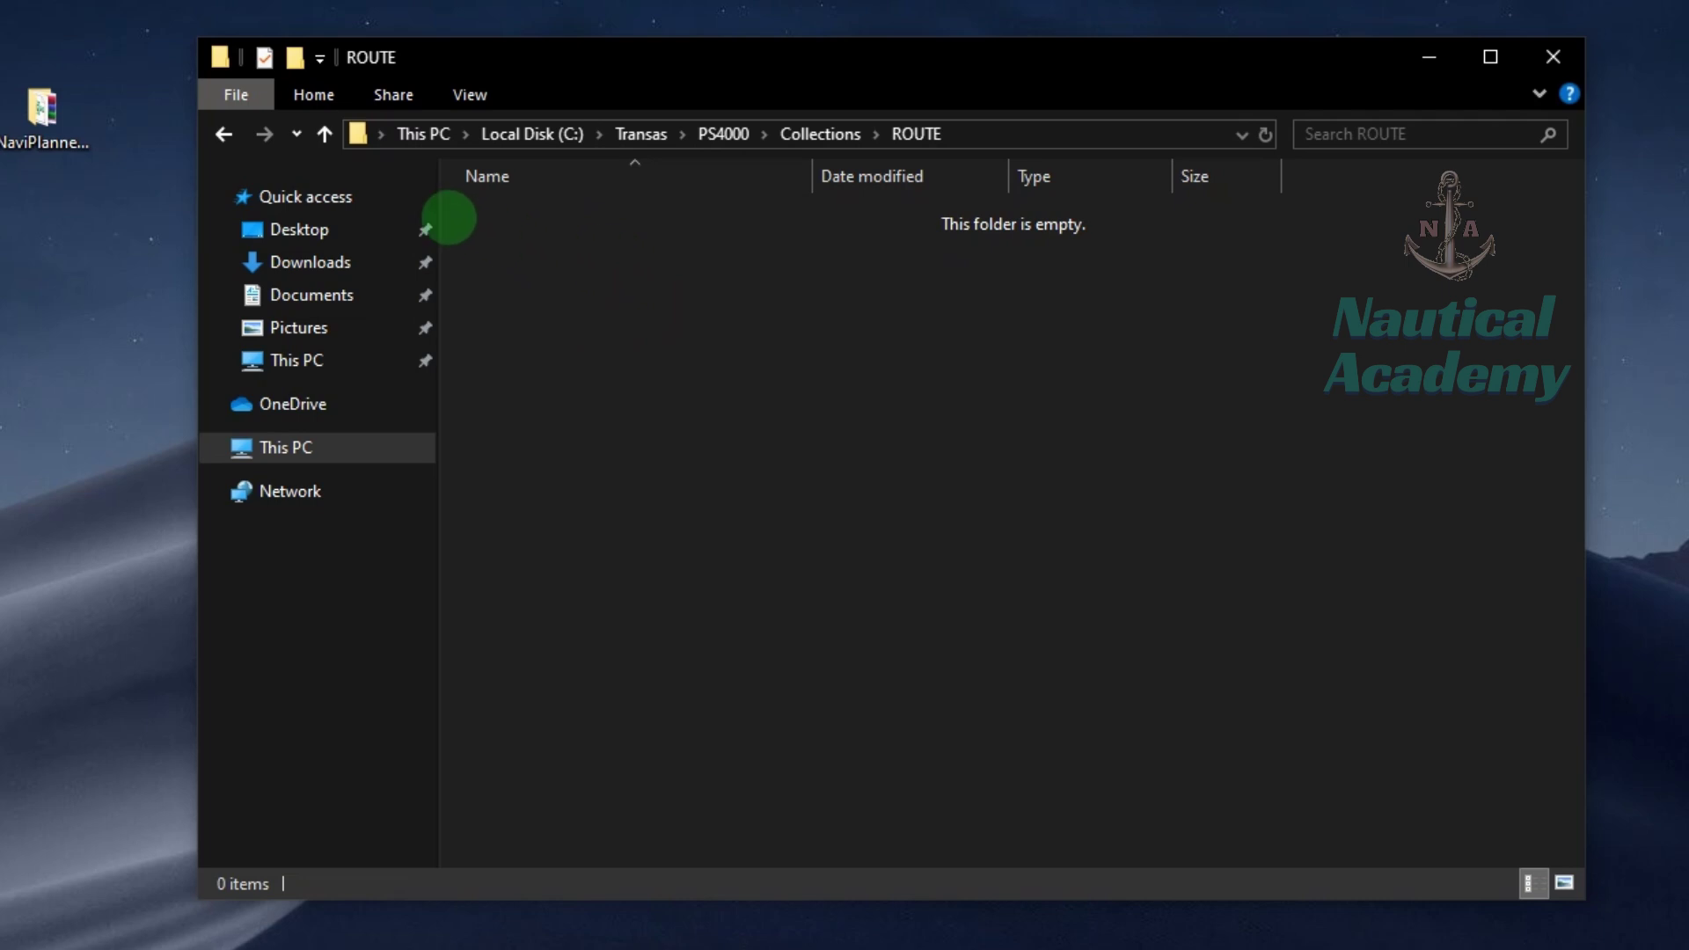
{"action": "left_click", "coordinate": [295, 57]}
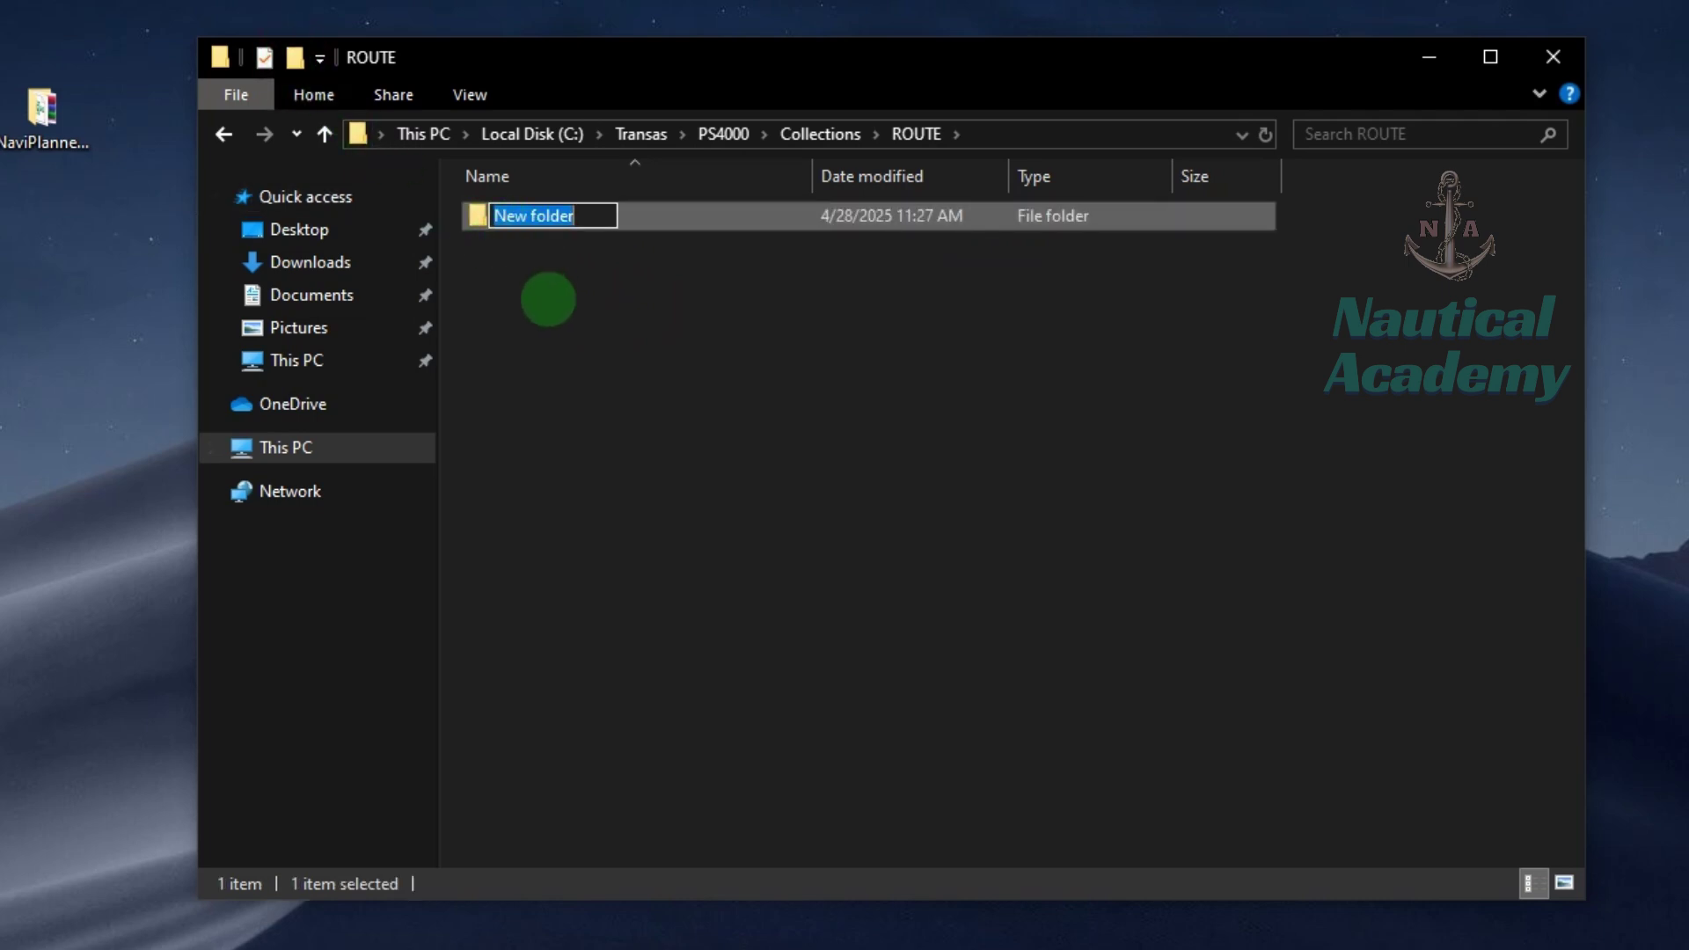
{"action": "type", "text": "rev"}
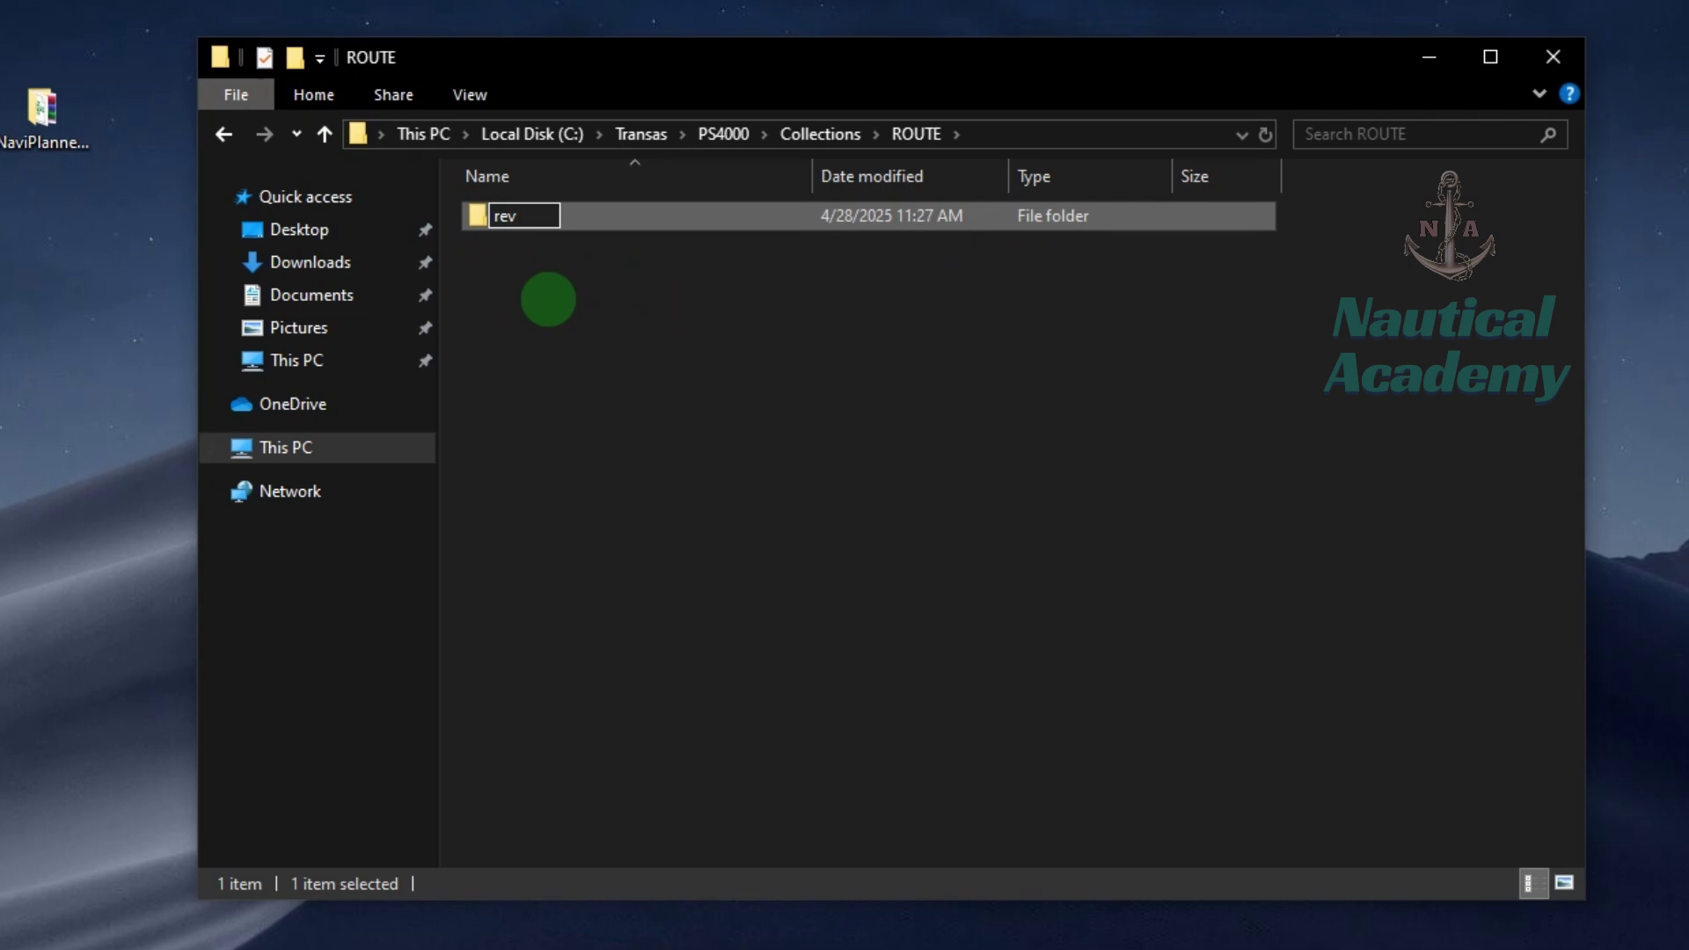
{"action": "type", "text": "0000000"}
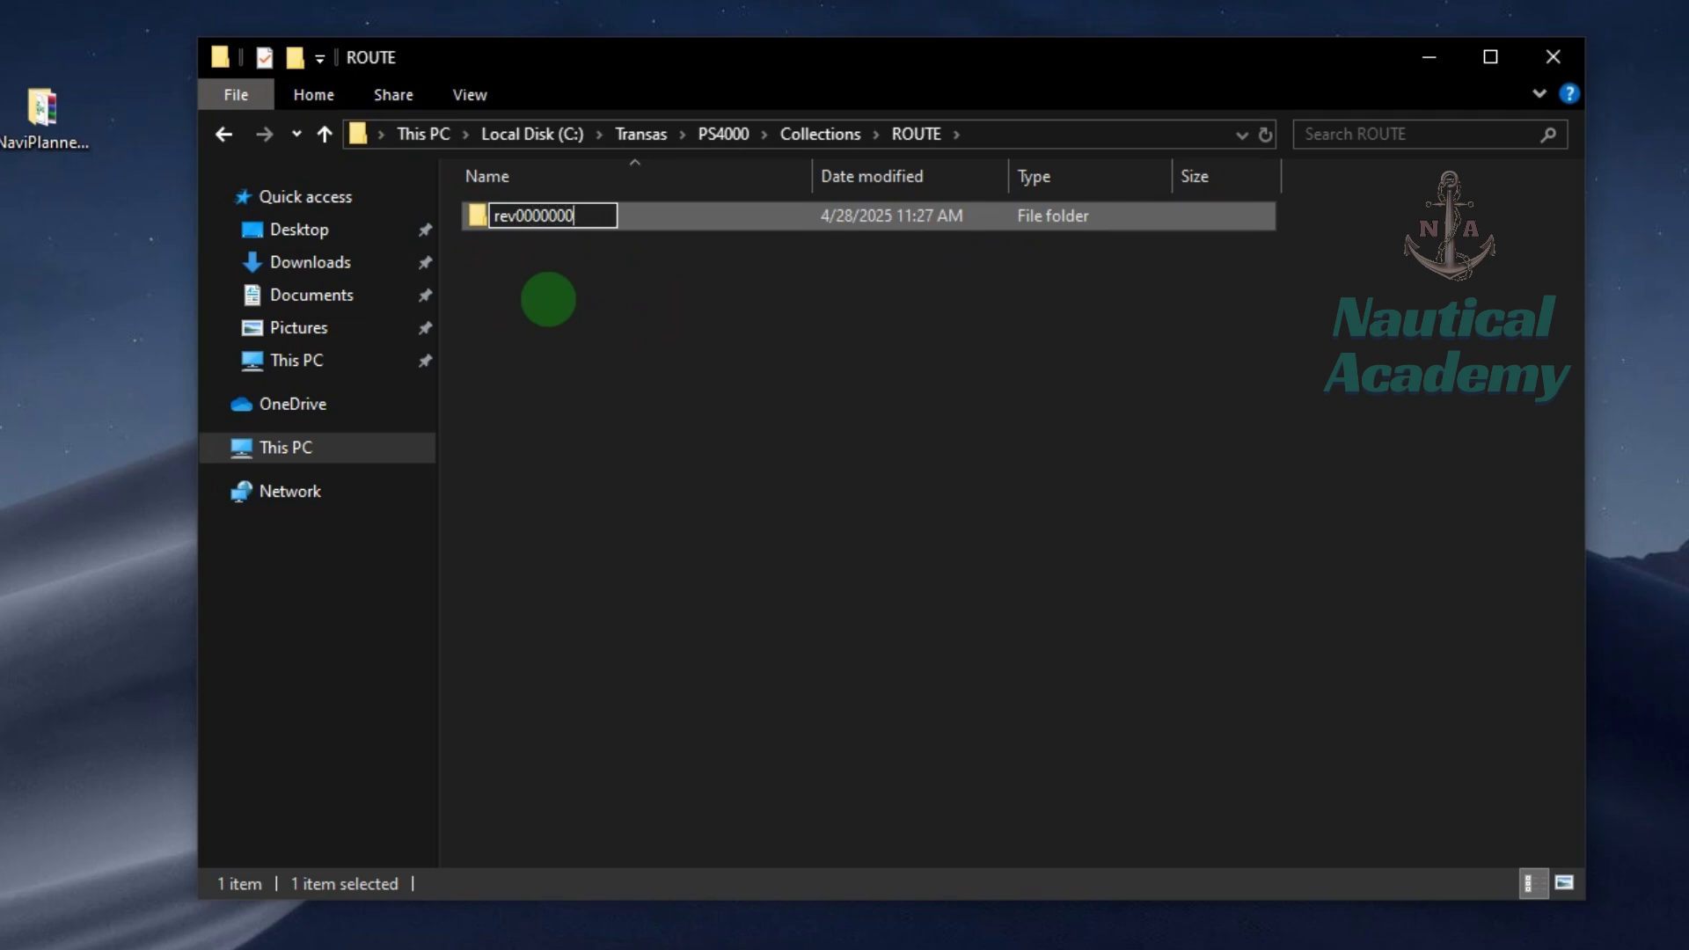
{"action": "type", "text": "A"}
{"action": "key", "text": "Return"}
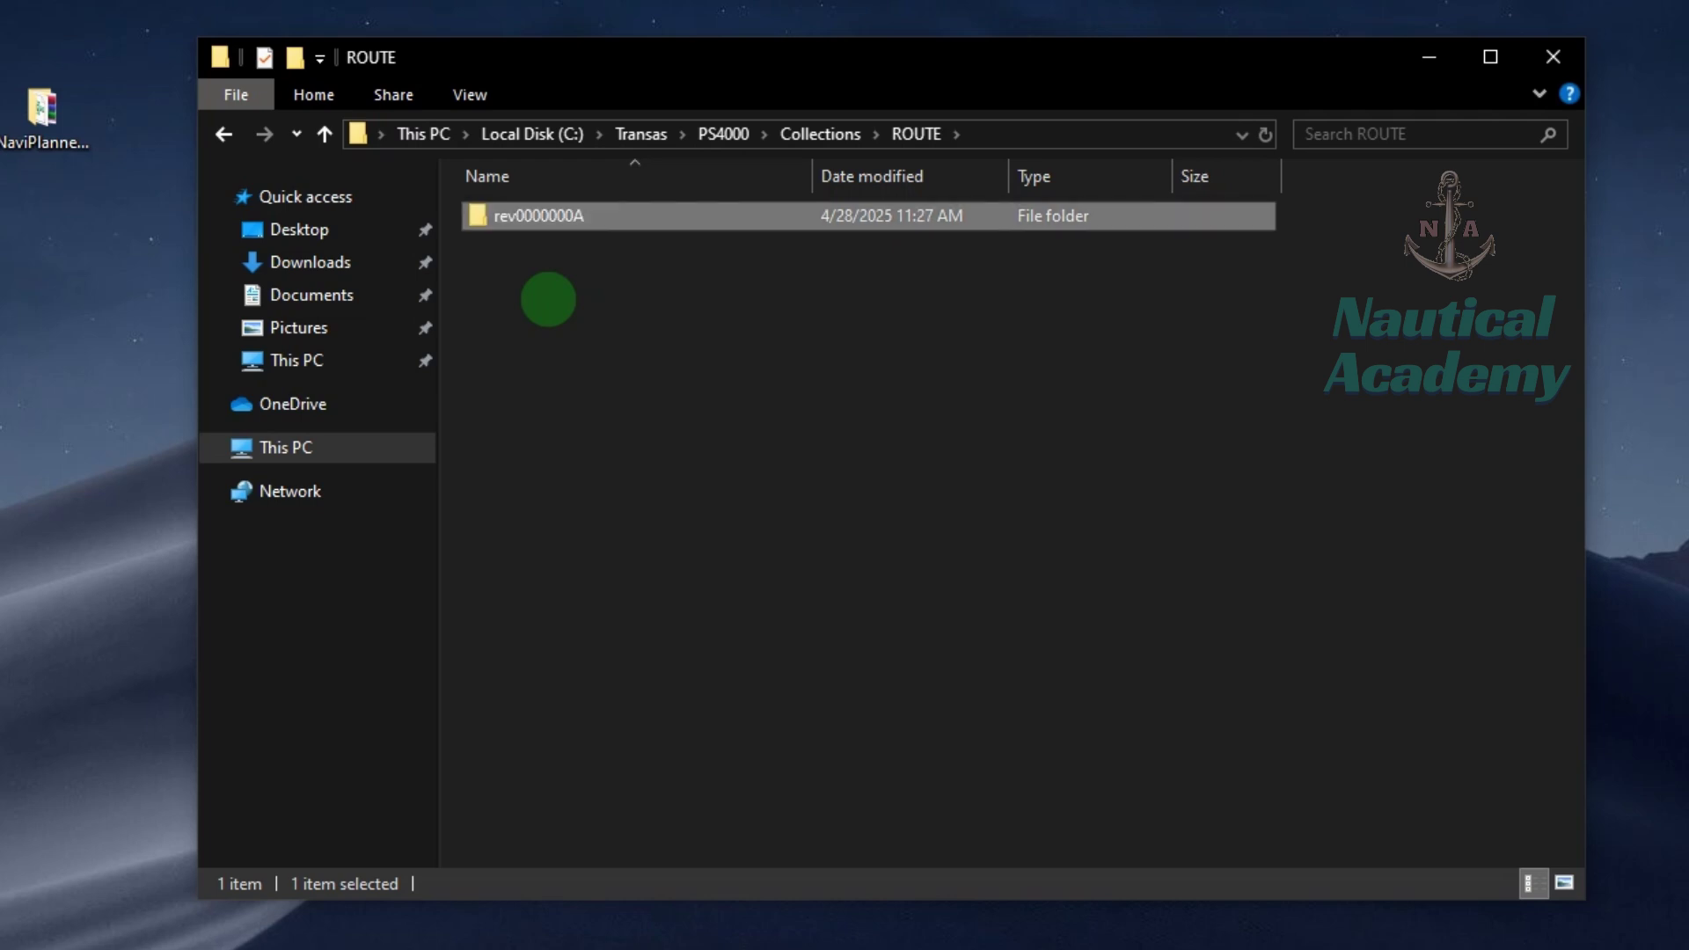
{"action": "left_click", "coordinate": [584, 290]}
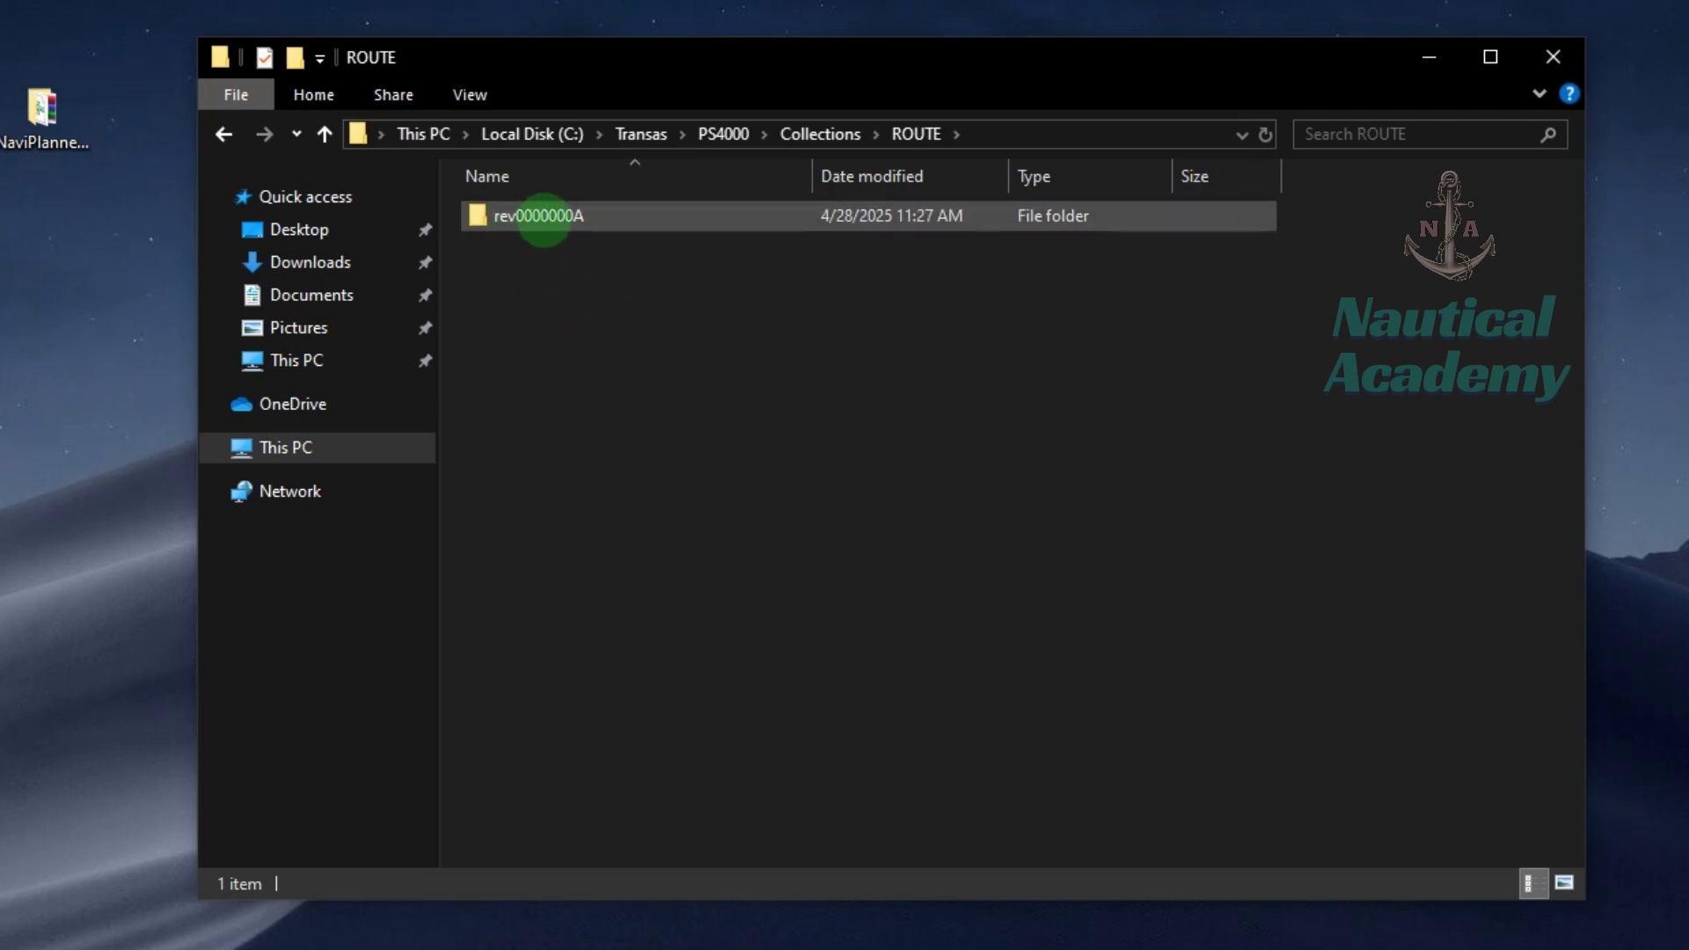
Go back up to PS4000 and retrace the path through Collections and ROUTE into the rev0000000A folder
{"action": "left_click", "coordinate": [325, 133]}
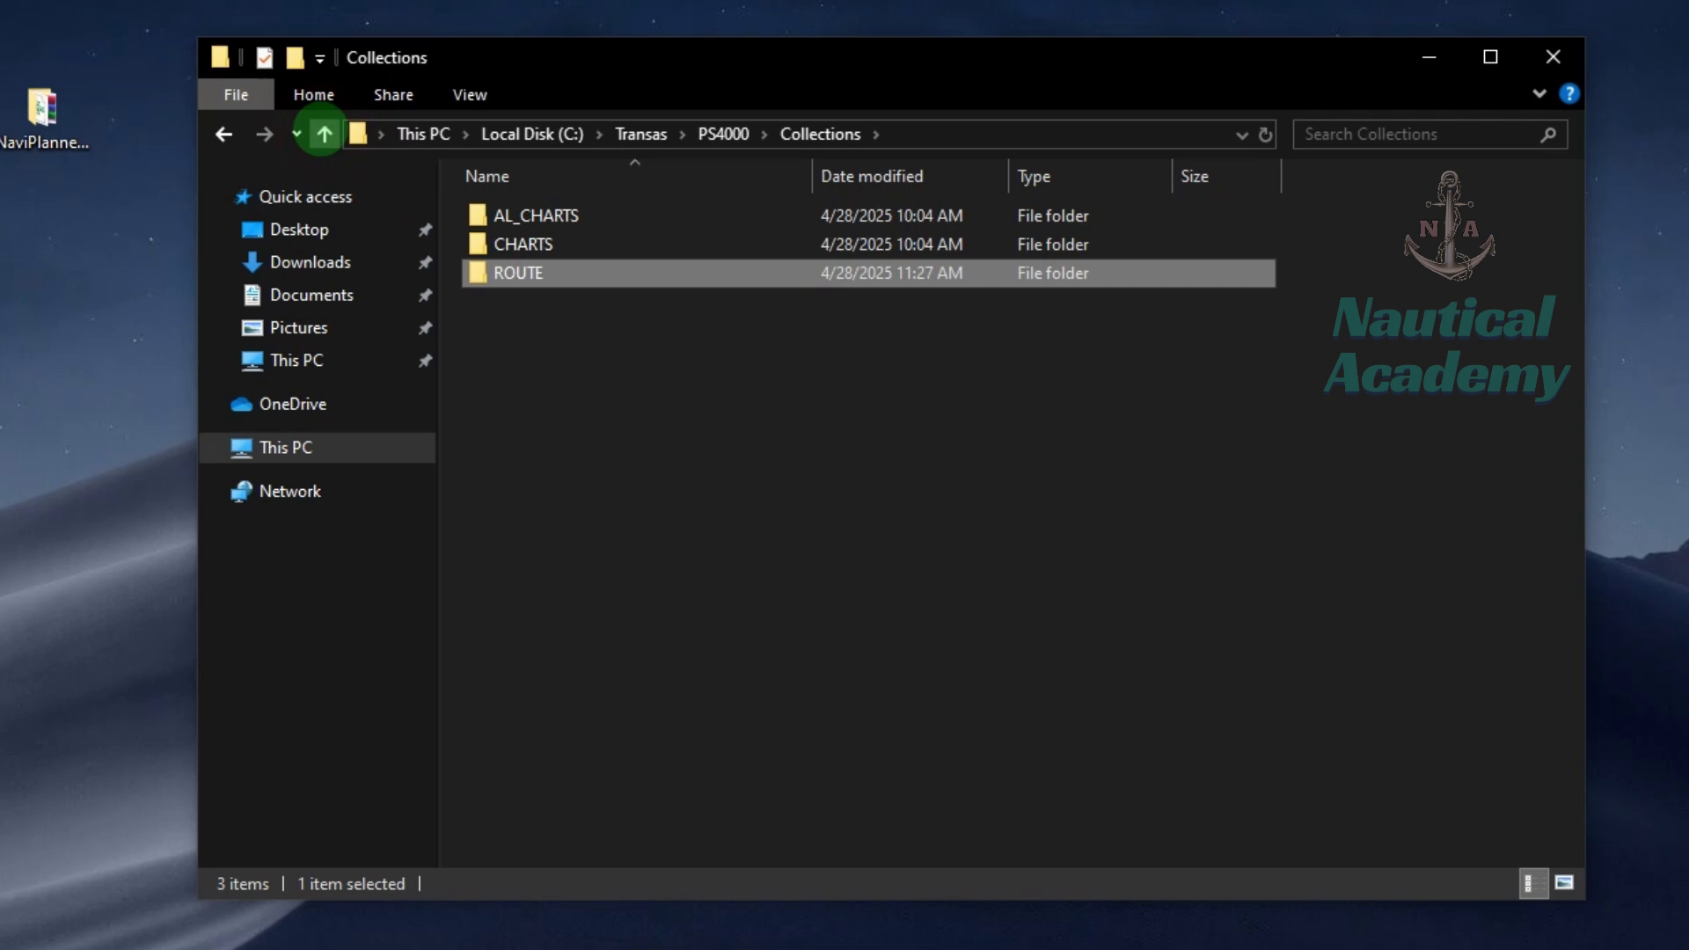
{"action": "left_click", "coordinate": [325, 133]}
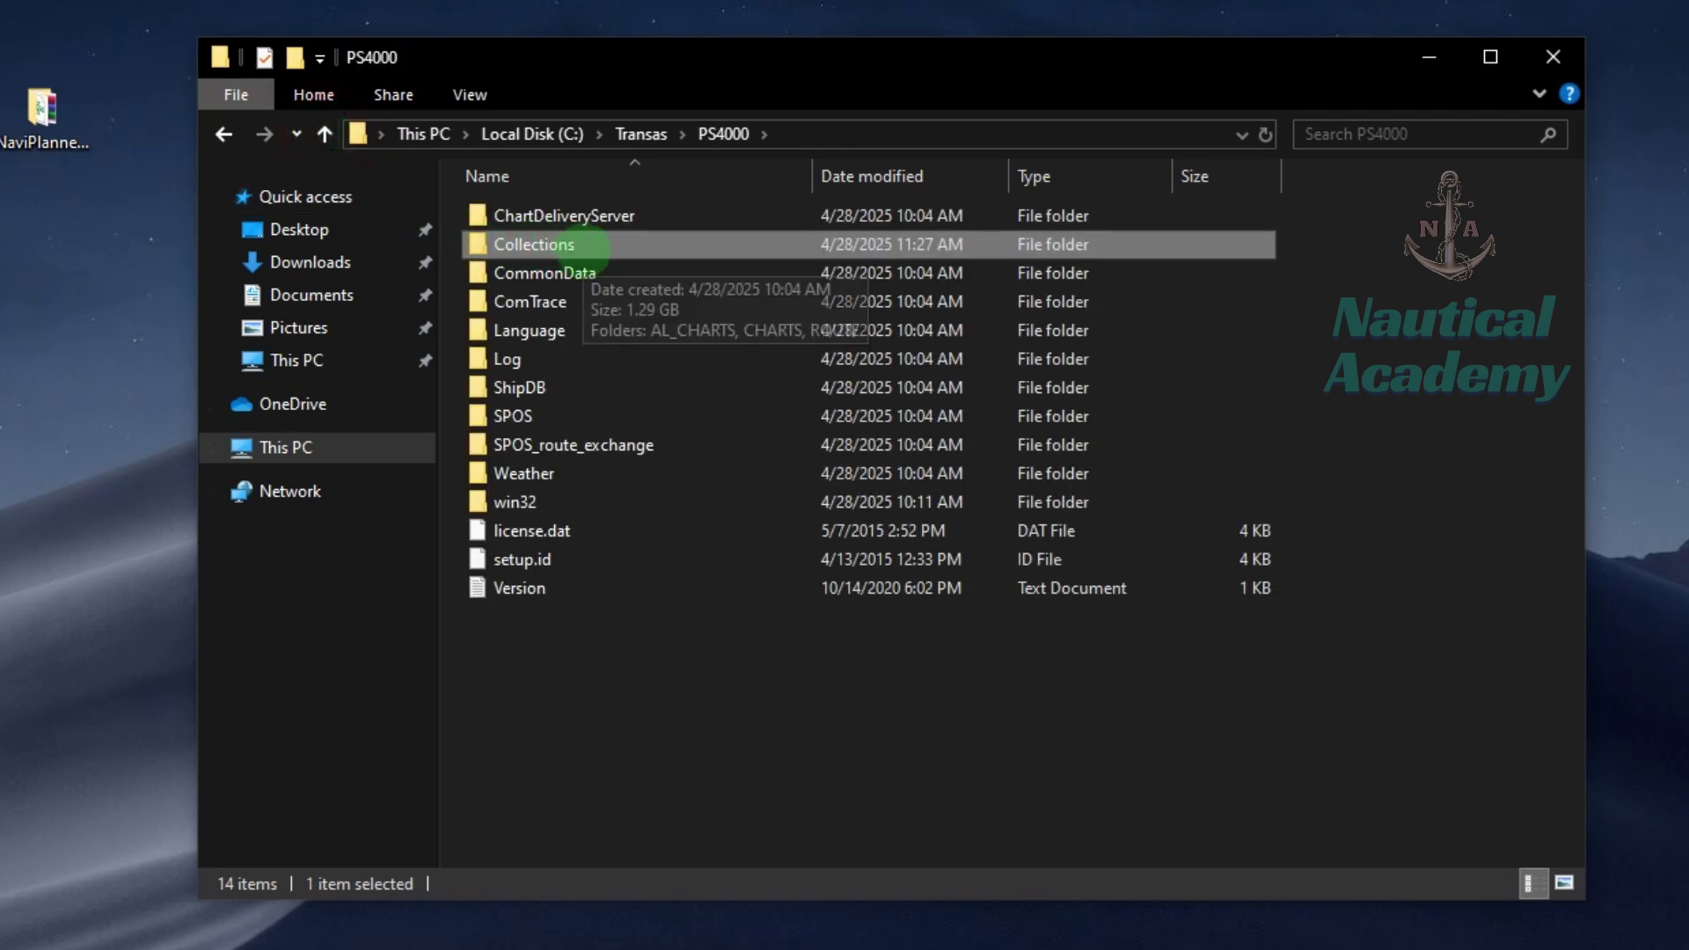
{"action": "double_click", "coordinate": [582, 248]}
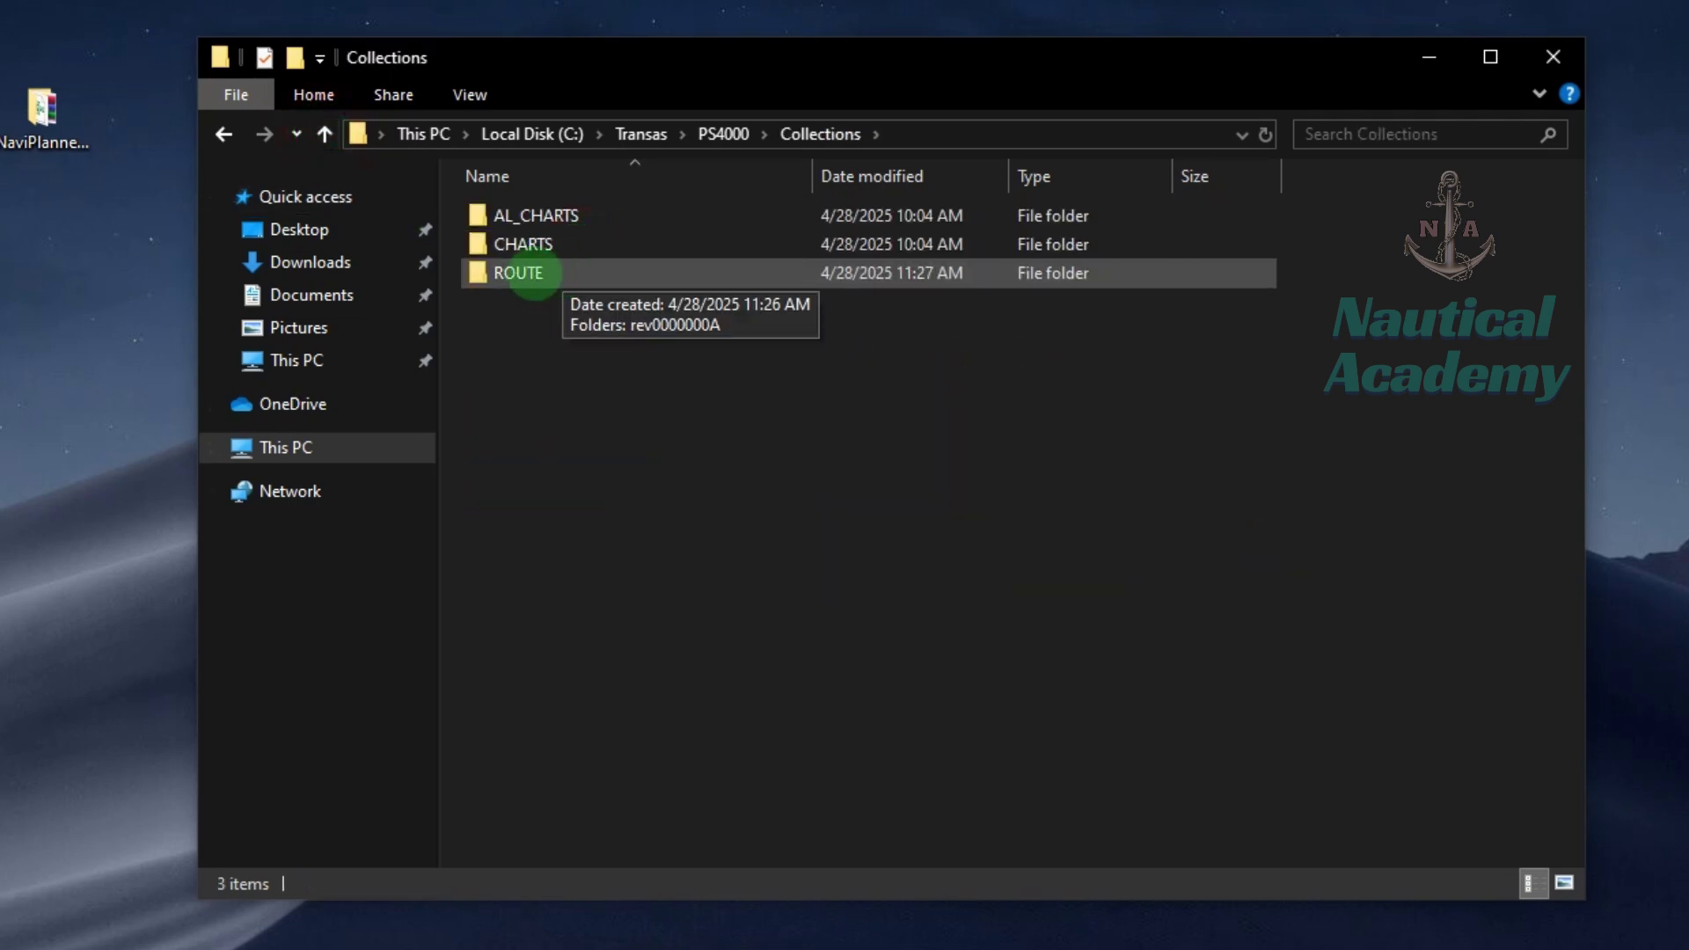
{"action": "double_click", "coordinate": [556, 274]}
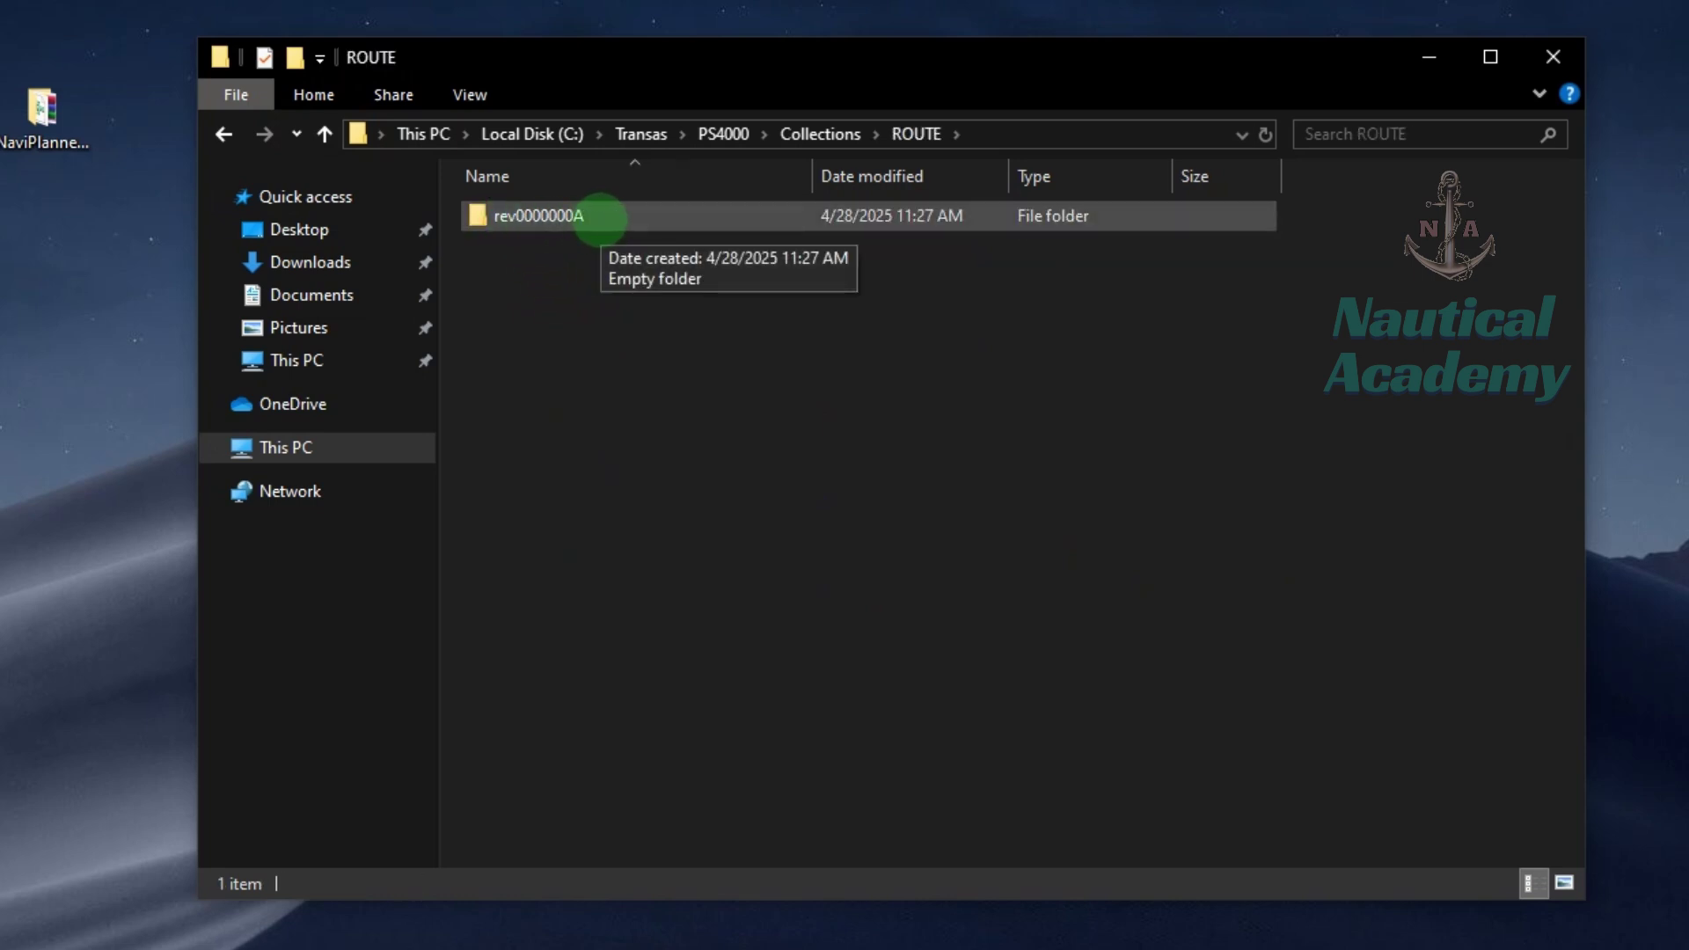
{"action": "double_click", "coordinate": [598, 218]}
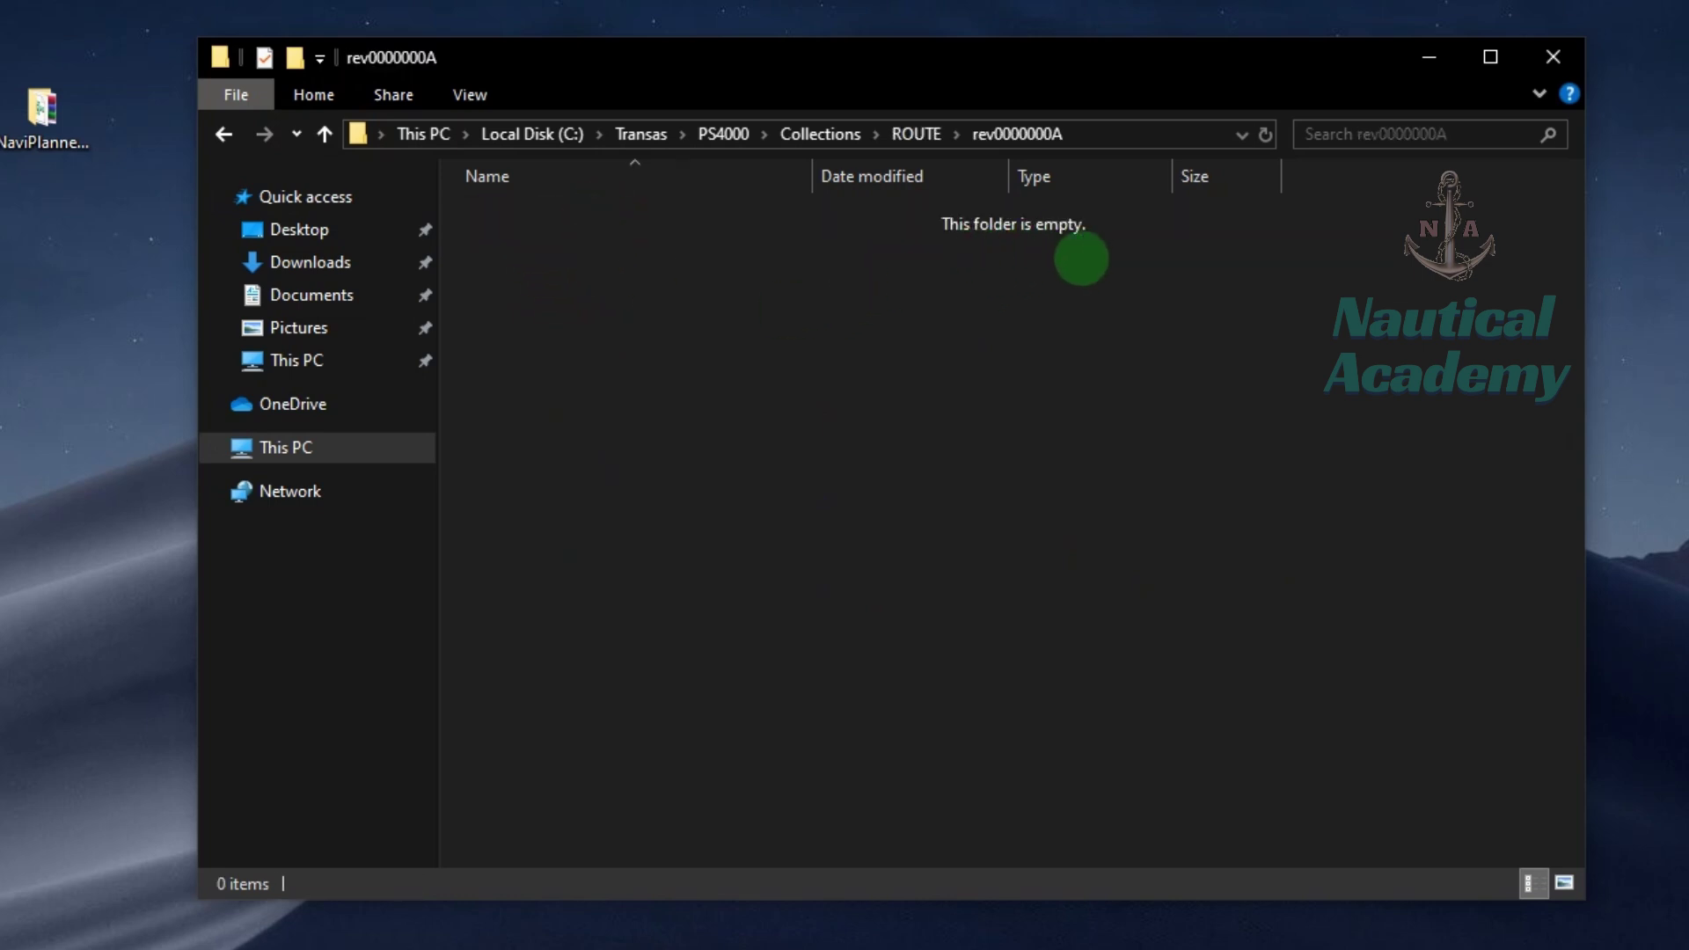
Paste the copied route files into rev0000000A, reduce the selection to the first file and look through the list
{"action": "right_click", "coordinate": [640, 256]}
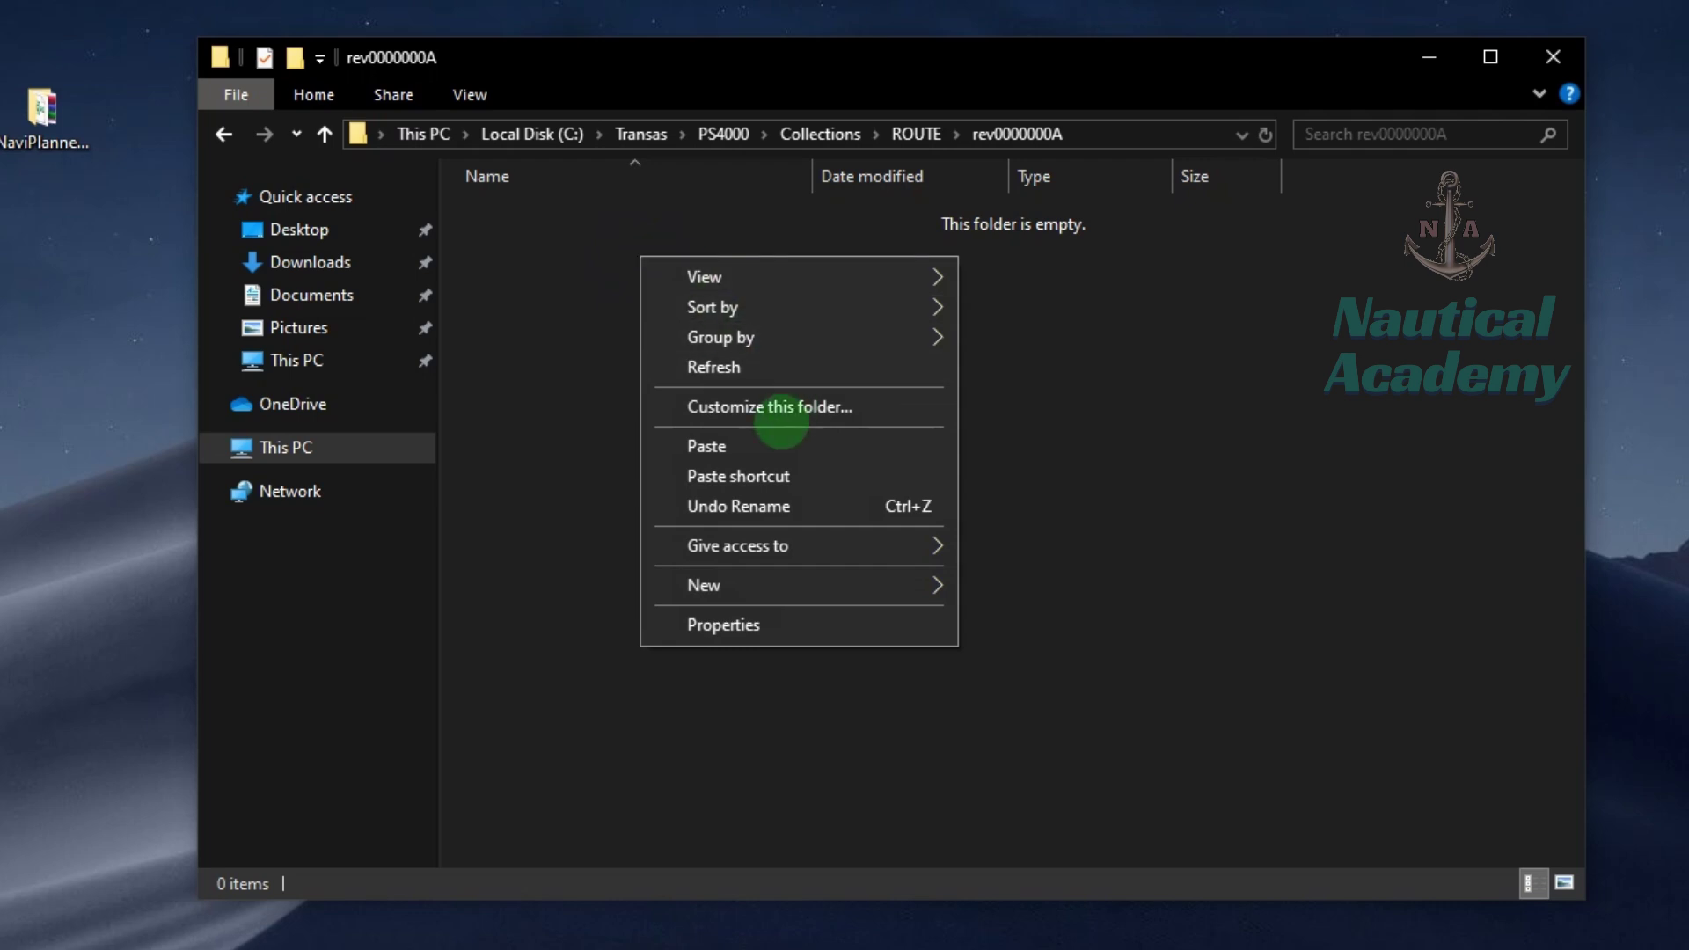
{"action": "left_click", "coordinate": [708, 447]}
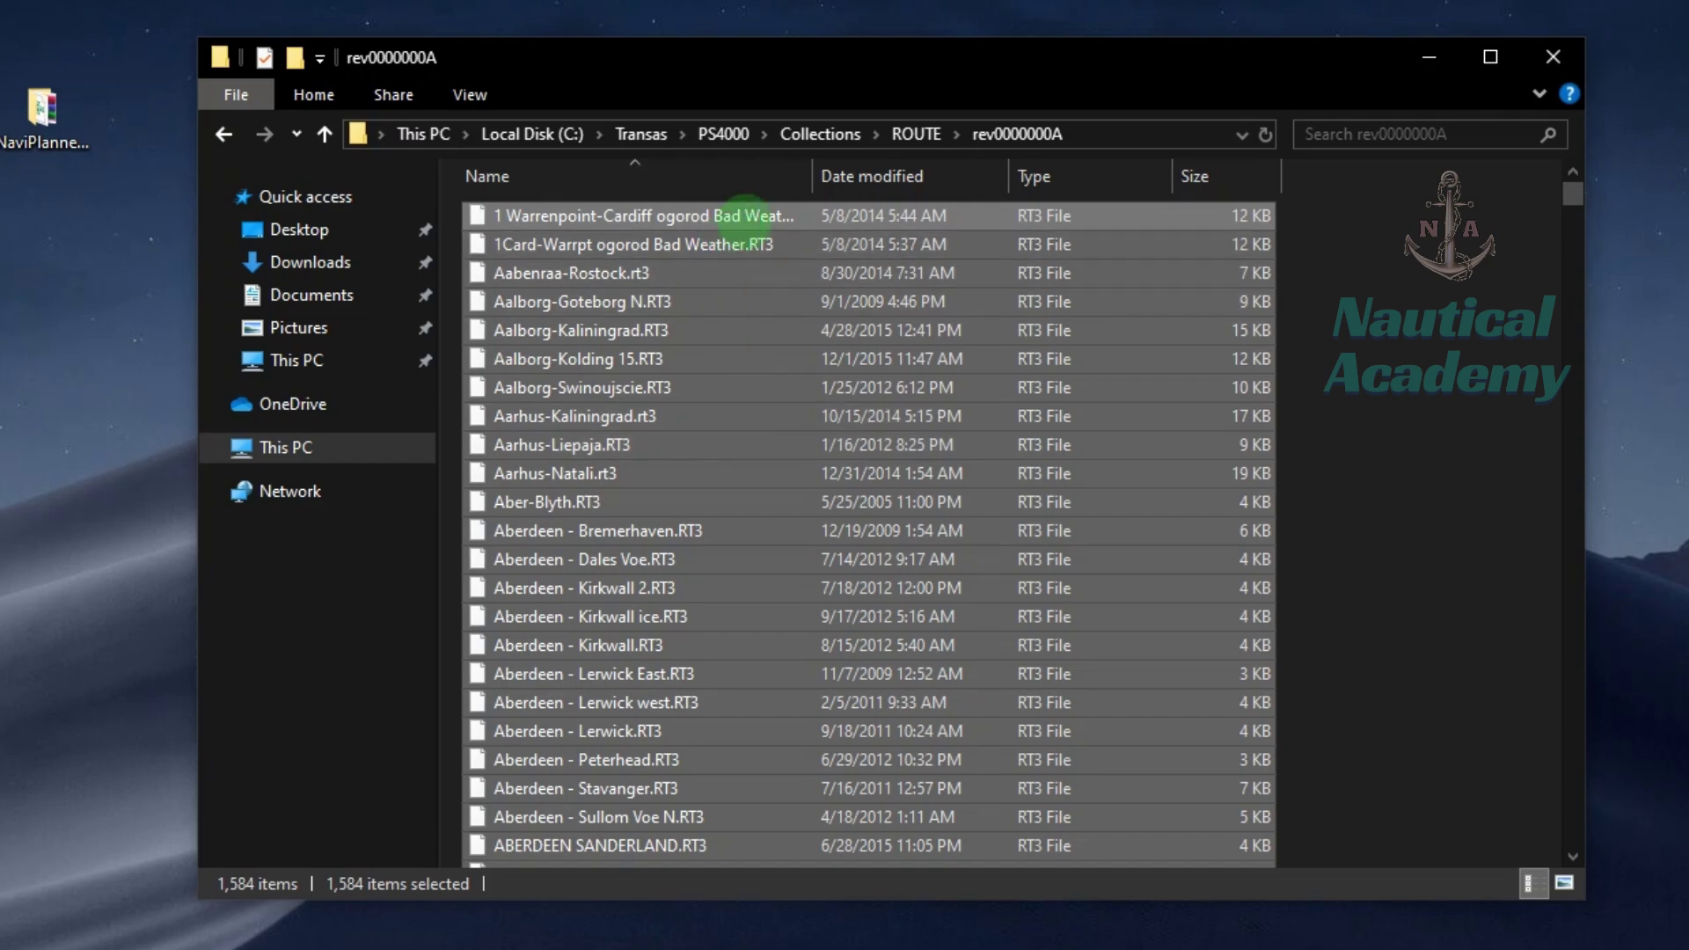
{"action": "left_click", "coordinate": [779, 216]}
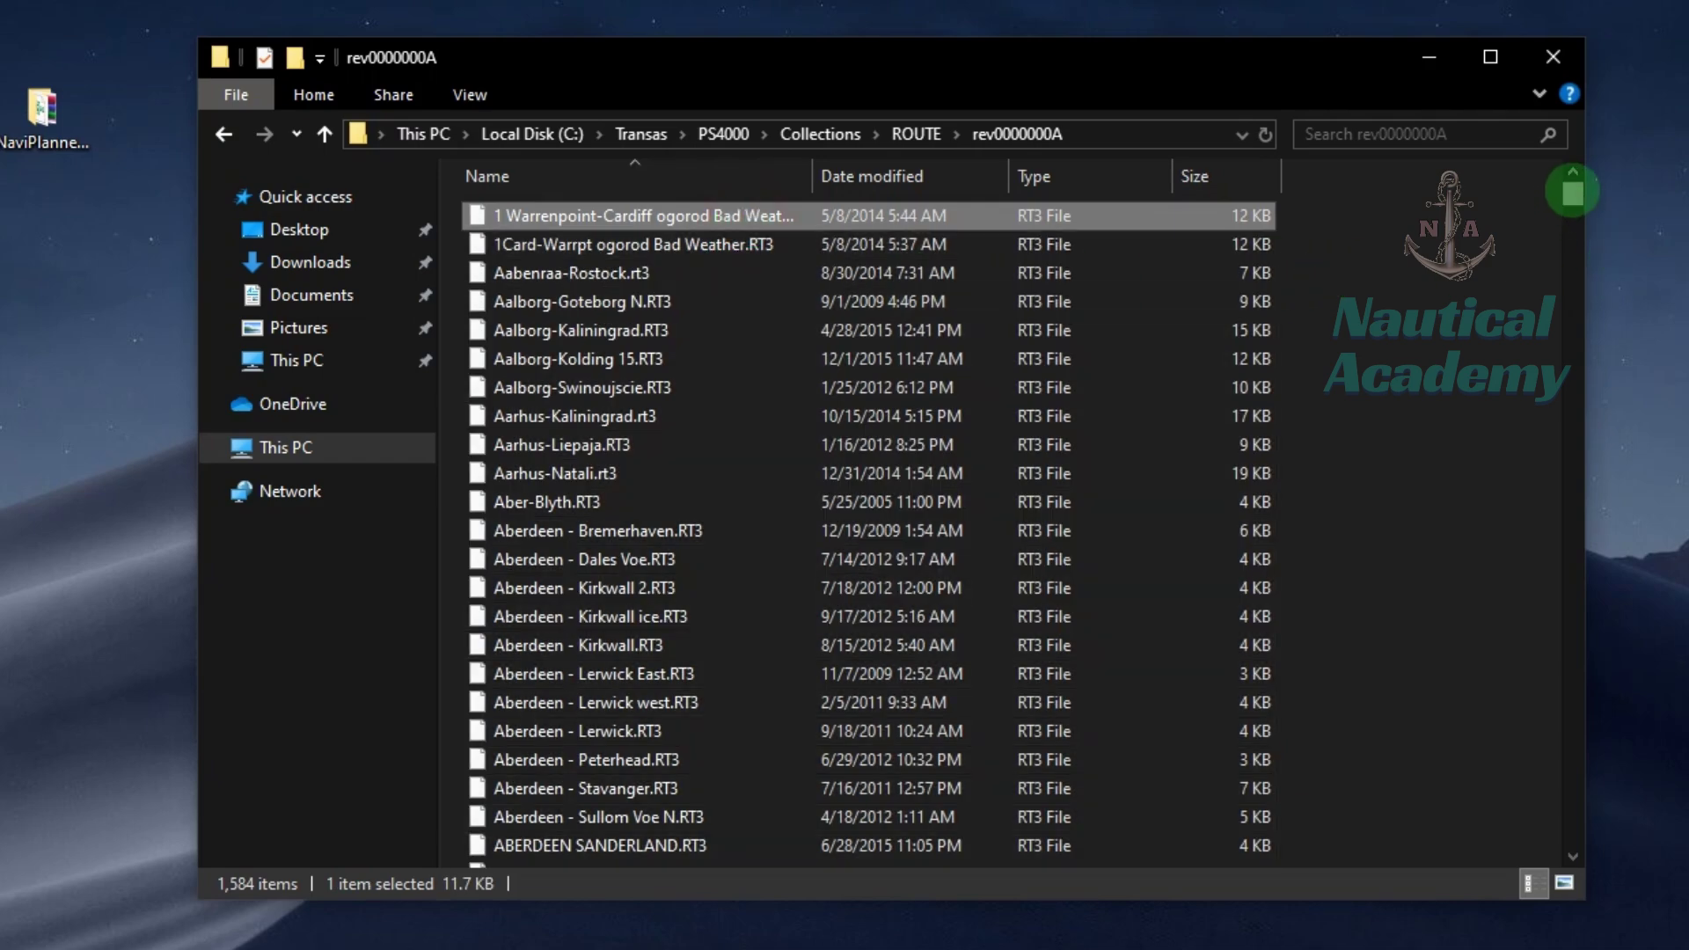
{"action": "left_click_drag", "start_coordinate": [1573, 192], "coordinate": [1610, 141]}
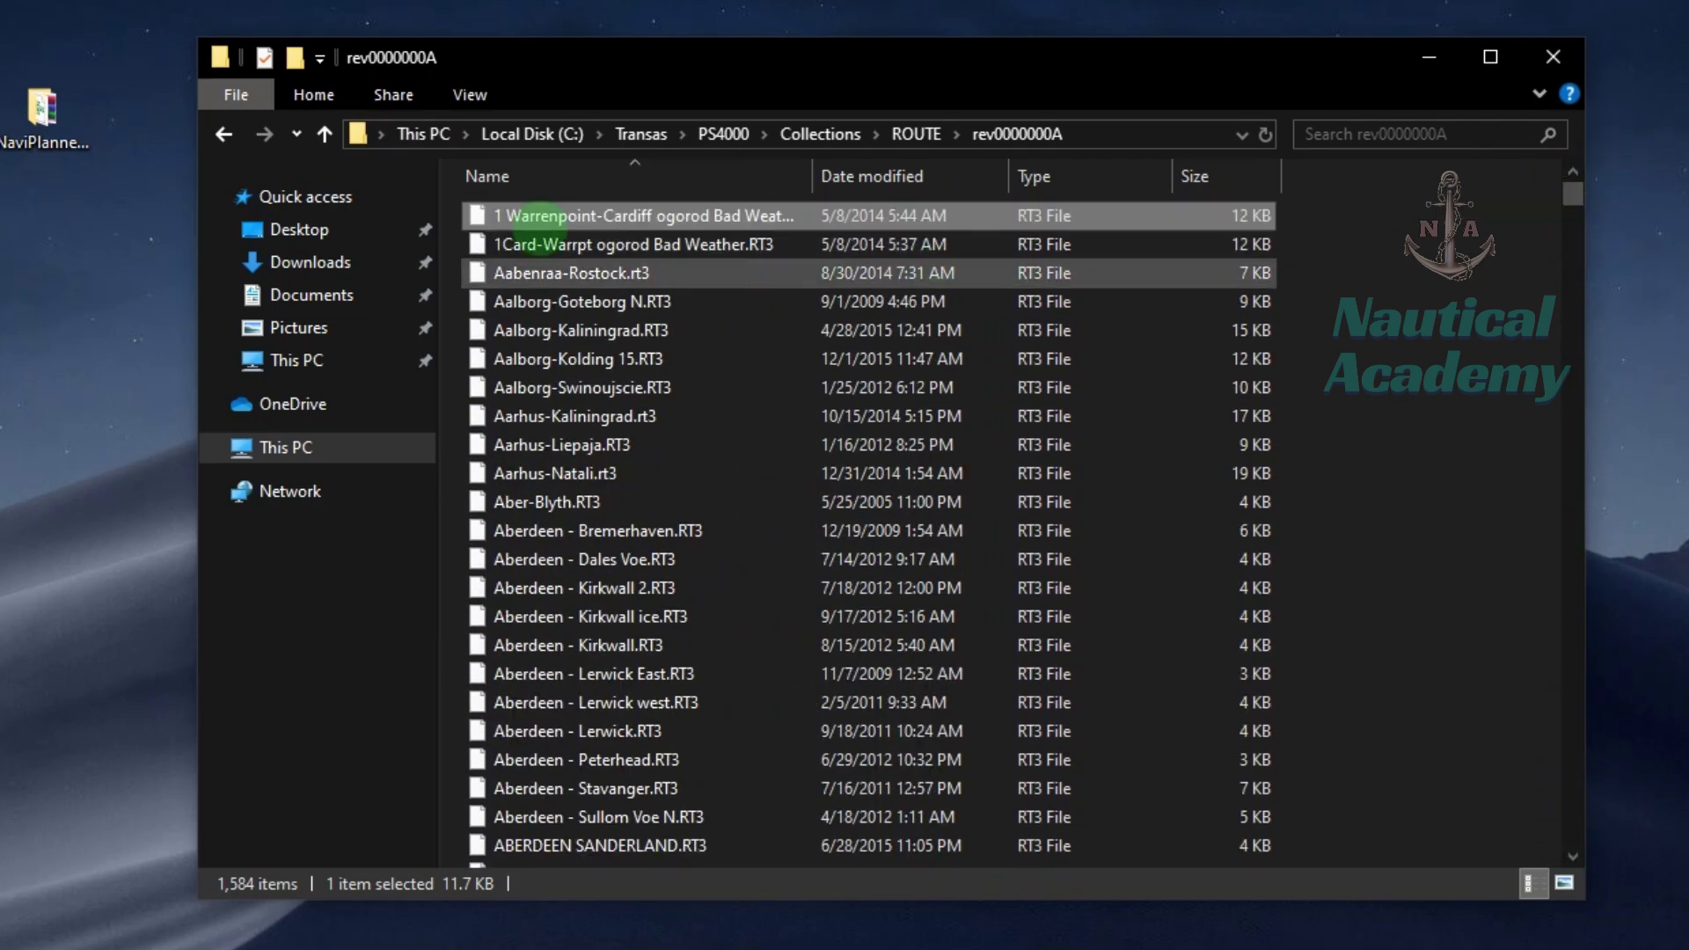
Leave rev0000000A, close the folder window and bring up the Windows Date & time settings
{"action": "left_click", "coordinate": [325, 133]}
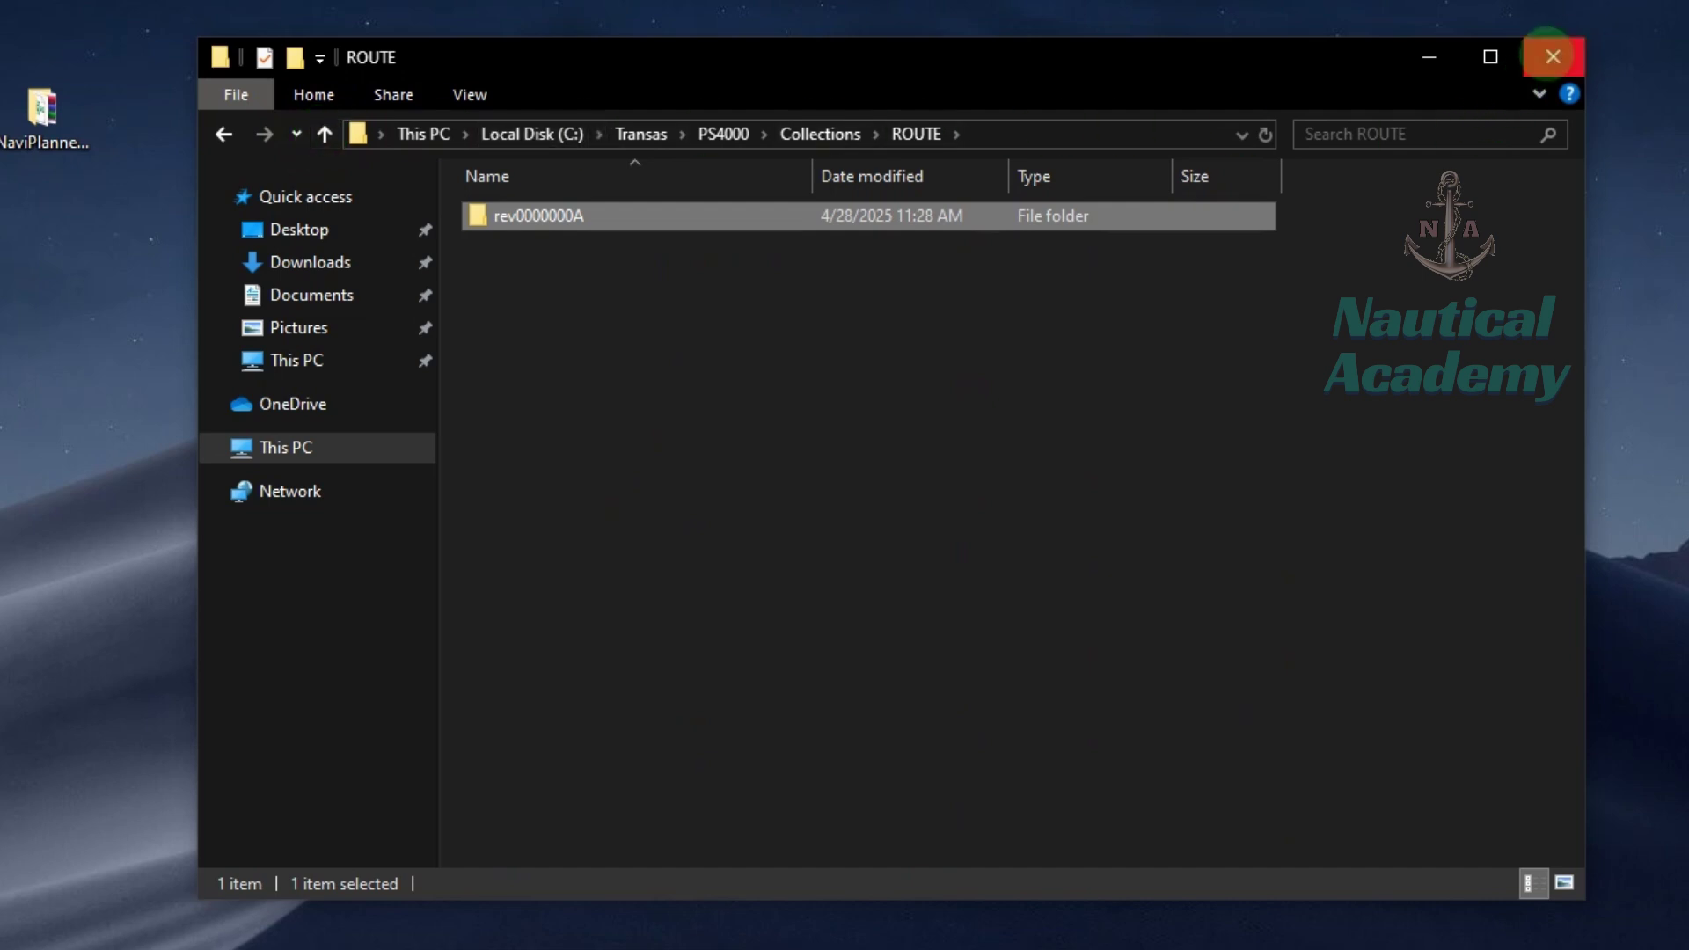
{"action": "left_click", "coordinate": [1553, 56]}
{"action": "left_click", "coordinate": [657, 932]}
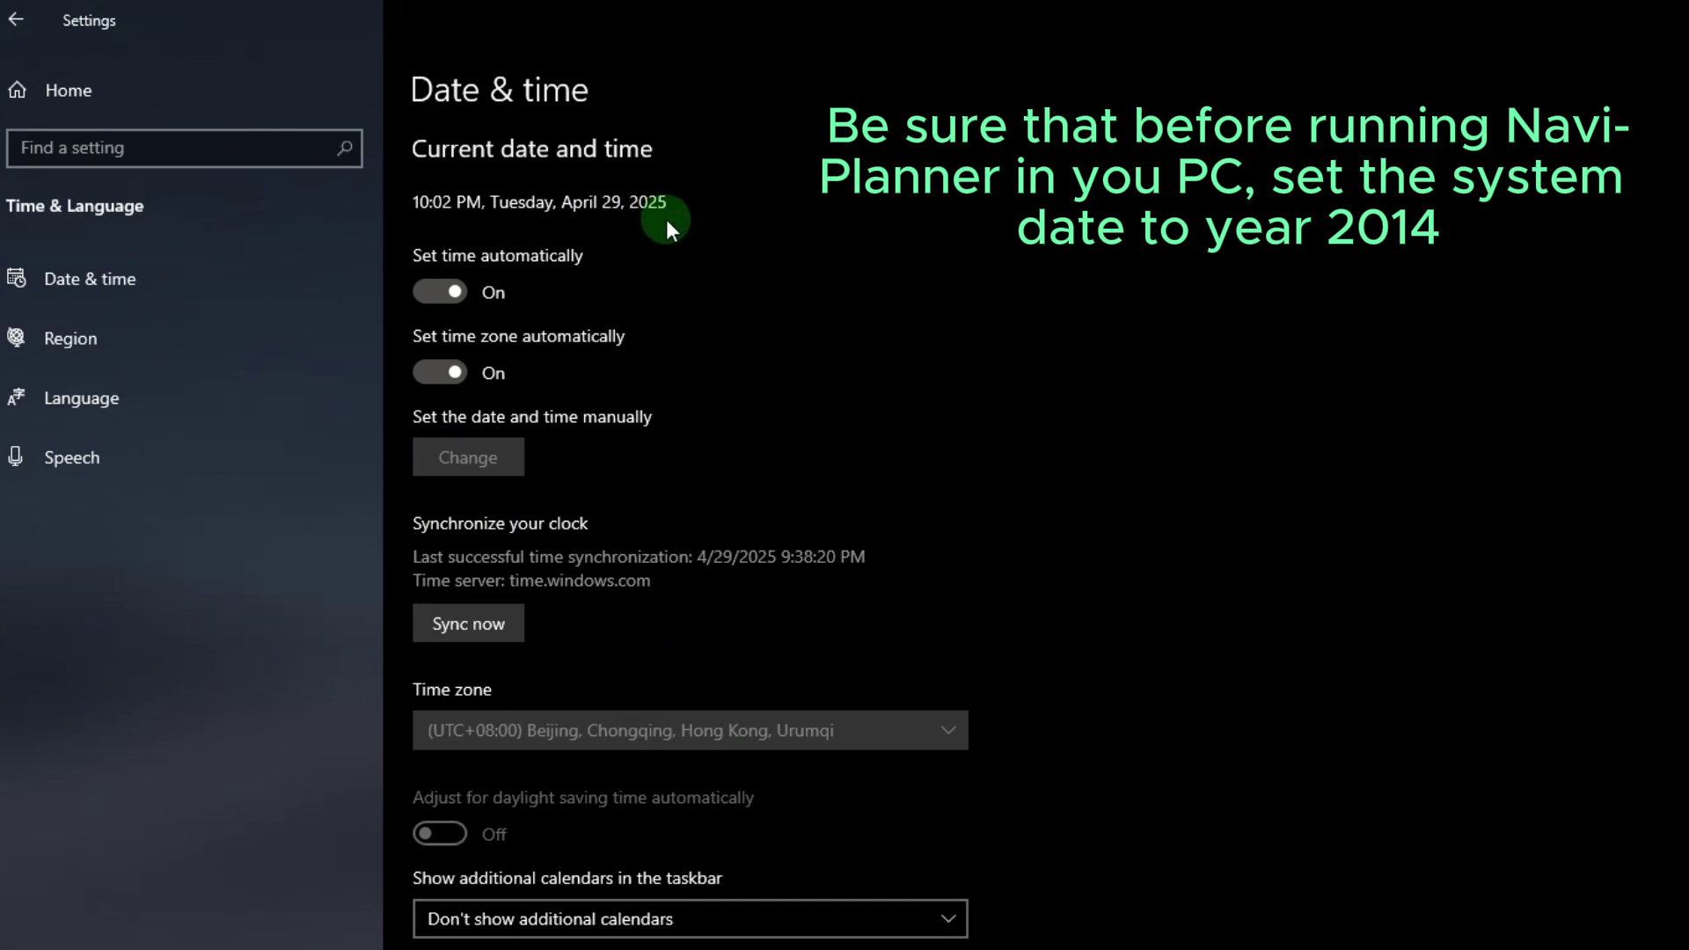
Turn off automatic time setting, set the system date's year to 2014 and close the Settings window
{"action": "left_click", "coordinate": [431, 299]}
{"action": "left_click", "coordinate": [450, 457]}
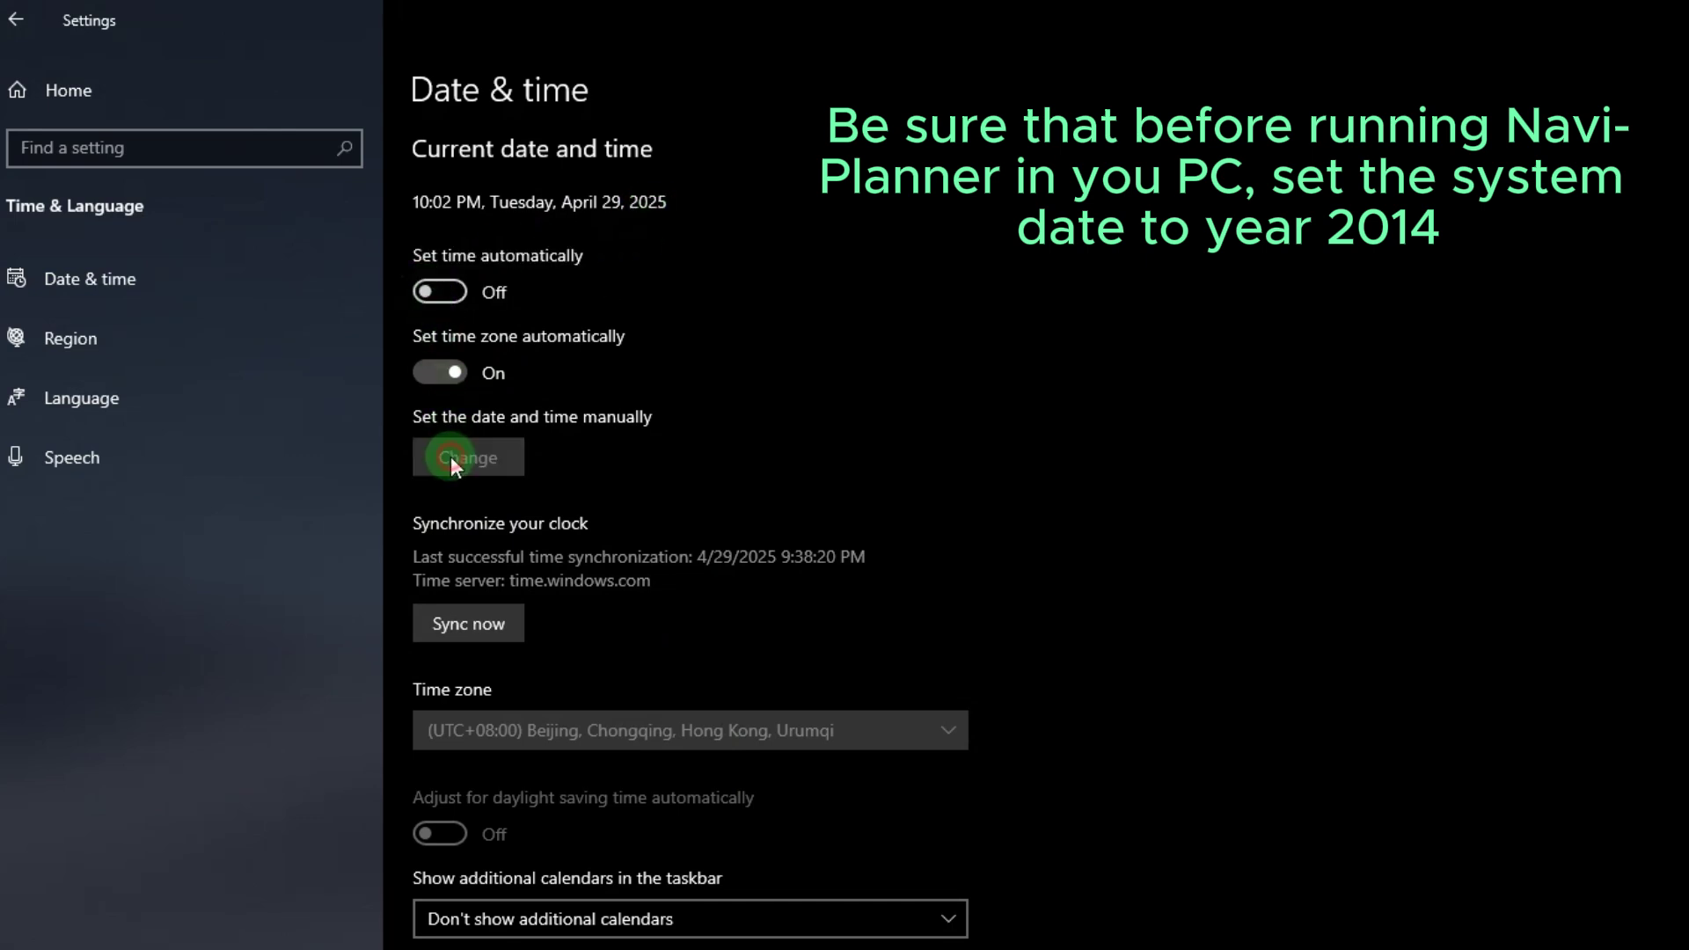
{"action": "left_click", "coordinate": [1205, 591]}
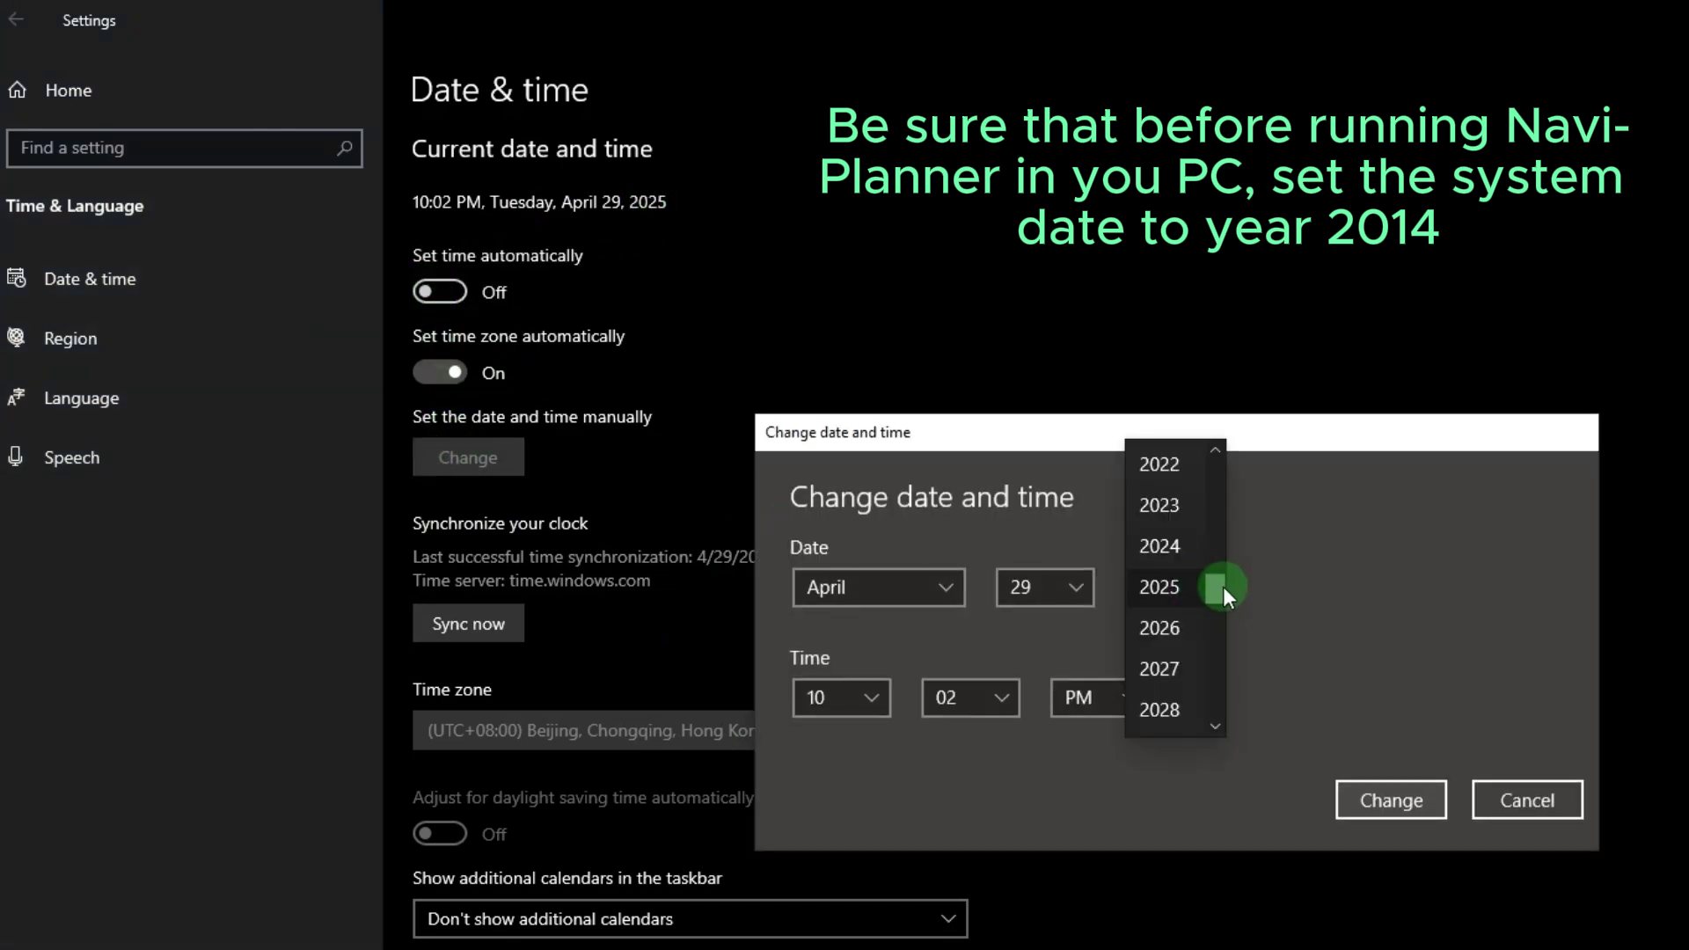
{"action": "left_click_drag", "start_coordinate": [1222, 586], "coordinate": [1224, 552]}
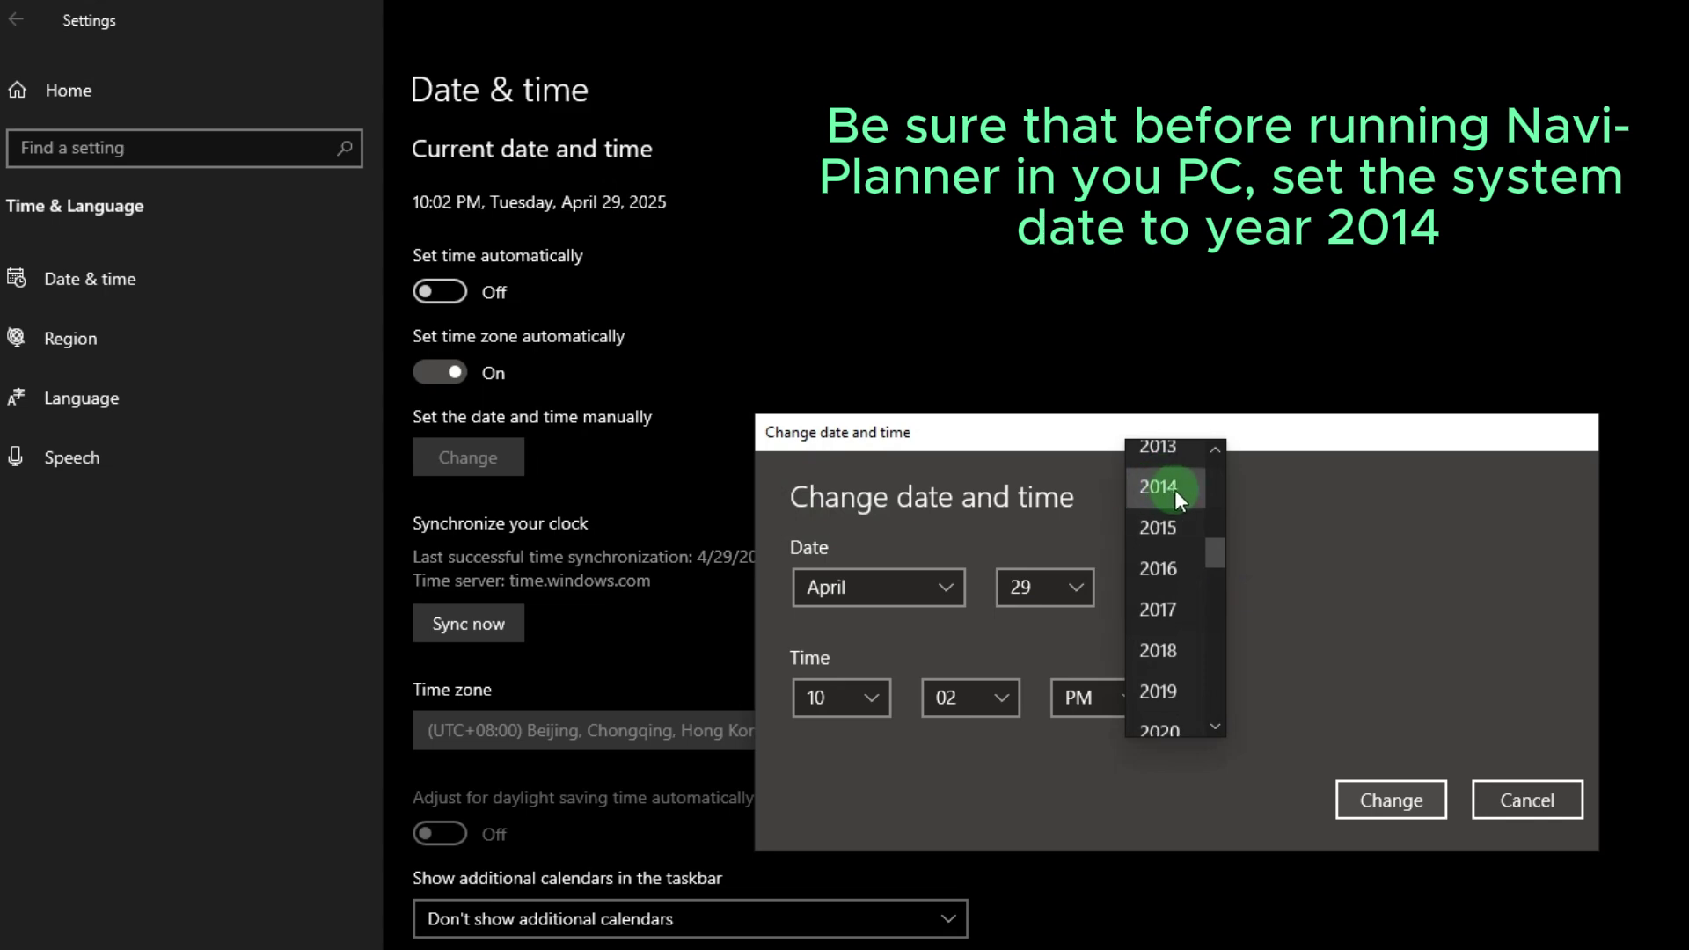
{"action": "left_click", "coordinate": [1157, 487]}
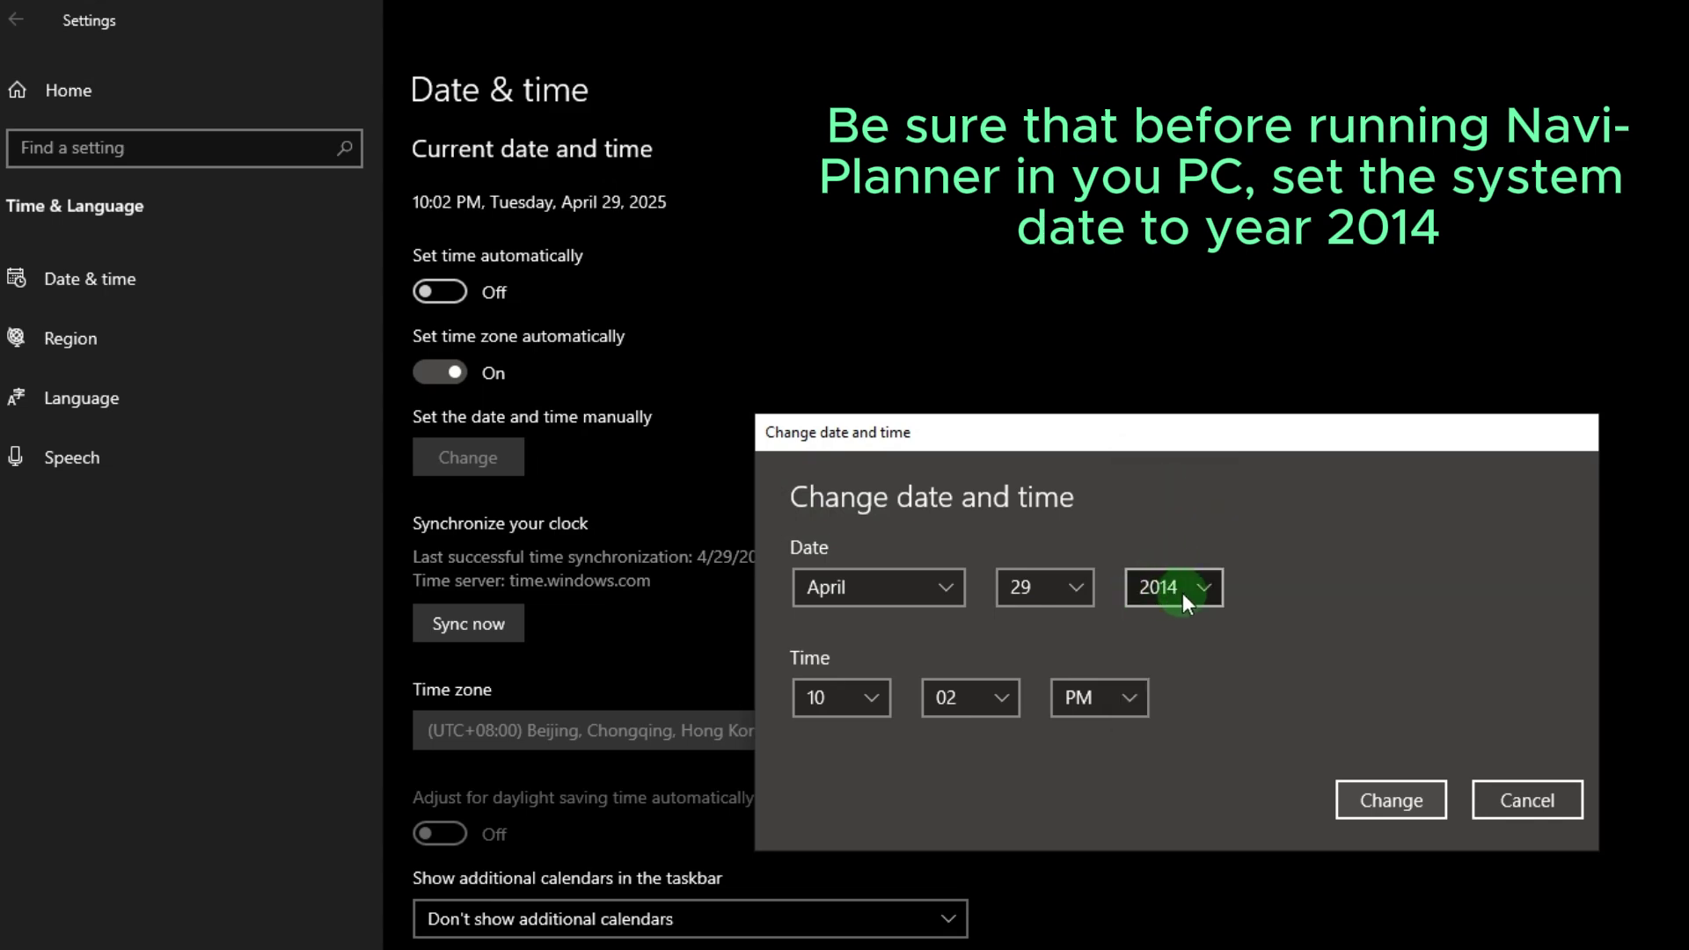
{"action": "left_click", "coordinate": [1386, 800]}
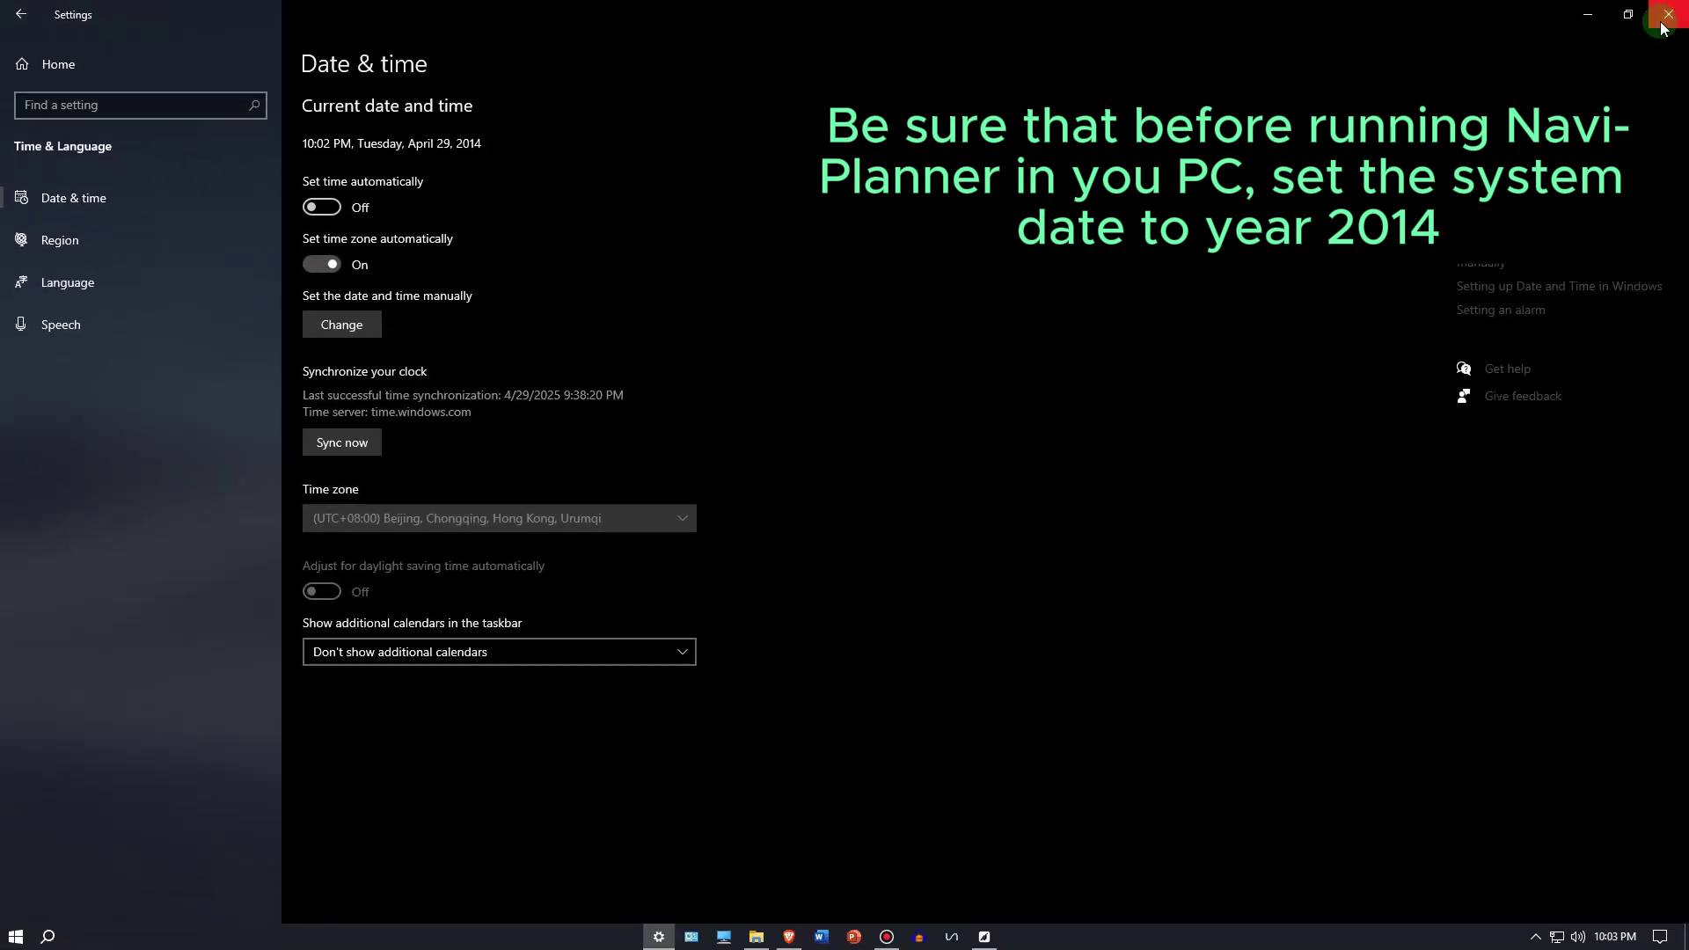
{"action": "left_click", "coordinate": [1652, 18]}
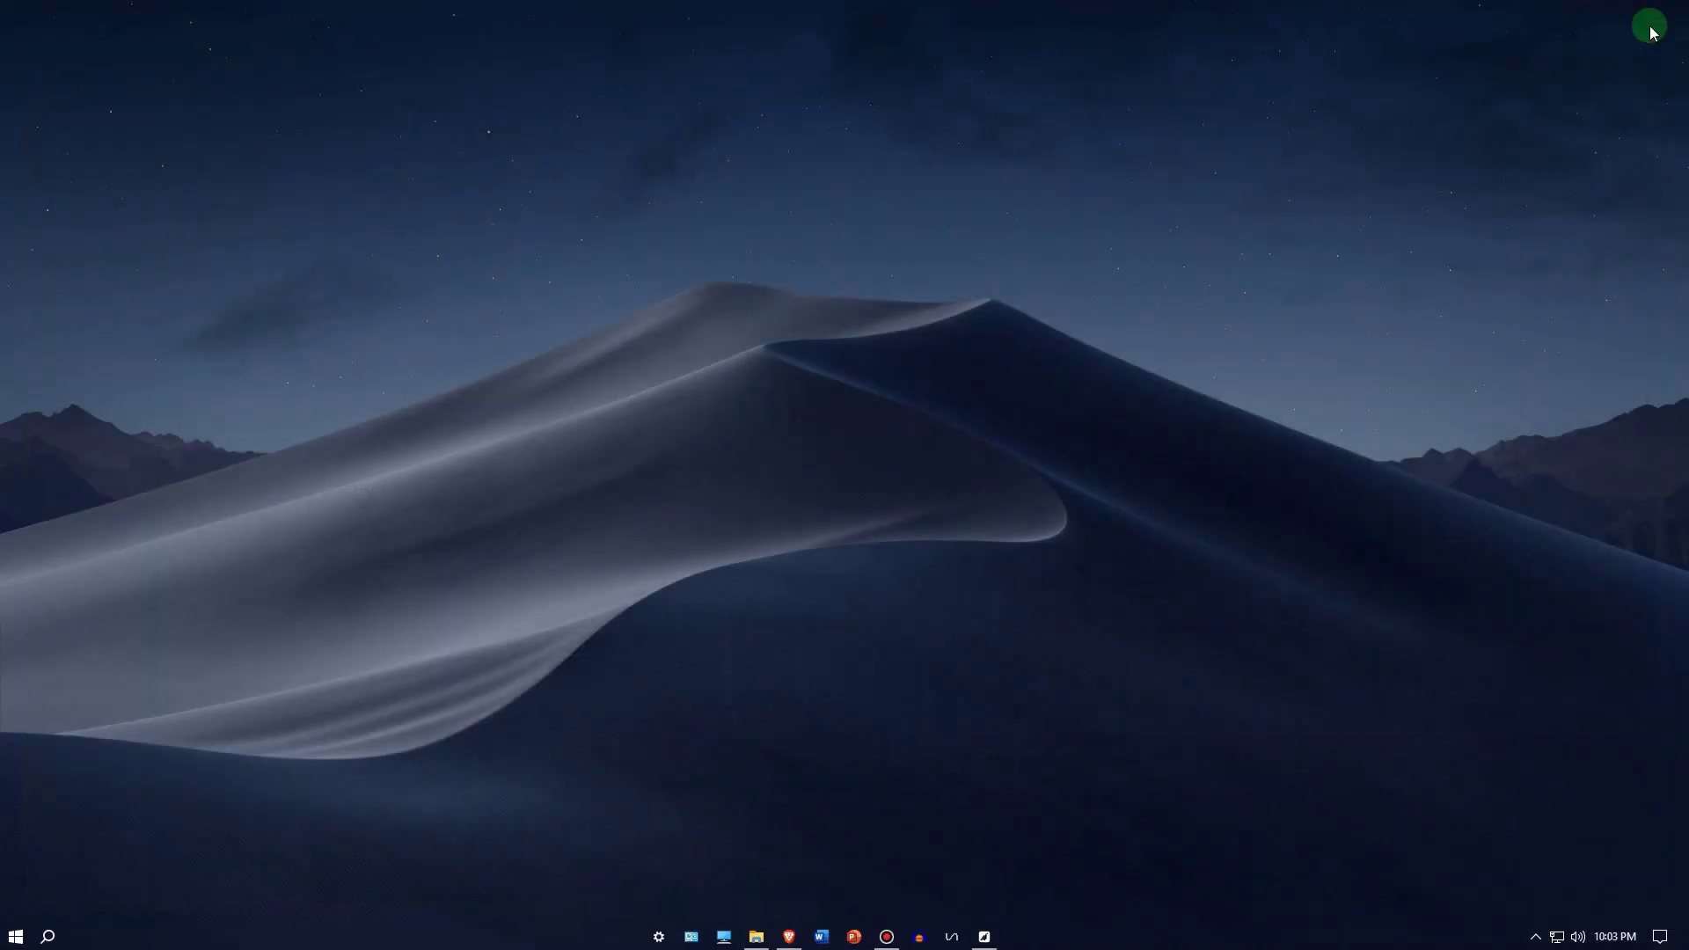
Launch Navi-Planner 4000 from the installed apps and cancel the licence download from the server
{"action": "left_click", "coordinate": [15, 936]}
{"action": "left_click", "coordinate": [29, 555]}
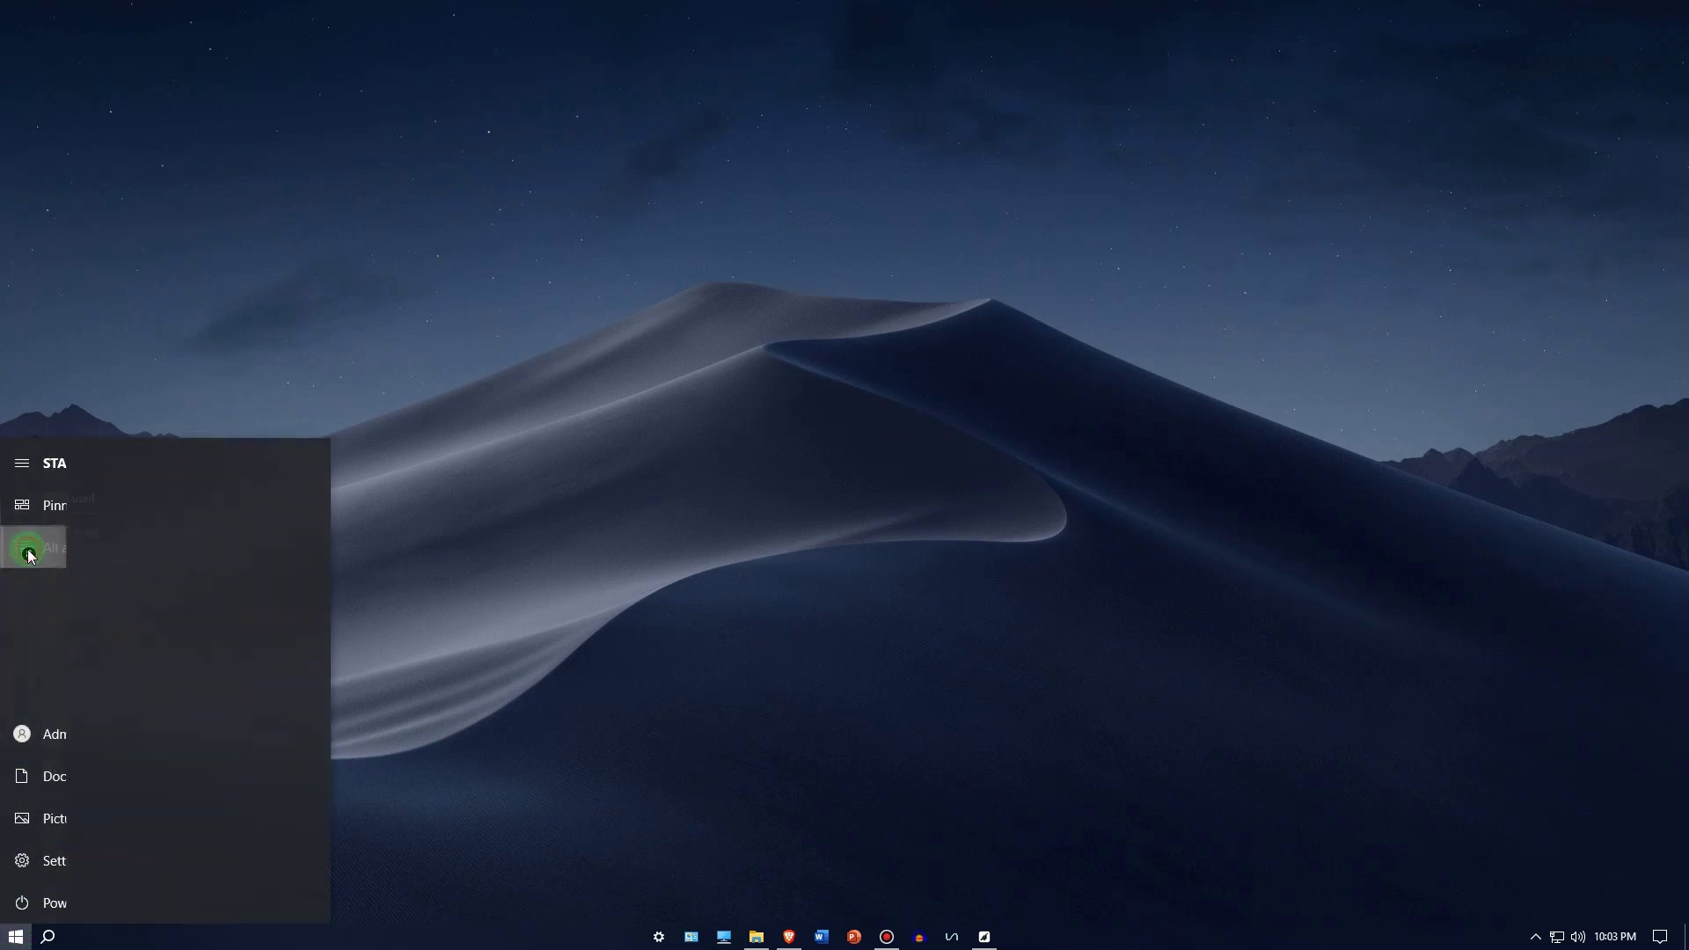
{"action": "left_click_drag", "start_coordinate": [324, 494], "coordinate": [101, 643]}
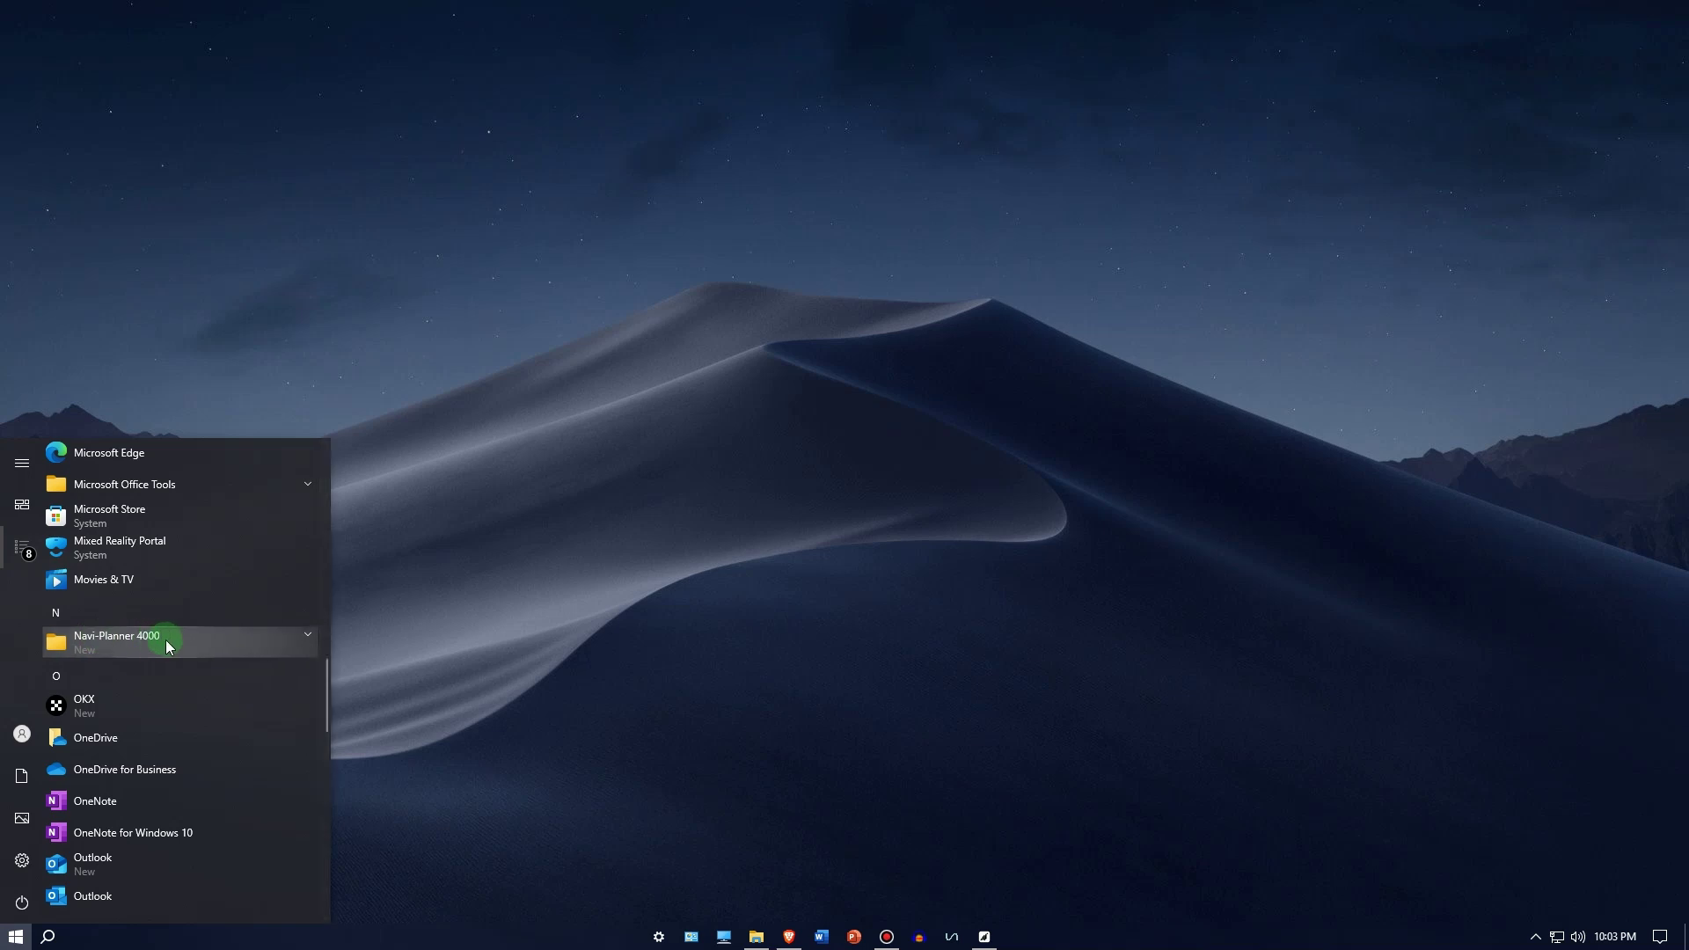
{"action": "left_click", "coordinate": [307, 636]}
{"action": "left_click", "coordinate": [154, 675]}
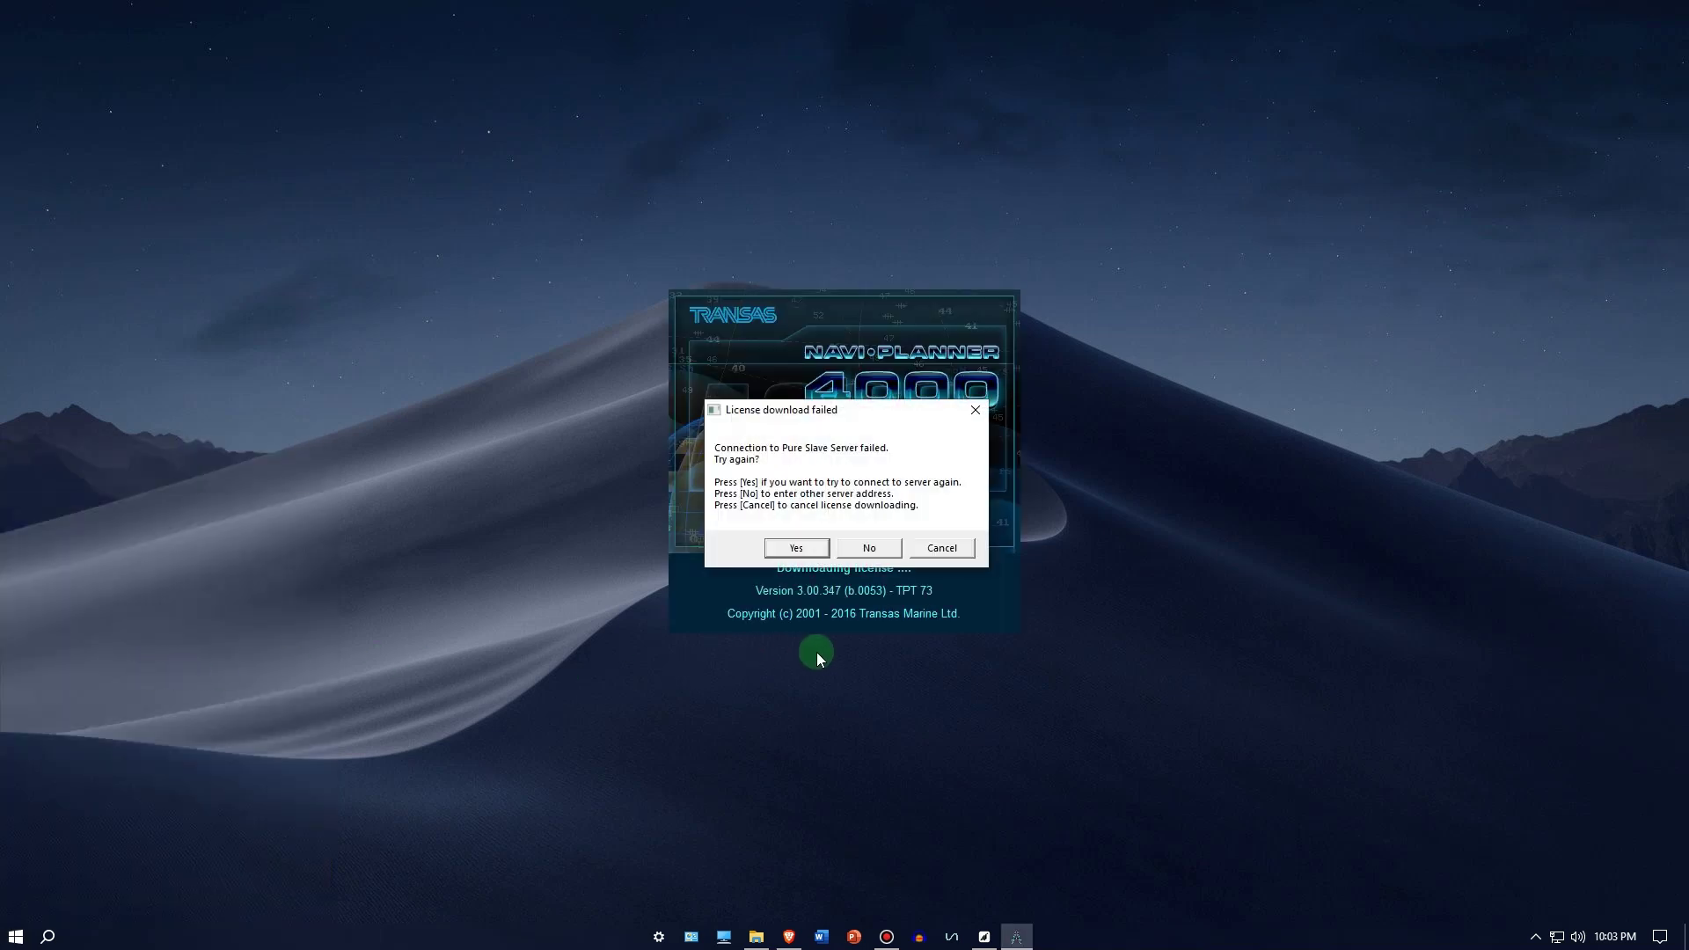
{"action": "left_click", "coordinate": [942, 547]}
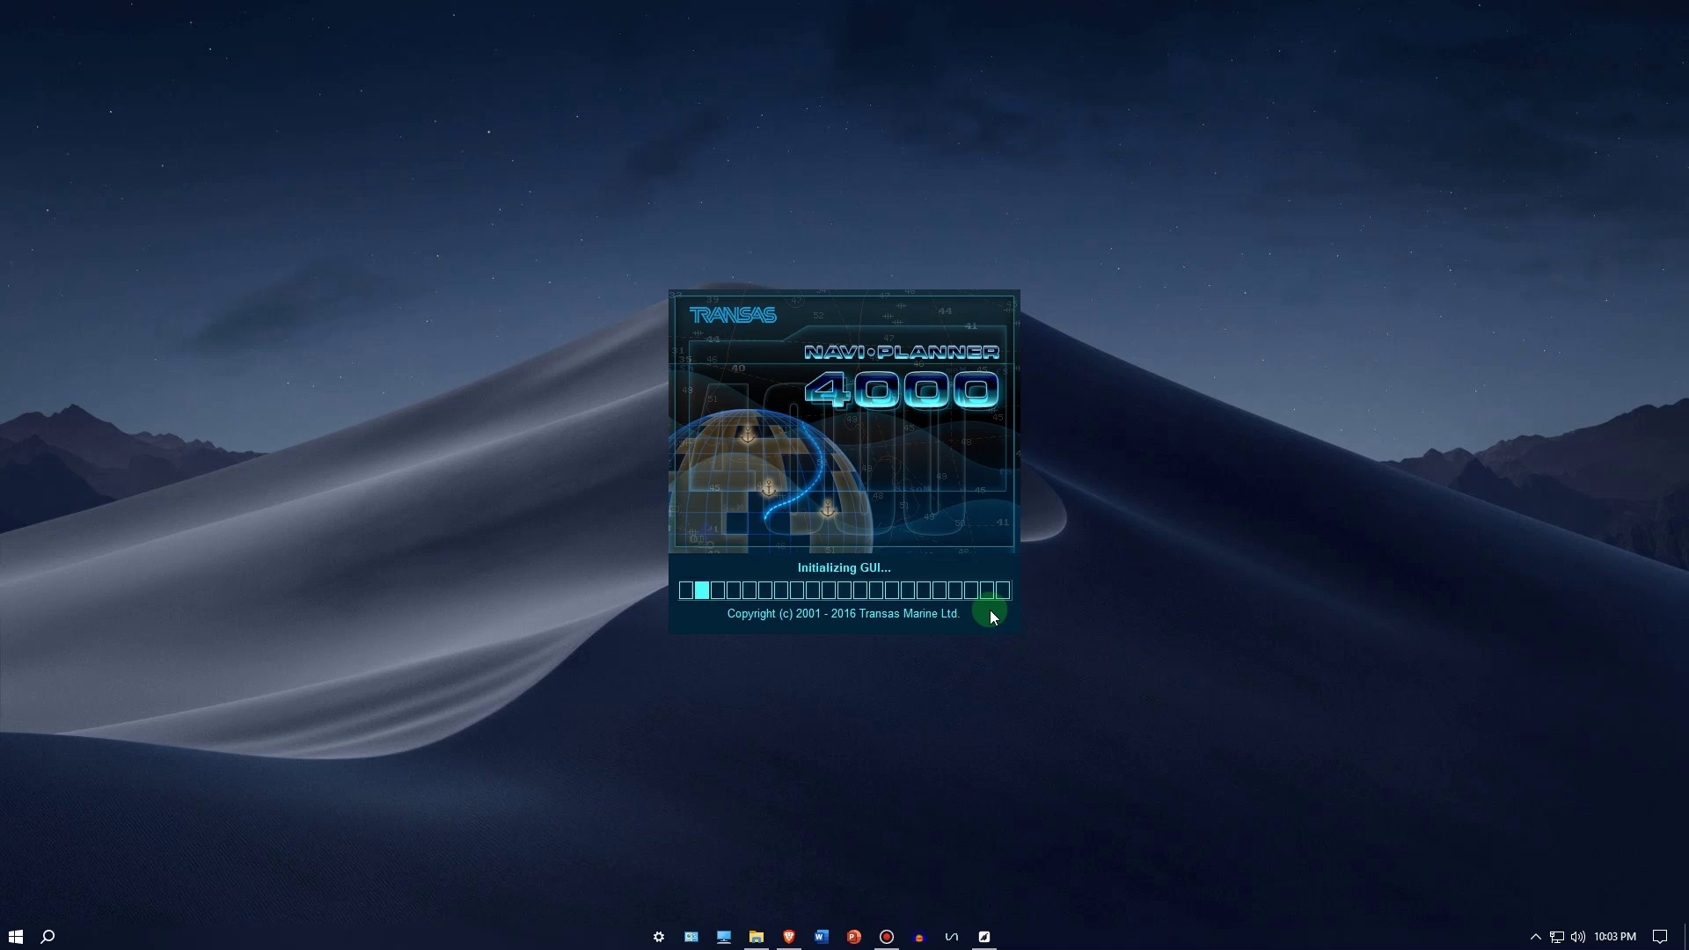